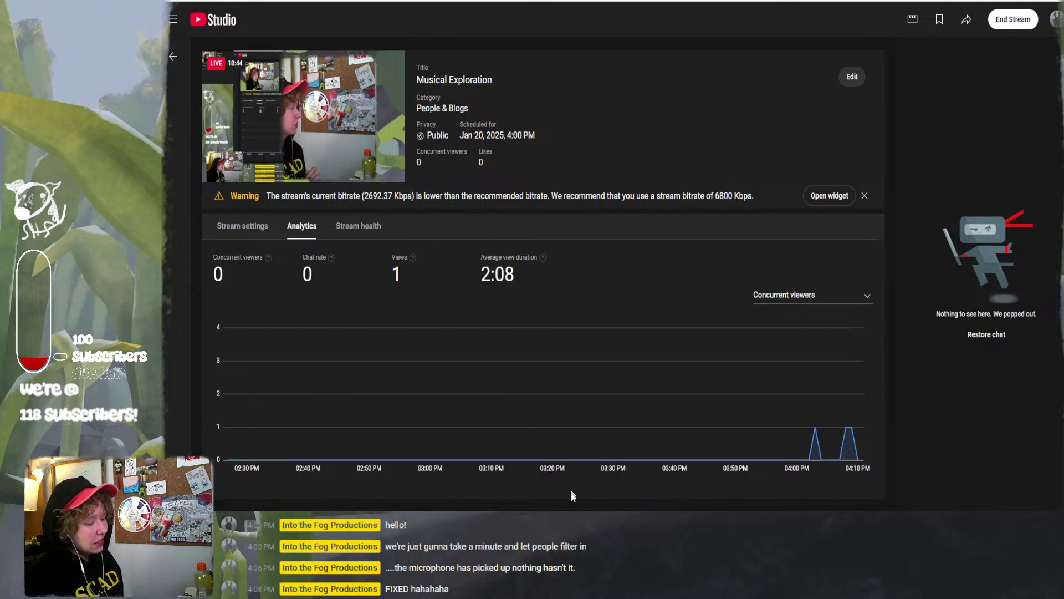
- Switch from the YouTube Studio stream page to the Dew Dew Dewy Day score in MuseScore
{"action": "left_click", "coordinate": [564, 518]}
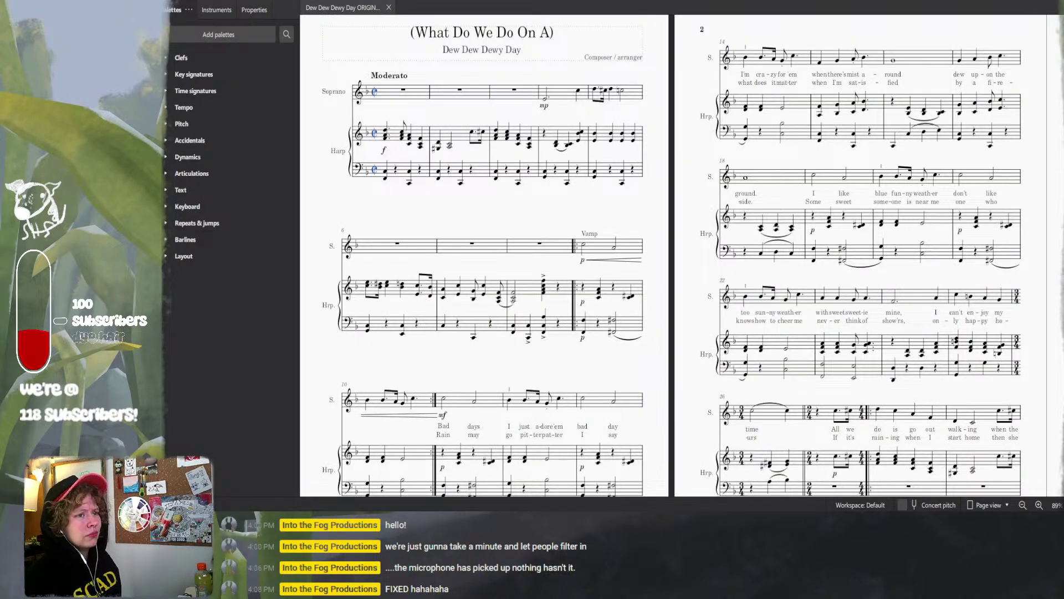
{"action": "key", "text": "alt+Tab"}
{"action": "left_click_drag", "start_coordinate": [610, 1], "coordinate": [33, 33]}
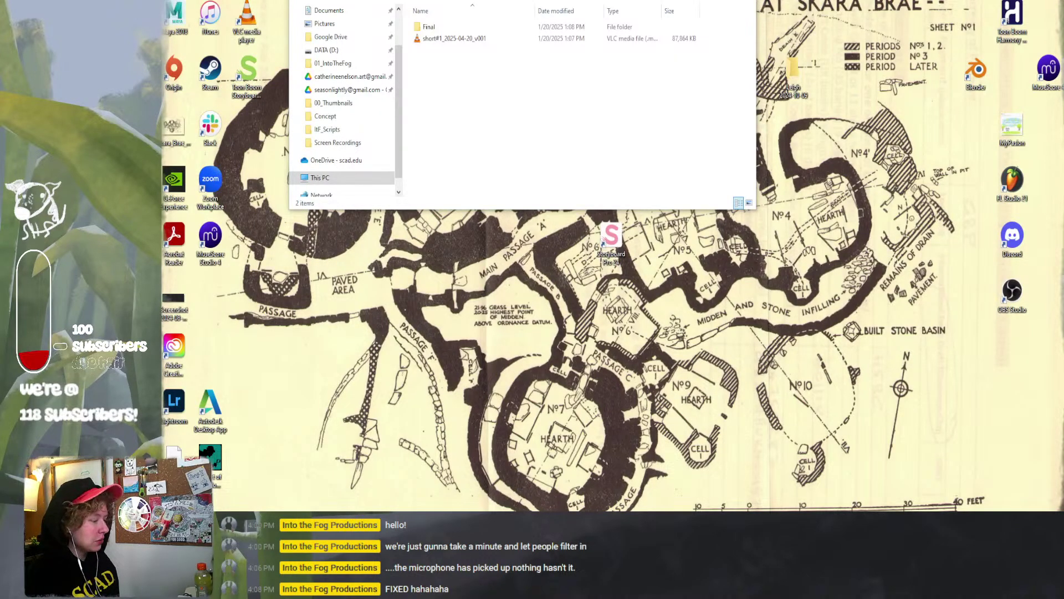
{"action": "key", "text": "alt+Tab"}
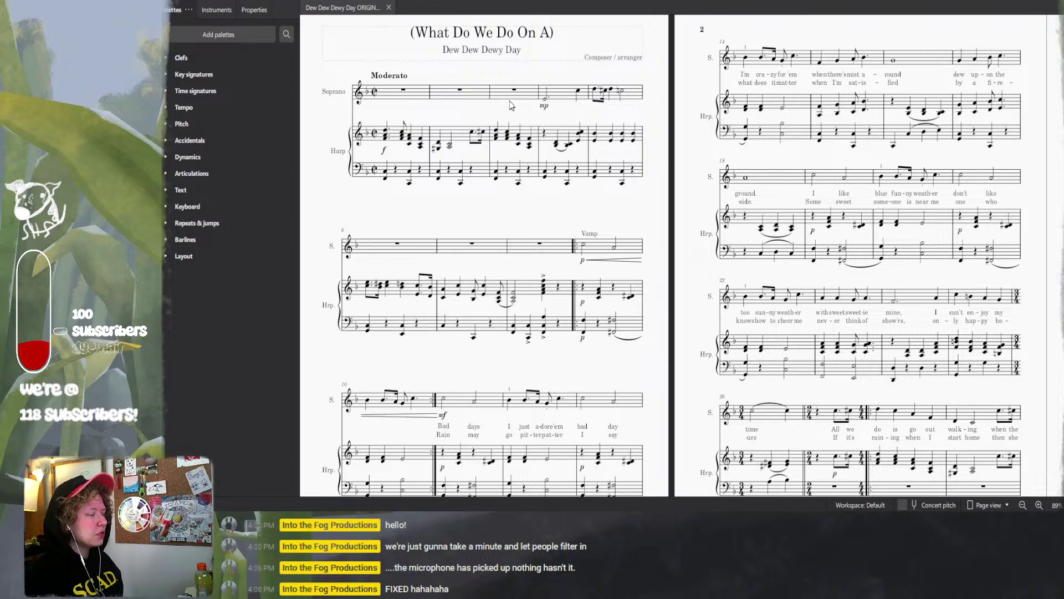
- Examine the opening bars of the Dew Dew Dewy Day score, selecting the Soprano's third measure
{"action": "scroll", "coordinate": [511, 106], "scroll_direction": "up", "scroll_amount": 10, "text": "ctrl"}
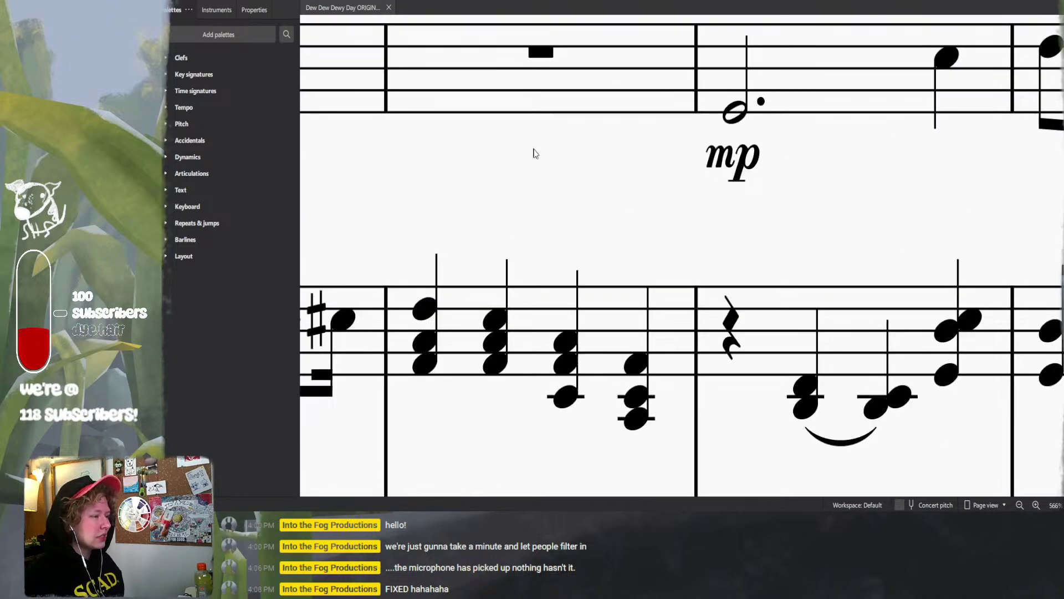
{"action": "scroll", "coordinate": [535, 154], "scroll_direction": "up", "scroll_amount": 4}
{"action": "left_click", "coordinate": [543, 348]}
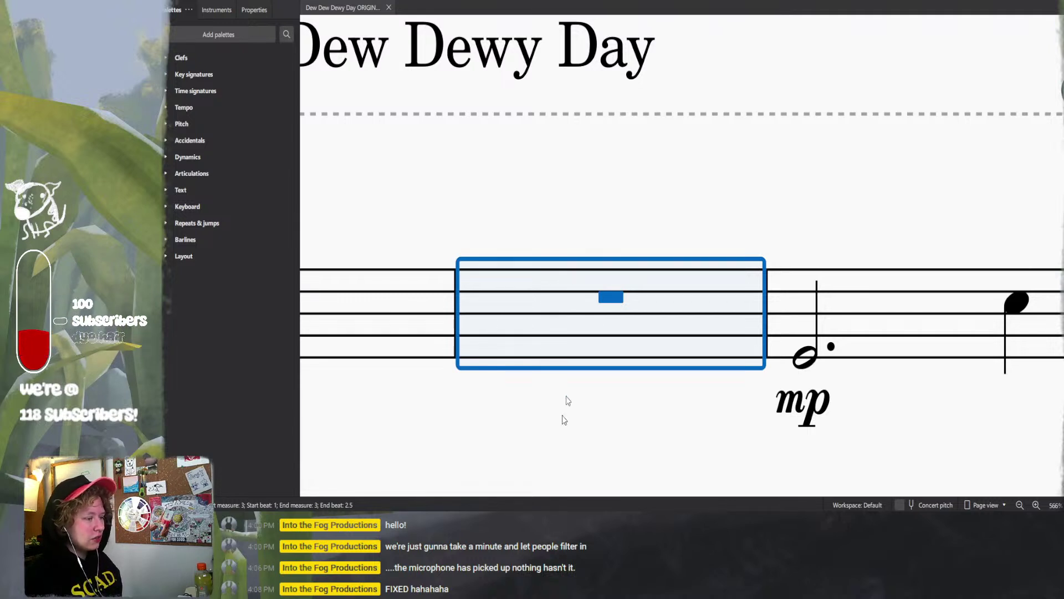
{"action": "scroll", "coordinate": [578, 327], "scroll_direction": "down", "scroll_amount": 5}
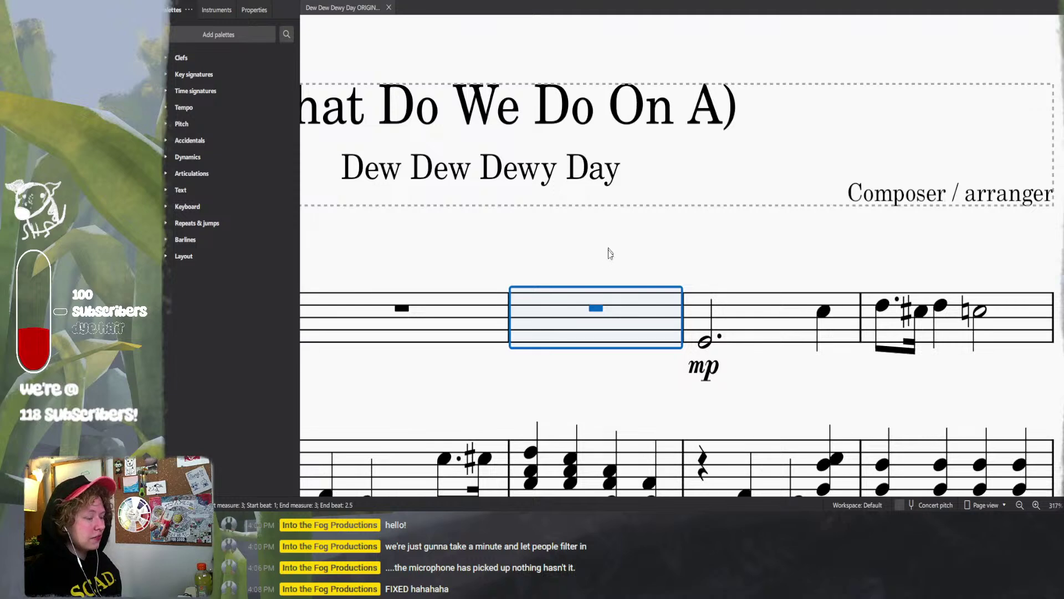
{"action": "scroll", "coordinate": [537, 405], "scroll_direction": "down", "scroll_amount": 8}
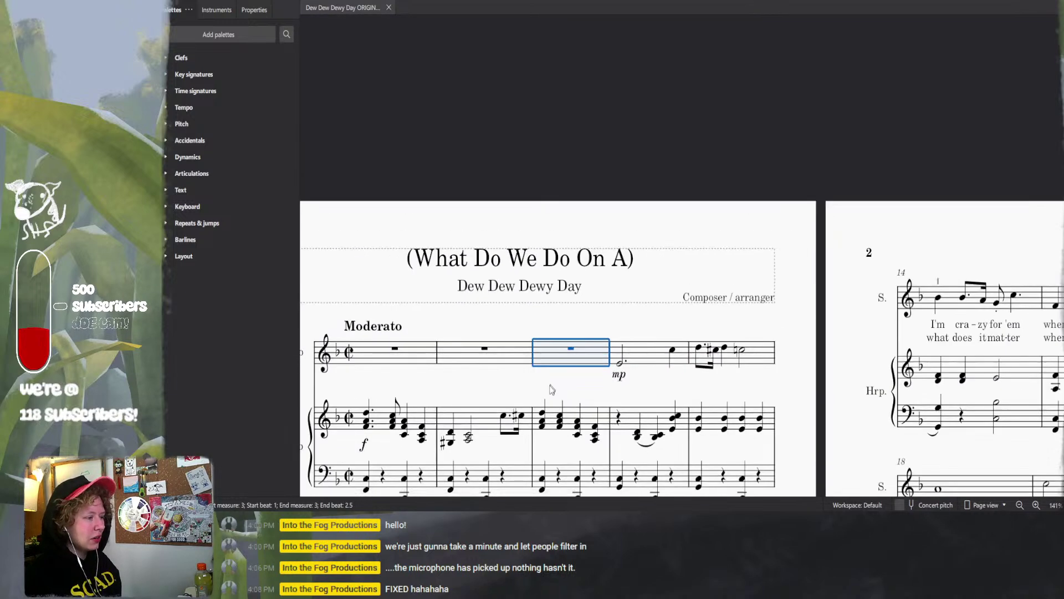
{"action": "scroll", "coordinate": [518, 389], "scroll_direction": "down", "scroll_amount": 3}
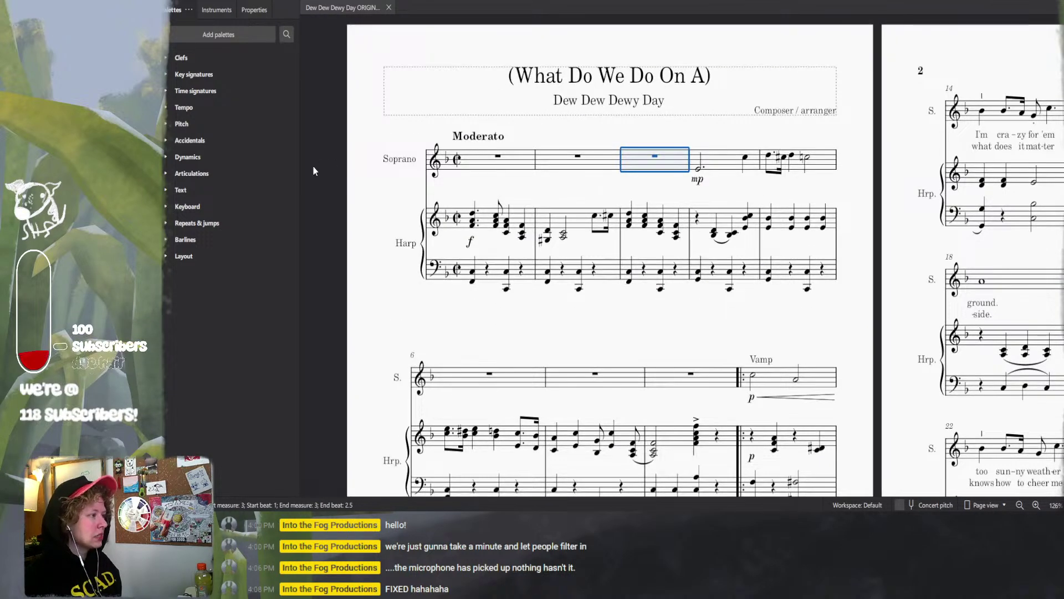
- Return to the Scores home page and close the browser window playing the MuseScore in Minutes video
{"action": "left_click", "coordinate": [169, 1]}
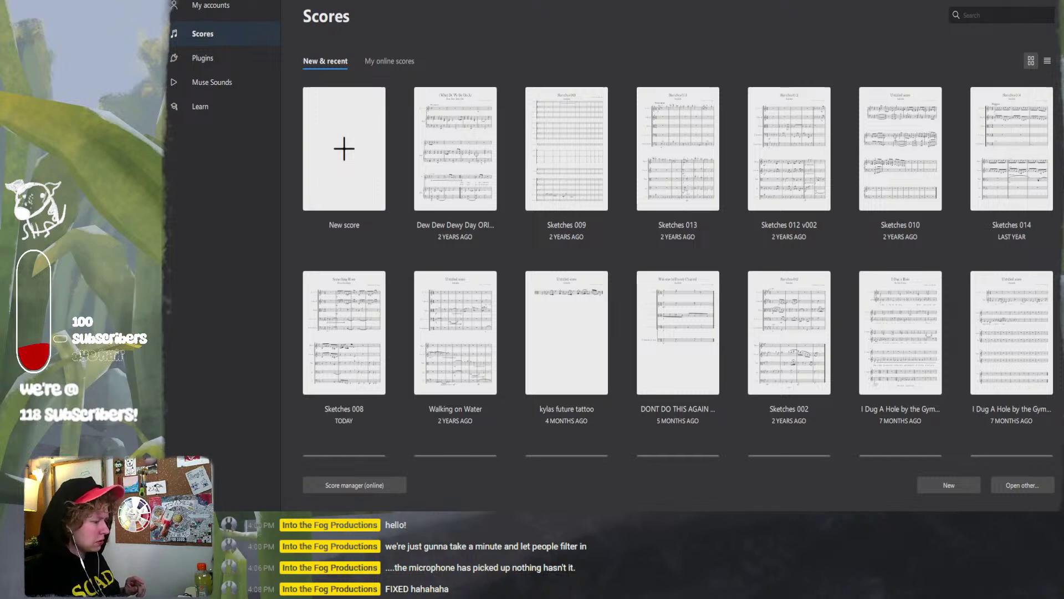
{"action": "mouse_move", "coordinate": [452, 493]}
{"action": "left_click", "coordinate": [488, 481]}
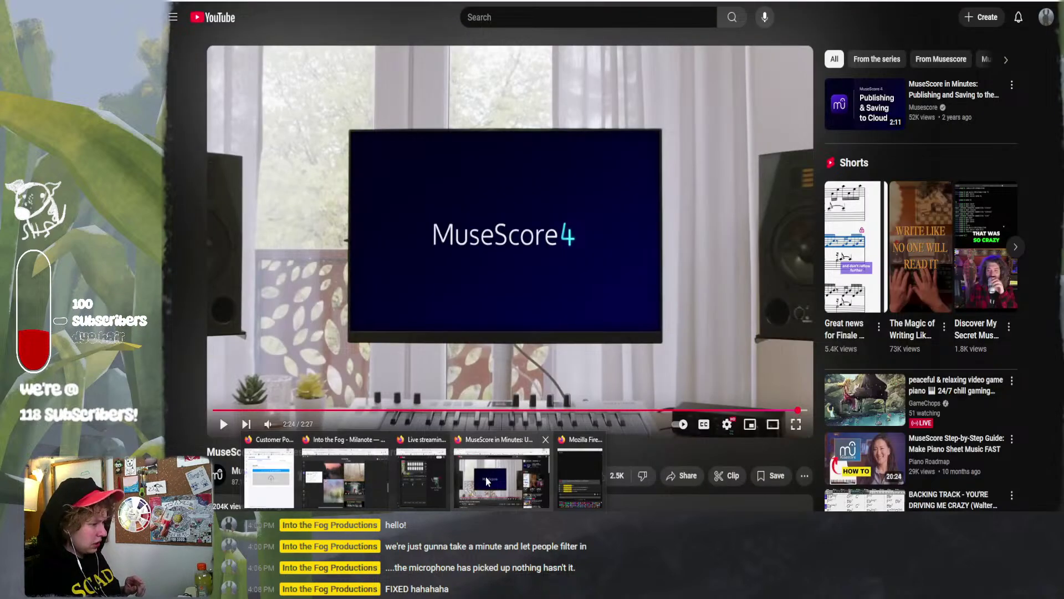
{"action": "left_click", "coordinate": [546, 439]}
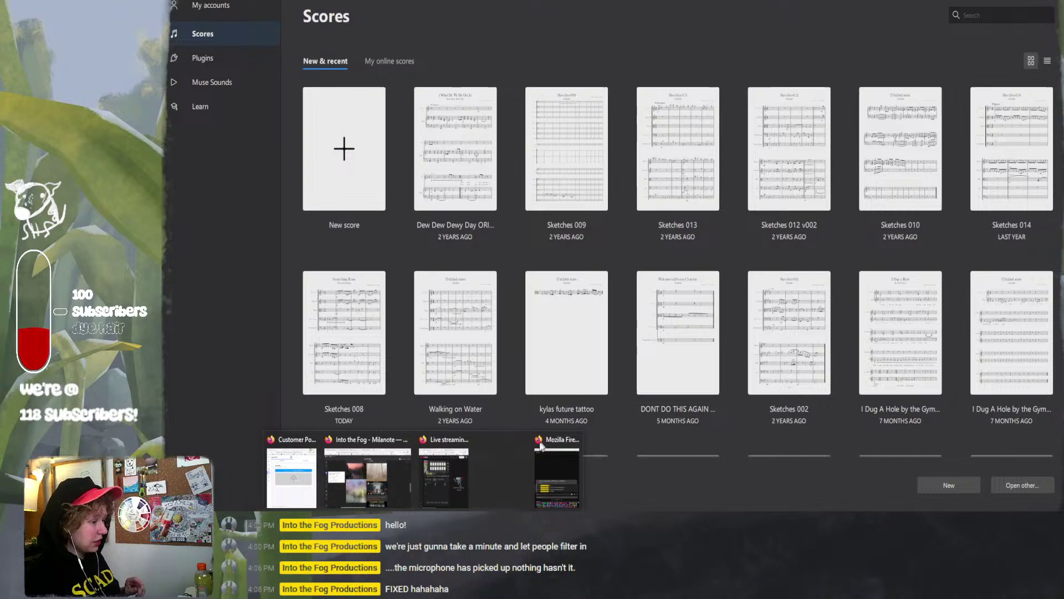
{"action": "mouse_move", "coordinate": [461, 473]}
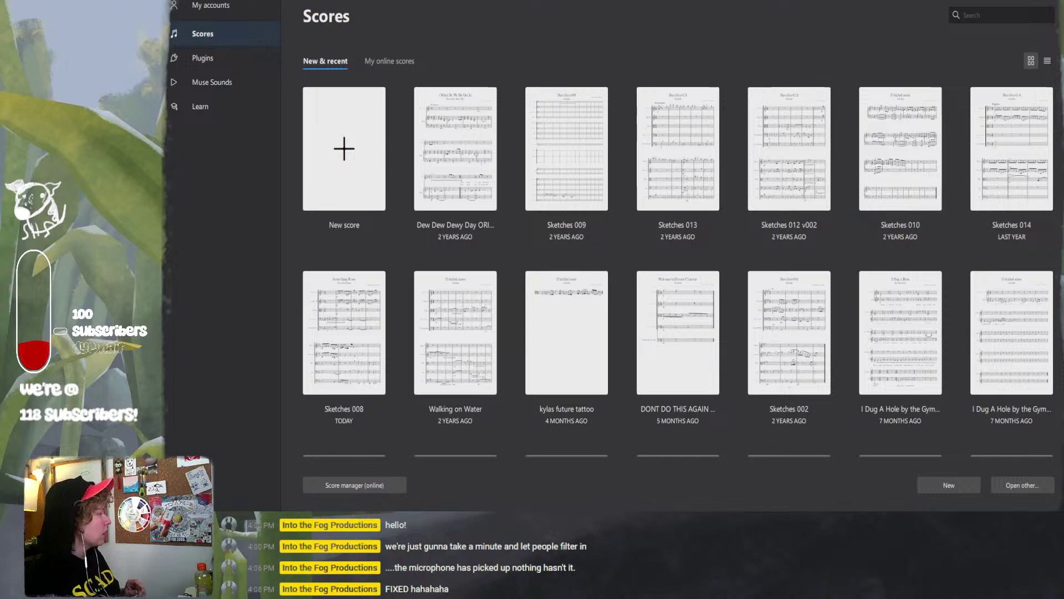
- Reload the Into the Fog Productions YouTube channel page to check its subscriber count, and minimize the browser
{"action": "left_click_drag", "start_coordinate": [167, 49], "coordinate": [682, 25]}
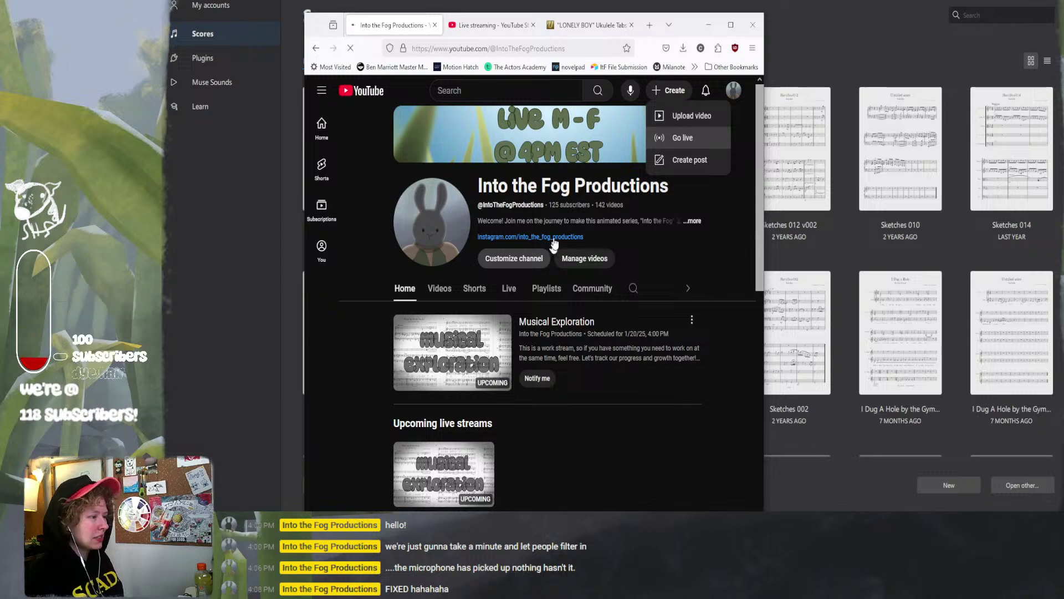
{"action": "key", "text": "F5"}
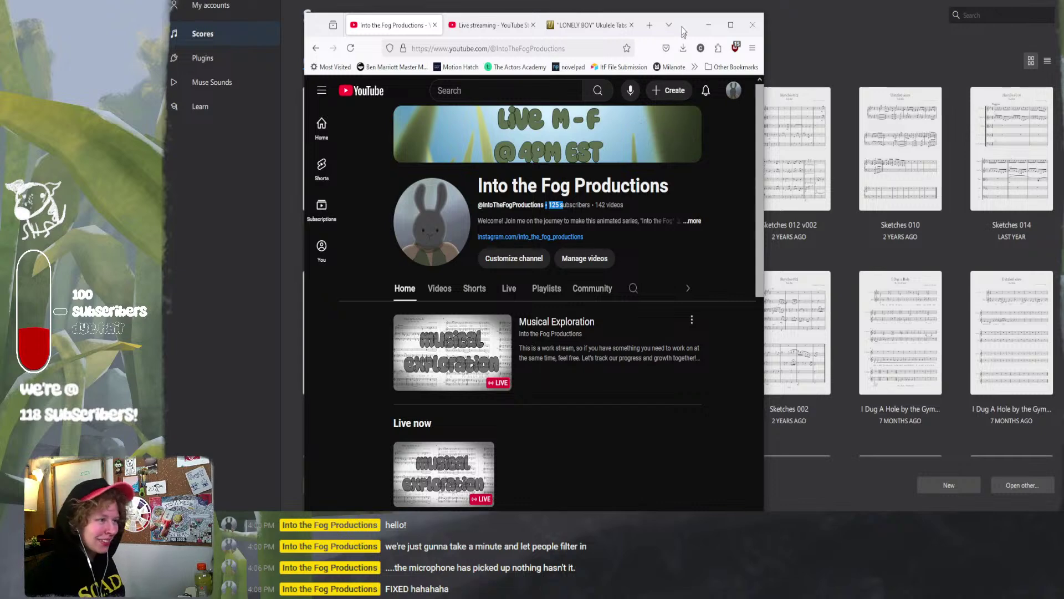
{"action": "left_click", "coordinate": [708, 25]}
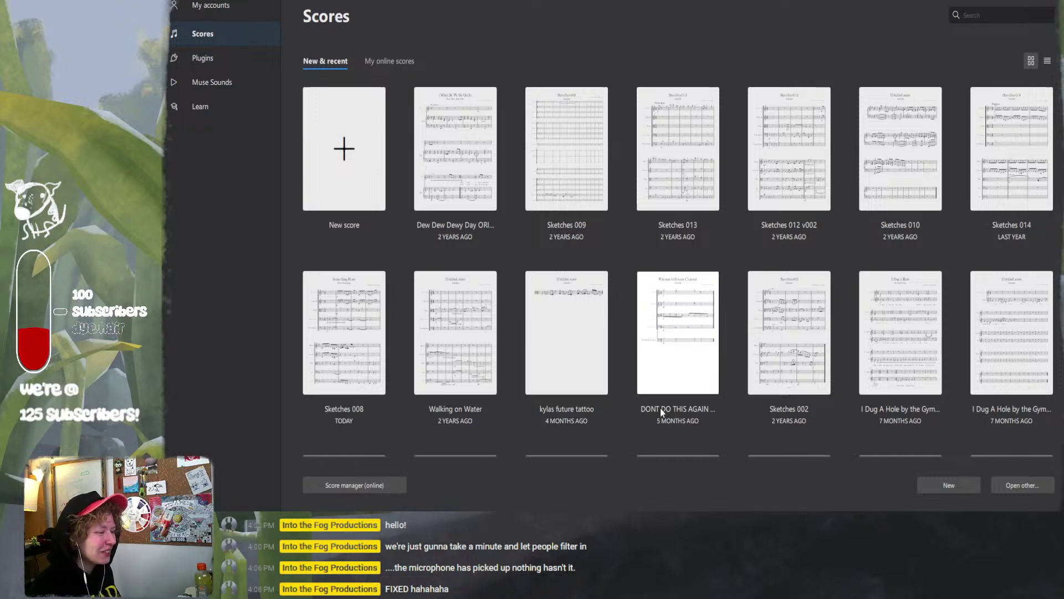
- Look through the thumbnails of all recent scores for a piece to work on
{"action": "scroll", "coordinate": [661, 408], "scroll_direction": "down", "scroll_amount": 5}
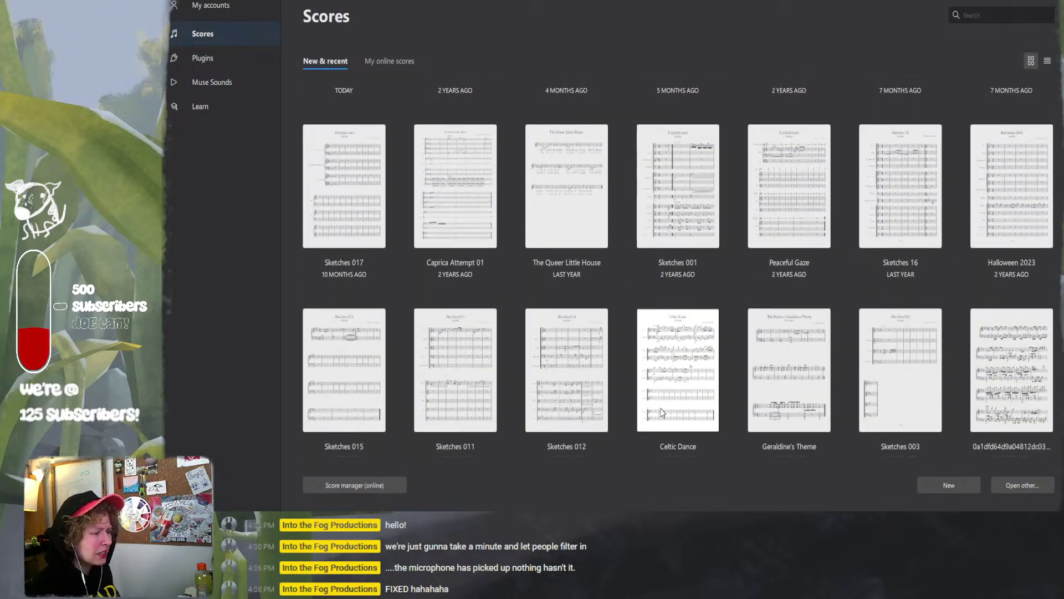
{"action": "scroll", "coordinate": [660, 412], "scroll_direction": "down", "scroll_amount": 10}
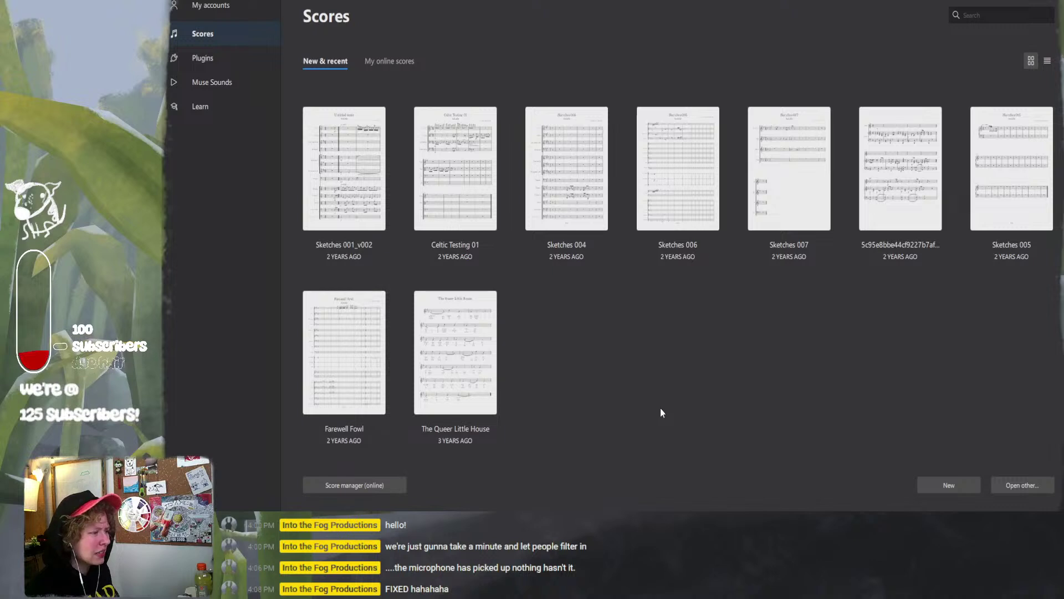
{"action": "scroll", "coordinate": [660, 408], "scroll_direction": "up", "scroll_amount": 3}
{"action": "scroll", "coordinate": [660, 408], "scroll_direction": "down", "scroll_amount": 3}
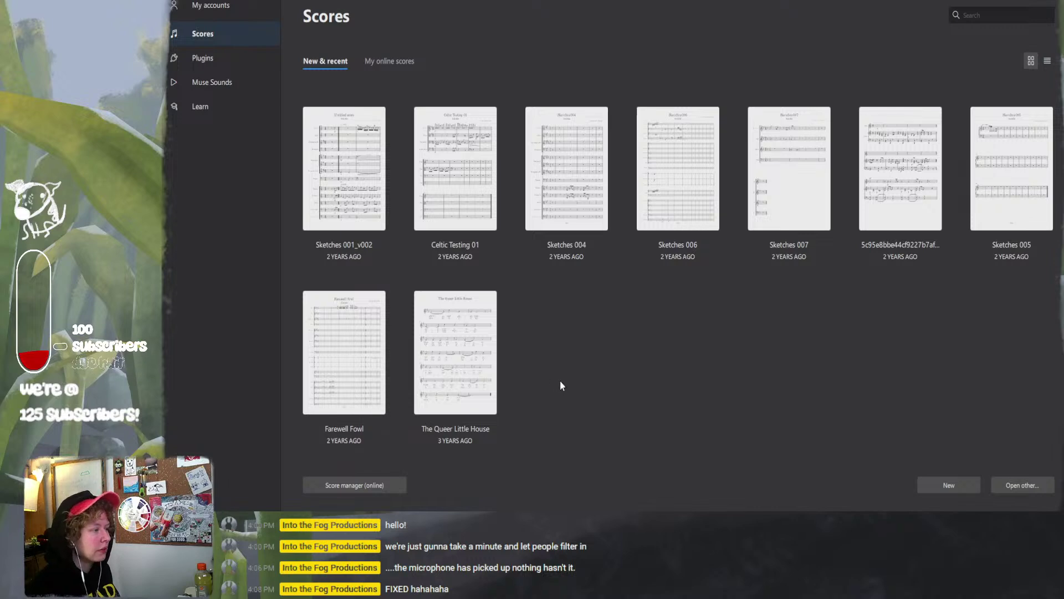
{"action": "scroll", "coordinate": [410, 299], "scroll_direction": "up", "scroll_amount": 2}
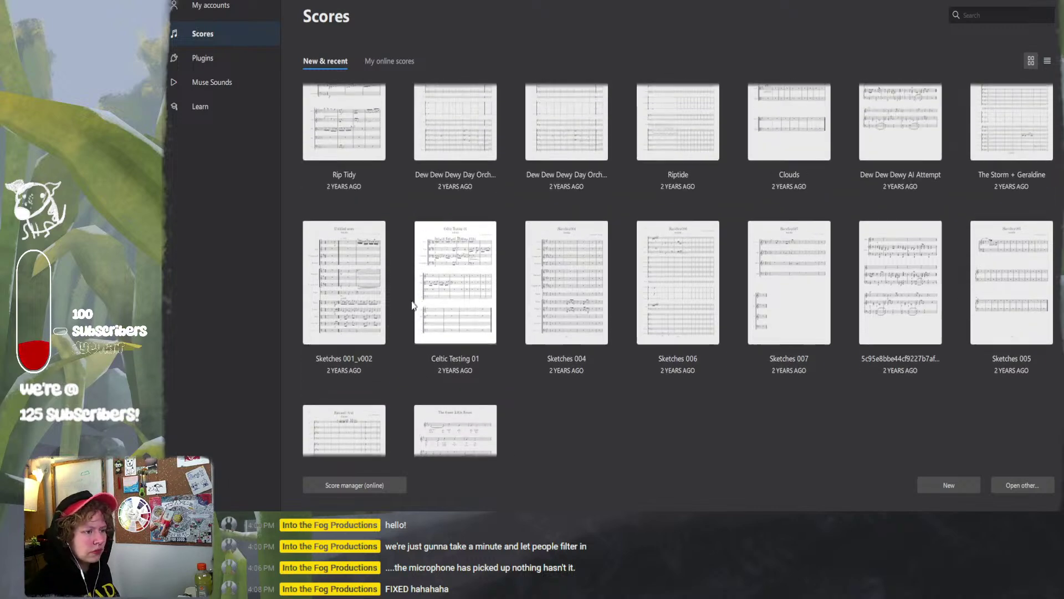
{"action": "scroll", "coordinate": [413, 305], "scroll_direction": "up", "scroll_amount": 2}
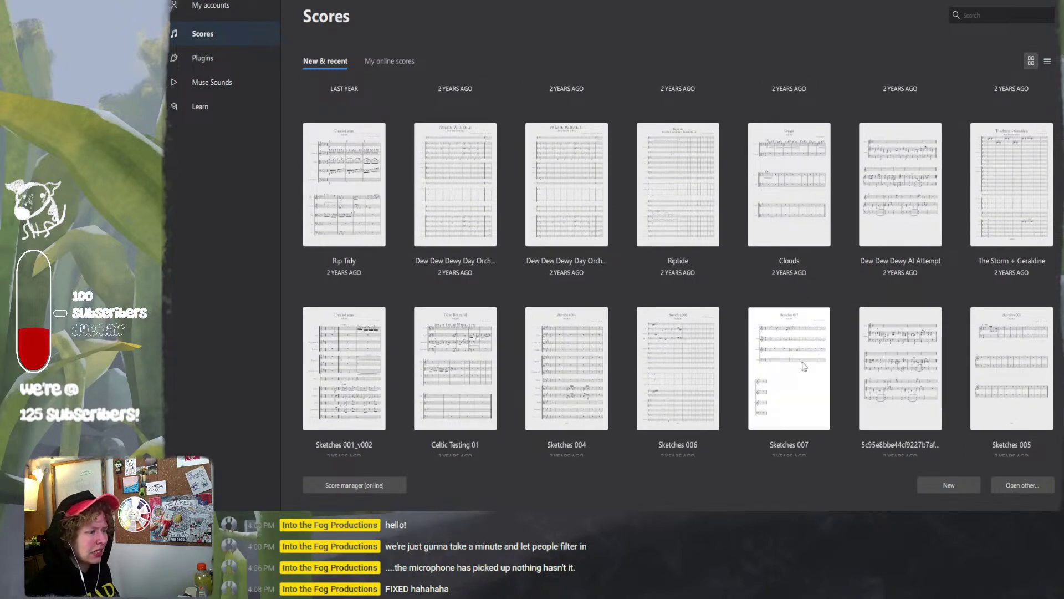
{"action": "scroll", "coordinate": [905, 198], "scroll_direction": "up", "scroll_amount": 1}
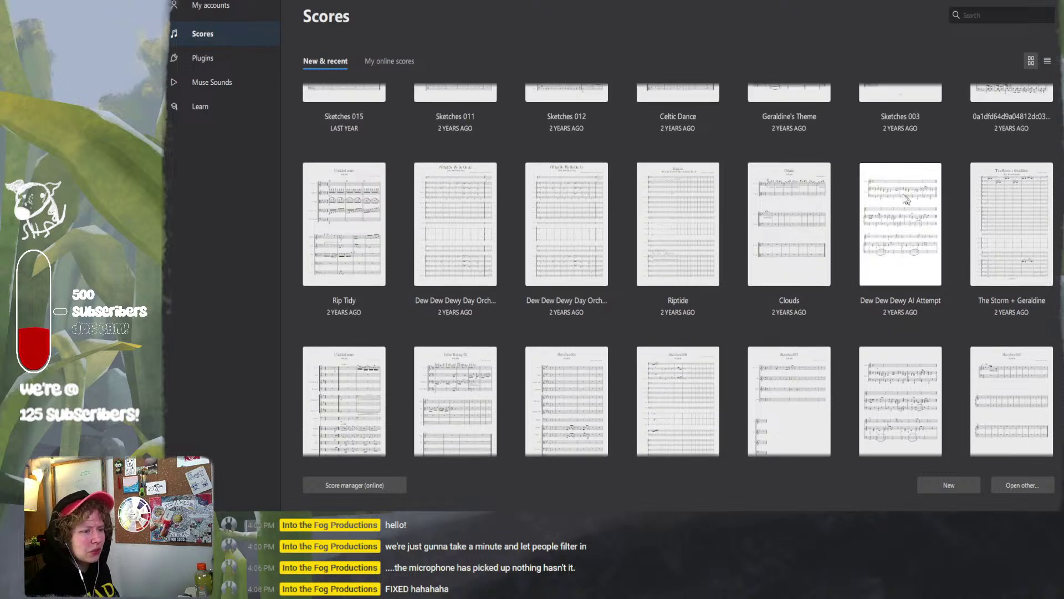
{"action": "scroll", "coordinate": [573, 277], "scroll_direction": "up", "scroll_amount": 4}
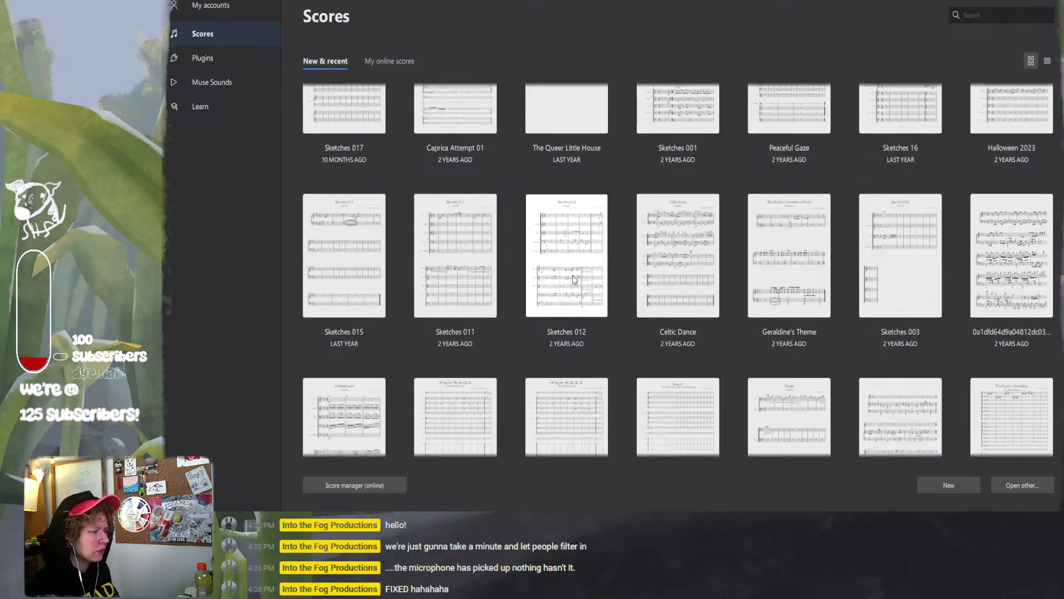
{"action": "scroll", "coordinate": [575, 280], "scroll_direction": "down", "scroll_amount": 3}
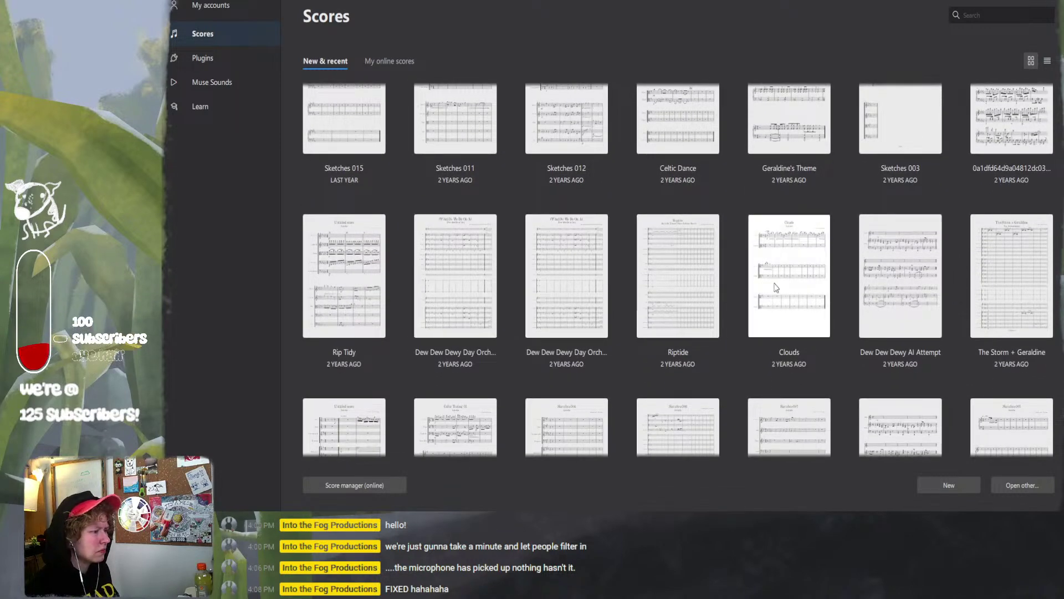
{"action": "scroll", "coordinate": [775, 289], "scroll_direction": "up", "scroll_amount": 1}
{"action": "scroll", "coordinate": [773, 291], "scroll_direction": "up", "scroll_amount": 4}
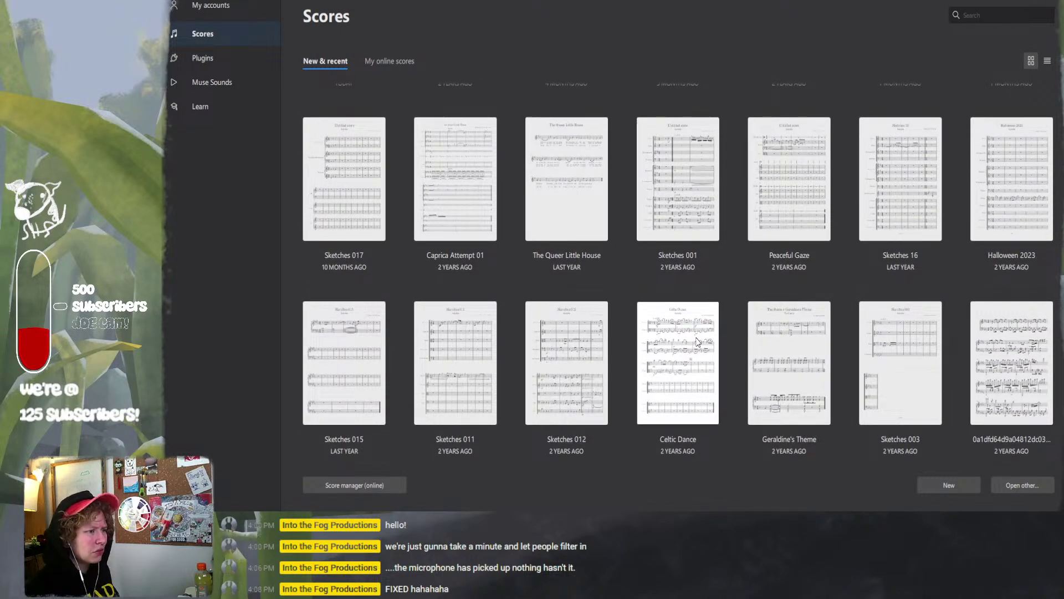
{"action": "scroll", "coordinate": [698, 341], "scroll_direction": "up", "scroll_amount": 2}
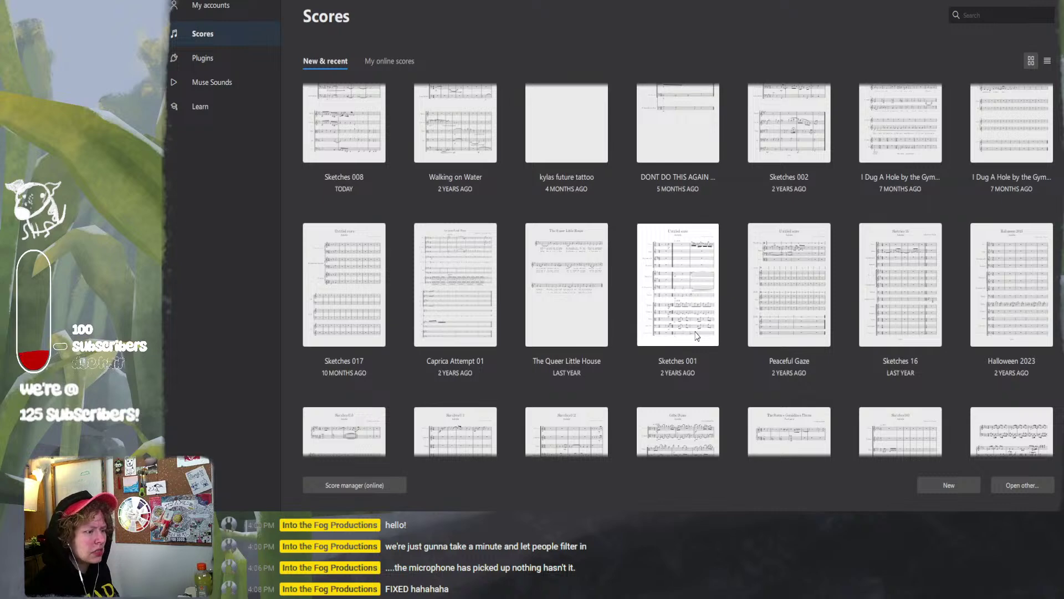
{"action": "scroll", "coordinate": [698, 336], "scroll_direction": "up", "scroll_amount": 1}
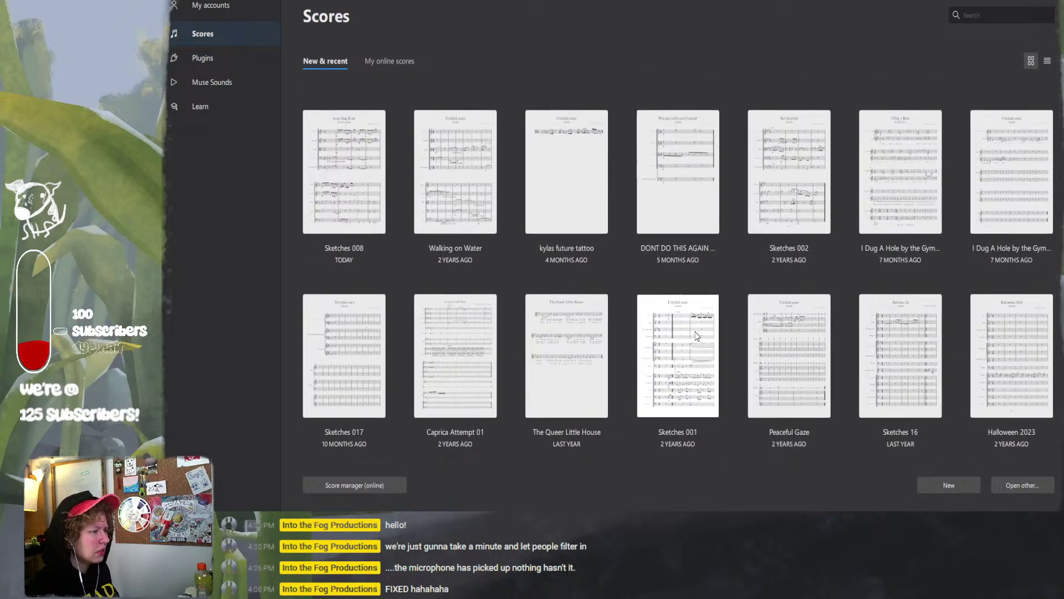
{"action": "scroll", "coordinate": [697, 336], "scroll_direction": "up", "scroll_amount": 2}
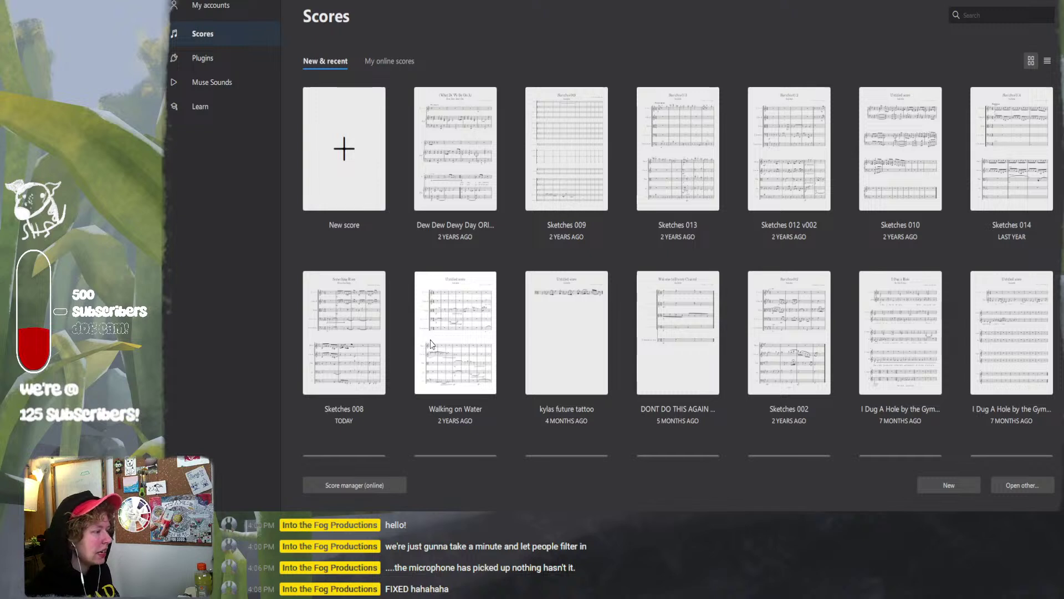
- Open the Sketches 008 score and display its mixer channels
{"action": "left_click", "coordinate": [344, 318]}
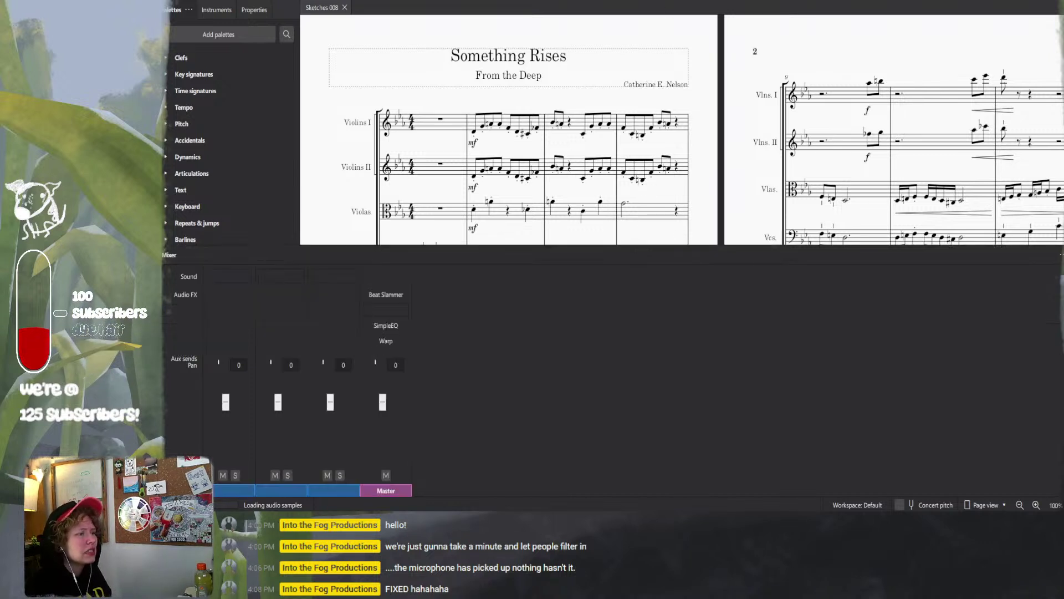
{"action": "key", "text": "F10"}
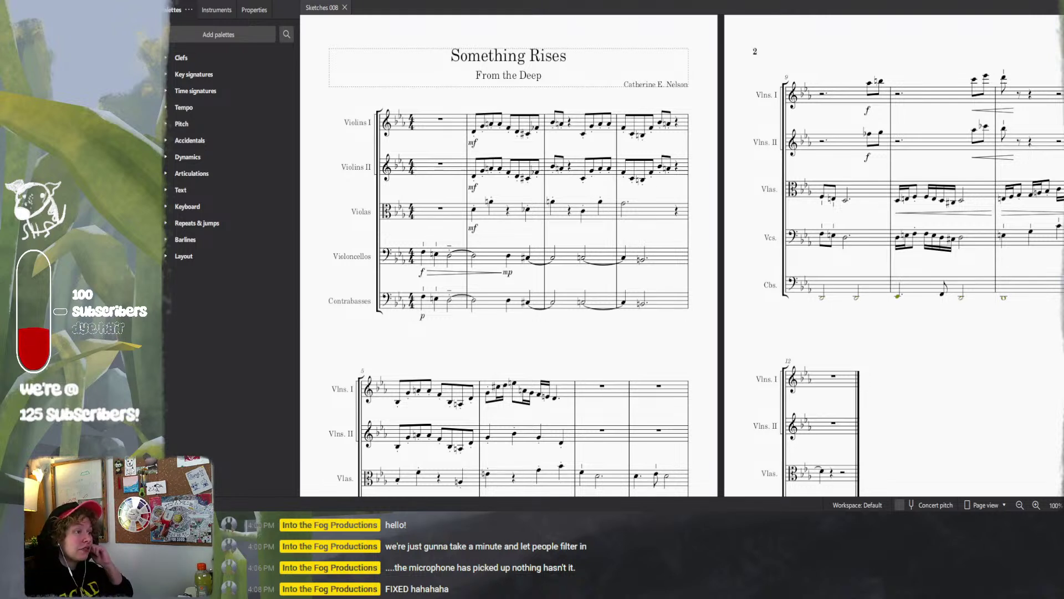
{"action": "left_click", "coordinate": [632, 1]}
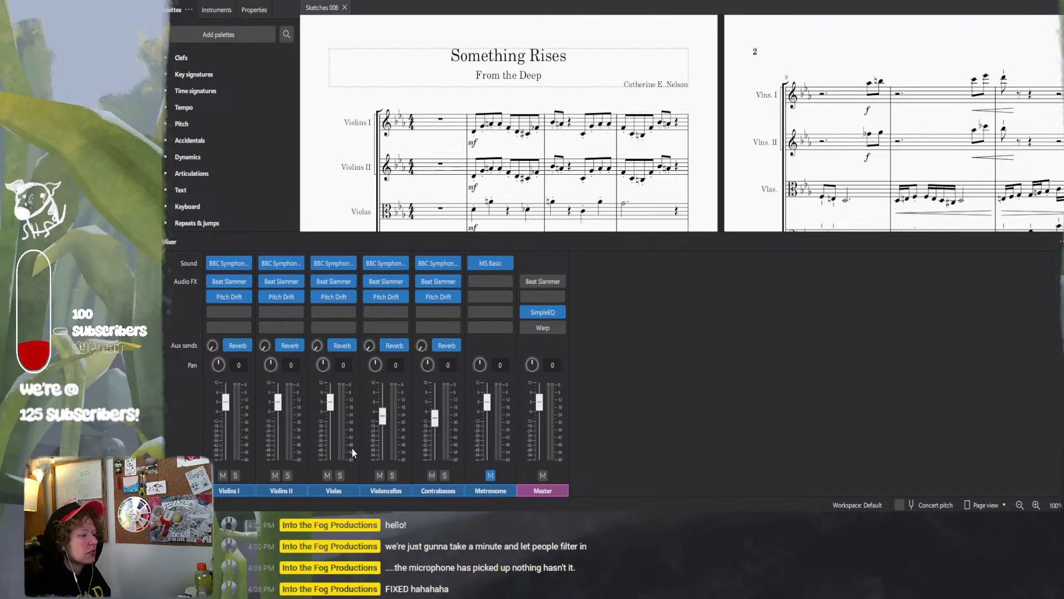
{"action": "mouse_move", "coordinate": [316, 281]}
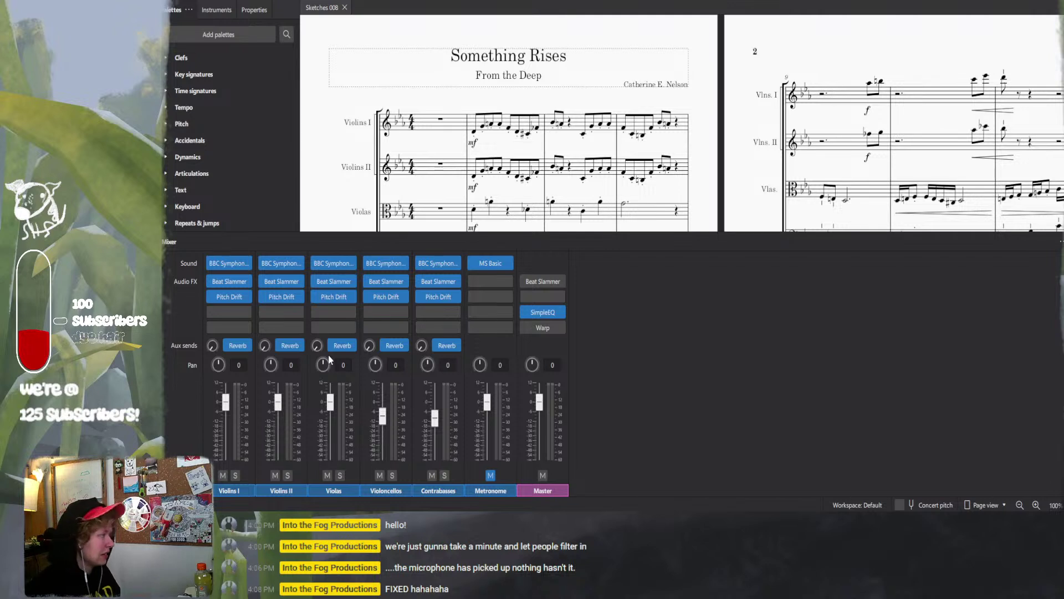
{"action": "mouse_move", "coordinate": [329, 350]}
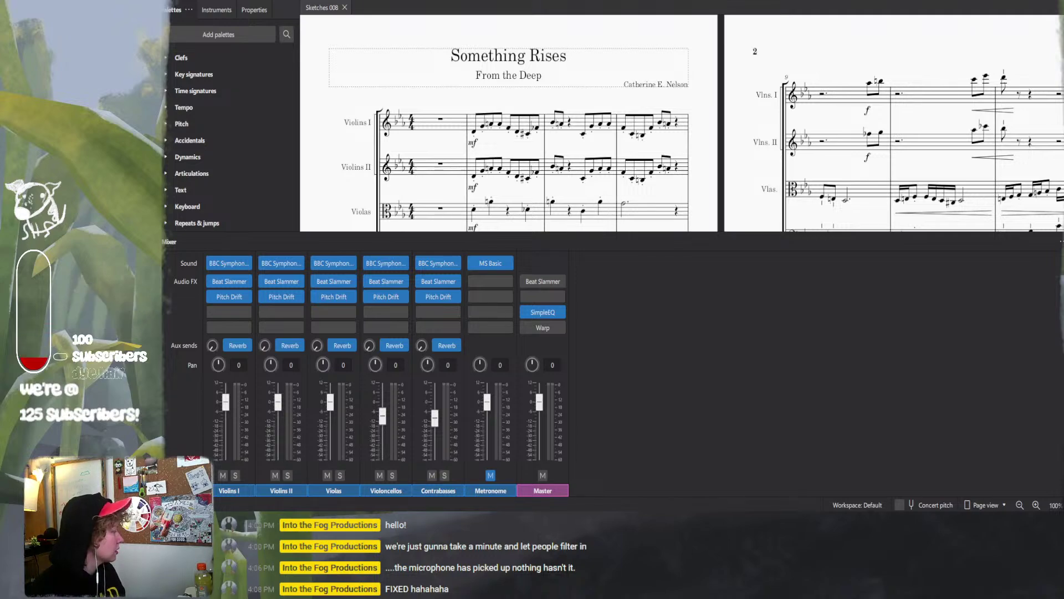
{"action": "key", "text": "super+d"}
{"action": "key", "text": "super+d"}
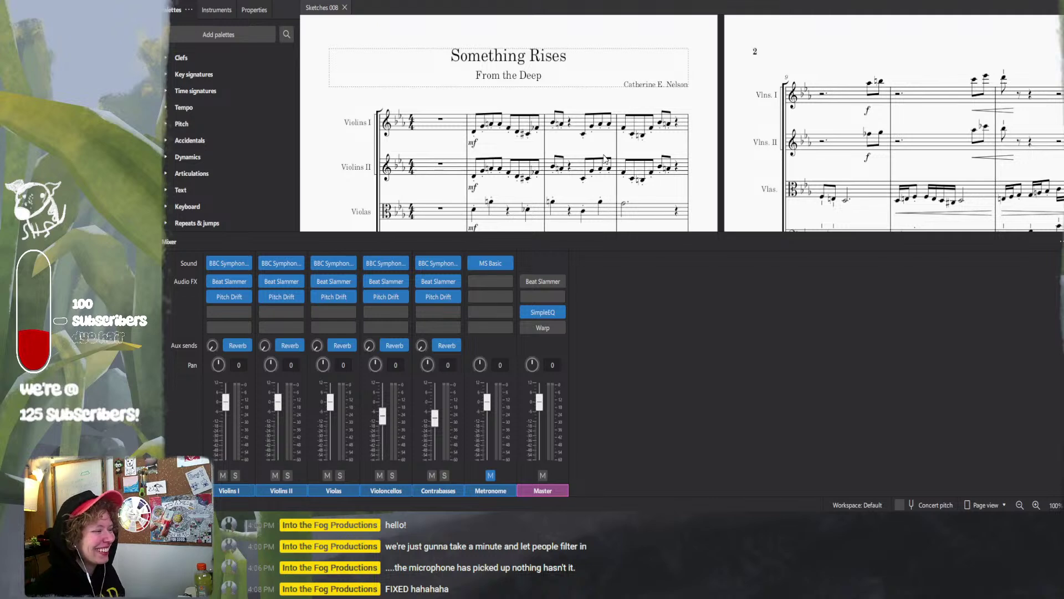
- Hide the mixer so that both full pages of the Something Rises score are in view
{"action": "scroll", "coordinate": [606, 159], "scroll_direction": "down", "scroll_amount": 5}
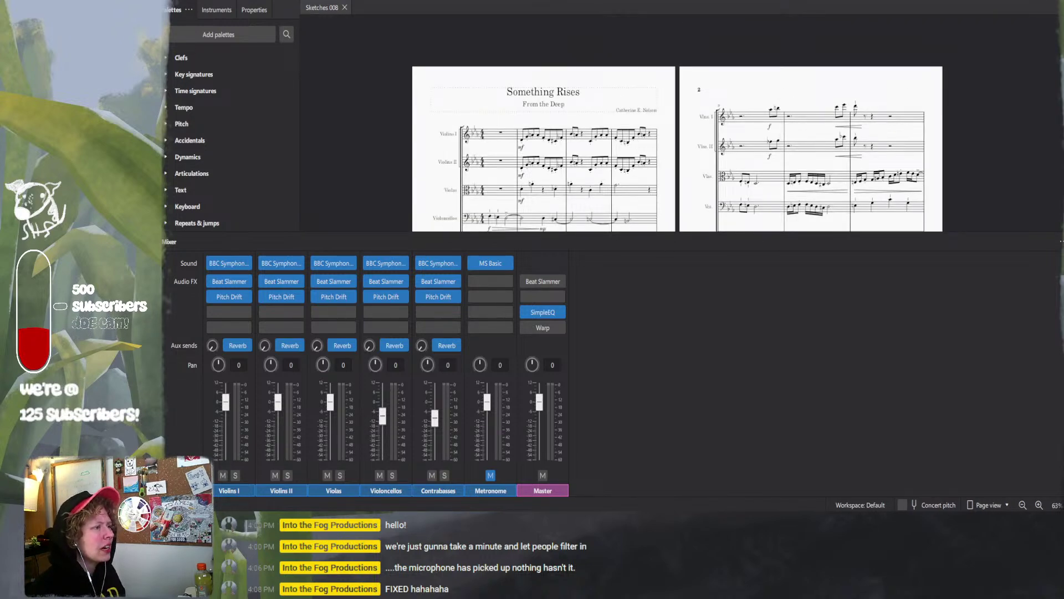
{"action": "key", "text": "F10"}
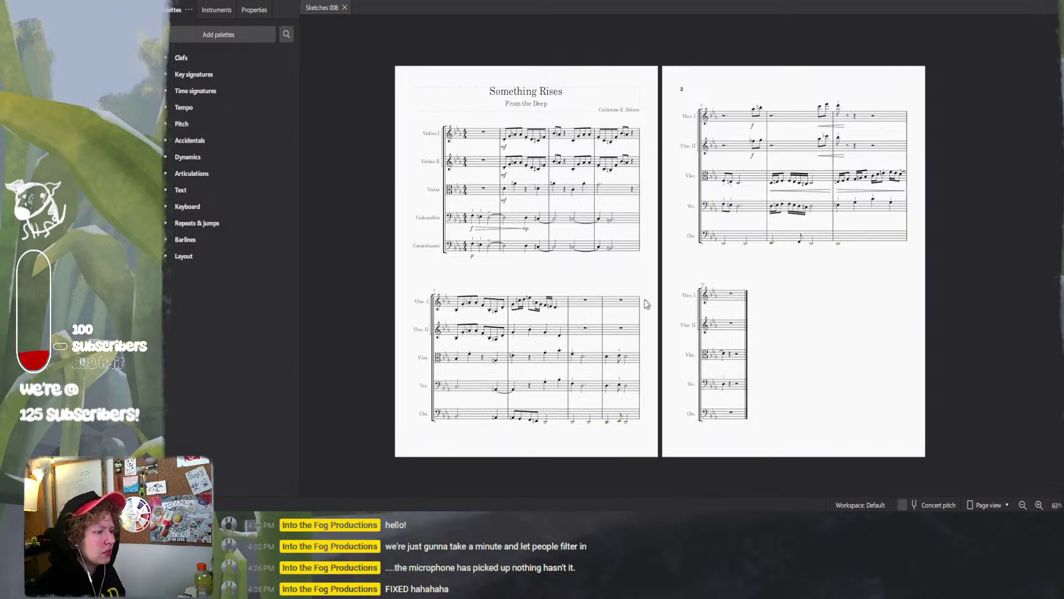
- Enlarge both pages of the Something Rises score and raise the system volume
{"action": "scroll", "coordinate": [645, 303], "scroll_direction": "up", "scroll_amount": 3}
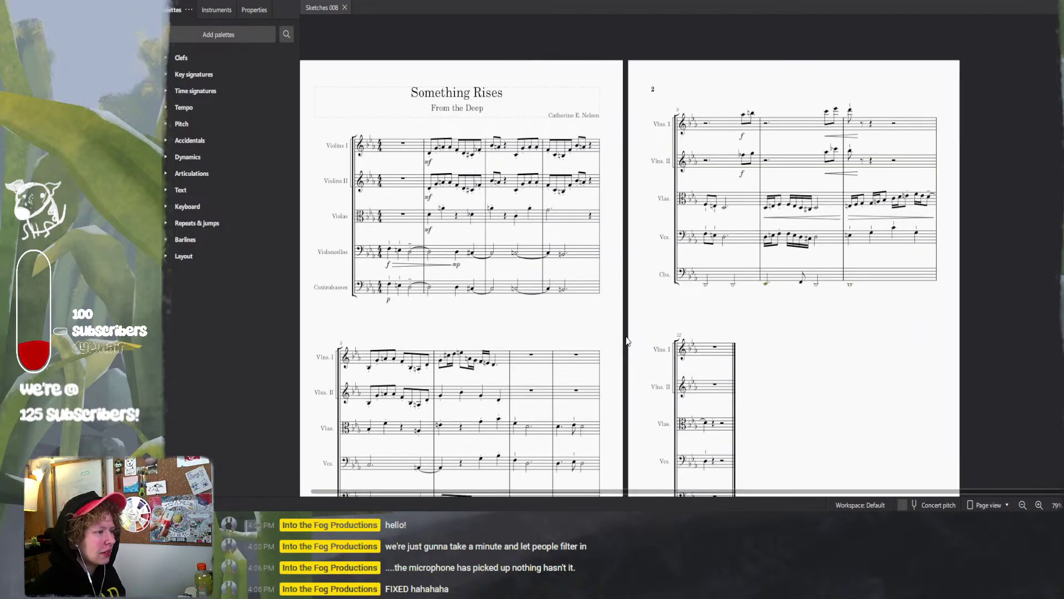
{"action": "scroll", "coordinate": [627, 341], "scroll_direction": "down", "scroll_amount": 3}
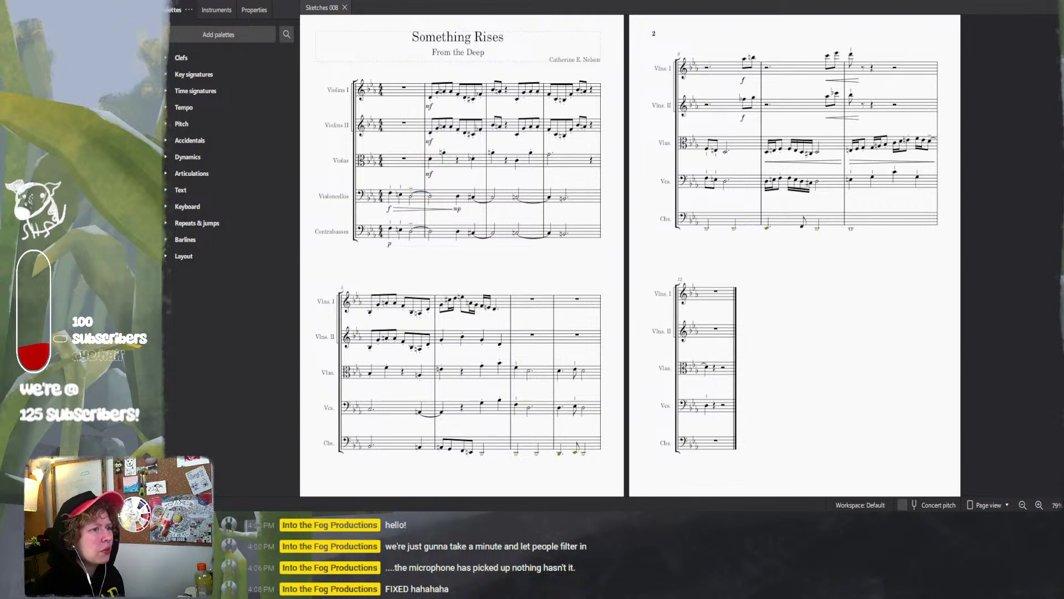
{"action": "key", "text": "XF86AudioRaiseVolume"}
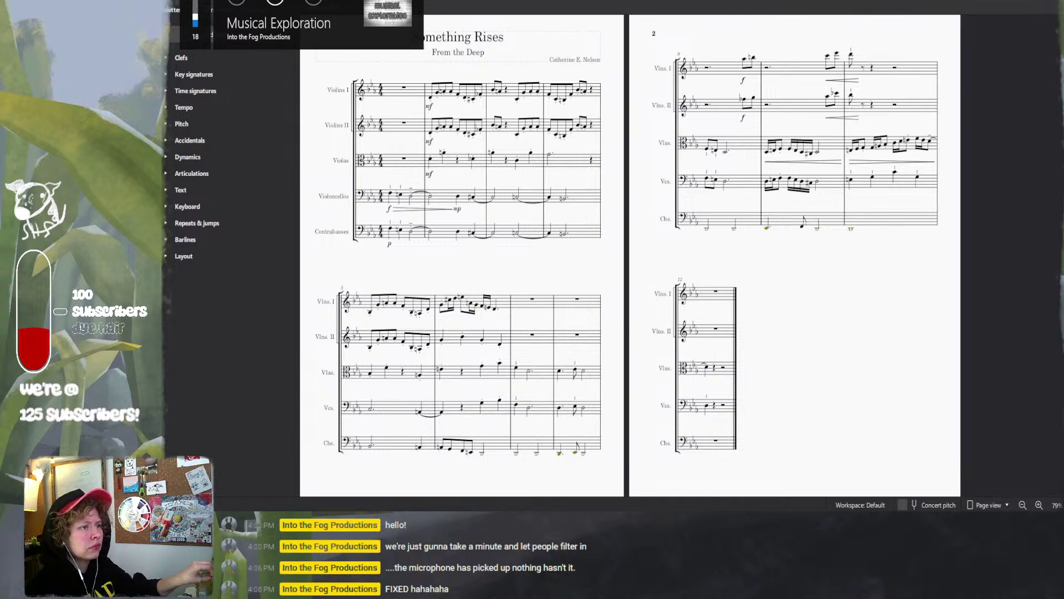
{"action": "key", "text": "XF86AudioRaiseVolume"}
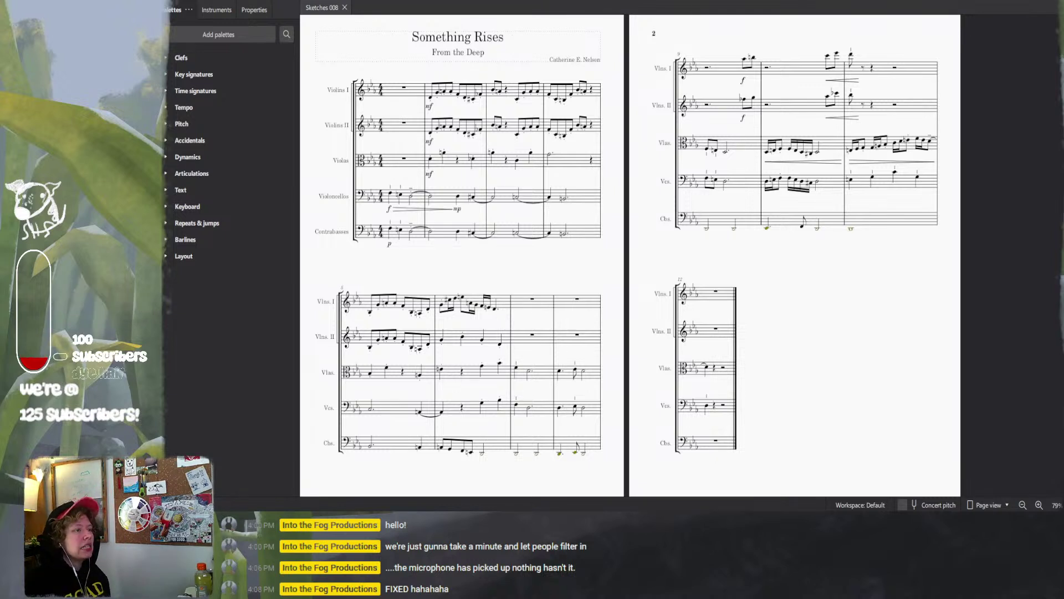
- Display the mixer and reassign BBC Symphony Orchestra (64 Bit) from Spitfire Audio as the Violins I sound
{"action": "key", "text": "F10"}
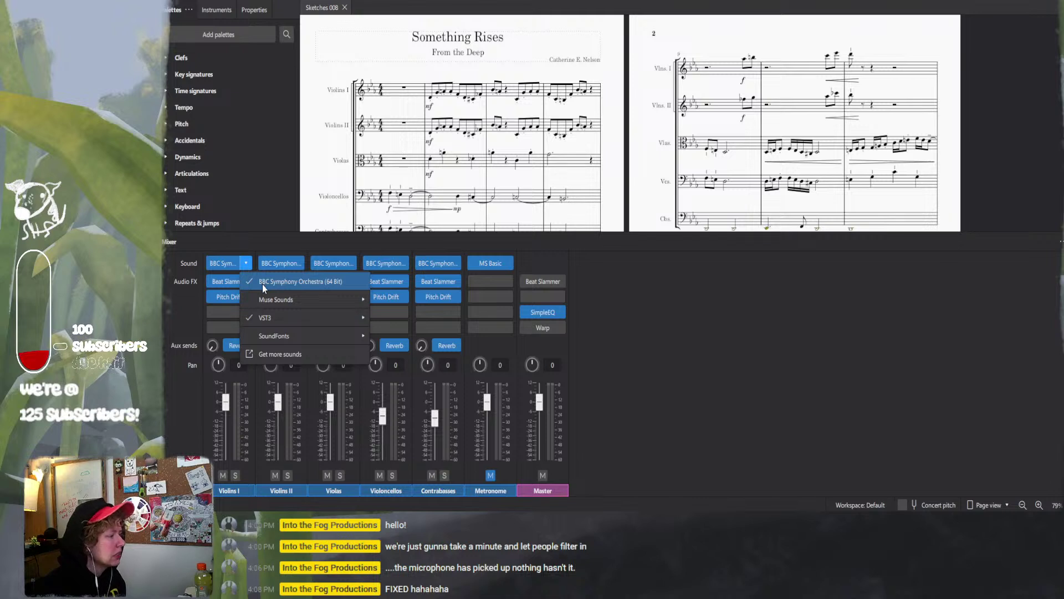
{"action": "left_click", "coordinate": [263, 285]}
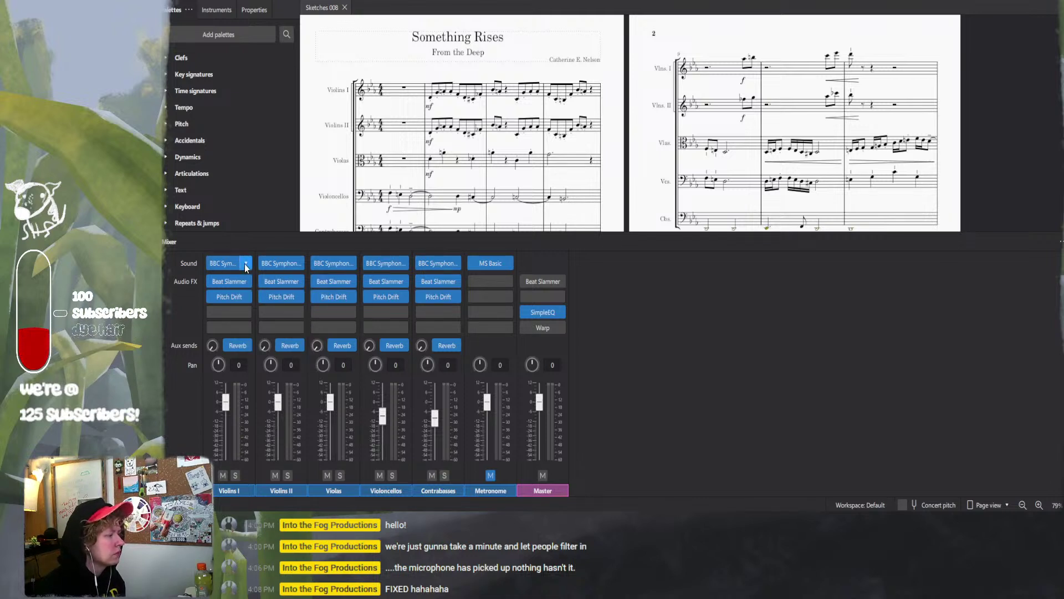
{"action": "left_click", "coordinate": [245, 264]}
{"action": "mouse_move", "coordinate": [305, 321]}
{"action": "mouse_move", "coordinate": [438, 319]}
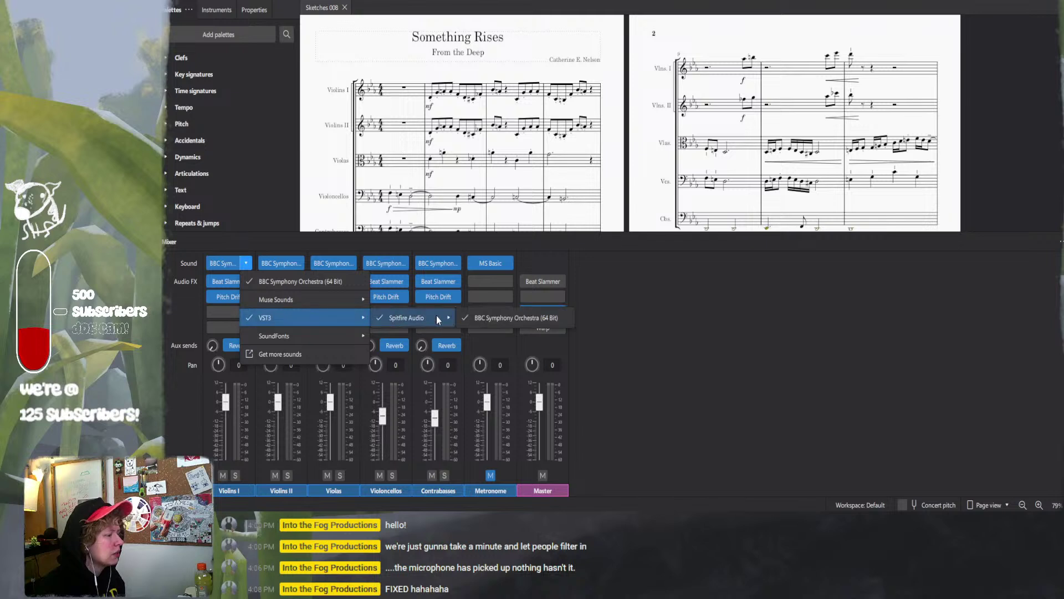
{"action": "left_click", "coordinate": [491, 321]}
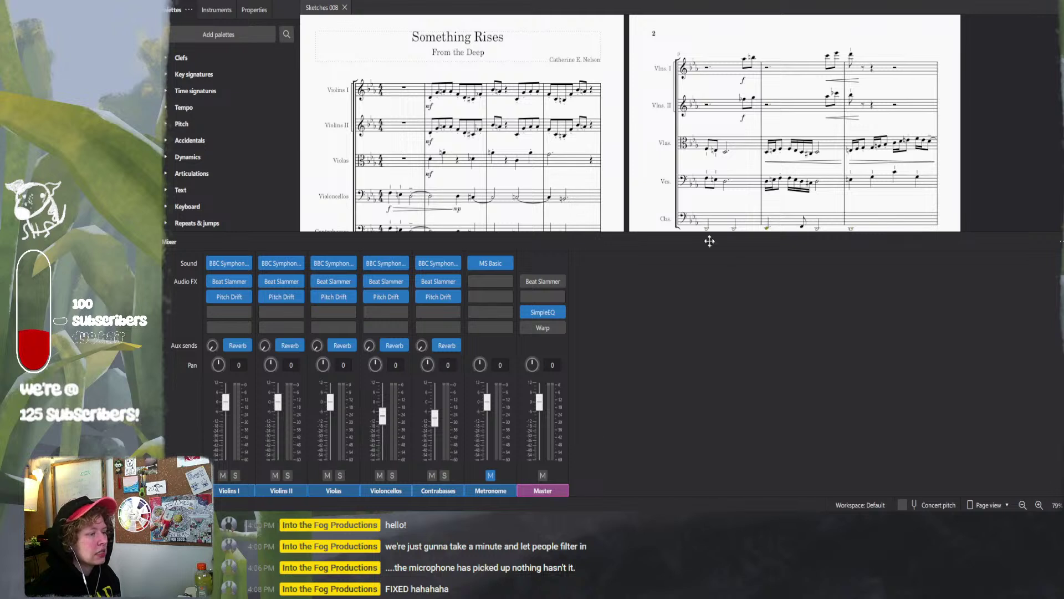
- Close the duplicate Sketches 008 window and switch to the remaining Sketches 008 window
{"action": "mouse_move", "coordinate": [565, 587]}
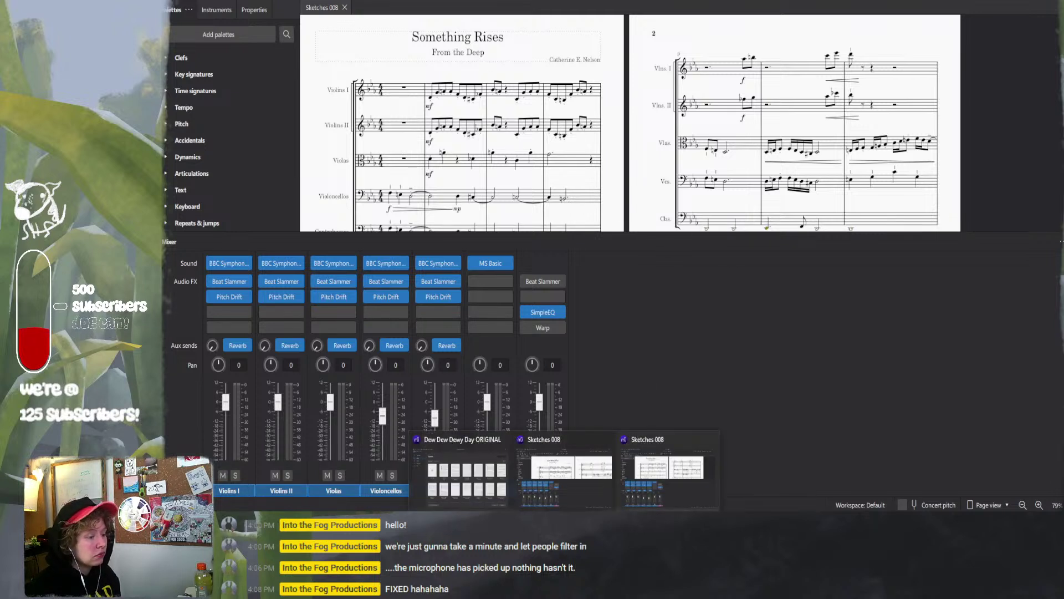
{"action": "left_click", "coordinate": [712, 440]}
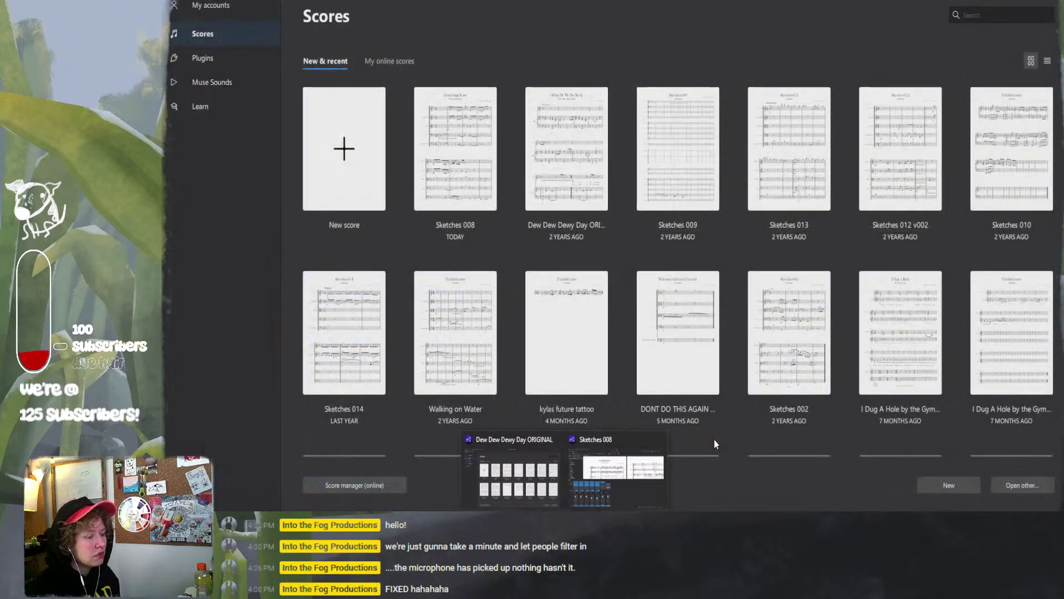
{"action": "left_click", "coordinate": [613, 460]}
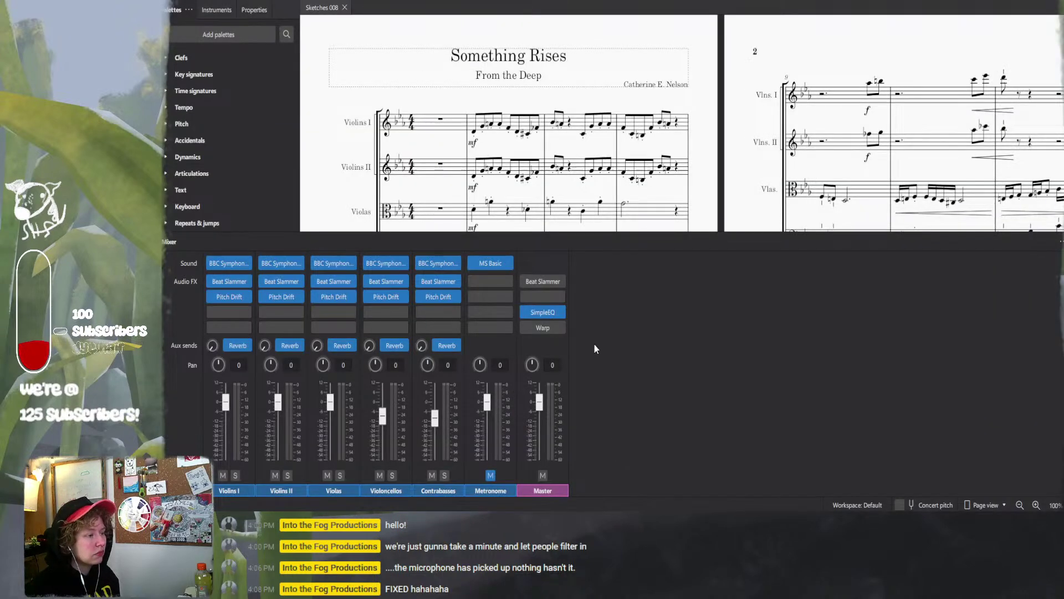
- Change the Violins I sound to the MS Basic soundfont with the instrument chosen automatically
{"action": "mouse_move", "coordinate": [239, 296]}
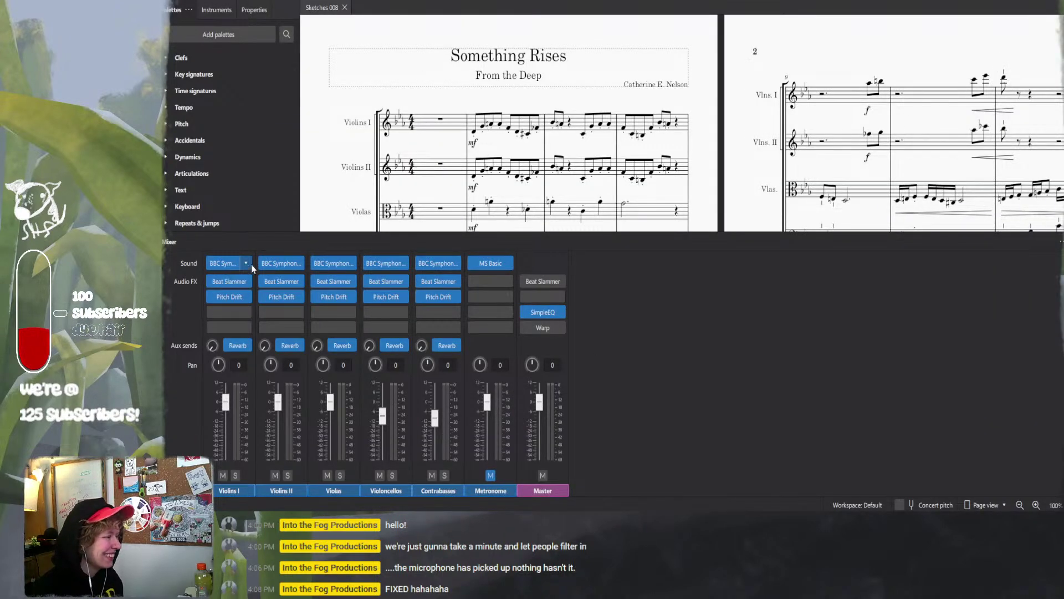
{"action": "left_click", "coordinate": [245, 264]}
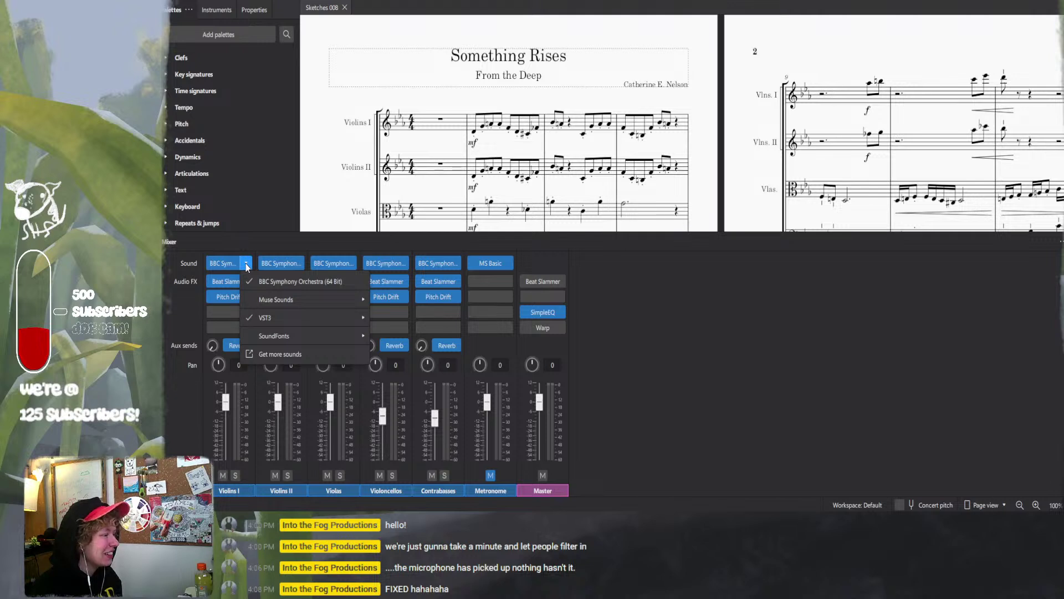
{"action": "mouse_move", "coordinate": [314, 300]}
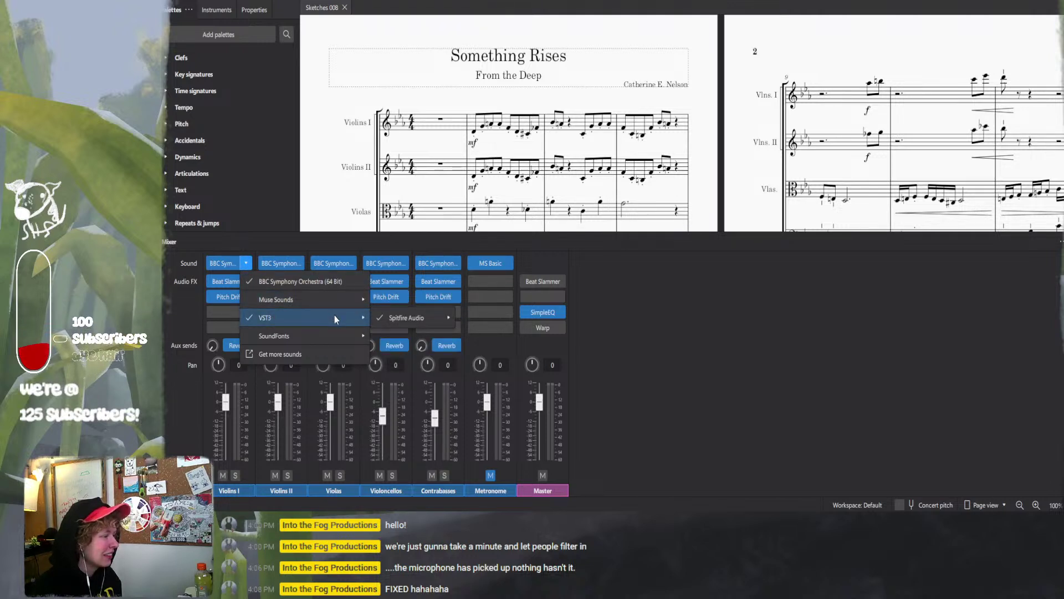
{"action": "mouse_move", "coordinate": [347, 337]}
{"action": "mouse_move", "coordinate": [413, 335]}
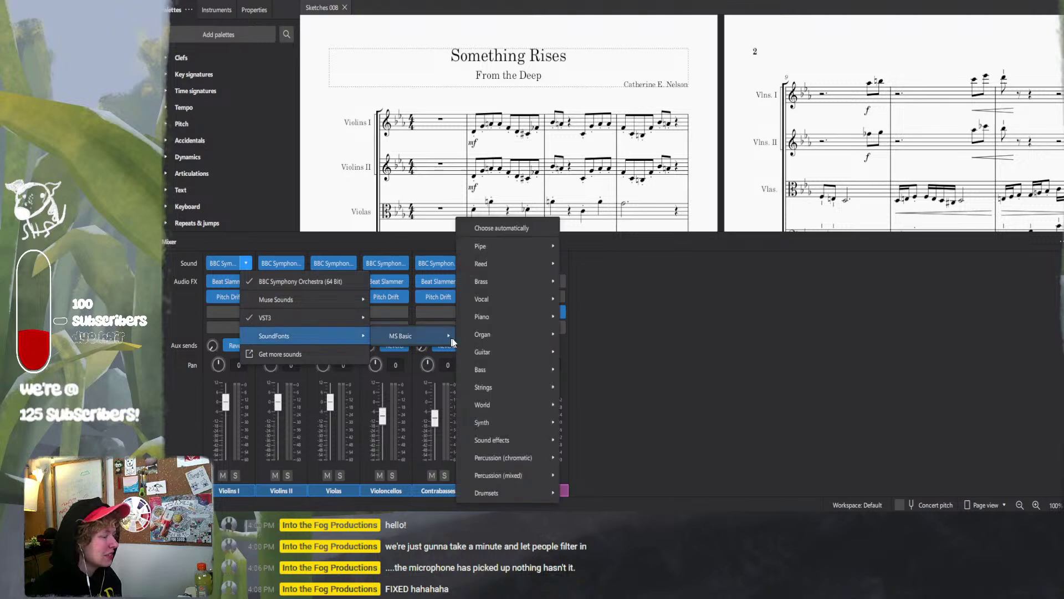
{"action": "mouse_move", "coordinate": [502, 263]}
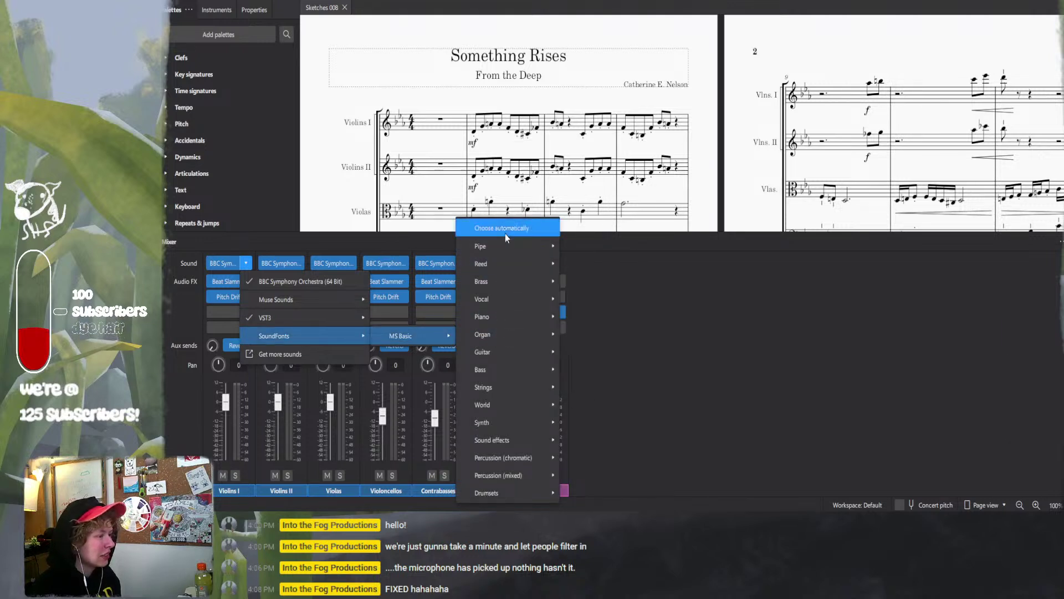
{"action": "left_click", "coordinate": [504, 233]}
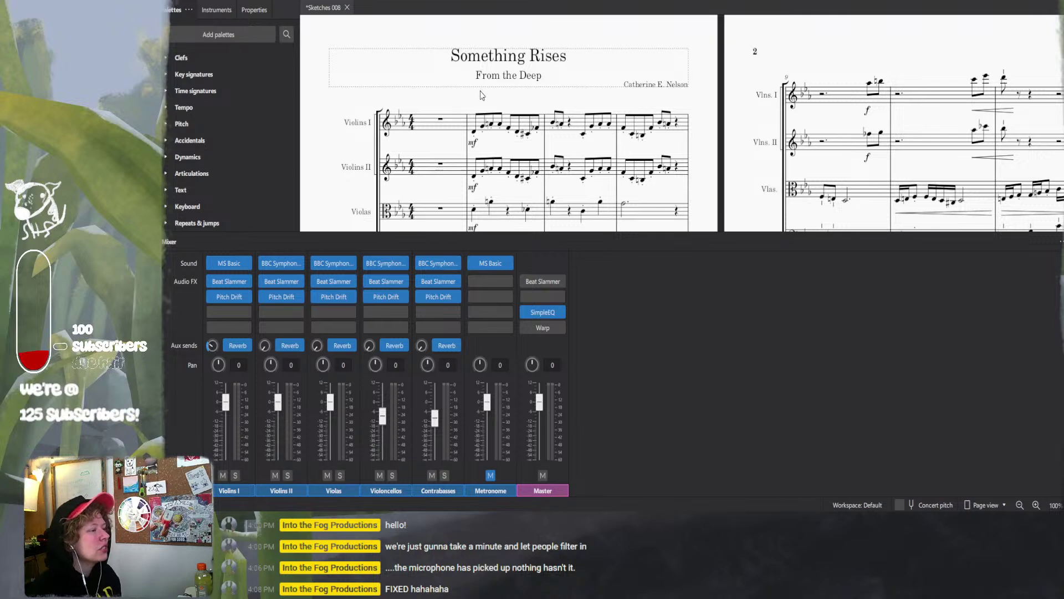
- Turn off the Beat Slammer and Pitch Drift effects on the Violins I channel
{"action": "mouse_move", "coordinate": [214, 297]}
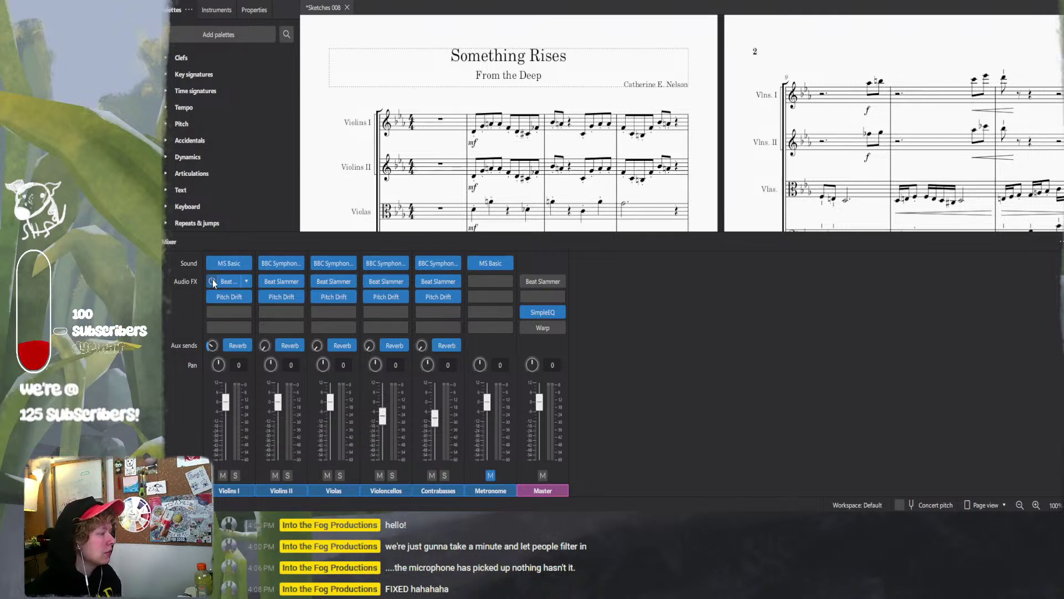
{"action": "left_click", "coordinate": [211, 279]}
{"action": "left_click", "coordinate": [211, 297]}
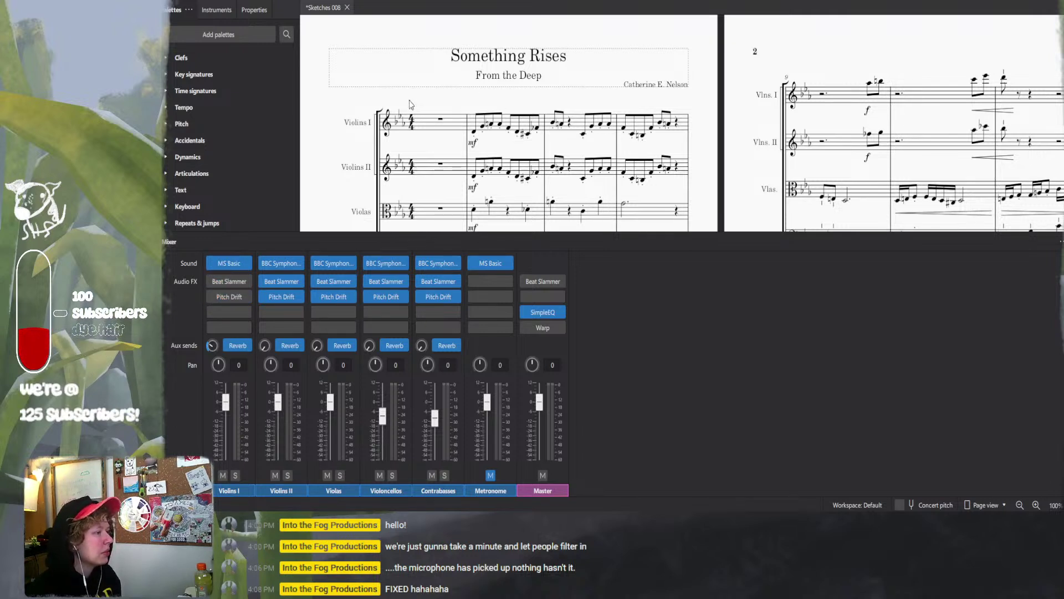
- Select measures 2 to 4 of the Violins I staff and play them back
{"action": "left_click", "coordinate": [472, 125]}
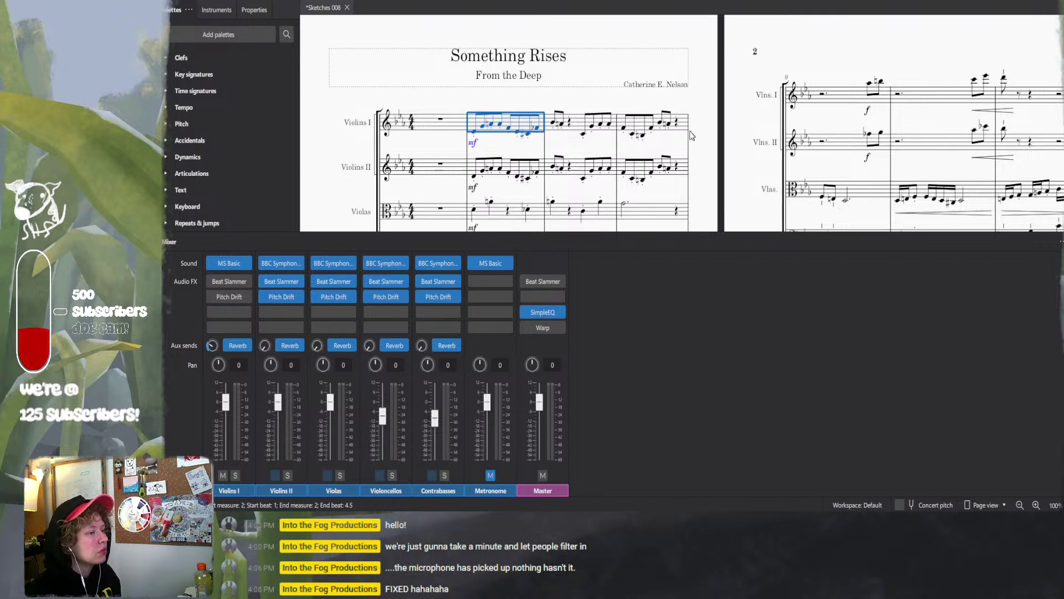
{"action": "left_click", "coordinate": [685, 130], "text": "shift"}
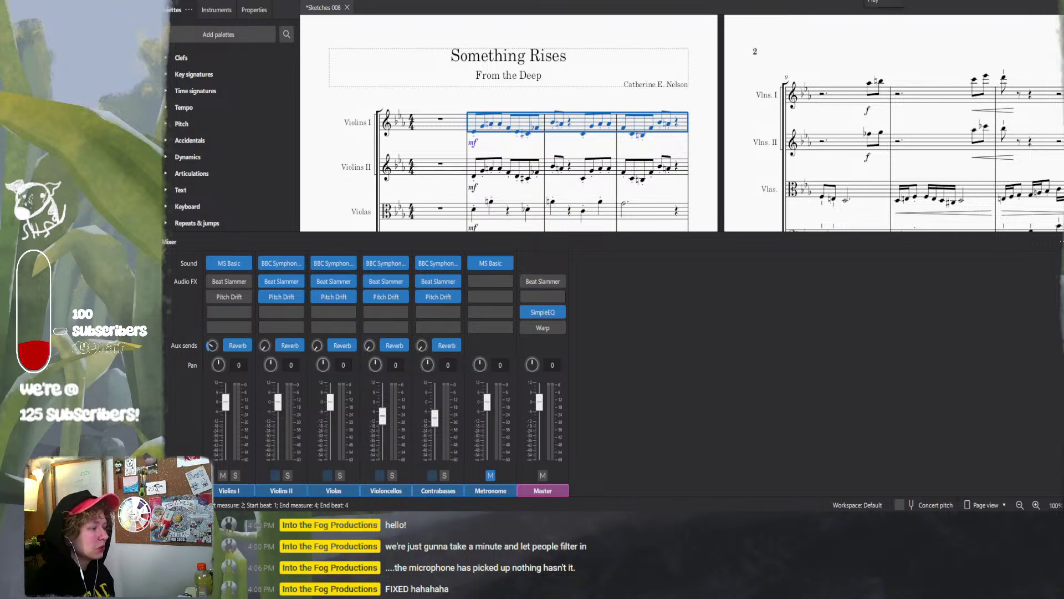
{"action": "key", "text": "space"}
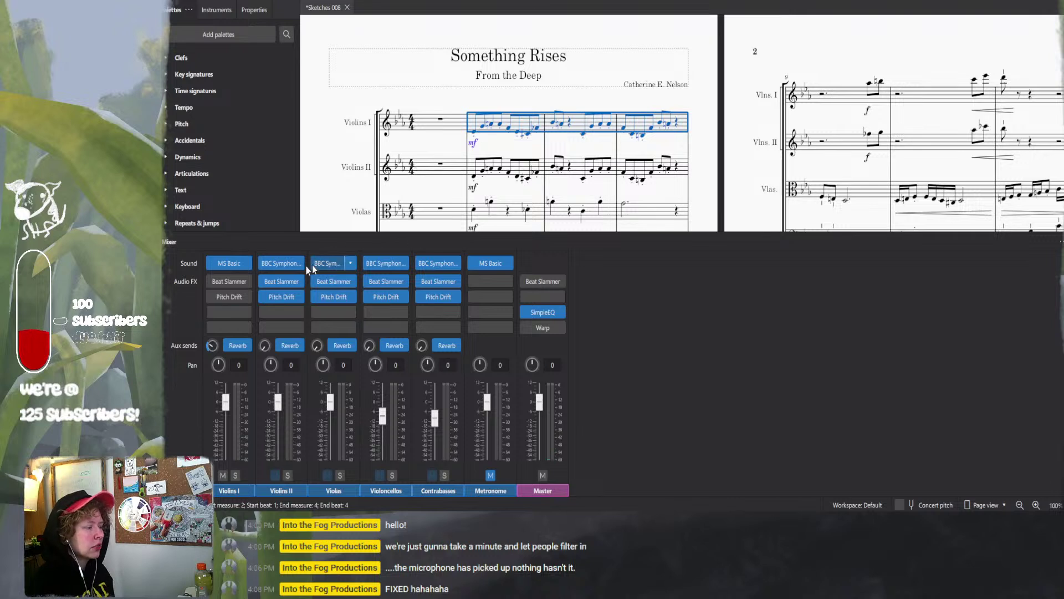
- Assign Spitfire Audio's BBC Symphony Orchestra (64 Bit) to Violins I and set its reverb to about 31%
{"action": "left_click", "coordinate": [246, 264]}
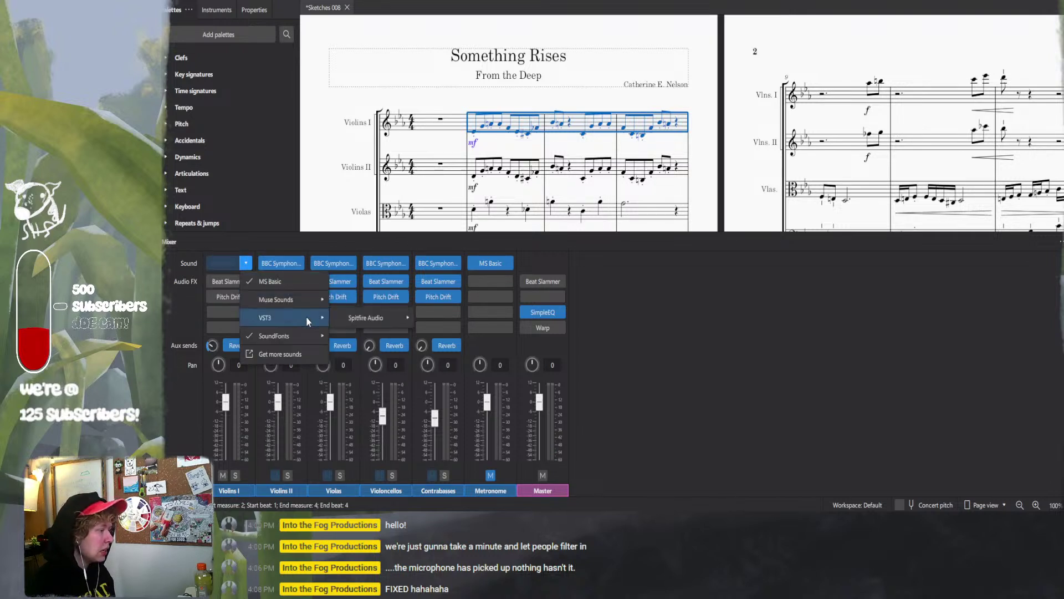
{"action": "mouse_move", "coordinate": [363, 321]}
{"action": "left_click", "coordinate": [472, 319]}
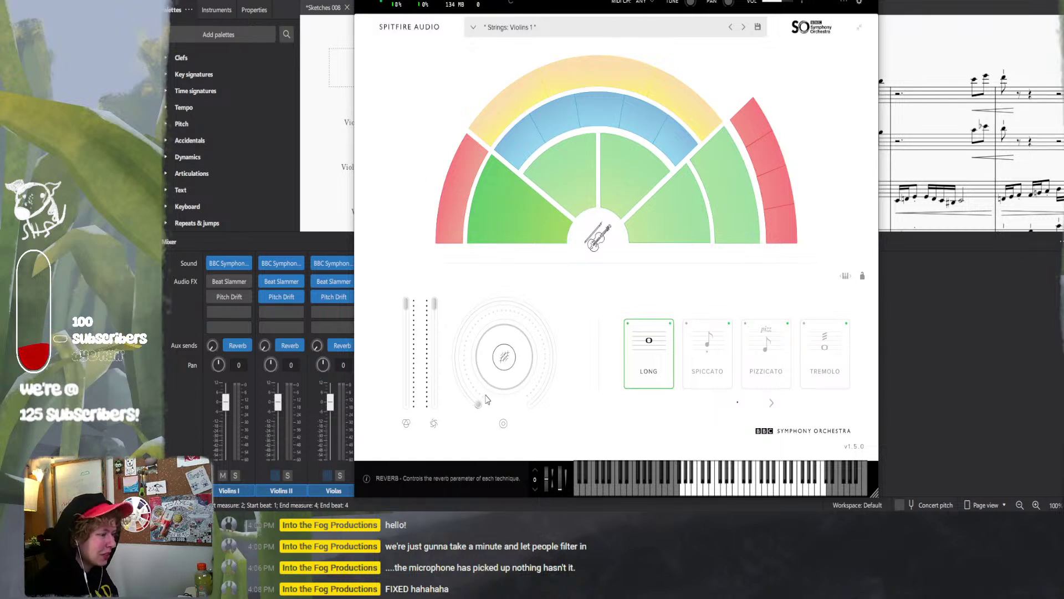
{"action": "mouse_move", "coordinate": [479, 405]}
{"action": "left_click_drag", "start_coordinate": [474, 376], "coordinate": [510, 322]}
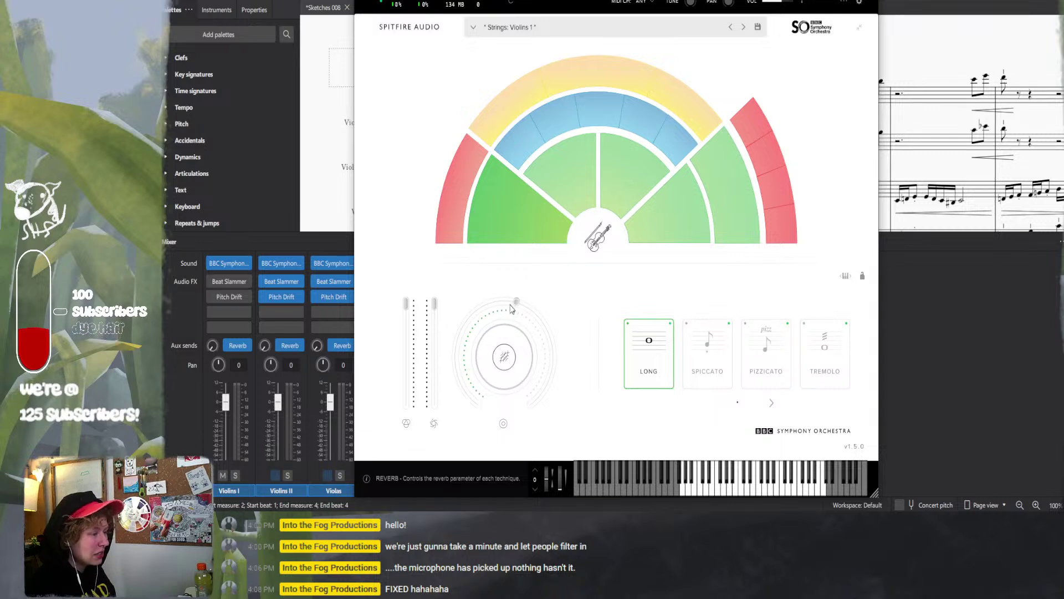
{"action": "mouse_move", "coordinate": [465, 345]}
{"action": "left_mouse_down"}
{"action": "mouse_move", "coordinate": [458, 361]}
{"action": "mouse_move", "coordinate": [471, 396]}
{"action": "mouse_move", "coordinate": [483, 337]}
{"action": "left_mouse_up"}
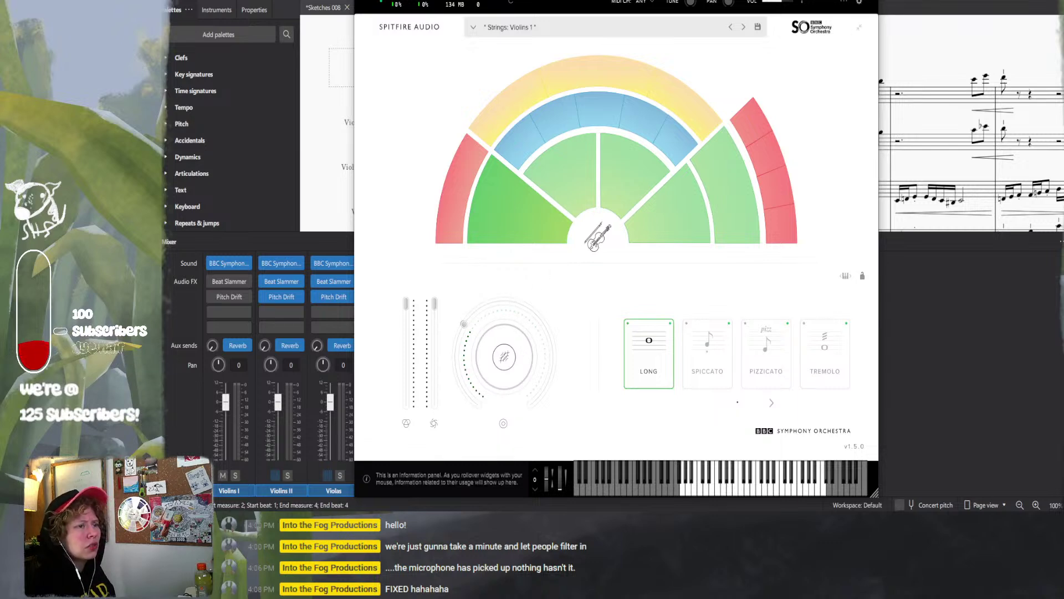
- Move the instrument plugin clear of the score, play the looped Violins I passage, and bring the plugin's controls back into view
{"action": "left_click_drag", "start_coordinate": [814, 0], "coordinate": [684, 215]}
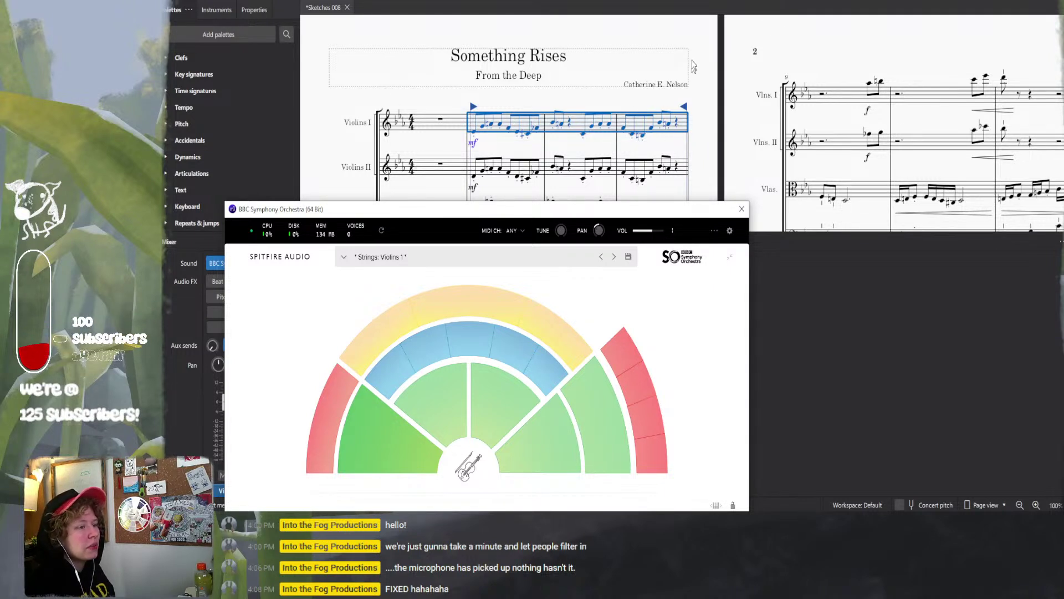
{"action": "key", "text": "space"}
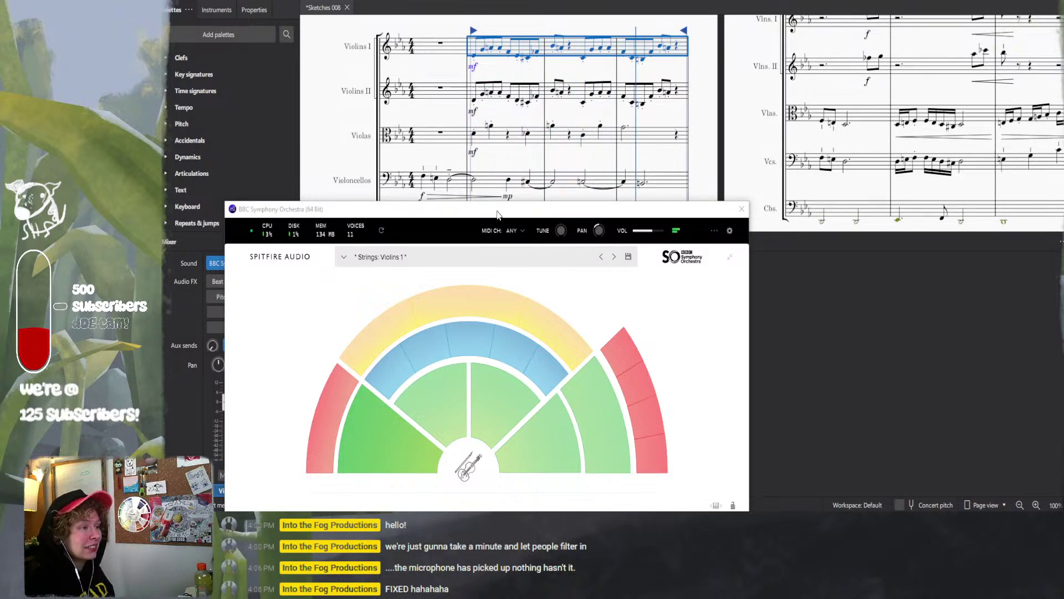
{"action": "left_click_drag", "start_coordinate": [497, 213], "coordinate": [616, 1]}
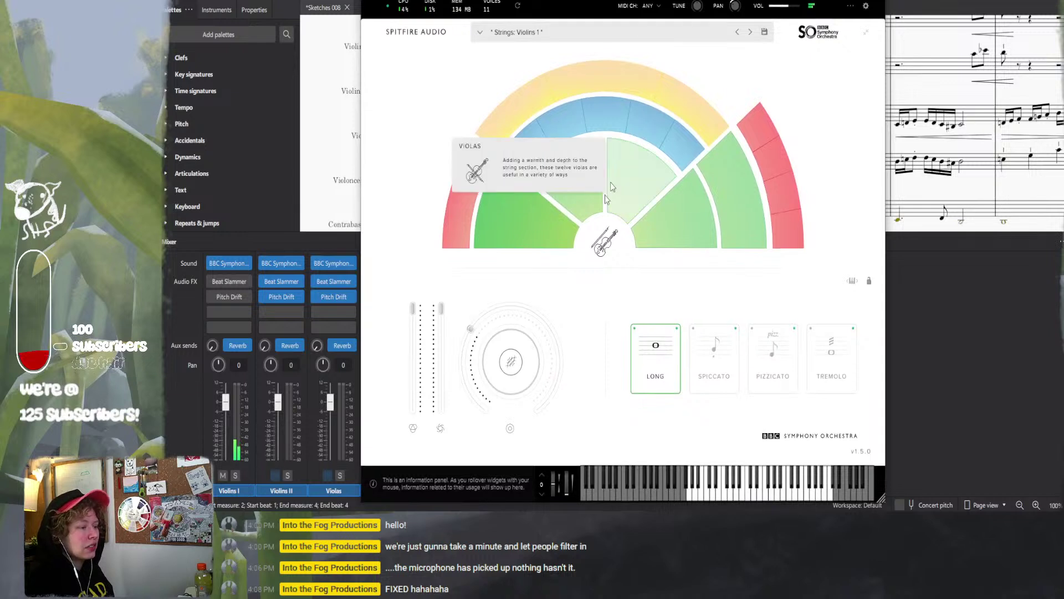
- Raise the reverb of the Violins 1 instrument while the looped passage plays
{"action": "mouse_move", "coordinate": [476, 336]}
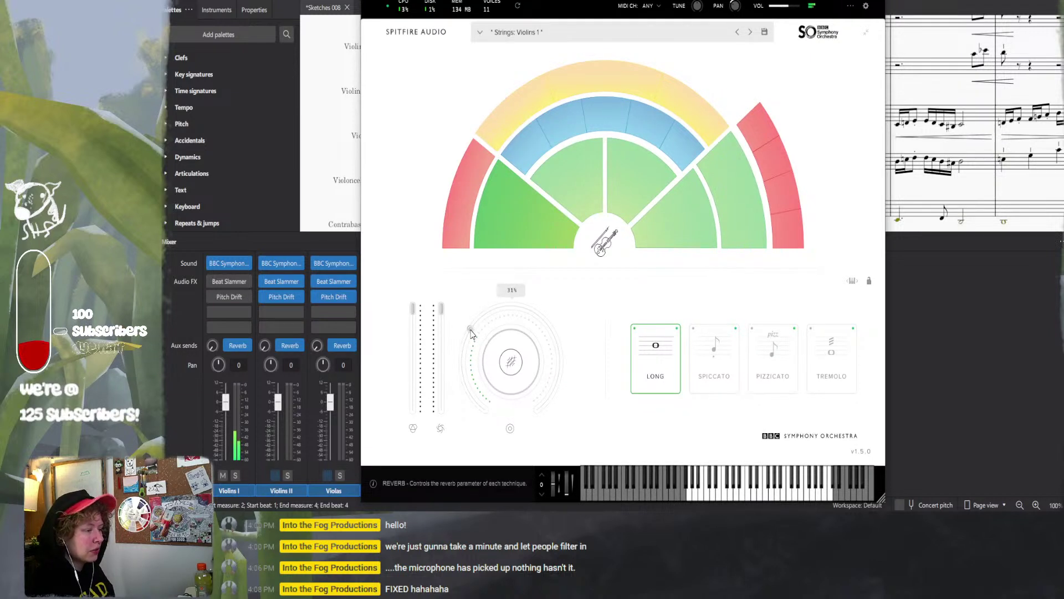
{"action": "left_click_drag", "start_coordinate": [472, 333], "coordinate": [502, 291]}
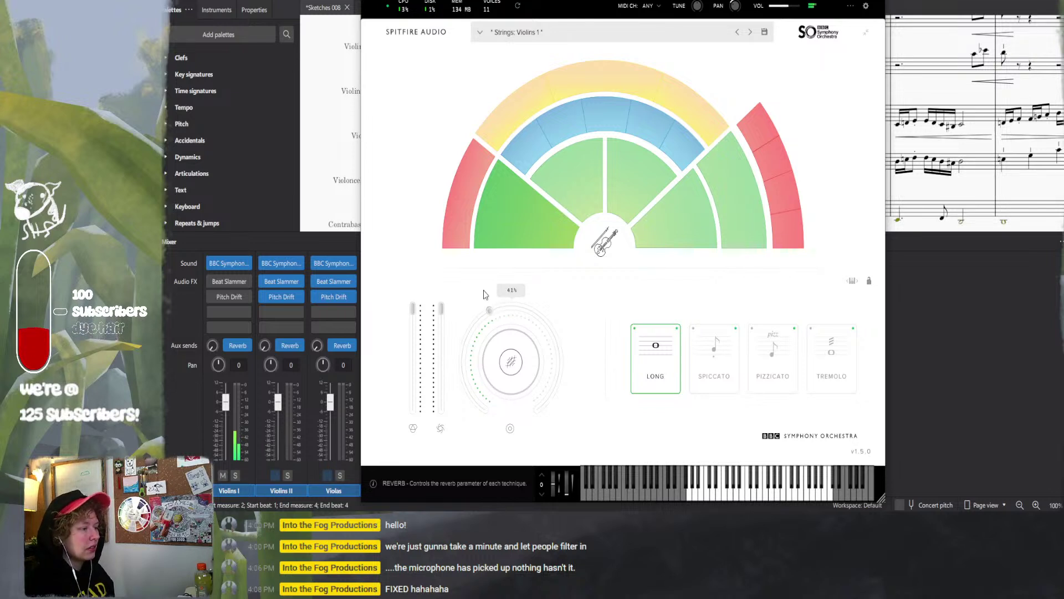
{"action": "left_click_drag", "start_coordinate": [508, 293], "coordinate": [504, 295]}
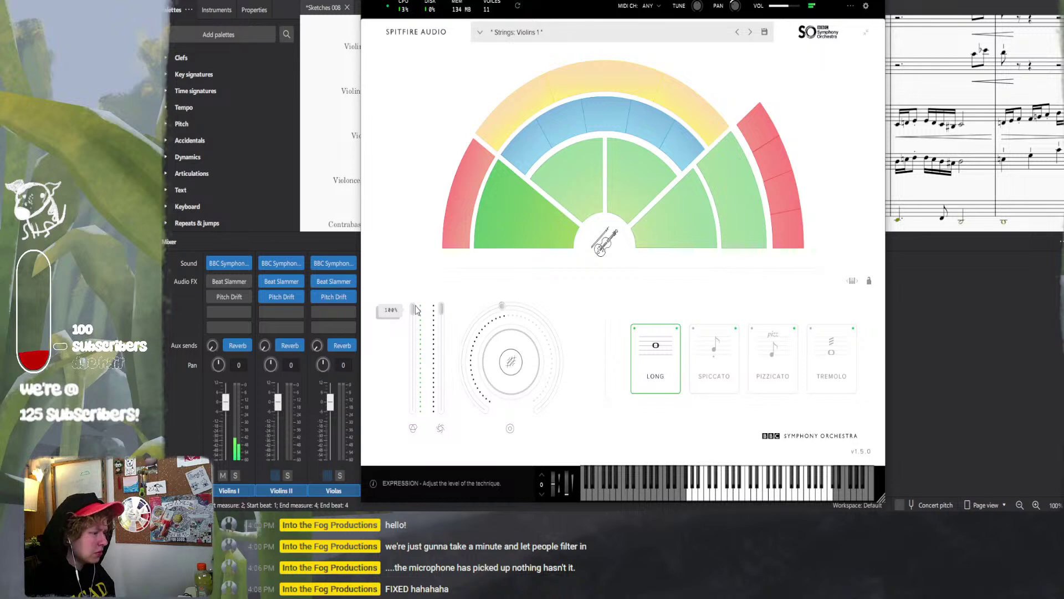
- Try lower expression and dynamics levels on the Violins 1 instrument during playback, and bring both back up
{"action": "left_click_drag", "start_coordinate": [414, 309], "coordinate": [412, 412]}
{"action": "left_click_drag", "start_coordinate": [408, 456], "coordinate": [440, 363]}
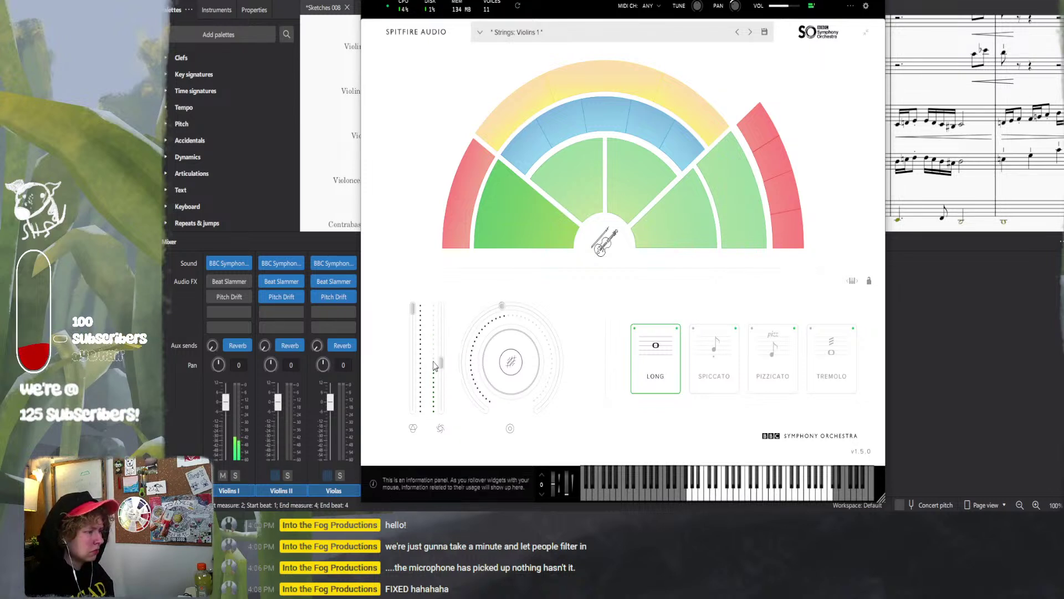
{"action": "mouse_move", "coordinate": [413, 313]}
{"action": "left_mouse_down"}
{"action": "mouse_move", "coordinate": [400, 377]}
{"action": "mouse_move", "coordinate": [400, 311]}
{"action": "left_mouse_up"}
{"action": "left_click_drag", "start_coordinate": [442, 364], "coordinate": [447, 310]}
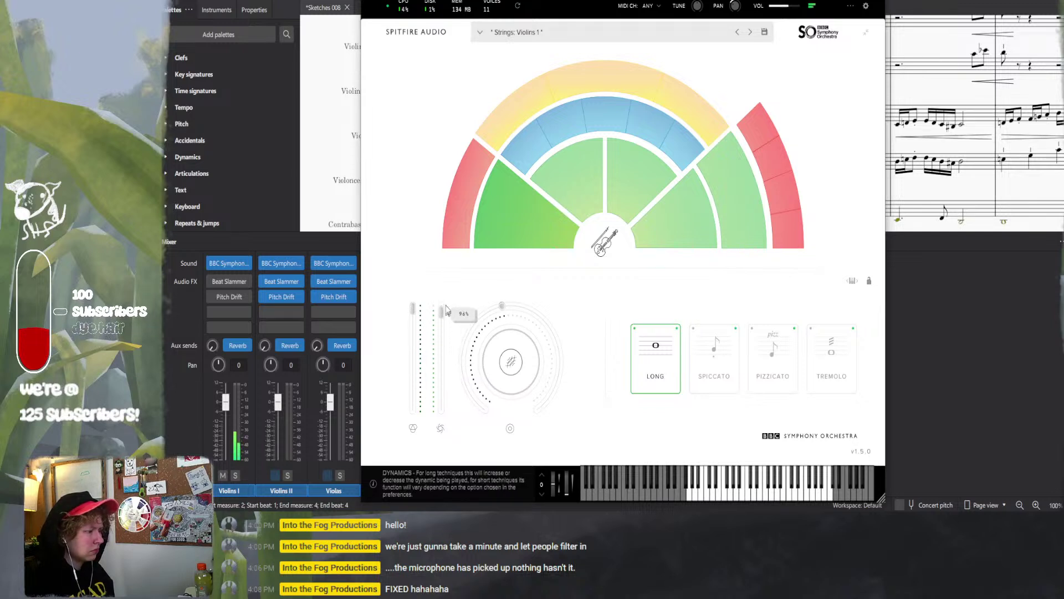
- Switch the Violins 1 playing technique to Spiccato
{"action": "left_click", "coordinate": [714, 366]}
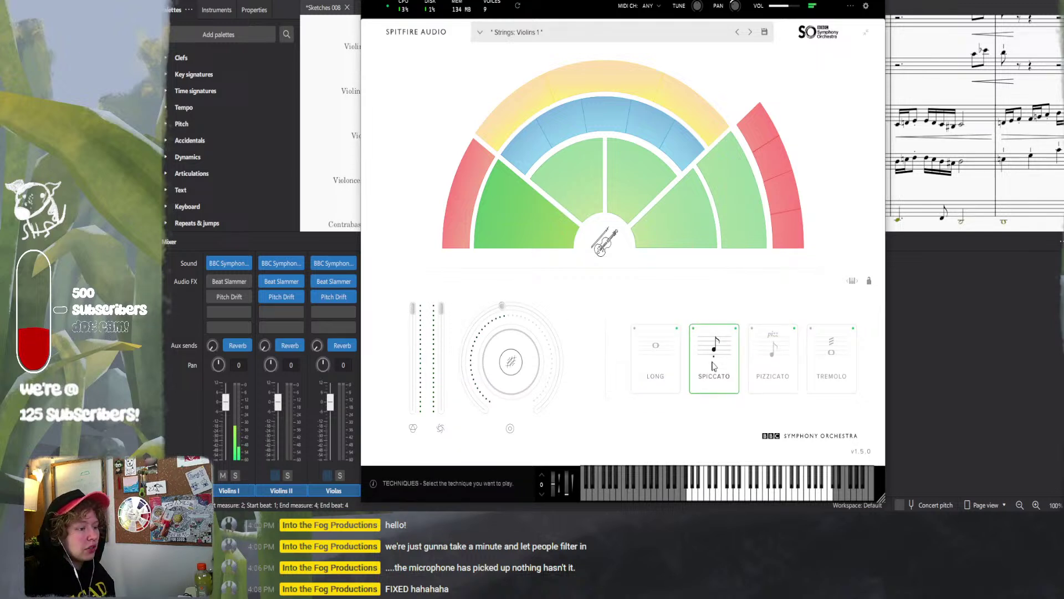
- Audition the Pizzicato and Tremolo techniques on the Violins 1 instrument during playback, and return to Spiccato
{"action": "left_click", "coordinate": [769, 374]}
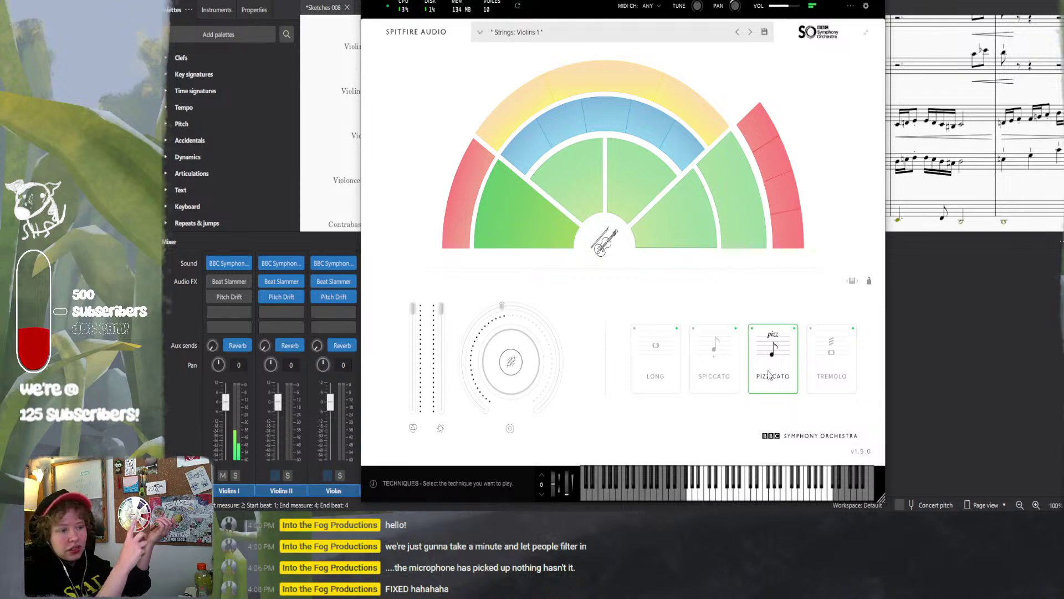
{"action": "left_click", "coordinate": [832, 363]}
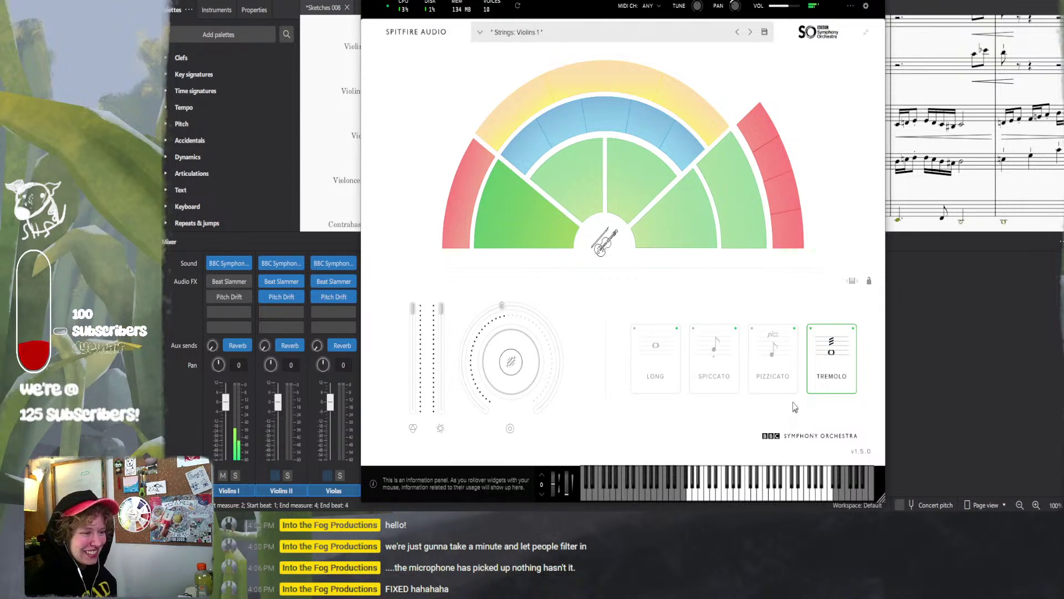
{"action": "left_click", "coordinate": [774, 372]}
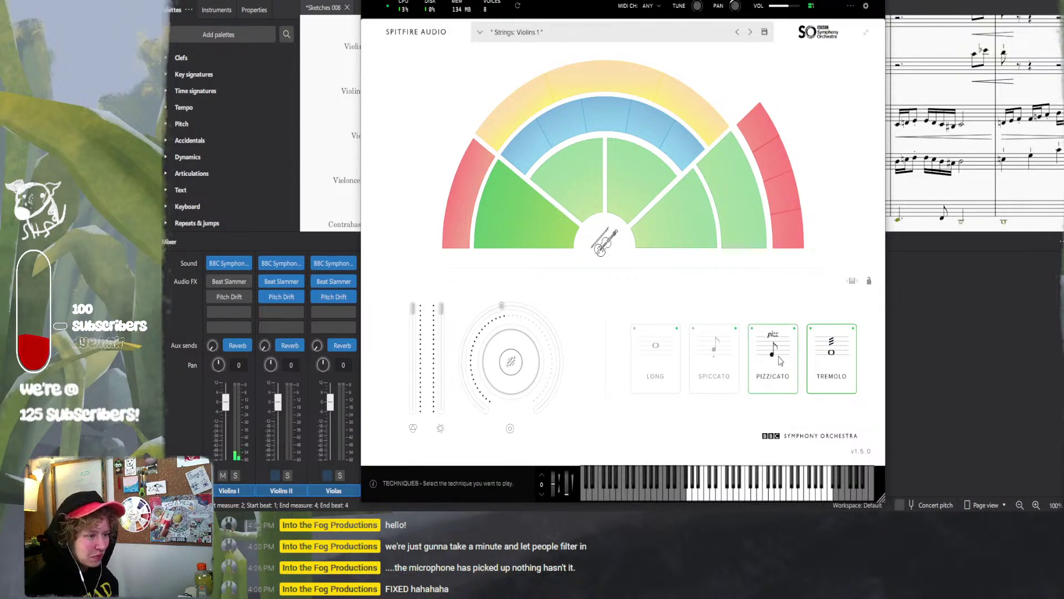
{"action": "left_click", "coordinate": [724, 375]}
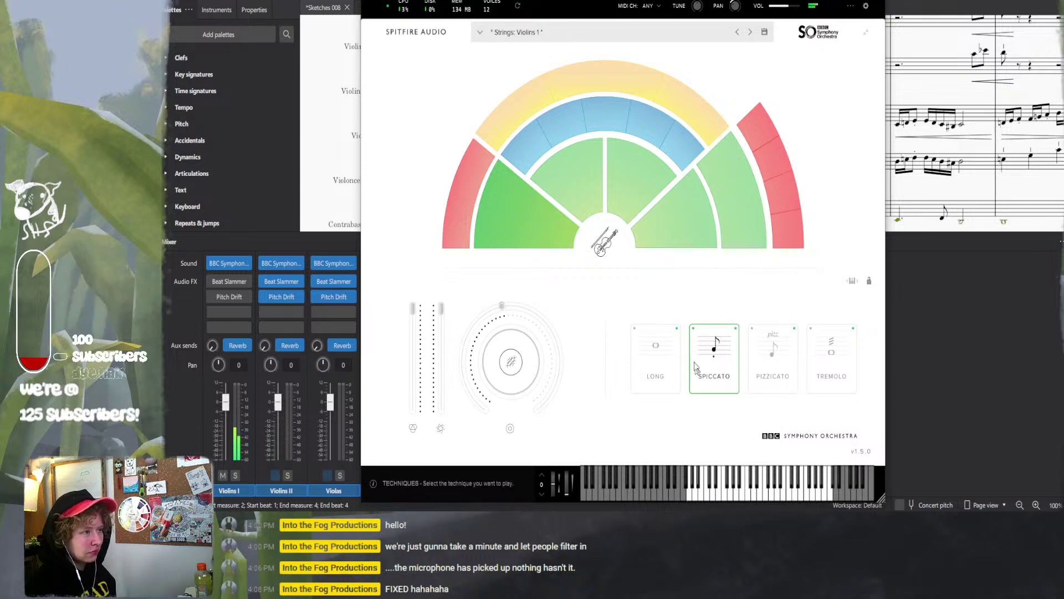
- Close the Violins 1 instrument, clear the passage selection, and play the opening with all string parts
{"action": "left_click_drag", "start_coordinate": [558, 1], "coordinate": [465, 64]}
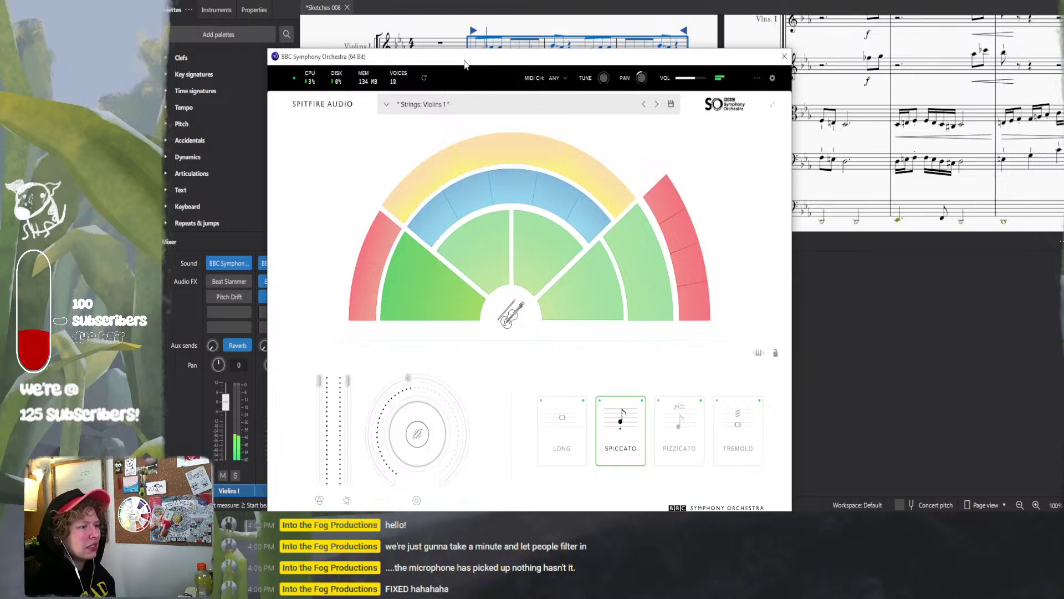
{"action": "left_click", "coordinate": [785, 56]}
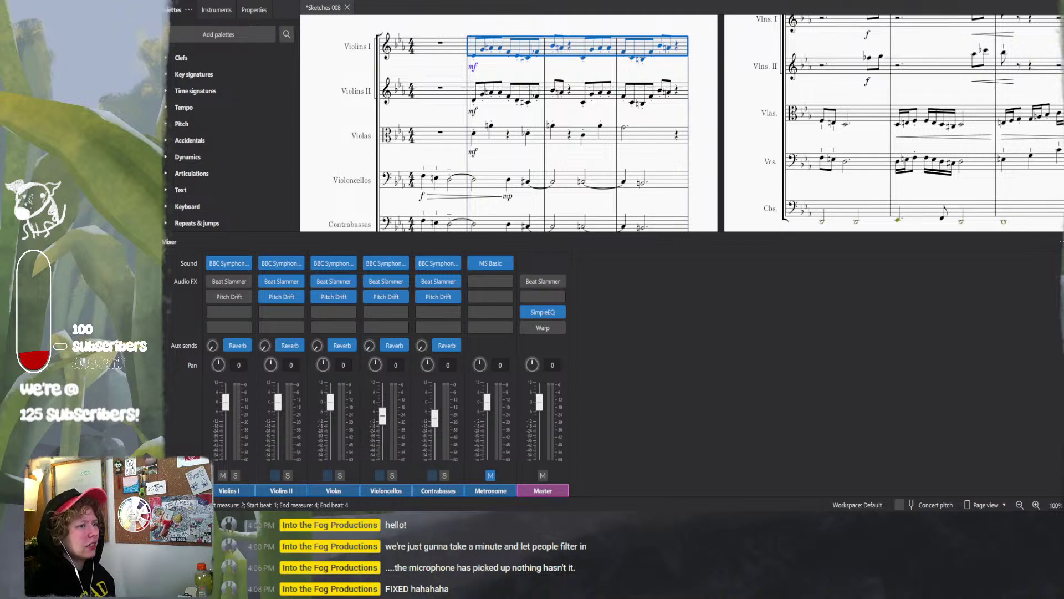
{"action": "left_click", "coordinate": [694, 147]}
{"action": "scroll", "coordinate": [694, 147], "scroll_direction": "down", "scroll_amount": 1}
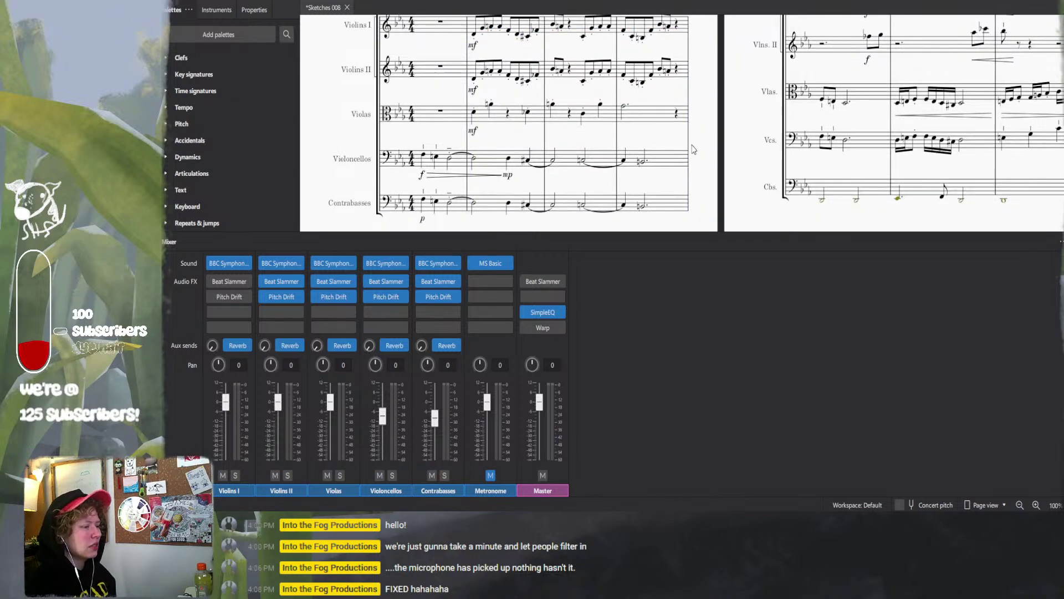
{"action": "scroll", "coordinate": [690, 148], "scroll_direction": "down", "scroll_amount": 3, "text": "ctrl"}
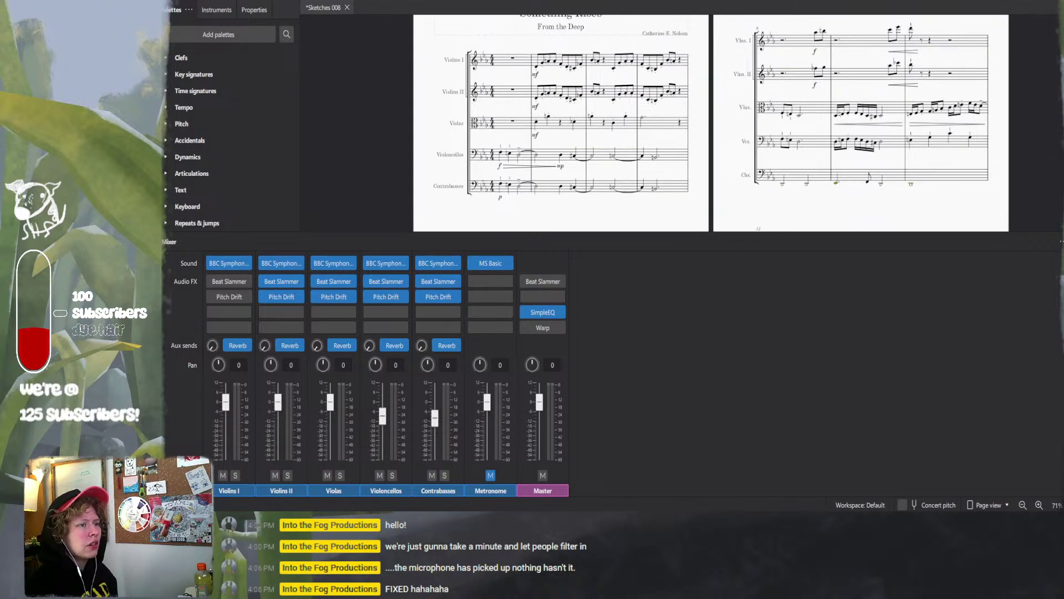
{"action": "key", "text": "space"}
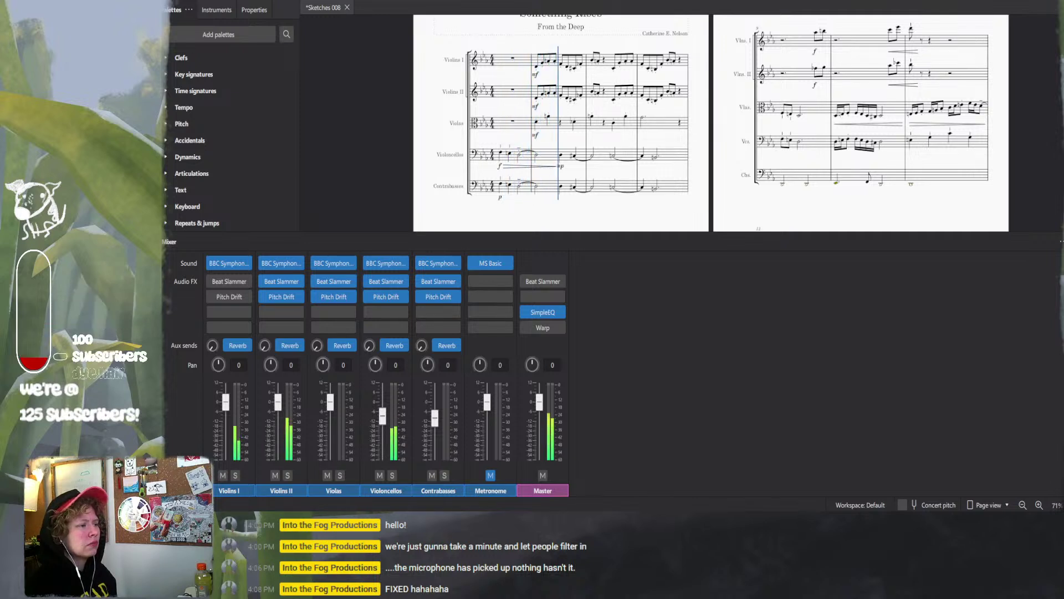
{"action": "key", "text": "space"}
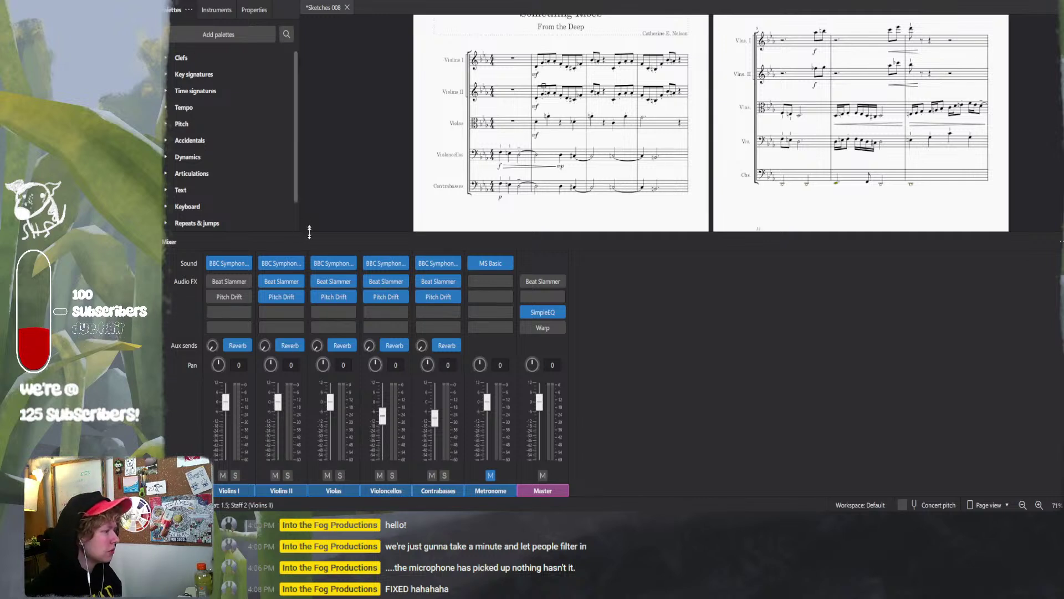
- Switch the Violins II sound to the MS Basic SoundFont with the instrument chosen automatically
{"action": "left_click", "coordinate": [299, 267]}
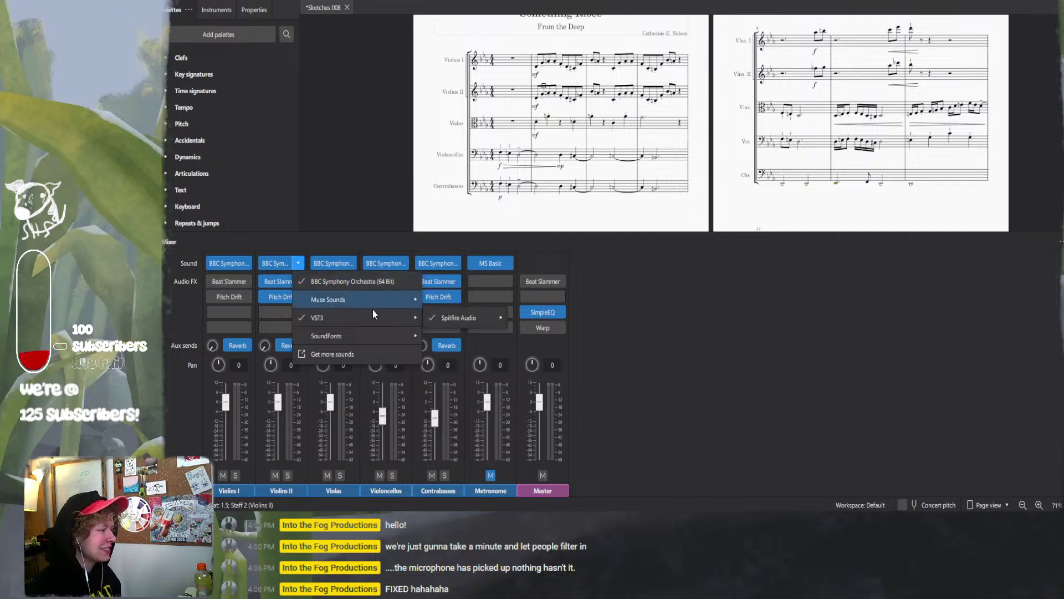
{"action": "mouse_move", "coordinate": [390, 340]}
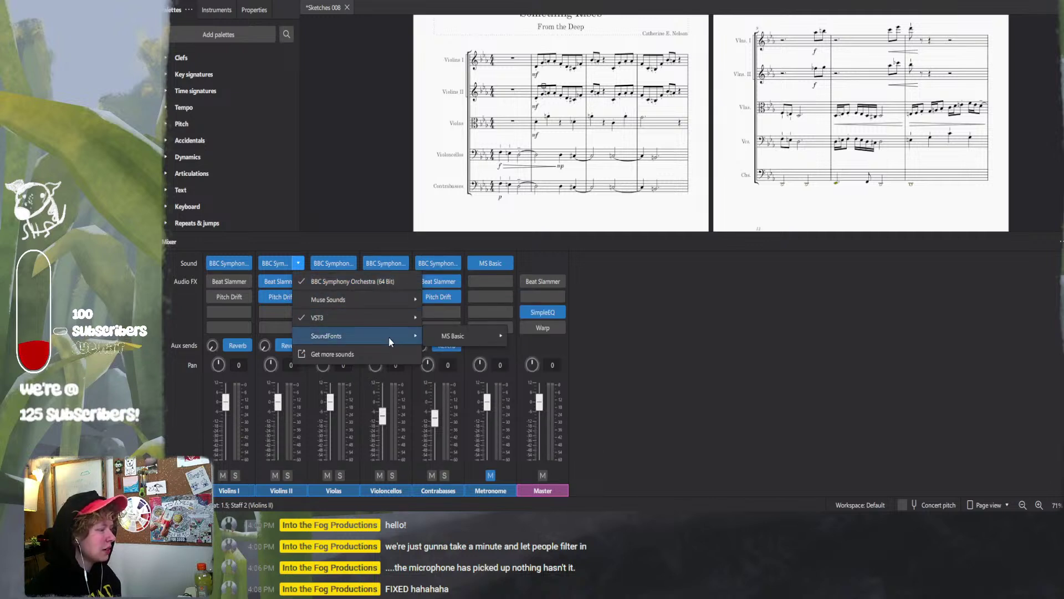
{"action": "mouse_move", "coordinate": [460, 336]}
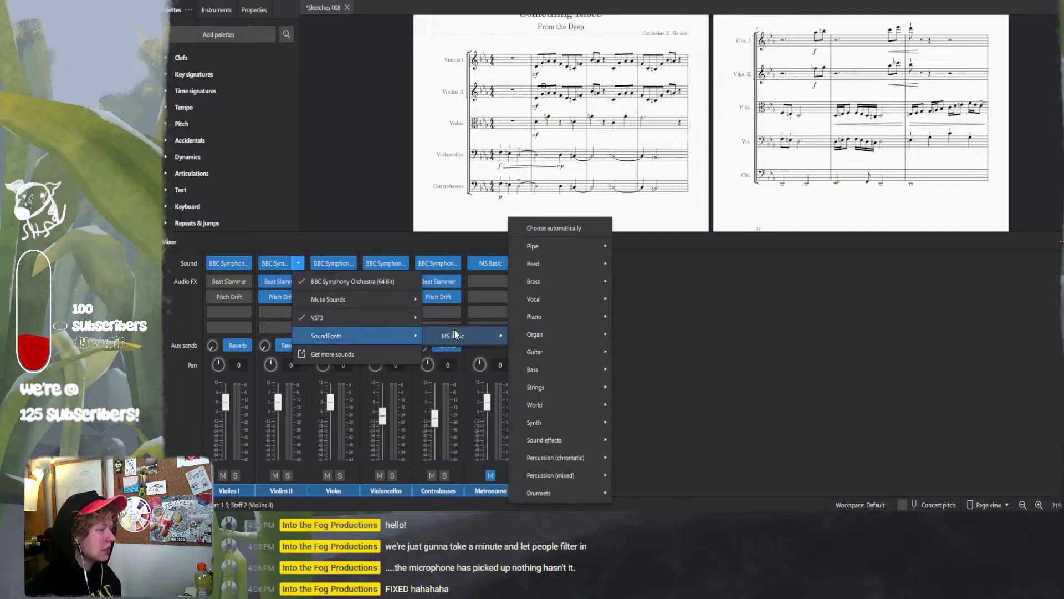
{"action": "left_click", "coordinate": [552, 229]}
- Assign the Spitfire Audio BBC Symphony Orchestra sound to Violins II and set its playing technique to Spiccato
{"action": "left_click", "coordinate": [298, 262]}
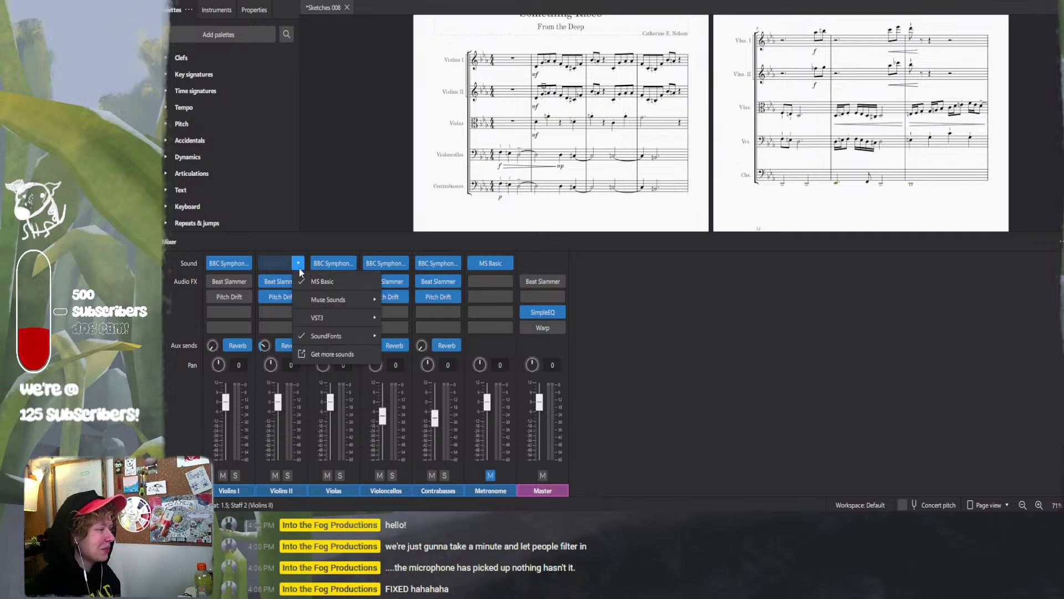
{"action": "mouse_move", "coordinate": [352, 307]}
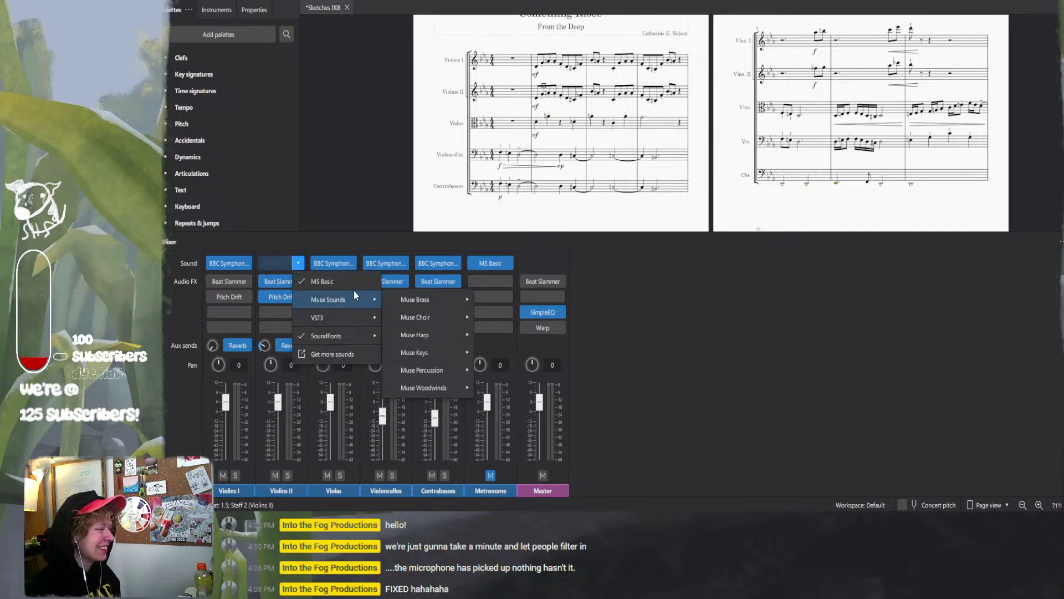
{"action": "mouse_move", "coordinate": [421, 317]}
{"action": "left_click", "coordinate": [504, 317]}
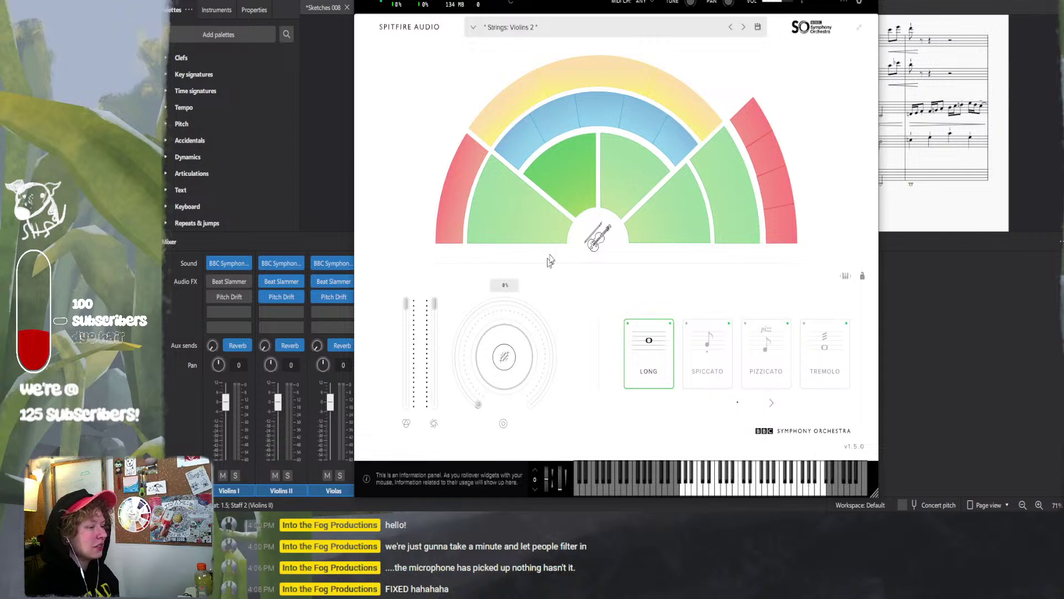
{"action": "left_click", "coordinate": [718, 350]}
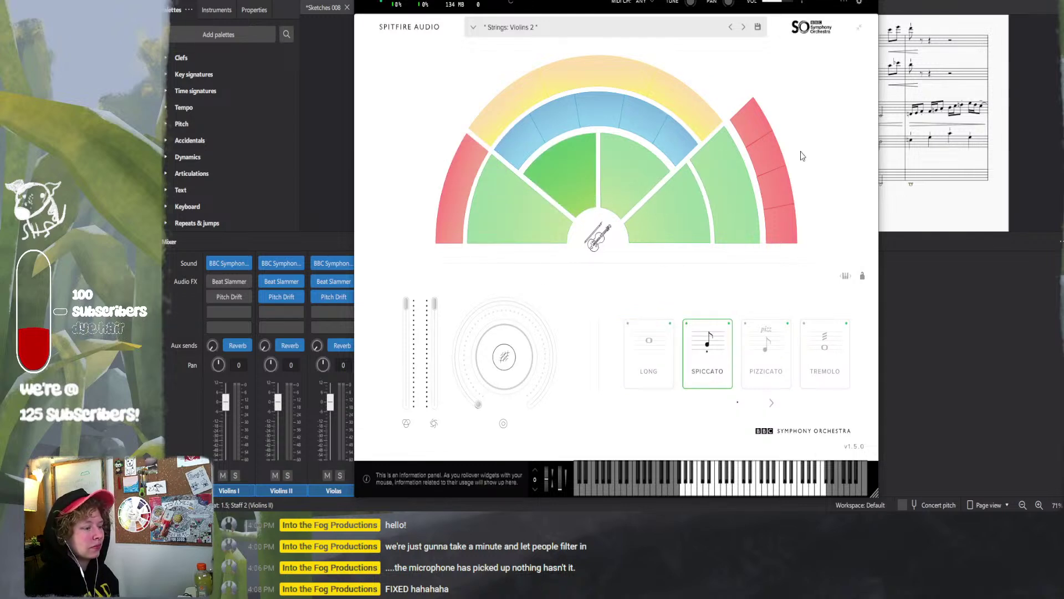
{"action": "left_click", "coordinate": [866, 0]}
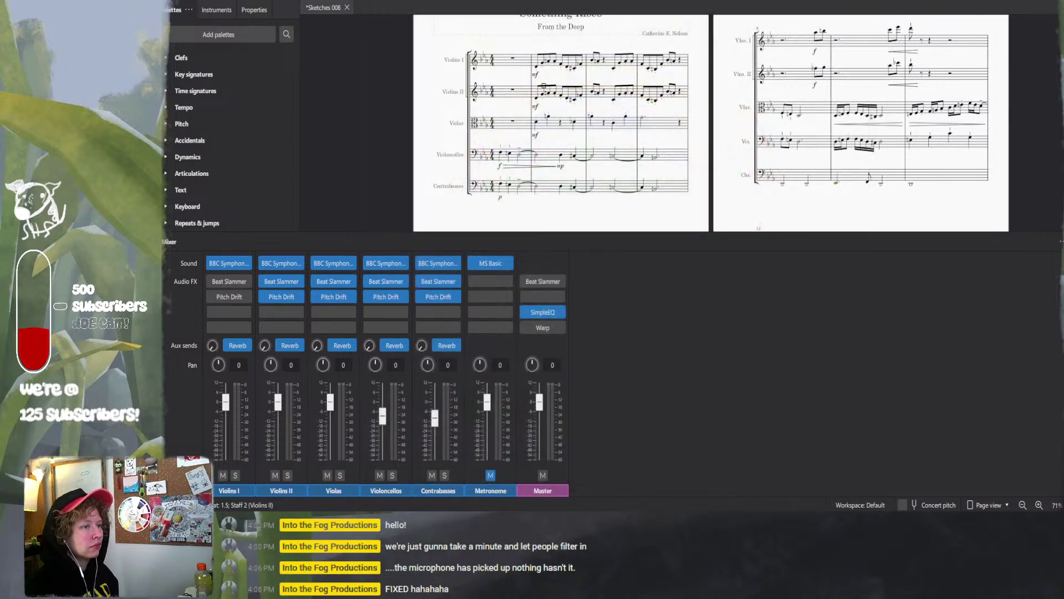
- Play the full string score through and bring both pages into view together
{"action": "key", "text": "space"}
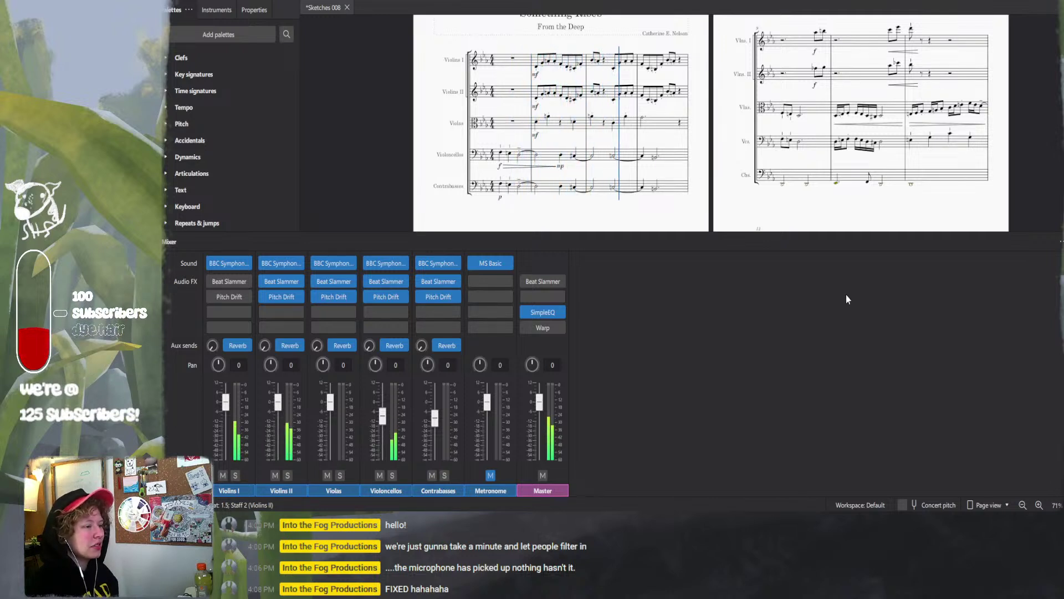
{"action": "scroll", "coordinate": [819, 125], "scroll_direction": "down", "scroll_amount": 5}
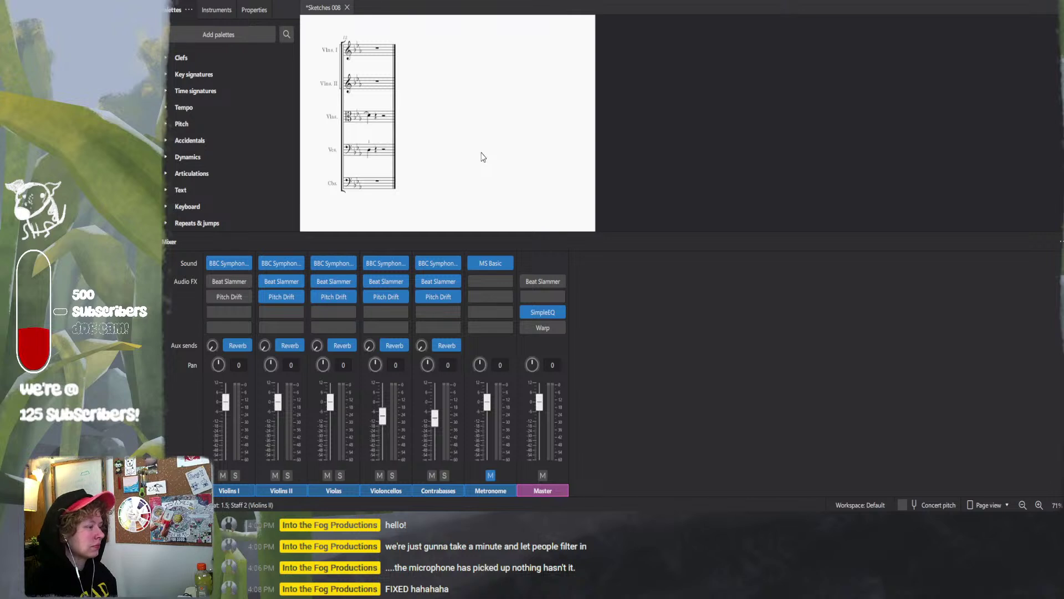
{"action": "scroll", "coordinate": [481, 157], "scroll_direction": "left", "scroll_amount": 3}
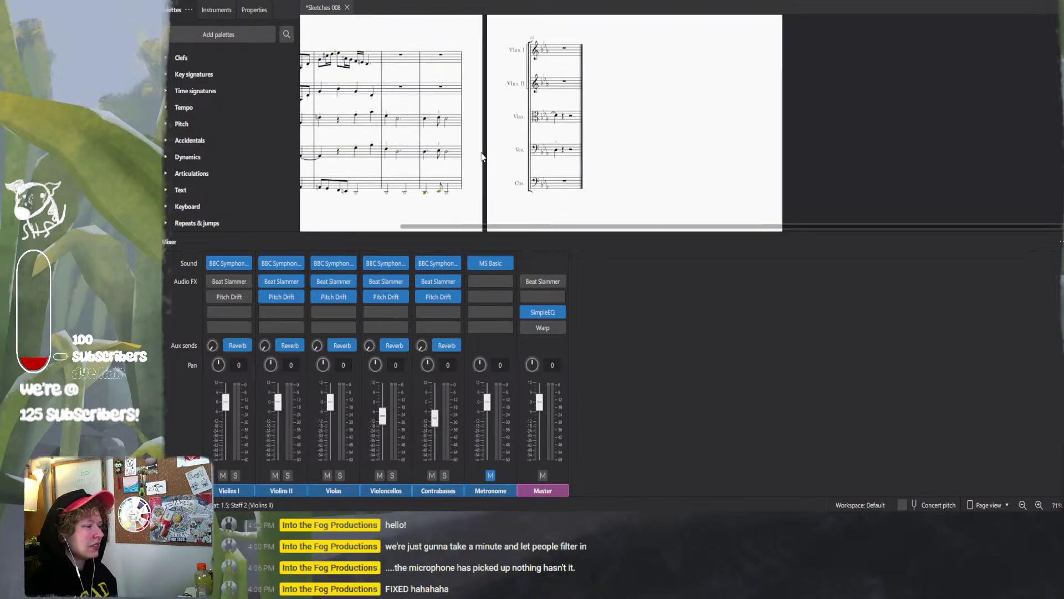
{"action": "scroll", "coordinate": [523, 128], "scroll_direction": "down", "scroll_amount": 6}
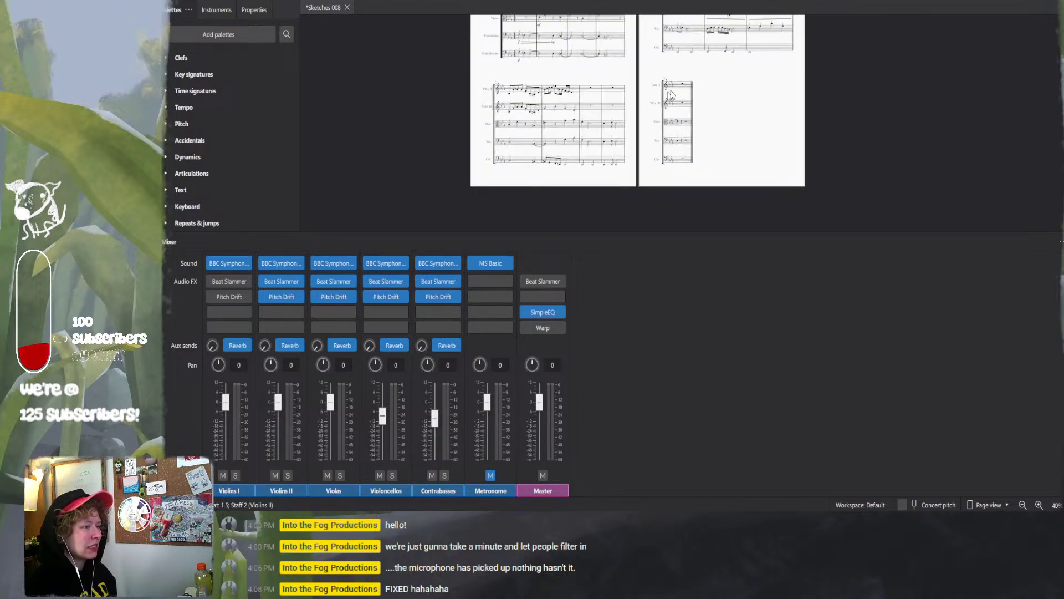
{"action": "left_click_drag", "start_coordinate": [719, 90], "coordinate": [684, 145]}
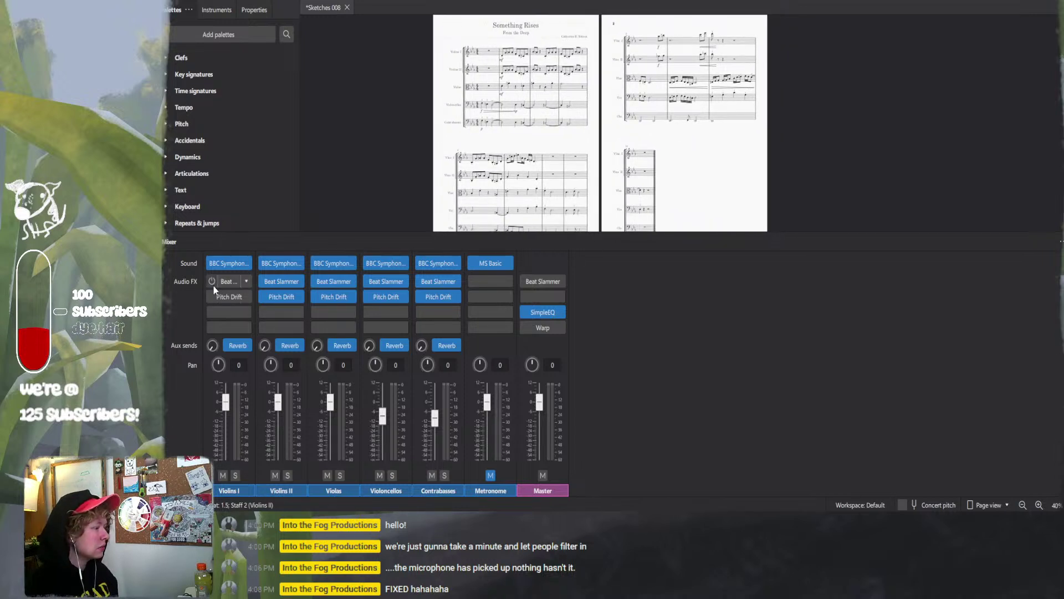
- Open the Beat Slammer effect of the Violins I channel
{"action": "left_click", "coordinate": [246, 283]}
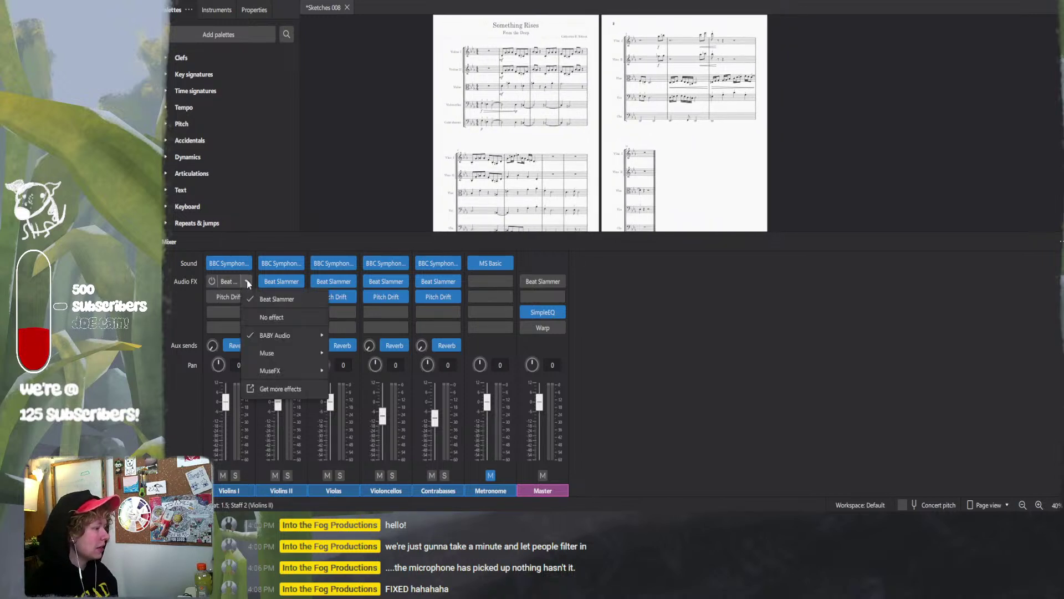
{"action": "left_click", "coordinate": [262, 301]}
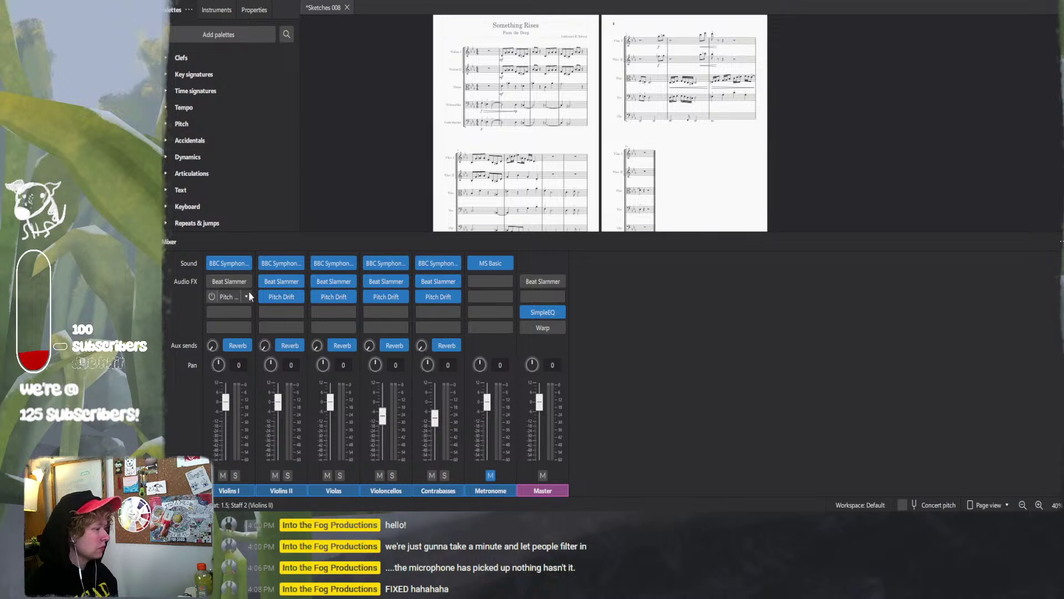
{"action": "mouse_move", "coordinate": [235, 277]}
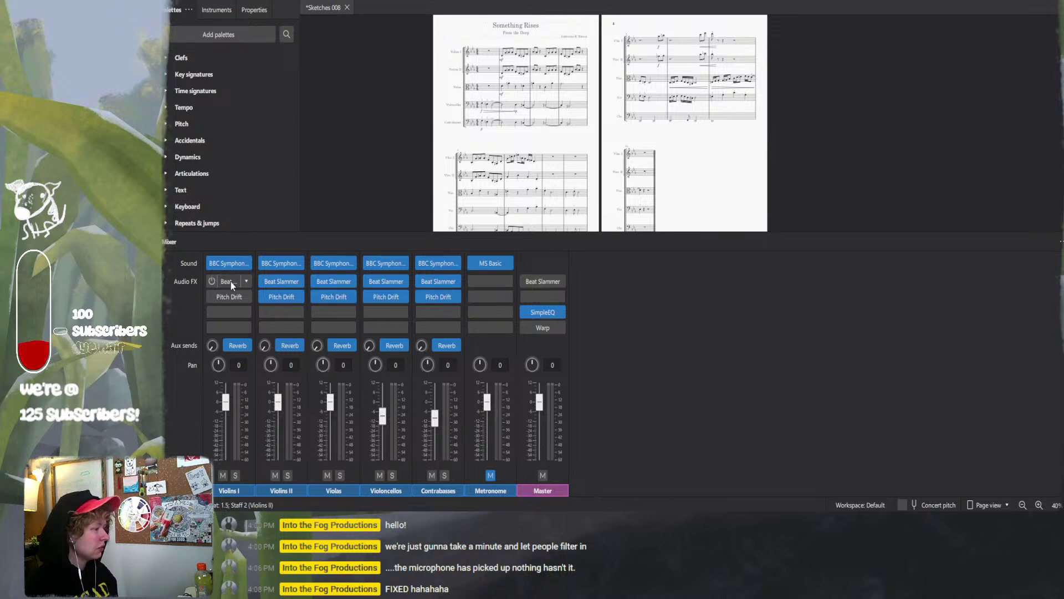
{"action": "left_click", "coordinate": [231, 282]}
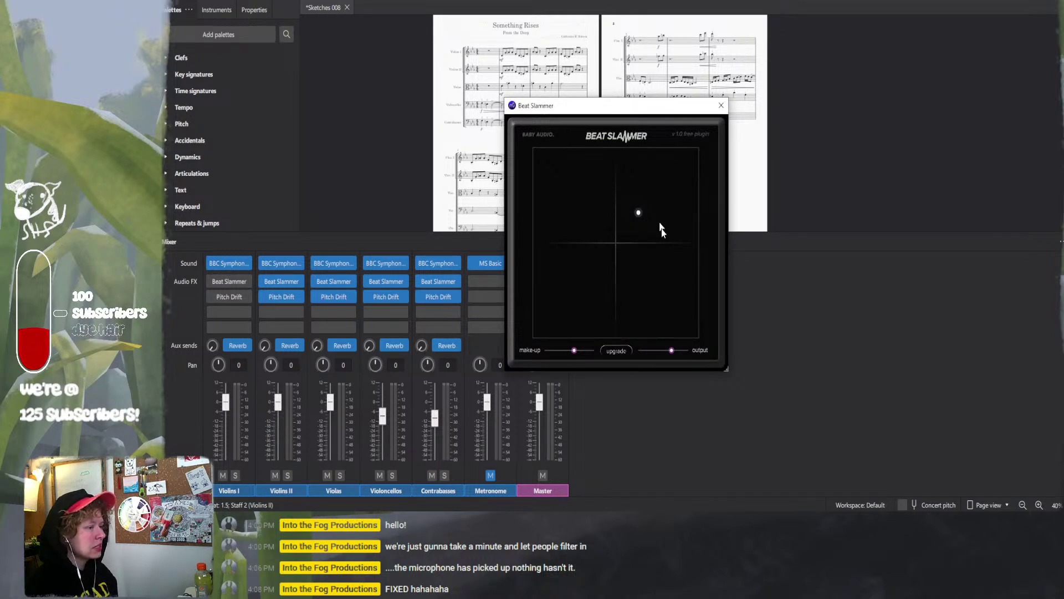
- Play the score and enable Beat Slammer on the Violins I channel during playback
{"action": "left_click", "coordinate": [214, 281]}
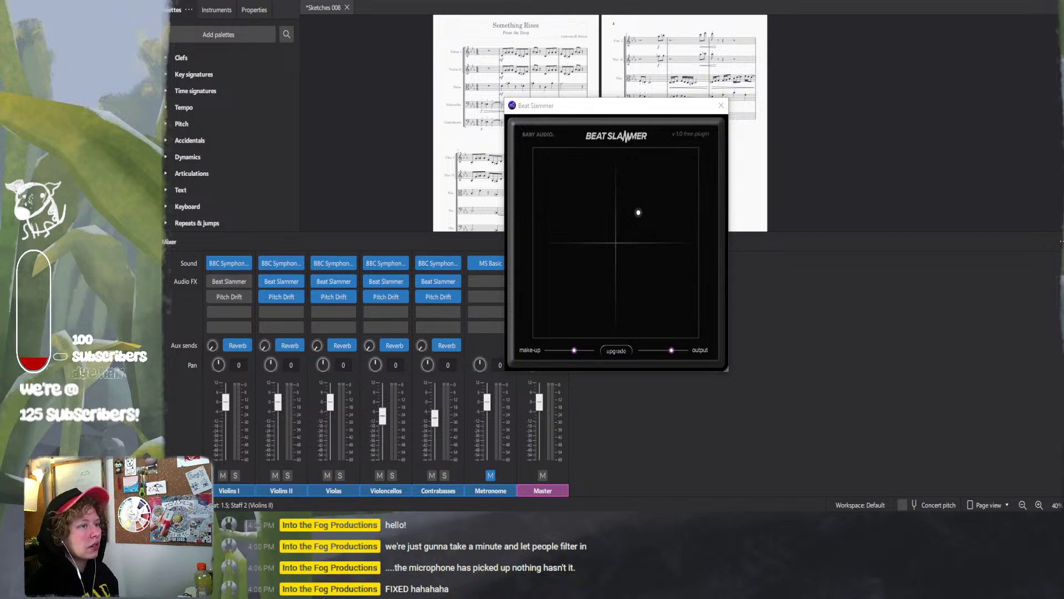
{"action": "key", "text": "space"}
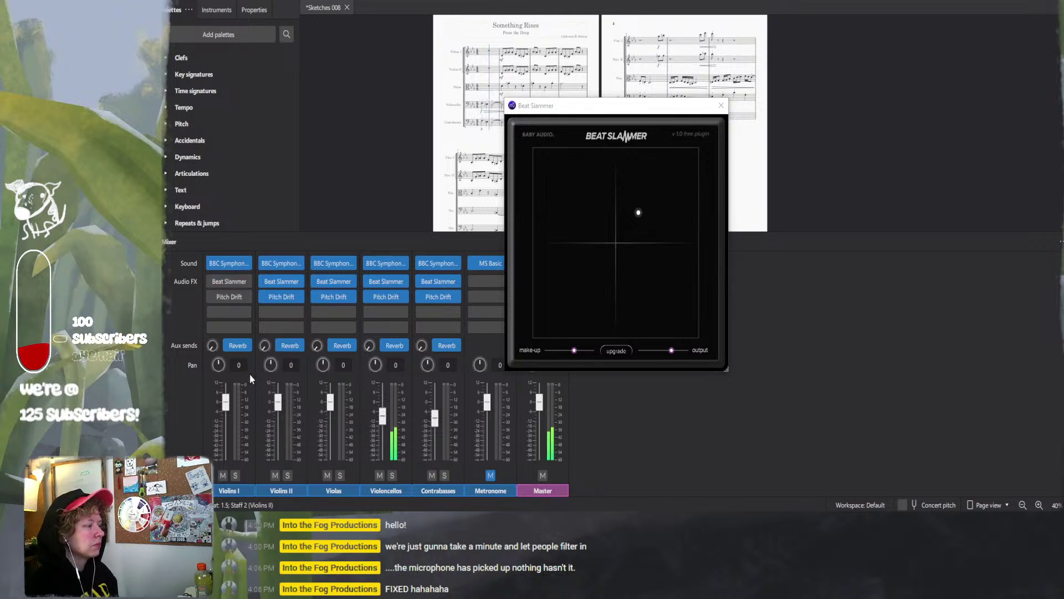
{"action": "mouse_move", "coordinate": [236, 295]}
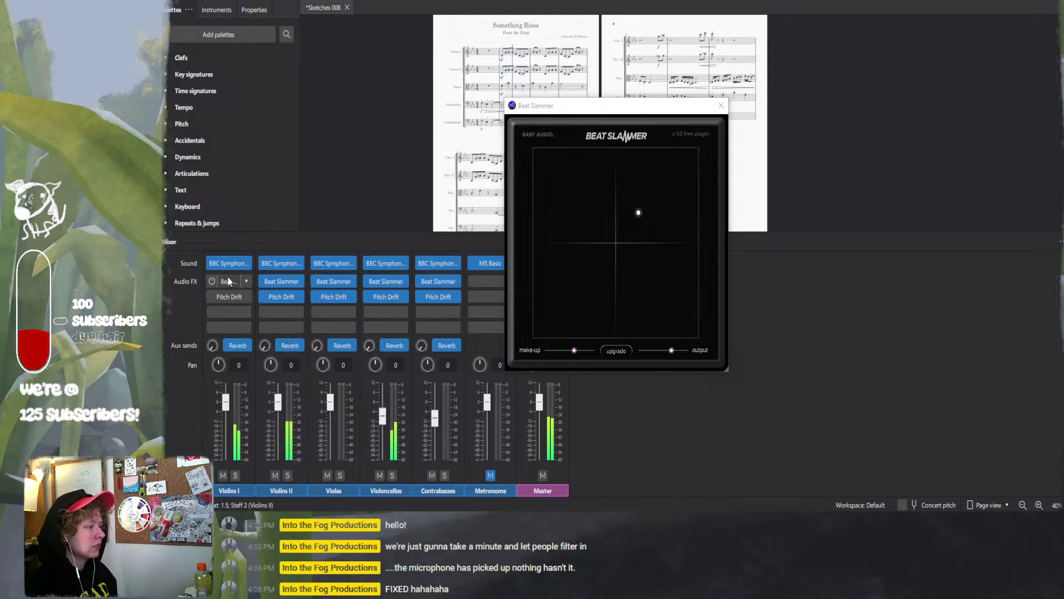
{"action": "left_click", "coordinate": [228, 283]}
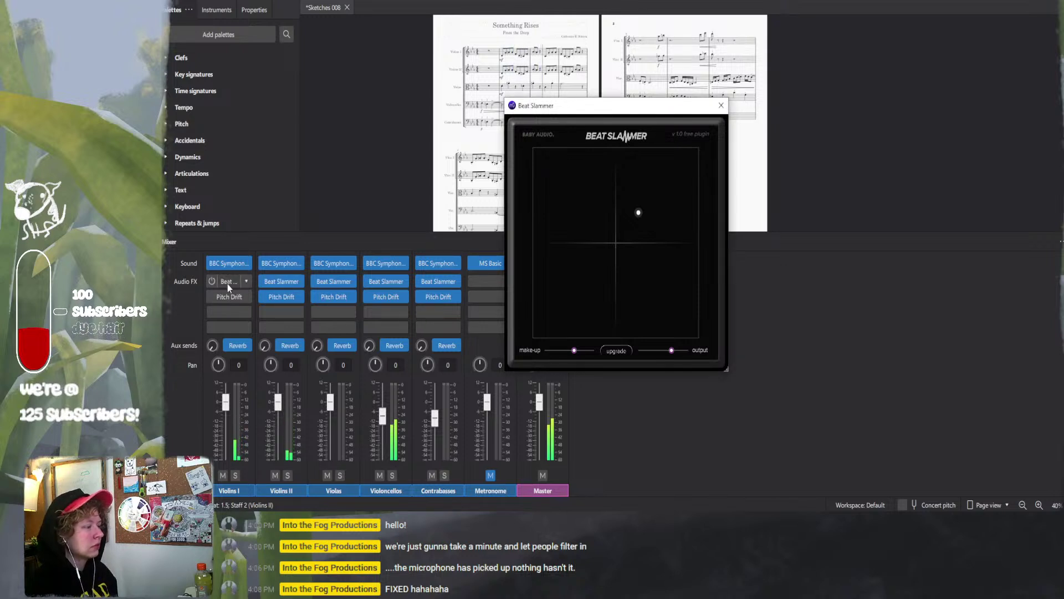
{"action": "left_click", "coordinate": [210, 282]}
- Slightly lower the wet and amount levels of Beat Slammer on Violins I, play the score again, and close the effect
{"action": "mouse_move", "coordinate": [637, 219]}
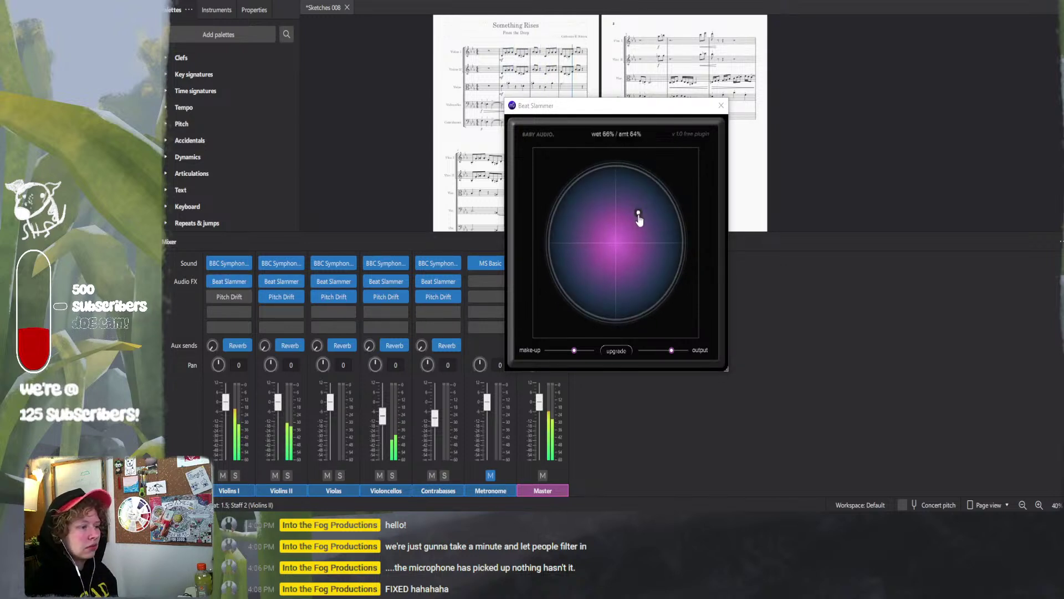
{"action": "mouse_move", "coordinate": [638, 220]}
{"action": "left_mouse_down"}
{"action": "mouse_move", "coordinate": [568, 307]}
{"action": "mouse_move", "coordinate": [584, 266]}
{"action": "mouse_move", "coordinate": [627, 220]}
{"action": "mouse_move", "coordinate": [623, 200]}
{"action": "mouse_move", "coordinate": [615, 215]}
{"action": "mouse_move", "coordinate": [607, 209]}
{"action": "mouse_move", "coordinate": [623, 210]}
{"action": "mouse_move", "coordinate": [627, 225]}
{"action": "left_mouse_up"}
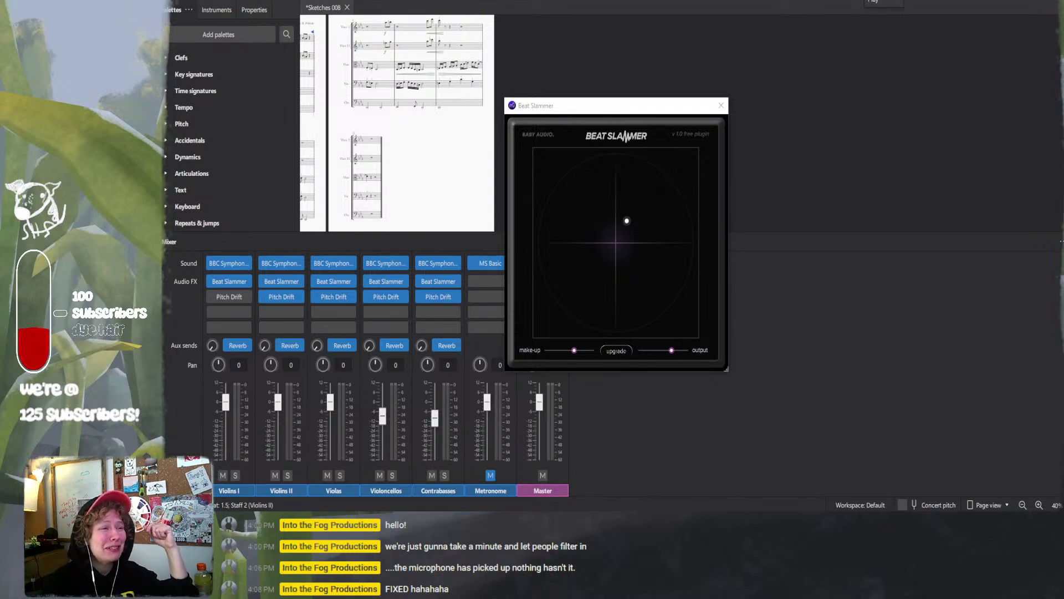
{"action": "key", "text": "space"}
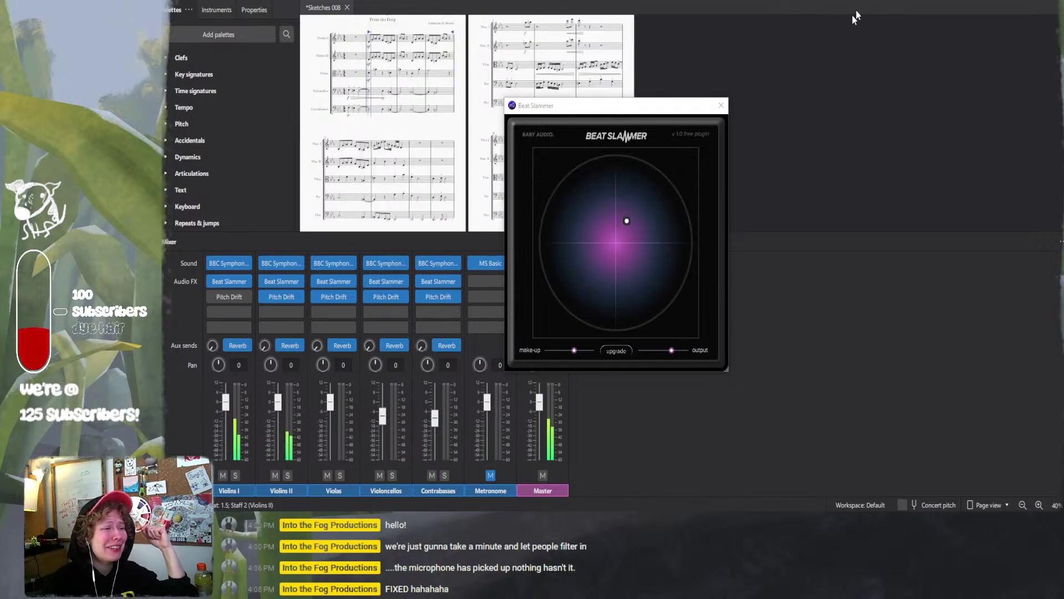
{"action": "left_click", "coordinate": [722, 107]}
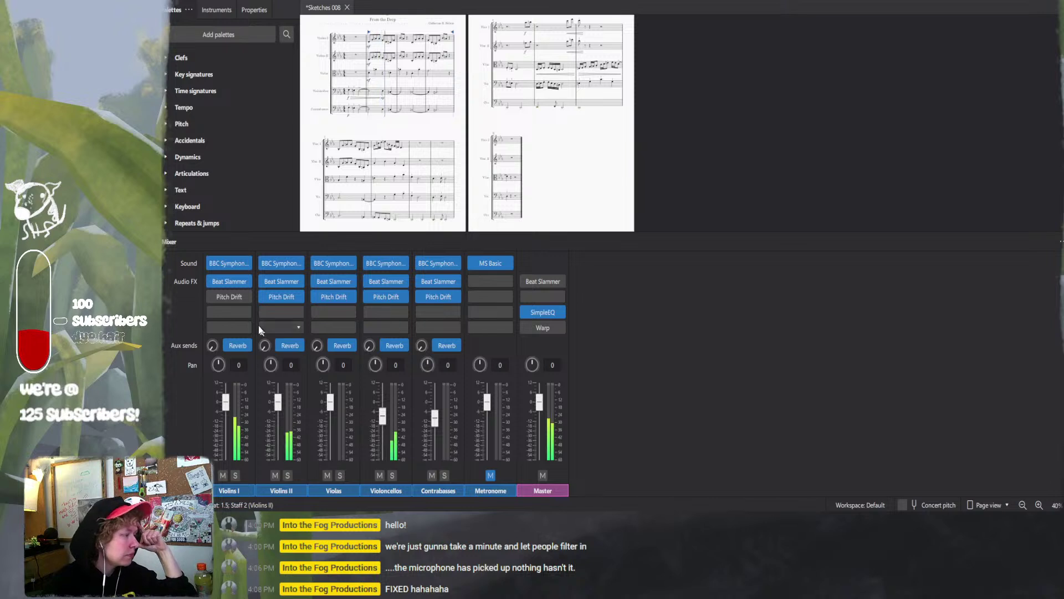
- Try the Pitch Drift amount on Violins I at zero and at maximum, close the effect and stop playback
{"action": "left_click", "coordinate": [231, 297]}
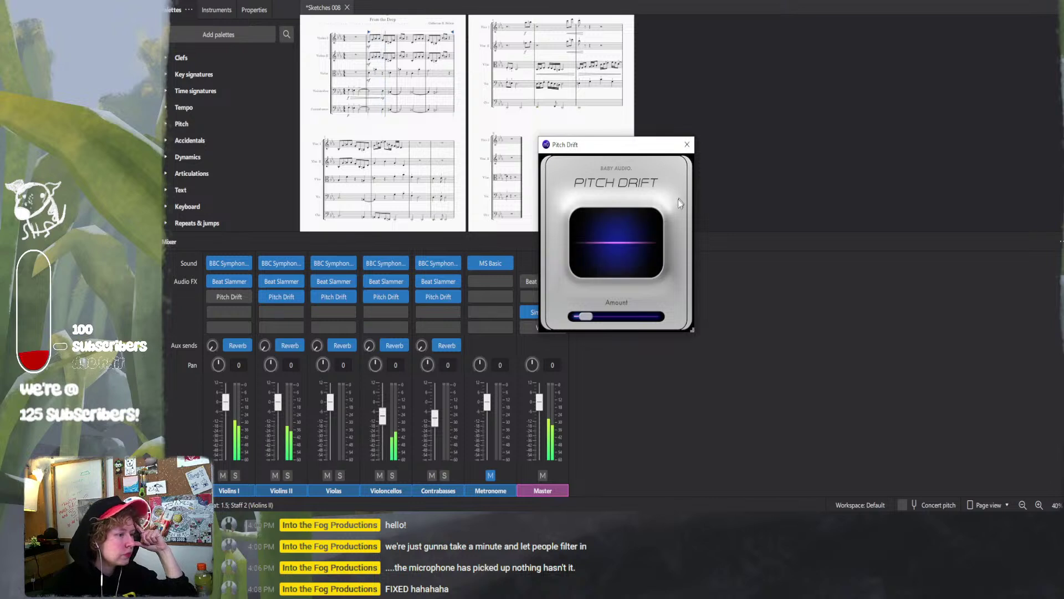
{"action": "left_click_drag", "start_coordinate": [586, 317], "coordinate": [575, 317]}
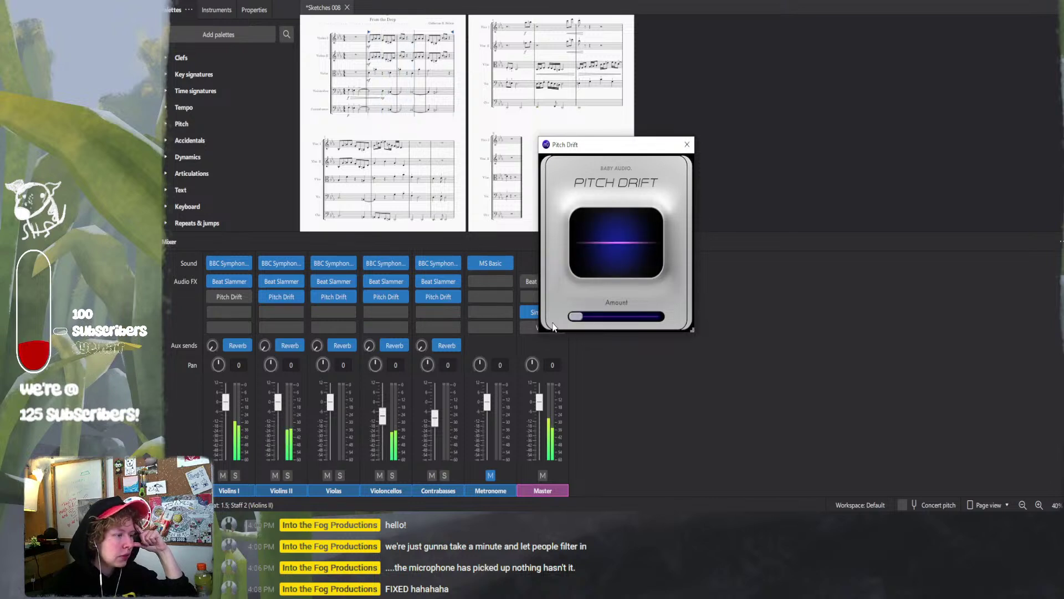
{"action": "mouse_move", "coordinate": [580, 322]}
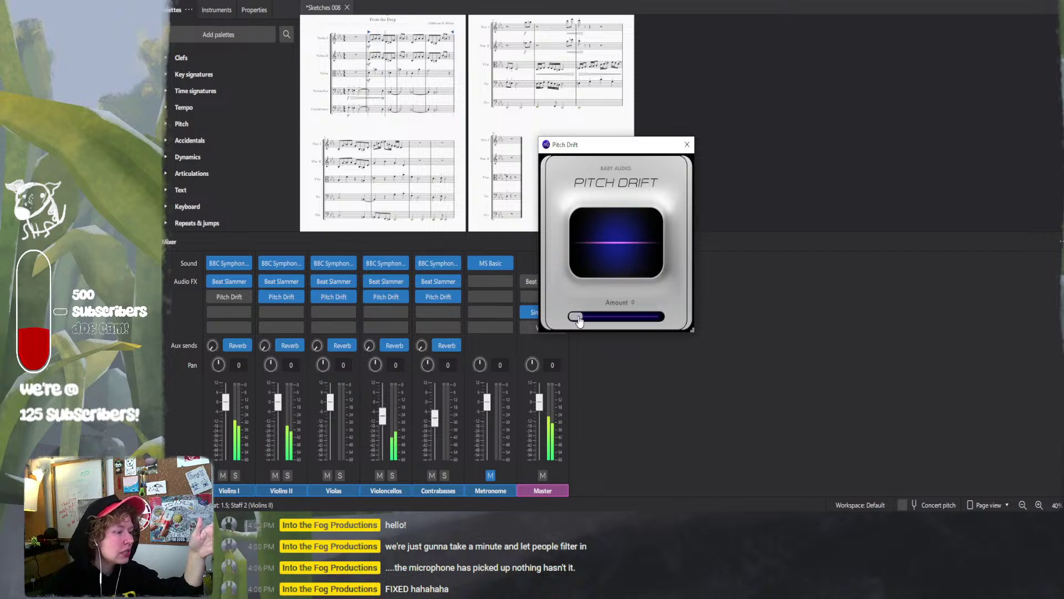
{"action": "left_click_drag", "start_coordinate": [579, 320], "coordinate": [686, 312]}
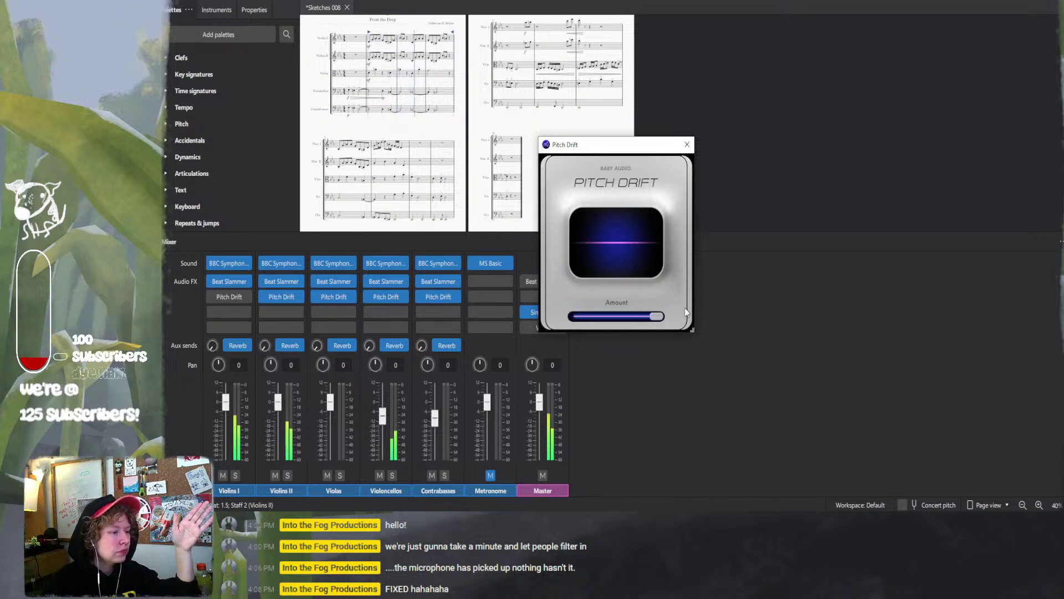
{"action": "left_click", "coordinate": [687, 145]}
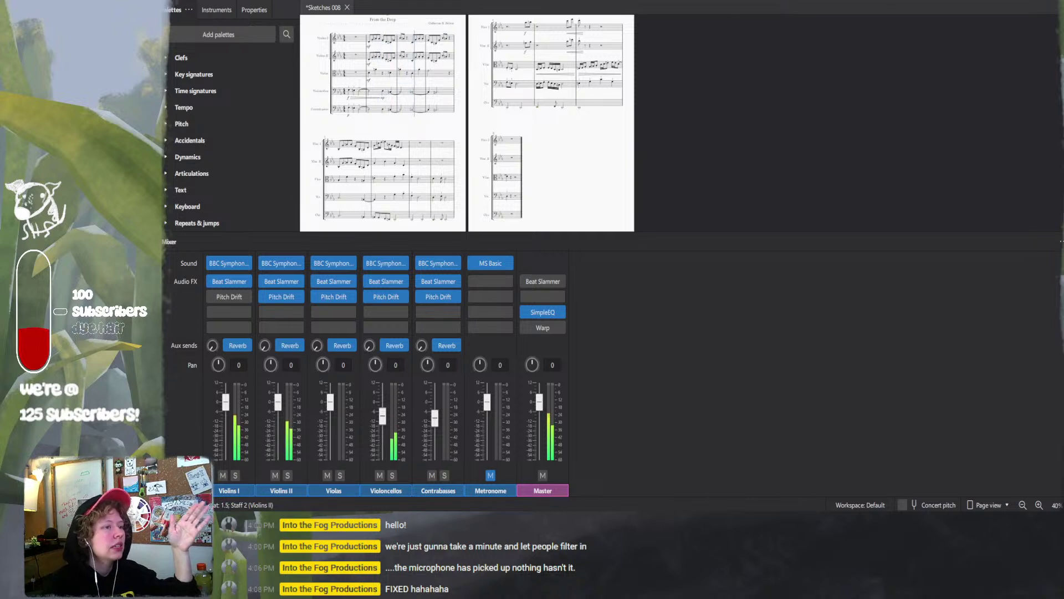
{"action": "key", "text": "space"}
- Select measures 2 to 4 of the Violins I staff
{"action": "scroll", "coordinate": [421, 77], "scroll_direction": "up", "scroll_amount": 1}
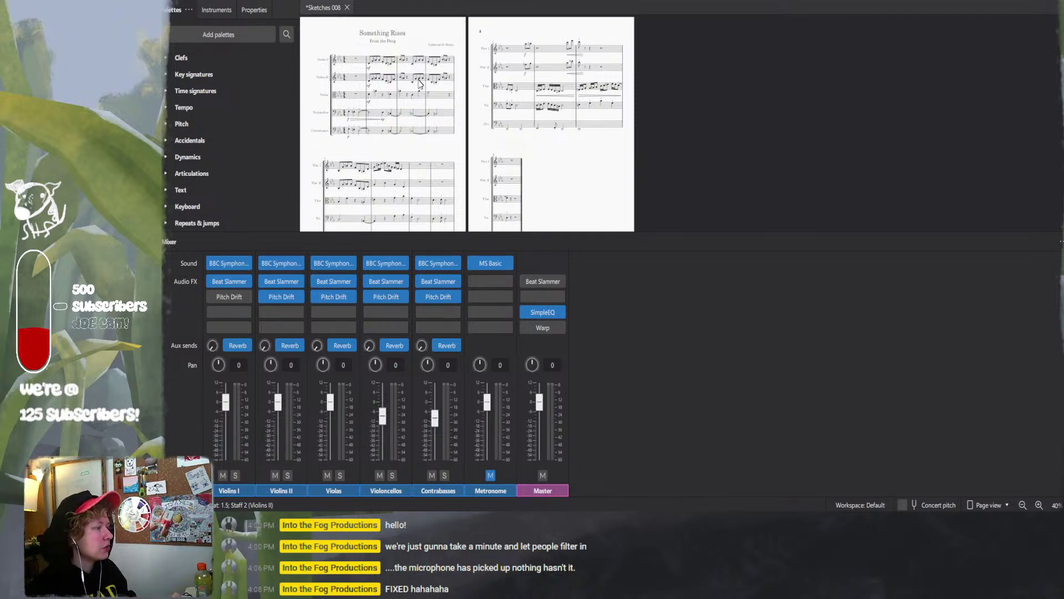
{"action": "scroll", "coordinate": [375, 93], "scroll_direction": "up", "scroll_amount": 5}
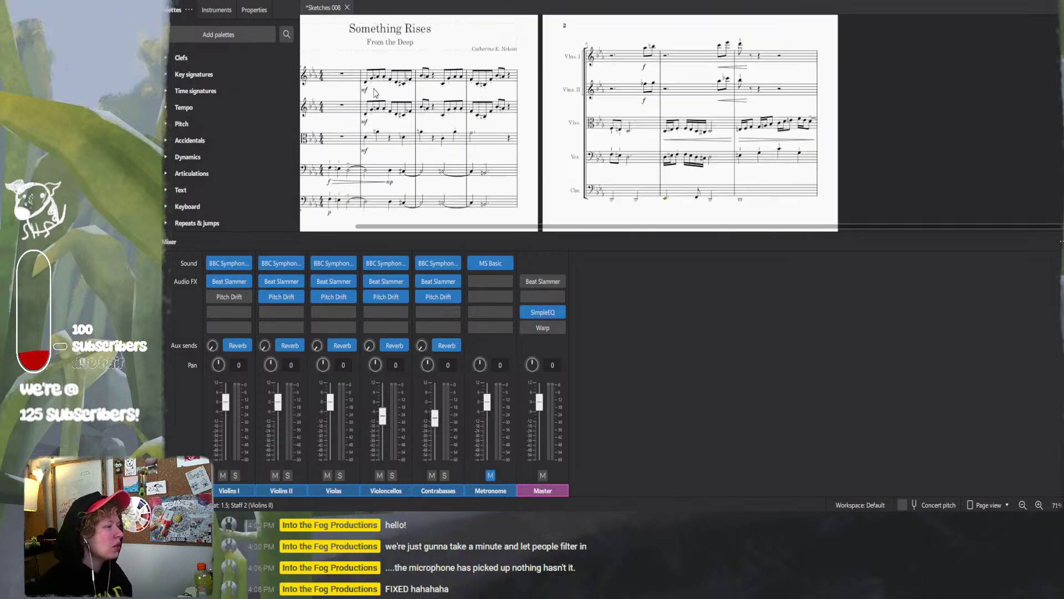
{"action": "scroll", "coordinate": [376, 93], "scroll_direction": "up", "scroll_amount": 5}
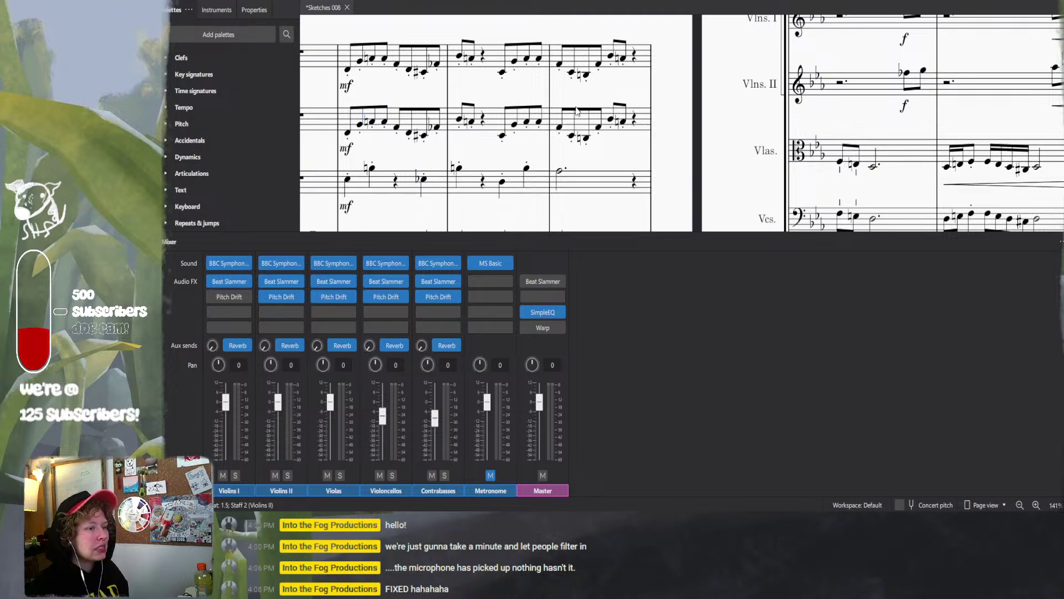
{"action": "scroll", "coordinate": [577, 111], "scroll_direction": "down", "scroll_amount": 6}
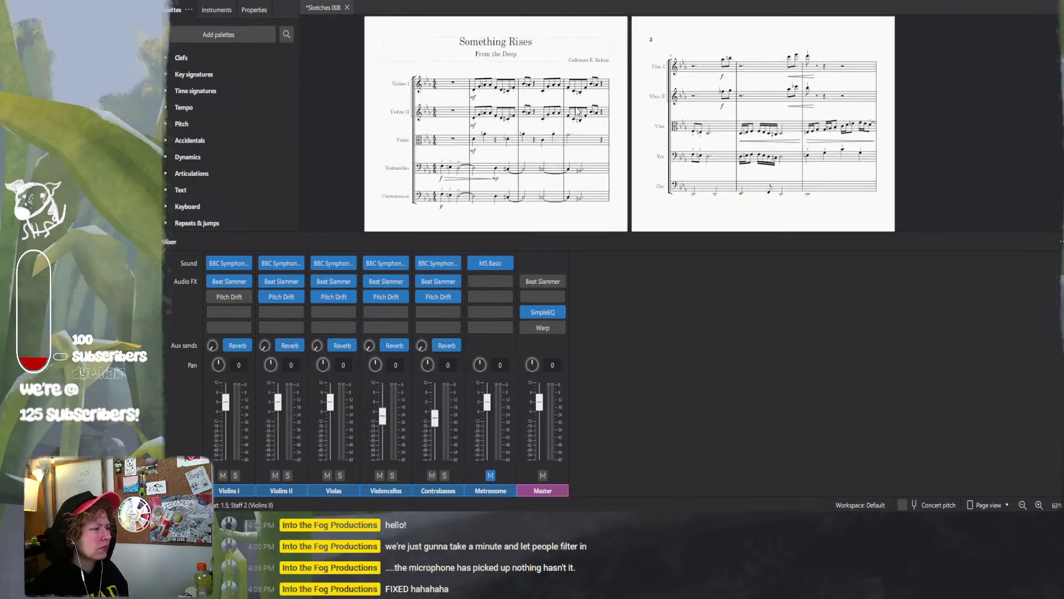
{"action": "scroll", "coordinate": [577, 110], "scroll_direction": "up", "scroll_amount": 5}
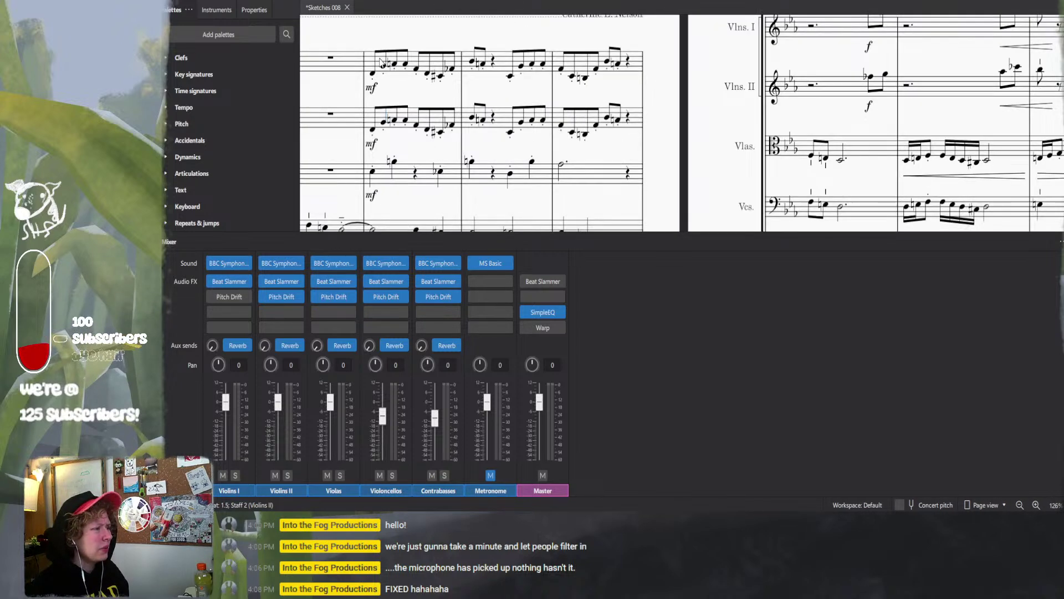
{"action": "left_click", "coordinate": [372, 59]}
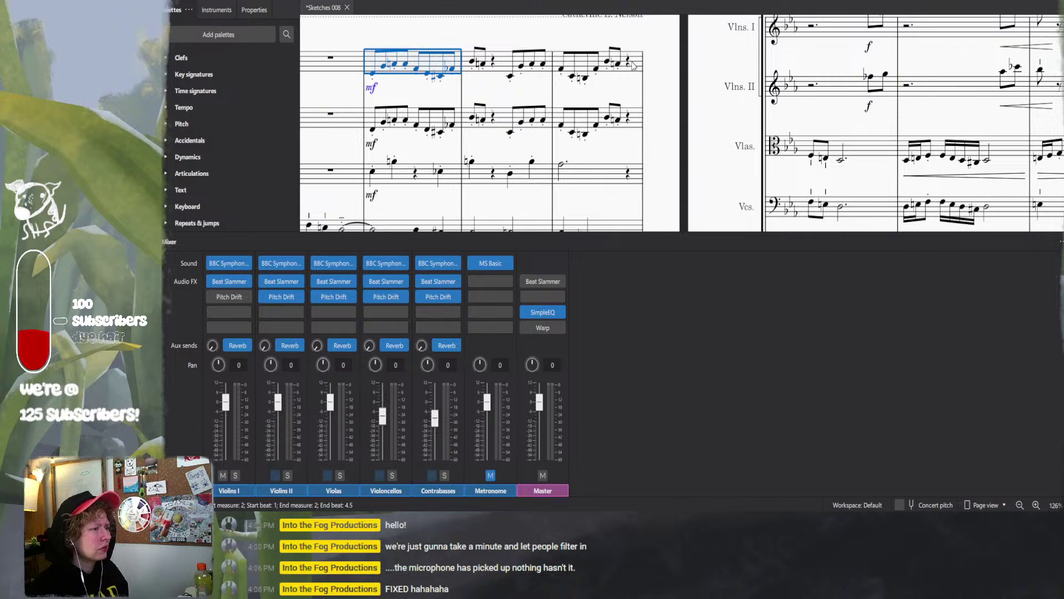
{"action": "left_click", "coordinate": [637, 67], "text": "shift"}
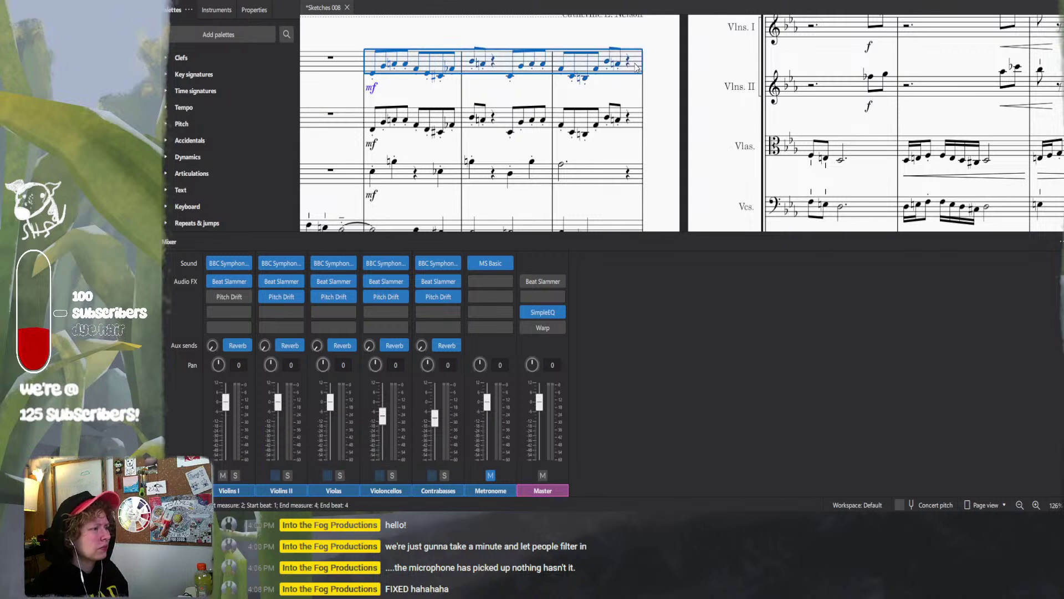
- Reopen Pitch Drift on Violins I, lower its amount to zero, and look through the BABY Audio effects without replacing it
{"action": "left_click", "coordinate": [227, 296]}
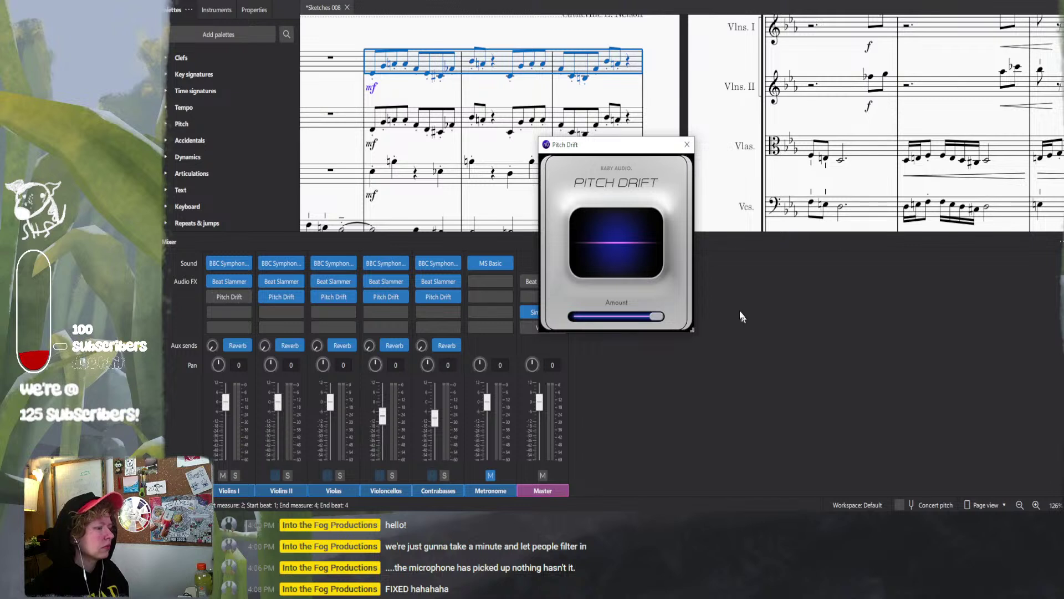
{"action": "left_click", "coordinate": [211, 297]}
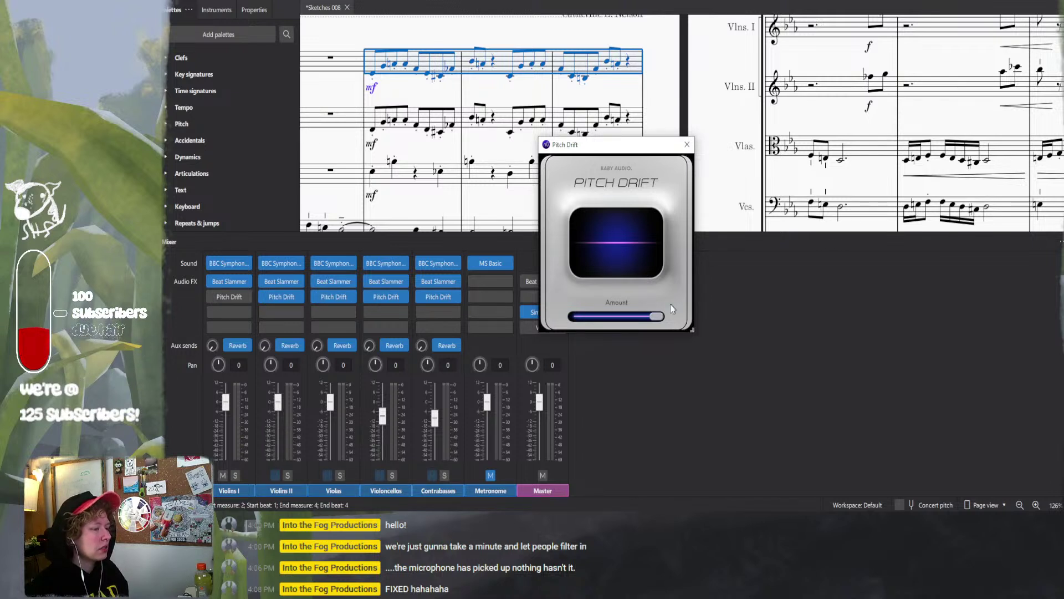
{"action": "left_click_drag", "start_coordinate": [659, 321], "coordinate": [574, 318]}
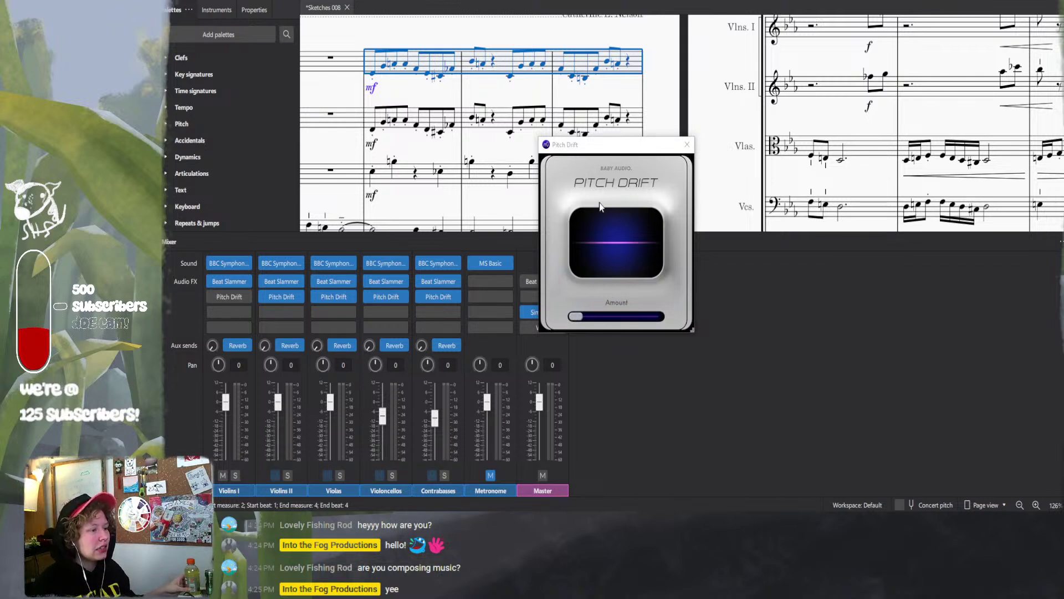
{"action": "mouse_move", "coordinate": [616, 256]}
{"action": "left_click", "coordinate": [246, 297]}
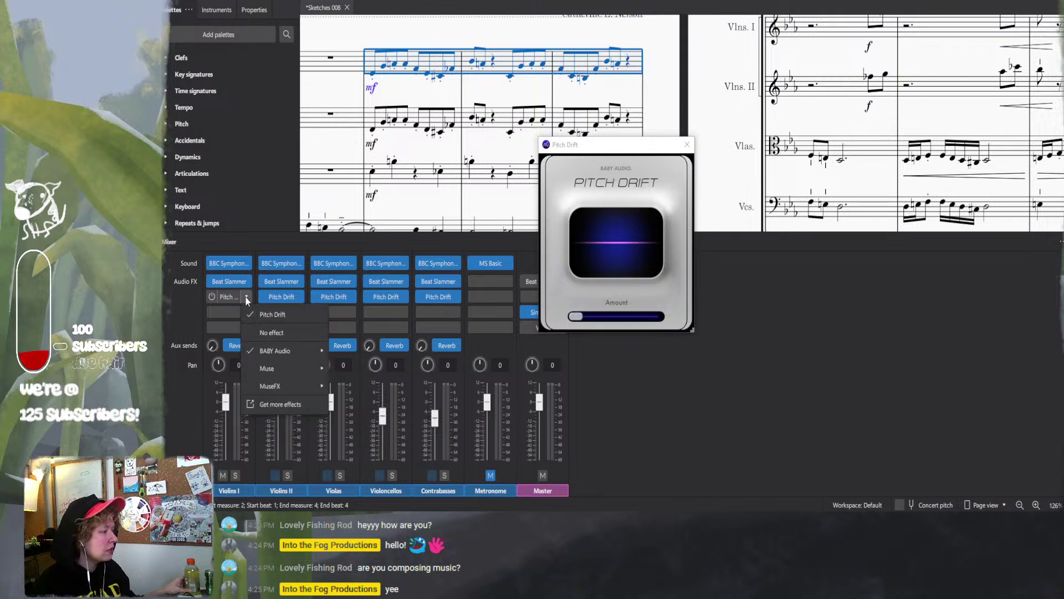
{"action": "mouse_move", "coordinate": [309, 355]}
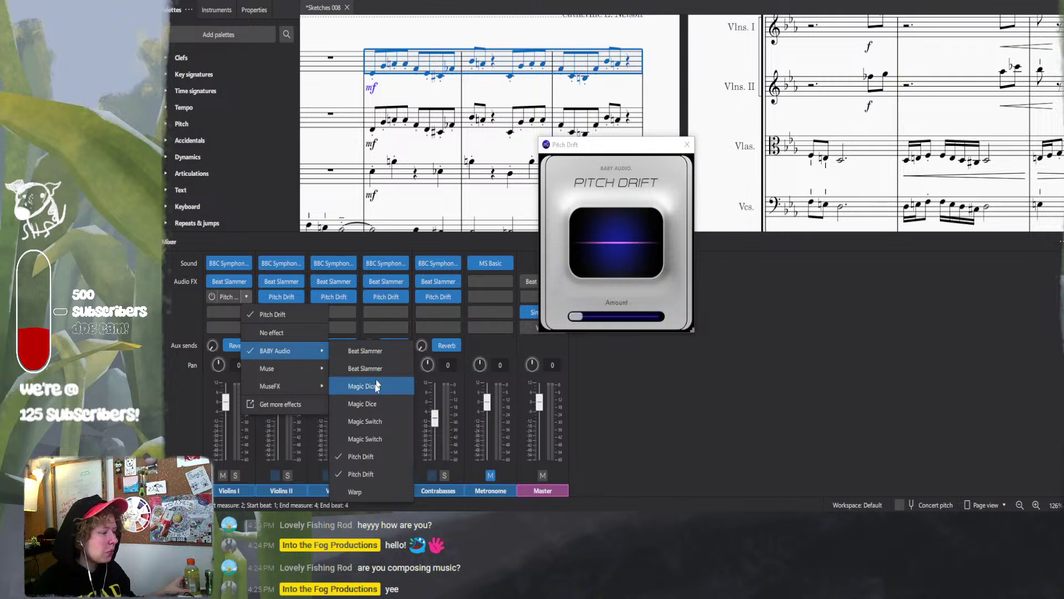
{"action": "left_click", "coordinate": [623, 163]}
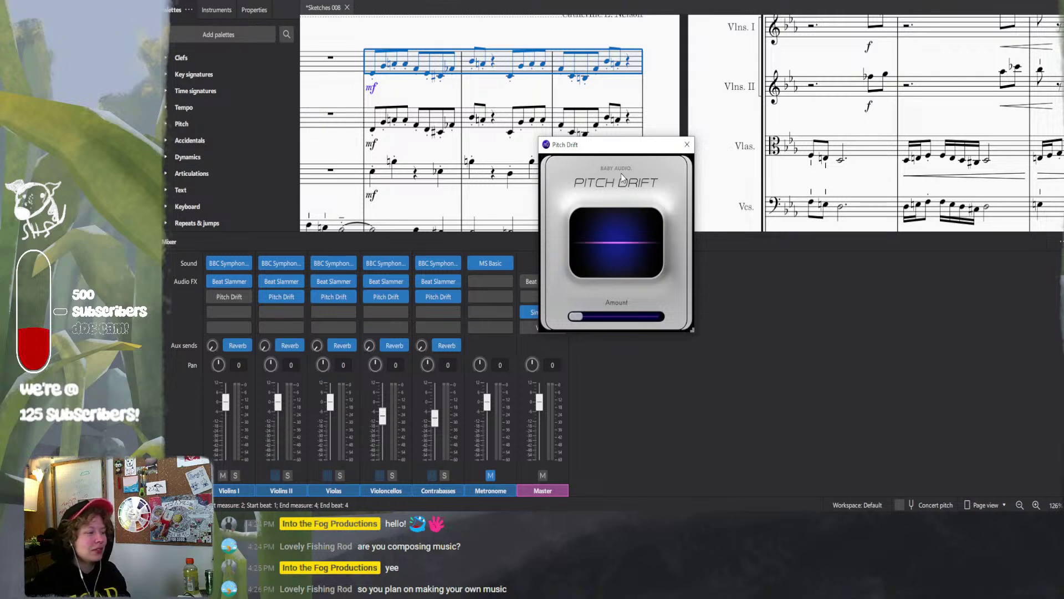
{"action": "mouse_move", "coordinate": [610, 275]}
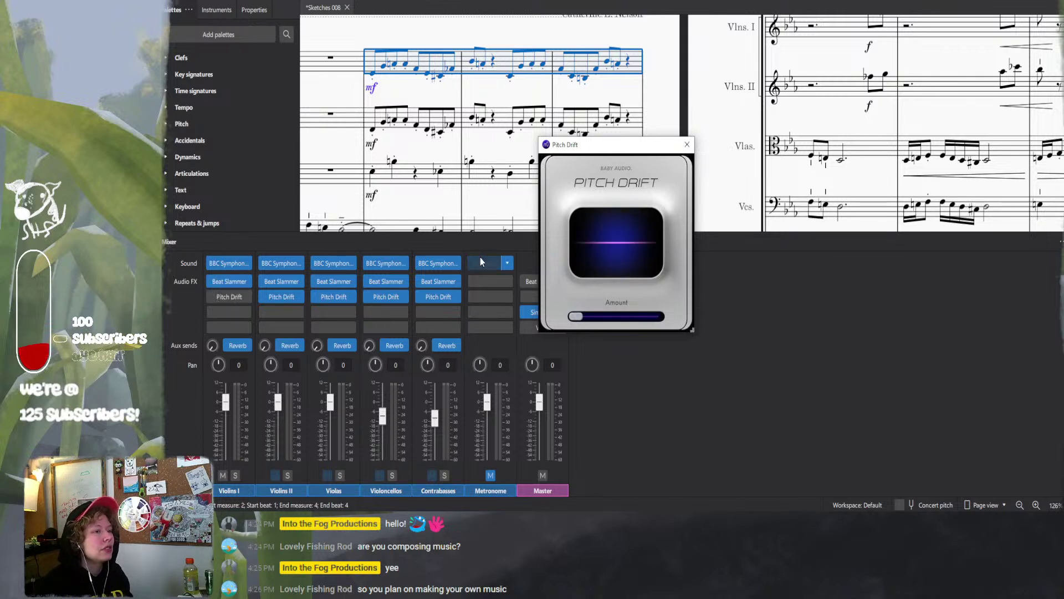
- Play the selected Violins I passage, enable Pitch Drift during playback and raise its amount slightly above zero
{"action": "key", "text": "space"}
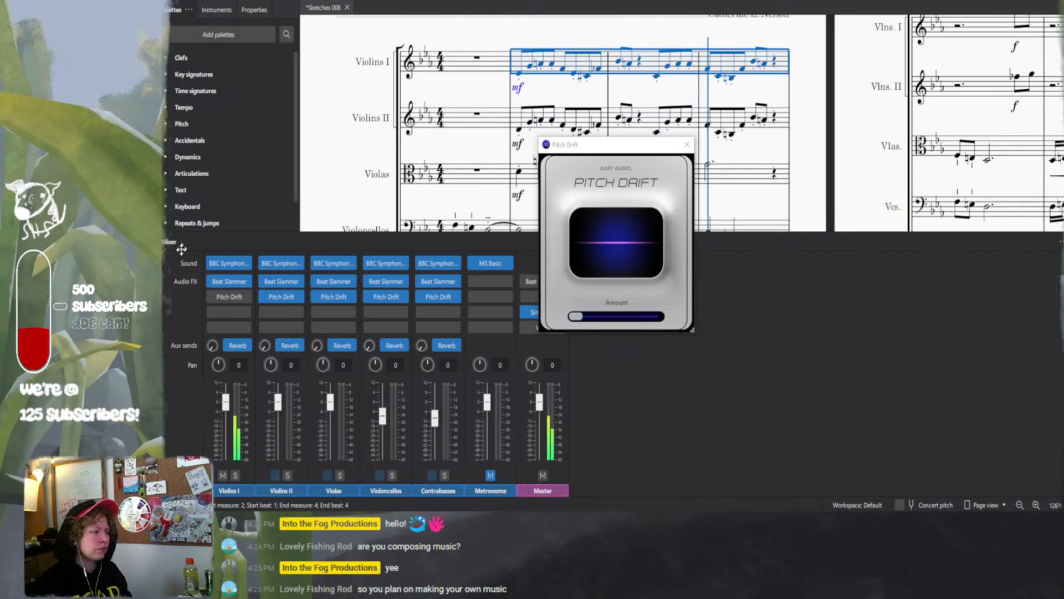
{"action": "left_click", "coordinate": [215, 298]}
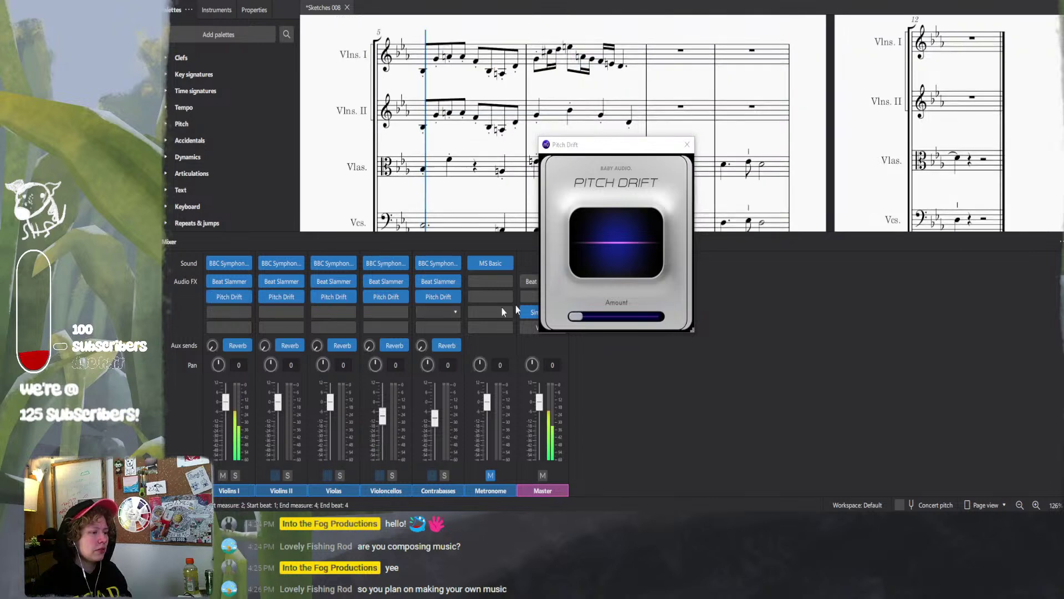
{"action": "mouse_move", "coordinate": [575, 316]}
{"action": "left_mouse_down"}
{"action": "mouse_move", "coordinate": [589, 328]}
{"action": "mouse_move", "coordinate": [627, 324]}
{"action": "mouse_move", "coordinate": [579, 317]}
{"action": "left_mouse_up"}
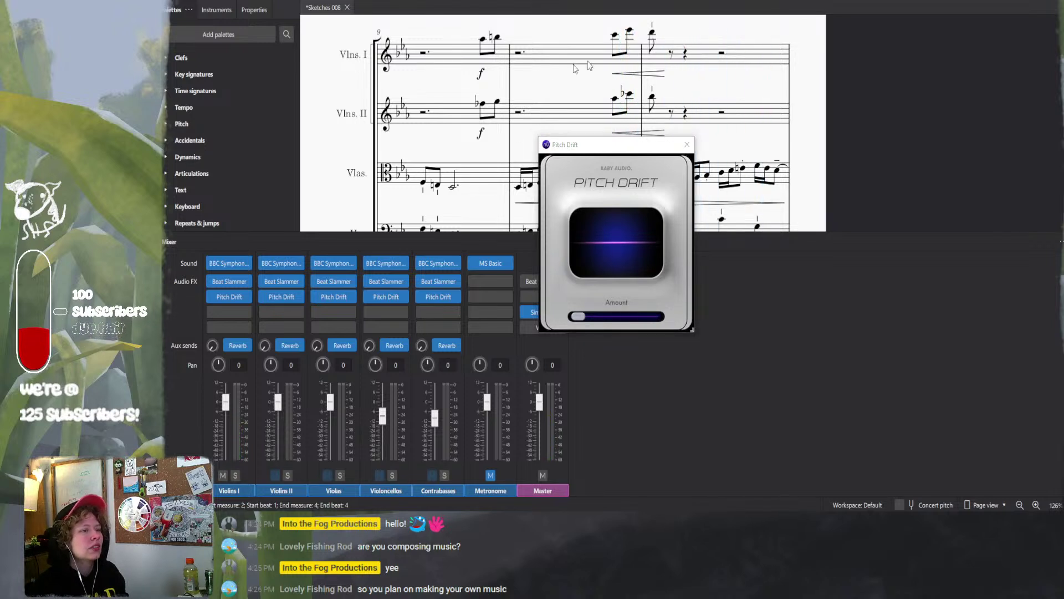
- Go back to the first system and reselect measures 2 to 4 of the Violins I staff
{"action": "scroll", "coordinate": [589, 65], "scroll_direction": "down", "scroll_amount": 2}
{"action": "scroll", "coordinate": [499, 94], "scroll_direction": "right", "scroll_amount": 2}
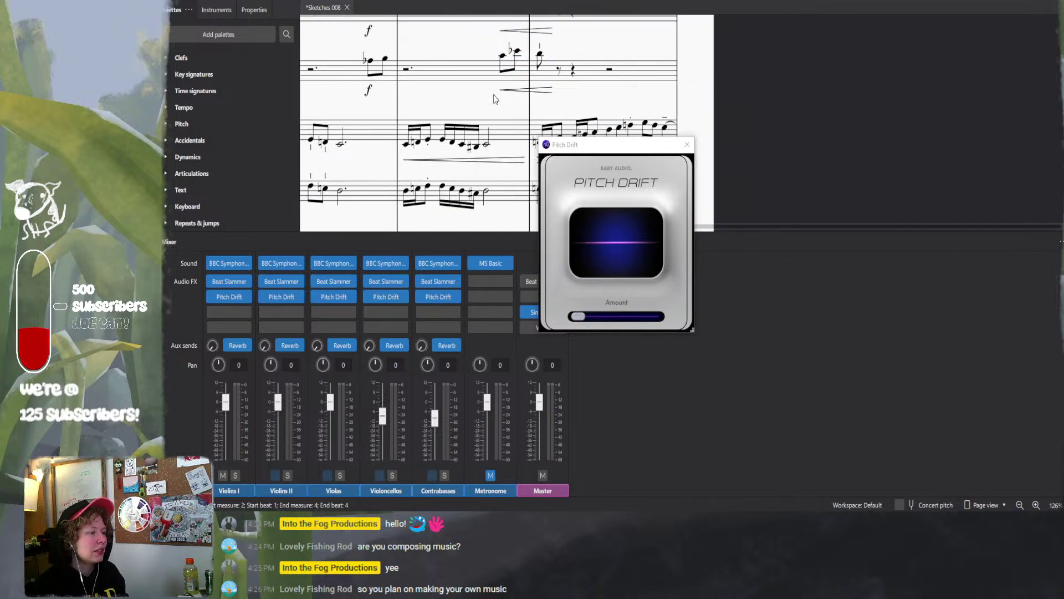
{"action": "scroll", "coordinate": [495, 99], "scroll_direction": "down", "scroll_amount": 8}
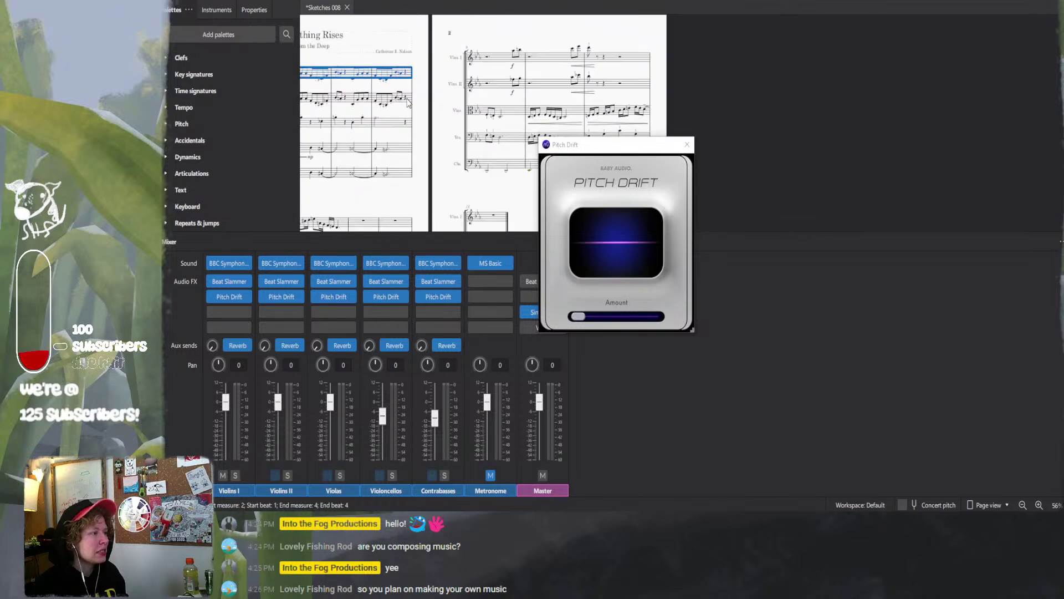
{"action": "scroll", "coordinate": [410, 103], "scroll_direction": "up", "scroll_amount": 2}
{"action": "scroll", "coordinate": [421, 105], "scroll_direction": "left", "scroll_amount": 3}
{"action": "scroll", "coordinate": [480, 148], "scroll_direction": "up", "scroll_amount": 2}
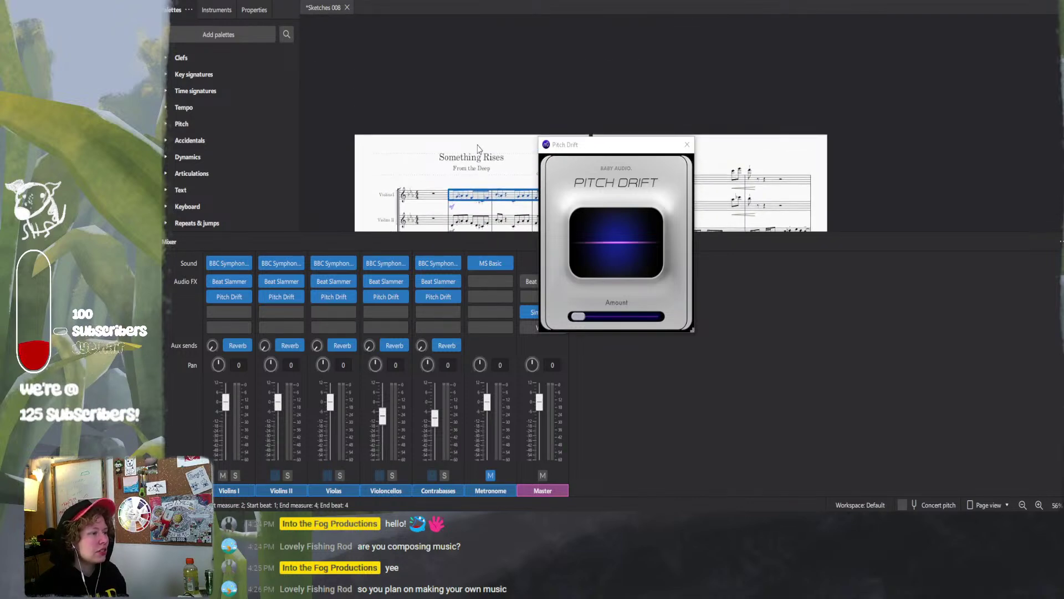
{"action": "scroll", "coordinate": [488, 200], "scroll_direction": "down", "scroll_amount": 3}
{"action": "scroll", "coordinate": [473, 143], "scroll_direction": "up", "scroll_amount": 8}
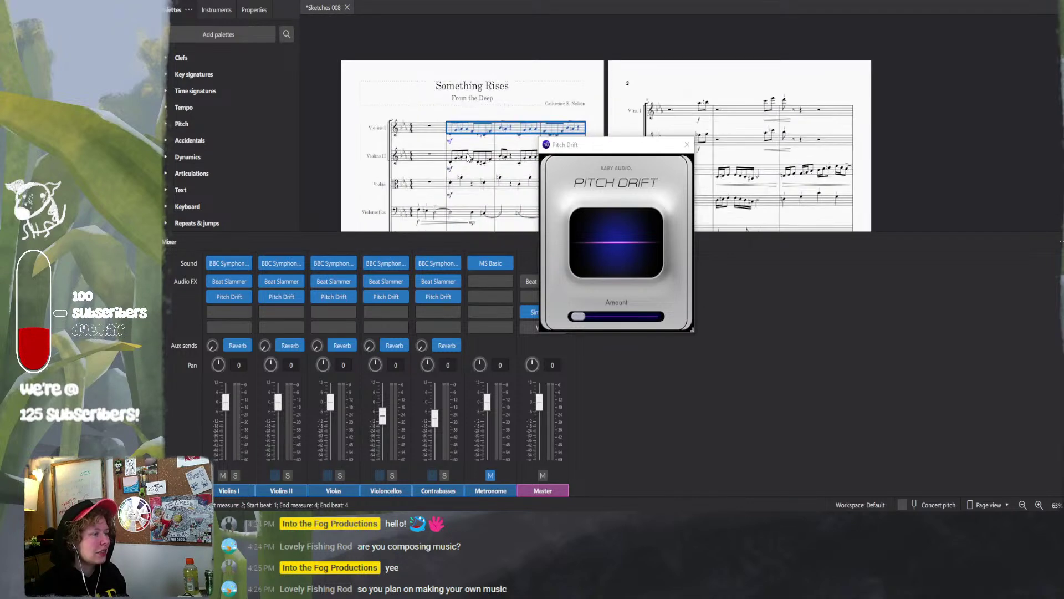
{"action": "left_click", "coordinate": [485, 122]}
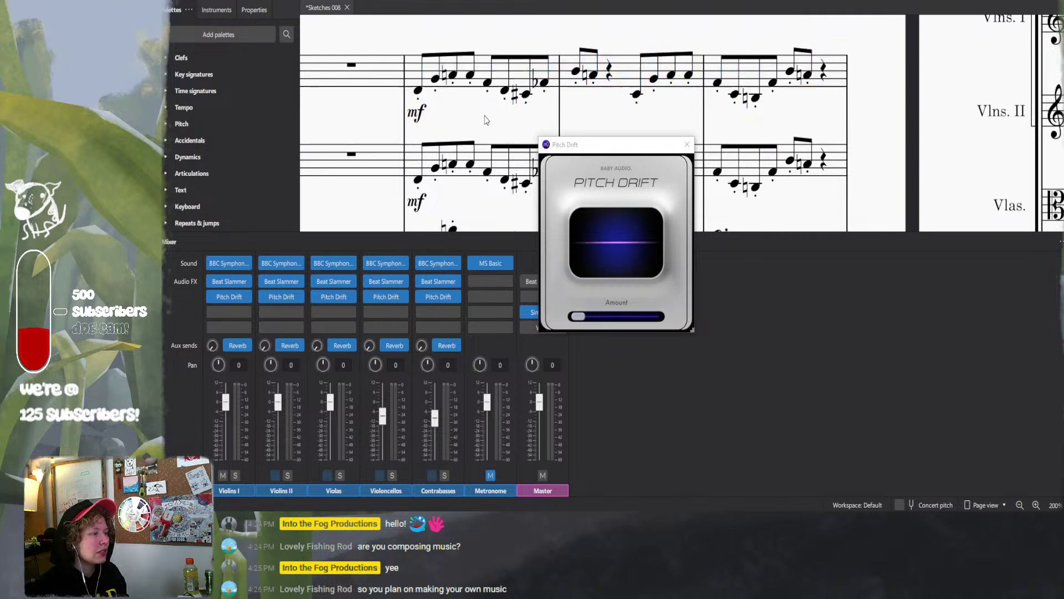
{"action": "left_click", "coordinate": [433, 73]}
{"action": "left_click", "coordinate": [828, 87], "text": "shift"}
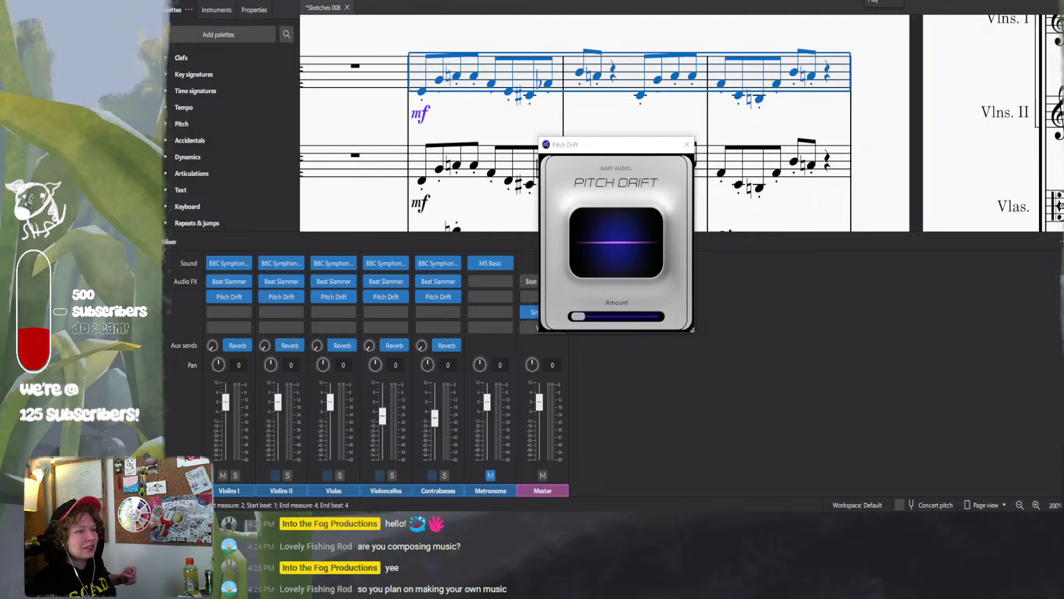
- Play the Violins I passage, try a high Pitch Drift amount, and lower the amount to near the minimum
{"action": "key", "text": "space"}
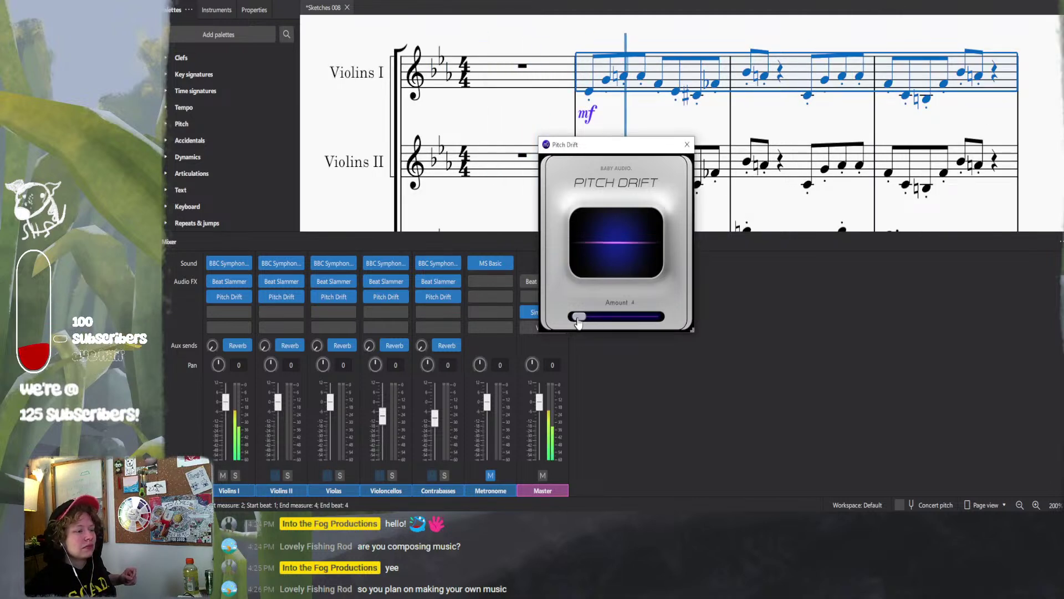
{"action": "left_click_drag", "start_coordinate": [577, 316], "coordinate": [636, 316]}
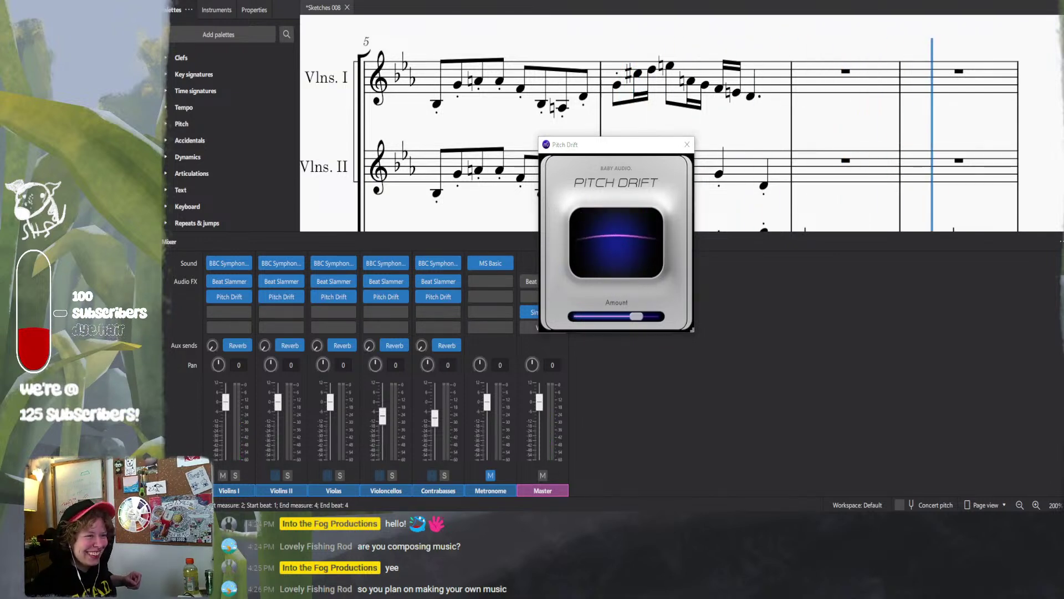
{"action": "mouse_move", "coordinate": [609, 243]}
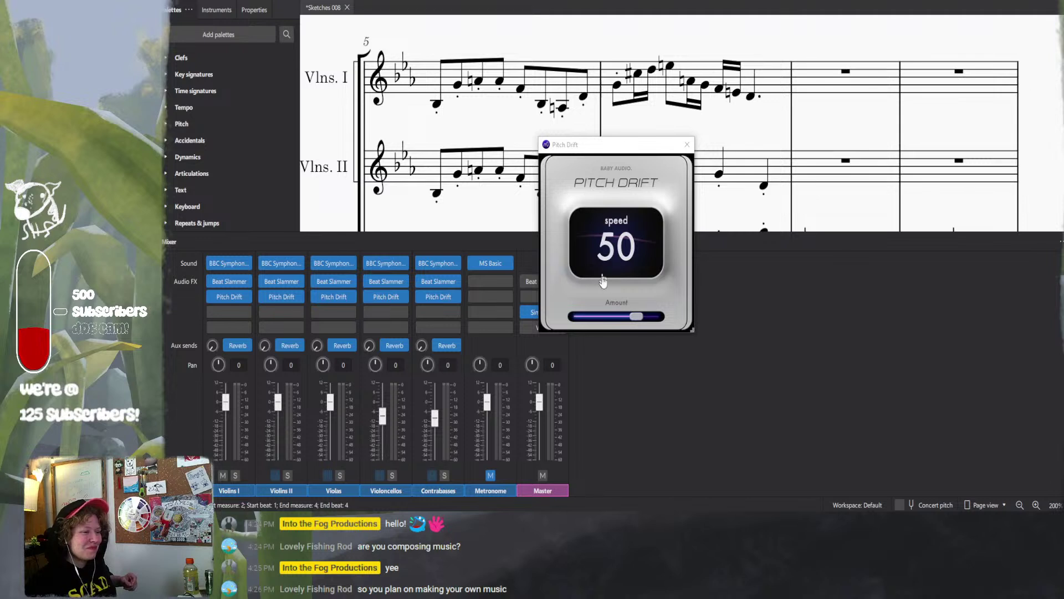
{"action": "mouse_move", "coordinate": [634, 320]}
{"action": "left_click_drag", "start_coordinate": [634, 320], "coordinate": [585, 321]}
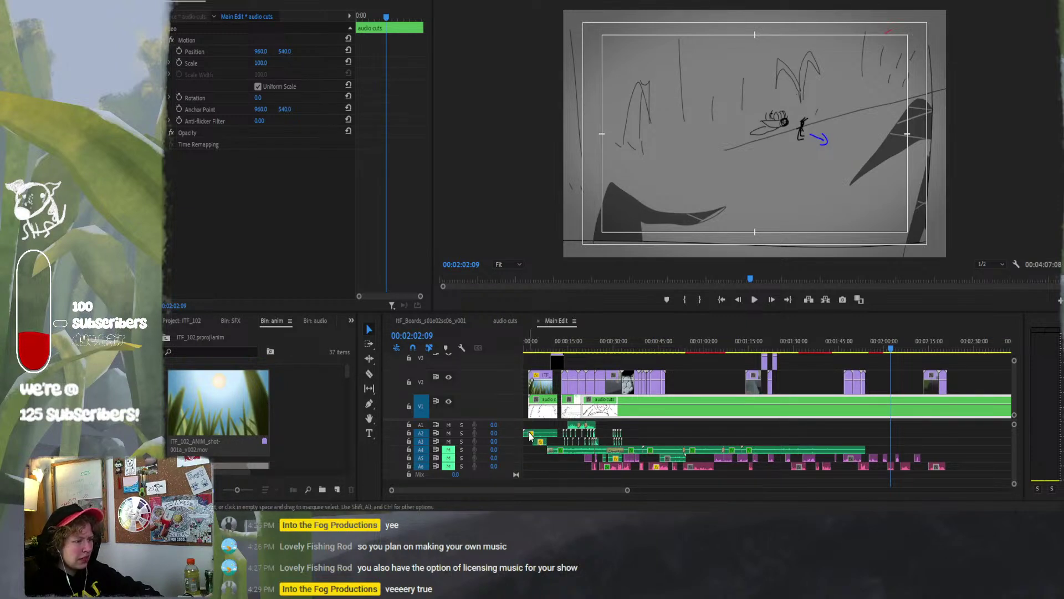
- In Premiere Pro, unmute audio track A4 of the Main Edit sequence and play the edit from its start
{"action": "left_click", "coordinate": [449, 451]}
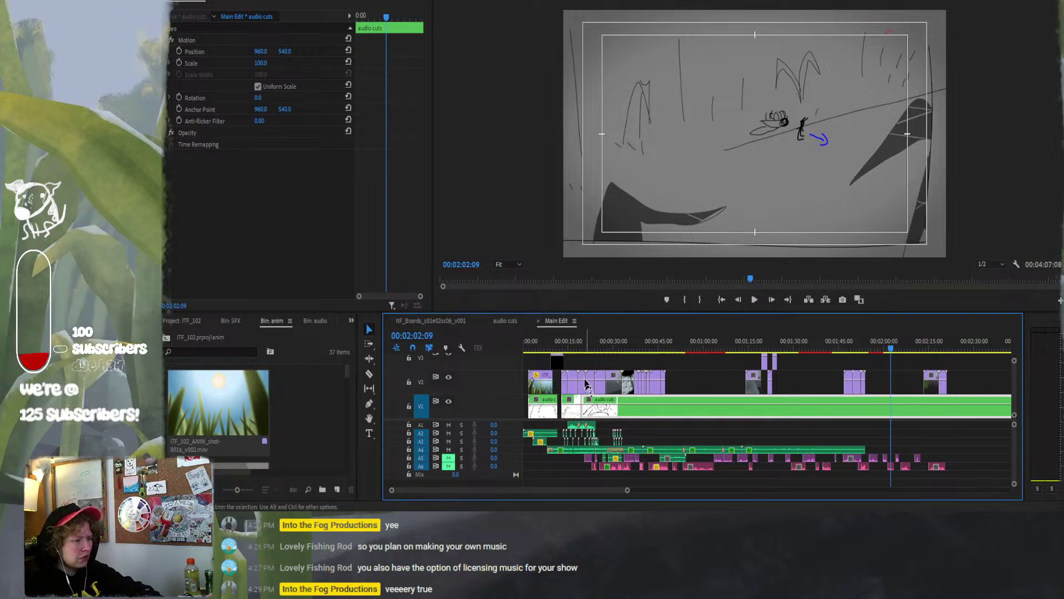
{"action": "left_click", "coordinate": [530, 350]}
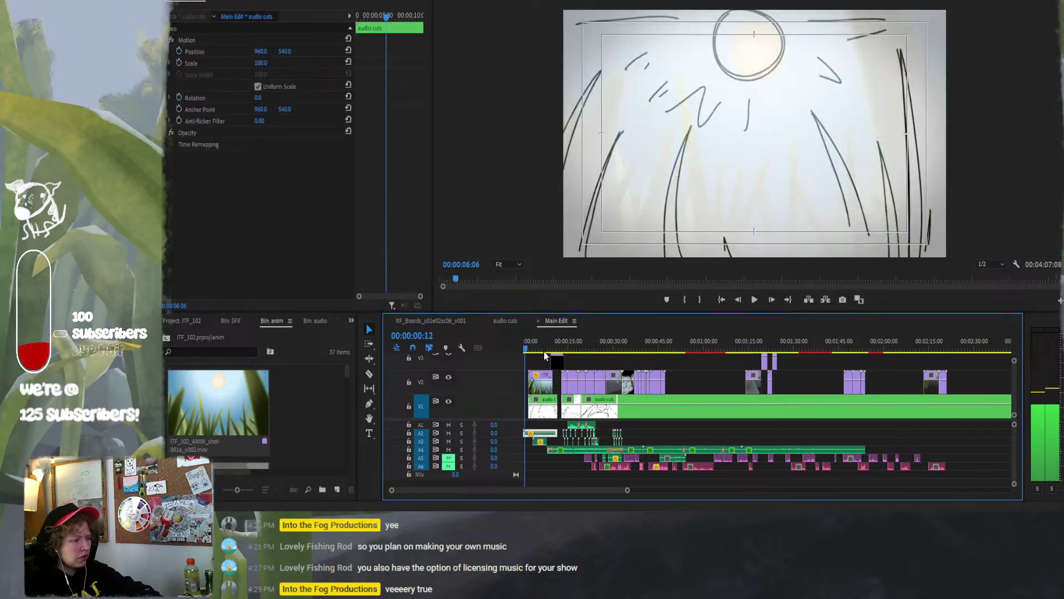
{"action": "key", "text": "space"}
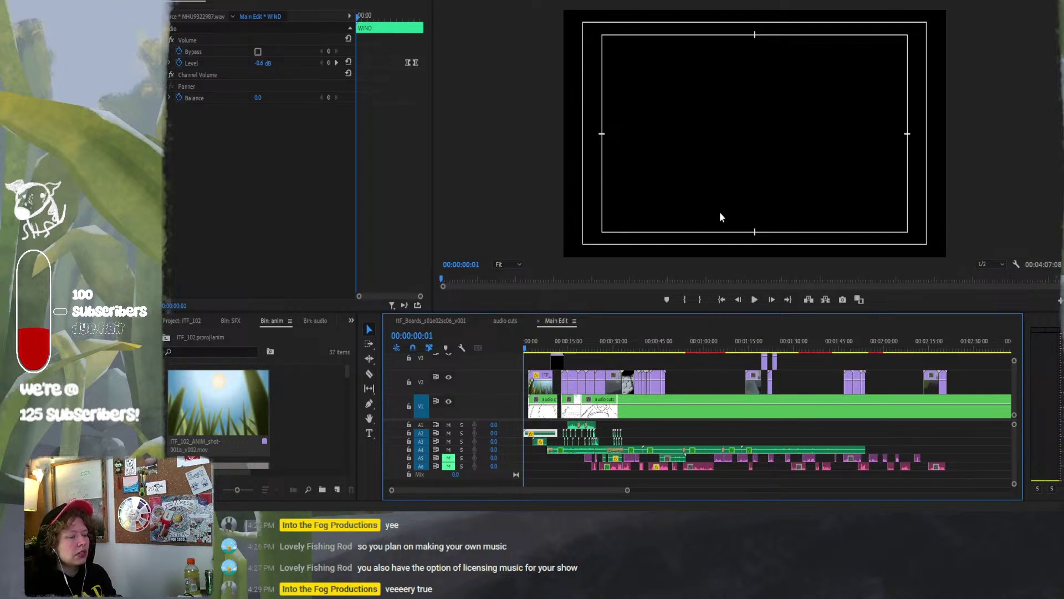
- Play the Main Edit sequence from its start, and replay the sections starting near 1:45 and near 0:20
{"action": "key", "text": "space"}
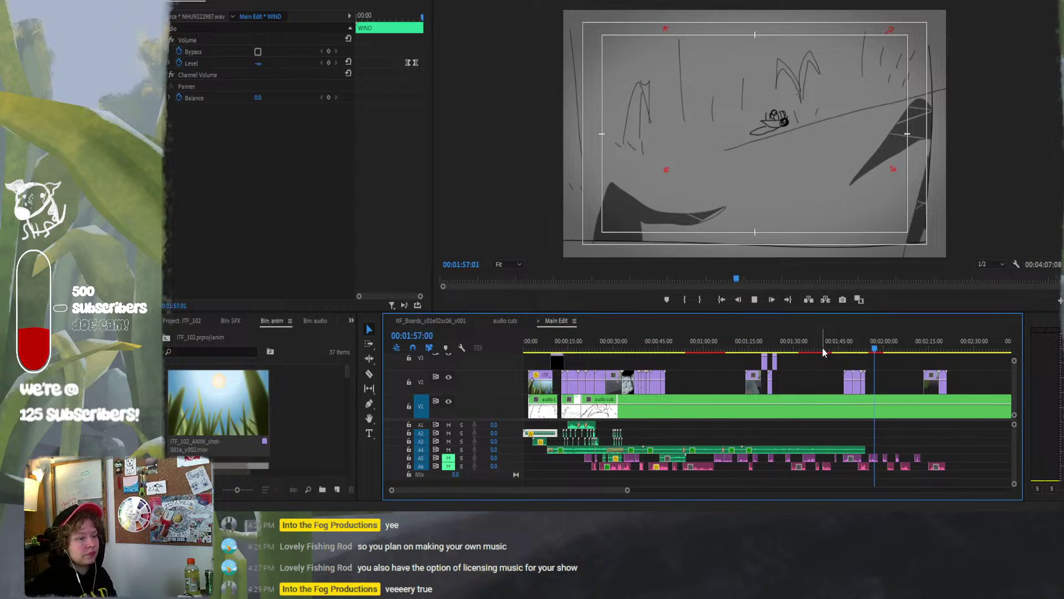
{"action": "key", "text": "space"}
{"action": "left_click_drag", "start_coordinate": [831, 351], "coordinate": [842, 349]}
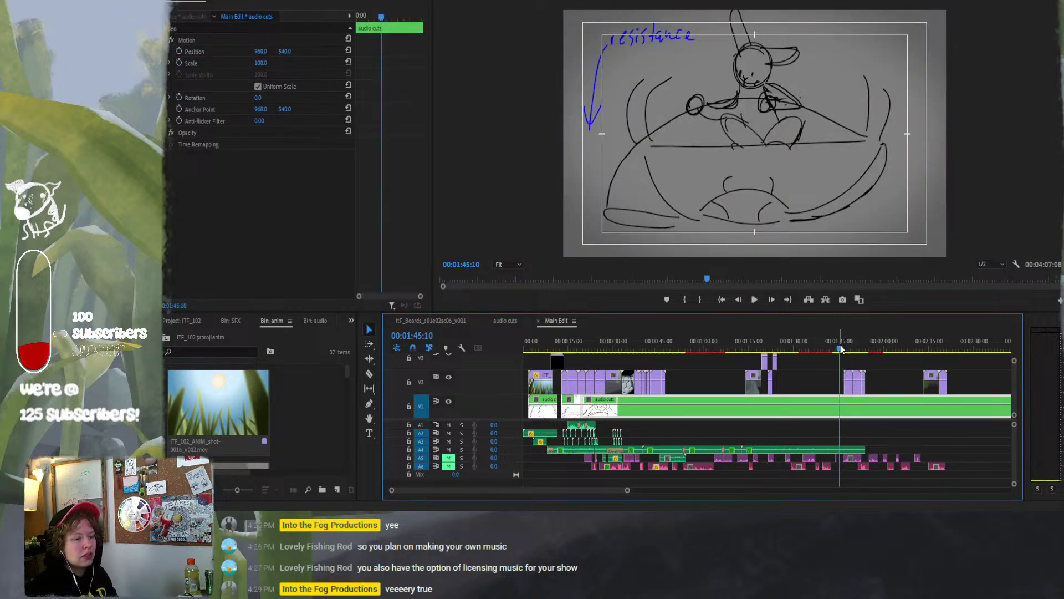
{"action": "key", "text": "space"}
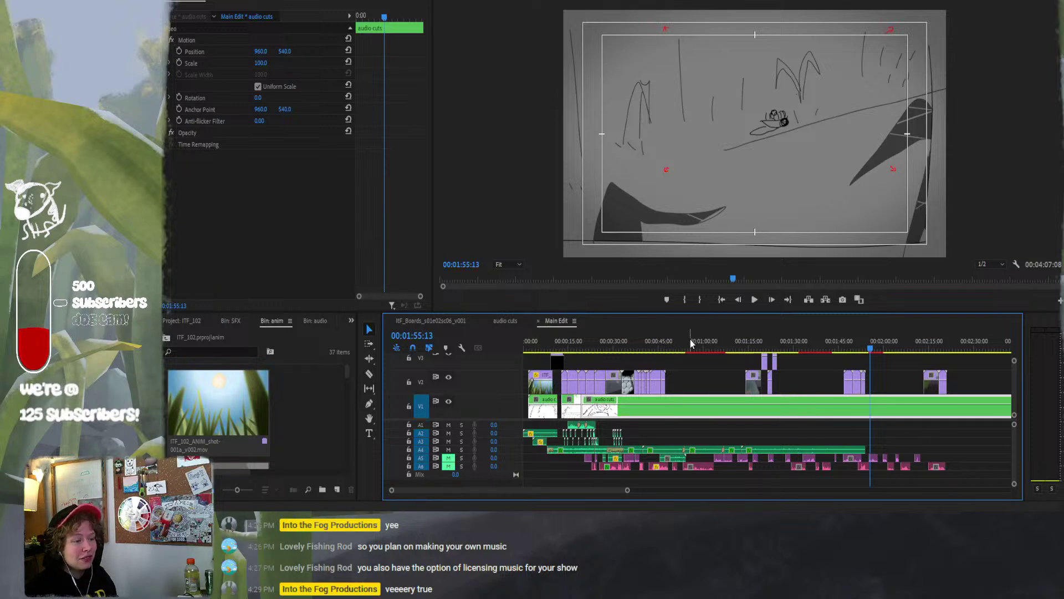
{"action": "left_click", "coordinate": [576, 348]}
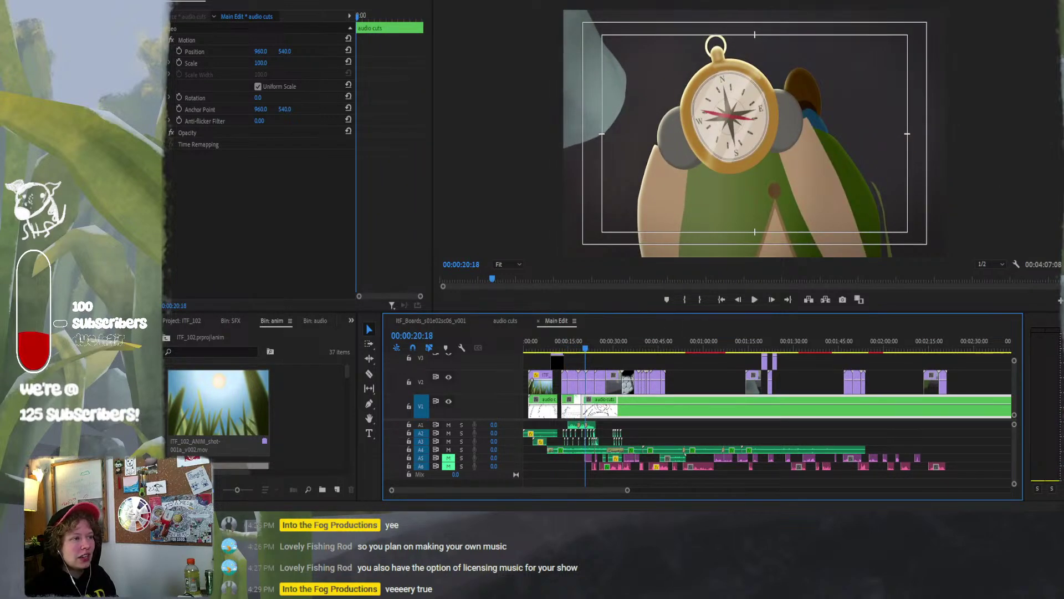
- Quit Premiere Pro without saving ITF_102.prproj, and close the Pitch Drift window in MuseScore Studio
{"action": "key", "text": "ctrl+q"}
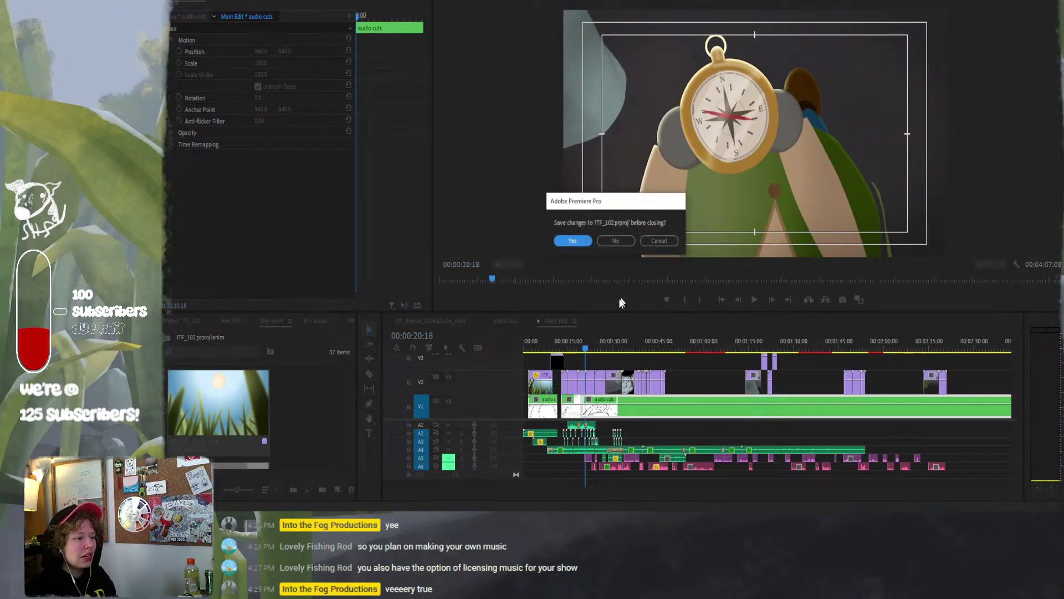
{"action": "left_click", "coordinate": [627, 240]}
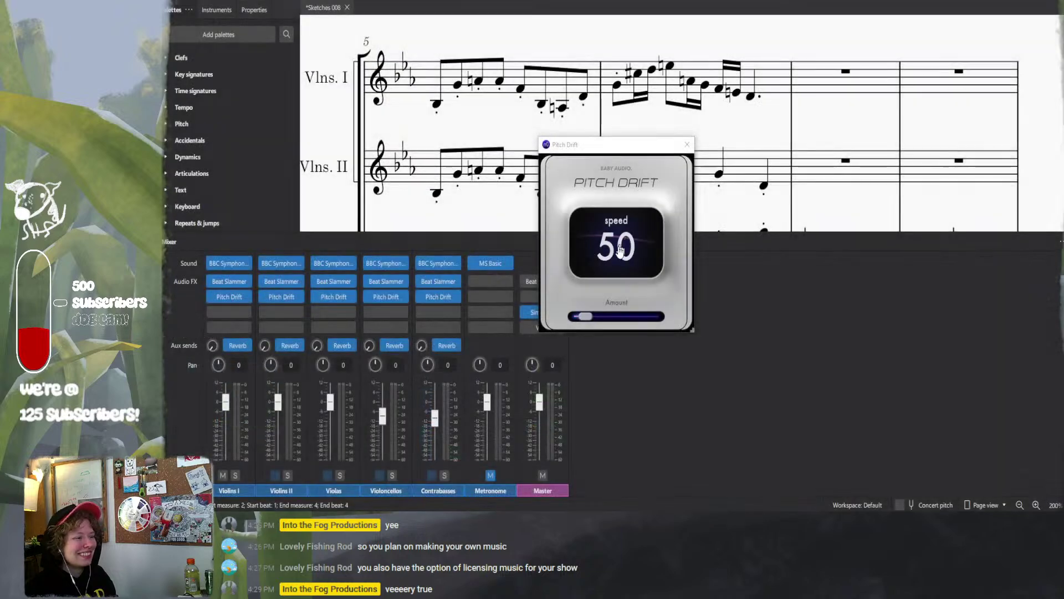
{"action": "left_click", "coordinate": [687, 144]}
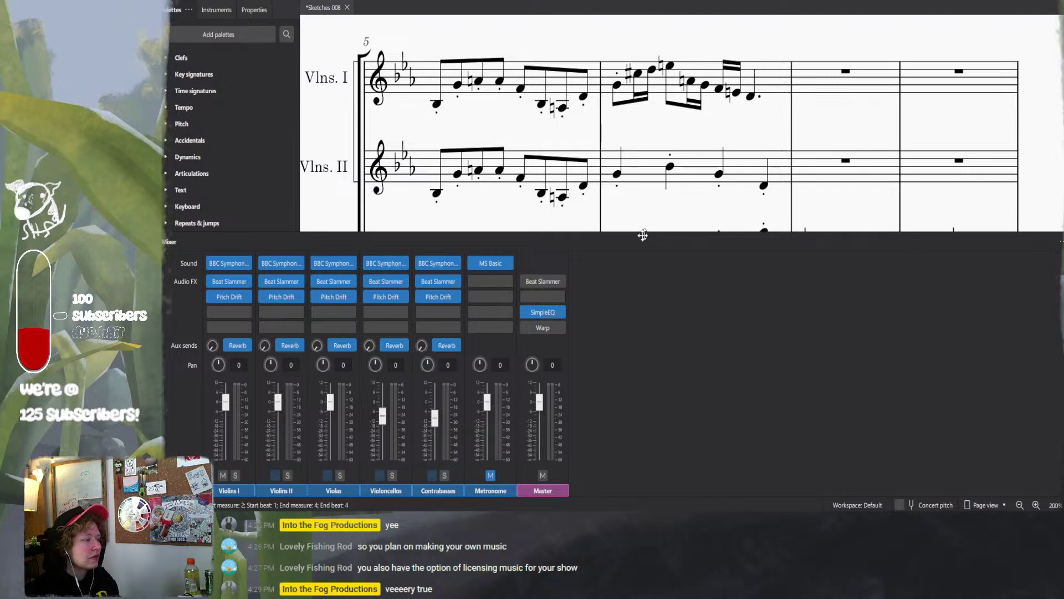
- Return to the first system of "Something Rises", select measure 1 of the Violins I staff, and review all the string parts
{"action": "scroll", "coordinate": [589, 160], "scroll_direction": "down", "scroll_amount": 1}
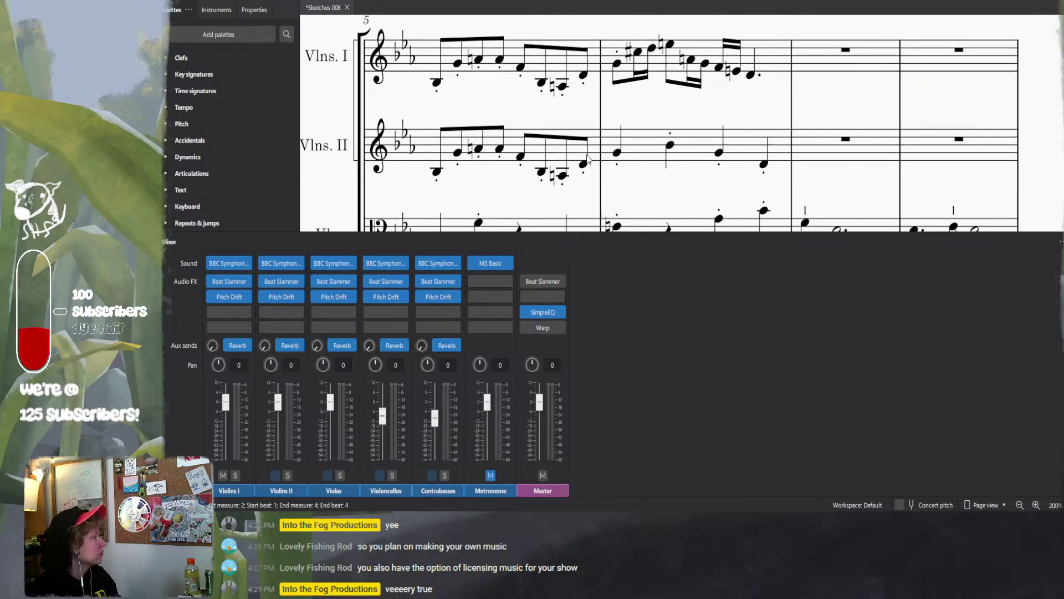
{"action": "scroll", "coordinate": [589, 159], "scroll_direction": "down", "scroll_amount": 6}
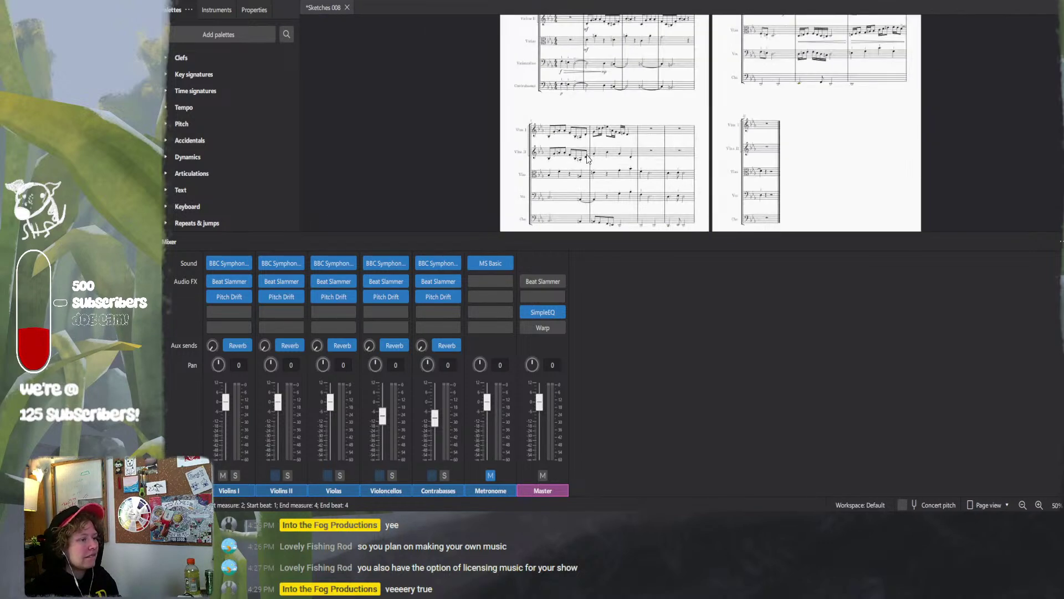
{"action": "scroll", "coordinate": [587, 159], "scroll_direction": "up", "scroll_amount": 4}
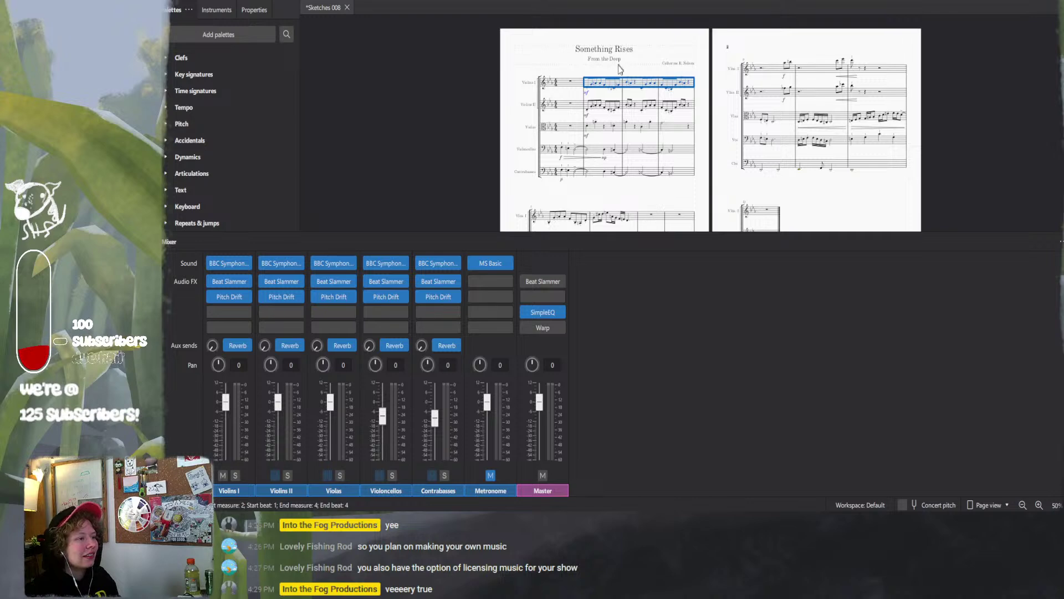
{"action": "left_click", "coordinate": [590, 82]}
{"action": "left_click", "coordinate": [575, 82]}
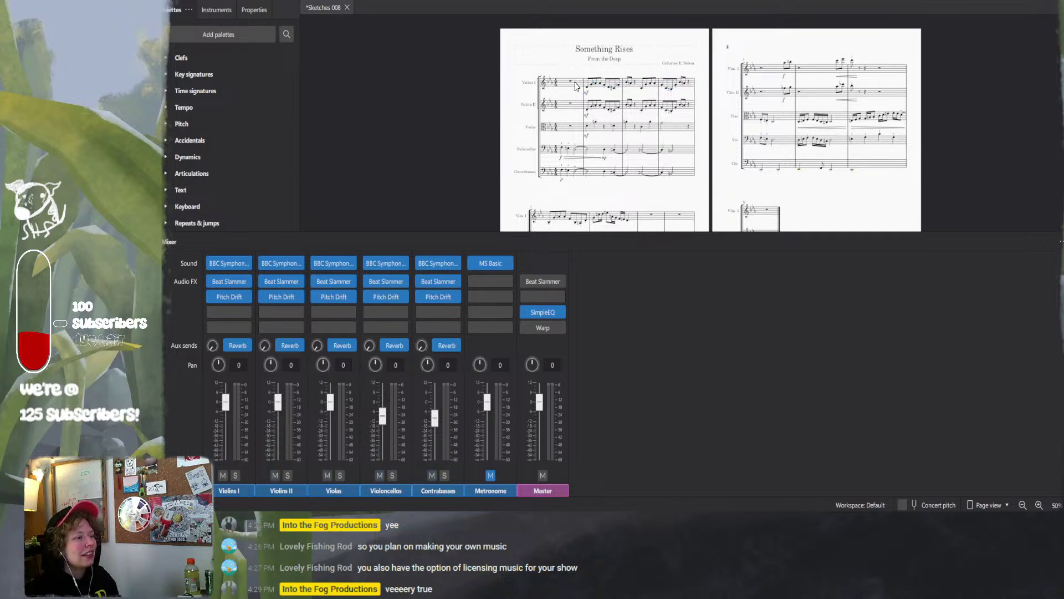
{"action": "scroll", "coordinate": [617, 104], "scroll_direction": "up", "scroll_amount": 8, "text": "ctrl"}
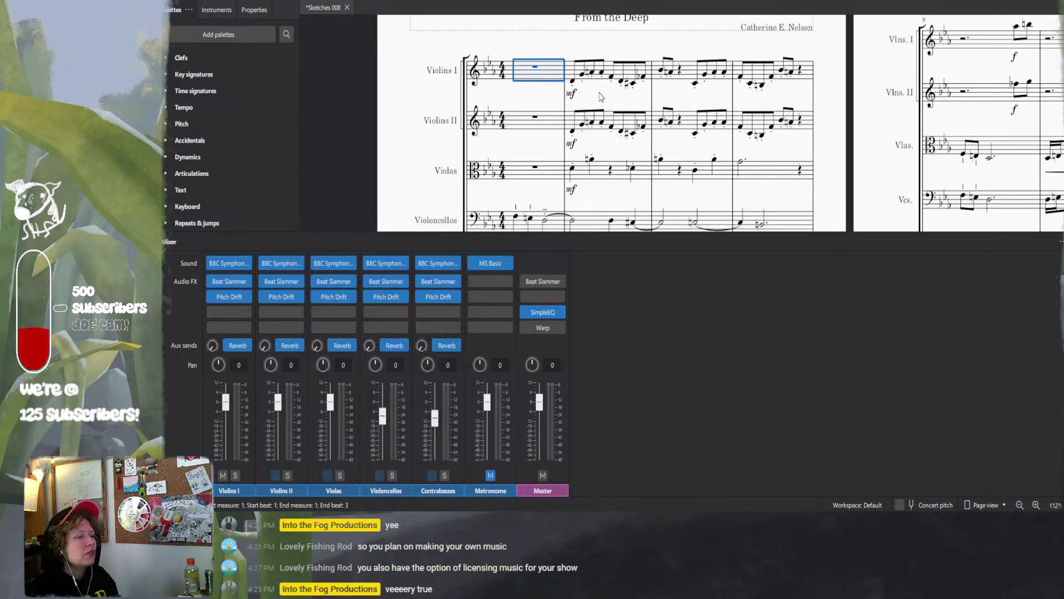
{"action": "left_click_drag", "start_coordinate": [601, 111], "coordinate": [584, 91]}
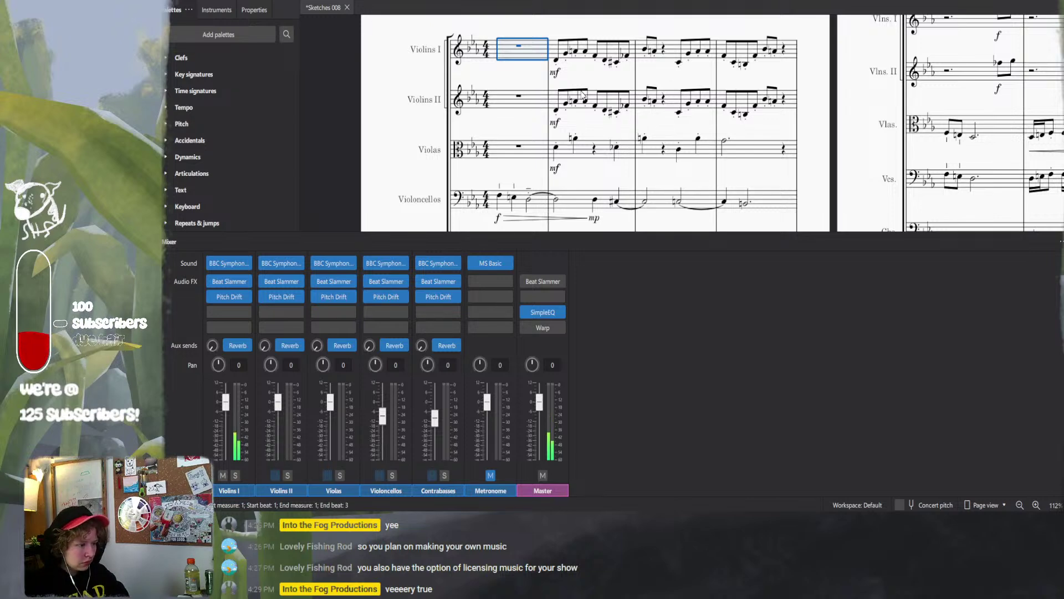
{"action": "scroll", "coordinate": [749, 114], "scroll_direction": "down", "scroll_amount": 3}
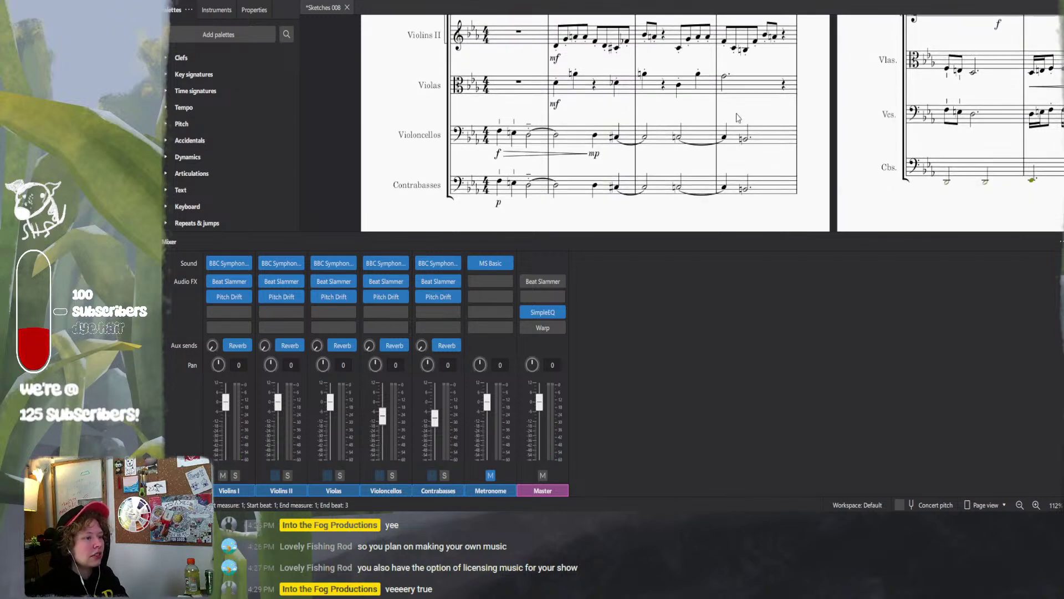
{"action": "scroll", "coordinate": [731, 127], "scroll_direction": "down", "scroll_amount": 5}
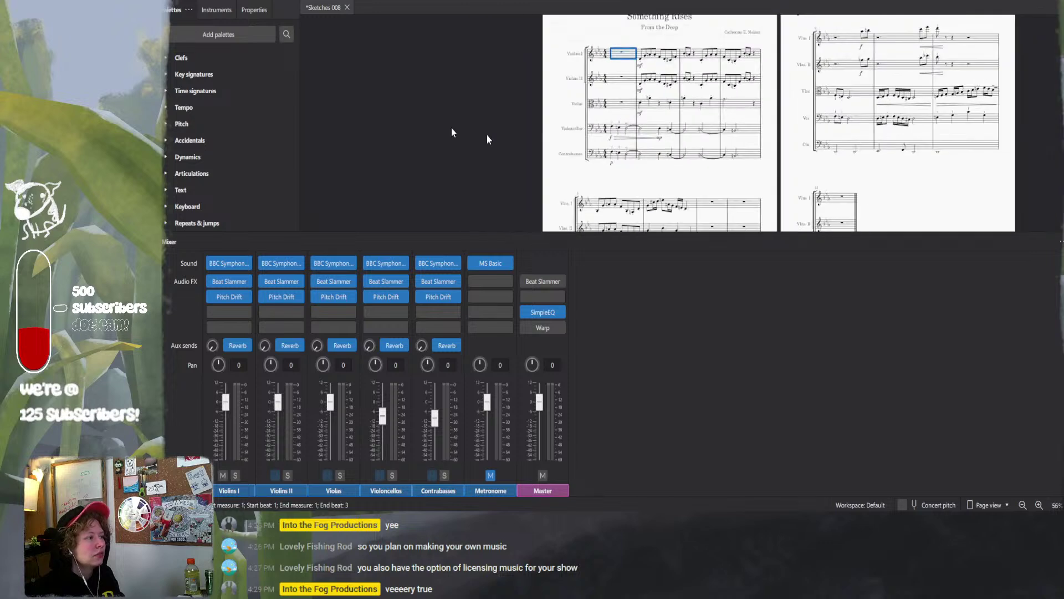
- Close the Sketches 008 score without saving its changes, and open the recent score Dew Dew Dewy Day
{"action": "left_click", "coordinate": [347, 7]}
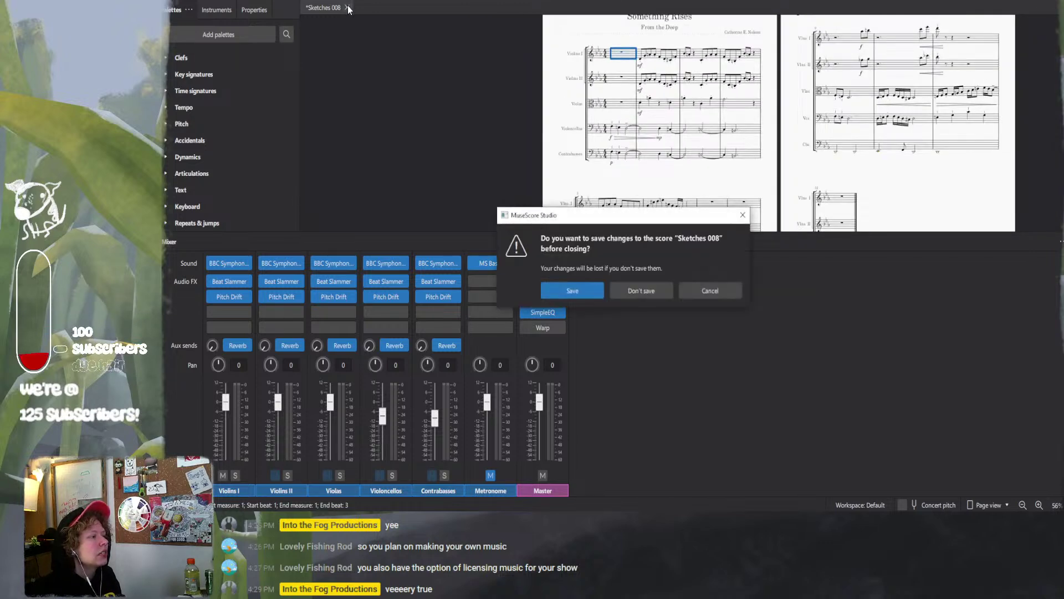
{"action": "left_click", "coordinate": [642, 291]}
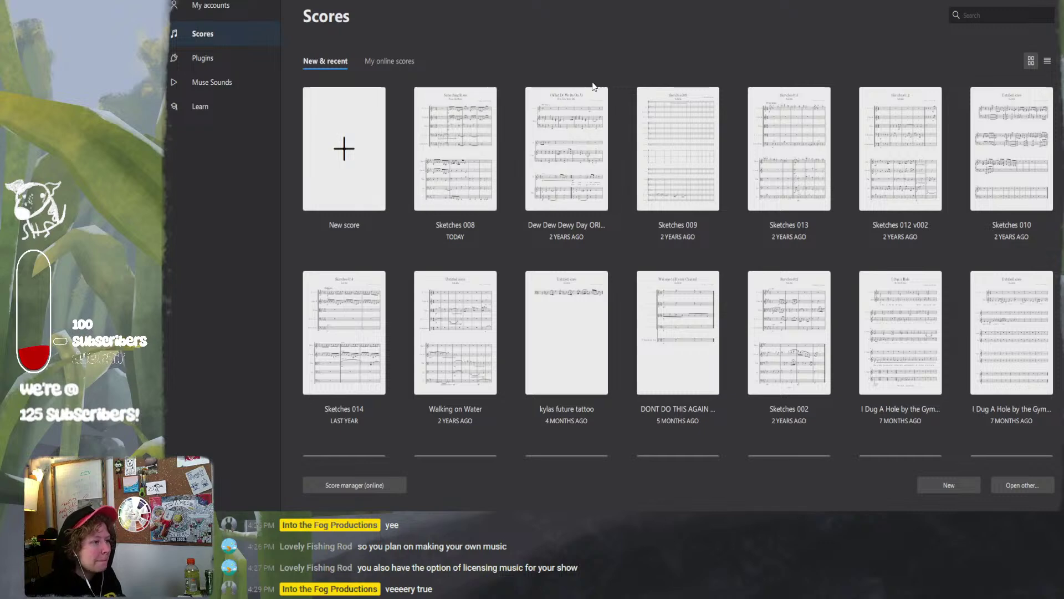
{"action": "left_click", "coordinate": [573, 129]}
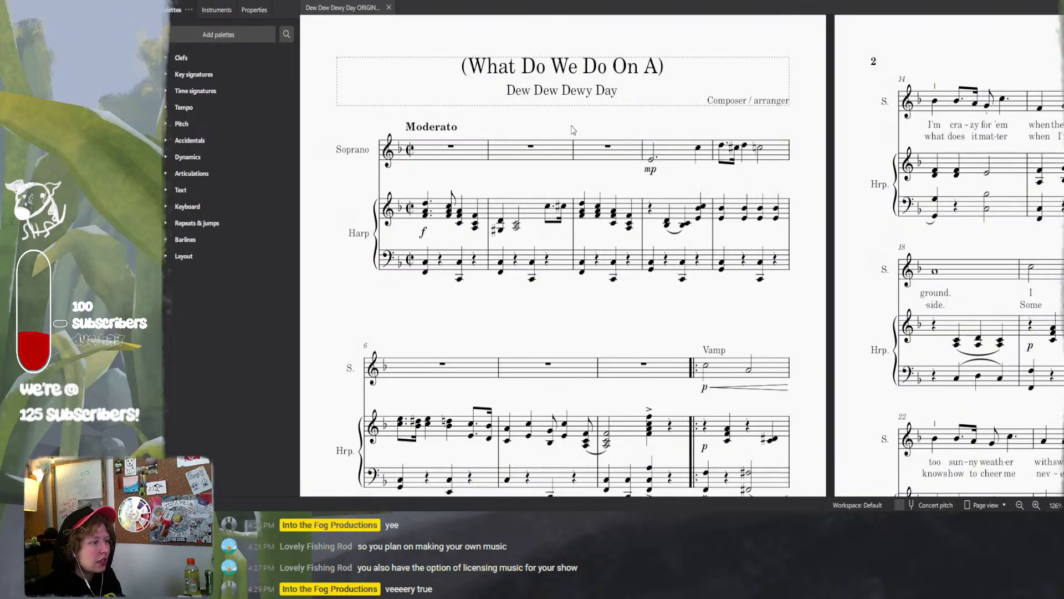
- Listen to the Dew Dew Dewy Day score from its opening into page 2, and return to the list of scores
{"action": "scroll", "coordinate": [545, 222], "scroll_direction": "down", "scroll_amount": 4}
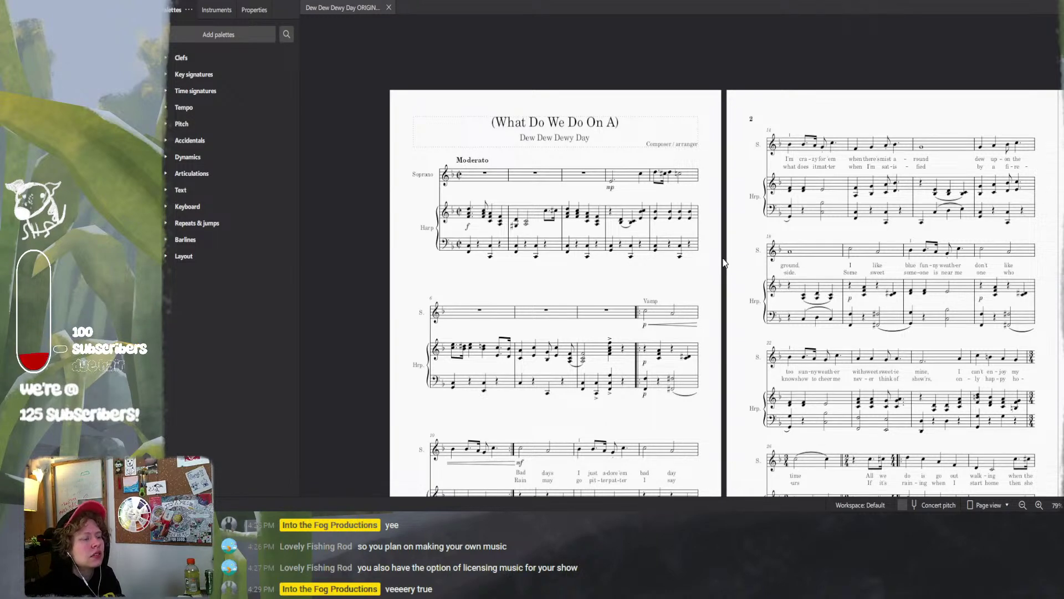
{"action": "scroll", "coordinate": [717, 238], "scroll_direction": "down", "scroll_amount": 3}
{"action": "scroll", "coordinate": [717, 237], "scroll_direction": "right", "scroll_amount": 3}
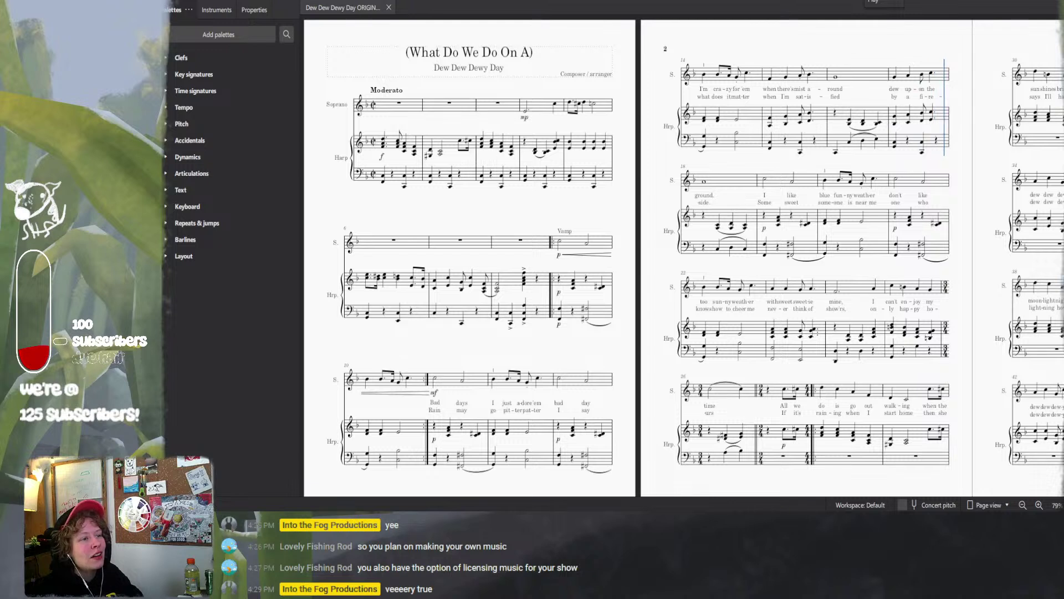
{"action": "key", "text": "space"}
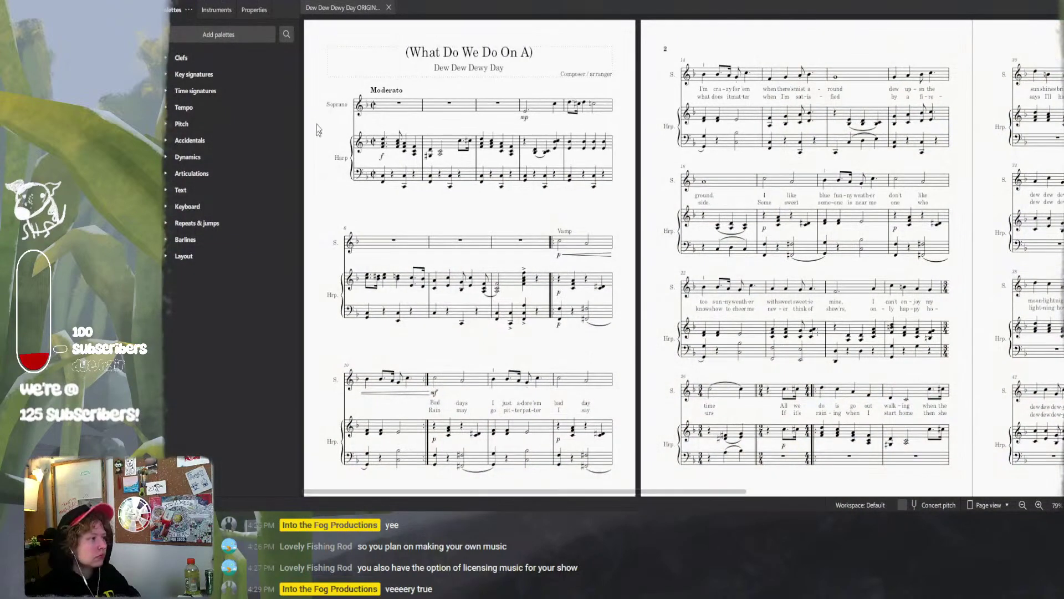
{"action": "left_click", "coordinate": [180, 1]}
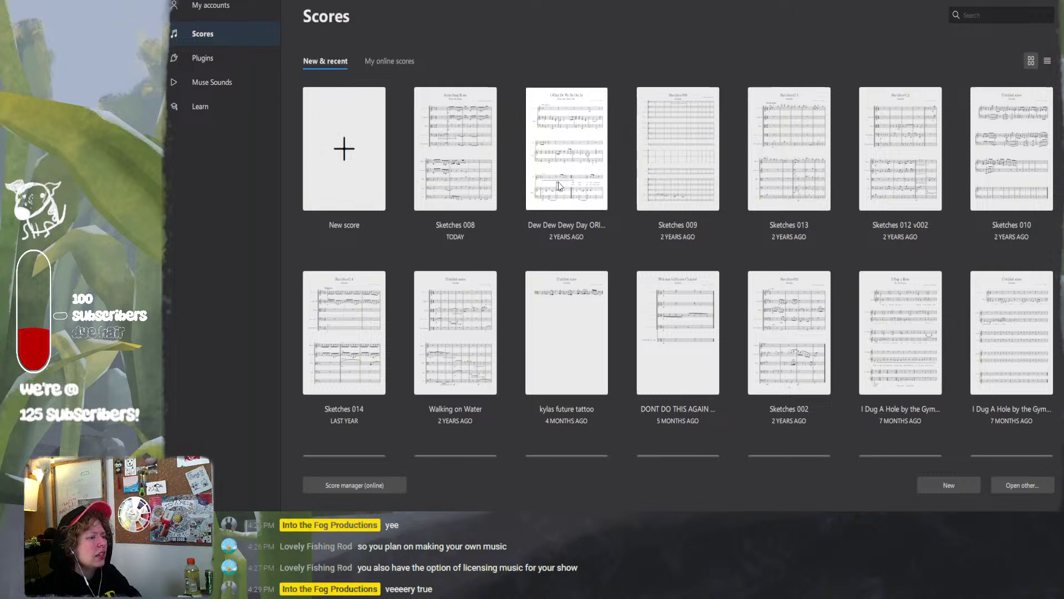
- Open the recent score Sketches 012 v002, listen to its opening measures, and return to the list of scores
{"action": "left_click", "coordinate": [887, 154]}
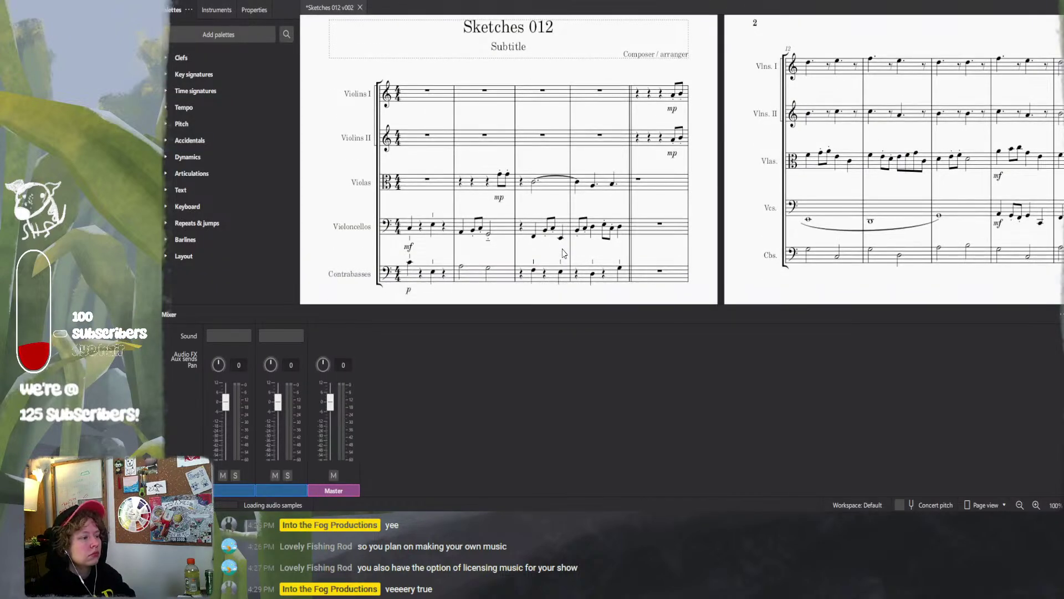
{"action": "scroll", "coordinate": [564, 206], "scroll_direction": "down", "scroll_amount": 1}
{"action": "scroll", "coordinate": [564, 206], "scroll_direction": "down", "scroll_amount": 3}
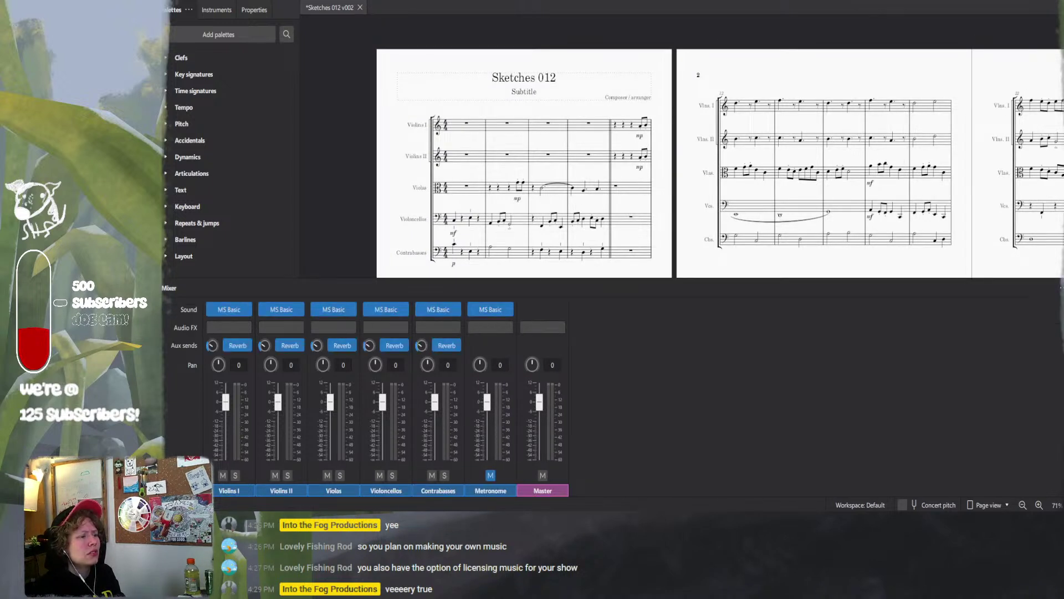
{"action": "key", "text": "space"}
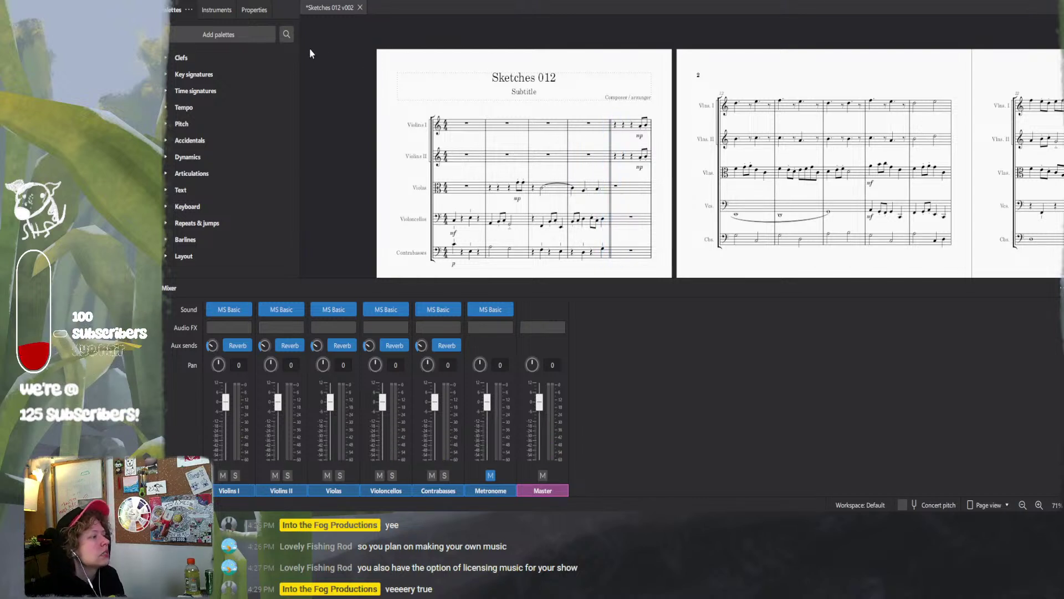
{"action": "left_click", "coordinate": [237, 3]}
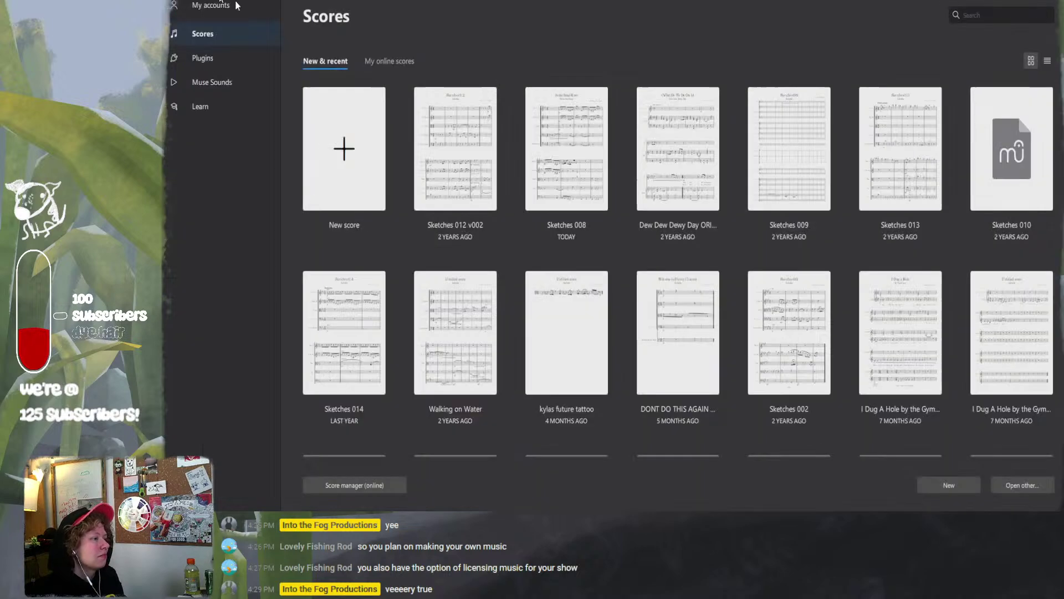
- Create a new score from the Orchestral category's String Orchestra template after checking its enlarged preview, and dismiss the Parts dialog
{"action": "left_click", "coordinate": [349, 138]}
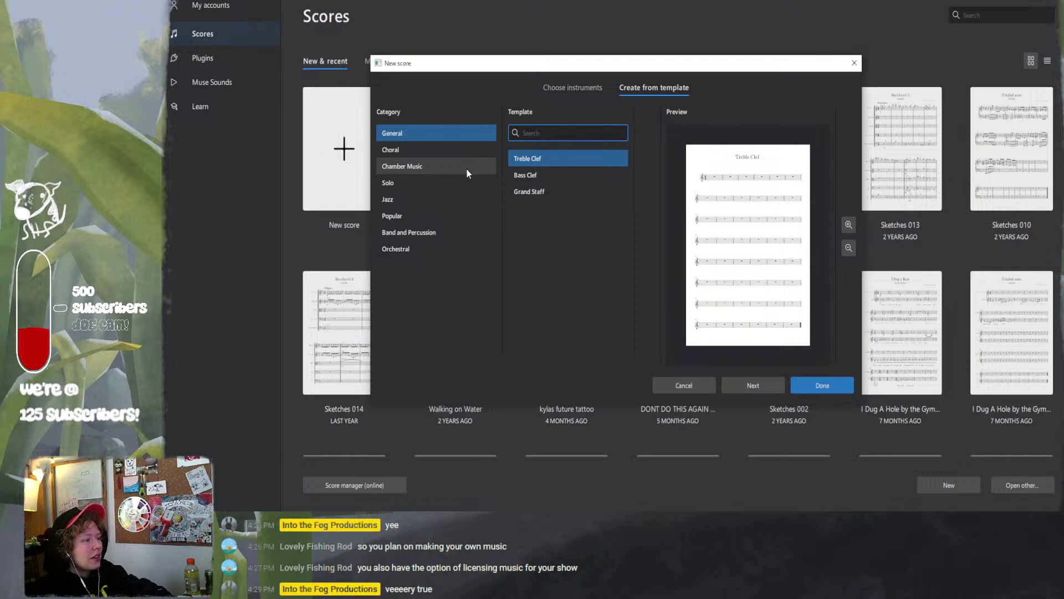
{"action": "left_click", "coordinate": [459, 253]}
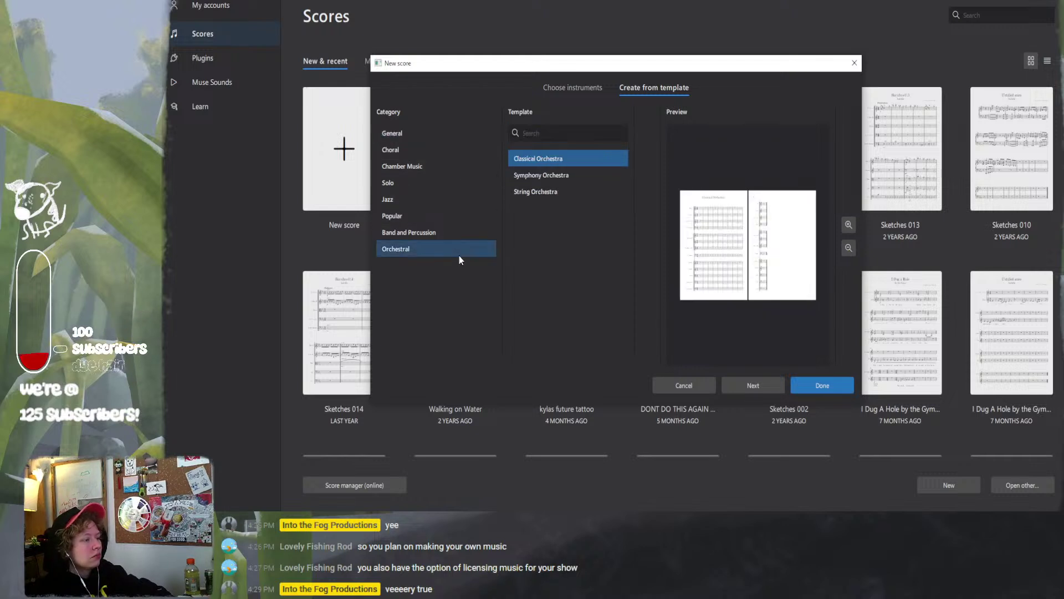
{"action": "left_click", "coordinate": [565, 194]}
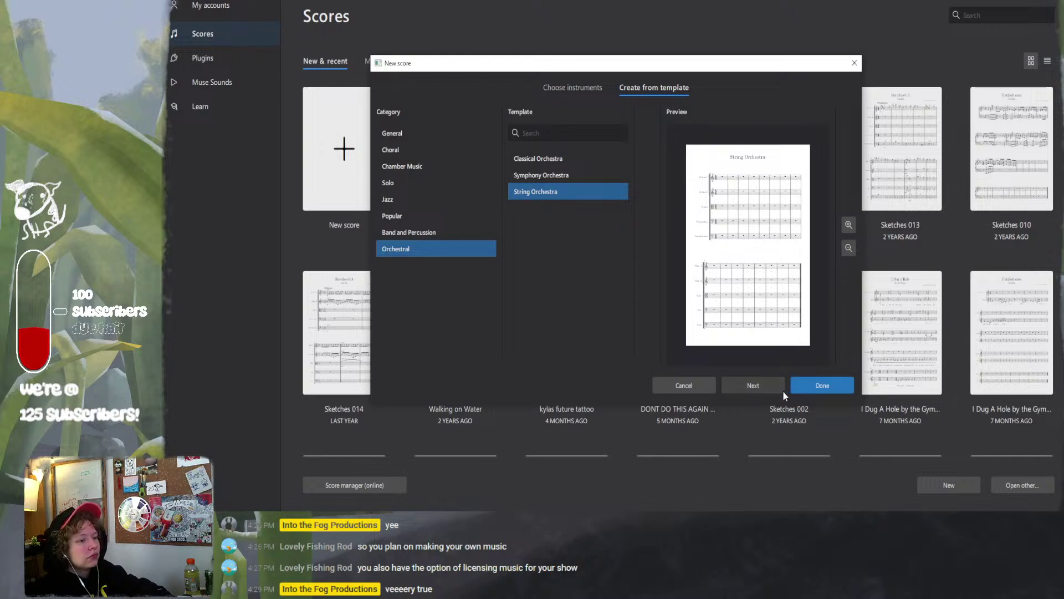
{"action": "scroll", "coordinate": [735, 217], "scroll_direction": "up", "scroll_amount": 2}
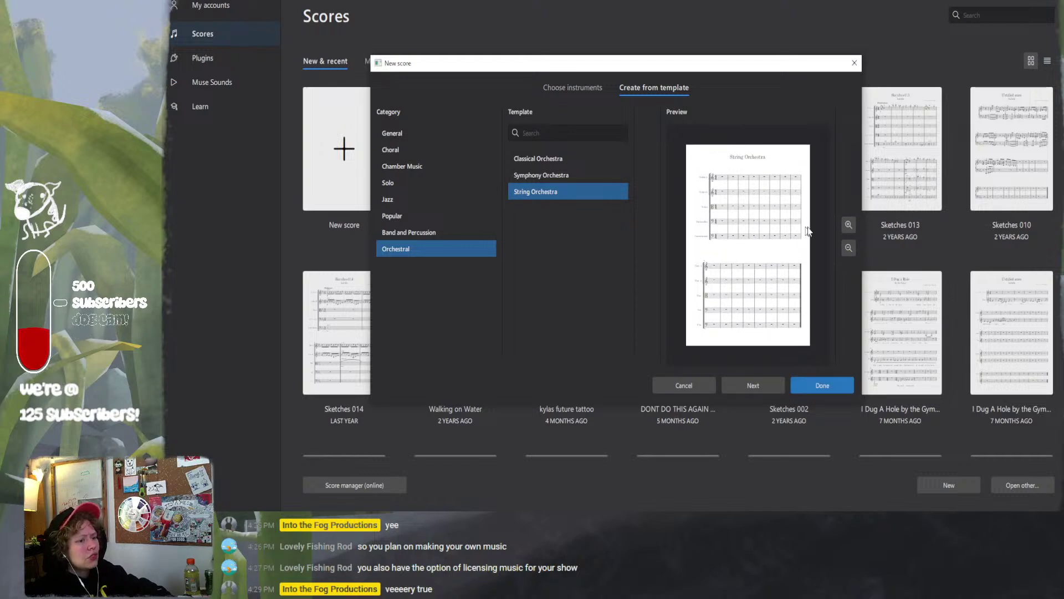
{"action": "left_click", "coordinate": [848, 225]}
{"action": "left_click", "coordinate": [847, 225]}
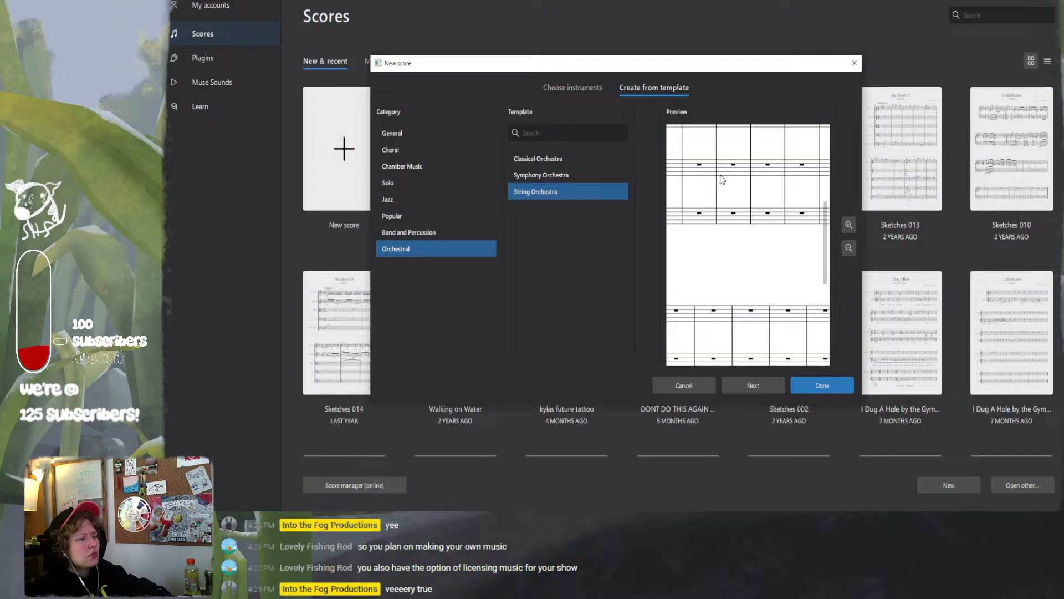
{"action": "left_click", "coordinate": [847, 225]}
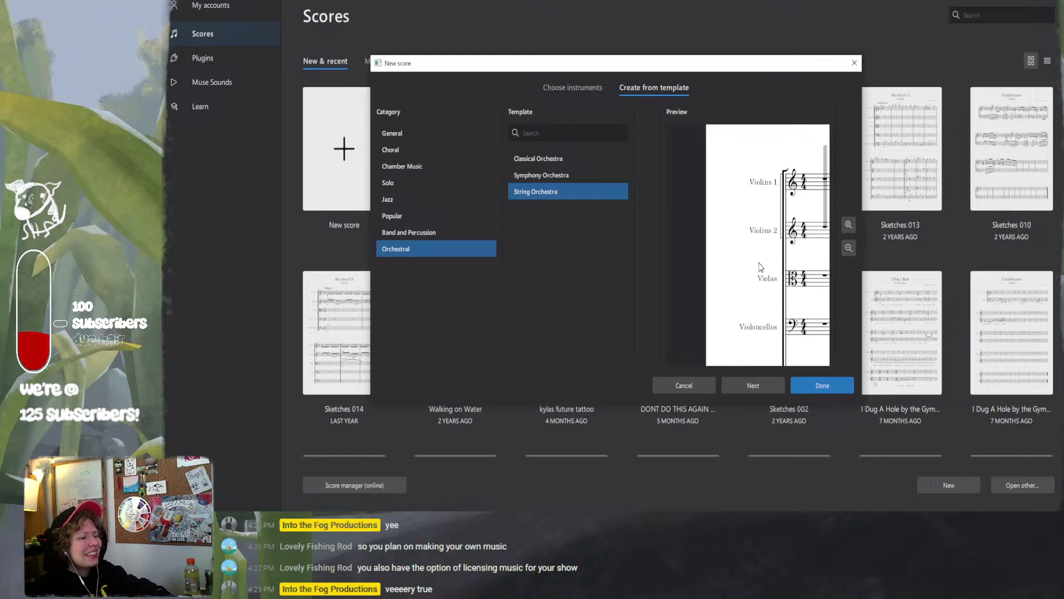
{"action": "left_click_drag", "start_coordinate": [820, 338], "coordinate": [774, 243]}
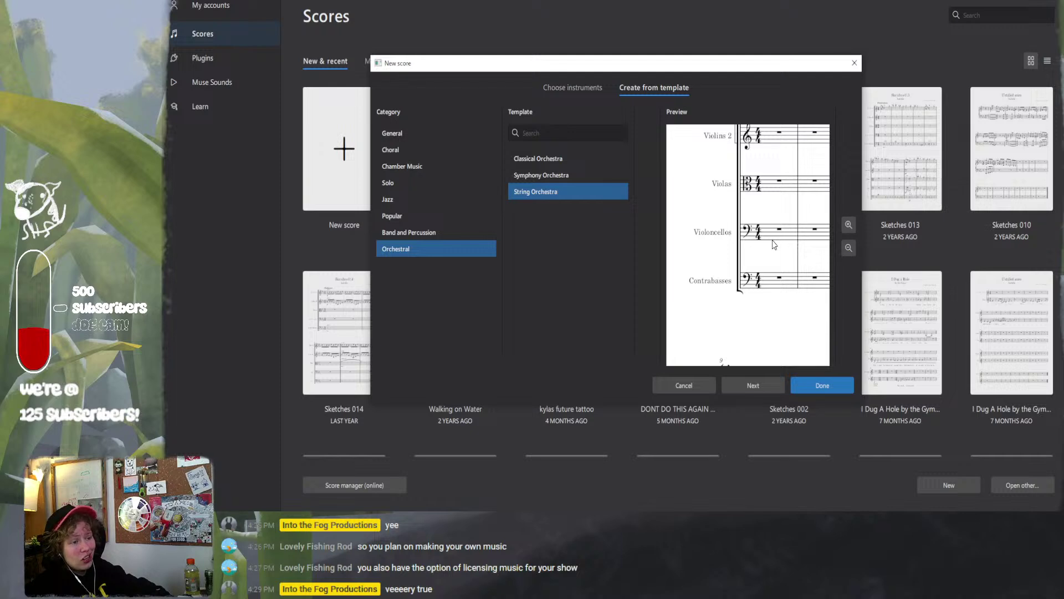
{"action": "left_click", "coordinate": [827, 388]}
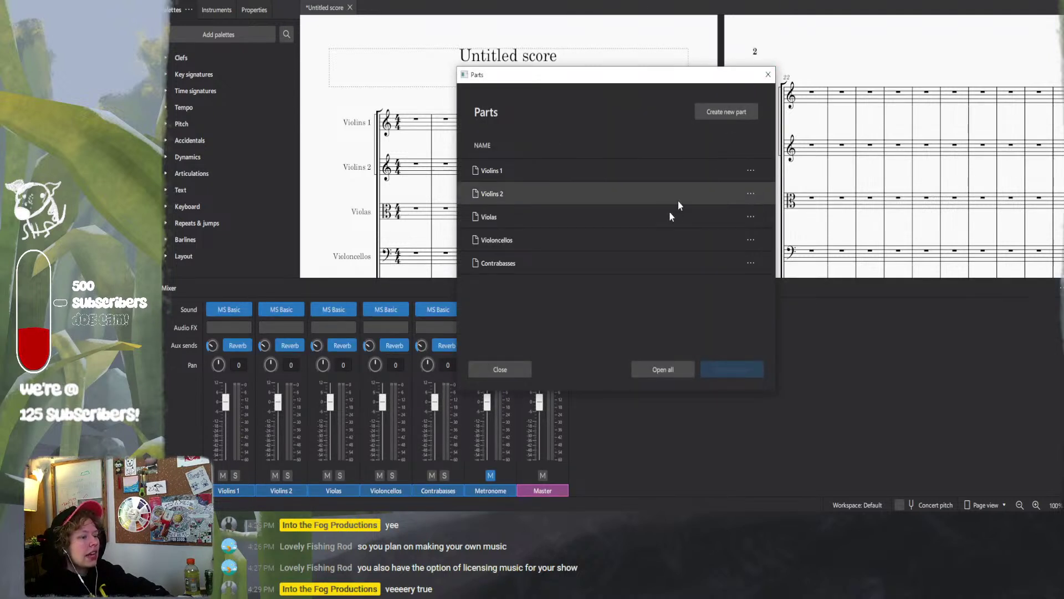
{"action": "left_click", "coordinate": [768, 76]}
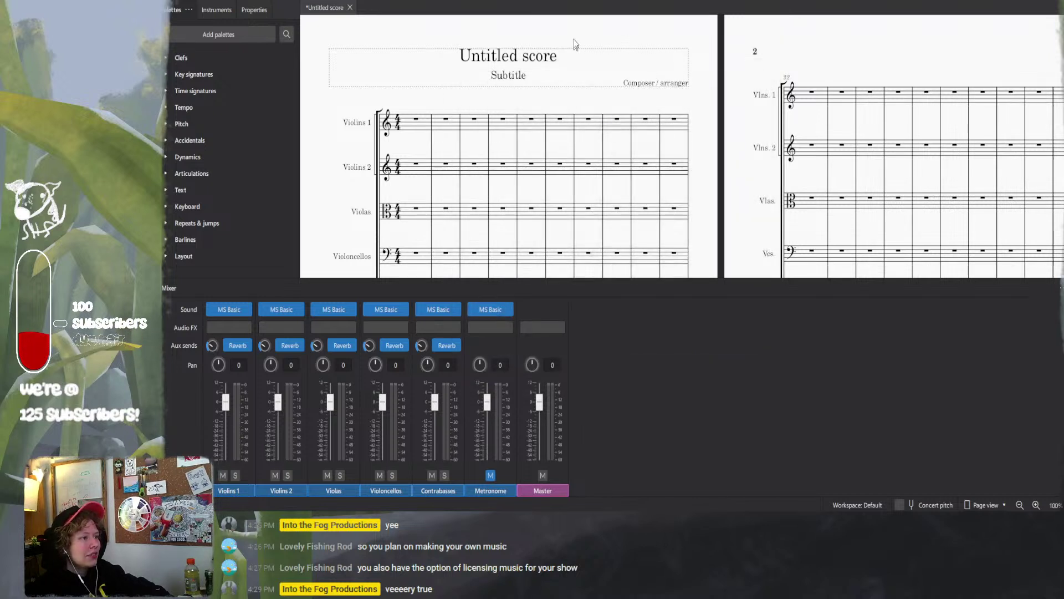
- Hide the mixer and try to start note input in the first measure of Violins 1
{"action": "key", "text": "F10"}
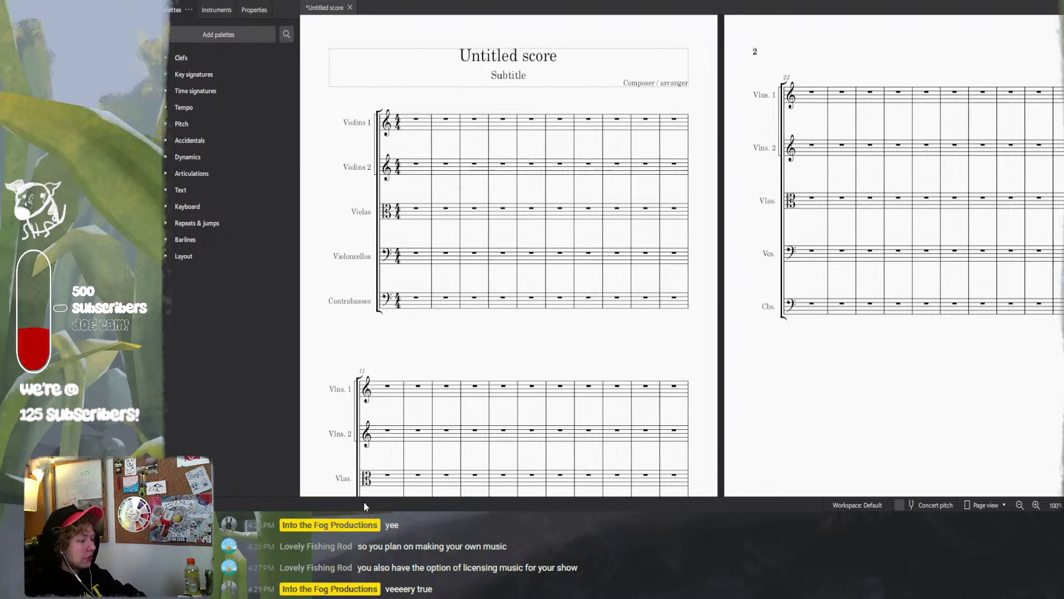
{"action": "mouse_move", "coordinate": [425, 518]}
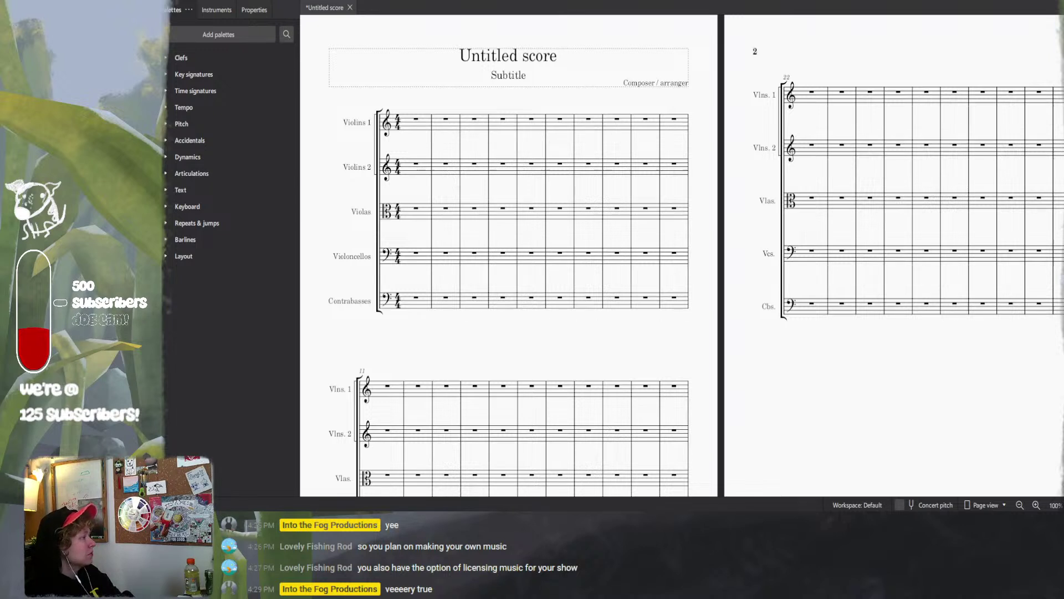
{"action": "left_click", "coordinate": [411, 126]}
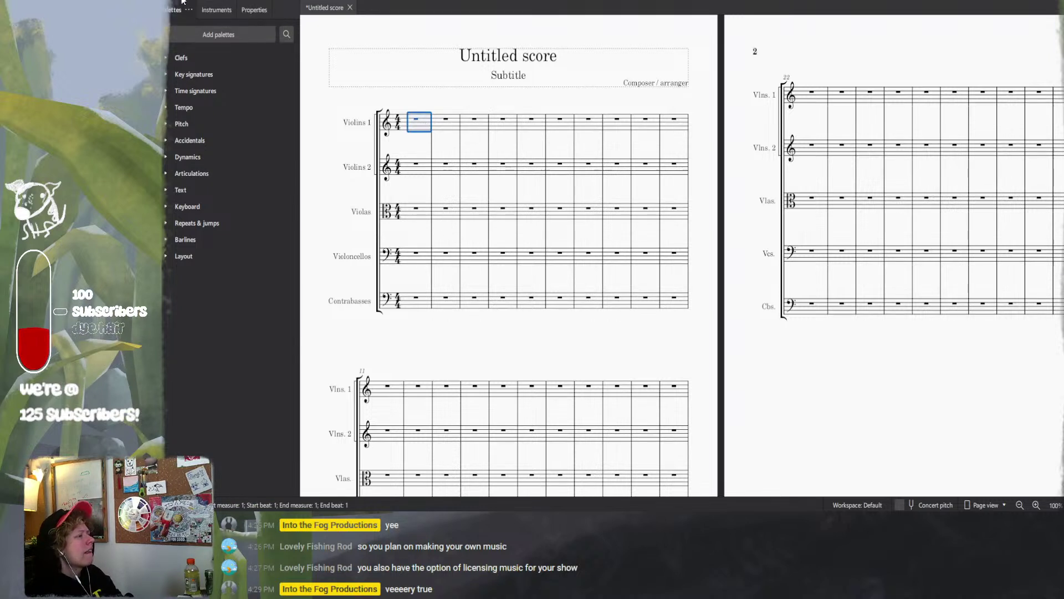
{"action": "key", "text": "n"}
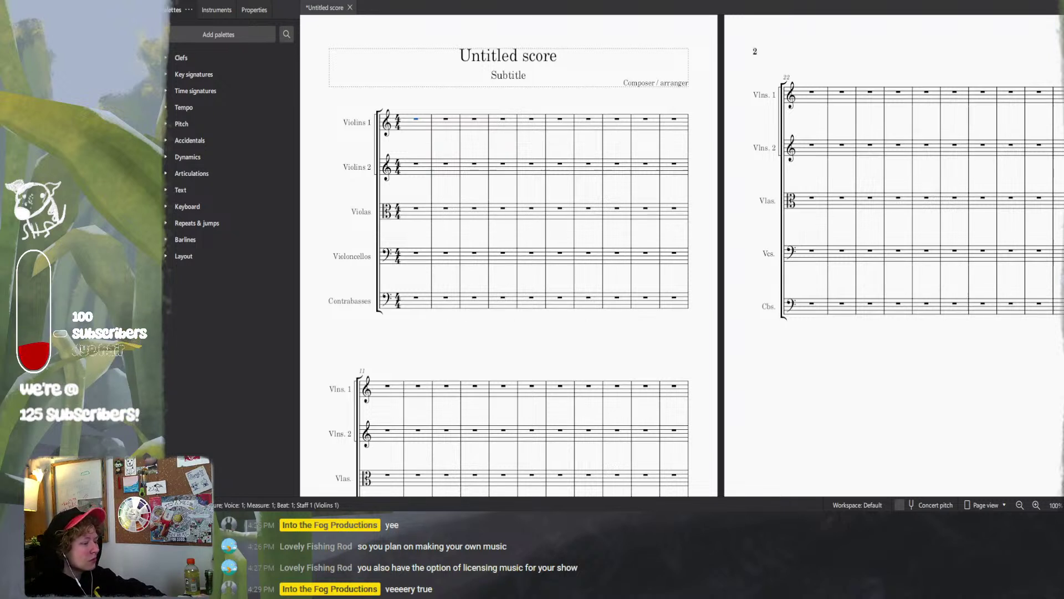
{"action": "mouse_move", "coordinate": [424, 586]}
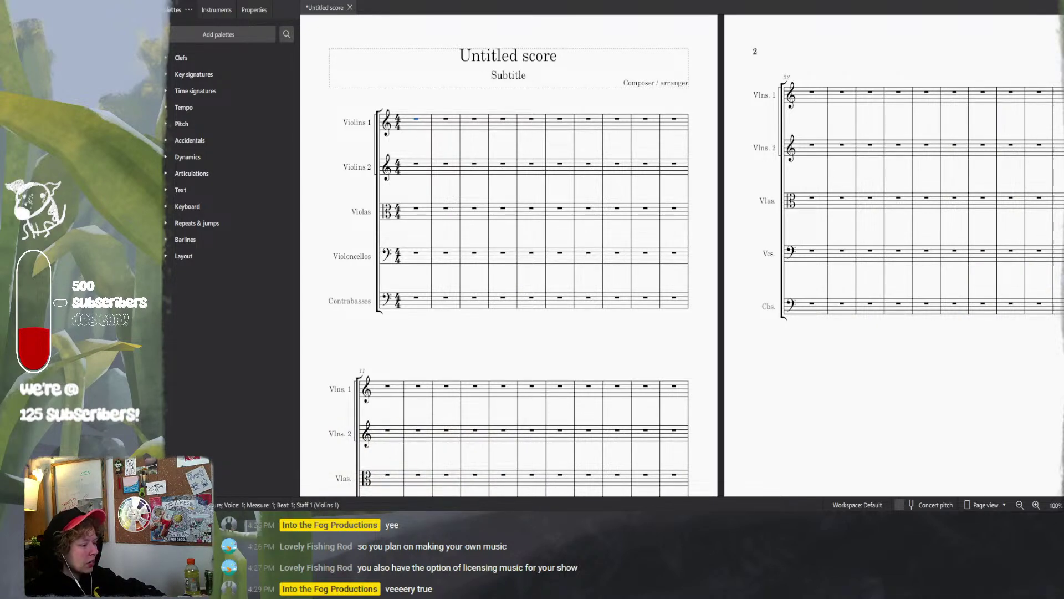
{"action": "mouse_move", "coordinate": [521, 487]}
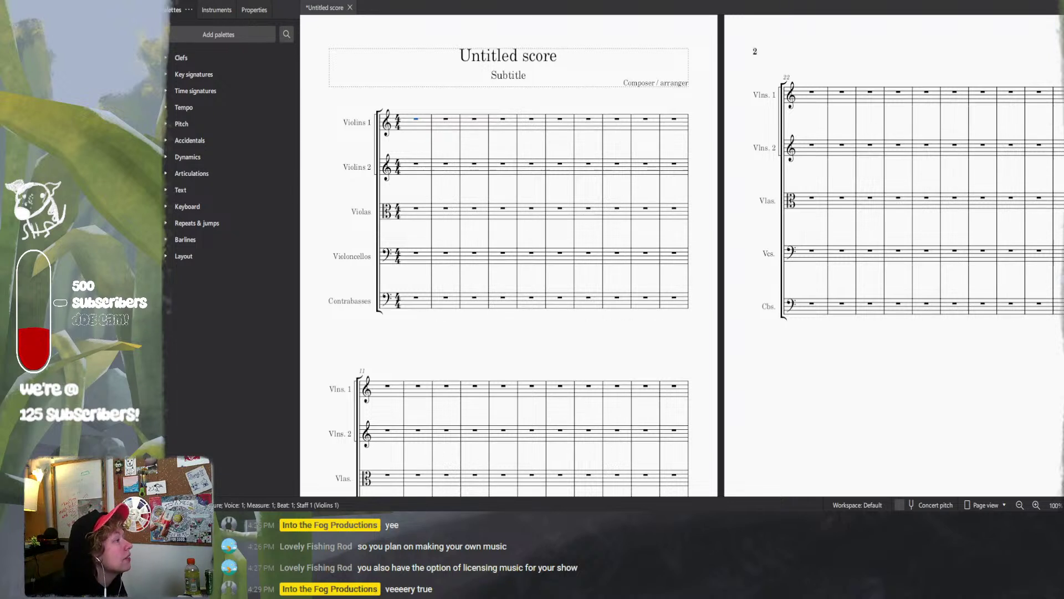
- Set the MIDI input device to AKM320 in the Audio & MIDI preferences, leaving the audio device at System default
{"action": "left_click", "coordinate": [192, 1]}
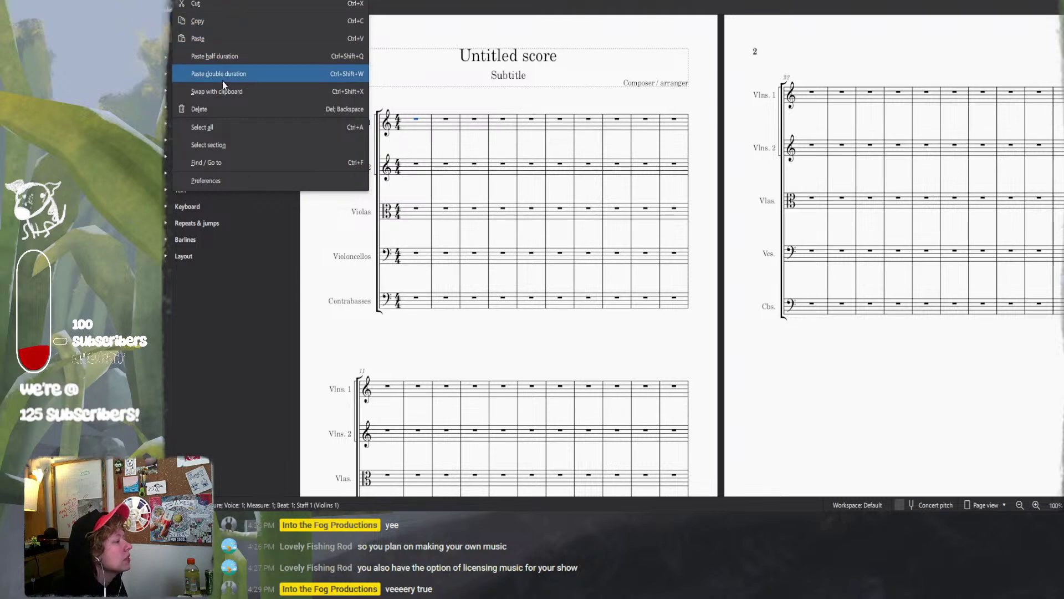
{"action": "left_click", "coordinate": [222, 181]}
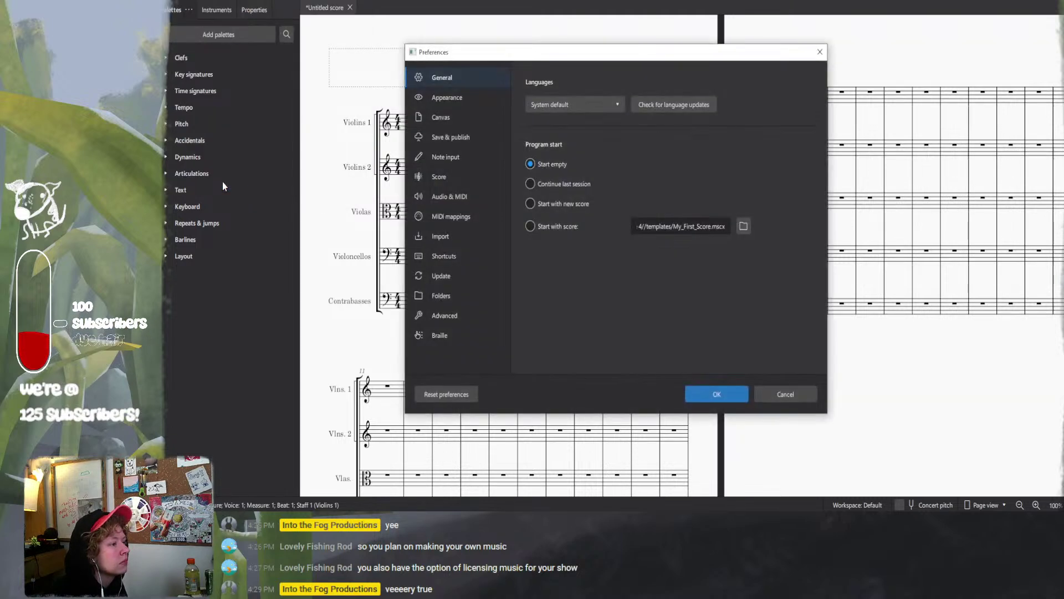
{"action": "left_click", "coordinate": [461, 221]}
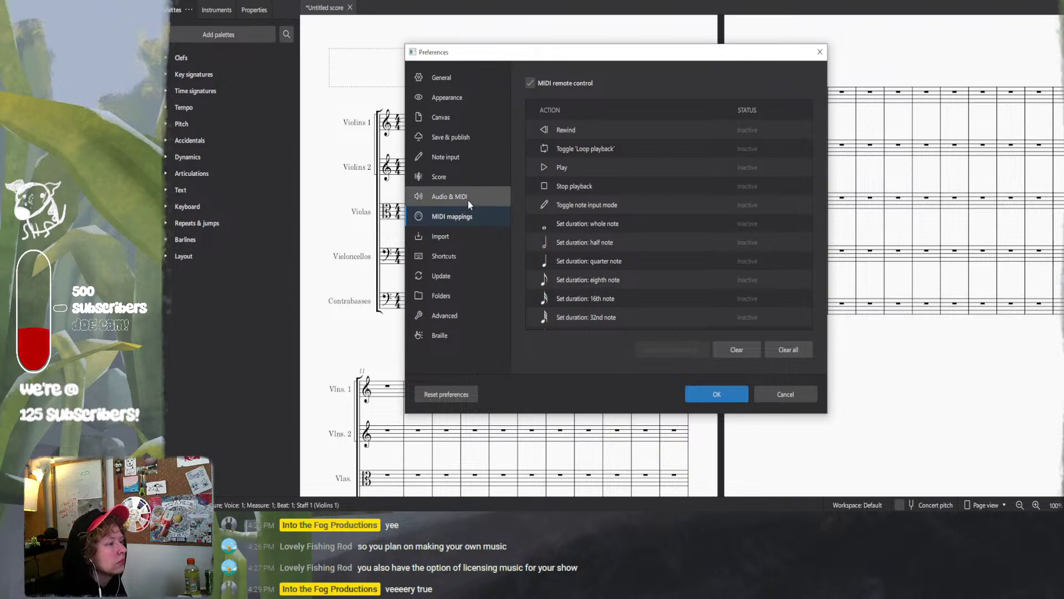
{"action": "left_click", "coordinate": [468, 201]}
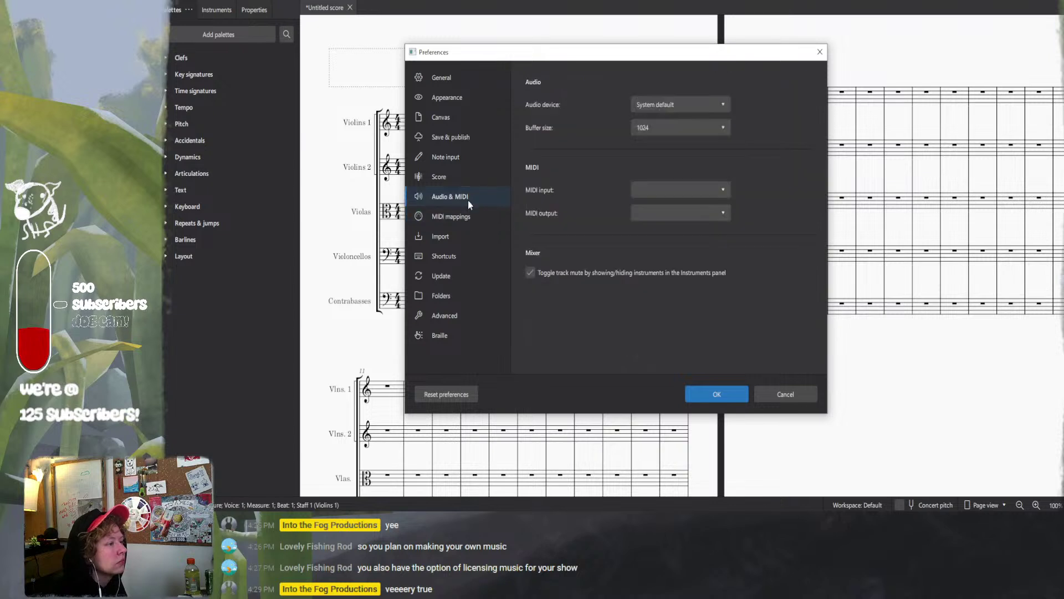
{"action": "left_click", "coordinate": [670, 193]}
{"action": "left_click", "coordinate": [674, 106]}
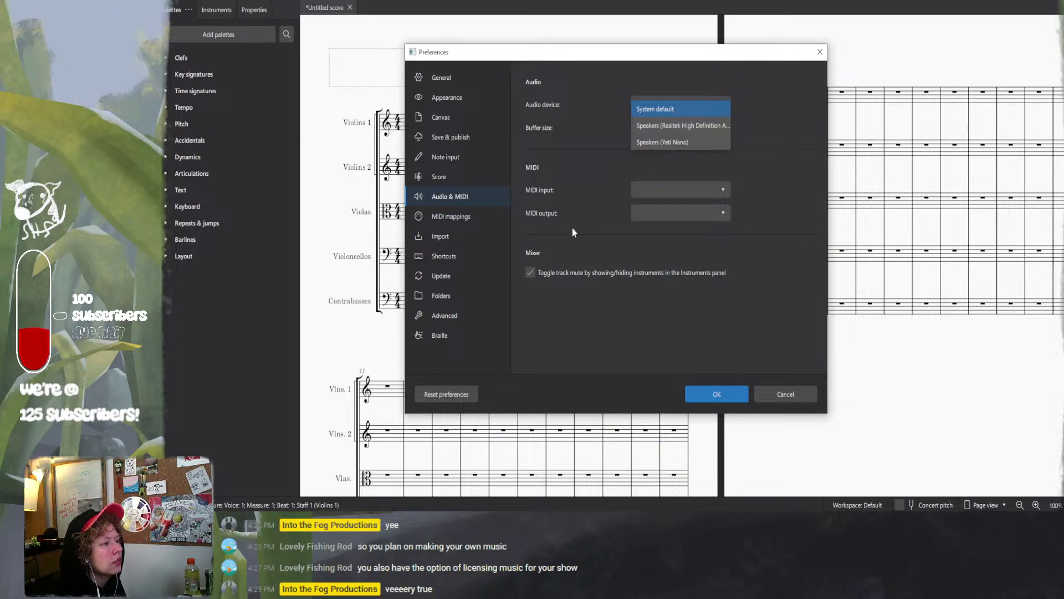
{"action": "left_click", "coordinate": [646, 175]}
{"action": "left_click", "coordinate": [655, 189]}
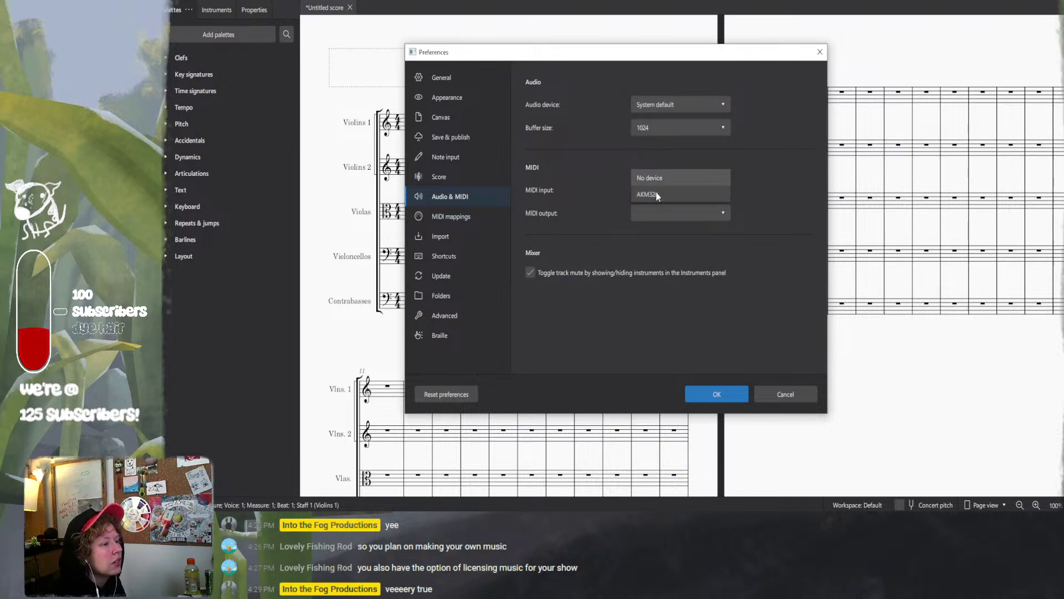
{"action": "left_click", "coordinate": [655, 193]}
{"action": "left_click", "coordinate": [660, 191]}
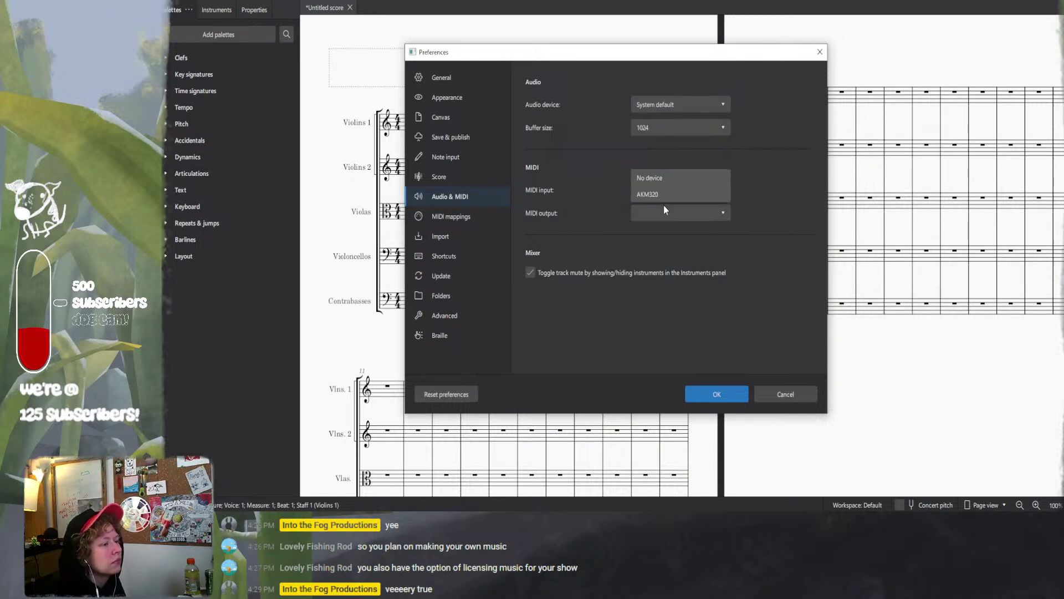
{"action": "left_click", "coordinate": [666, 198]}
- Set the MIDI output device to AKM320 as well and accept the preferences
{"action": "left_click", "coordinate": [667, 217]}
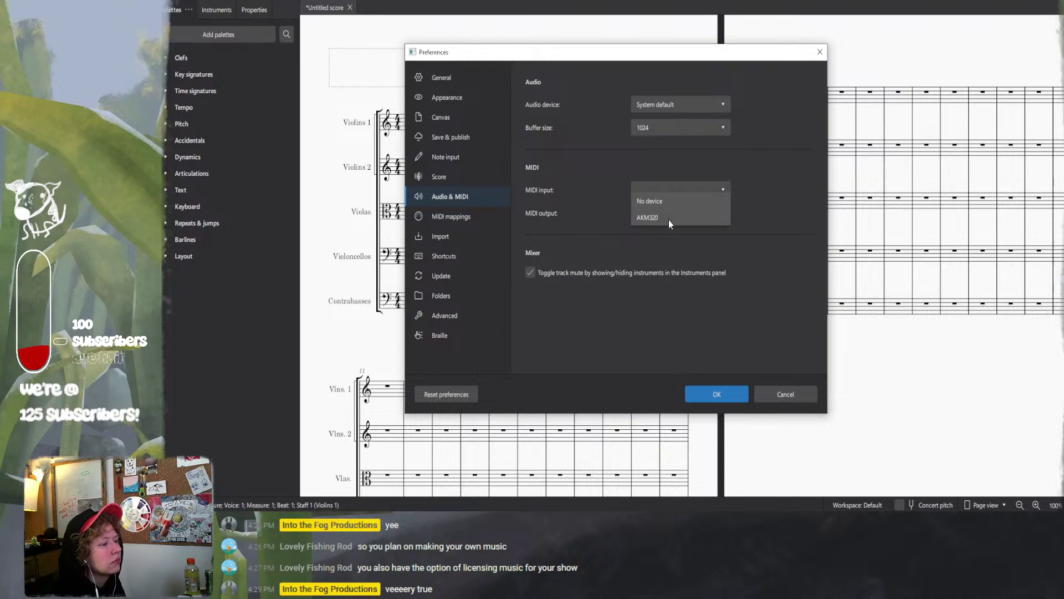
{"action": "left_click", "coordinate": [668, 219]}
{"action": "left_click", "coordinate": [721, 396]}
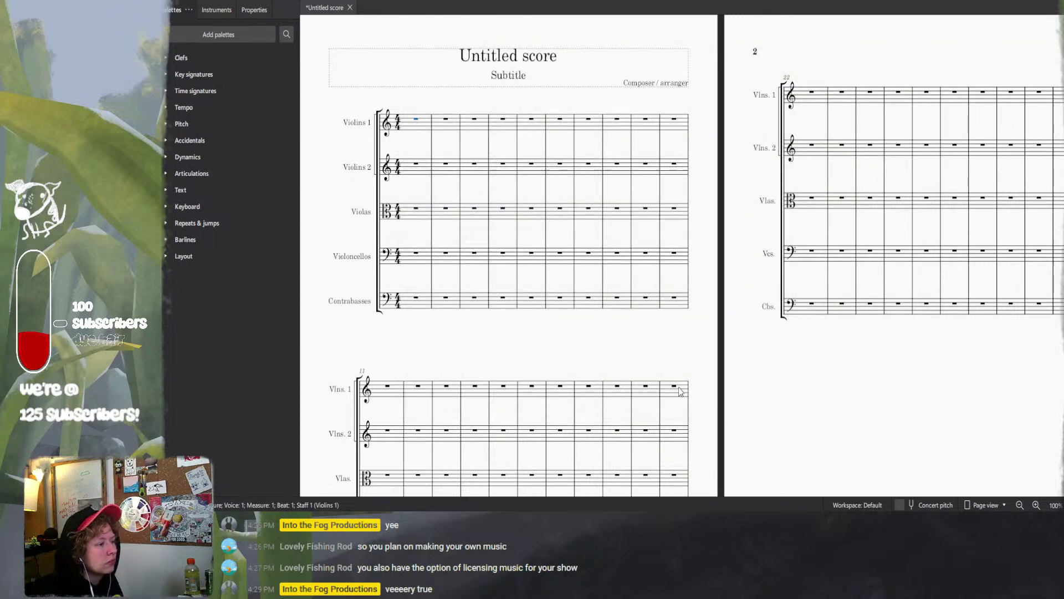
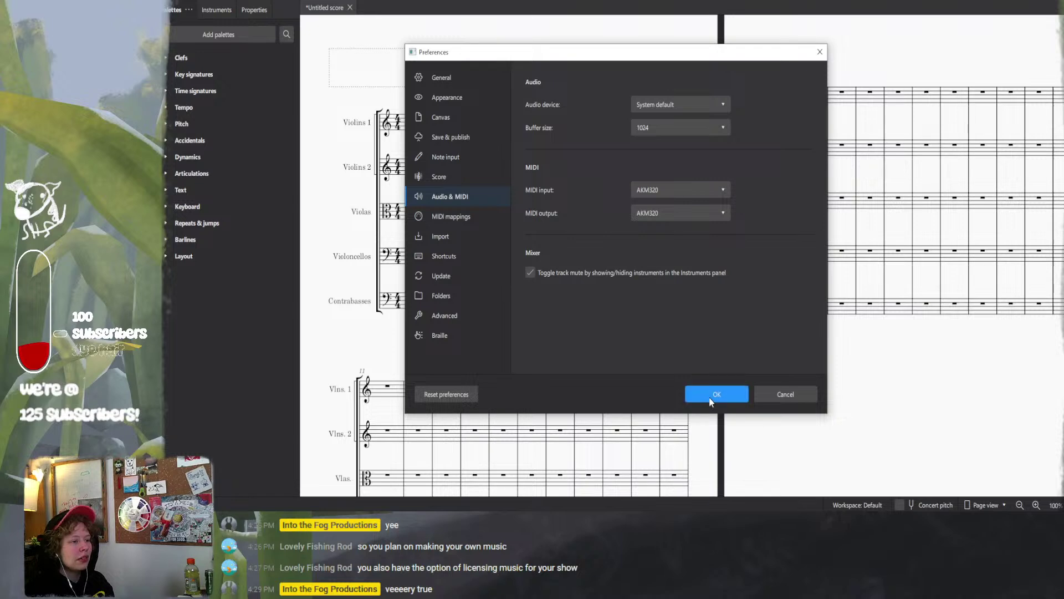
{"action": "left_click", "coordinate": [711, 402]}
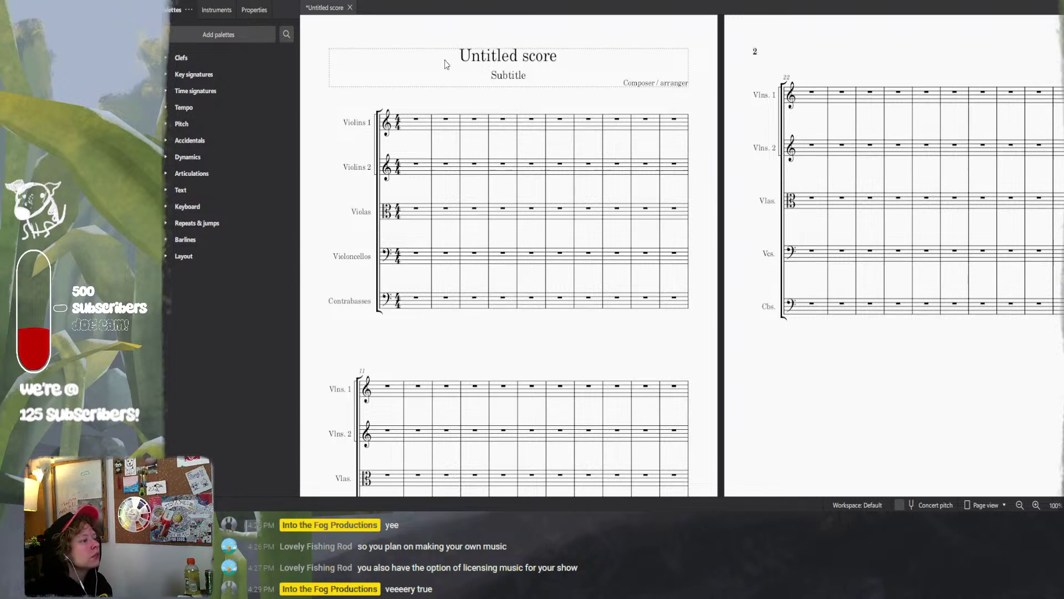
- Start note input at the first measure of the Violas and play in half-note chords through measure 5
{"action": "left_click", "coordinate": [416, 119]}
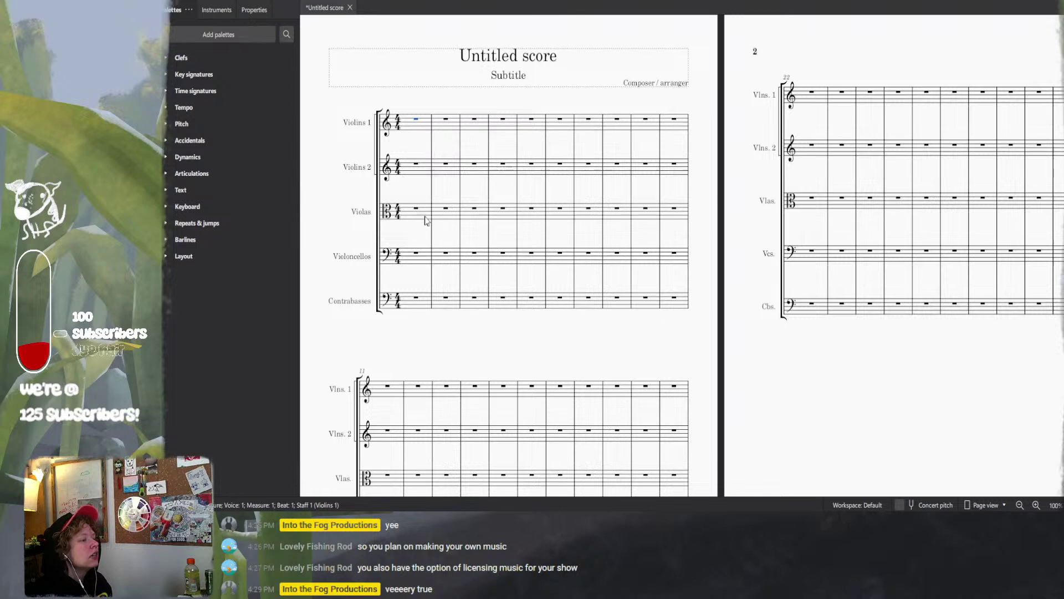
{"action": "left_click", "coordinate": [410, 205]}
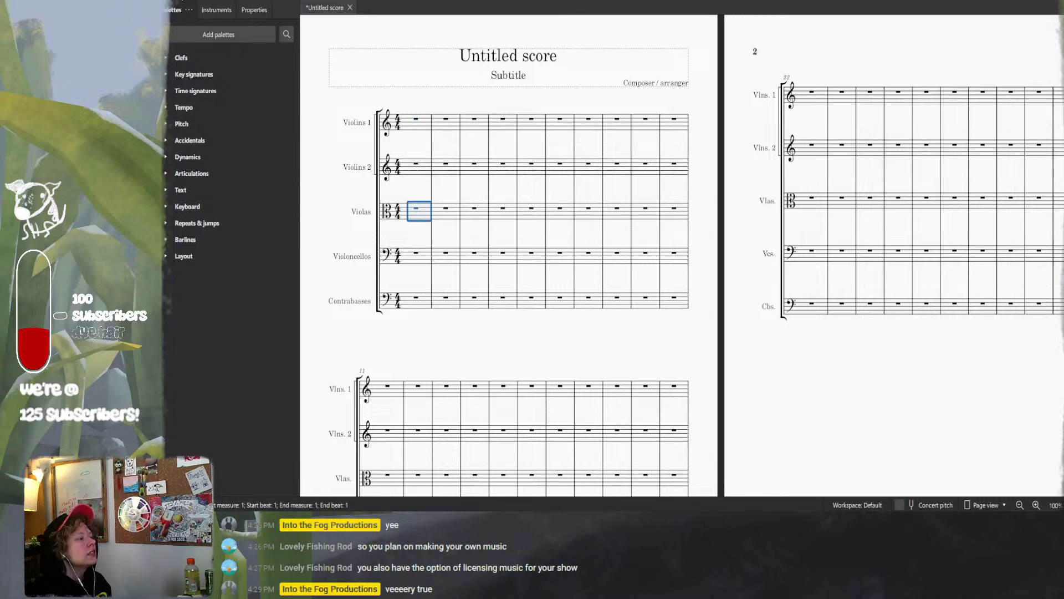
{"action": "left_click", "coordinate": [416, 208]}
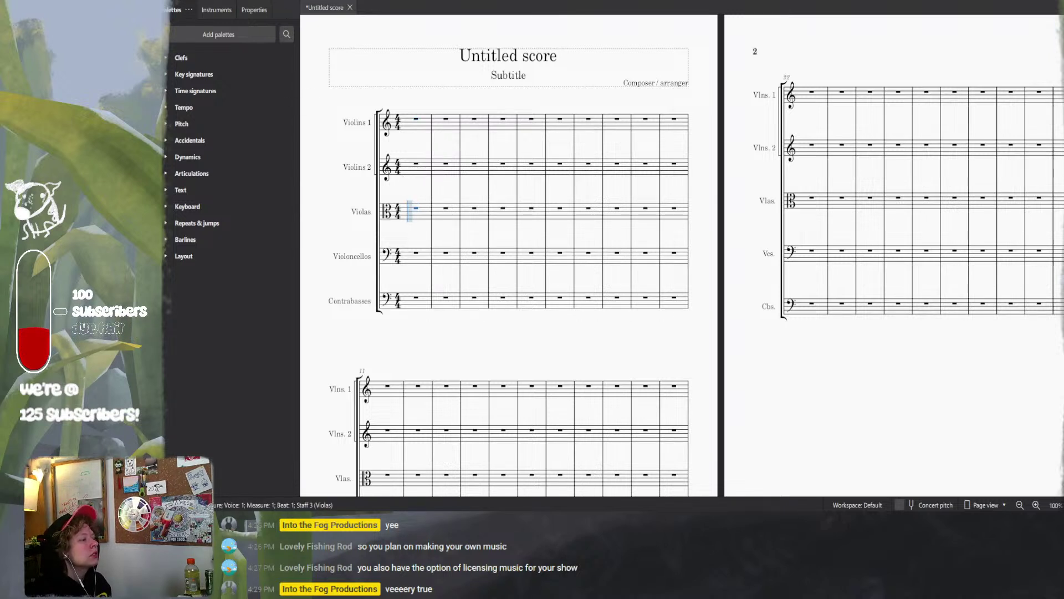
{"action": "key", "text": "n"}
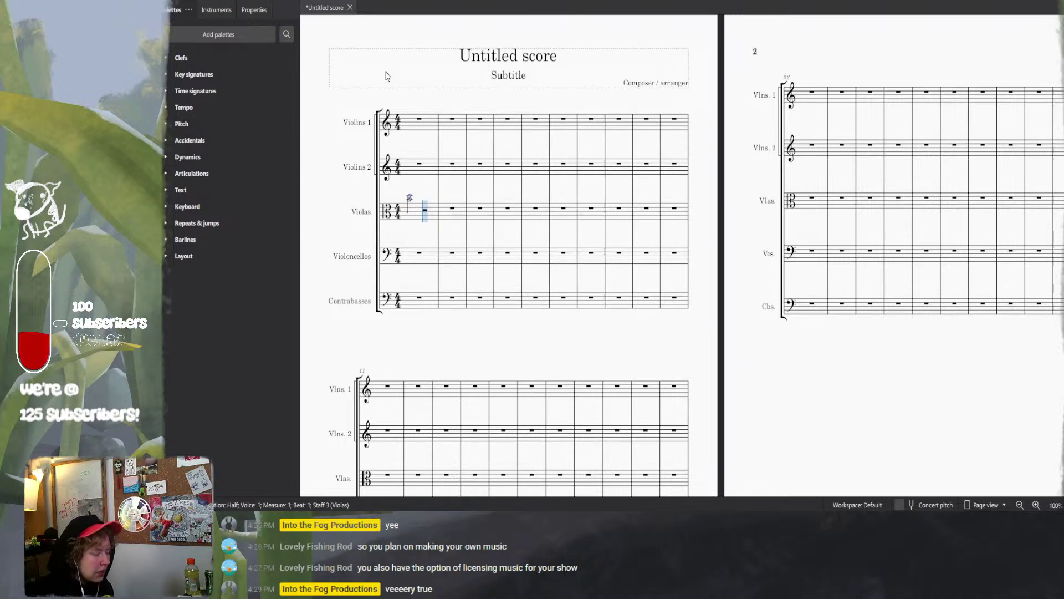
- Show the piano keyboard and delete the chords in measures 1 to 5 of the Violas
{"action": "key", "text": "p"}
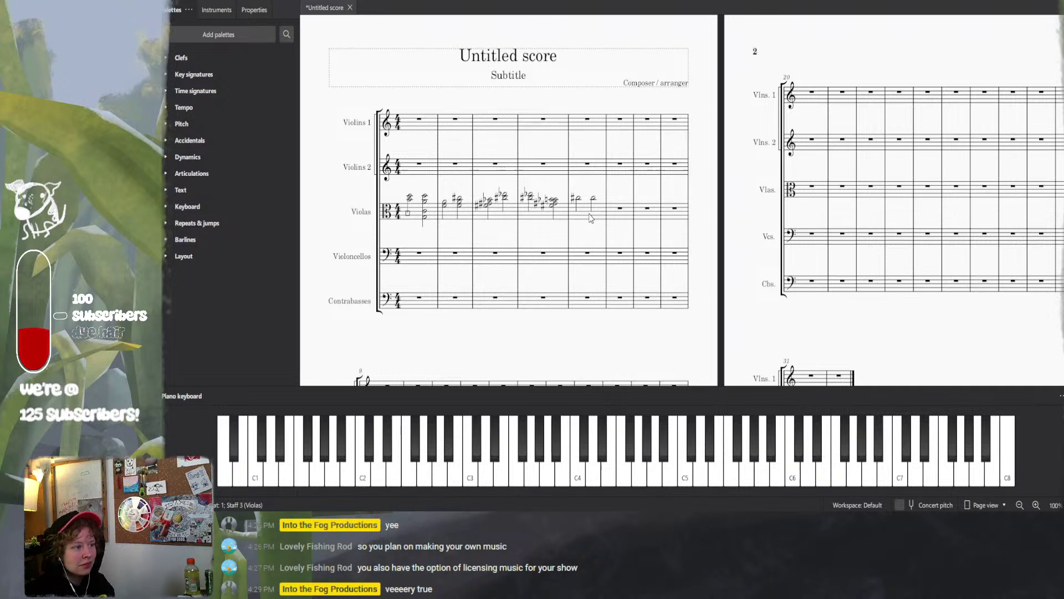
{"action": "left_click", "coordinate": [591, 218]}
{"action": "left_click", "coordinate": [408, 210]}
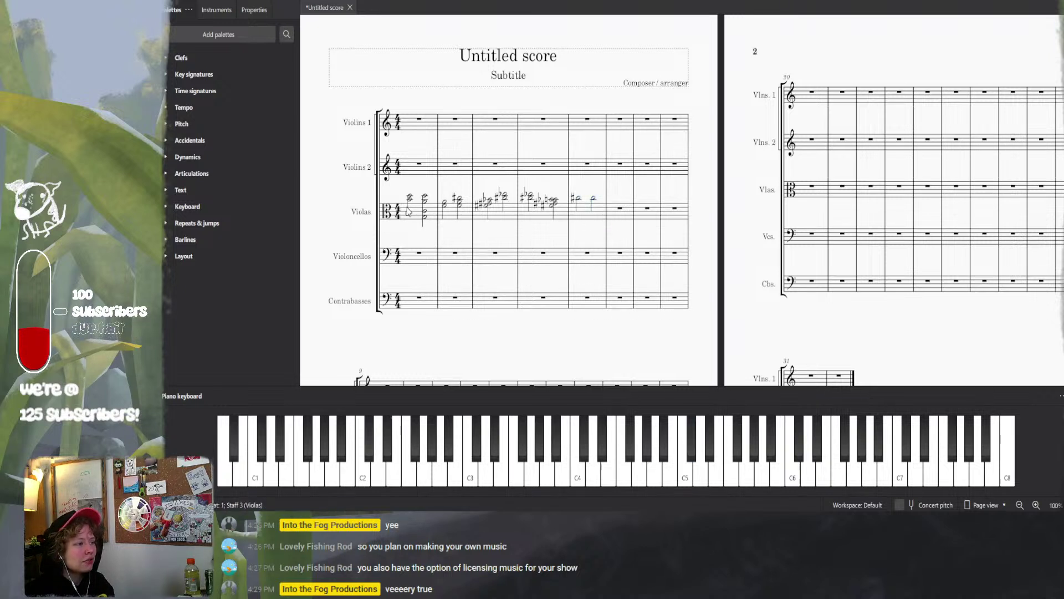
{"action": "left_click", "coordinate": [415, 214]}
{"action": "left_click", "coordinate": [598, 214], "text": "shift"}
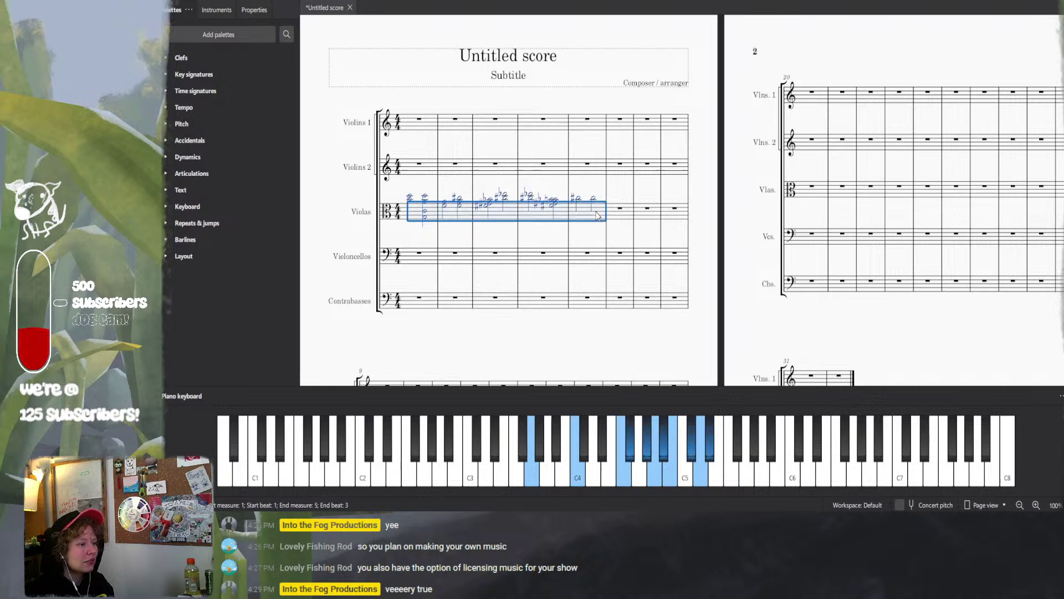
{"action": "key", "text": "Delete"}
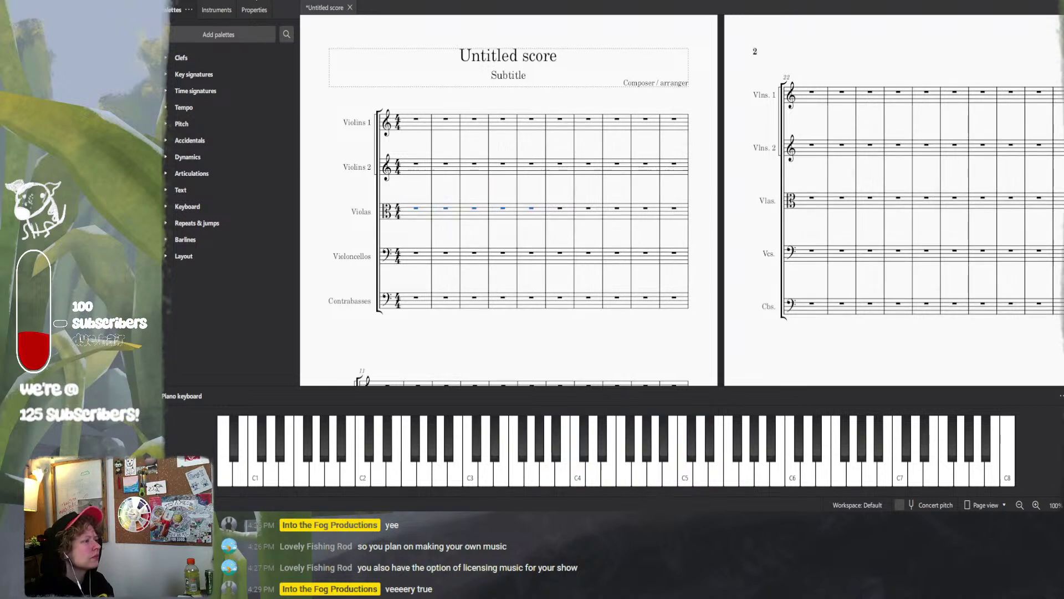
- Play in a run of eighth notes on the Violas from measure 1 into measure 4, and play back the score
{"action": "key", "text": "4"}
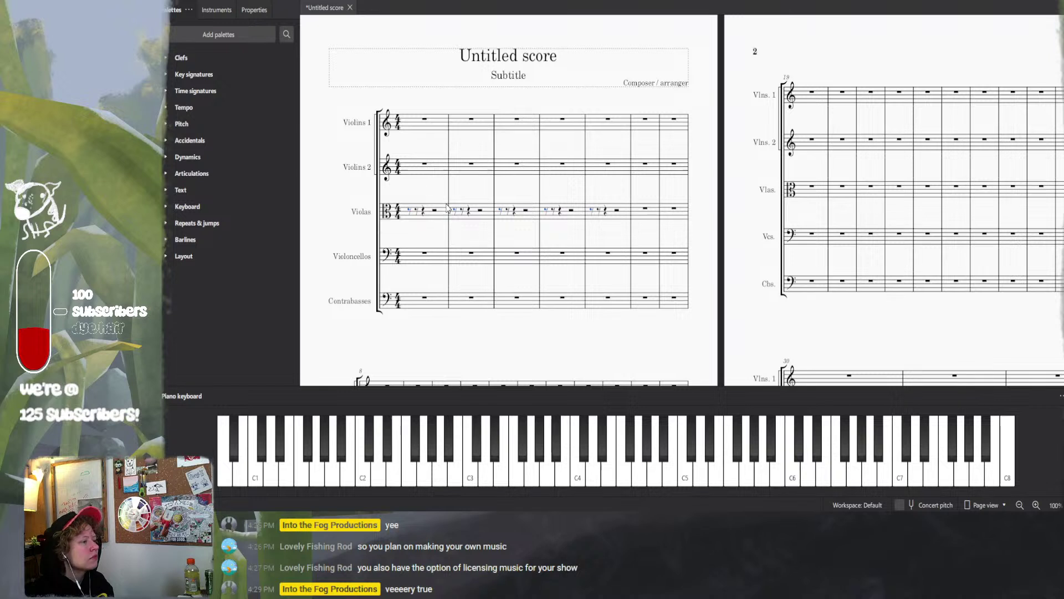
{"action": "left_click", "coordinate": [407, 213]}
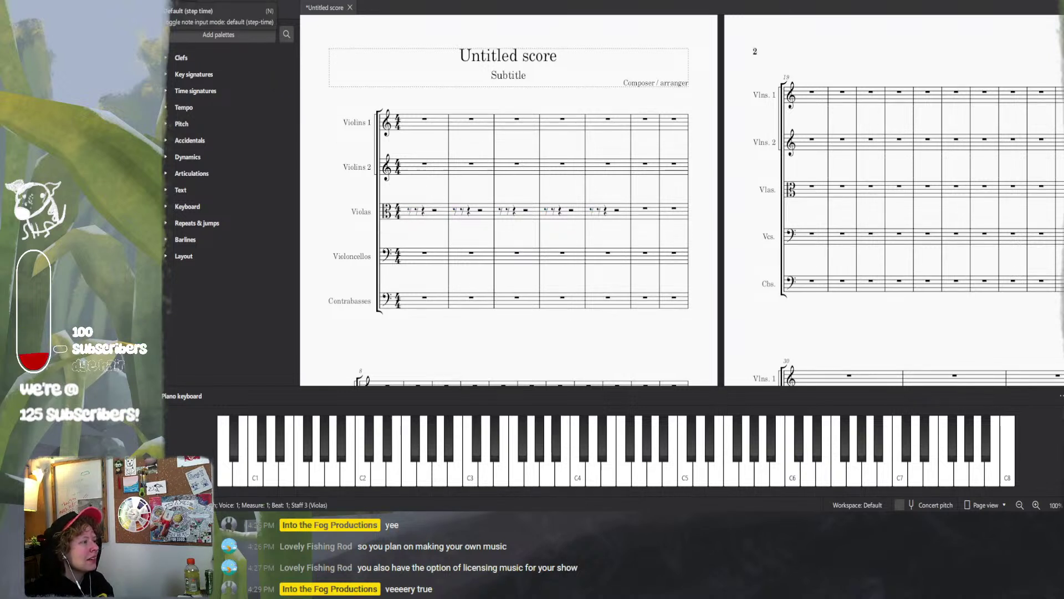
{"action": "key", "text": "n"}
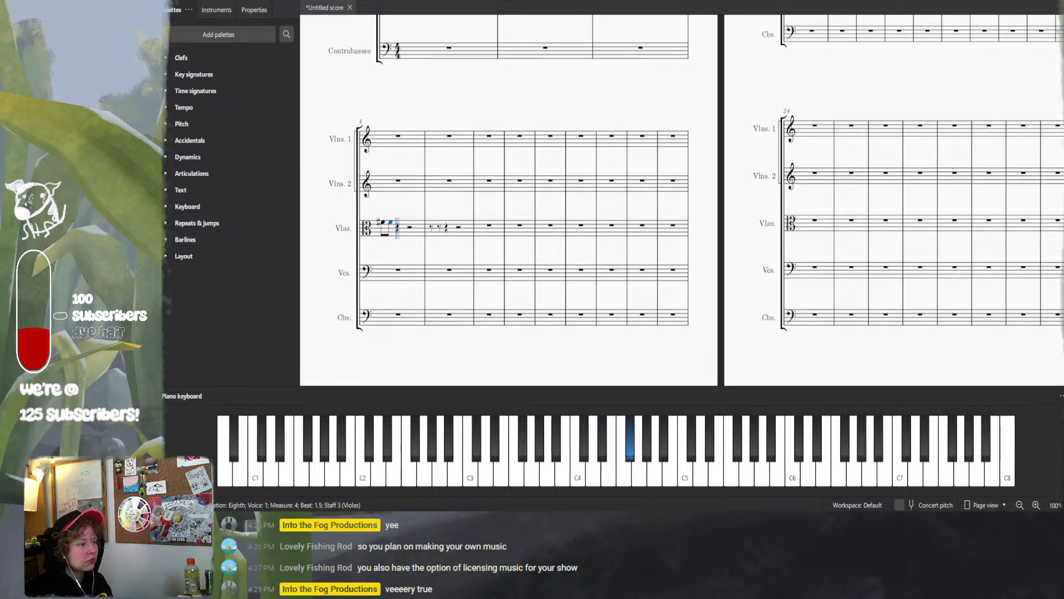
{"action": "scroll", "coordinate": [633, 182], "scroll_direction": "up", "scroll_amount": 4}
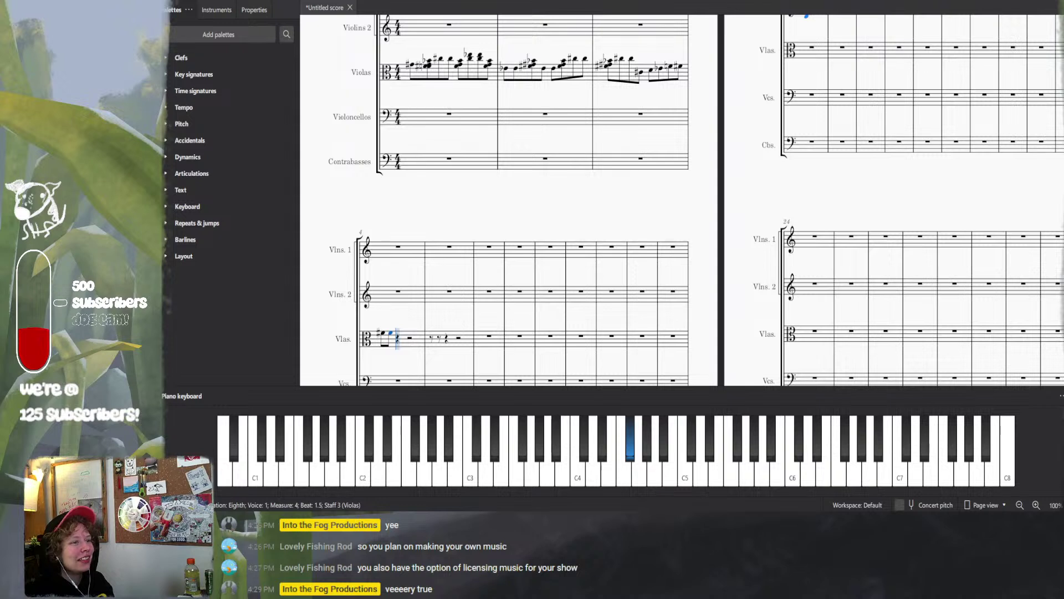
{"action": "key", "text": "space"}
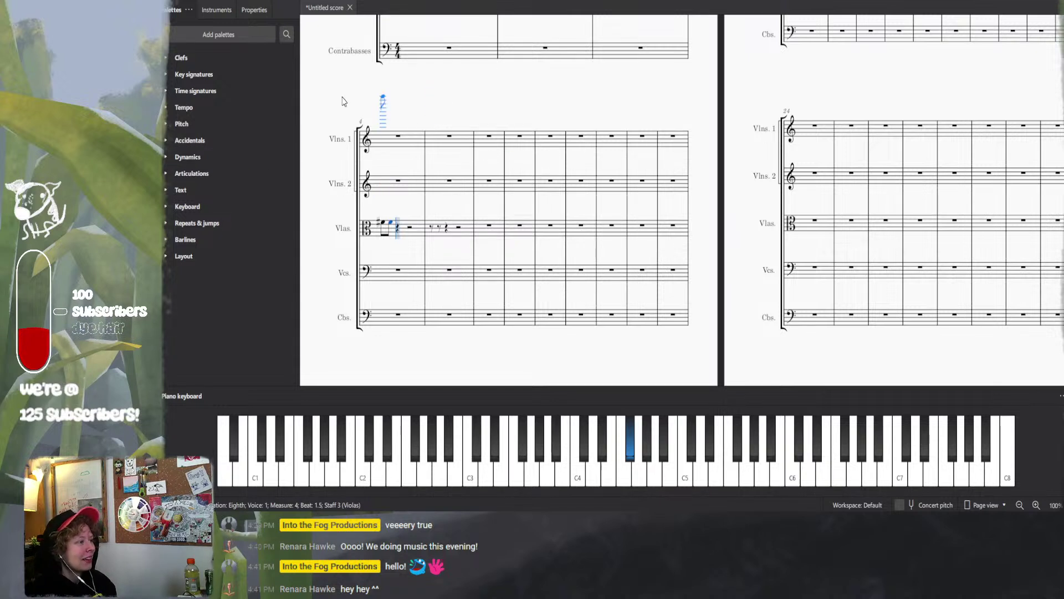
- Delete the eighth notes in measures 1 to 4 of the Violas and open the mixer
{"action": "scroll", "coordinate": [441, 244], "scroll_direction": "up", "scroll_amount": 2}
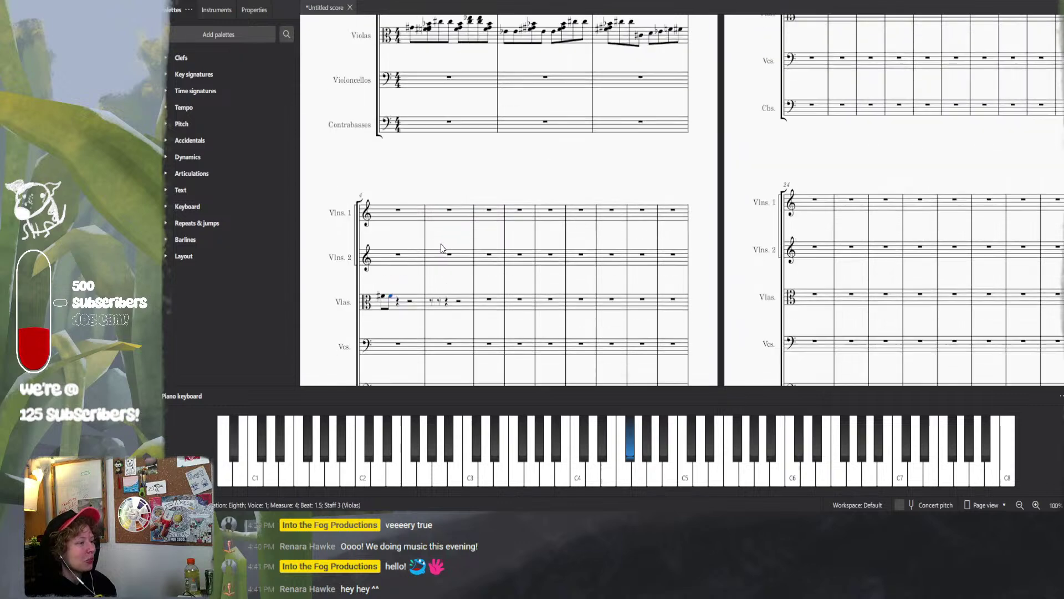
{"action": "left_click", "coordinate": [398, 265], "text": "shift"}
{"action": "scroll", "coordinate": [463, 186], "scroll_direction": "up", "scroll_amount": 10}
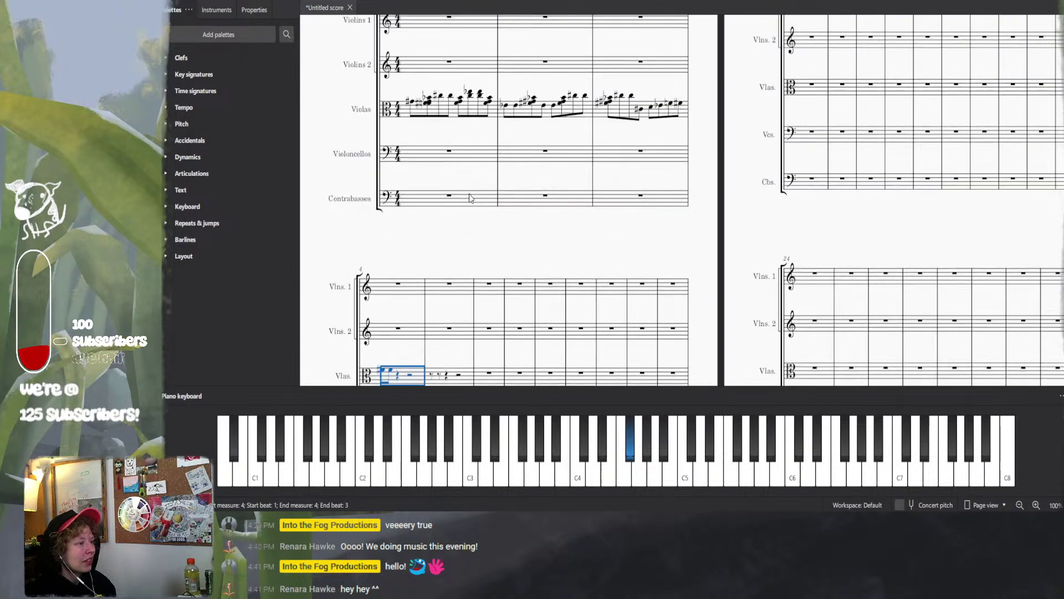
{"action": "left_click", "coordinate": [418, 189], "text": "shift"}
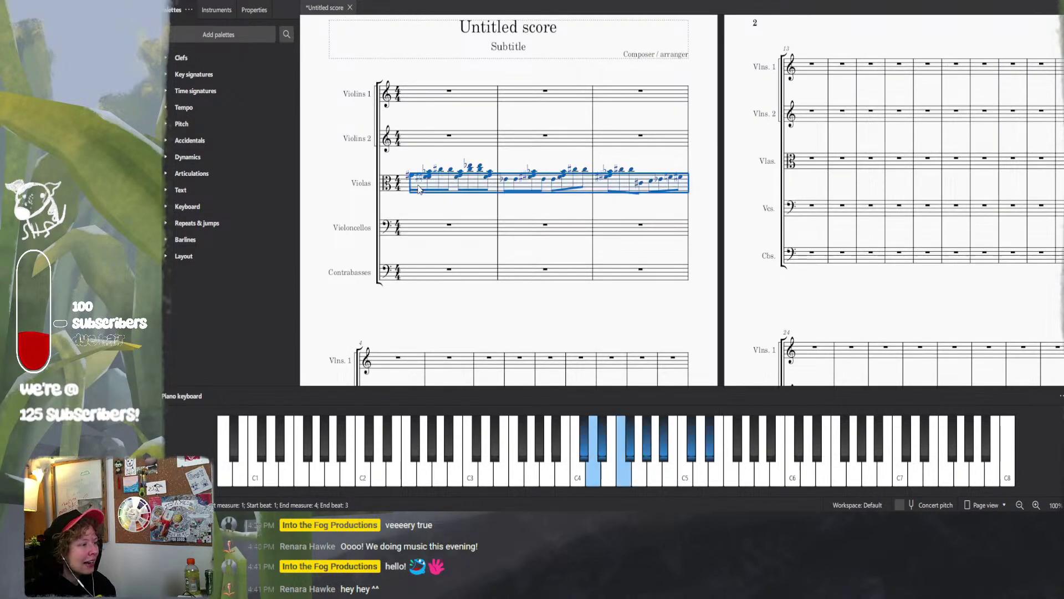
{"action": "key", "text": "Delete"}
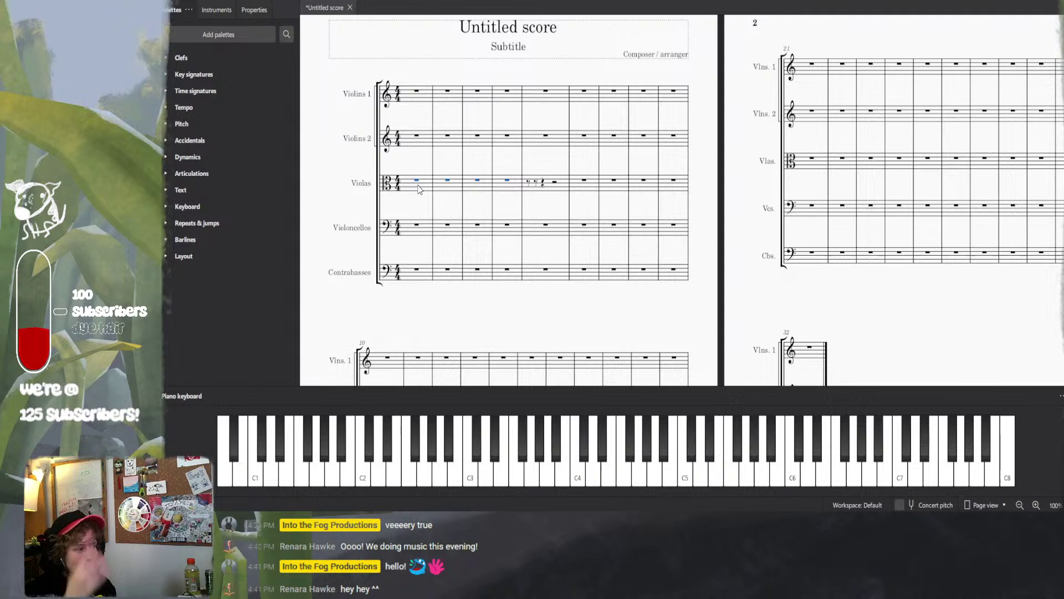
{"action": "key", "text": "F10"}
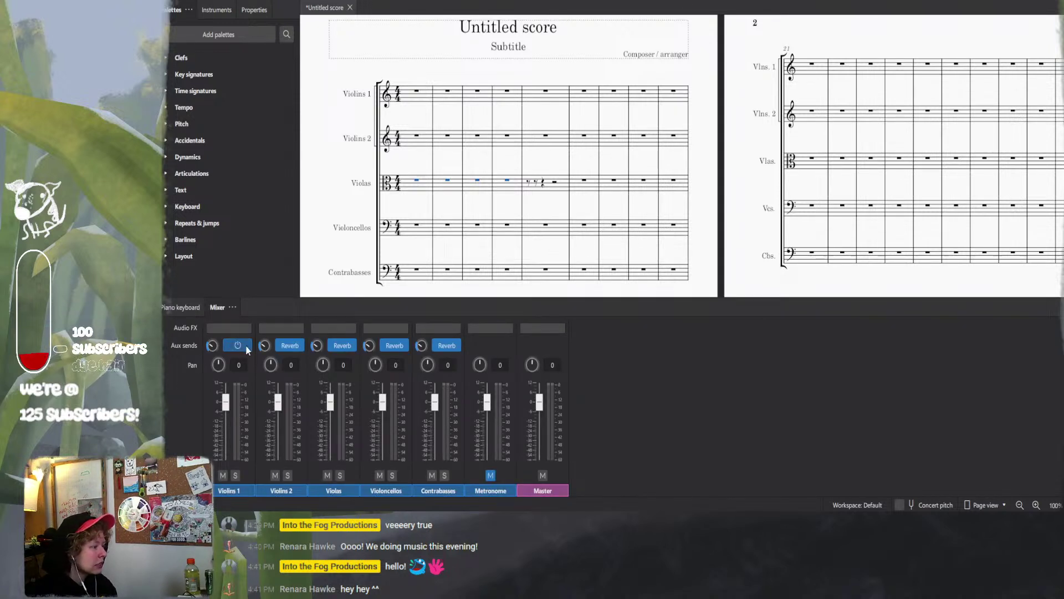
- Look through the audio effects available for the Violins 1 mixer channel, including the BABY Audio plug-ins
{"action": "left_click", "coordinate": [239, 329]}
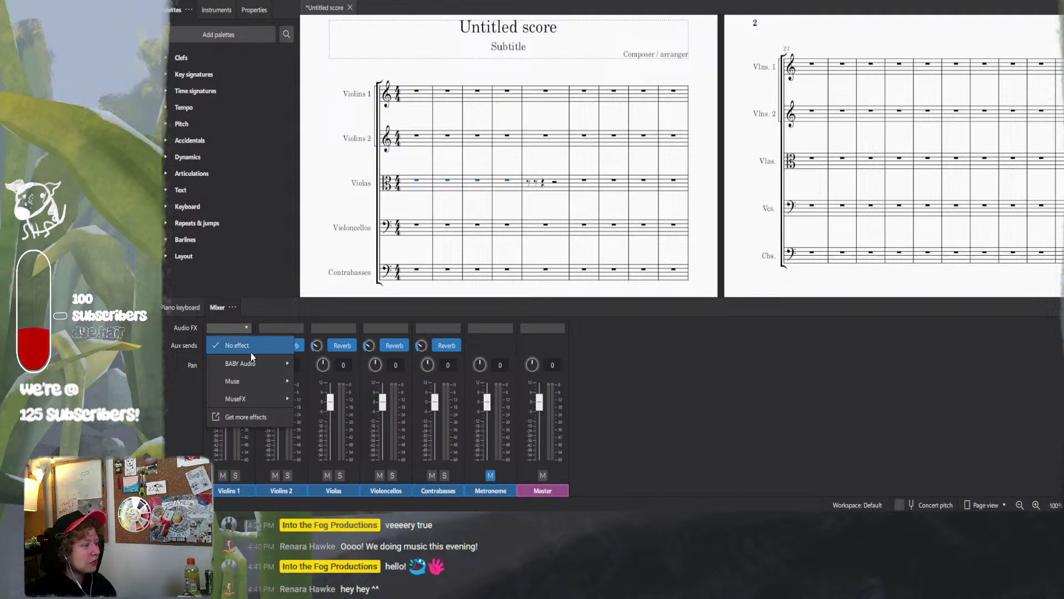
{"action": "mouse_move", "coordinate": [254, 361]}
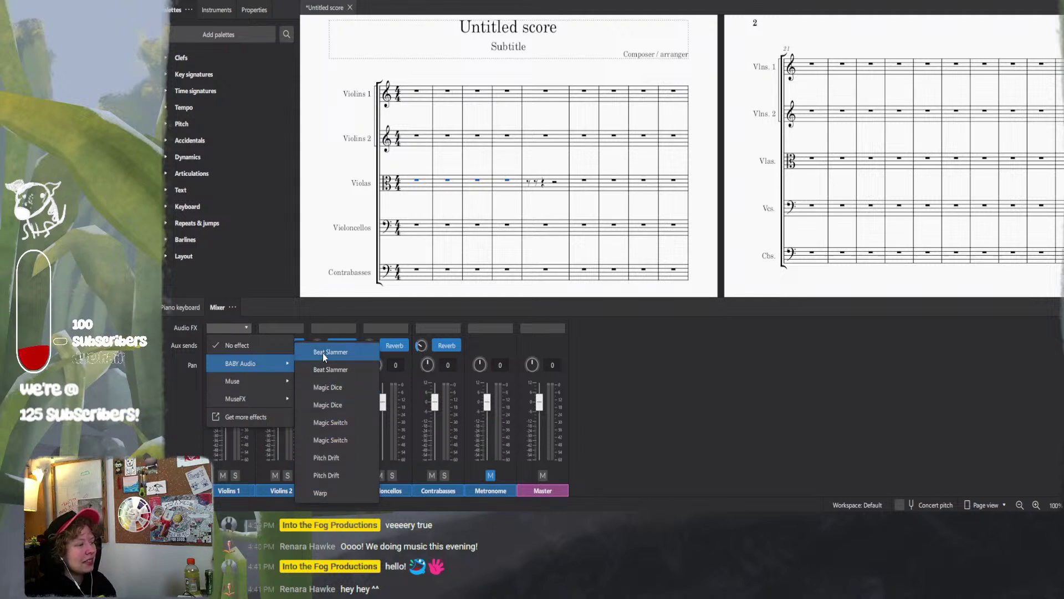
{"action": "mouse_move", "coordinate": [267, 396]}
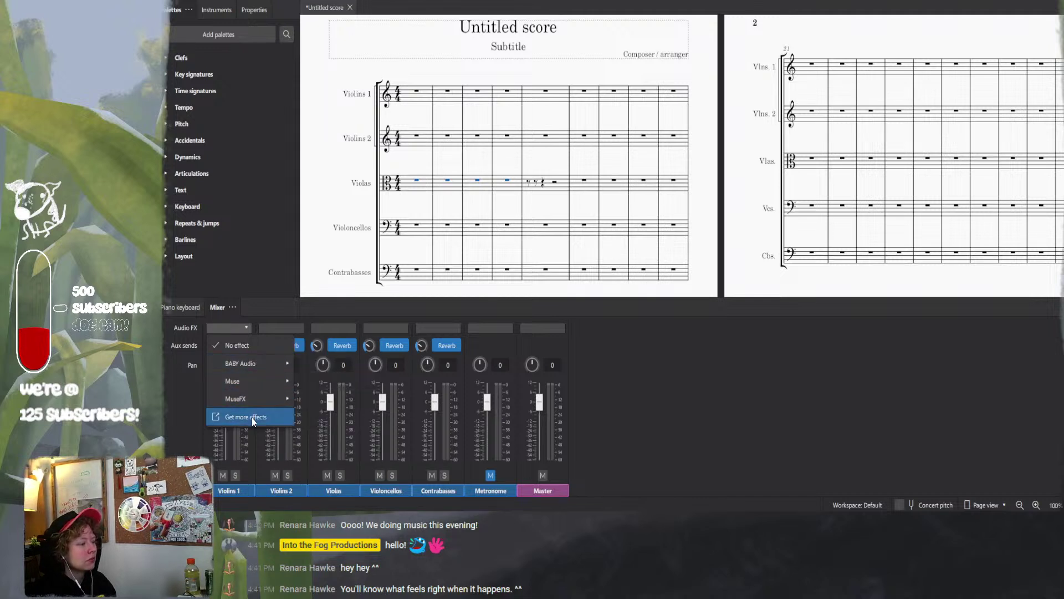
{"action": "left_click", "coordinate": [527, 376]}
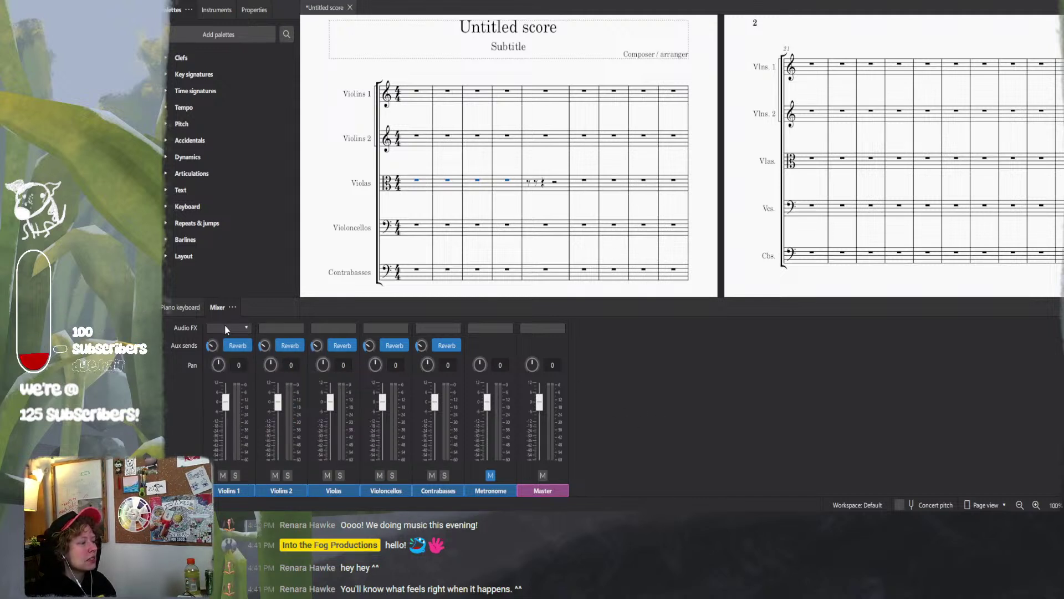
- Look through the playback sounds available for Violins 1 in the mixer, including the VST3 sounds
{"action": "scroll", "coordinate": [225, 328], "scroll_direction": "up", "scroll_amount": 2}
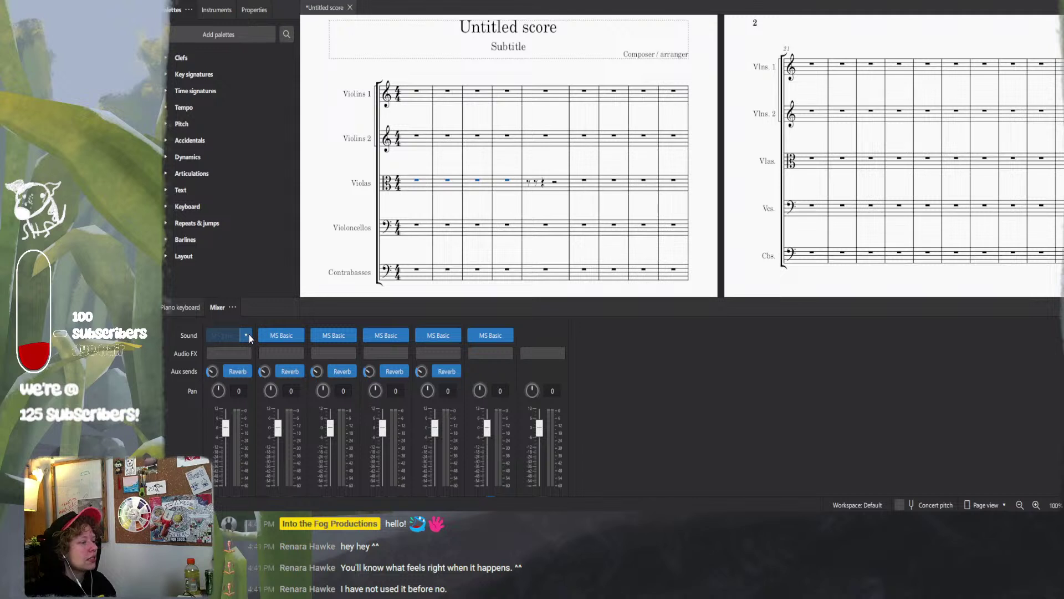
{"action": "left_click", "coordinate": [248, 335]}
{"action": "mouse_move", "coordinate": [394, 390]}
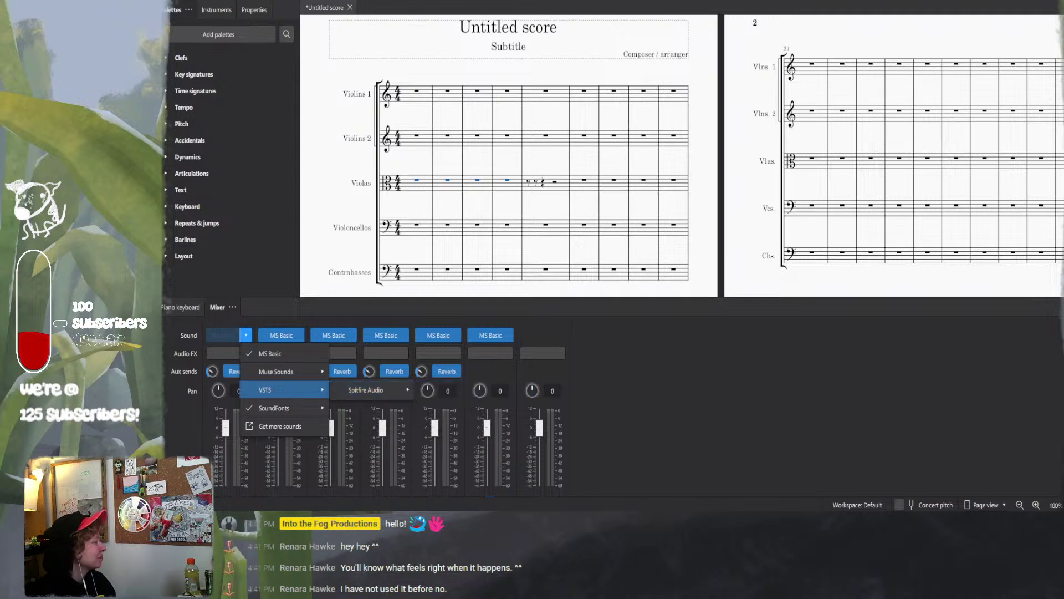
{"action": "key", "text": "Escape"}
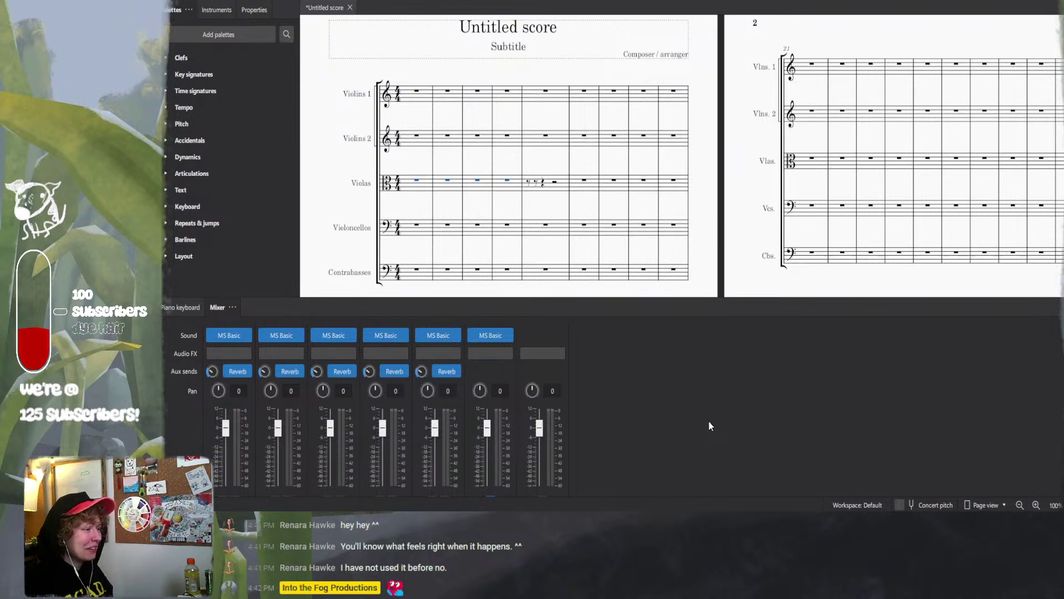
- Enter four eighth notes on the Violas across beats 1 and 2 of measure 1, starting with a chord
{"action": "left_click", "coordinate": [481, 188]}
{"action": "left_click", "coordinate": [448, 187]}
{"action": "left_click", "coordinate": [420, 189]}
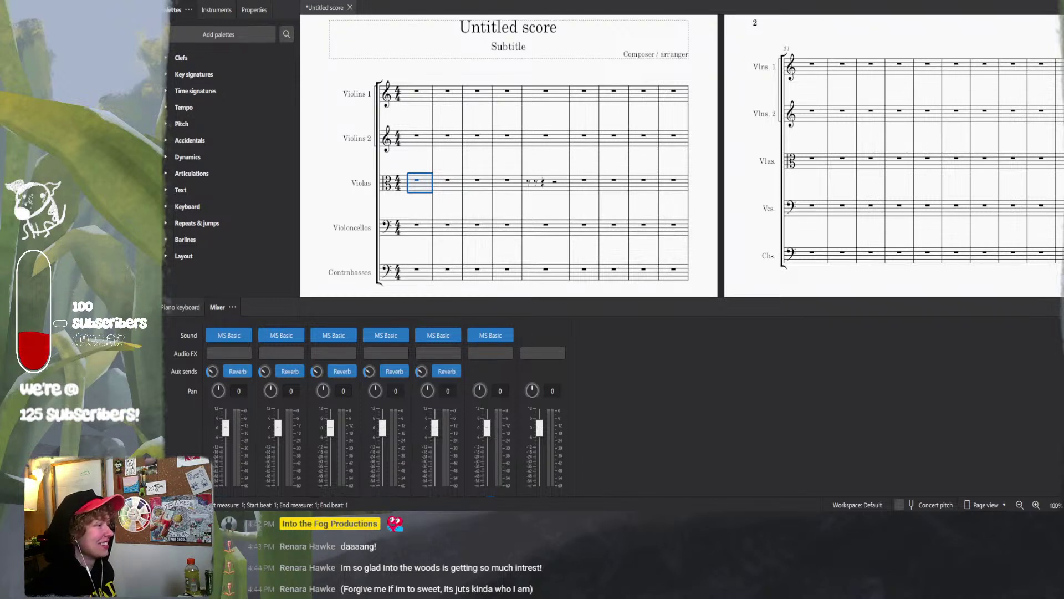
{"action": "key", "text": "5"}
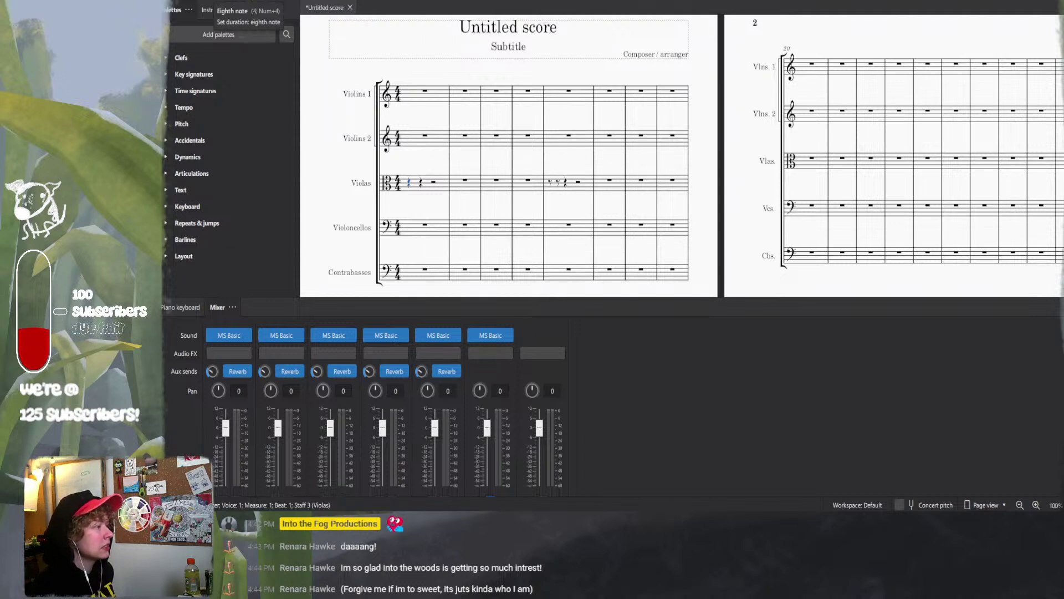
{"action": "left_click", "coordinate": [248, 1]}
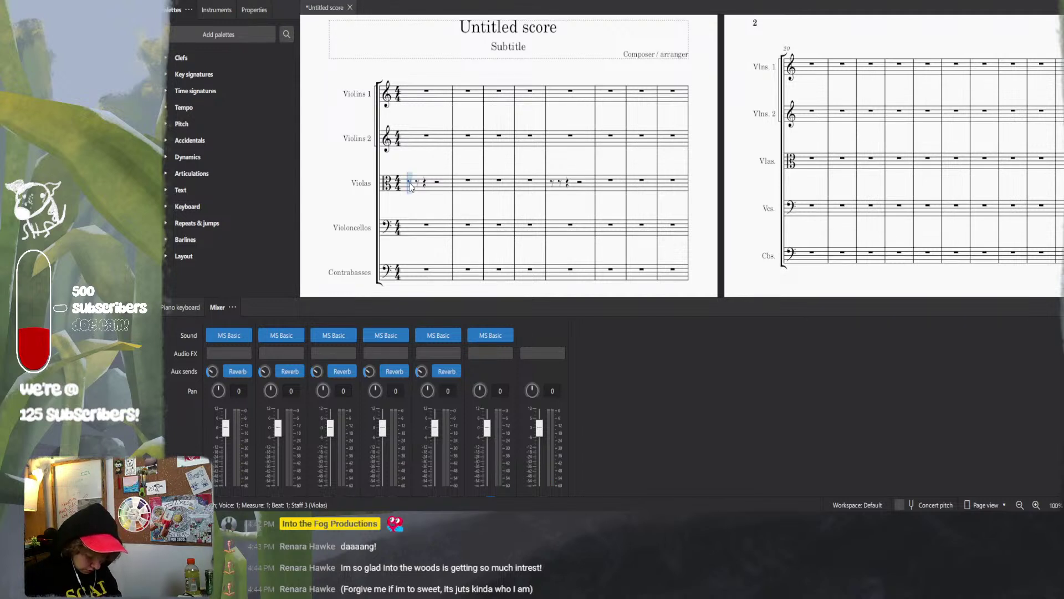
{"action": "key", "text": "a"}
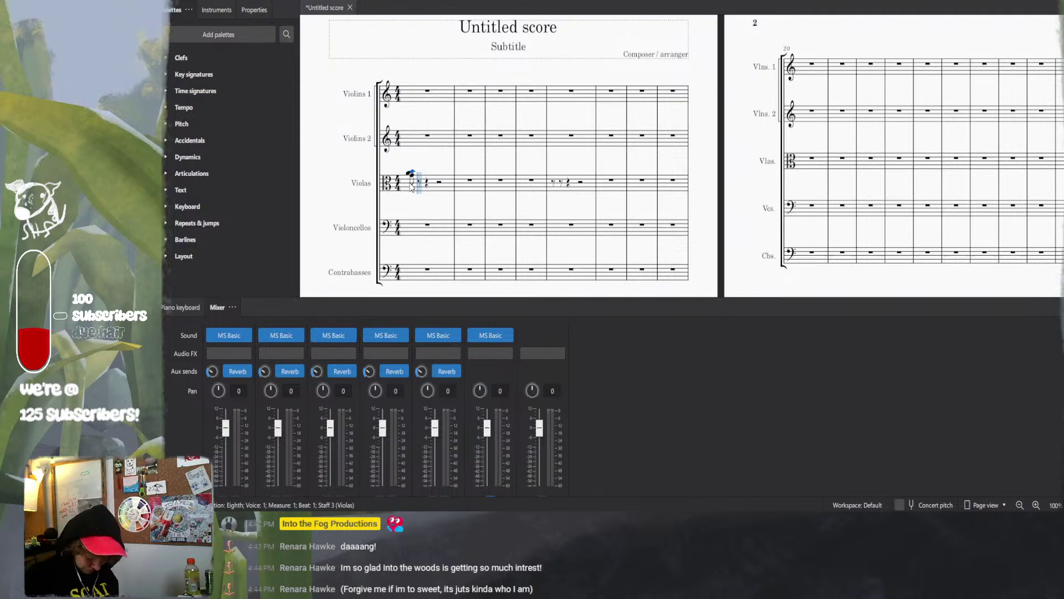
{"action": "key", "text": "a"}
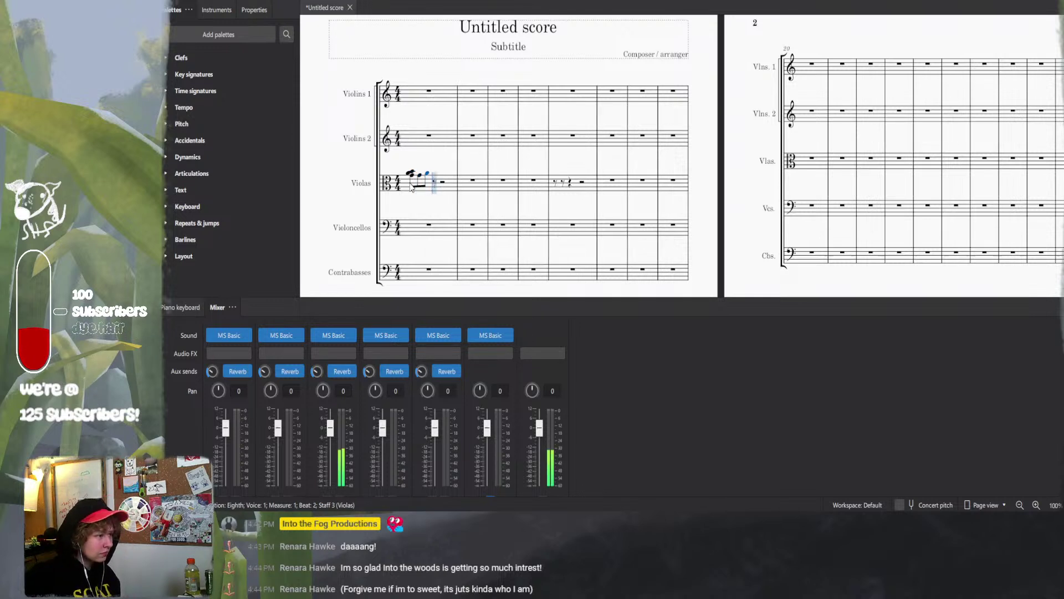
{"action": "key", "text": "b"}
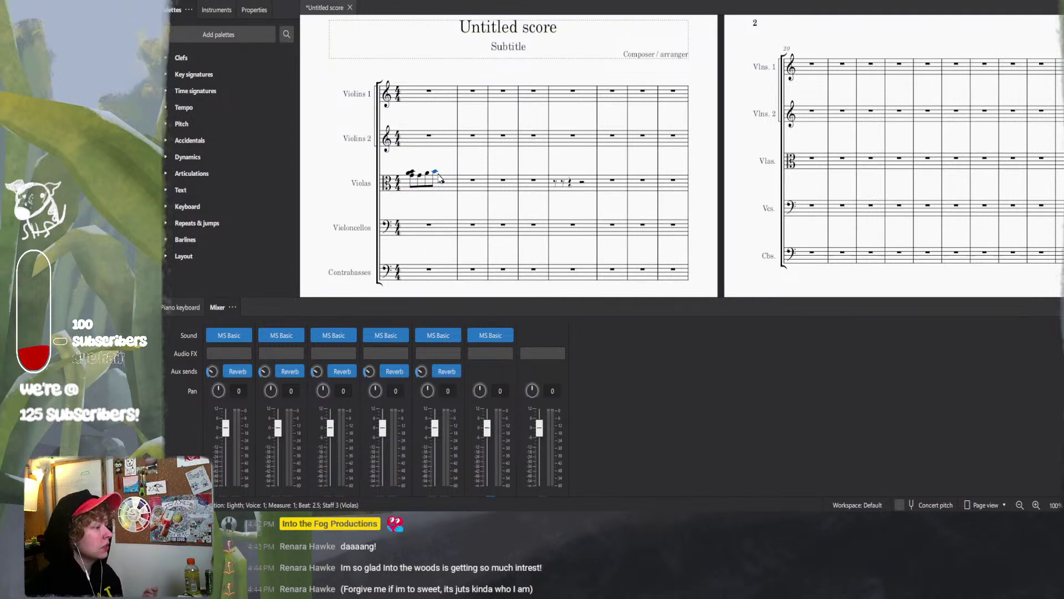
- Delete the eighth-note chord on beat 1 of measure 1 of the Violas
{"action": "left_click_drag", "start_coordinate": [415, 179], "coordinate": [420, 181]}
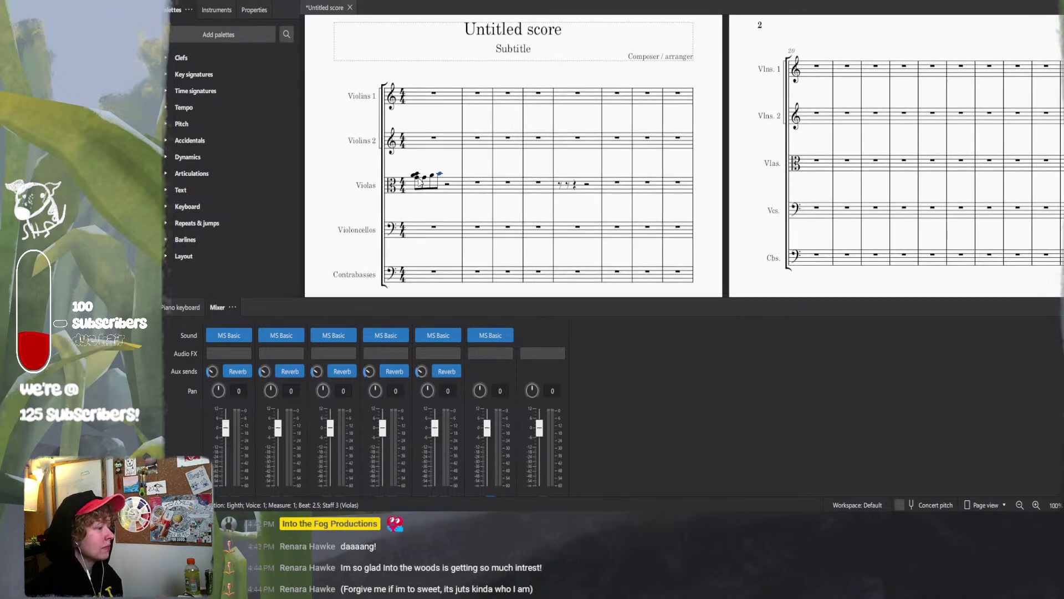
{"action": "left_click", "coordinate": [417, 175]}
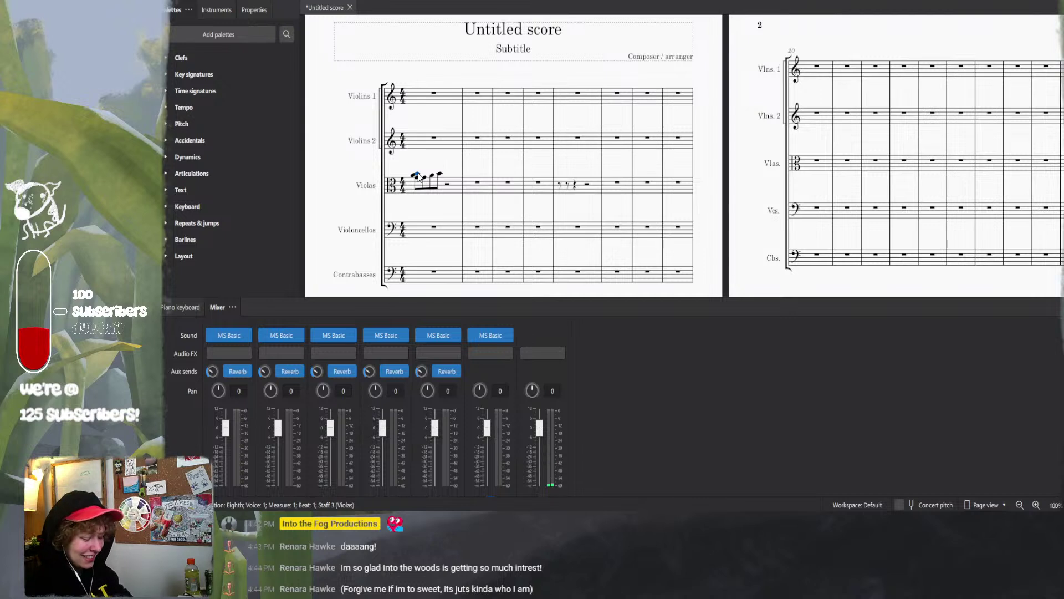
{"action": "key", "text": "Delete"}
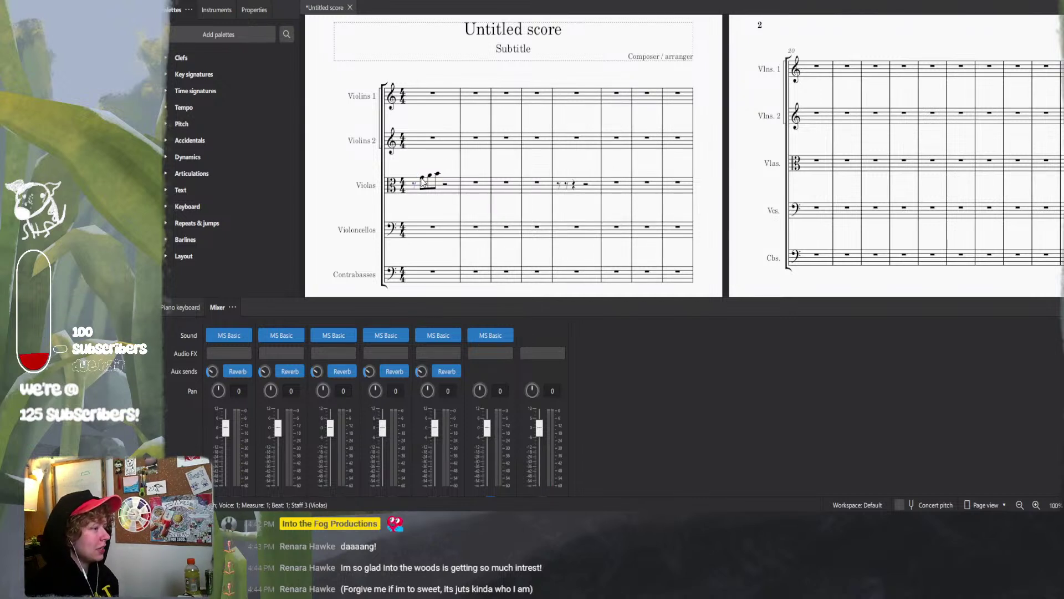
- Try applying a triplet to the three remaining eighth notes in measure 1 of the Violas, and undo it
{"action": "left_click", "coordinate": [422, 179]}
{"action": "left_click", "coordinate": [438, 176], "text": "shift"}
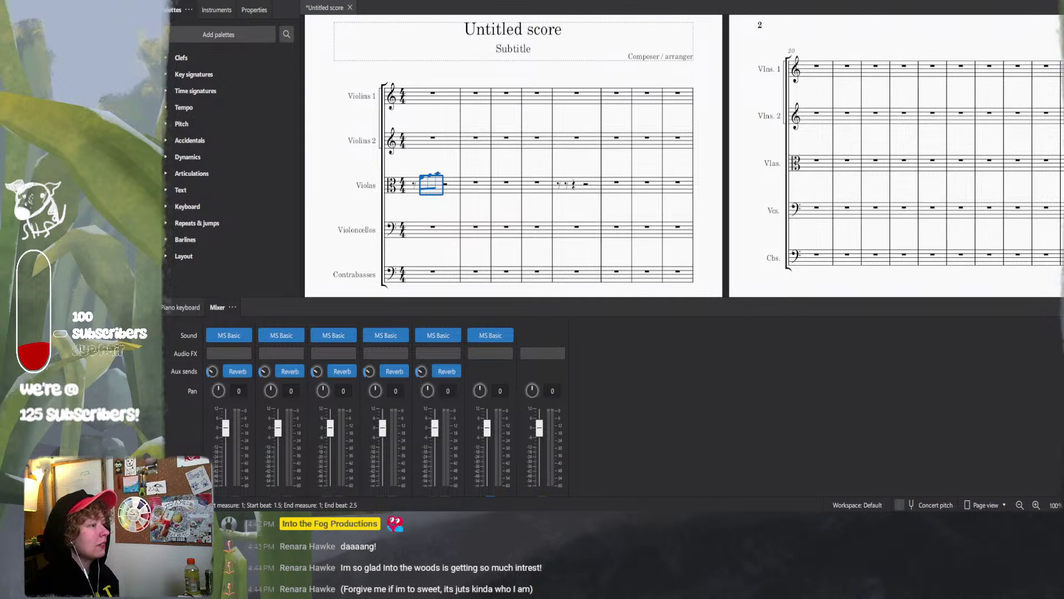
{"action": "left_click", "coordinate": [555, 2]}
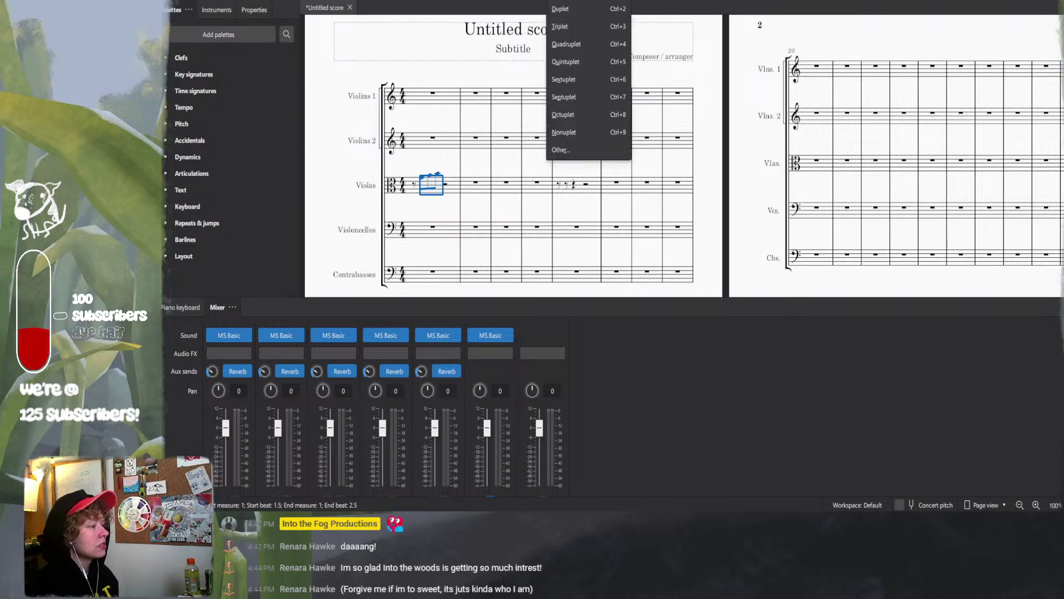
{"action": "left_click", "coordinate": [558, 31]}
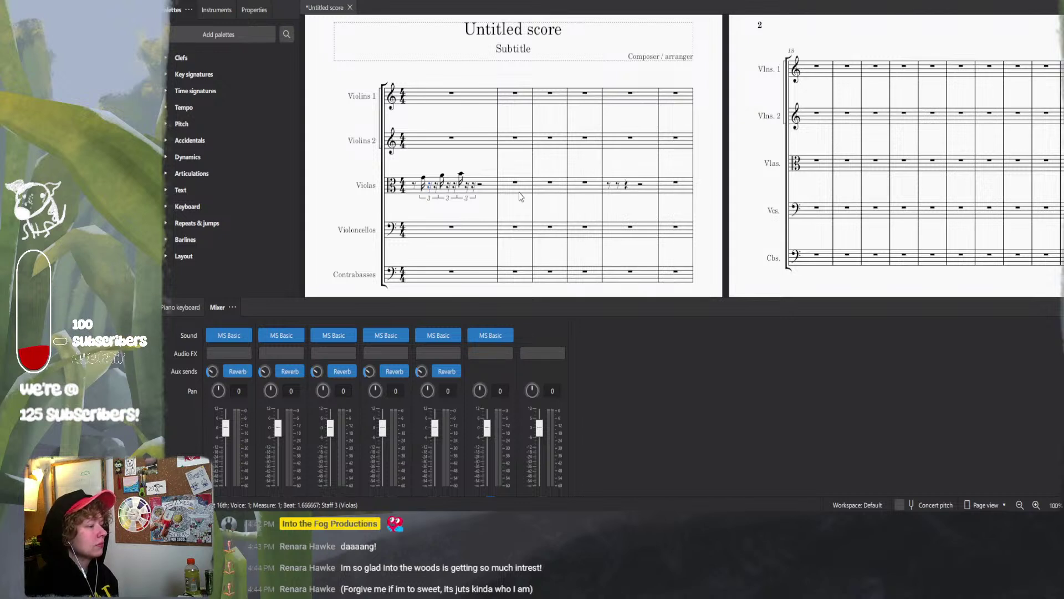
{"action": "key", "text": "ctrl+z"}
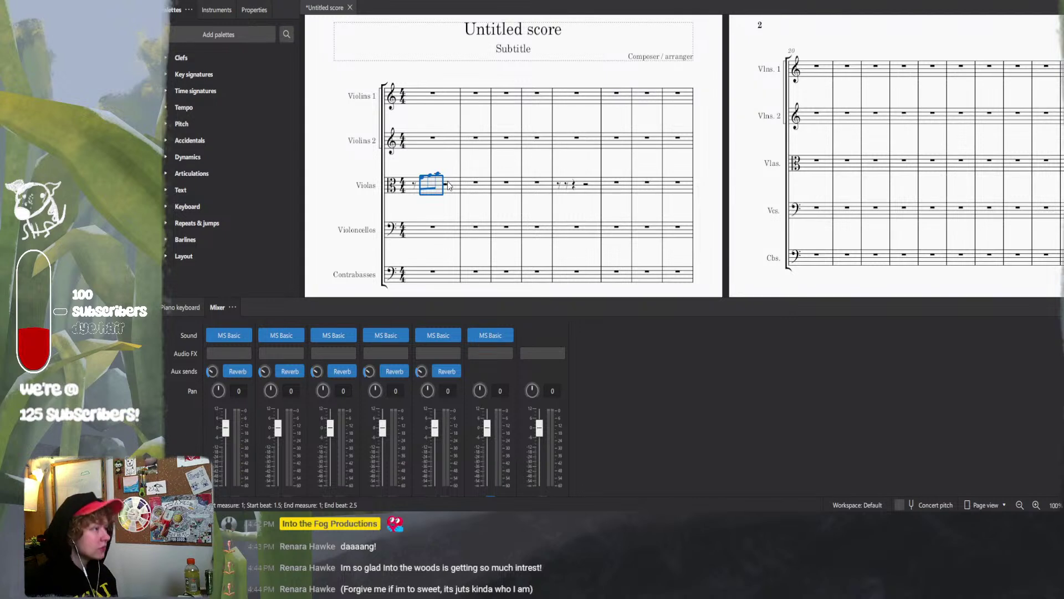
- Make the first note in measure 1 of the Violas a quarter note and convert it into a triplet
{"action": "key", "text": "ctrl+y"}
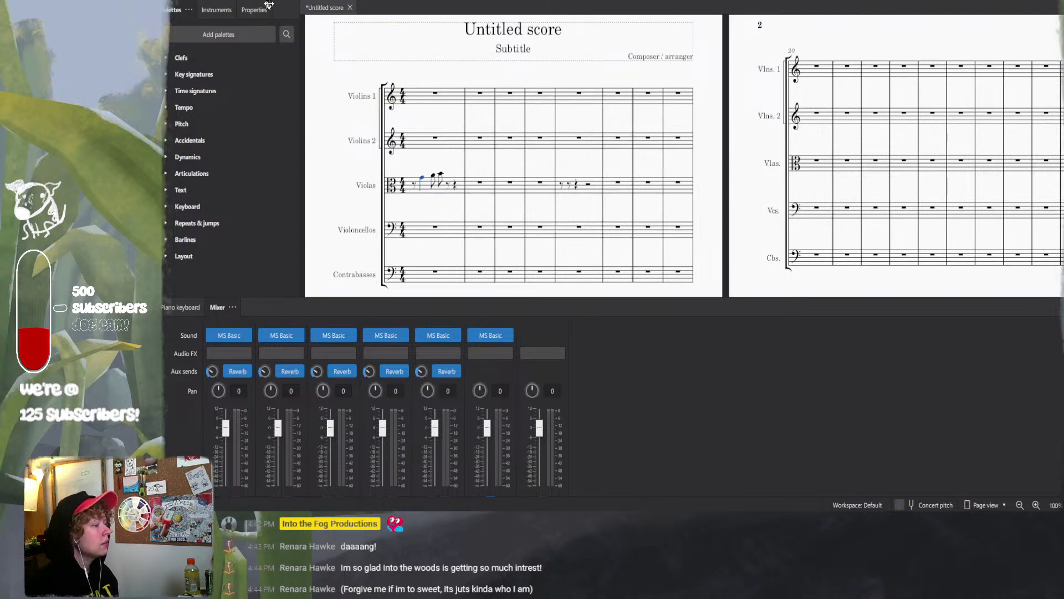
{"action": "left_click", "coordinate": [433, 176]}
{"action": "left_click", "coordinate": [422, 179]}
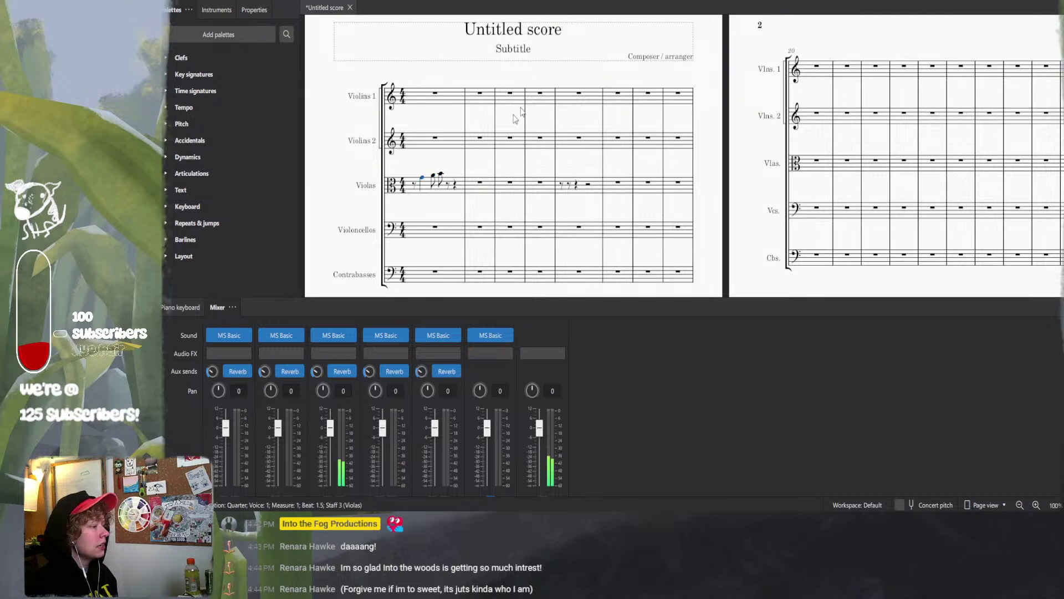
{"action": "left_click", "coordinate": [560, 1]}
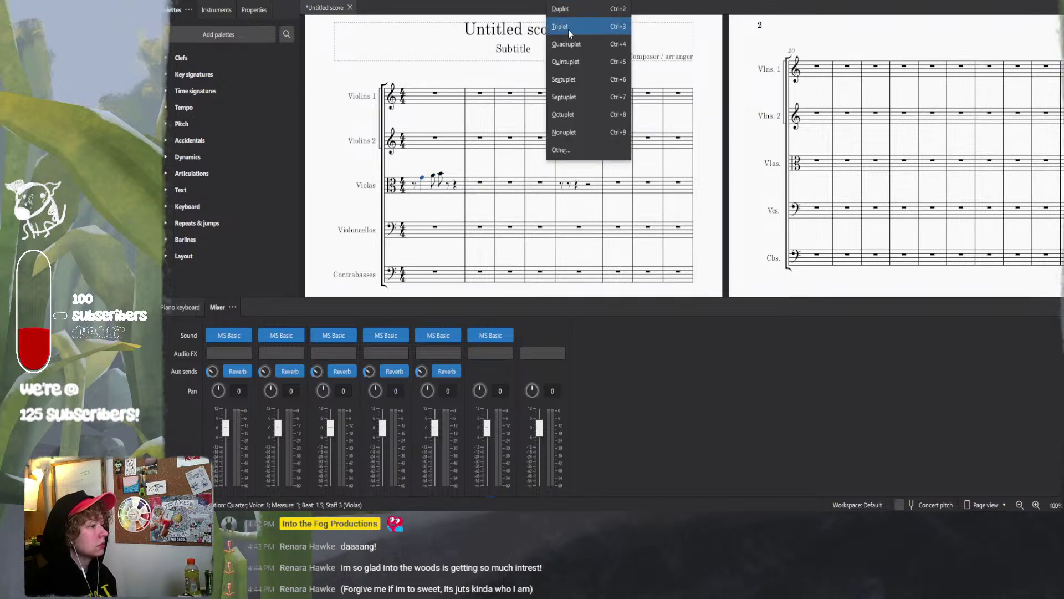
{"action": "left_click", "coordinate": [569, 28]}
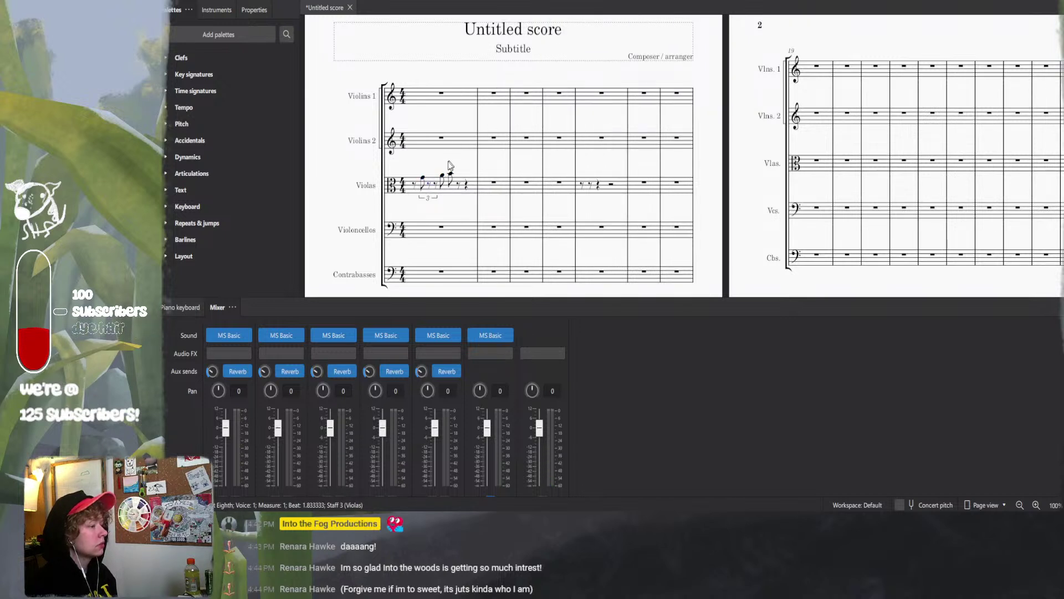
- Fill the two rests of the Violas triplet in measure 1 with the eighth notes A and B
{"action": "left_click", "coordinate": [424, 181]}
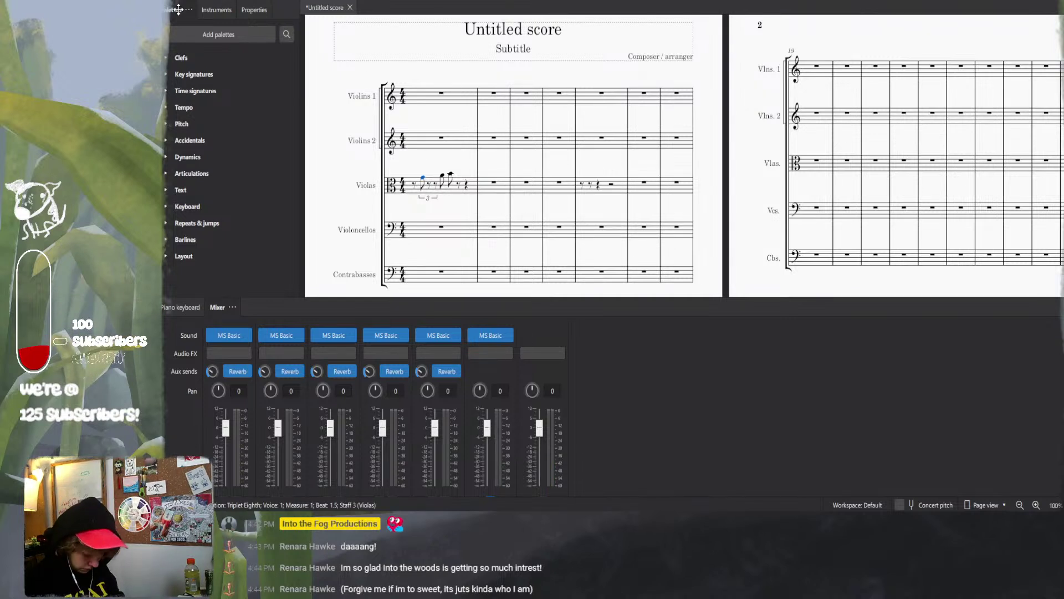
{"action": "key", "text": "n"}
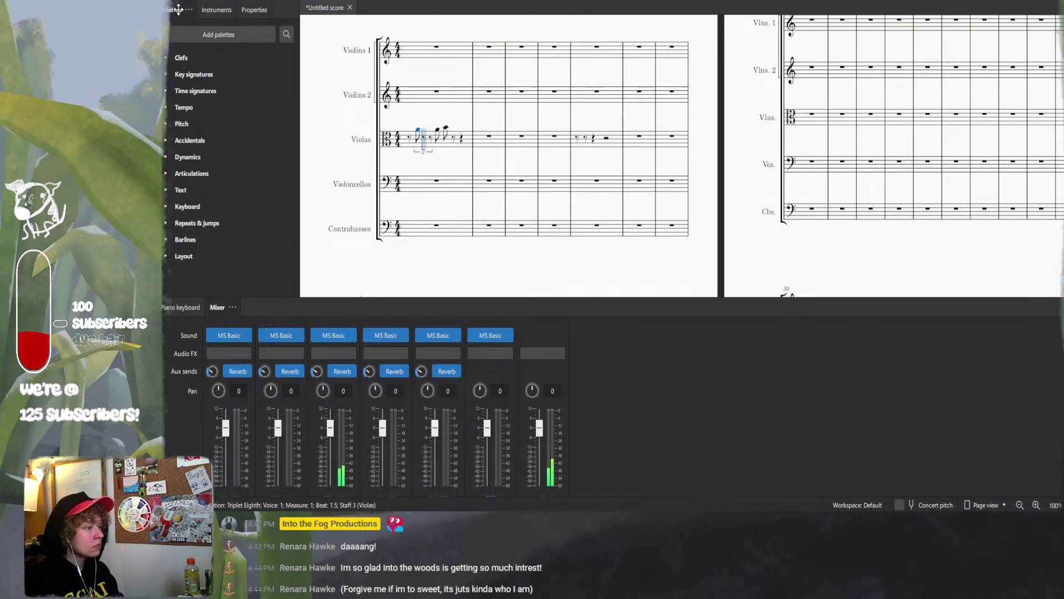
{"action": "key", "text": "a"}
{"action": "key", "text": "b"}
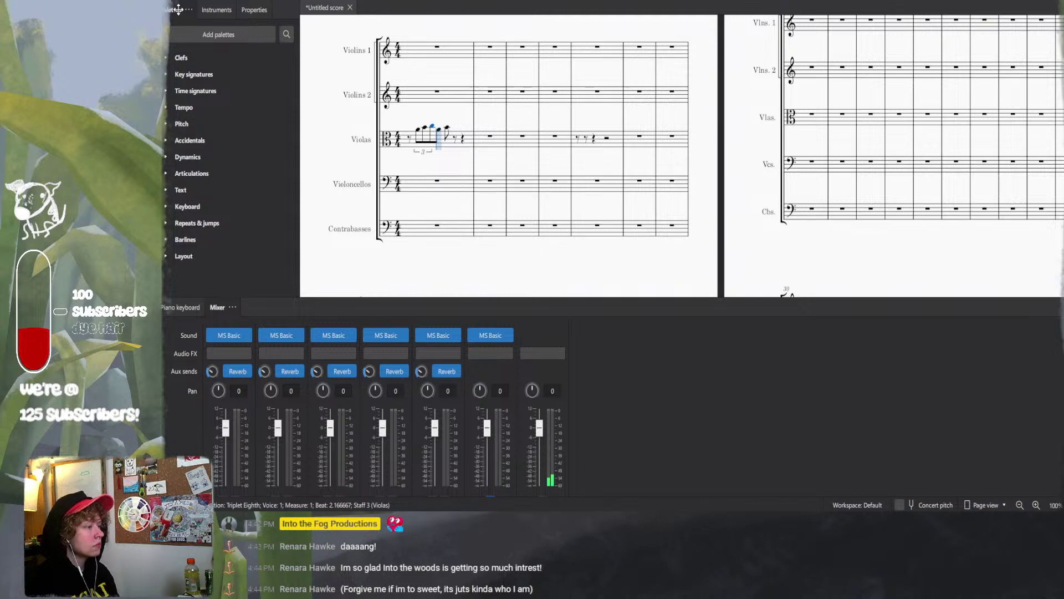
{"action": "key", "text": "Escape"}
{"action": "key", "text": "Escape"}
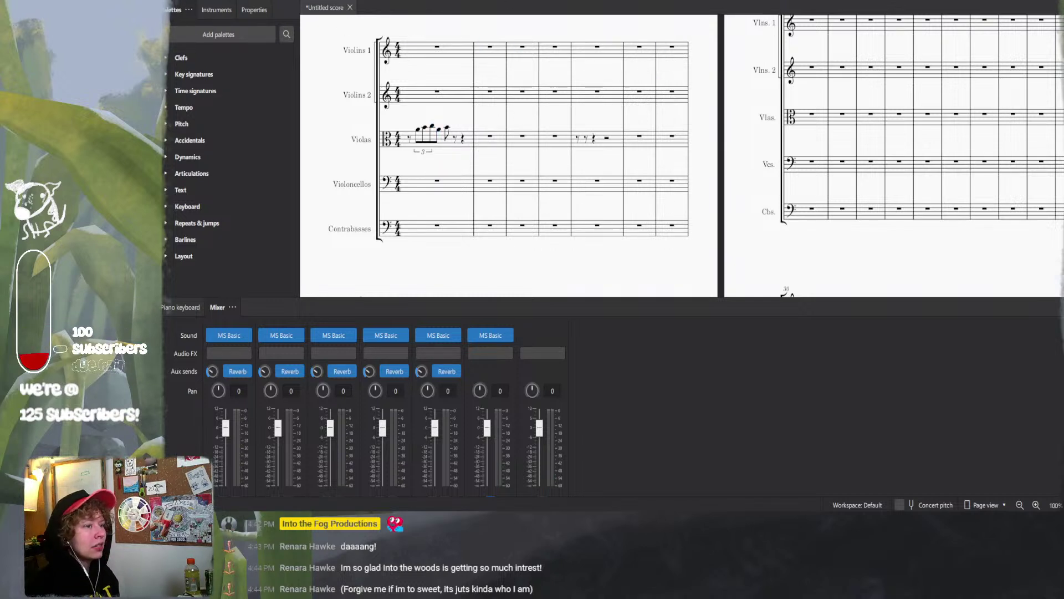
- Play back the triplet passage from the start of the score and delete the contents of measure 1 of the Violas
{"action": "key", "text": "space"}
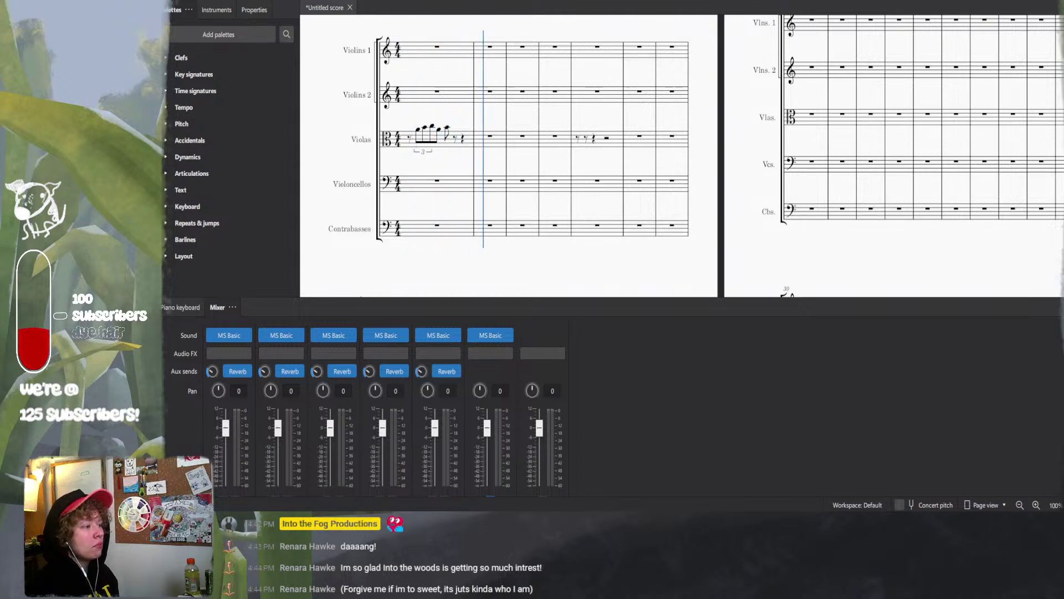
{"action": "key", "text": "Home"}
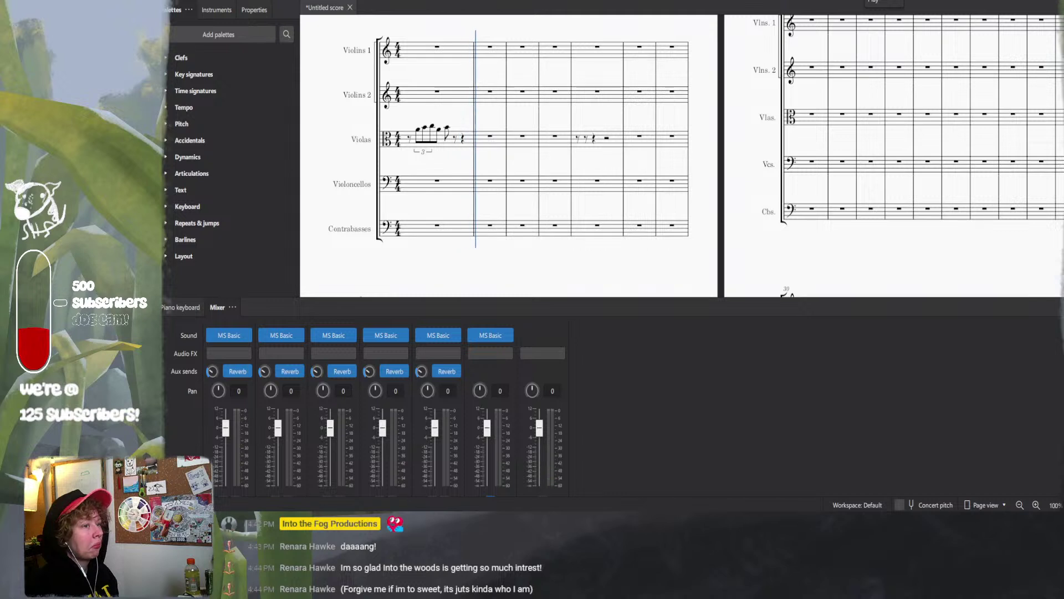
{"action": "key", "text": "space"}
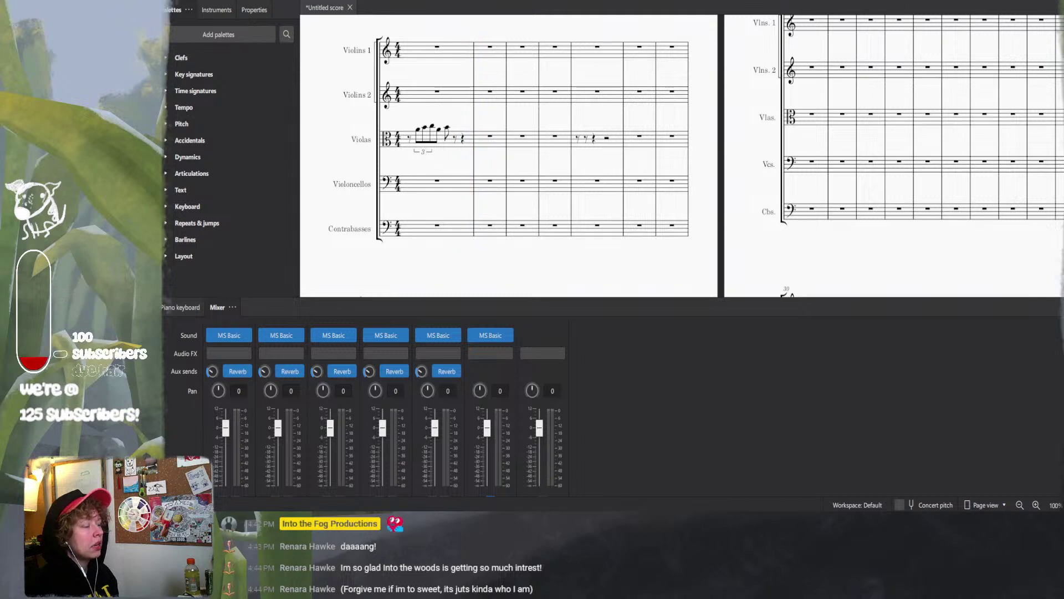
{"action": "left_click", "coordinate": [406, 142]}
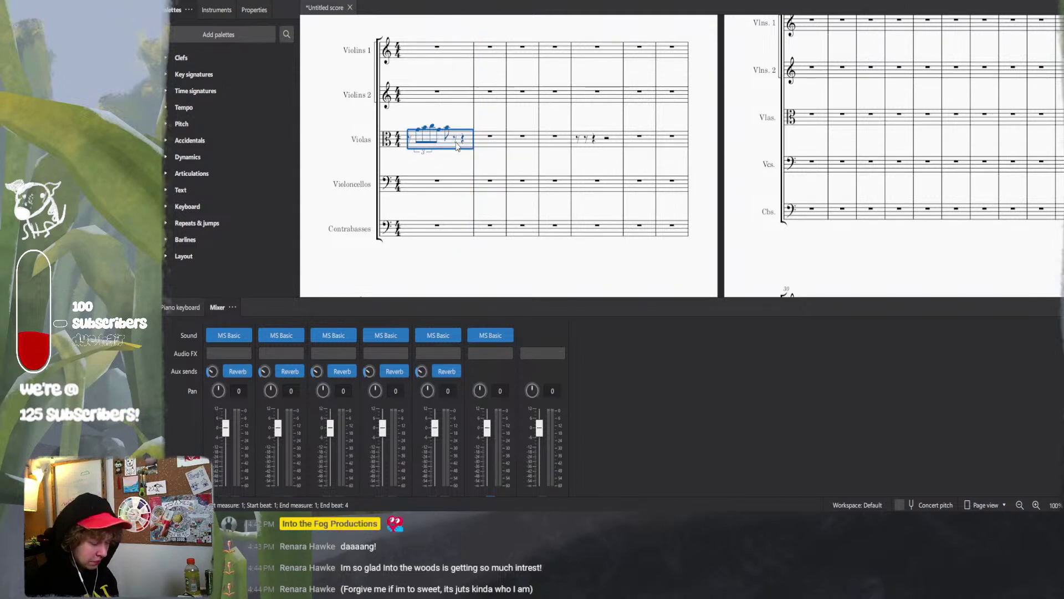
{"action": "key", "text": "Delete"}
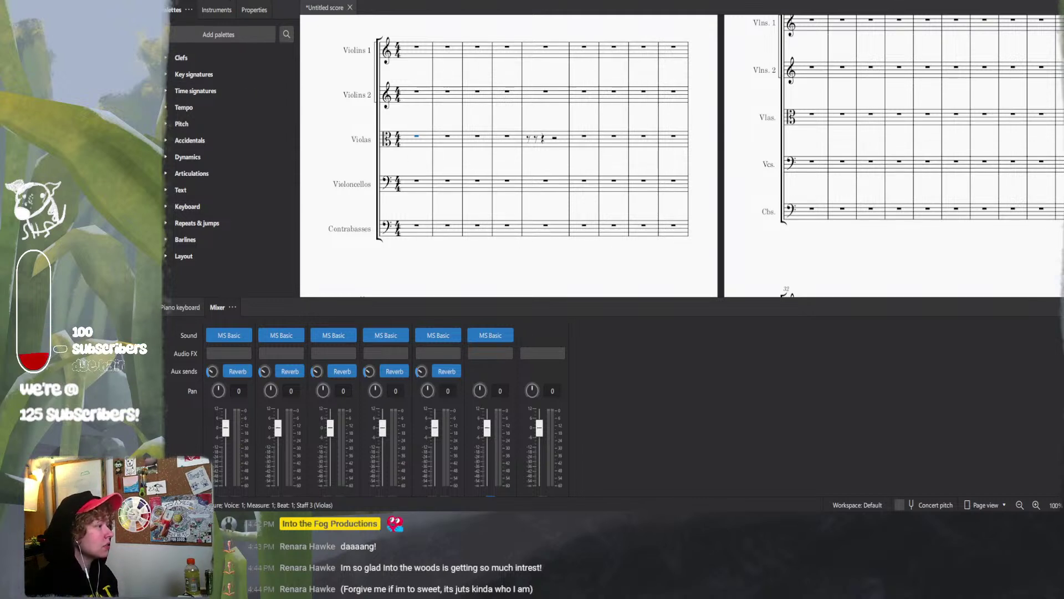
- Try lengthening the quarter rest in measure 5 of the Violas to a half and a dotted half
{"action": "left_click", "coordinate": [418, 182]}
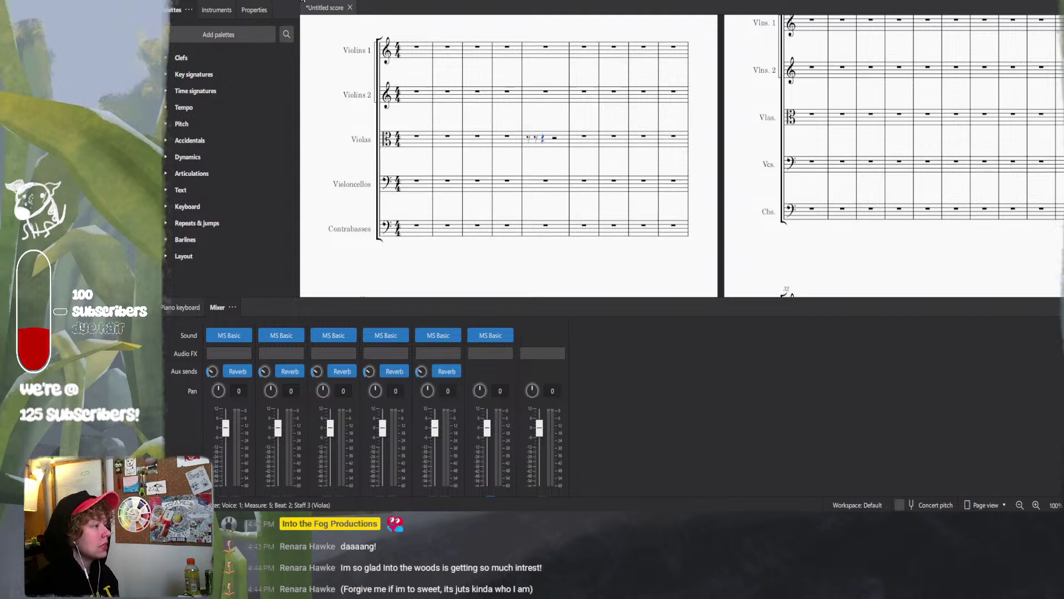
{"action": "key", "text": "7"}
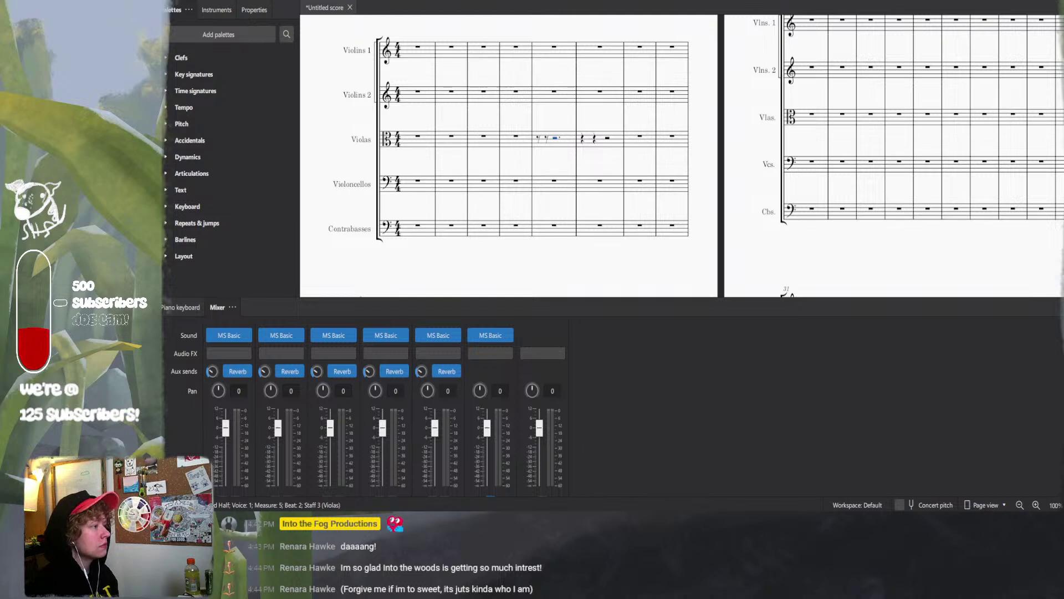
{"action": "key", "text": "5"}
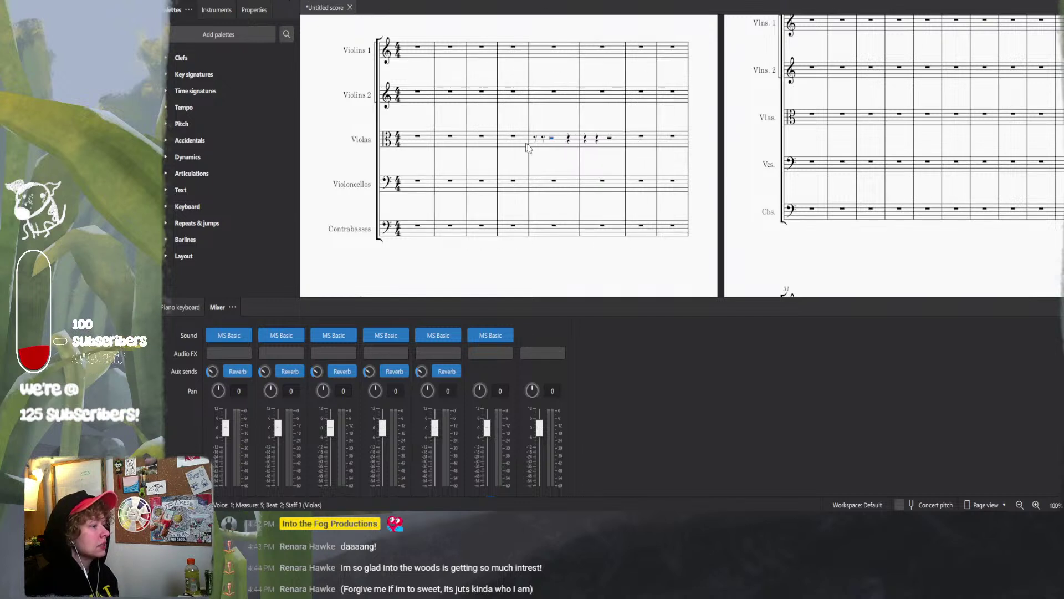
{"action": "key", "text": "period"}
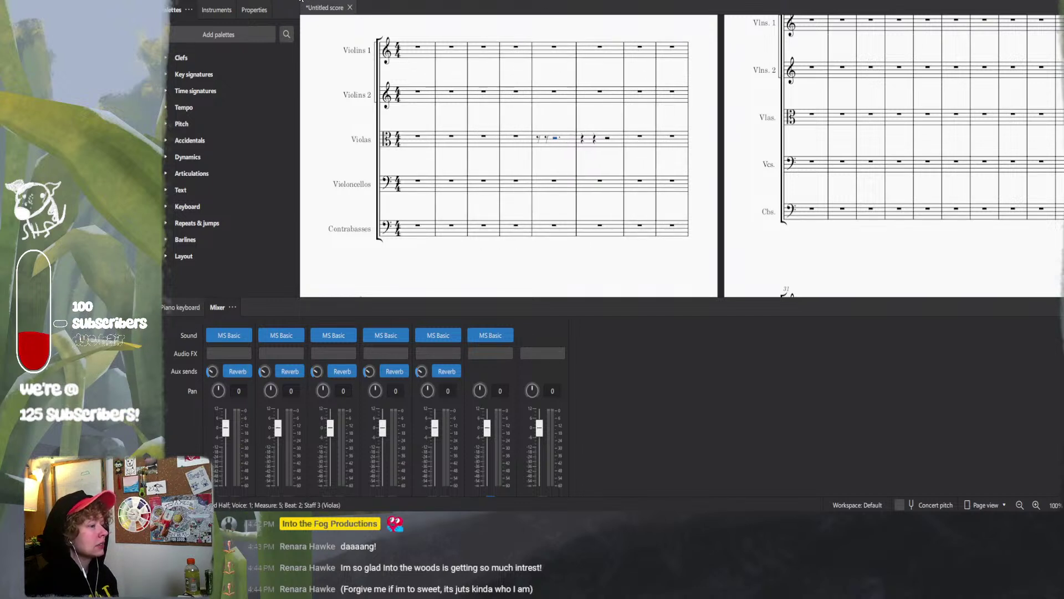
- Merge the leftover split rests in measures 5 to 7 of the Violas into single whole rests
{"action": "left_click", "coordinate": [542, 145]}
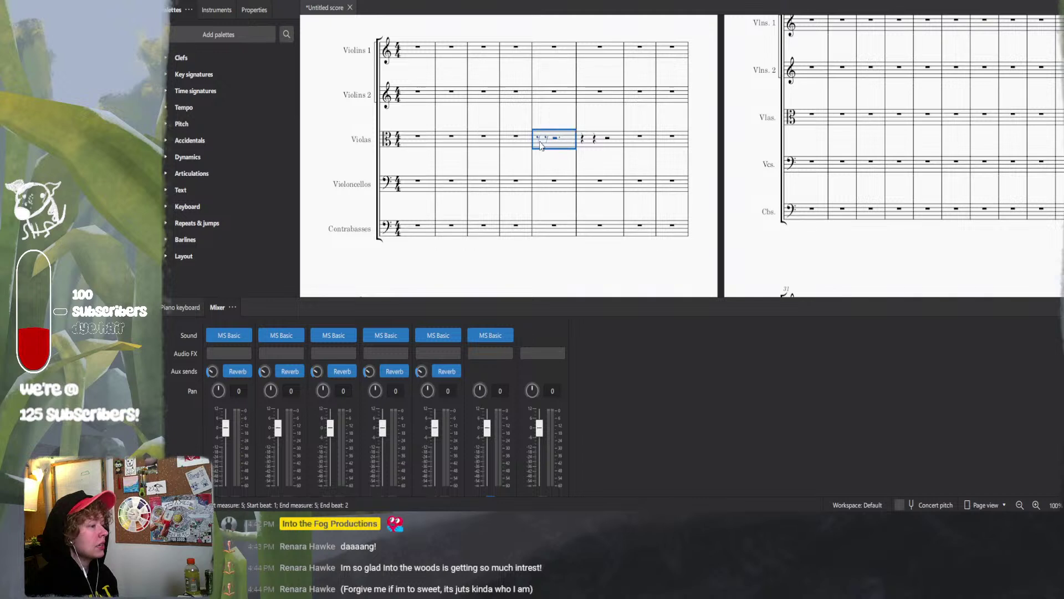
{"action": "left_click", "coordinate": [298, 2]}
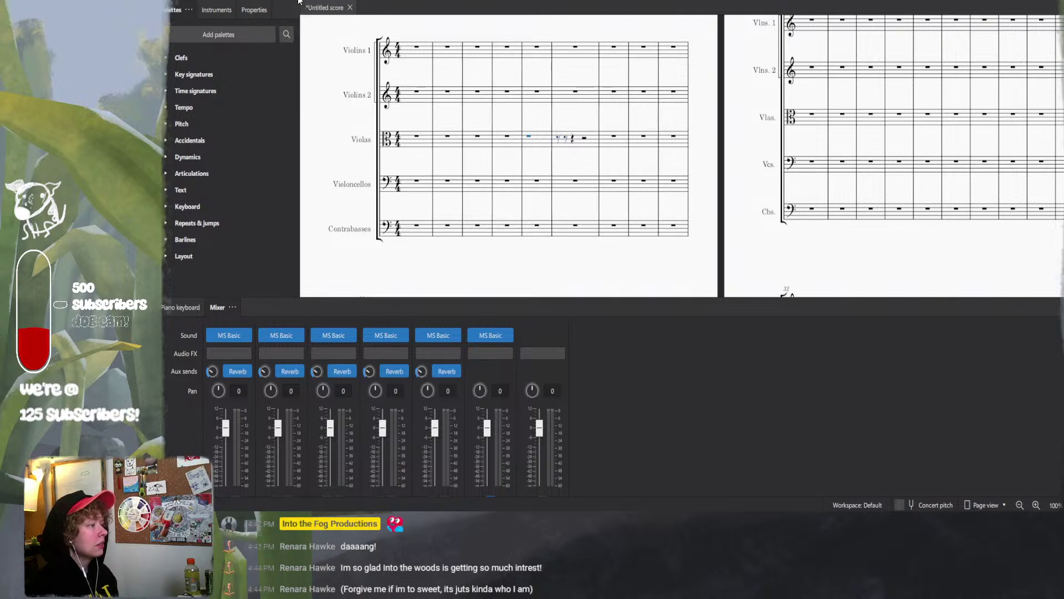
{"action": "left_click", "coordinate": [589, 145]}
{"action": "left_click", "coordinate": [320, 2]}
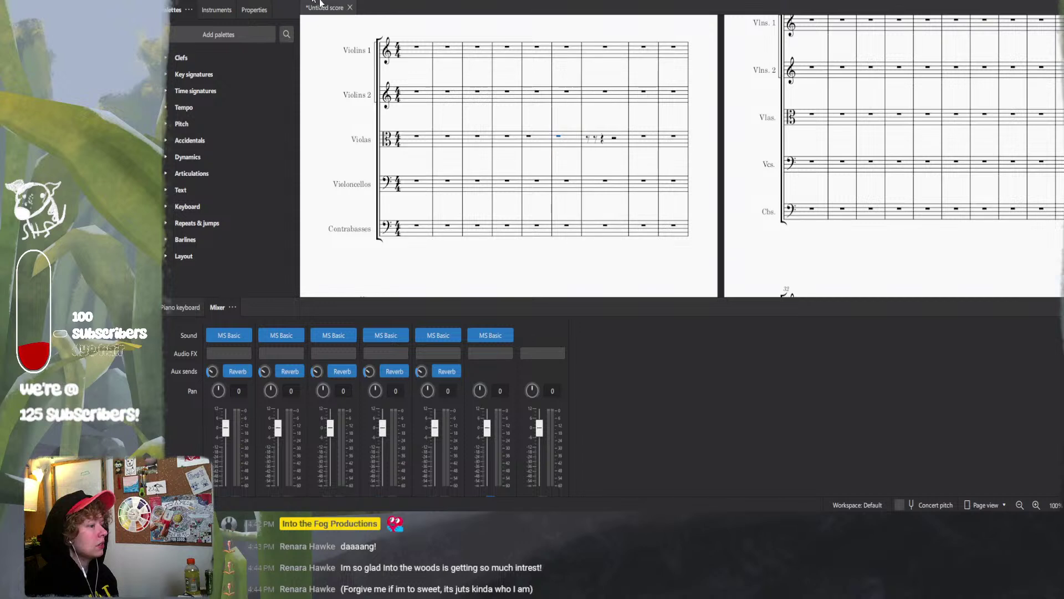
{"action": "left_click", "coordinate": [622, 148]}
{"action": "key", "text": "7"}
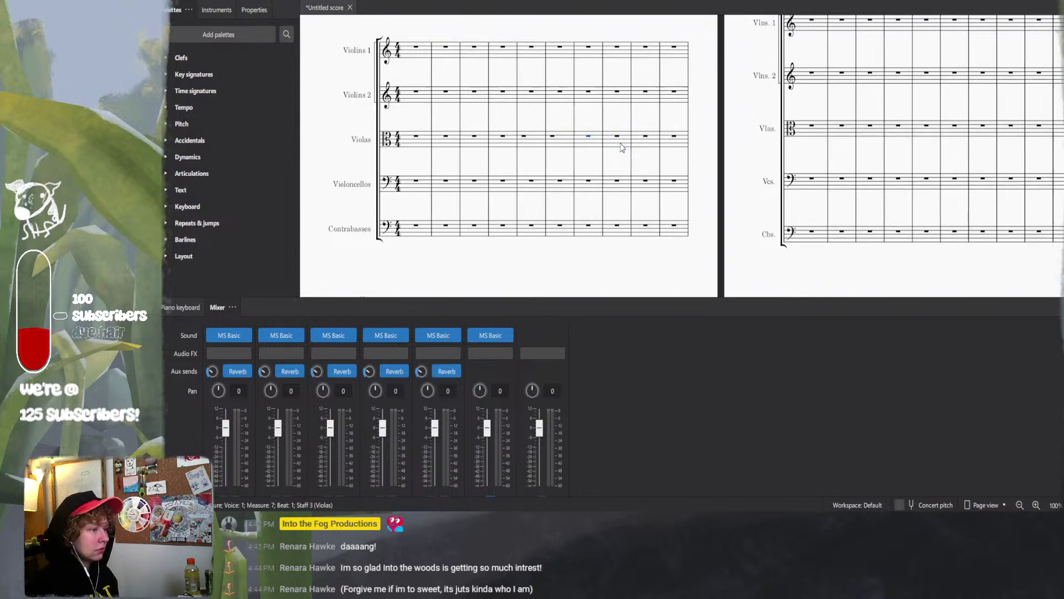
- Hide the mixer and shrink the piano keyboard area so that more of the score is visible
{"action": "scroll", "coordinate": [498, 181], "scroll_direction": "up", "scroll_amount": 1}
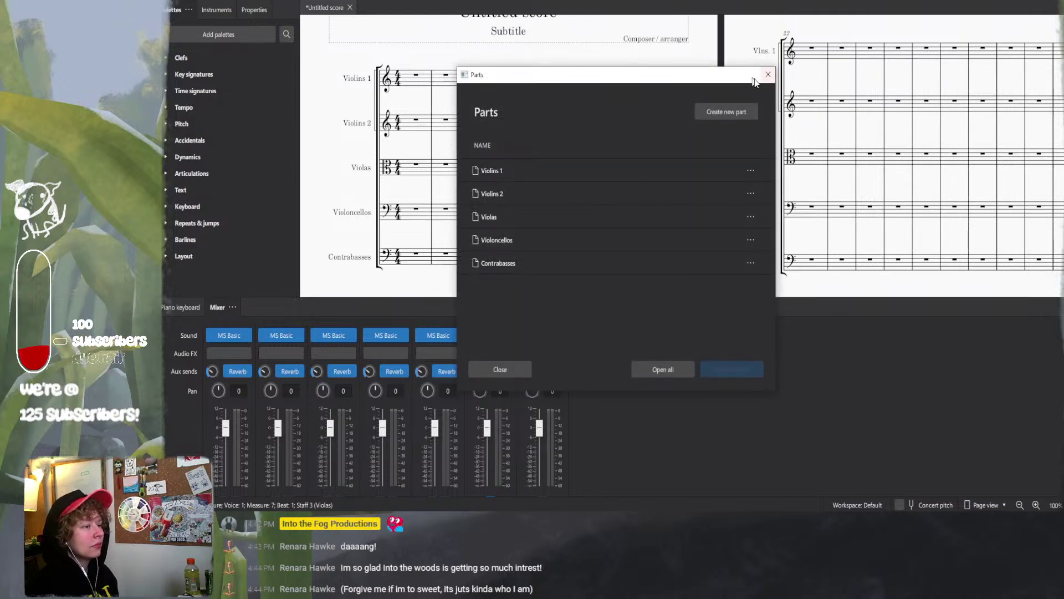
{"action": "left_click", "coordinate": [768, 76]}
{"action": "key", "text": "F10"}
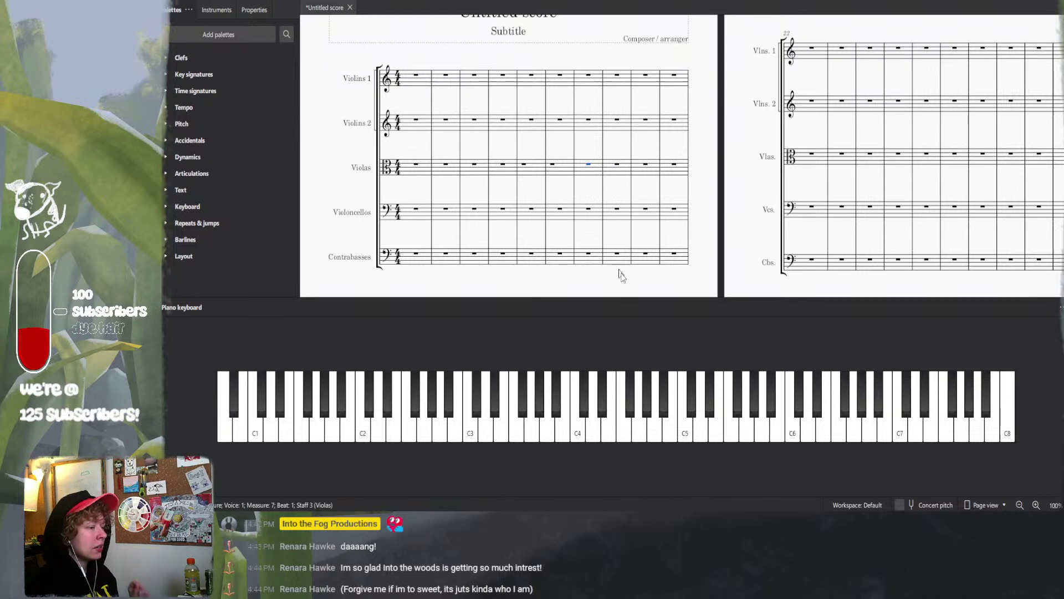
{"action": "left_click_drag", "start_coordinate": [638, 302], "coordinate": [638, 418]}
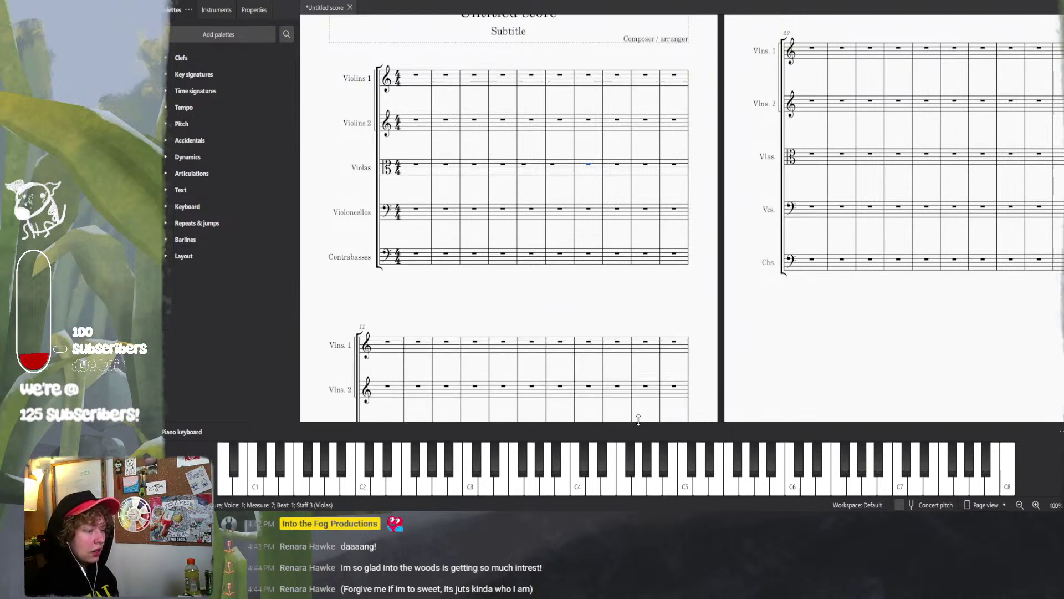
{"action": "left_click", "coordinate": [417, 167]}
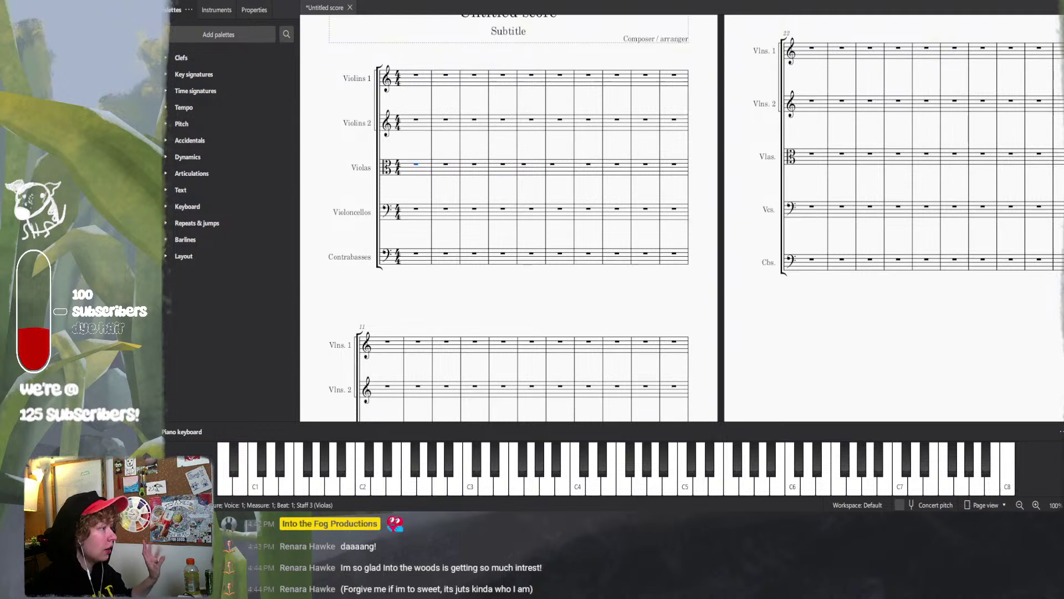
{"action": "left_click", "coordinate": [416, 210]}
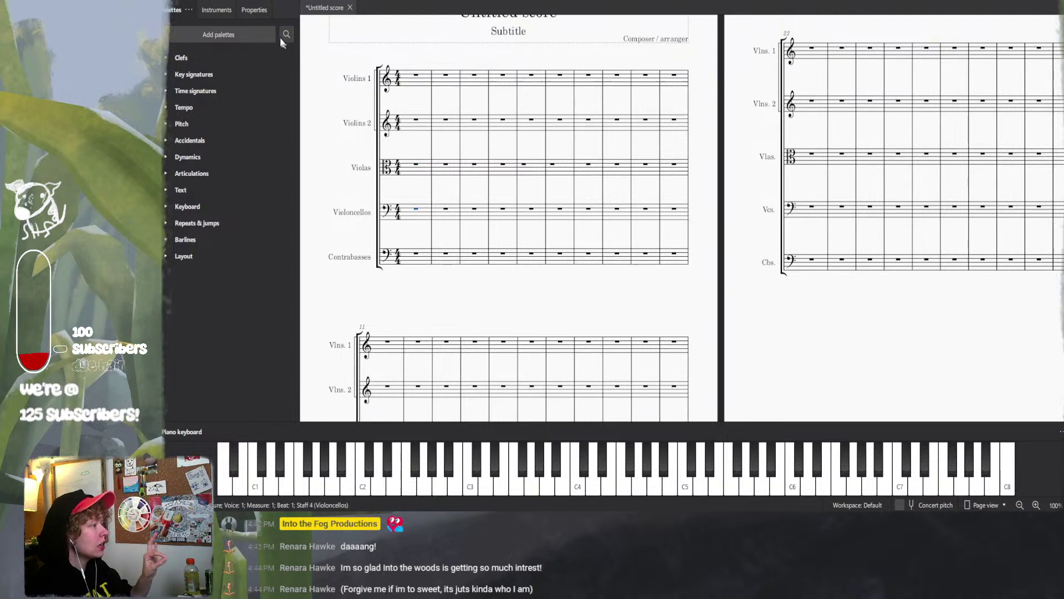
{"action": "key", "text": "n"}
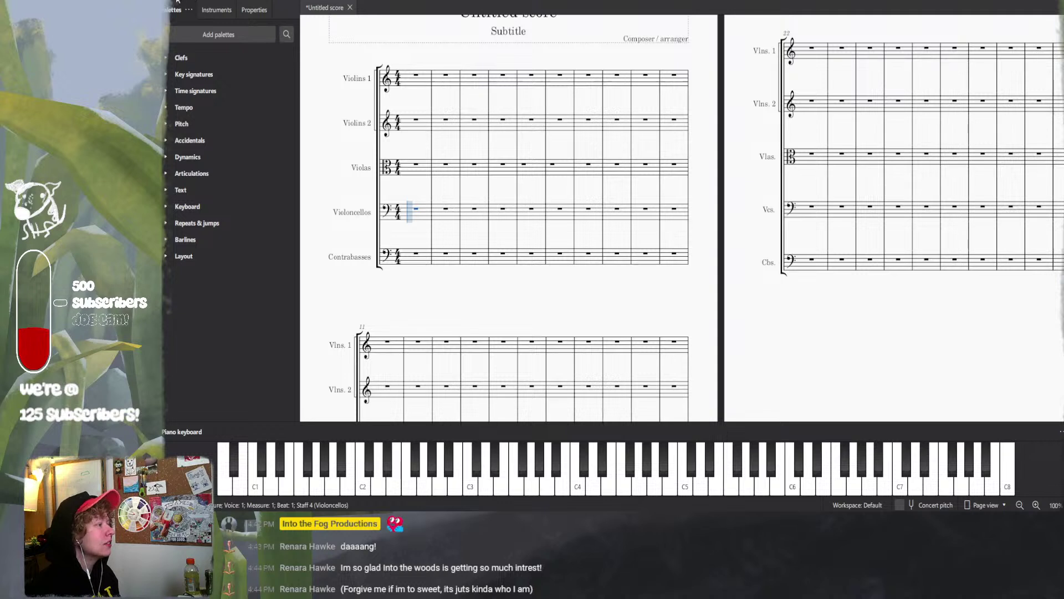
{"action": "key", "text": "Escape"}
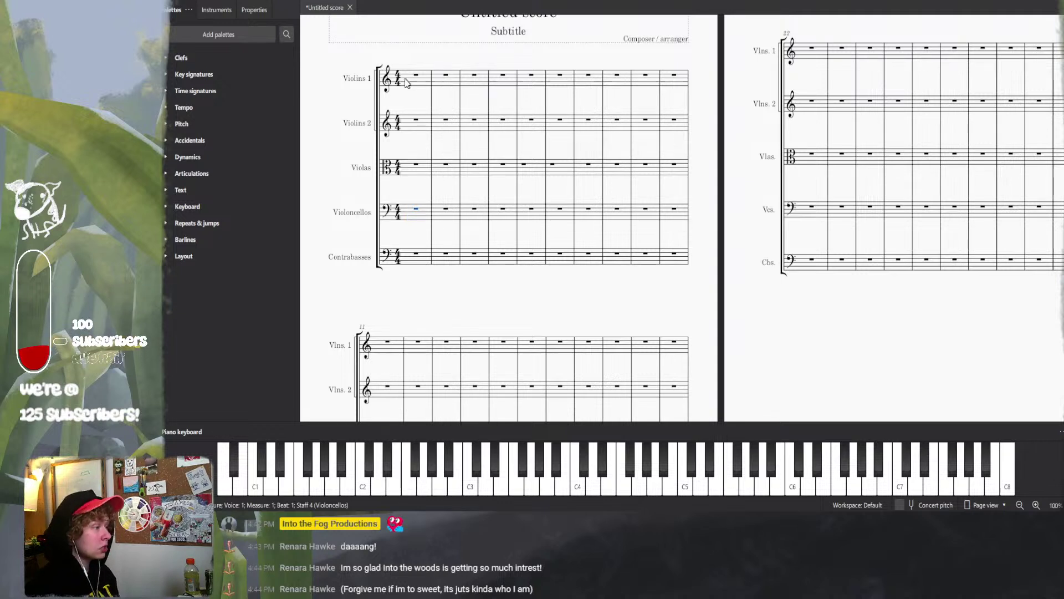
- Change the time signature at the start of all five staves from 4/4 to 6/8
{"action": "left_click", "coordinate": [397, 82]}
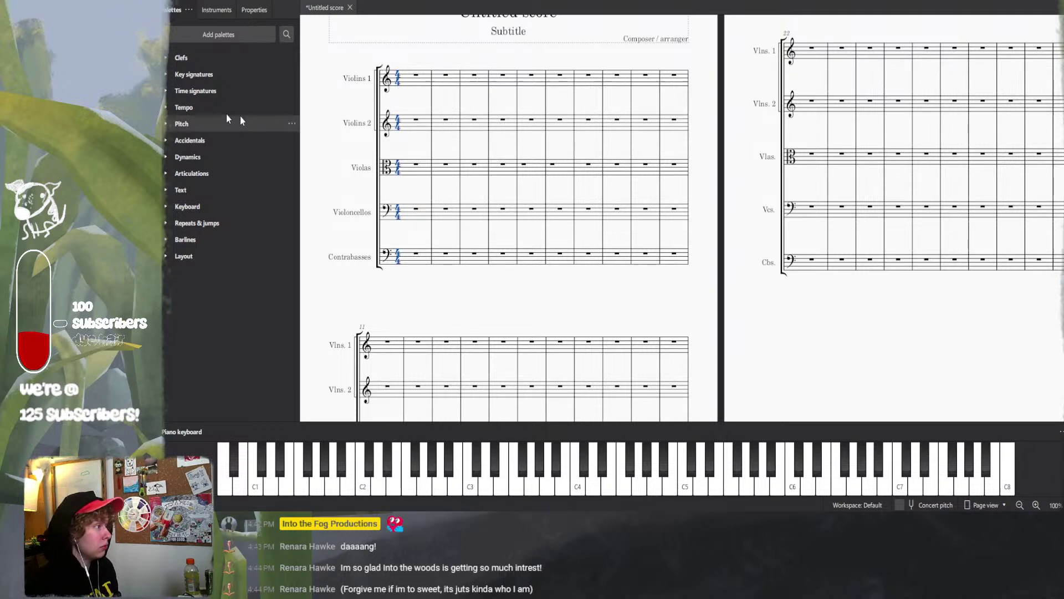
{"action": "left_click", "coordinate": [169, 91]}
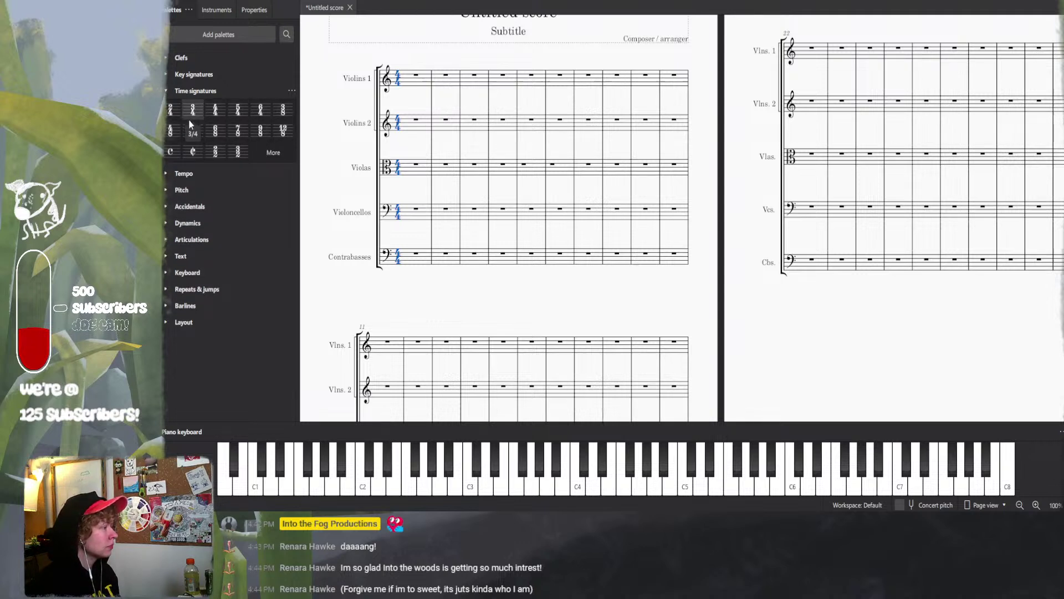
{"action": "left_click", "coordinate": [216, 131]}
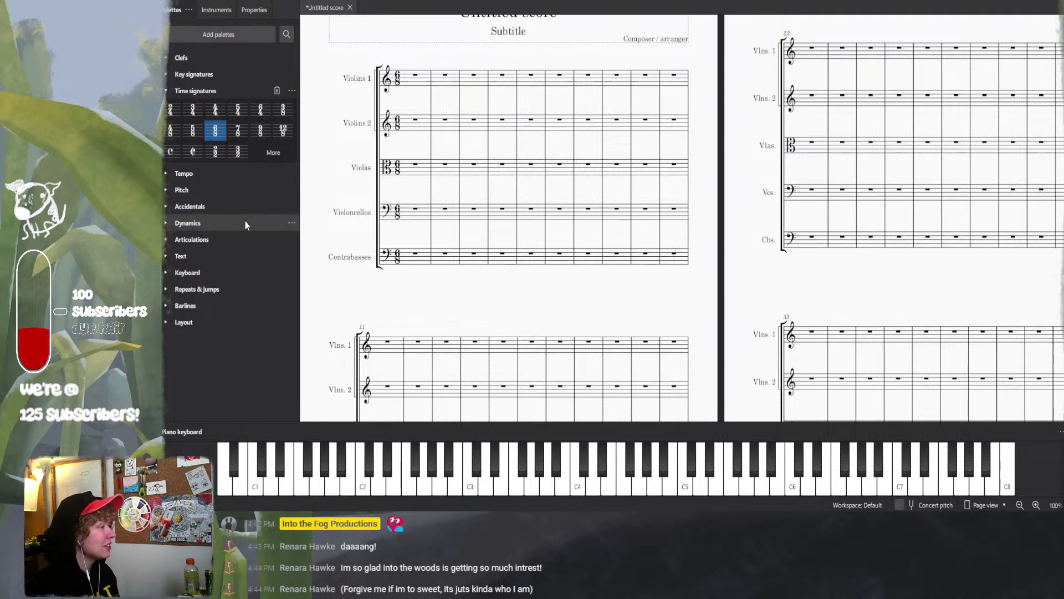
{"action": "left_click", "coordinate": [166, 92]}
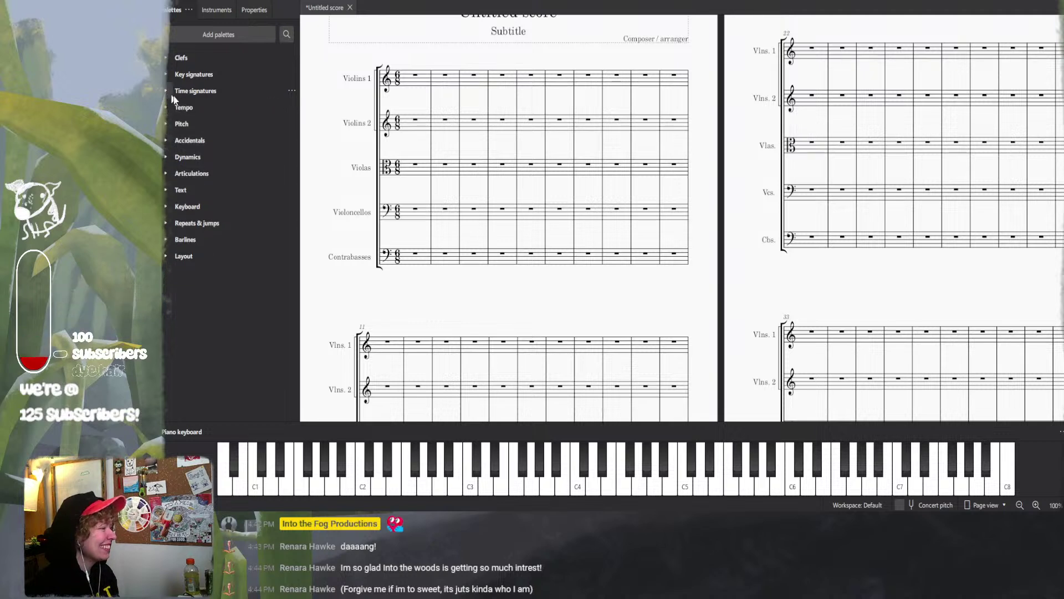
- Enter a whole-note-long D and F chord in the Violas from measure 1, tied into measure 2, and play it back
{"action": "left_click", "coordinate": [415, 120]}
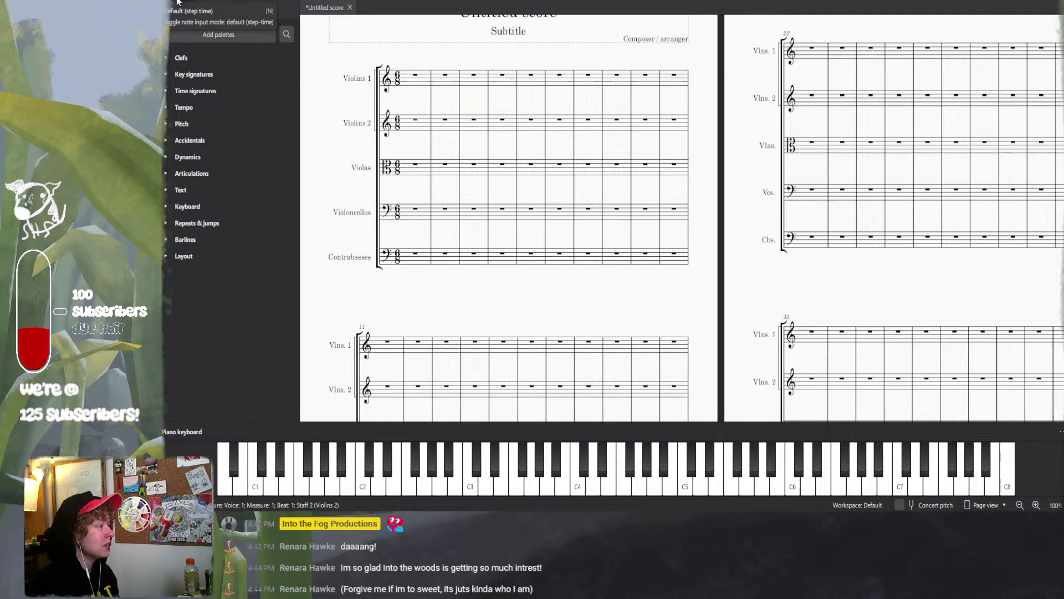
{"action": "left_click", "coordinate": [416, 168]}
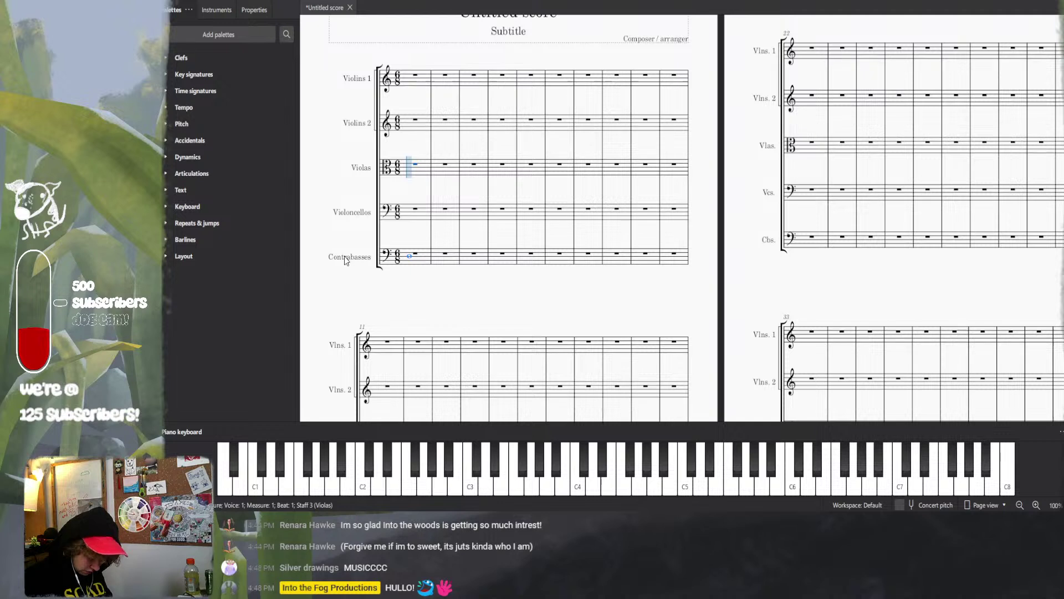
{"action": "key", "text": "d"}
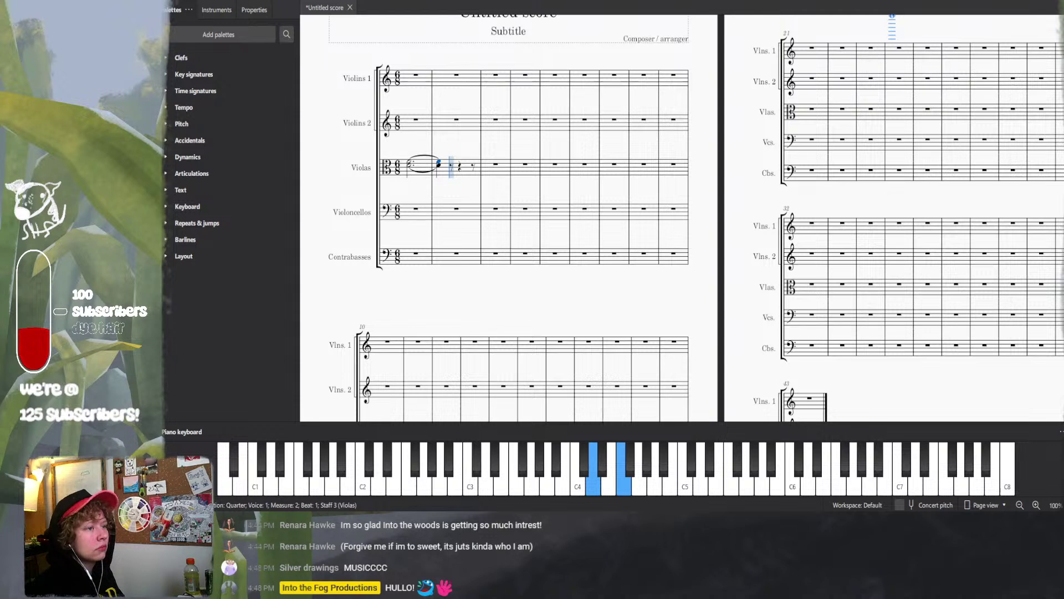
{"action": "key", "text": "space"}
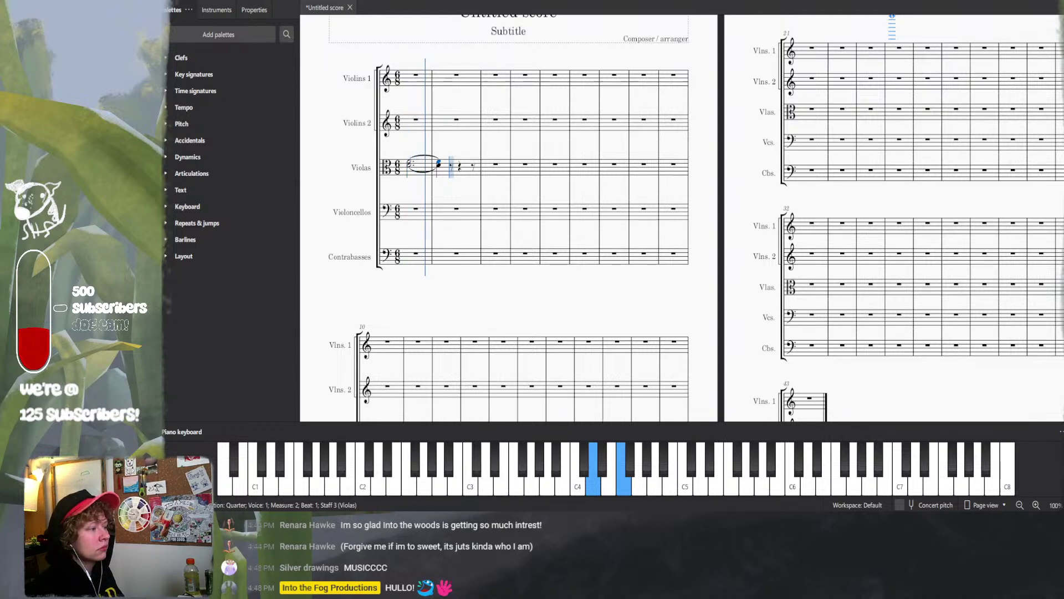
{"action": "key", "text": "space"}
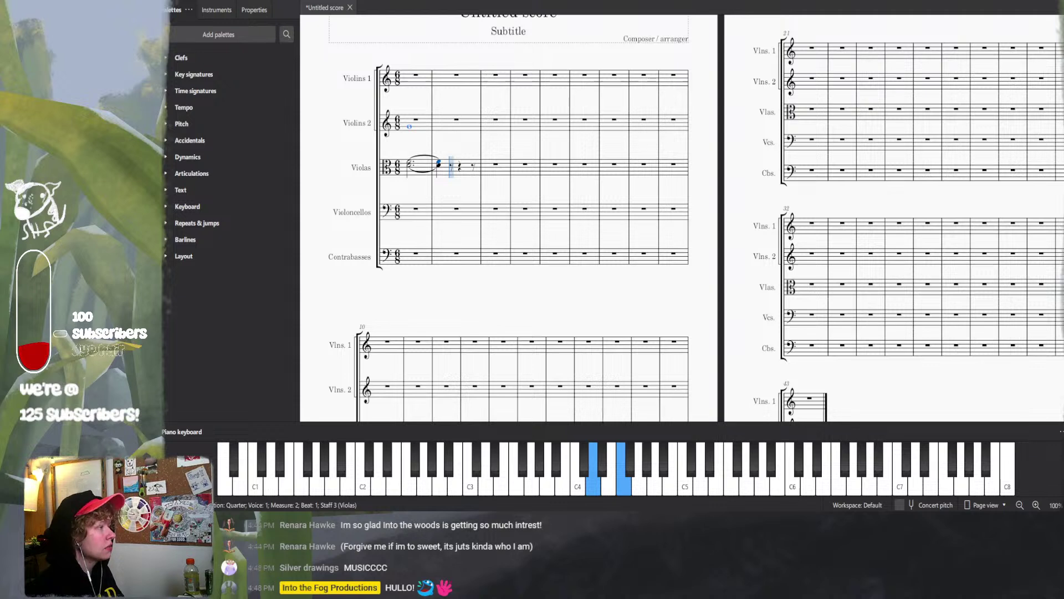
{"action": "key", "text": "Escape"}
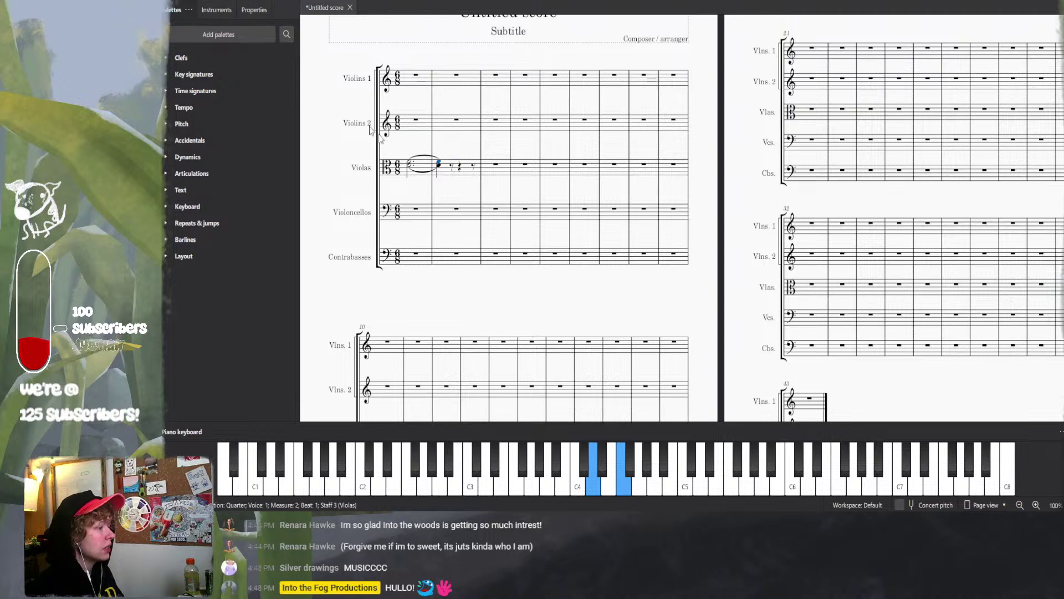
- Enter quarter notes in the Violoncellos from measure 1: an E and G chord followed by single F, G and A notes
{"action": "left_click", "coordinate": [417, 211]}
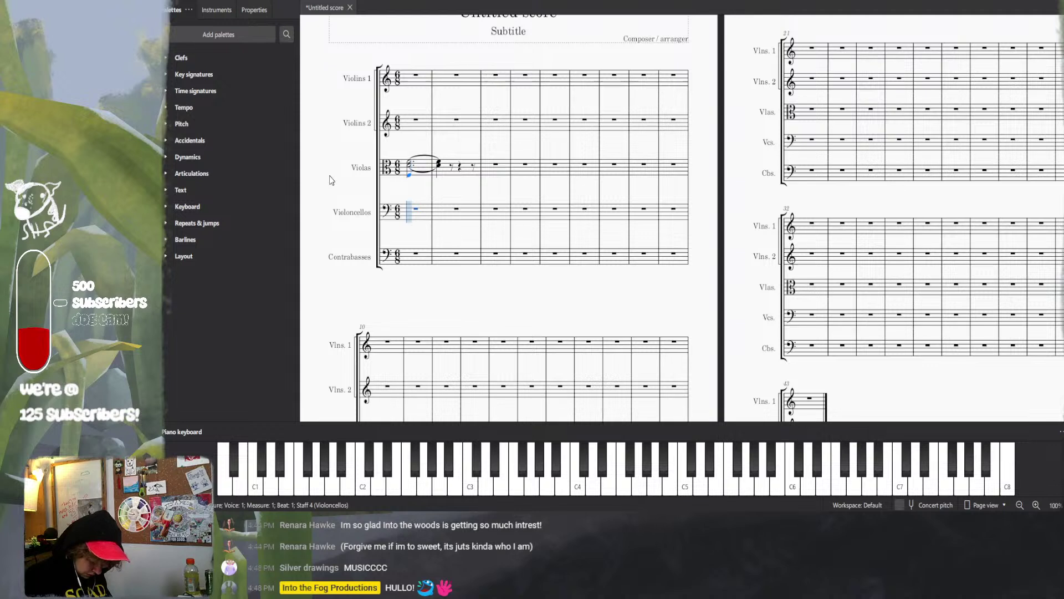
{"action": "key", "text": "n"}
{"action": "key", "text": "e"}
{"action": "key", "text": "alt+3"}
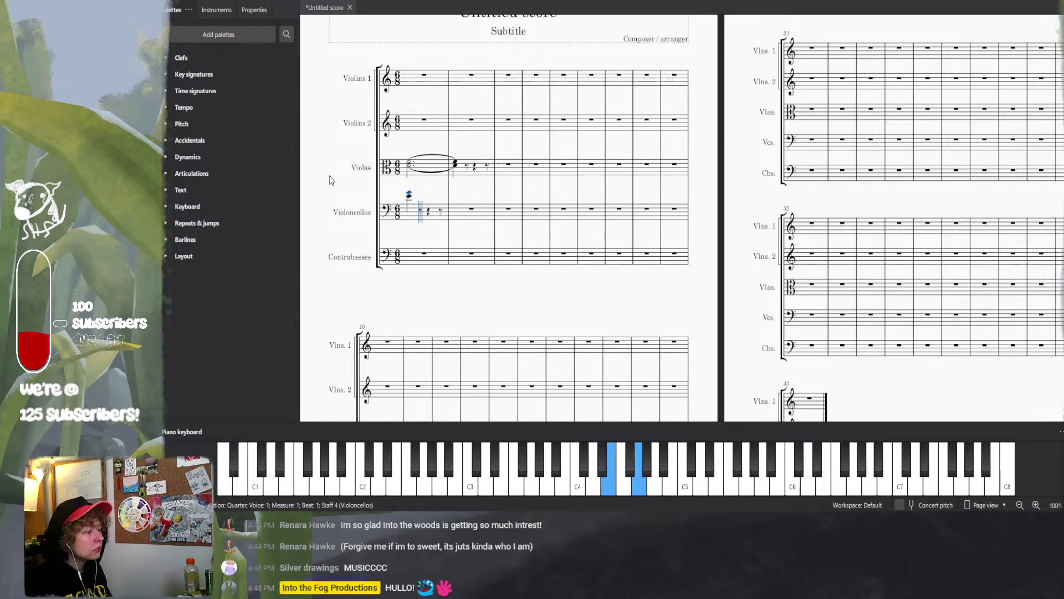
{"action": "key", "text": "f"}
{"action": "key", "text": "g"}
{"action": "key", "text": "a"}
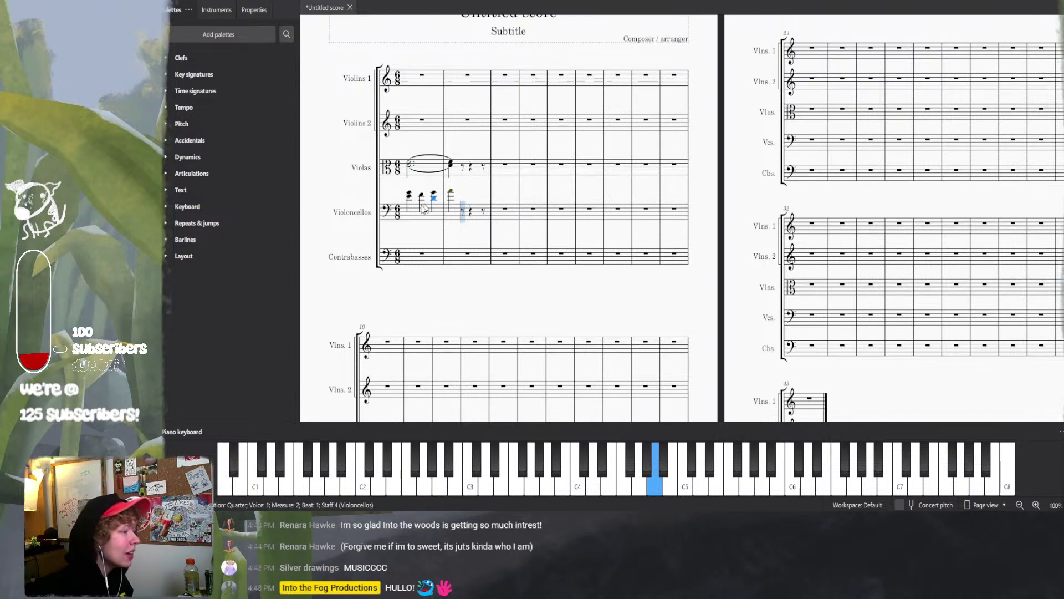
- Try adding a very low note under the A at the start of measure 2 in the Violoncellos, and undo it
{"action": "left_click", "coordinate": [412, 227]}
{"action": "scroll", "coordinate": [411, 227], "scroll_direction": "up", "scroll_amount": 7}
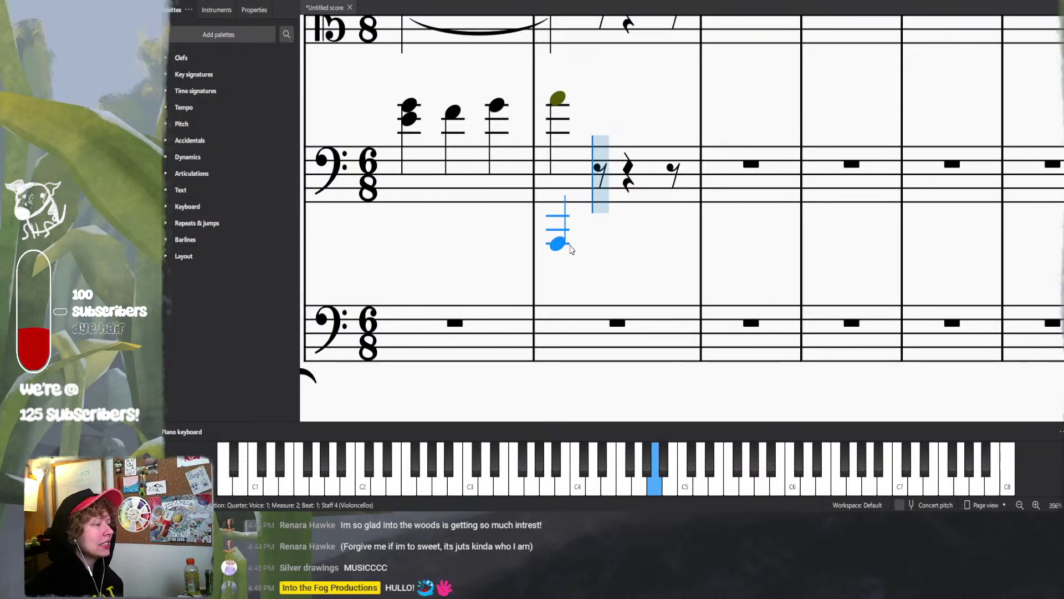
{"action": "scroll", "coordinate": [571, 248], "scroll_direction": "down", "scroll_amount": 3}
{"action": "scroll", "coordinate": [567, 245], "scroll_direction": "down", "scroll_amount": 5}
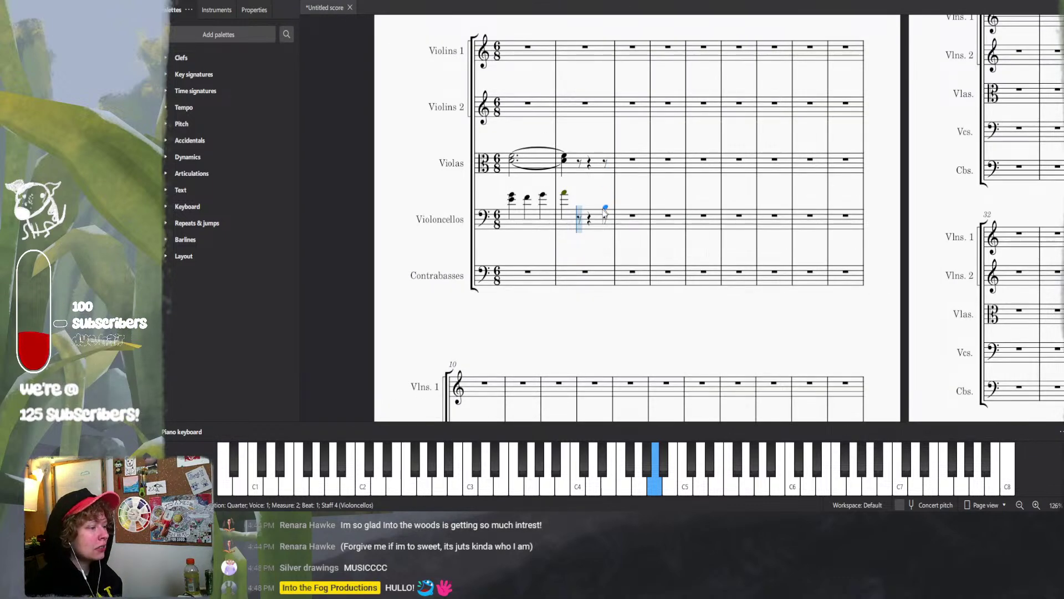
{"action": "left_click", "coordinate": [566, 250]}
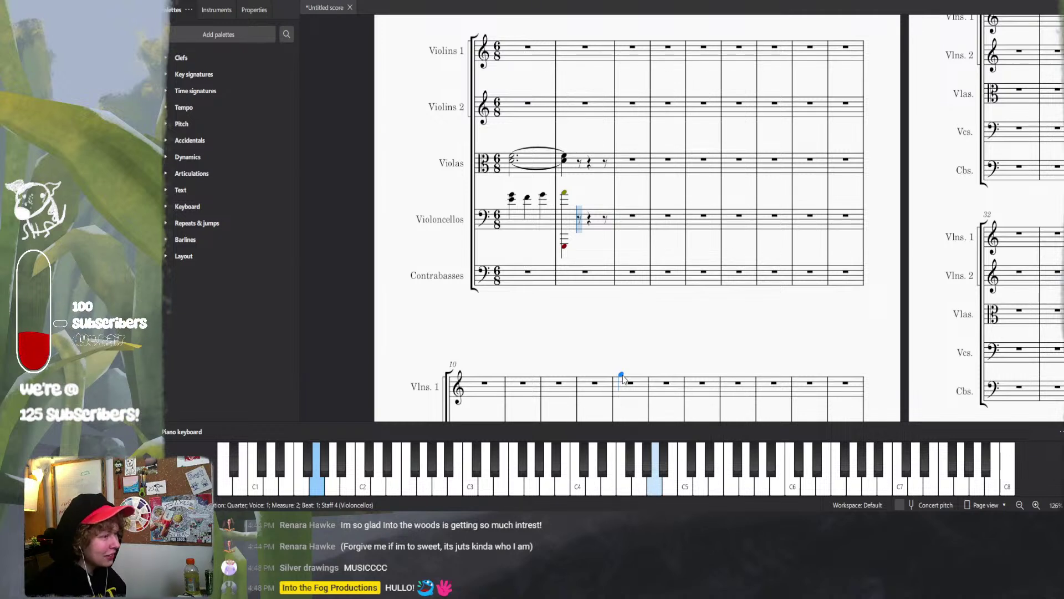
{"action": "key", "text": "ctrl+z"}
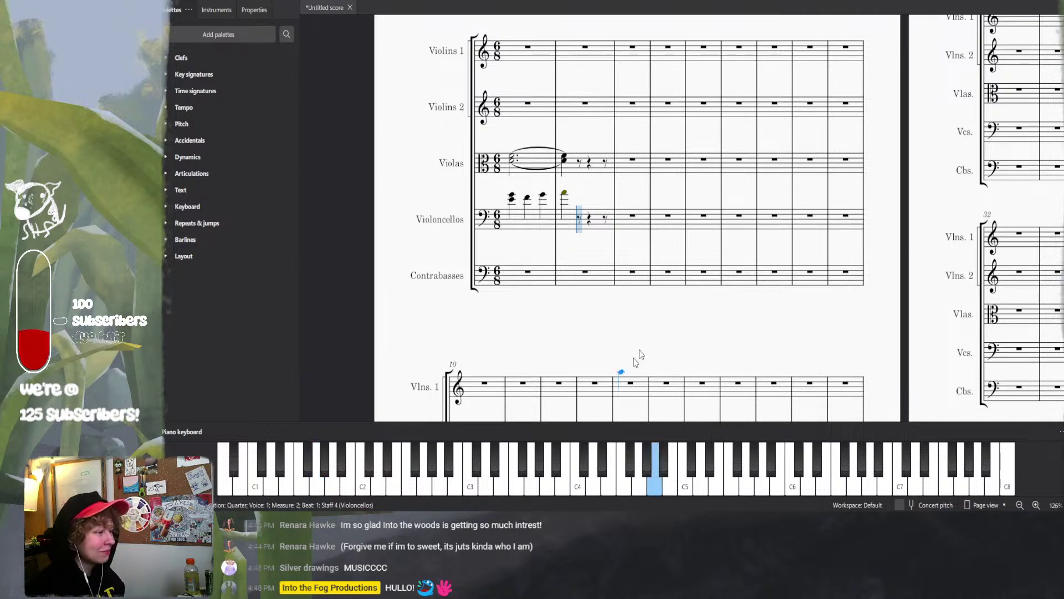
- Place a quarter note on beat 1 of measure 2 in the Contrabasses and raise its pitch to the G above the staff
{"action": "left_click", "coordinate": [563, 263]}
{"action": "key", "text": "Up"}
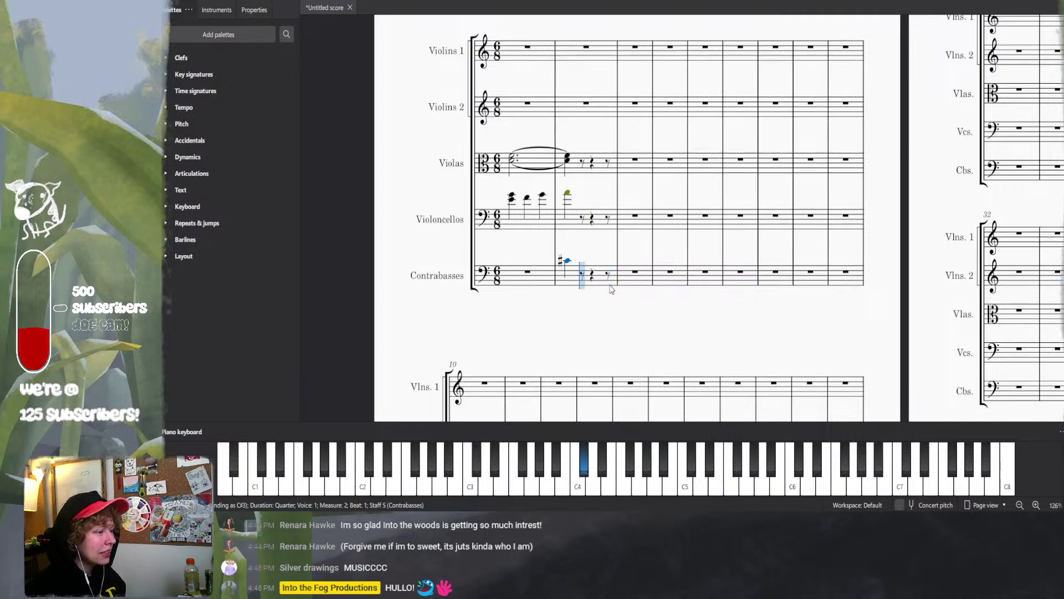
{"action": "key", "text": "Up"}
{"action": "key", "text": "Up"}
{"action": "key", "text": "Up"}
{"action": "key", "text": "Down"}
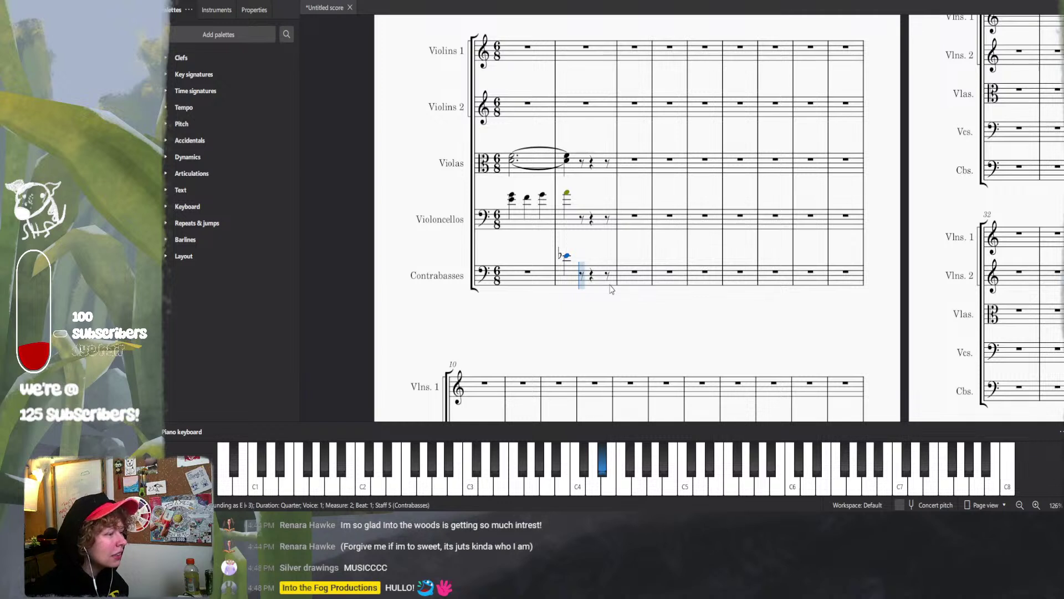
{"action": "key", "text": "Up"}
{"action": "key", "text": "Up"}
{"action": "key", "text": "Up"}
{"action": "key", "text": "Up"}
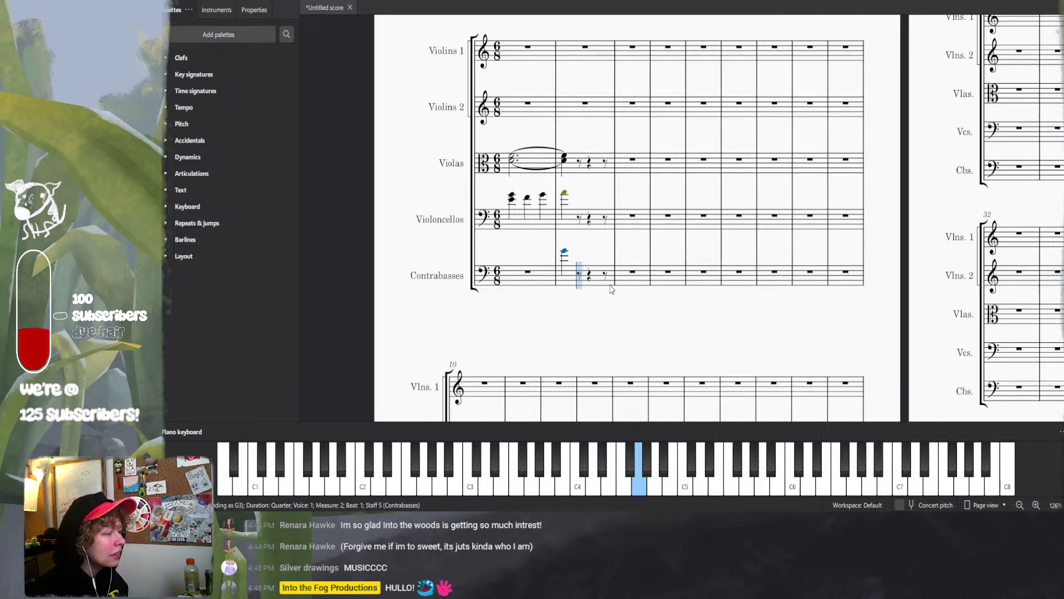
- Raise the Contrabasses note on beat 1 of measure 2 to A, and move it down to the low E below the staff
{"action": "key", "text": "Up"}
{"action": "key", "text": "Up"}
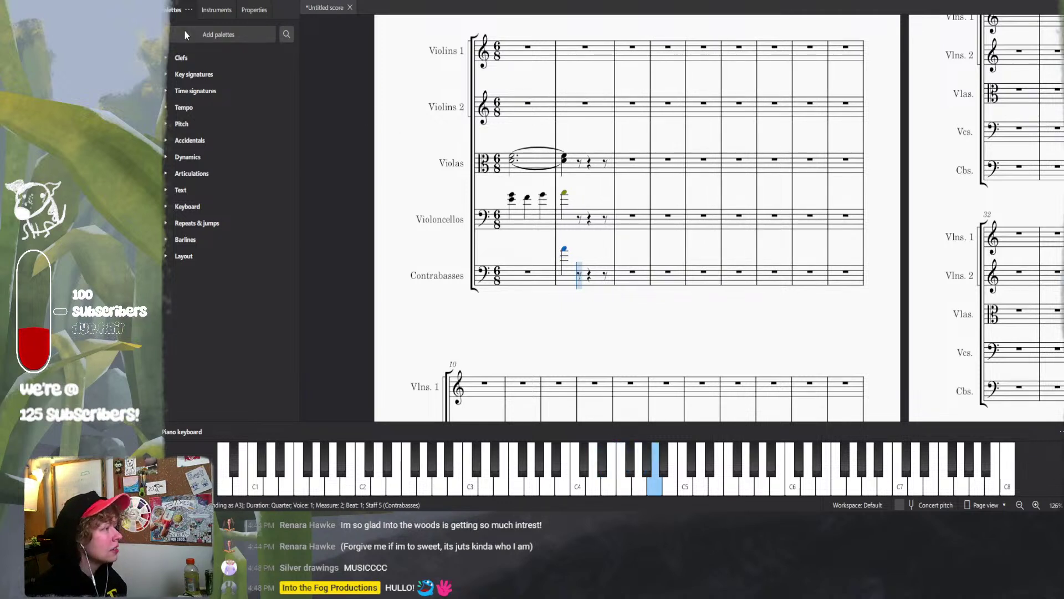
{"action": "key", "text": "Escape"}
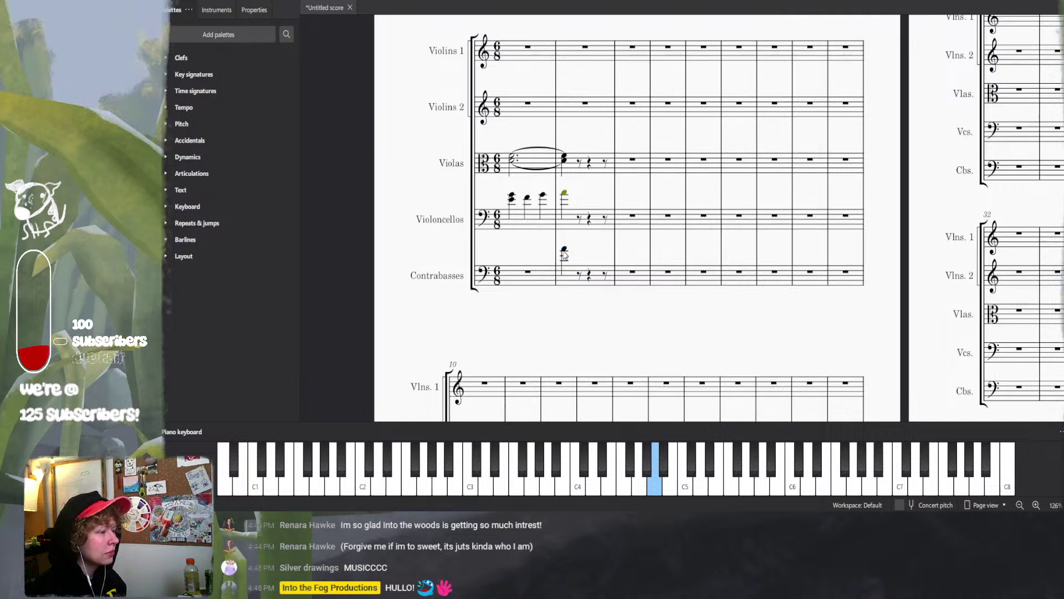
{"action": "left_click_drag", "start_coordinate": [565, 252], "coordinate": [567, 294]}
{"action": "left_click", "coordinate": [592, 308]}
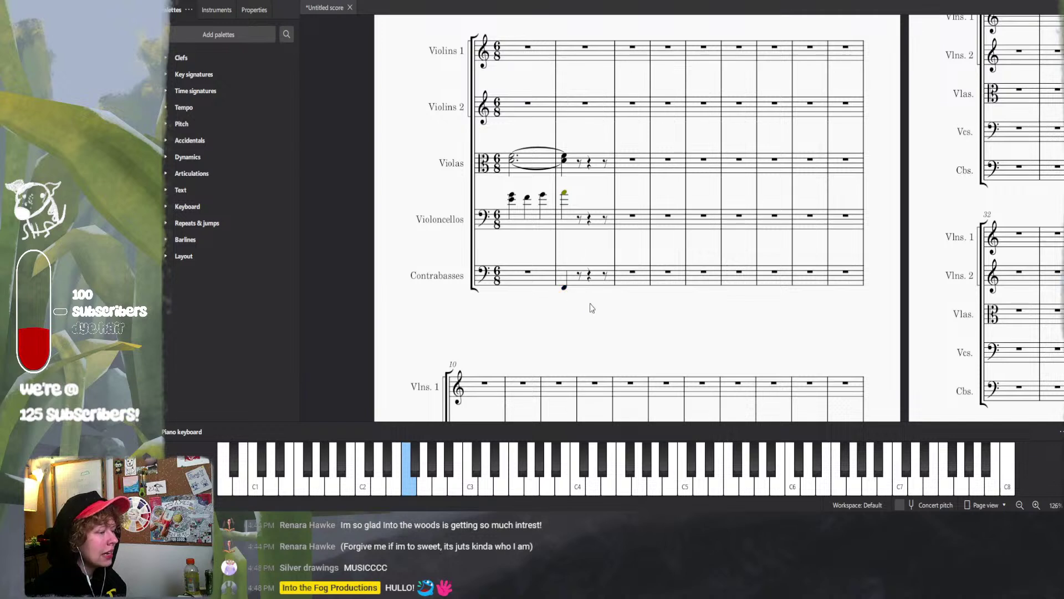
{"action": "left_click", "coordinate": [565, 290]}
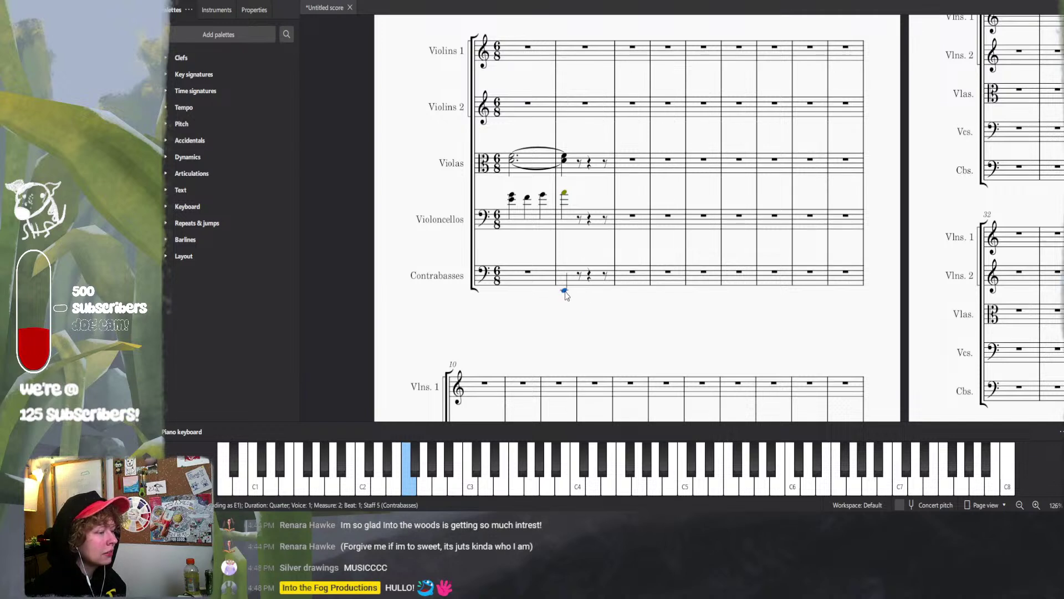
{"action": "key", "text": "Down"}
{"action": "left_click", "coordinate": [599, 325]}
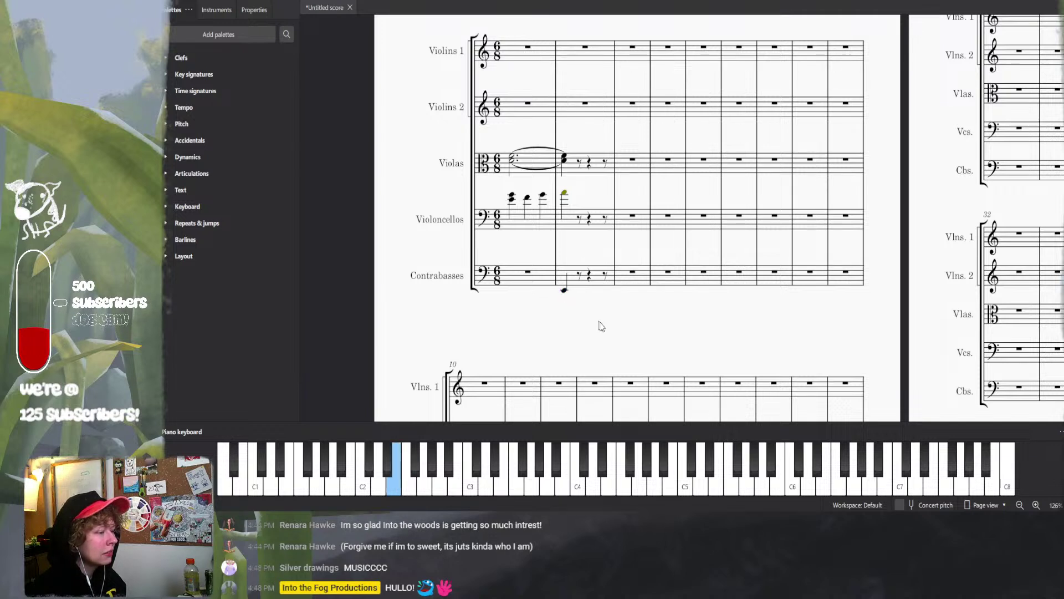
- Change the Contrabasses note in measure 2 to a low C, and delete it
{"action": "left_click", "coordinate": [564, 291]}
{"action": "key", "text": "c"}
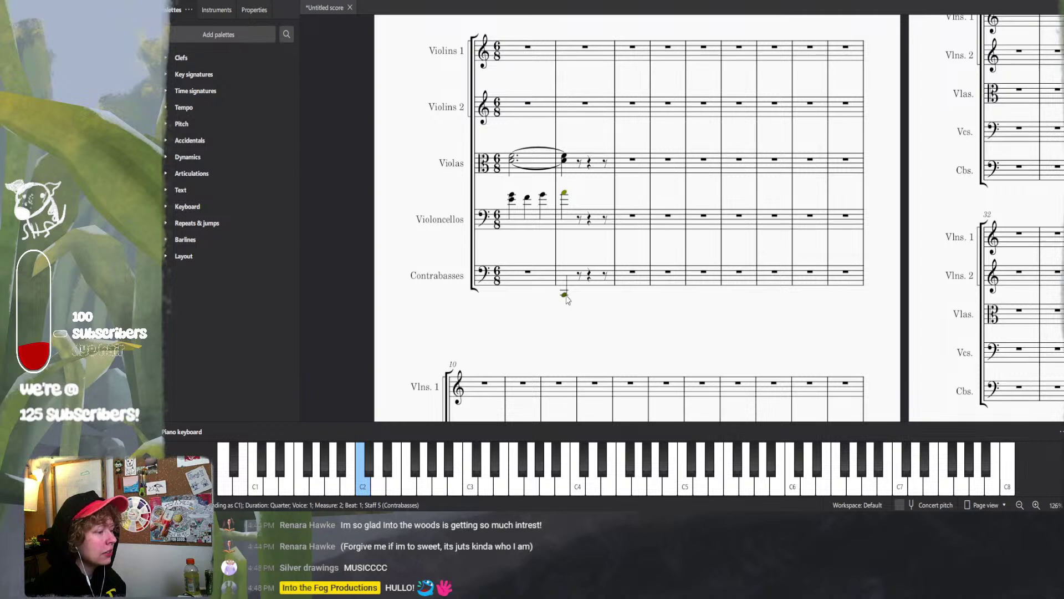
{"action": "key", "text": "Delete"}
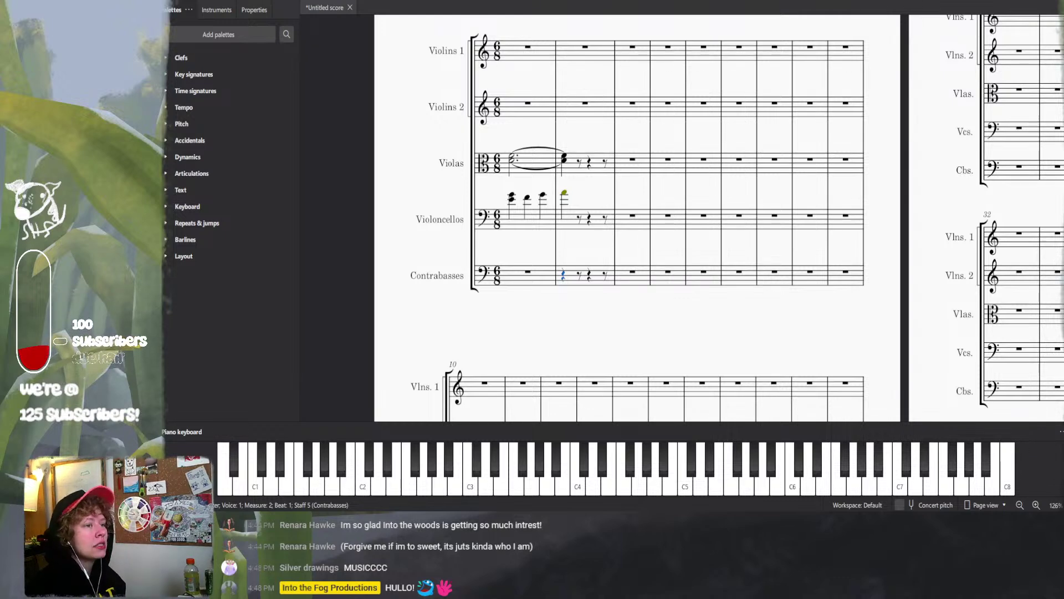
- Play the score back briefly from the start of measure 2
{"action": "scroll", "coordinate": [743, 207], "scroll_direction": "down", "scroll_amount": 1, "text": "ctrl"}
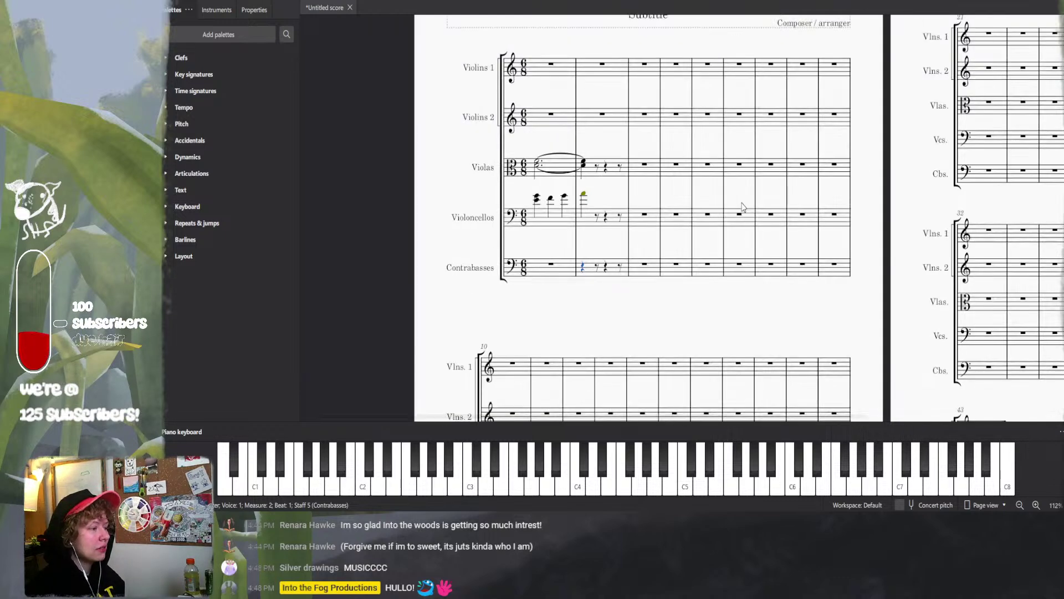
{"action": "scroll", "coordinate": [753, 194], "scroll_direction": "up", "scroll_amount": 2}
{"action": "scroll", "coordinate": [753, 194], "scroll_direction": "right", "scroll_amount": 3}
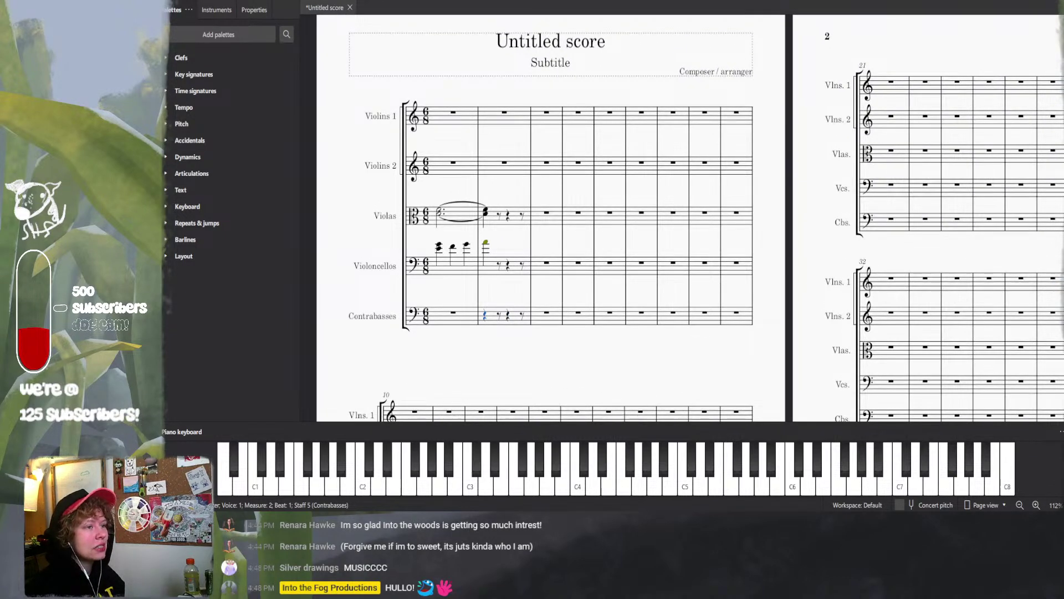
{"action": "key", "text": "space"}
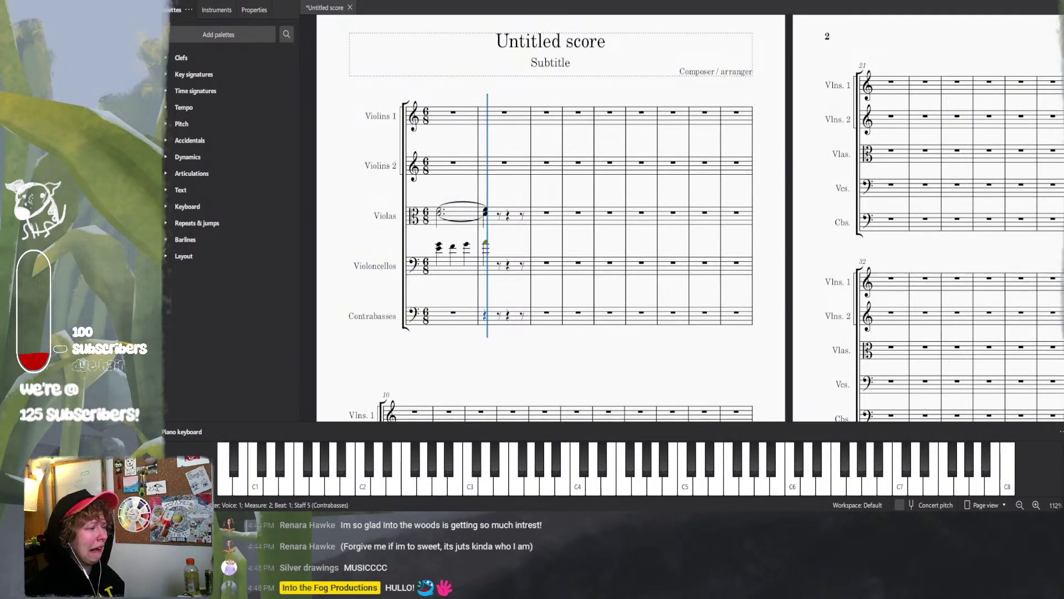
{"action": "key", "text": "space"}
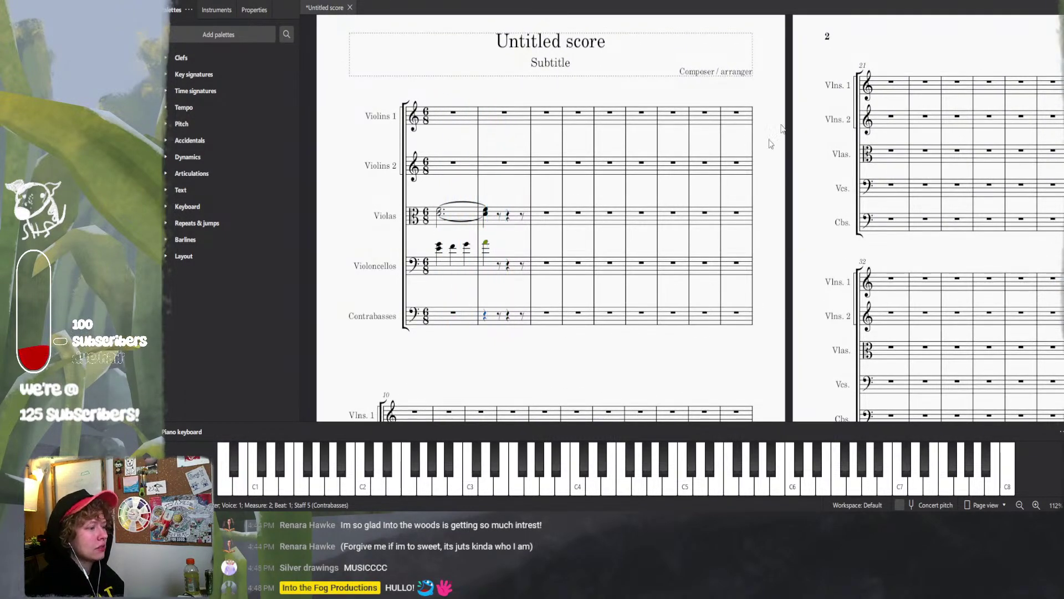
- Lower the bottom note of the first Violoncellos chord in measure 1 to D, and play it back
{"action": "left_click", "coordinate": [439, 247]}
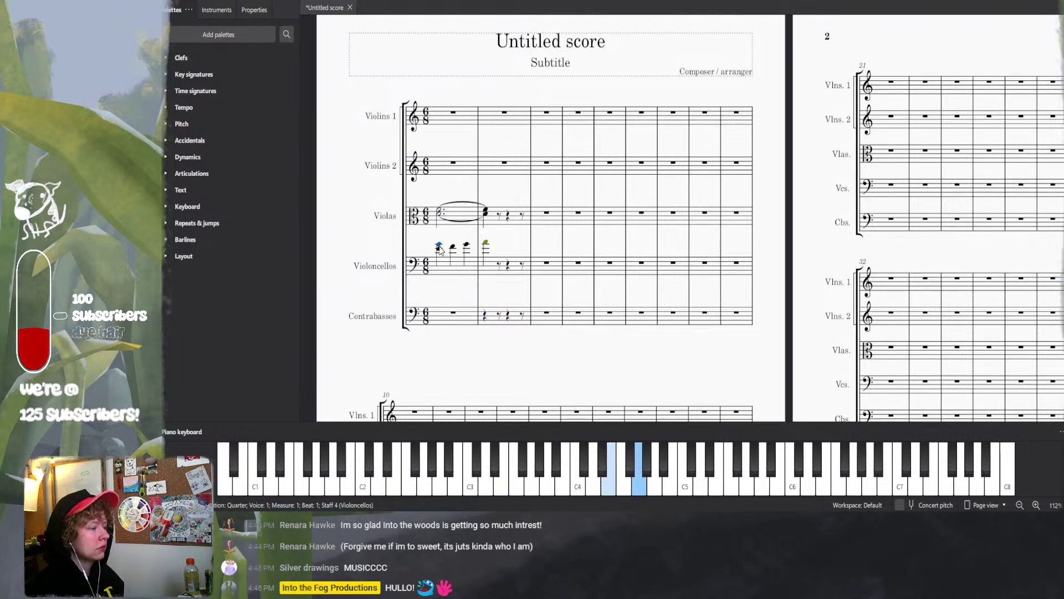
{"action": "left_click", "coordinate": [441, 250]}
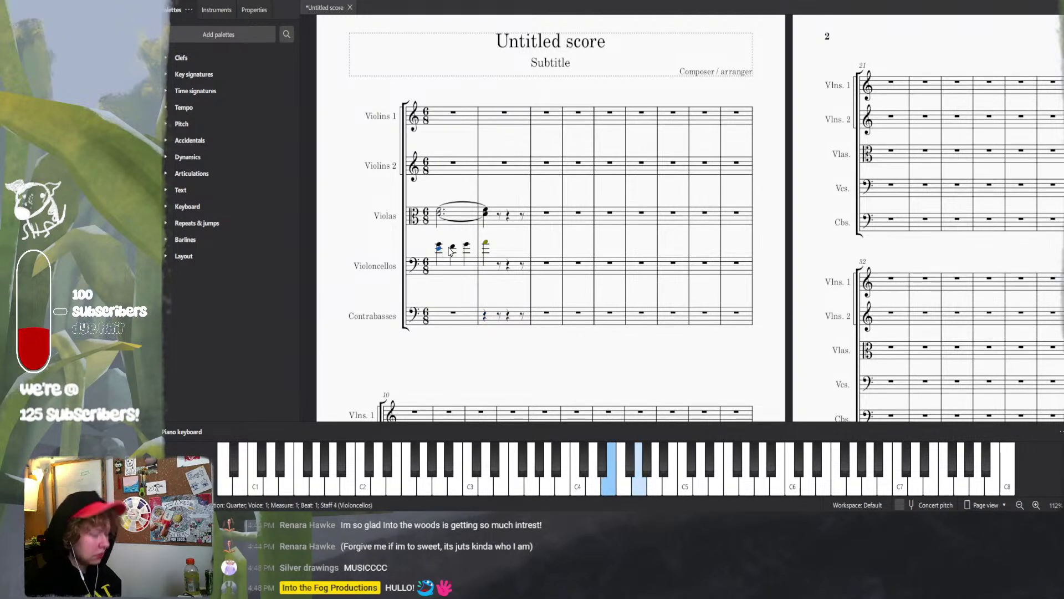
{"action": "key", "text": "Down"}
{"action": "key", "text": "Down"}
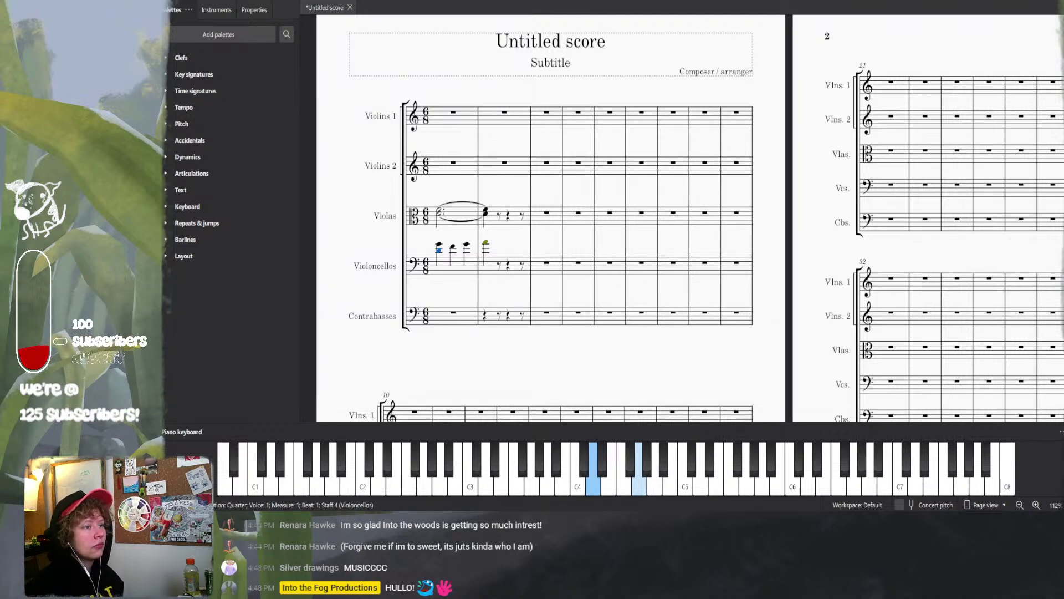
{"action": "key", "text": "space"}
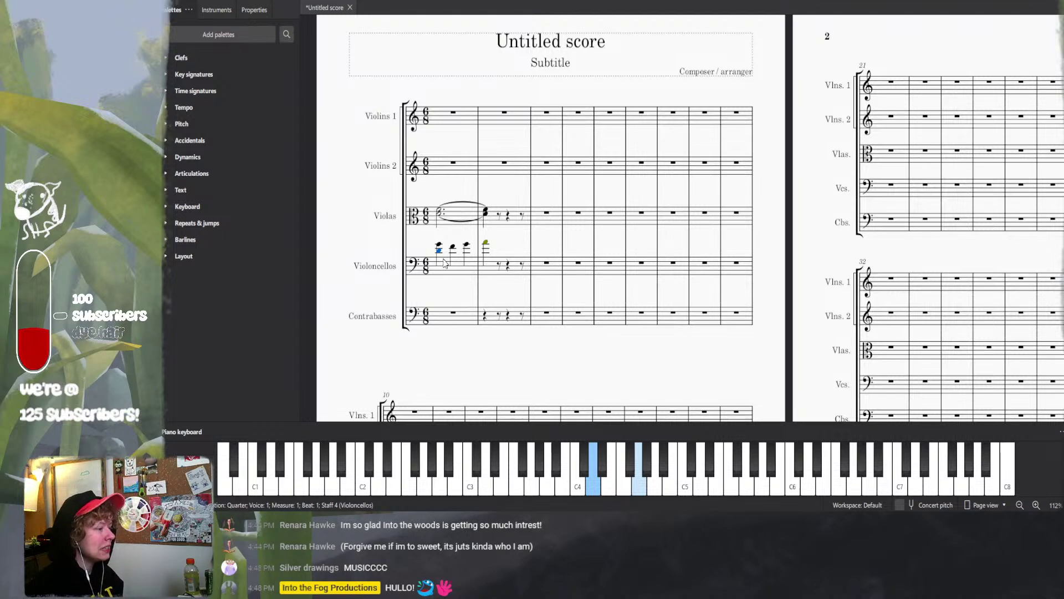
- Clear all notes from measures 1 and 2 of the Violoncellos
{"action": "left_click", "coordinate": [453, 261]}
{"action": "key", "text": "Escape"}
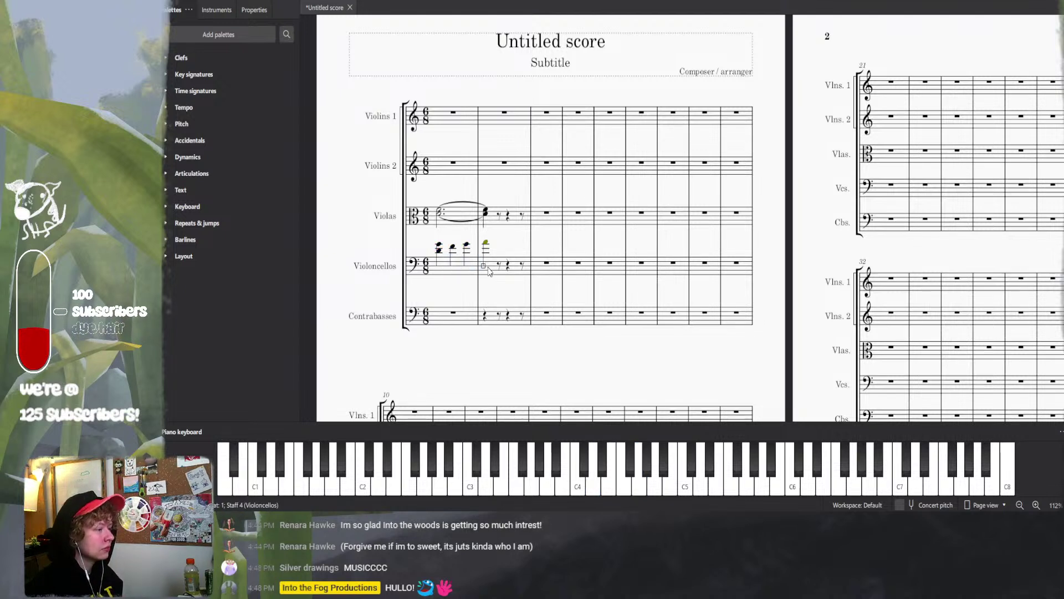
{"action": "left_click", "coordinate": [442, 264]}
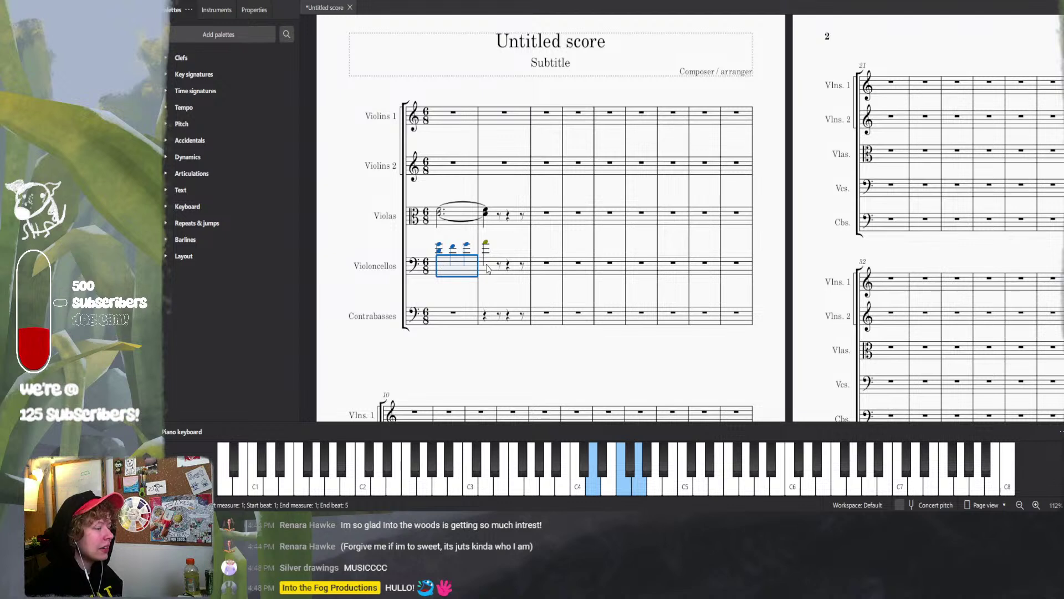
{"action": "key", "text": "Delete"}
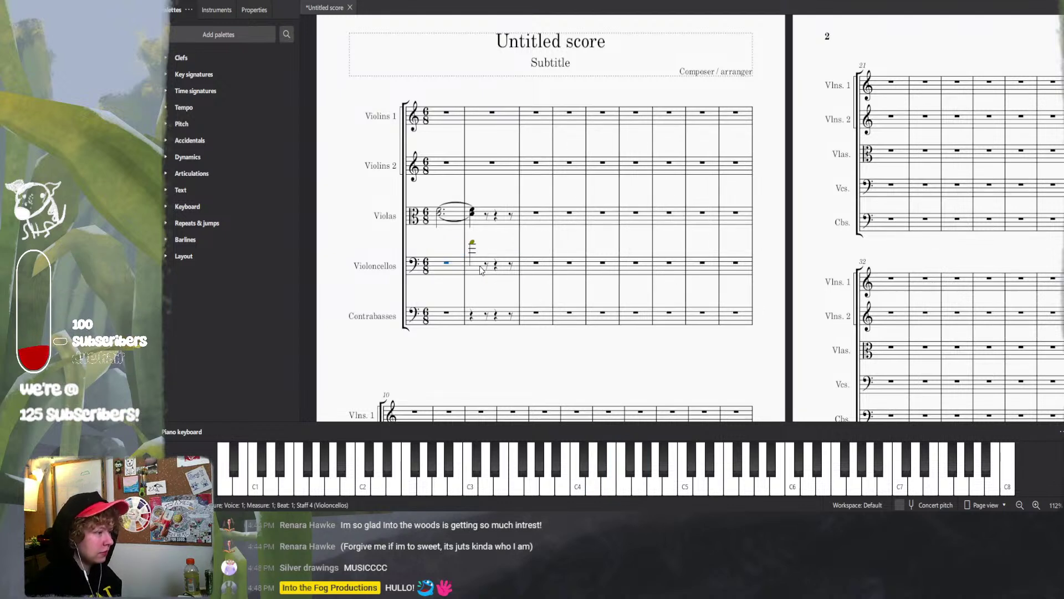
{"action": "left_click", "coordinate": [482, 269]}
{"action": "key", "text": "Delete"}
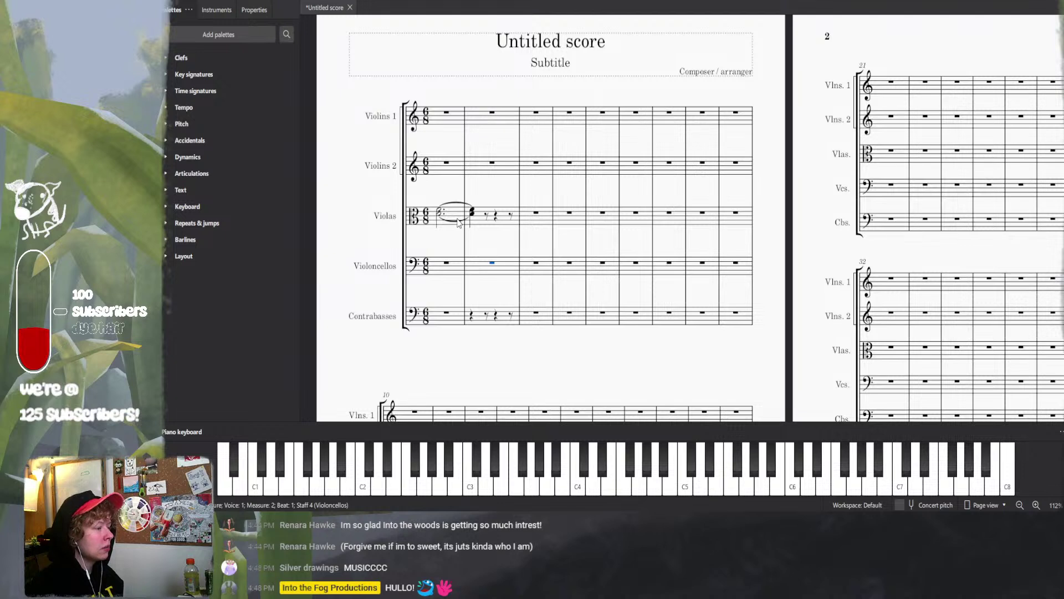
- Change the score's time signature to 4/4
{"action": "left_click", "coordinate": [425, 220]}
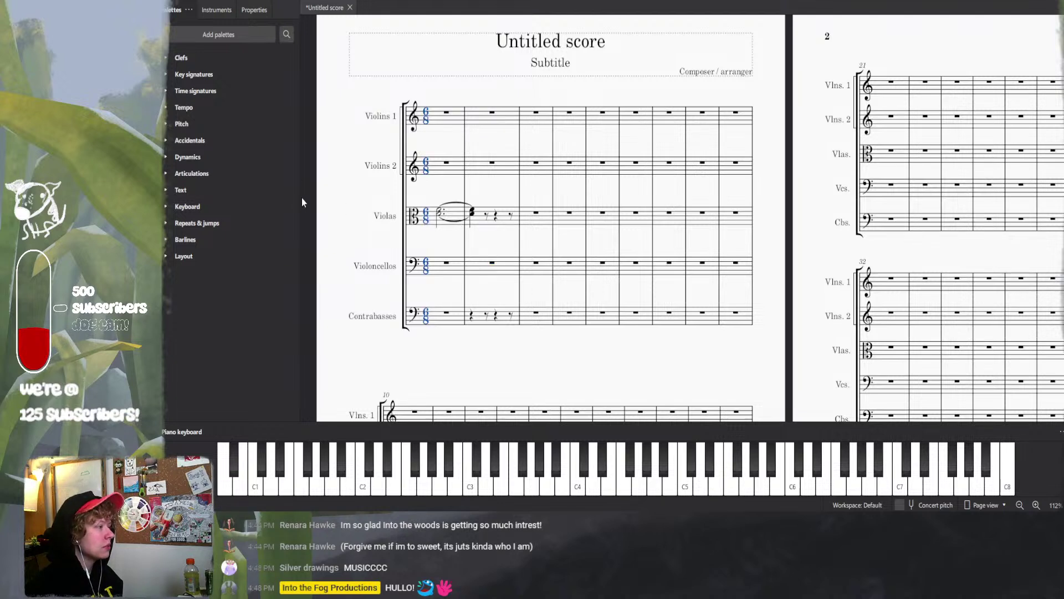
{"action": "left_click", "coordinate": [183, 91]}
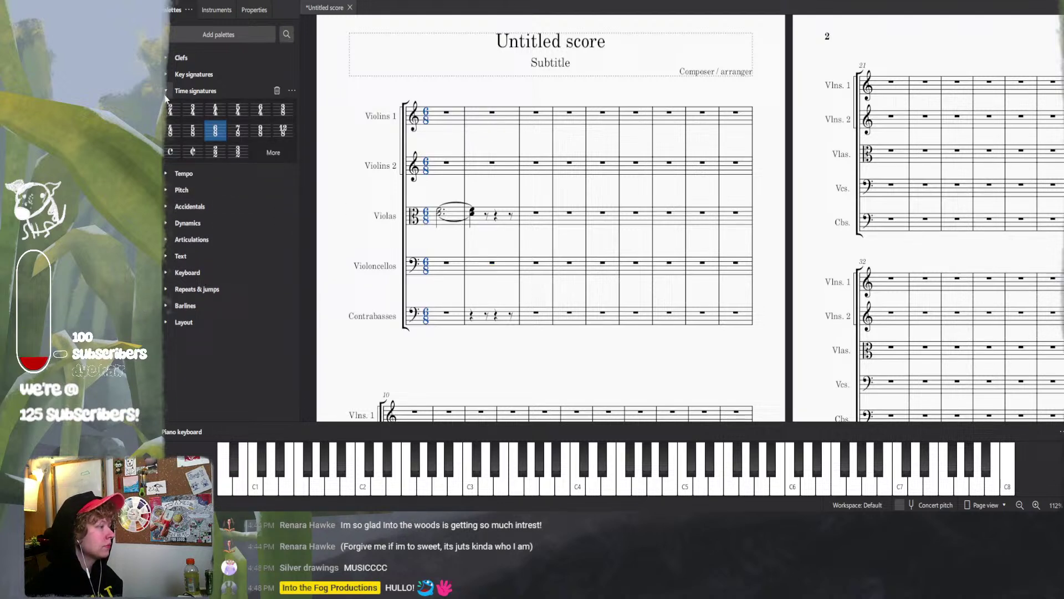
{"action": "left_click", "coordinate": [216, 109]}
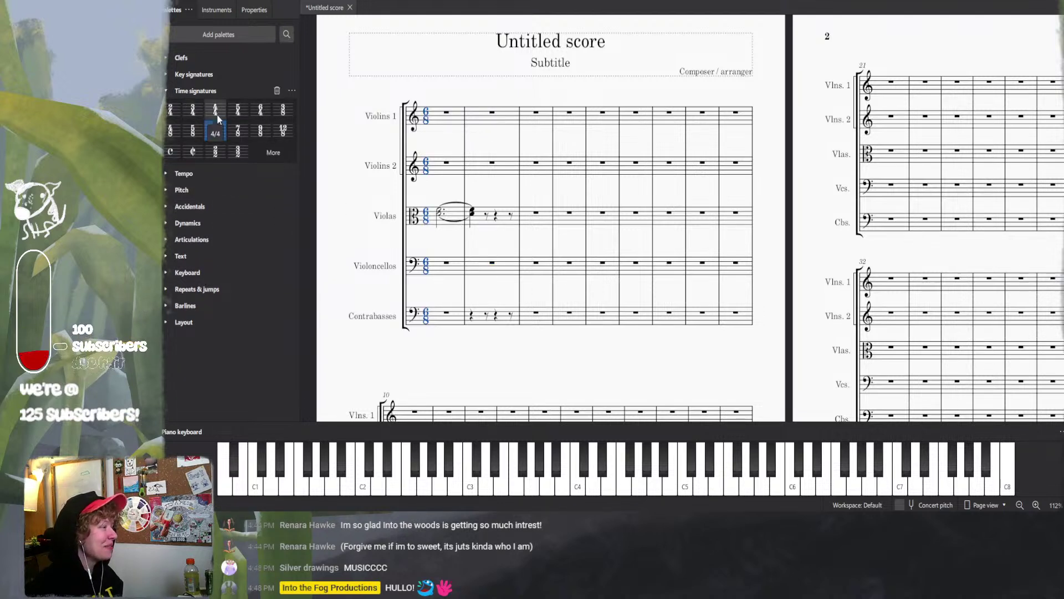
- Turn the tied D and F chord in measure 1 of the Violas into a single whole-note chord
{"action": "left_click", "coordinate": [442, 218]}
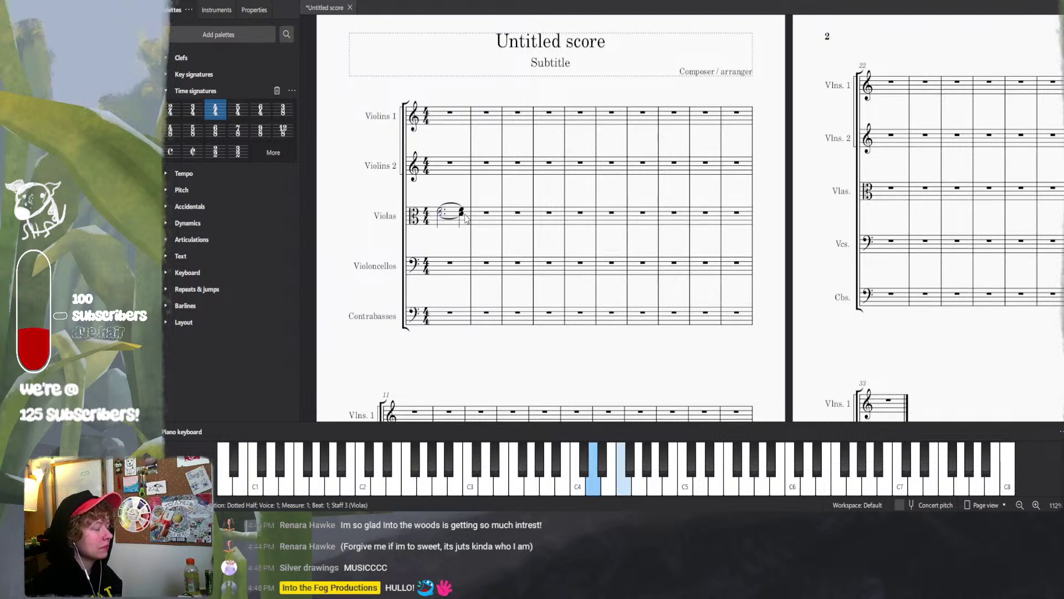
{"action": "left_click", "coordinate": [461, 213]}
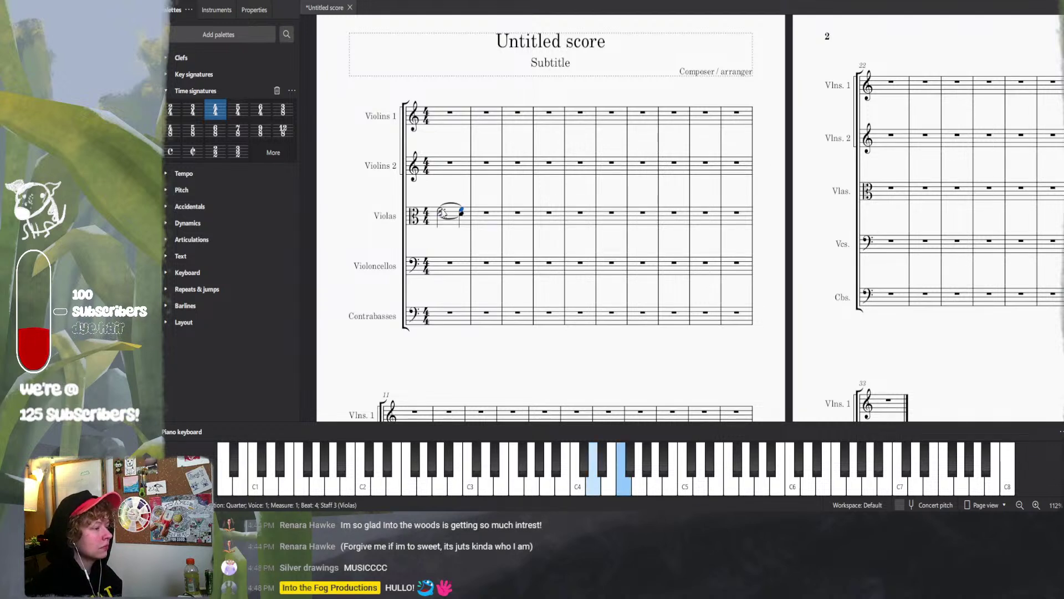
{"action": "key", "text": "Delete"}
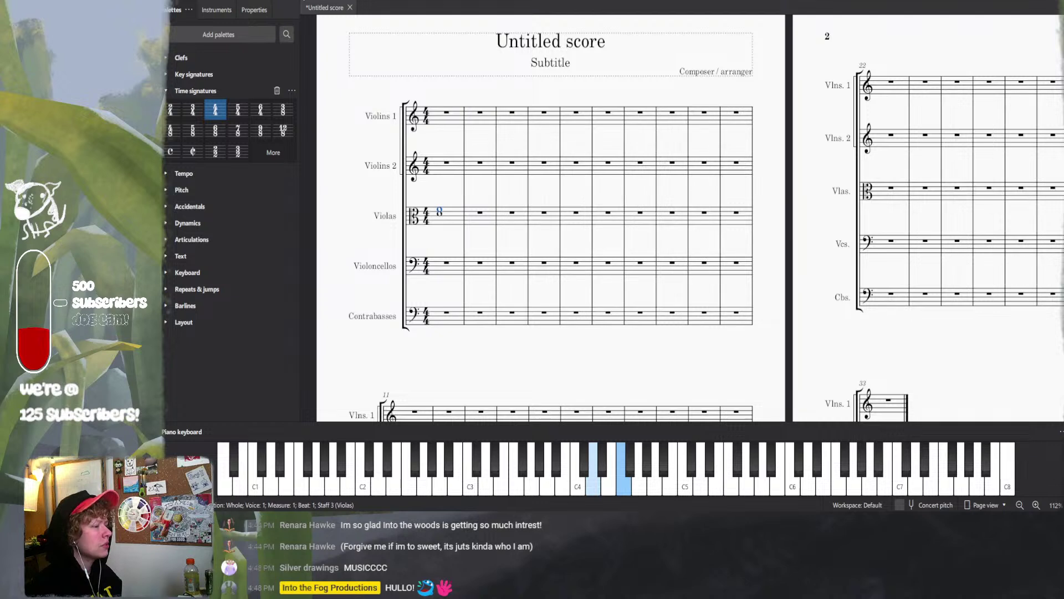
- Delete the whole-note chord from measure 1 of the Violas
{"action": "left_click", "coordinate": [442, 217]}
{"action": "left_click", "coordinate": [441, 214]}
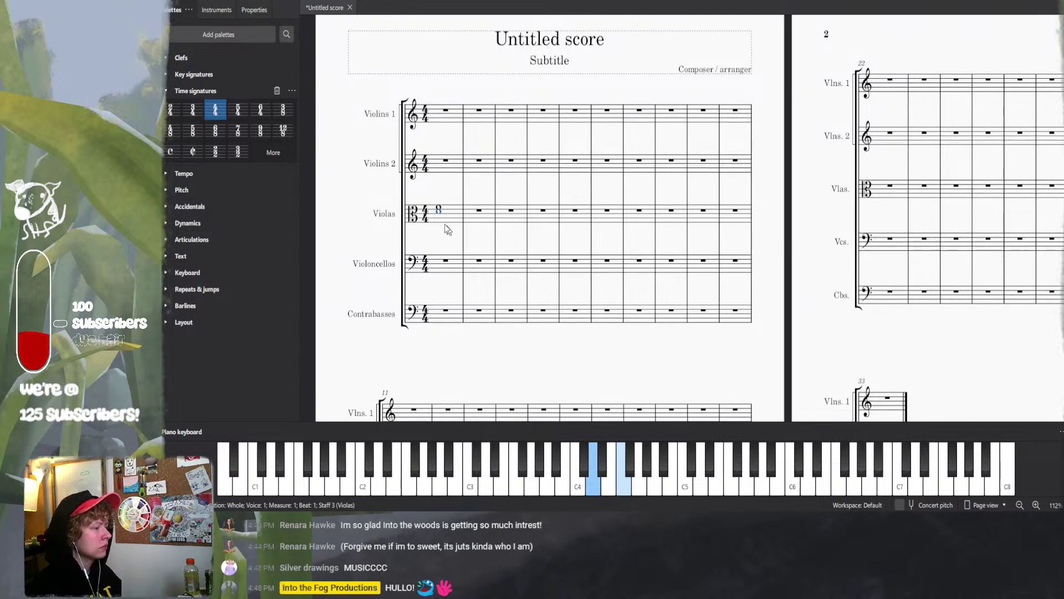
{"action": "left_click", "coordinate": [439, 211]}
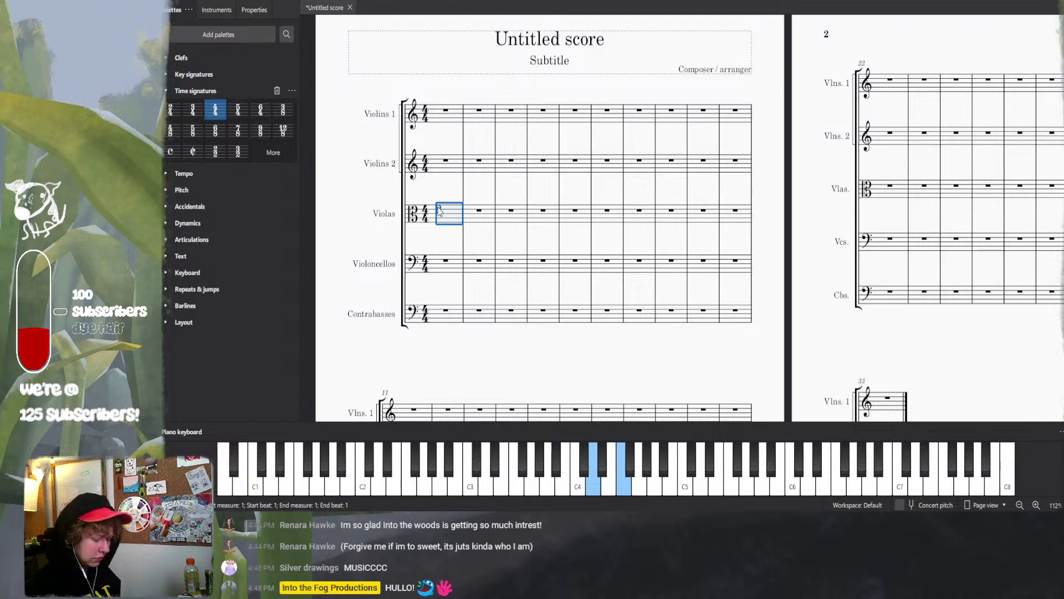
{"action": "key", "text": "Delete"}
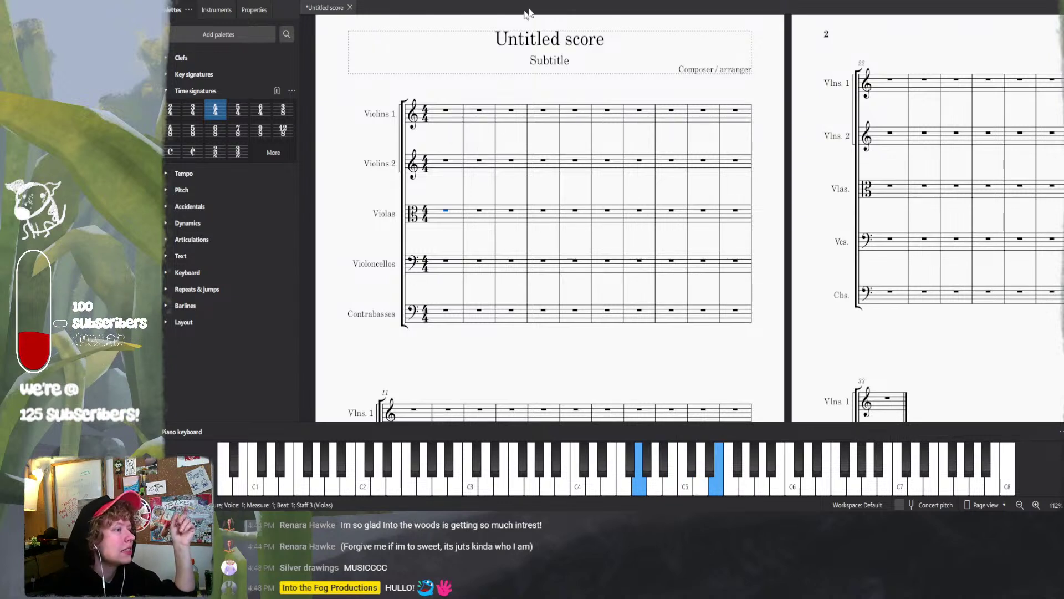
- Show the mixer, assign the Spitfire Audio BBC Symphony Orchestra VST3 to the Violins 1 channel, and close the instrument window
{"action": "key", "text": "F10"}
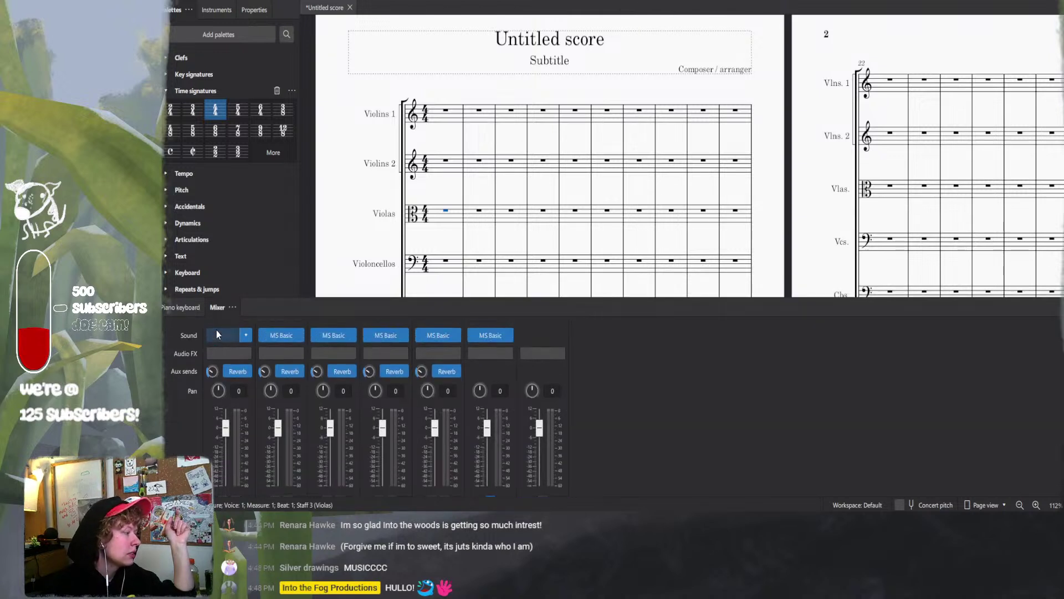
{"action": "left_click", "coordinate": [245, 336]}
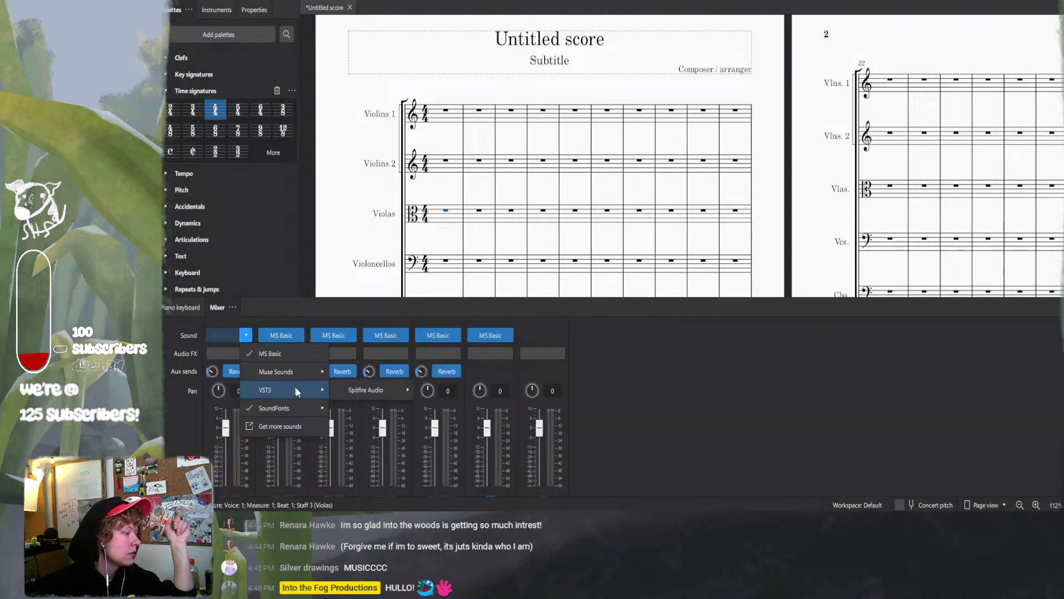
{"action": "mouse_move", "coordinate": [322, 408]}
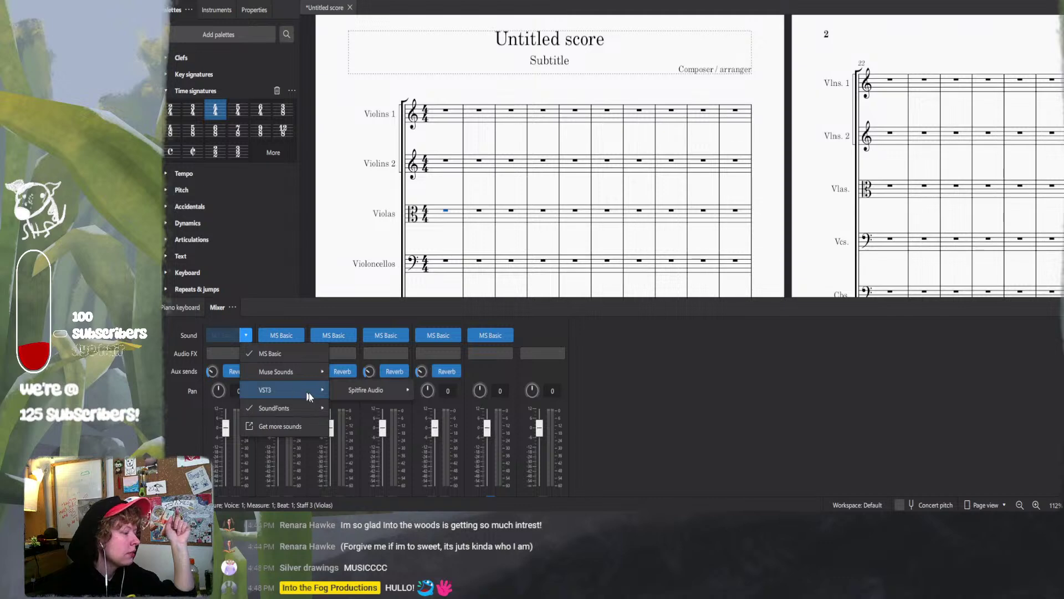
{"action": "mouse_move", "coordinate": [388, 391]}
{"action": "left_click", "coordinate": [447, 391]}
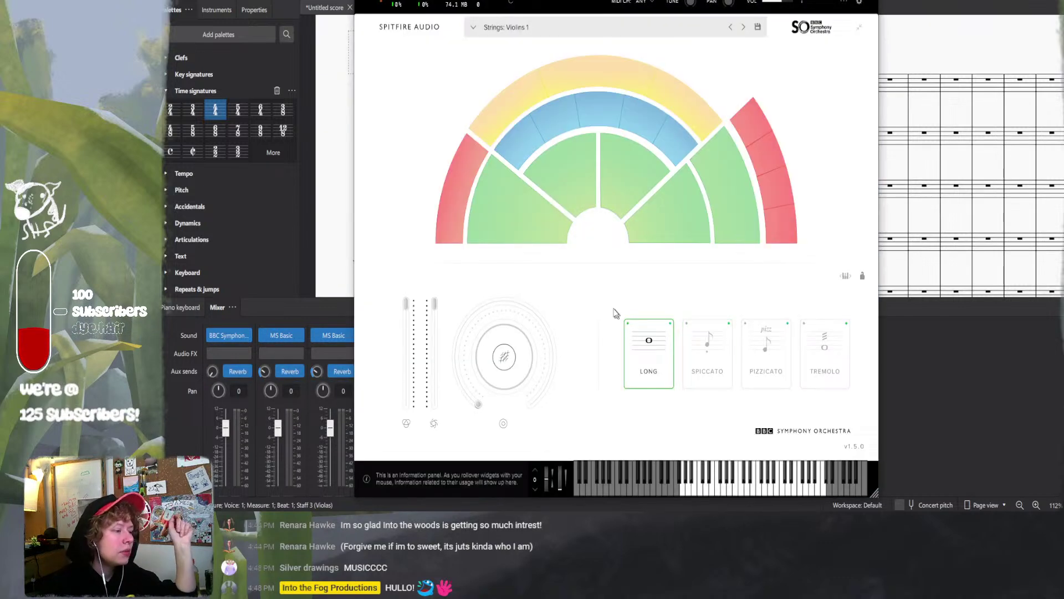
{"action": "mouse_move", "coordinate": [515, 225]}
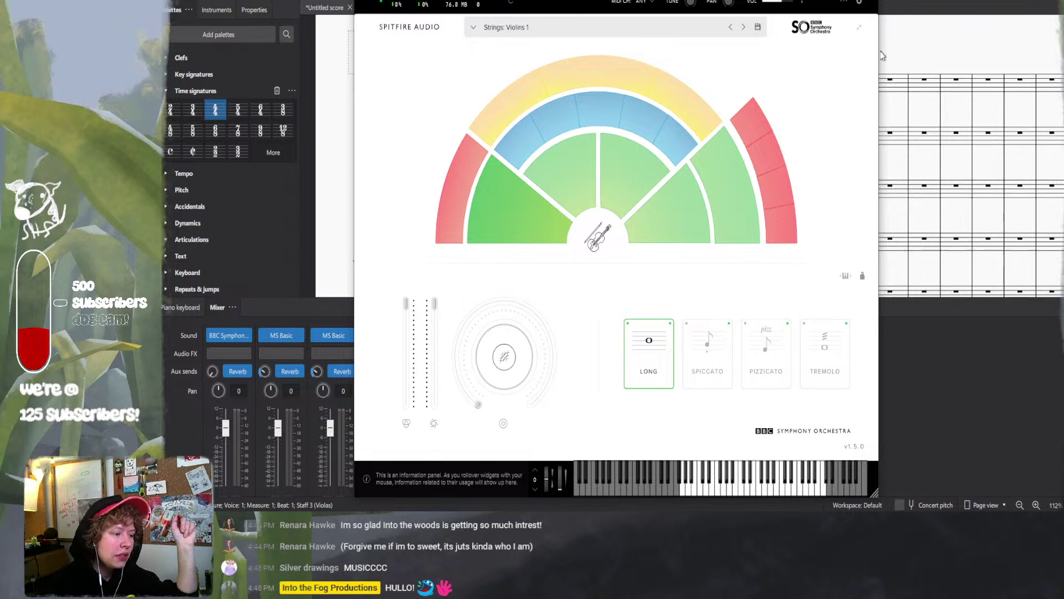
{"action": "left_click", "coordinate": [855, 15]}
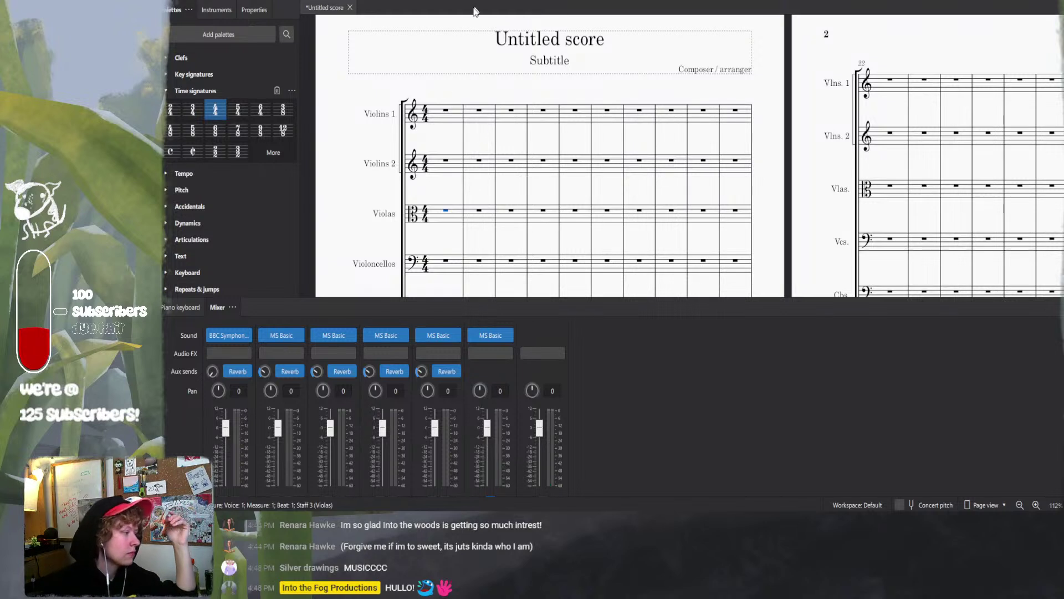
- Assign the Spitfire Audio BBC Symphony Orchestra VST3 to the Violins 2 channel, choose its Violins 2 section, and close the instrument window
{"action": "left_click", "coordinate": [300, 335]}
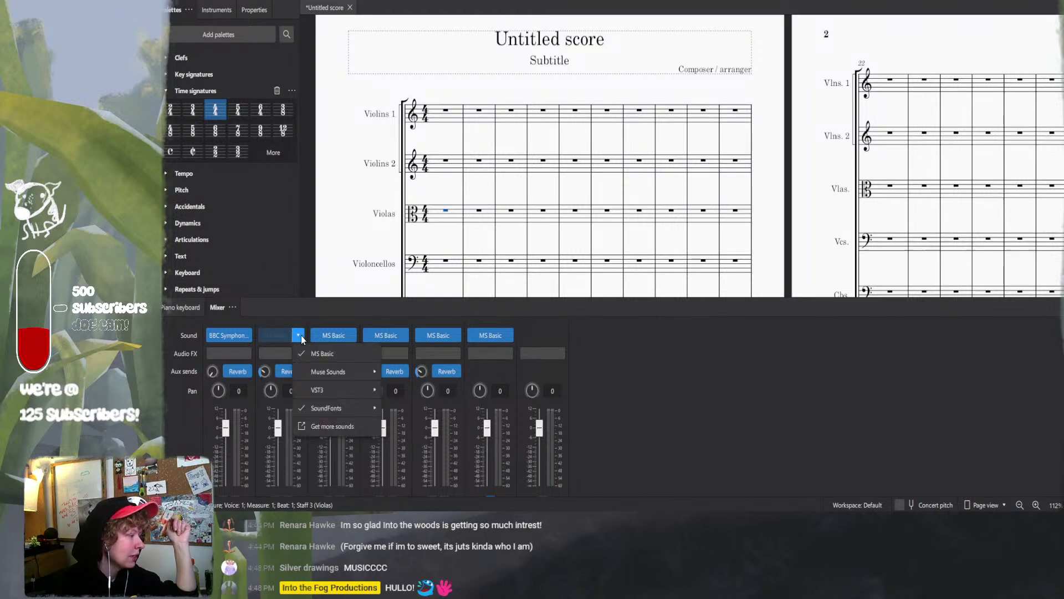
{"action": "mouse_move", "coordinate": [372, 386]}
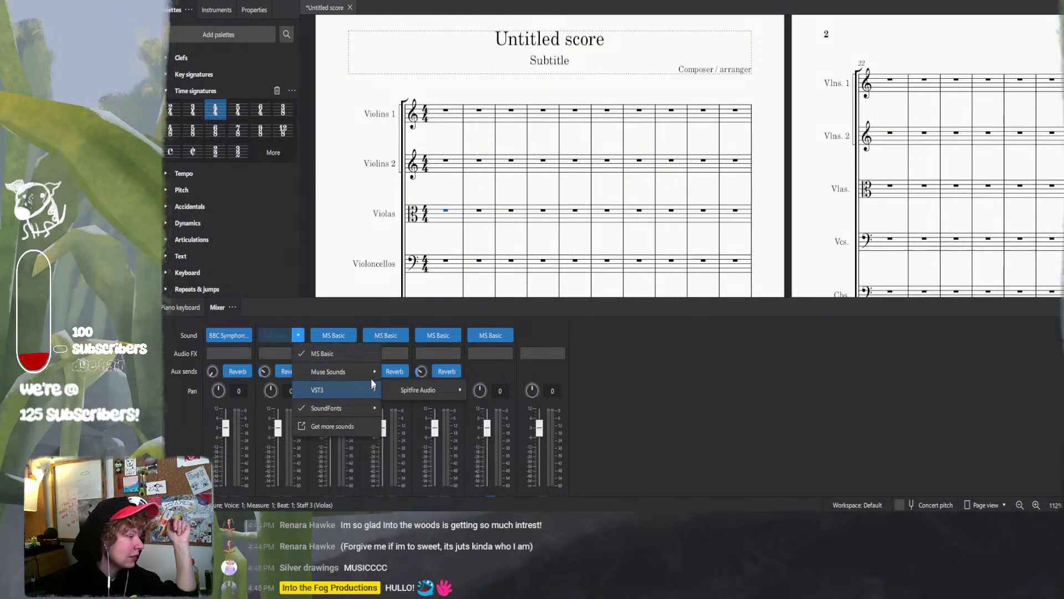
{"action": "mouse_move", "coordinate": [438, 390]}
{"action": "left_click", "coordinate": [486, 391]}
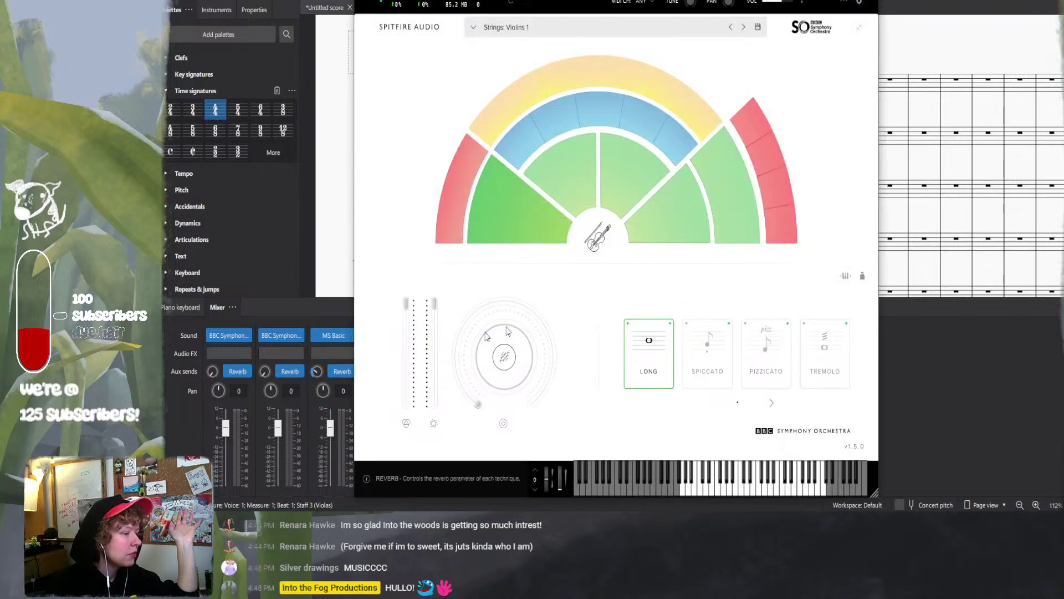
{"action": "left_click", "coordinate": [569, 163]}
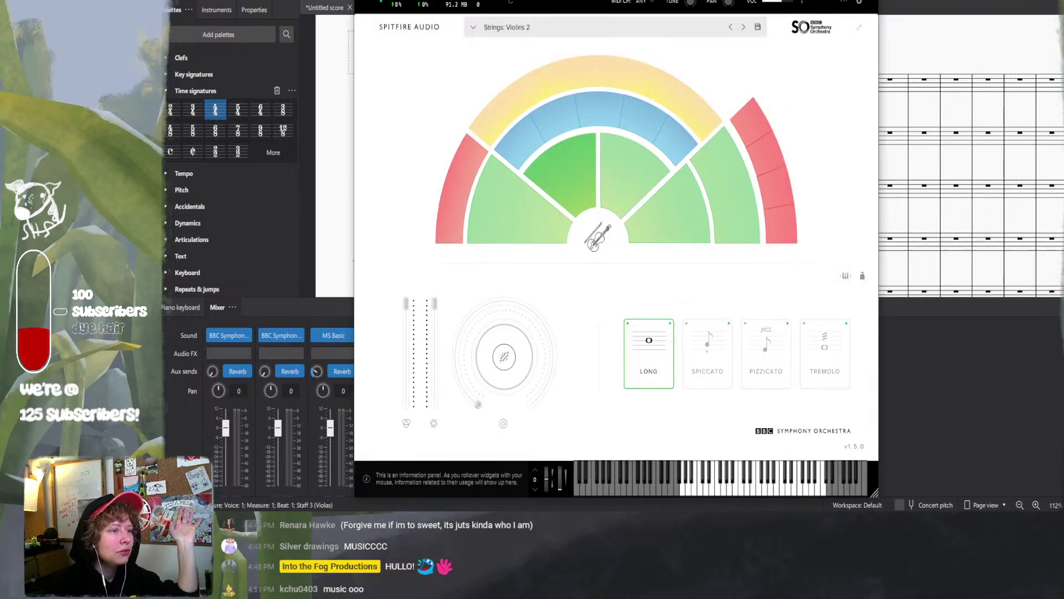
{"action": "left_click", "coordinate": [281, 335]}
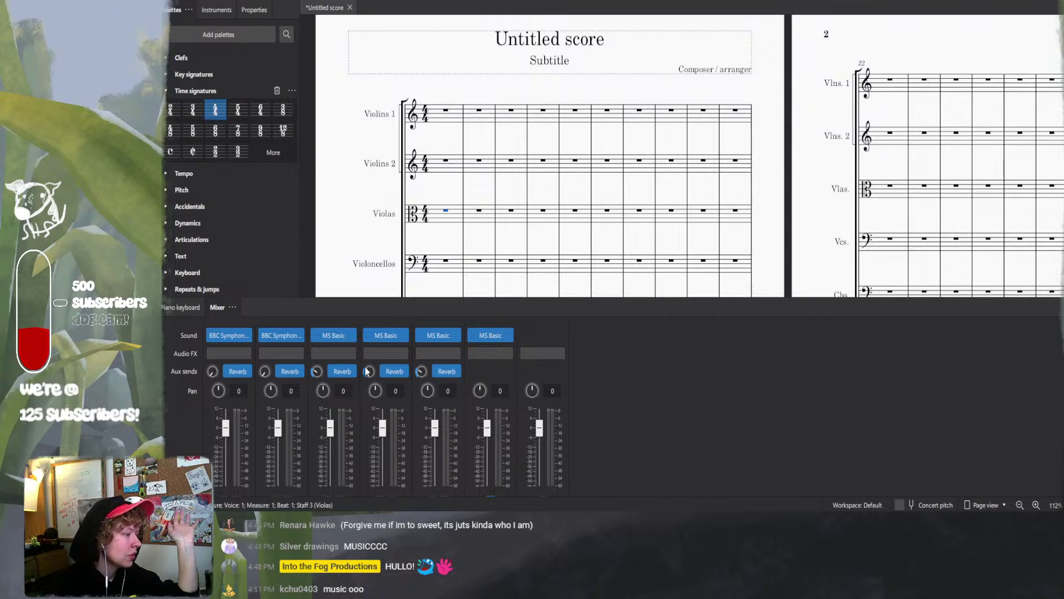
- Assign the Spitfire Audio BBC Symphony Orchestra VST3 to the Violas channel, choose its Violas section, and close the instrument window
{"action": "left_click", "coordinate": [350, 335]}
{"action": "mouse_move", "coordinate": [411, 397]}
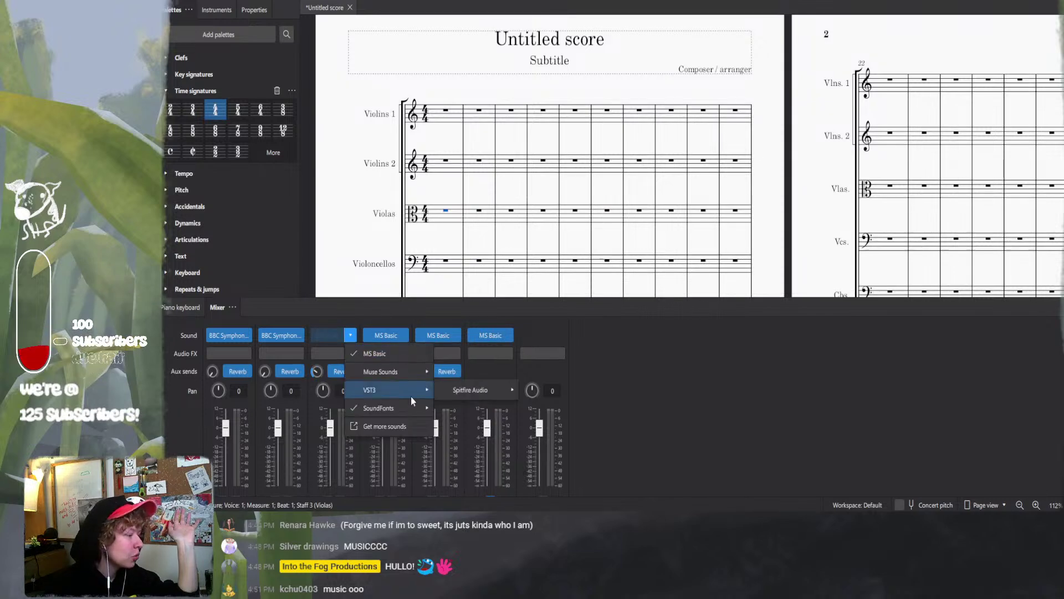
{"action": "mouse_move", "coordinate": [488, 389]}
{"action": "left_click", "coordinate": [571, 390]}
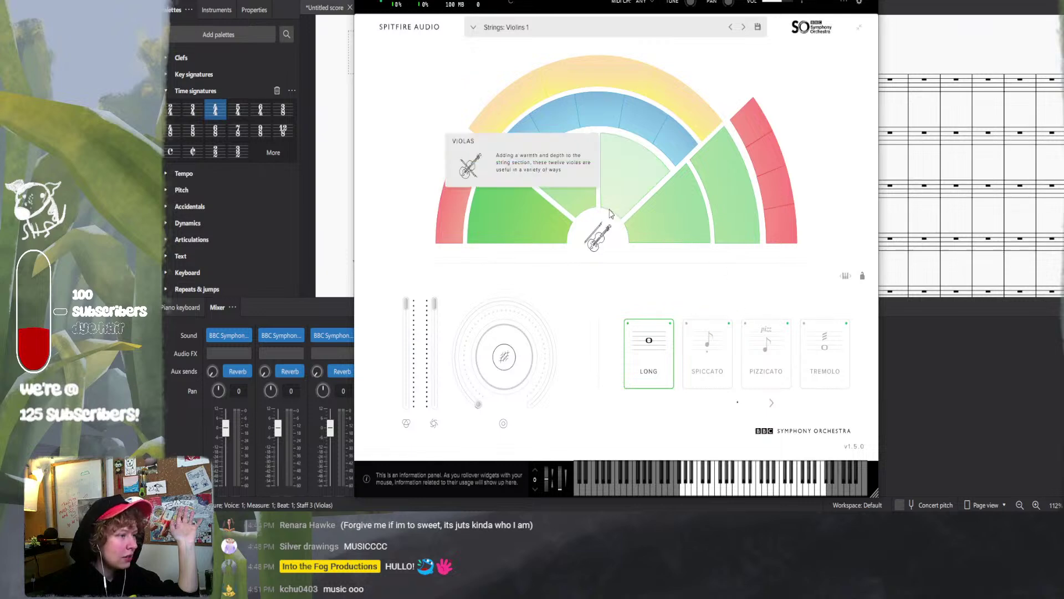
{"action": "left_click", "coordinate": [628, 171]}
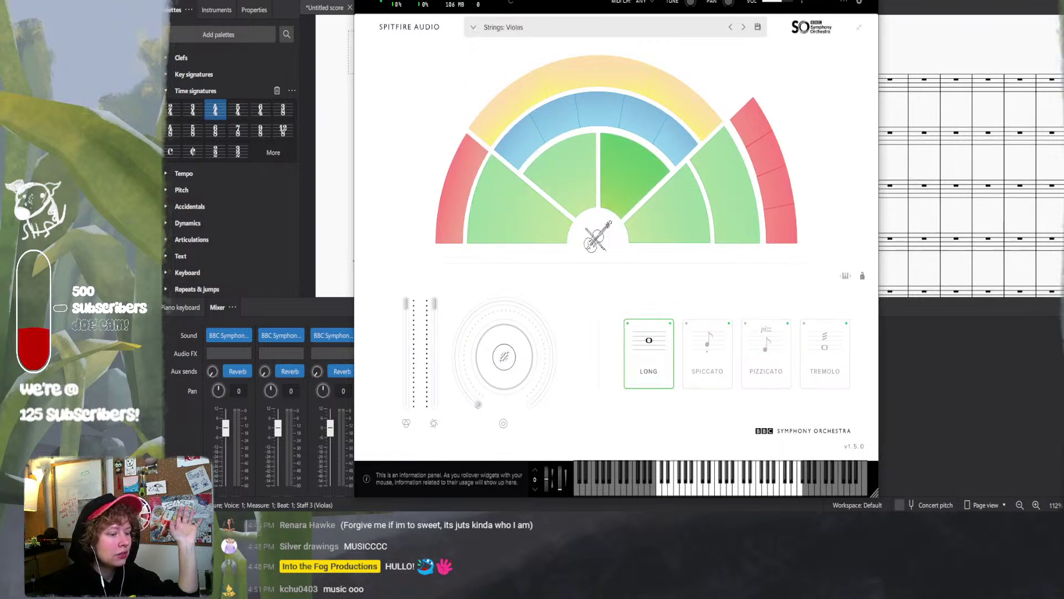
{"action": "left_click", "coordinate": [866, 1]}
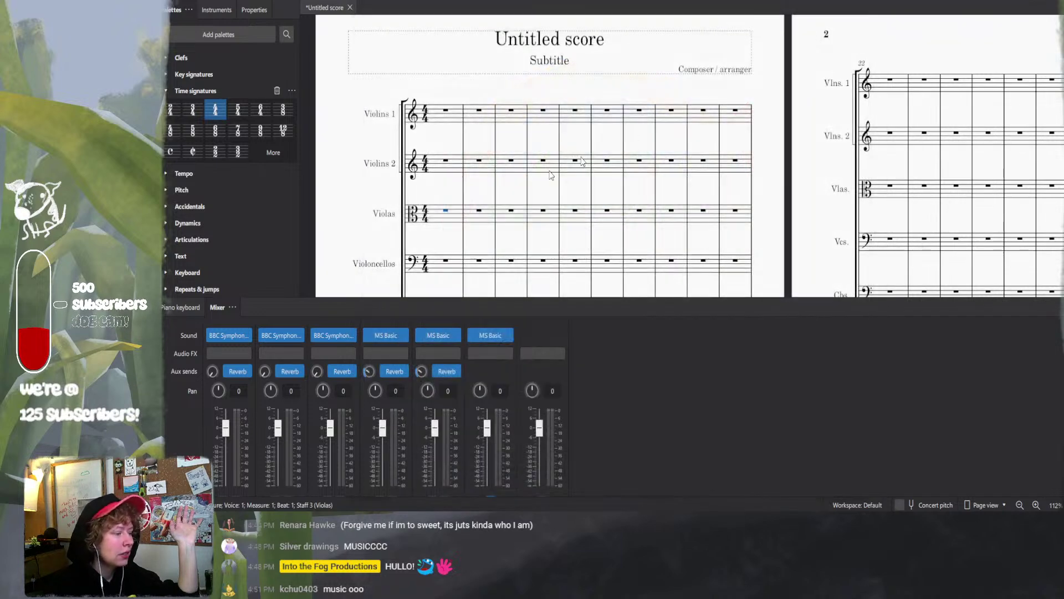
- Assign the Spitfire Audio BBC Symphony Orchestra VST3 to the Violoncellos channel, choose its Celli section, and close the instrument window
{"action": "left_click", "coordinate": [401, 335]}
{"action": "mouse_move", "coordinate": [473, 388]}
{"action": "mouse_move", "coordinate": [516, 391]}
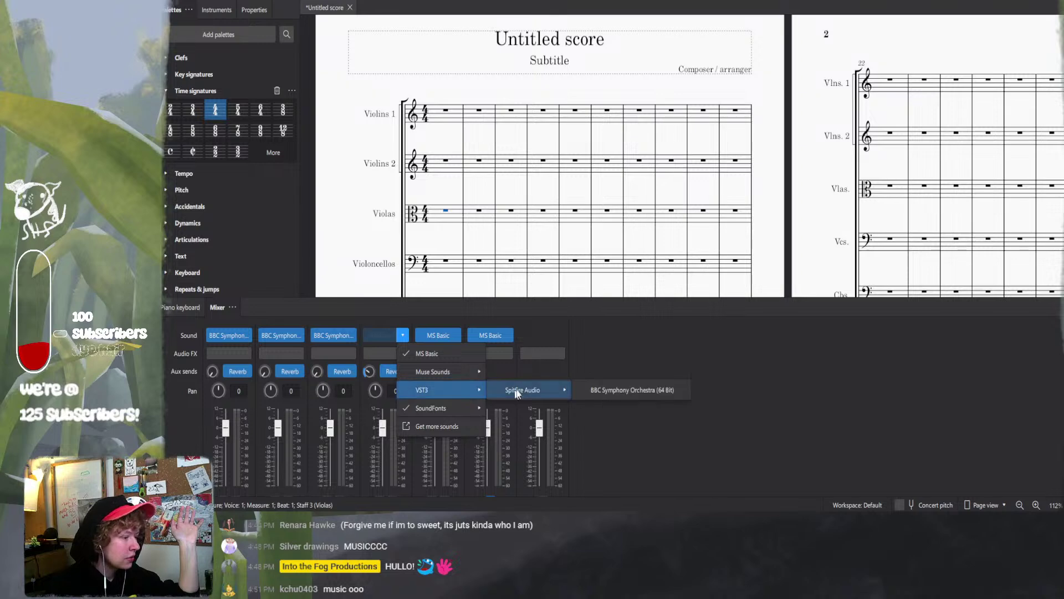
{"action": "left_click", "coordinate": [607, 390]}
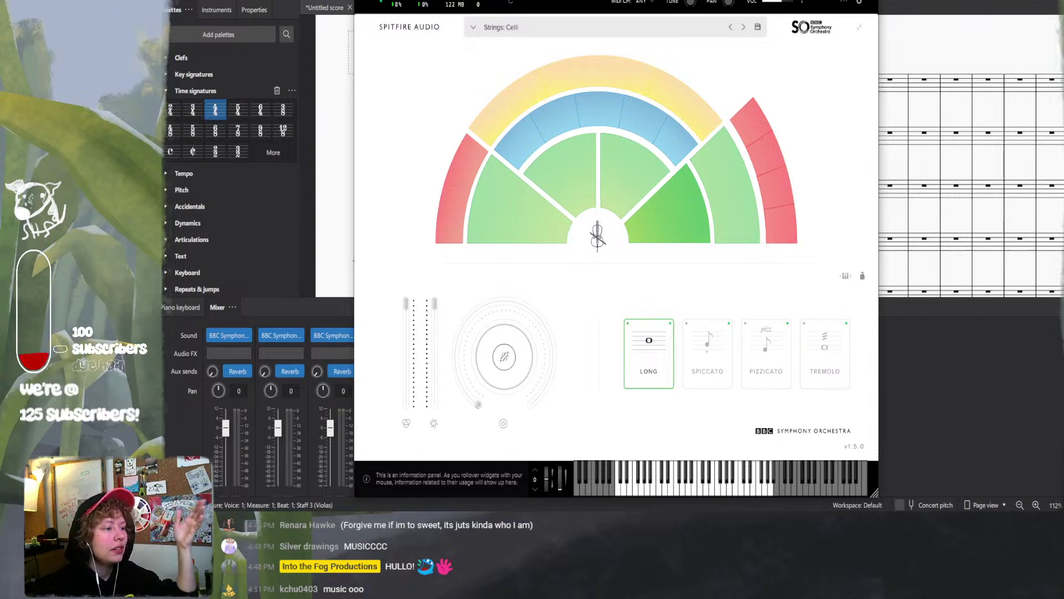
{"action": "mouse_move", "coordinate": [690, 213]}
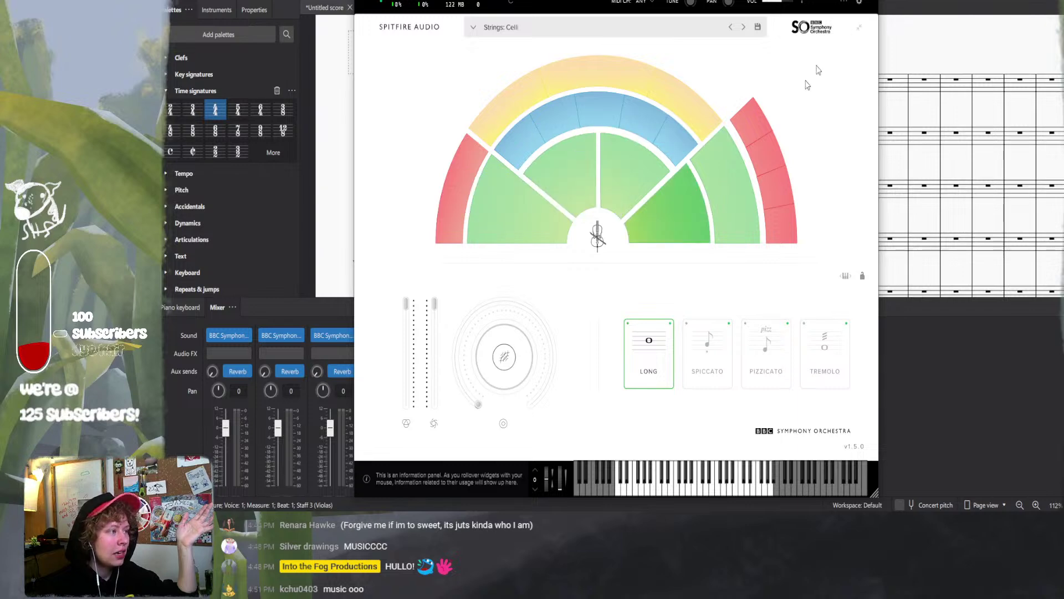
{"action": "key", "text": "Escape"}
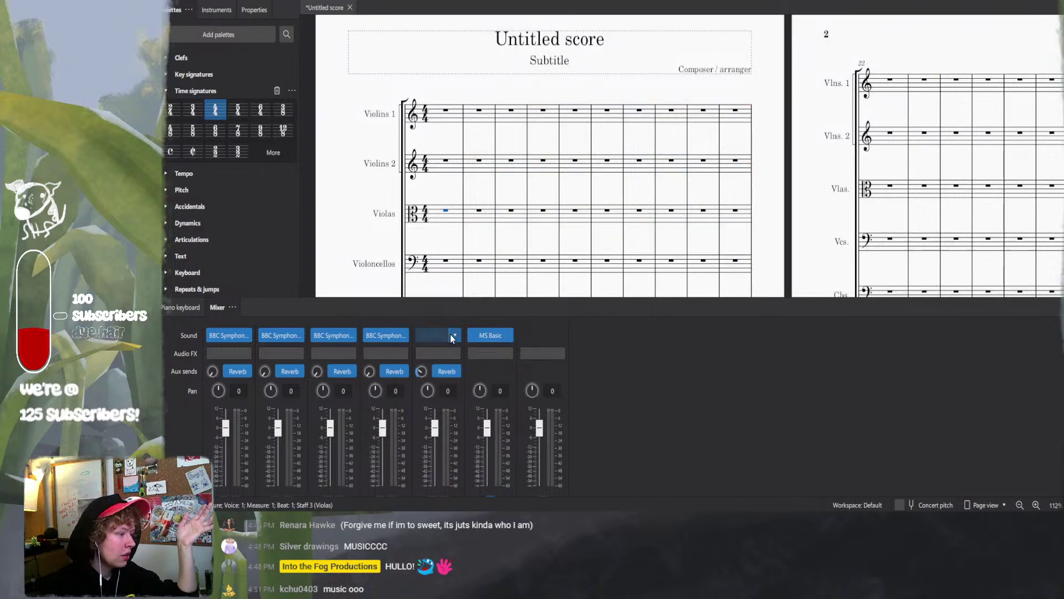
- Assign the Spitfire Audio BBC Symphony Orchestra VST3 to the Contrabasses channel, choose its Basses section, and close the instrument window
{"action": "left_click", "coordinate": [455, 335]}
{"action": "mouse_move", "coordinate": [499, 390]}
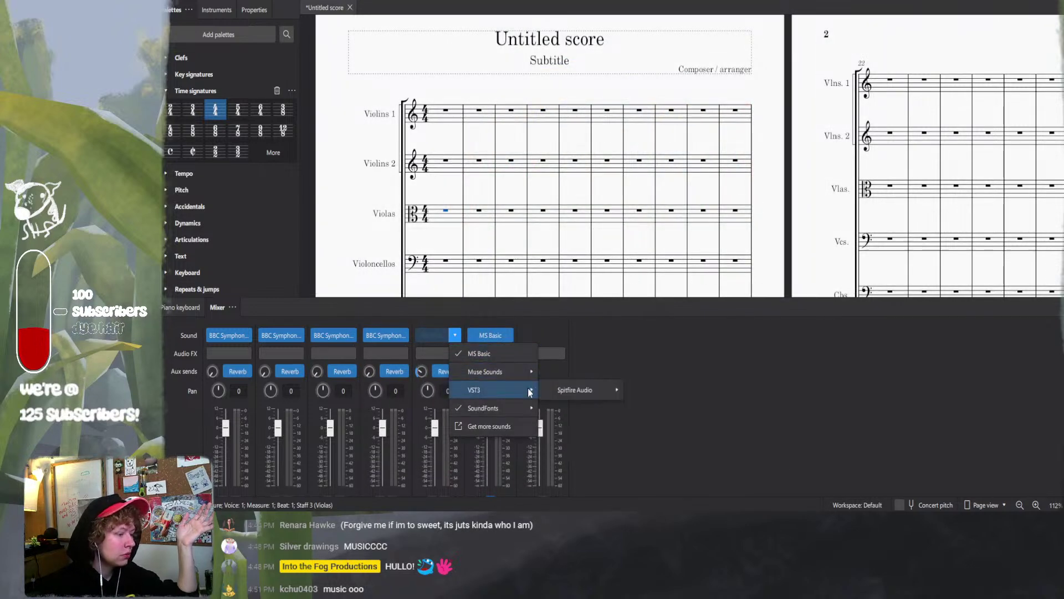
{"action": "mouse_move", "coordinate": [577, 390]}
{"action": "left_click", "coordinate": [653, 390]}
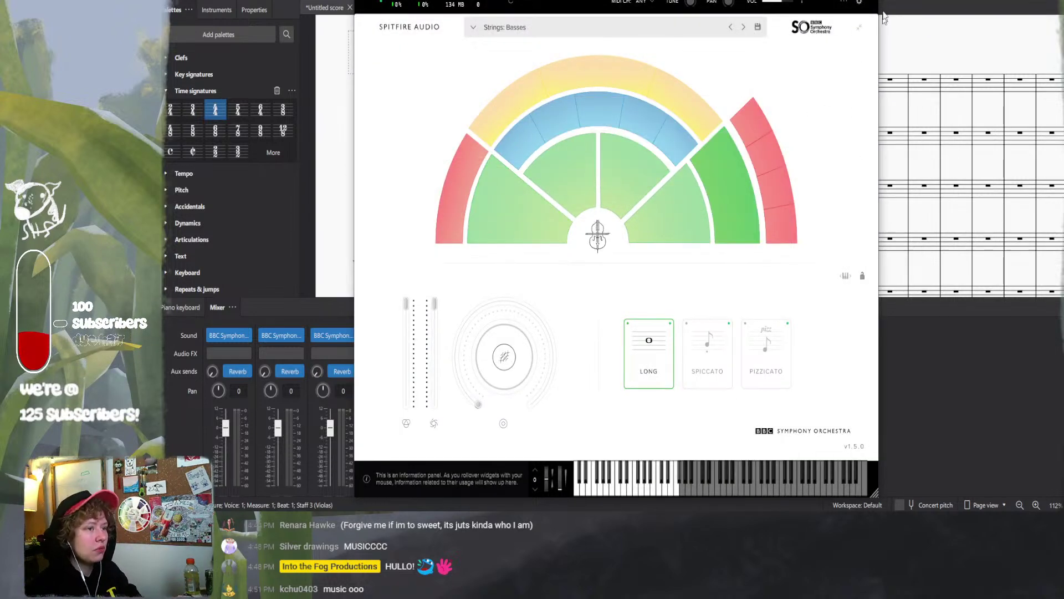
{"action": "left_click", "coordinate": [866, 0]}
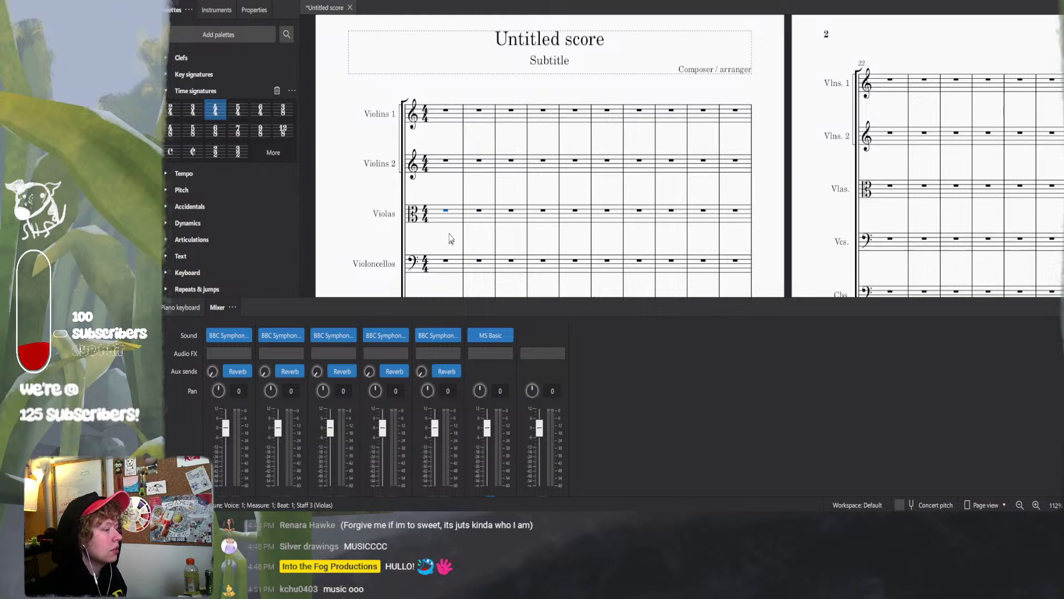
- Start default step-time note input at measure 1 of the Violoncellos staff
{"action": "scroll", "coordinate": [450, 238], "scroll_direction": "down", "scroll_amount": 3}
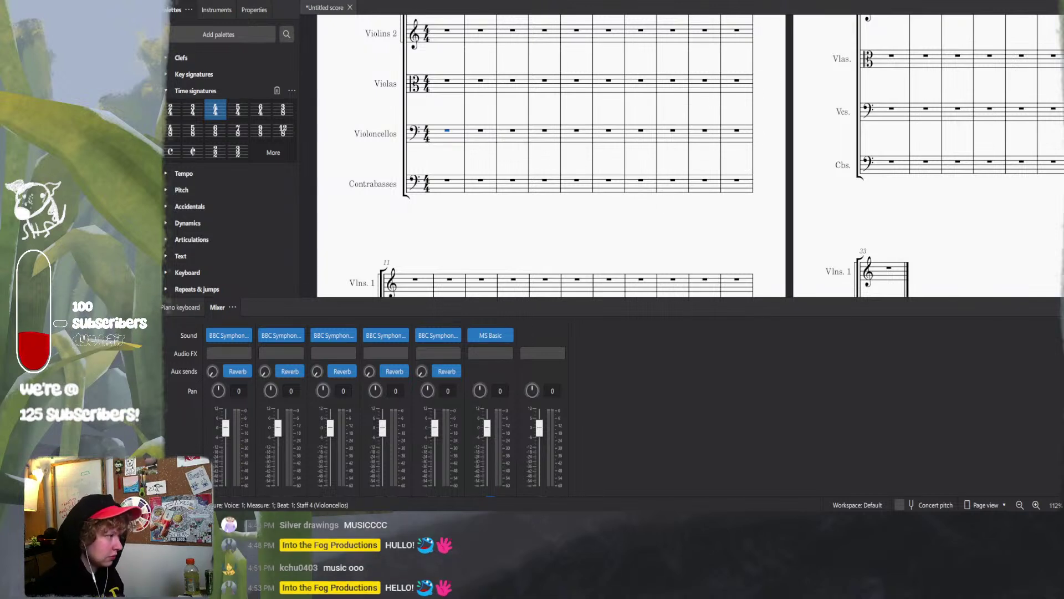
{"action": "scroll", "coordinate": [388, 554], "scroll_direction": "up", "scroll_amount": 3}
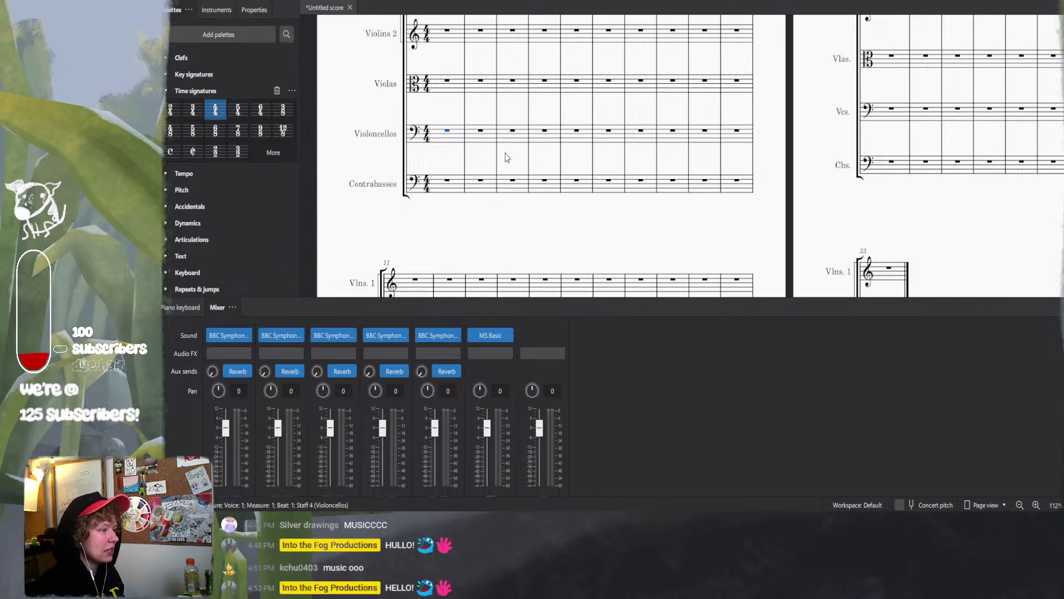
{"action": "left_click_drag", "start_coordinate": [506, 158], "coordinate": [481, 235]}
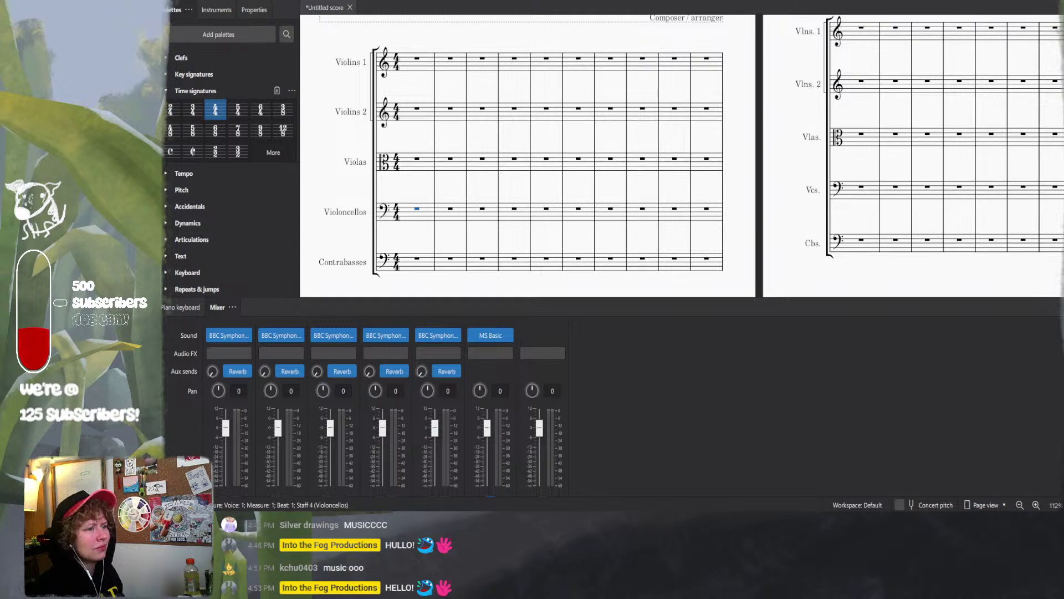
{"action": "key", "text": "space"}
{"action": "key", "text": "space"}
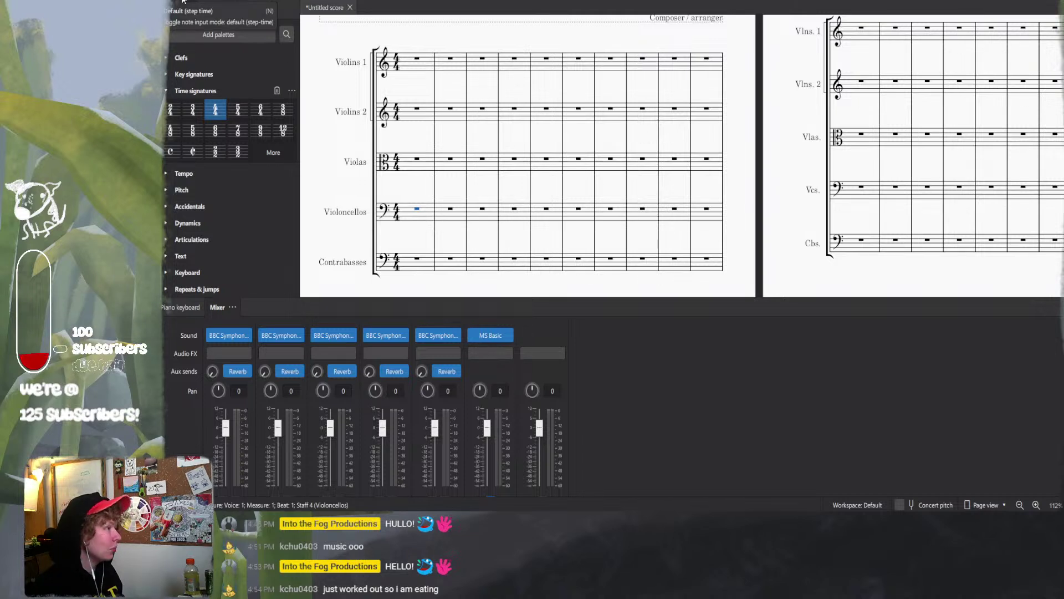
{"action": "left_click", "coordinate": [183, 1]}
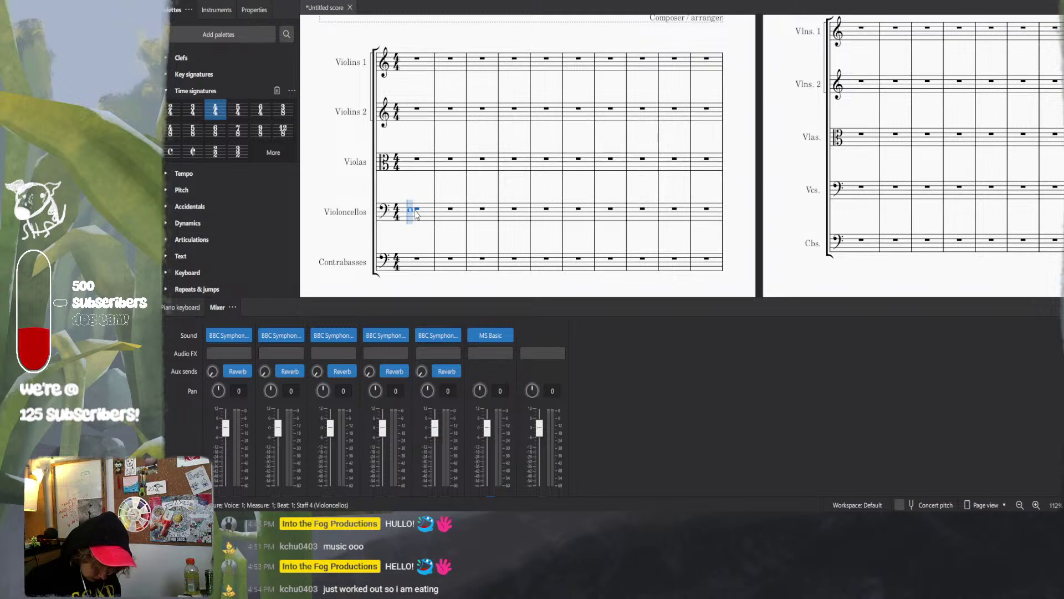
- Enter a trial run of high whole notes in the Violoncellos from measure 1 through measure 5
{"action": "key", "text": "c"}
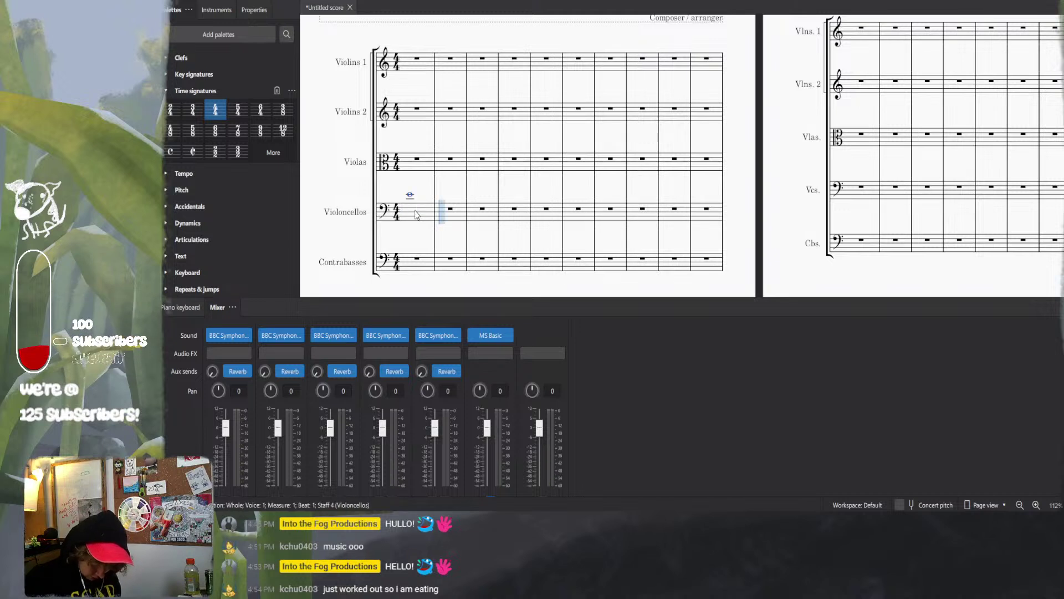
{"action": "key", "text": "d"}
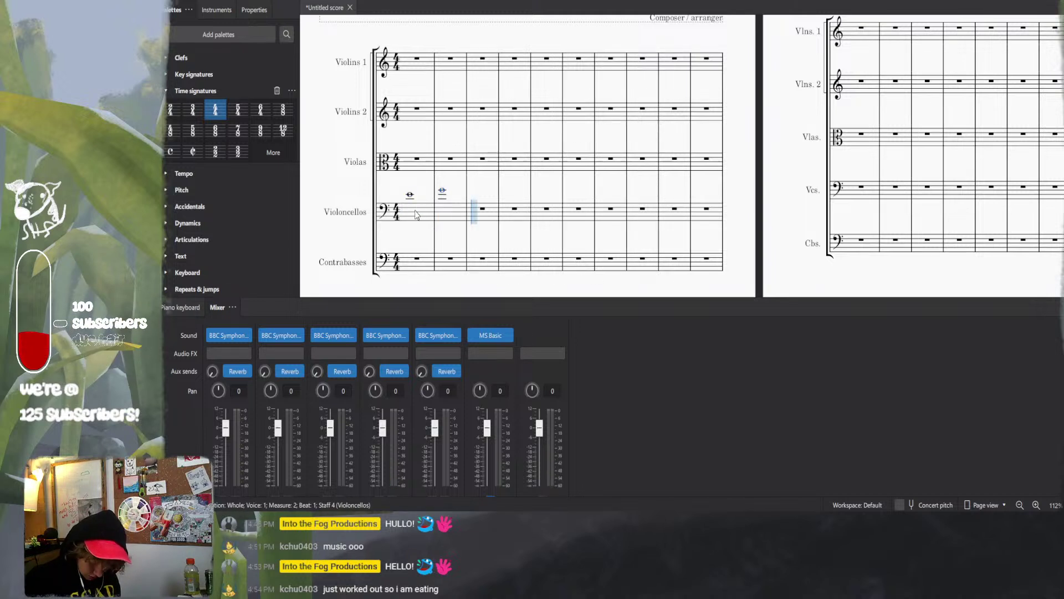
{"action": "key", "text": "a"}
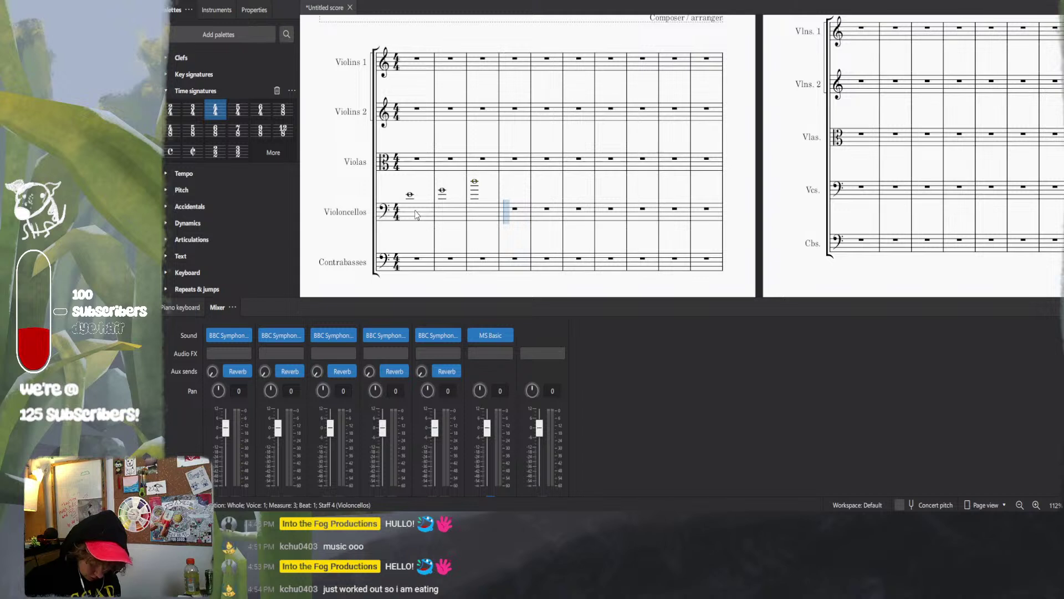
{"action": "key", "text": "b"}
{"action": "key", "text": "shift+a"}
{"action": "key", "text": "a"}
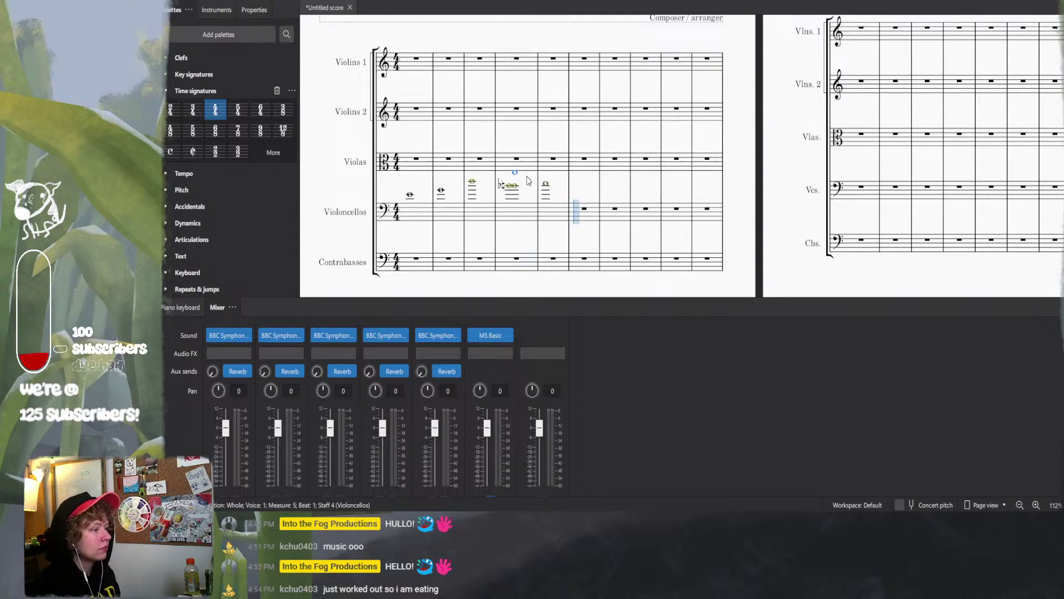
{"action": "key", "text": "shift+f"}
- Undo all the trial whole notes in the Violoncellos back to an empty measure 1
{"action": "key", "text": "ctrl+z"}
{"action": "key", "text": "ctrl+z"}
{"action": "key", "text": "ctrl+z"}
{"action": "key", "text": "ctrl+z"}
{"action": "key", "text": "ctrl+z"}
{"action": "key", "text": "ctrl+z"}
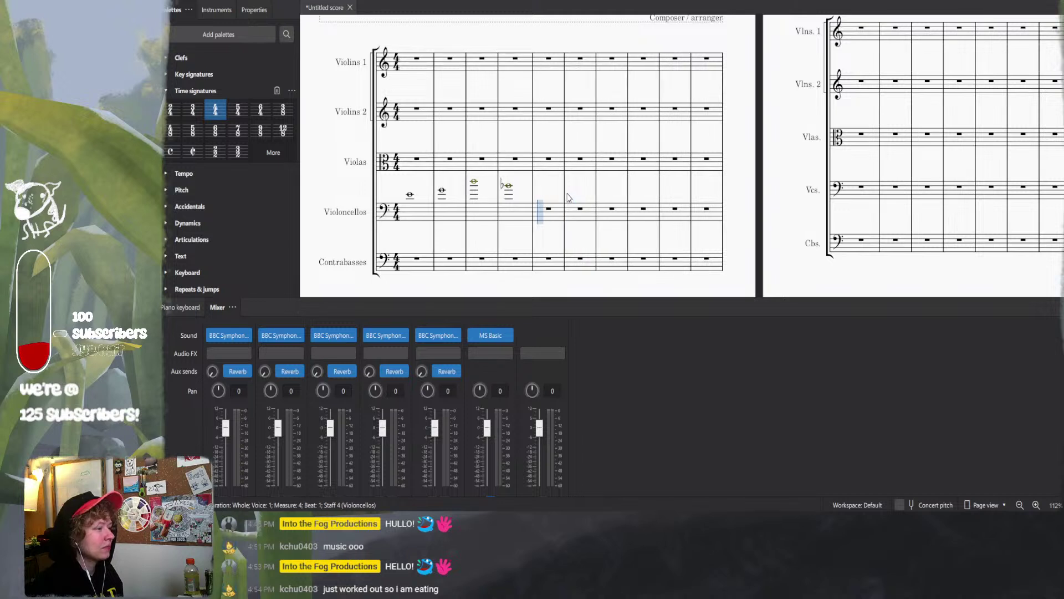
{"action": "key", "text": "alt+3"}
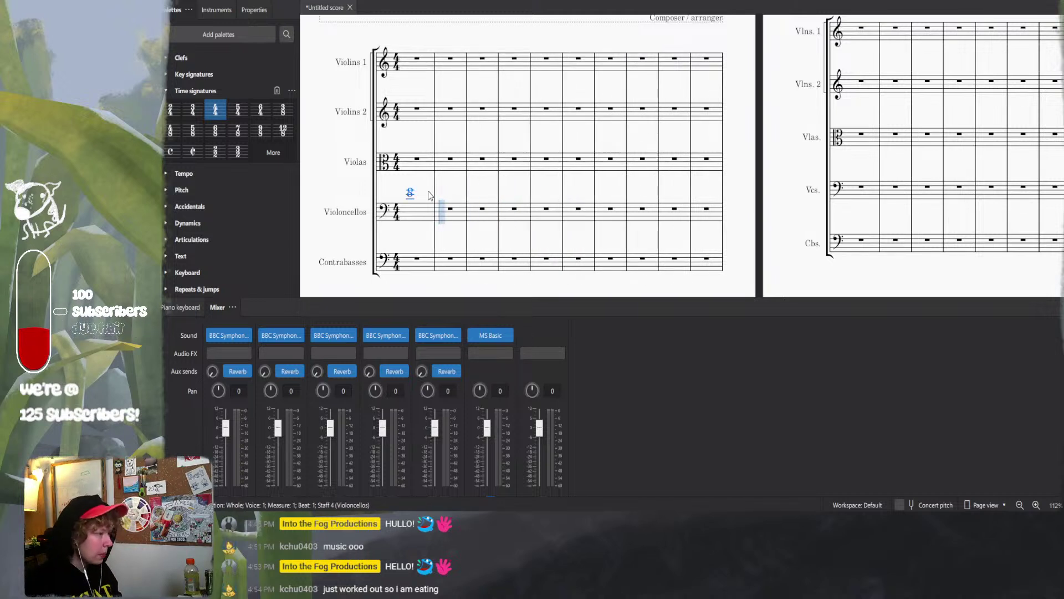
{"action": "key", "text": "ctrl+z"}
{"action": "key", "text": "ctrl+z"}
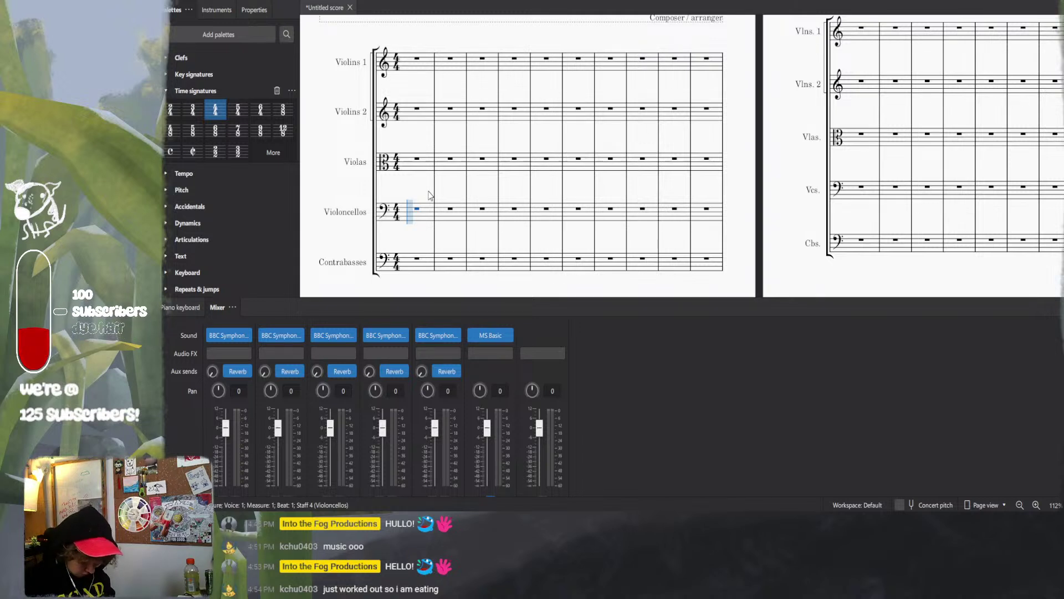
- Enter a whole-note E in measure 1 of the Violoncellos and another an octave lower in measure 2
{"action": "key", "text": "e"}
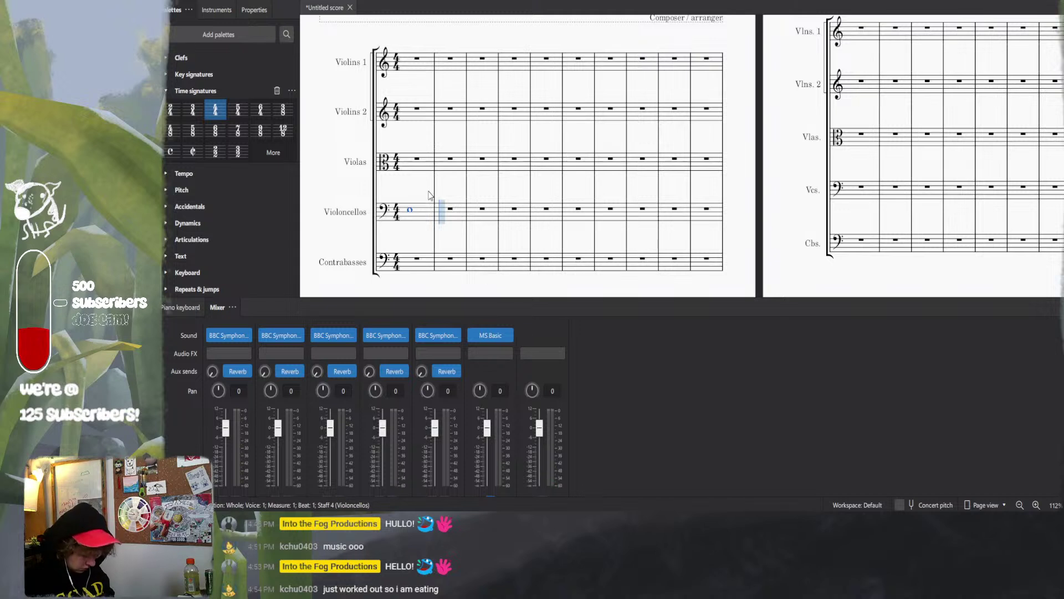
{"action": "key", "text": "e"}
{"action": "key", "text": "ctrl+Down"}
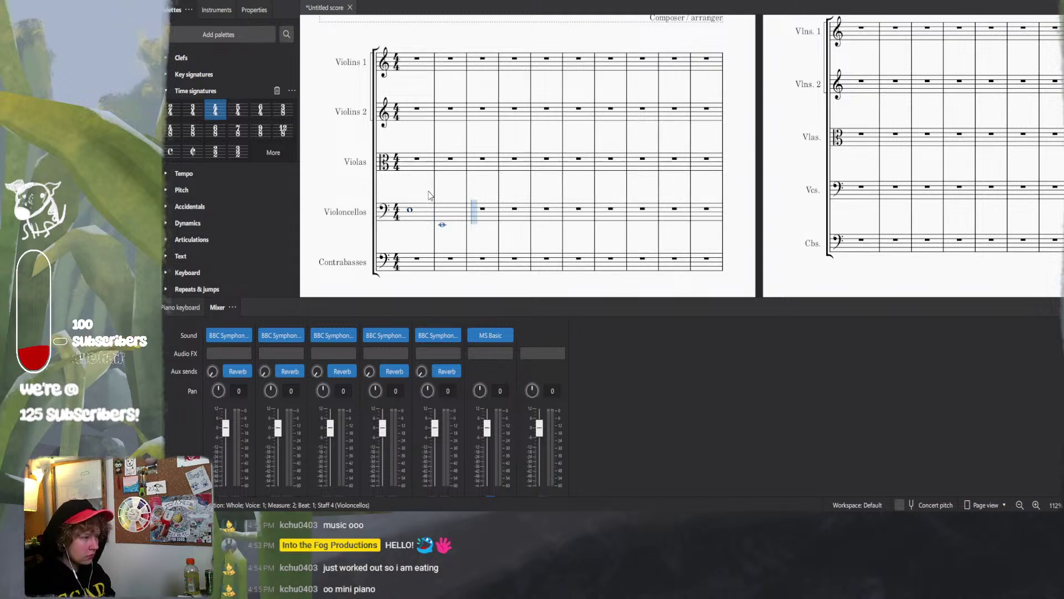
- Enter whole-note Es in different octaves in measures 3 to 6 of the Violoncellos
{"action": "key", "text": "e"}
{"action": "key", "text": "ctrl+Down"}
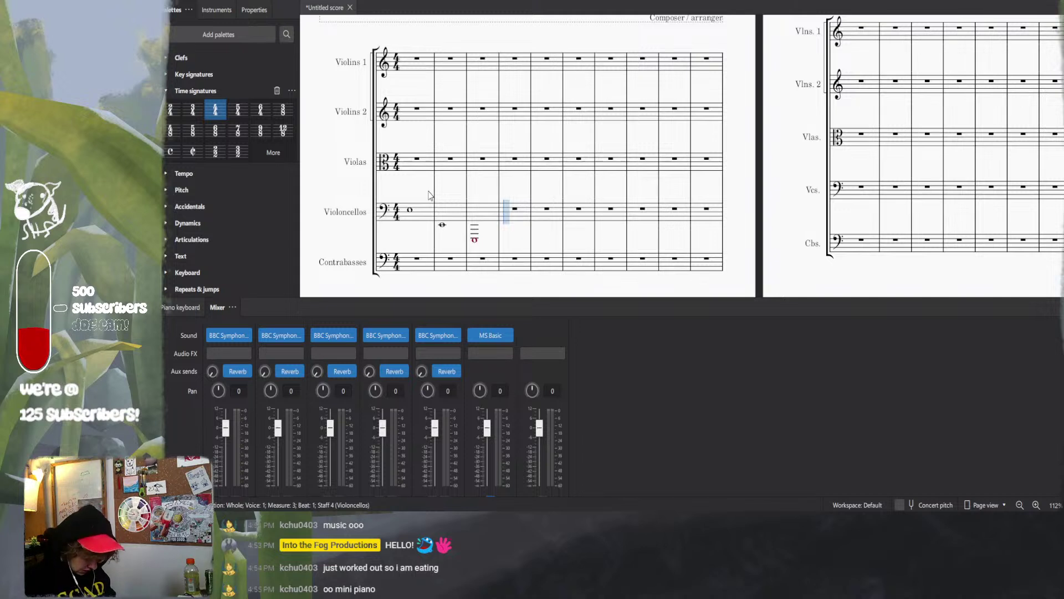
{"action": "key", "text": "e"}
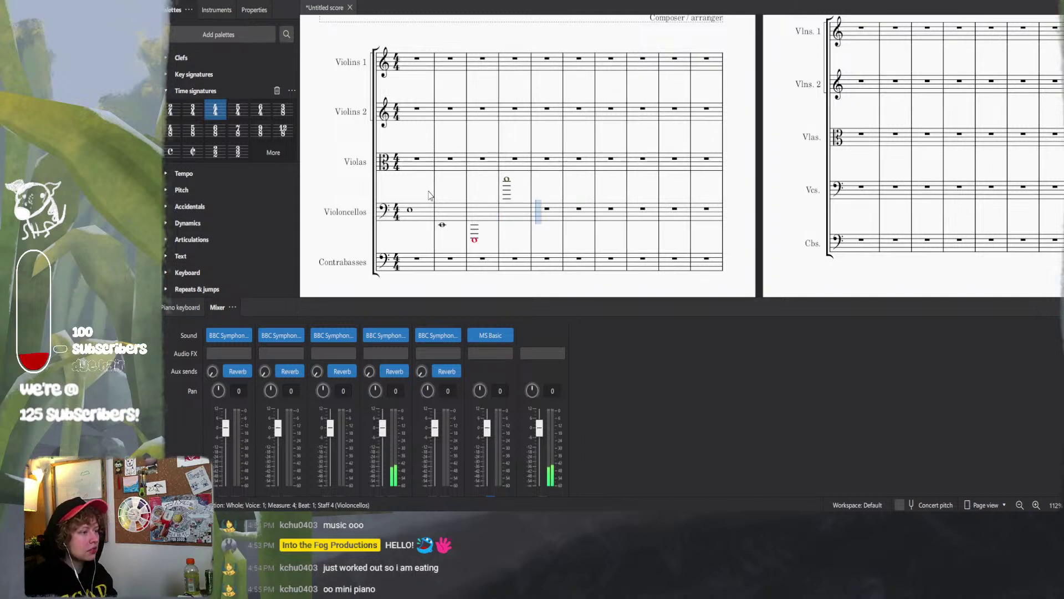
{"action": "key", "text": "e"}
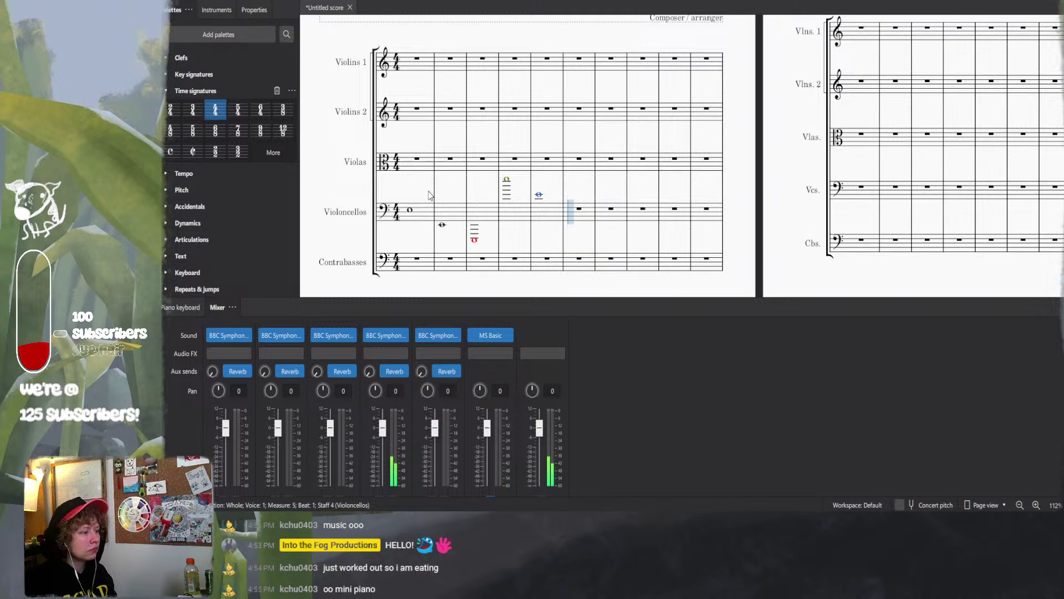
{"action": "key", "text": "e"}
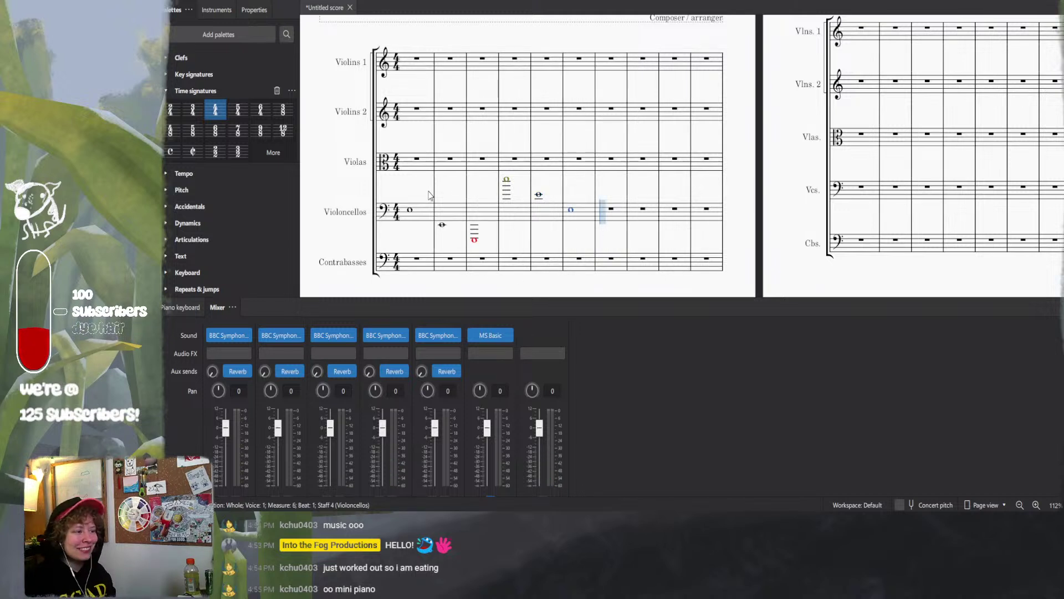
- Undo the whole-note Es in measures 3 to 6 of the Violoncellos
{"action": "key", "text": "ctrl+z"}
{"action": "key", "text": "ctrl+z"}
{"action": "key", "text": "ctrl+z"}
{"action": "key", "text": "ctrl+z"}
{"action": "key", "text": "ctrl+z"}
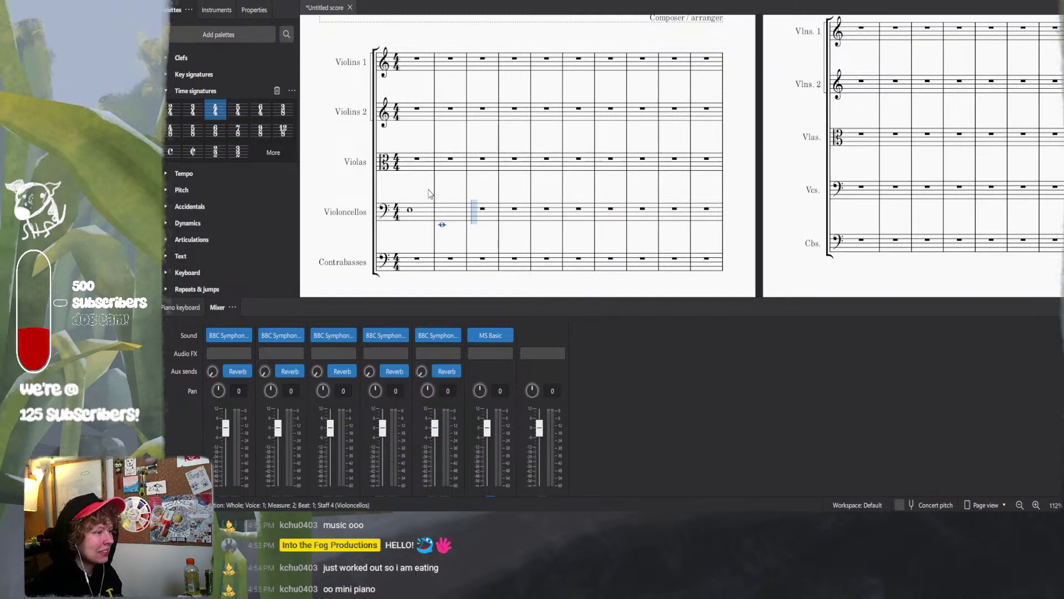
- Replace the whole-note E in measure 1 of the Violoncellos with a low A raised by semitones past D sharp
{"action": "key", "text": "ctrl+z"}
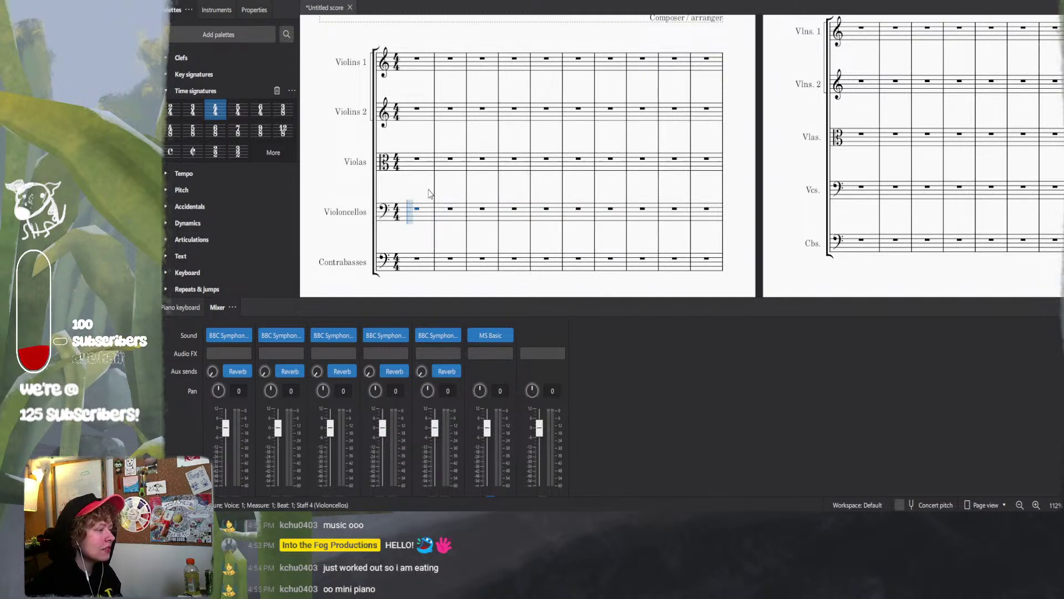
{"action": "left_click", "coordinate": [428, 224]}
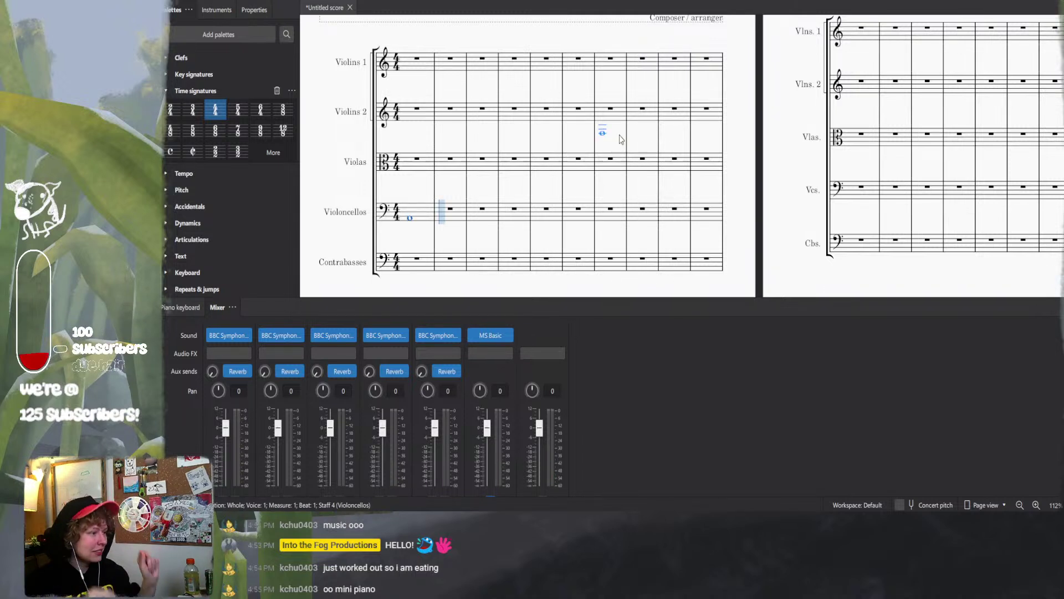
{"action": "key", "text": "Up"}
{"action": "key", "text": "Up"}
{"action": "key", "text": "Up"}
{"action": "key", "text": "Up"}
{"action": "key", "text": "Up"}
{"action": "key", "text": "Up"}
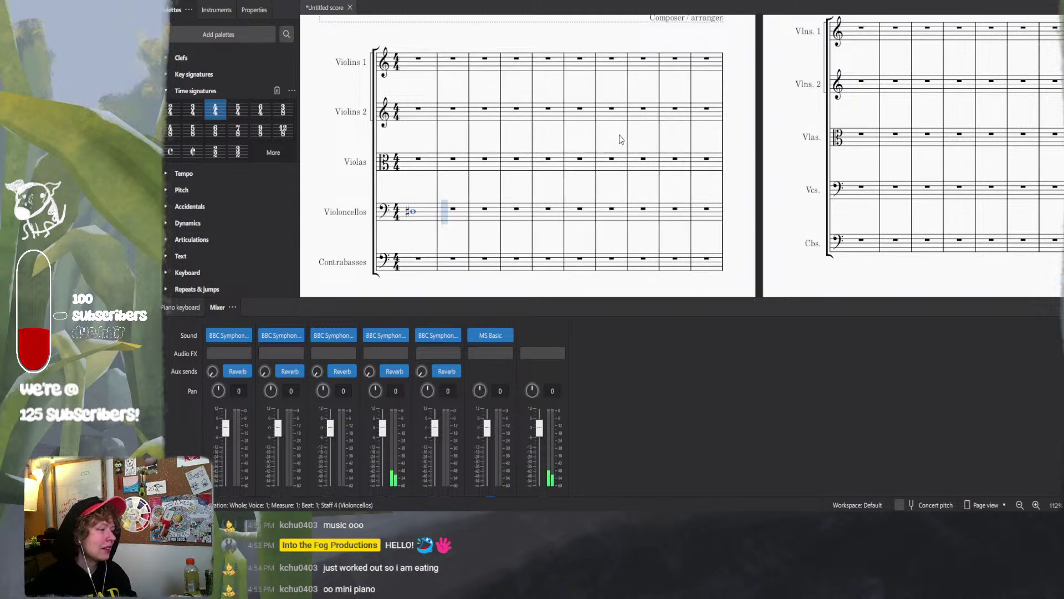
{"action": "key", "text": "Up"}
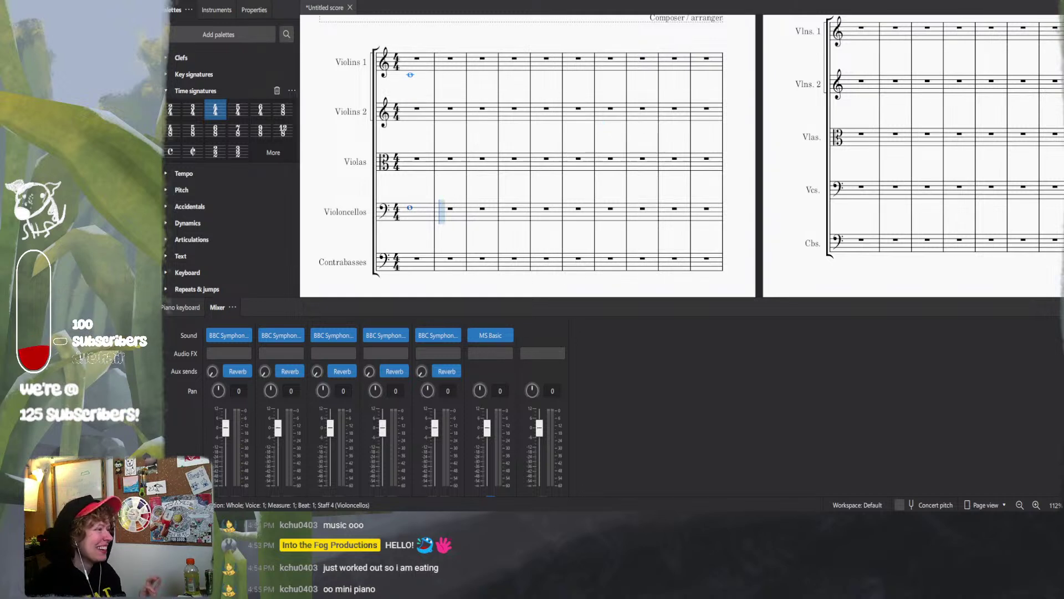
{"action": "key", "text": "Escape"}
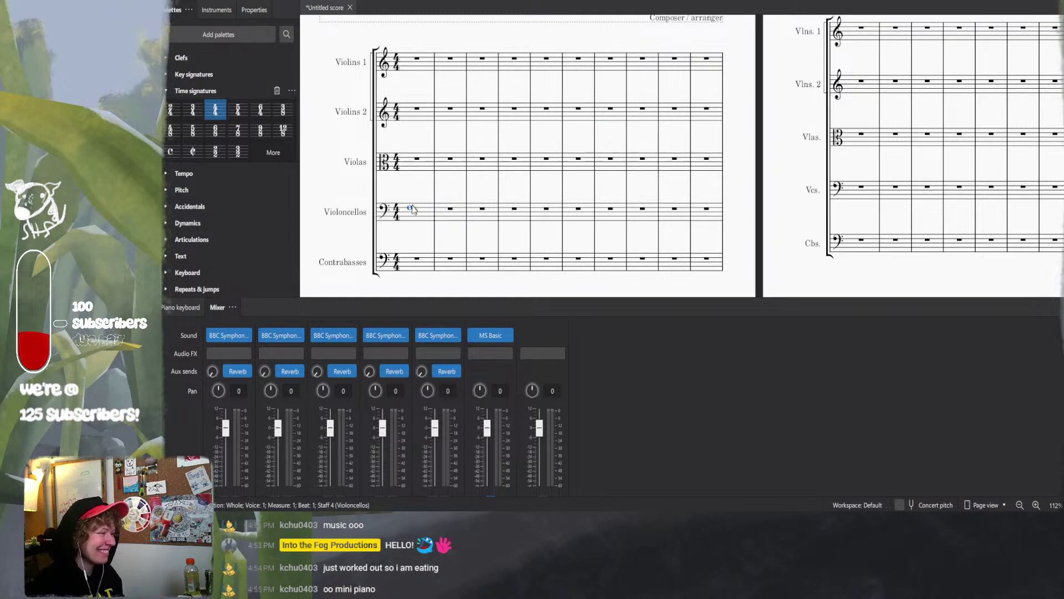
- Try a whole note in measure 1 of the Violas under the empty violin staves, and delete it
{"action": "left_click", "coordinate": [410, 210]}
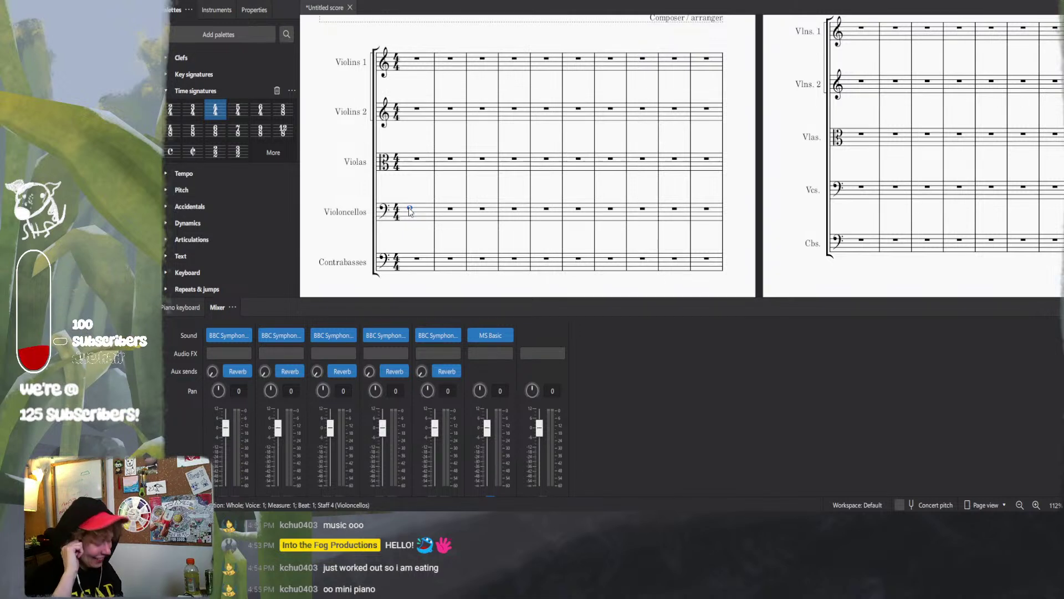
{"action": "left_click", "coordinate": [420, 165]}
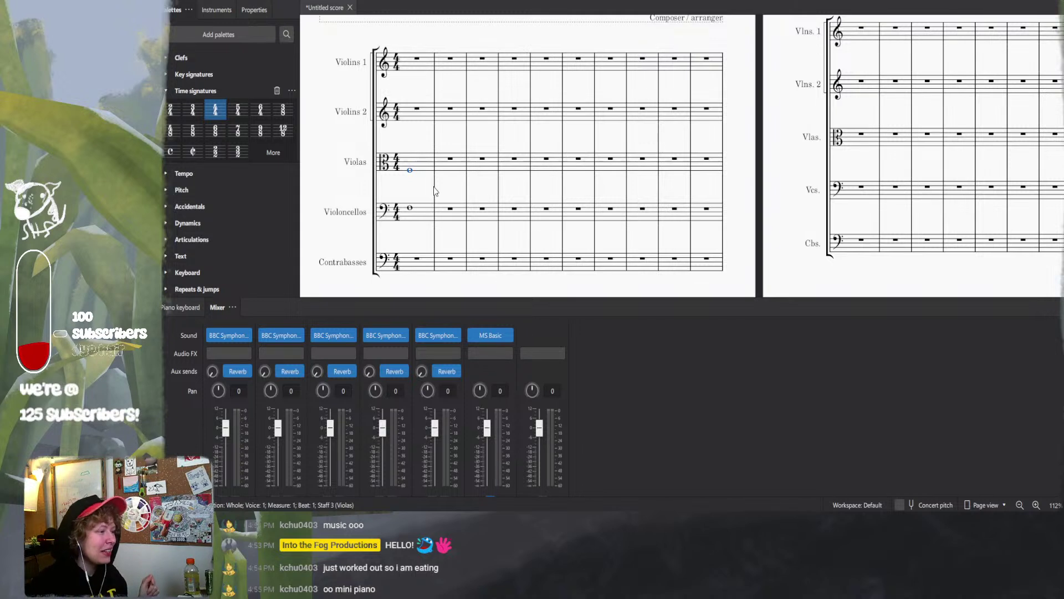
{"action": "key", "text": "Delete"}
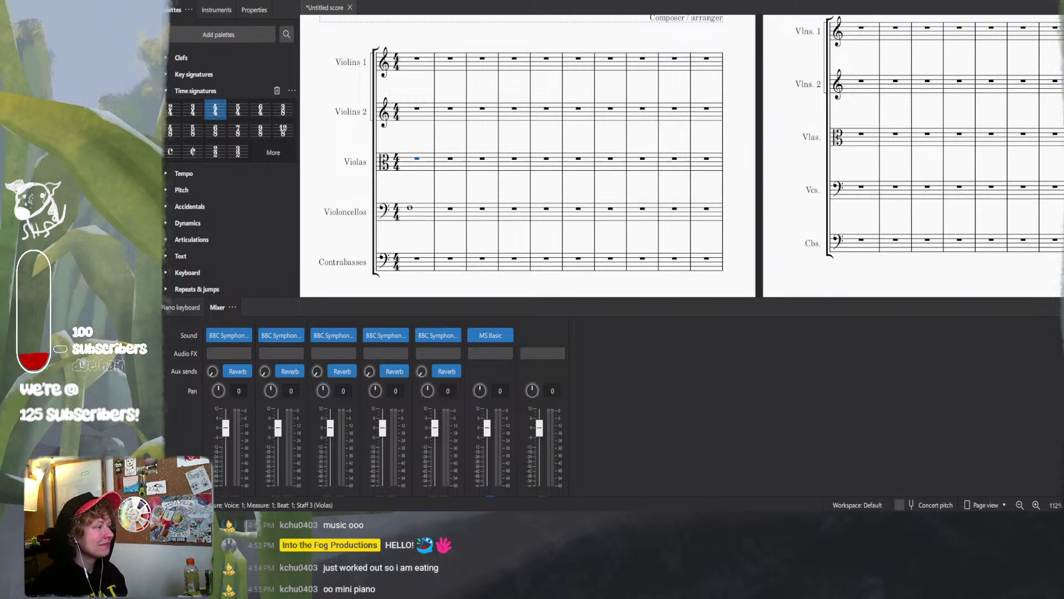
- Go to the Scores home page with the new and recent scores
{"action": "left_click", "coordinate": [176, 1]}
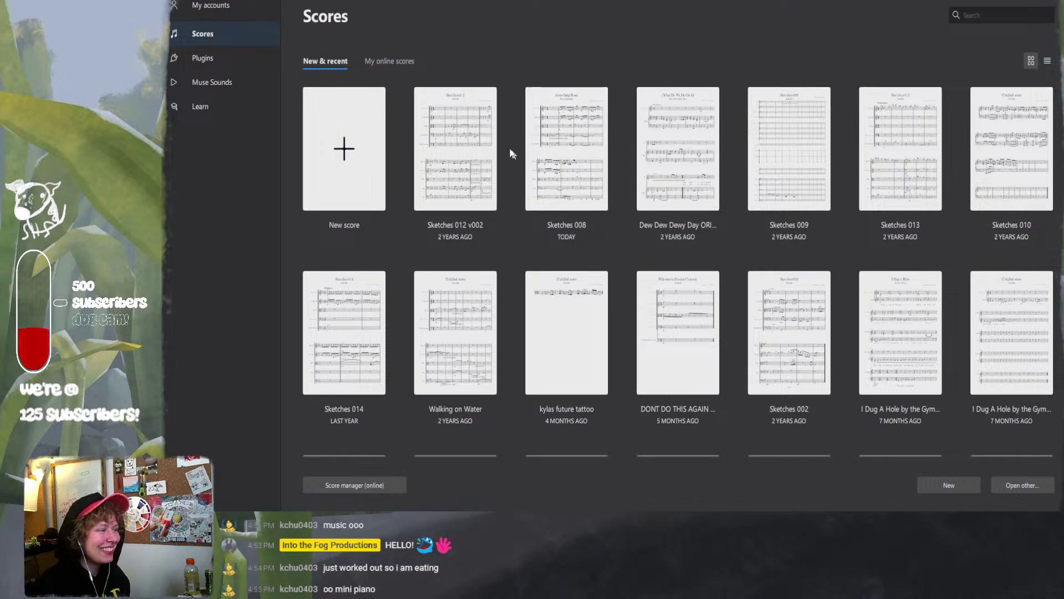
- Open the Dew Dew Dewy Day ORIGINAL score and look through its soprano and harp pages
{"action": "left_click", "coordinate": [685, 155]}
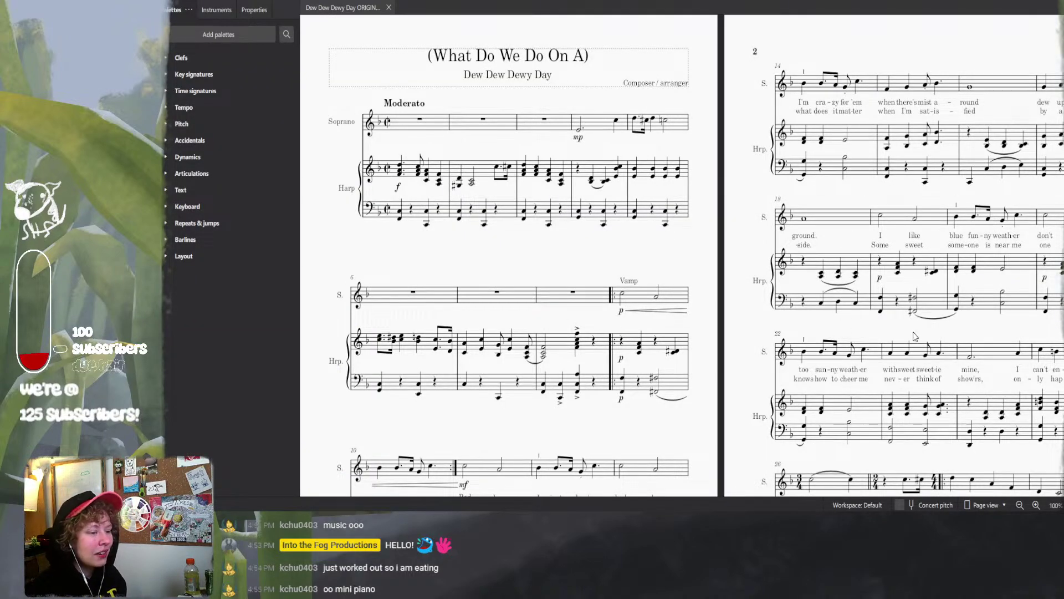
{"action": "scroll", "coordinate": [915, 336], "scroll_direction": "down", "scroll_amount": 15}
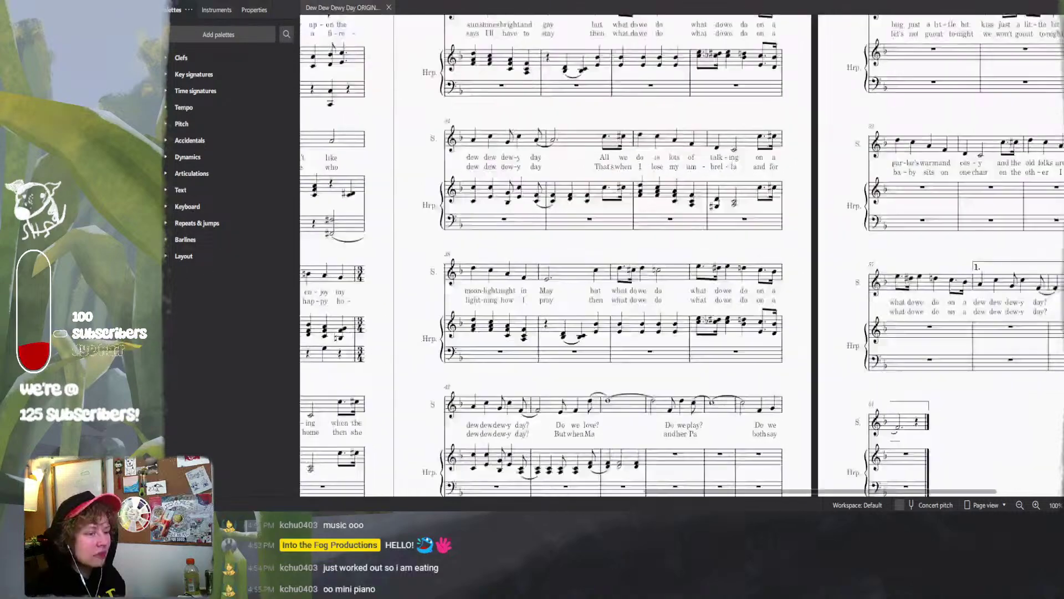
{"action": "scroll", "coordinate": [801, 448], "scroll_direction": "right", "scroll_amount": 5}
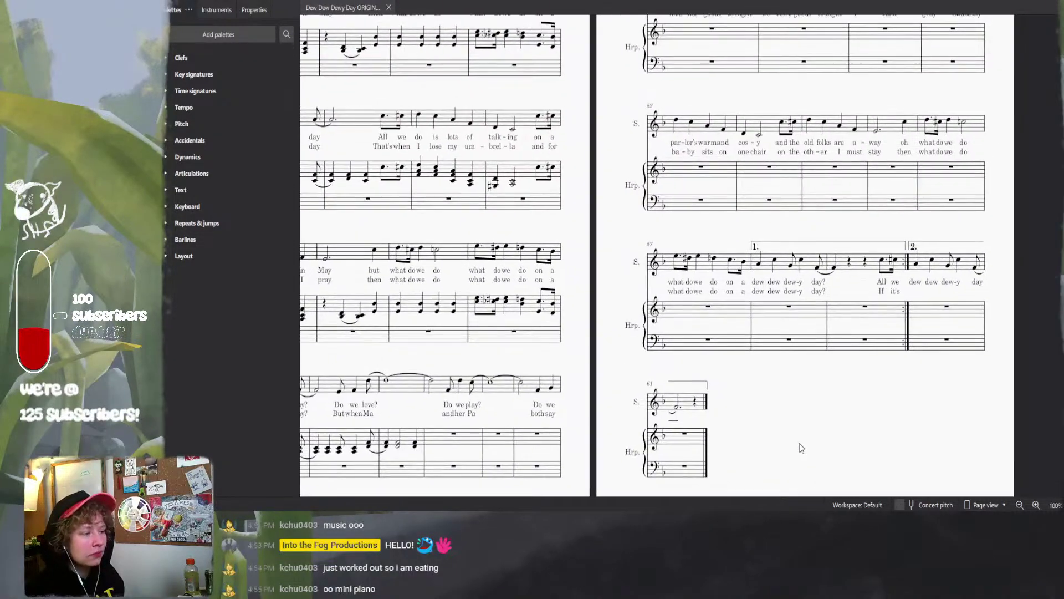
{"action": "scroll", "coordinate": [431, 239], "scroll_direction": "left", "scroll_amount": 3}
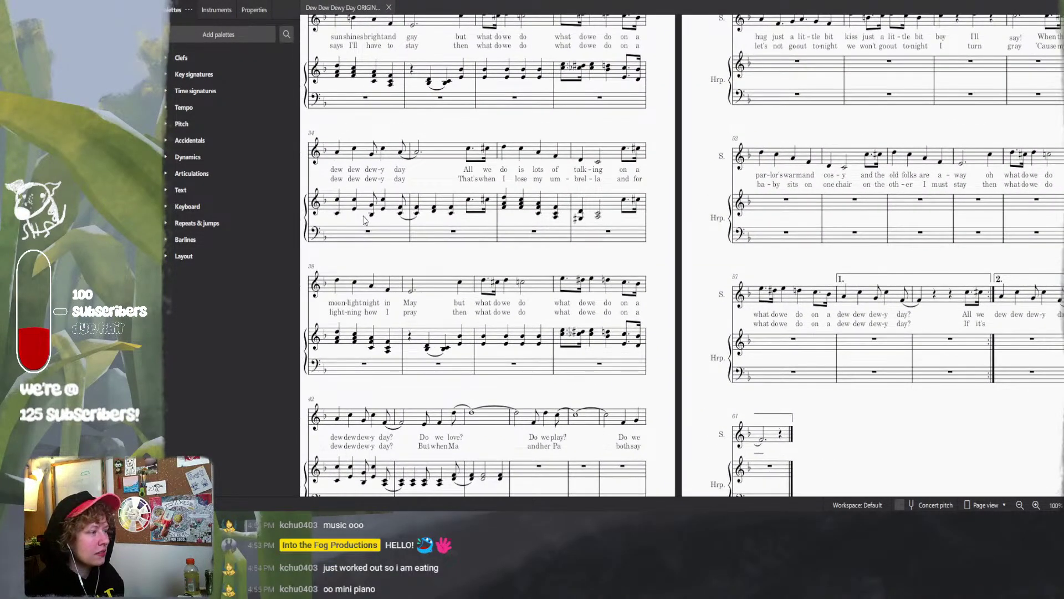
{"action": "scroll", "coordinate": [431, 239], "scroll_direction": "down", "scroll_amount": 1}
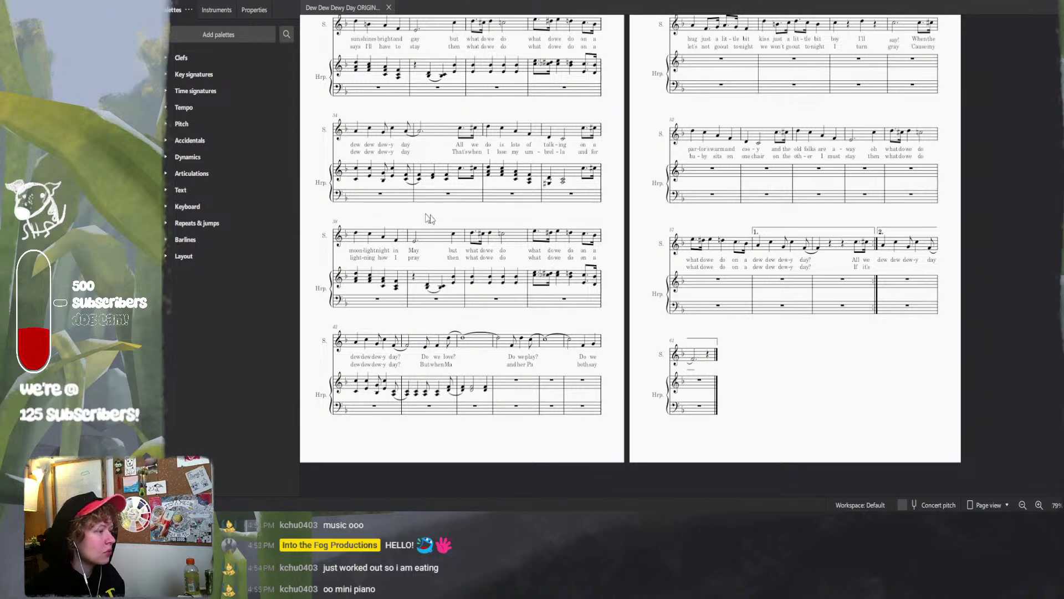
{"action": "scroll", "coordinate": [724, 246], "scroll_direction": "down", "scroll_amount": 1}
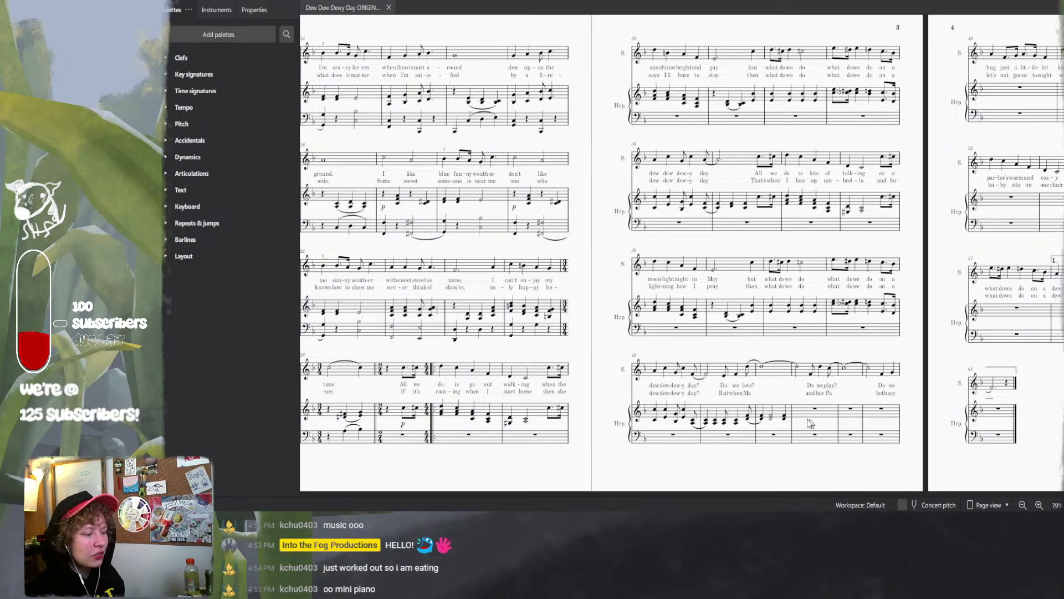
{"action": "scroll", "coordinate": [743, 352], "scroll_direction": "left", "scroll_amount": 5}
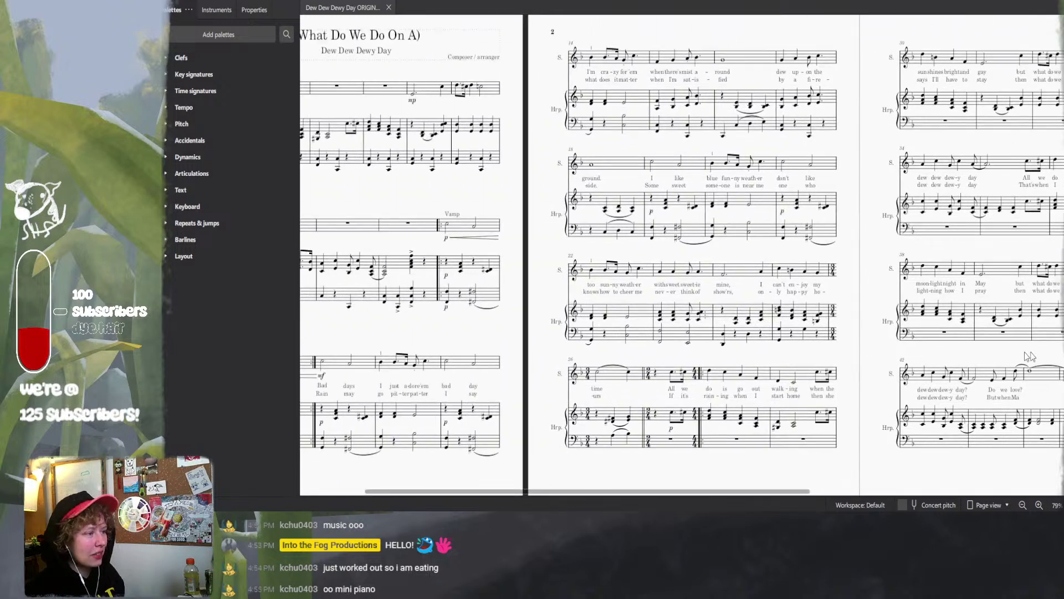
{"action": "scroll", "coordinate": [399, 161], "scroll_direction": "left", "scroll_amount": 3}
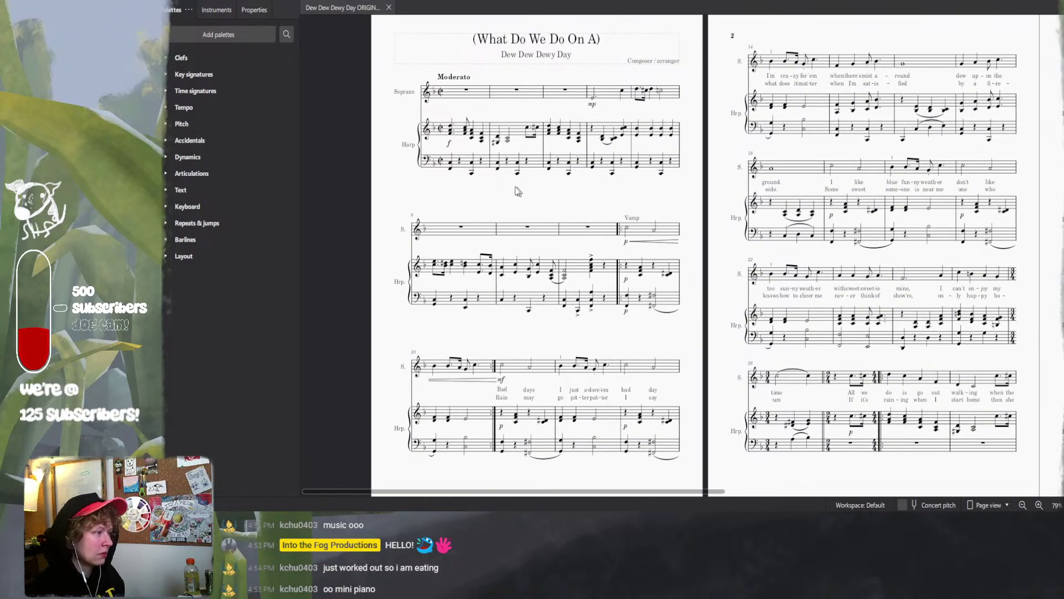
{"action": "left_click", "coordinate": [411, 145]}
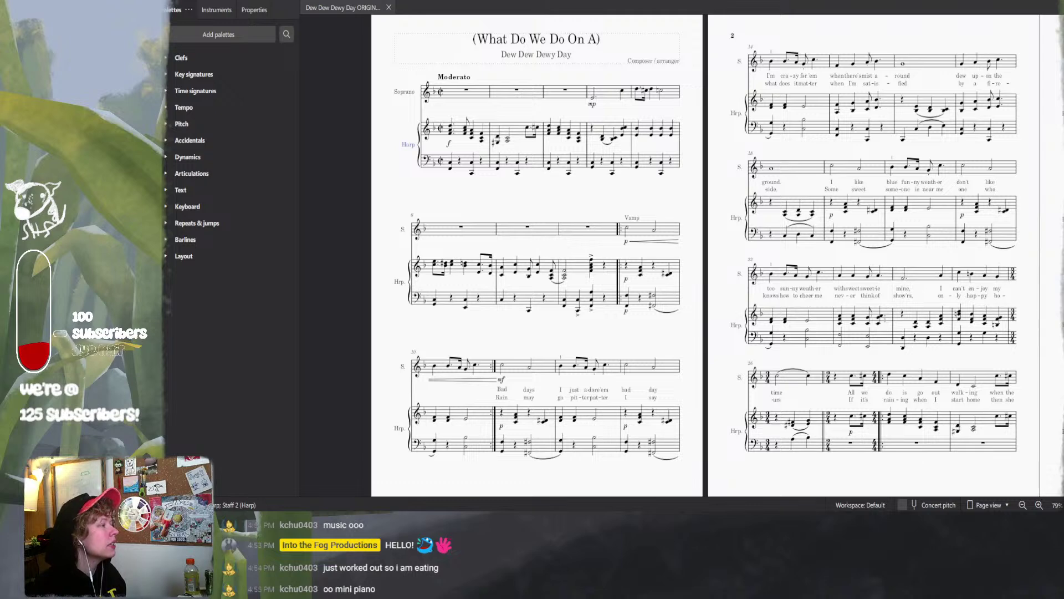
- Return to the list of scores and reopen Dew Dew Dewy Day ORIGINAL
{"action": "left_click", "coordinate": [243, 3]}
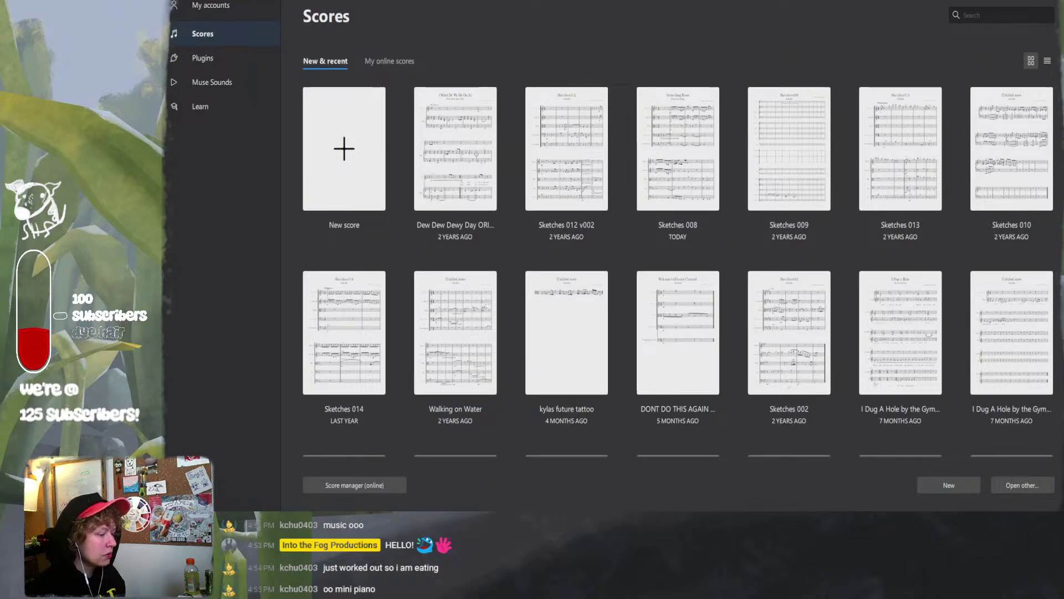
{"action": "mouse_move", "coordinate": [565, 527]}
{"action": "left_click", "coordinate": [608, 485]}
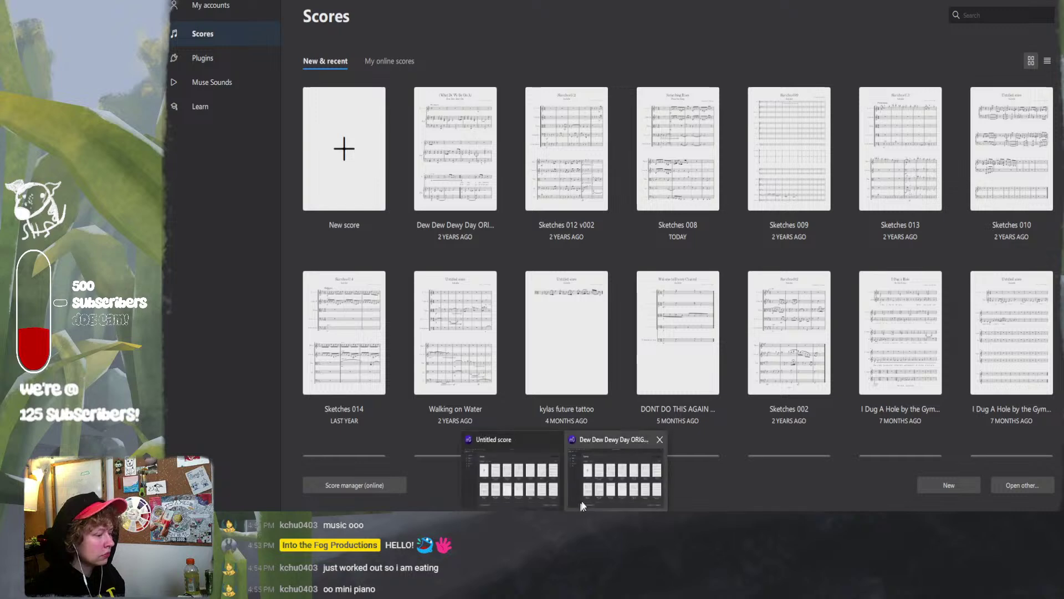
{"action": "left_click", "coordinate": [441, 149]}
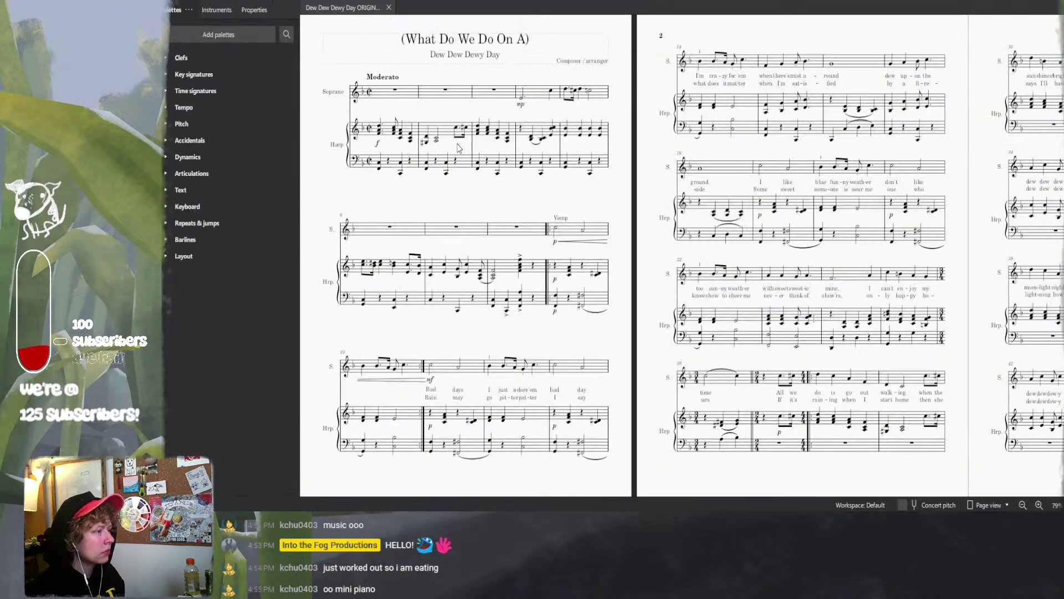
- Switch to the Untitled score window and browse the whole collection of recent scores
{"action": "left_click", "coordinate": [521, 490]}
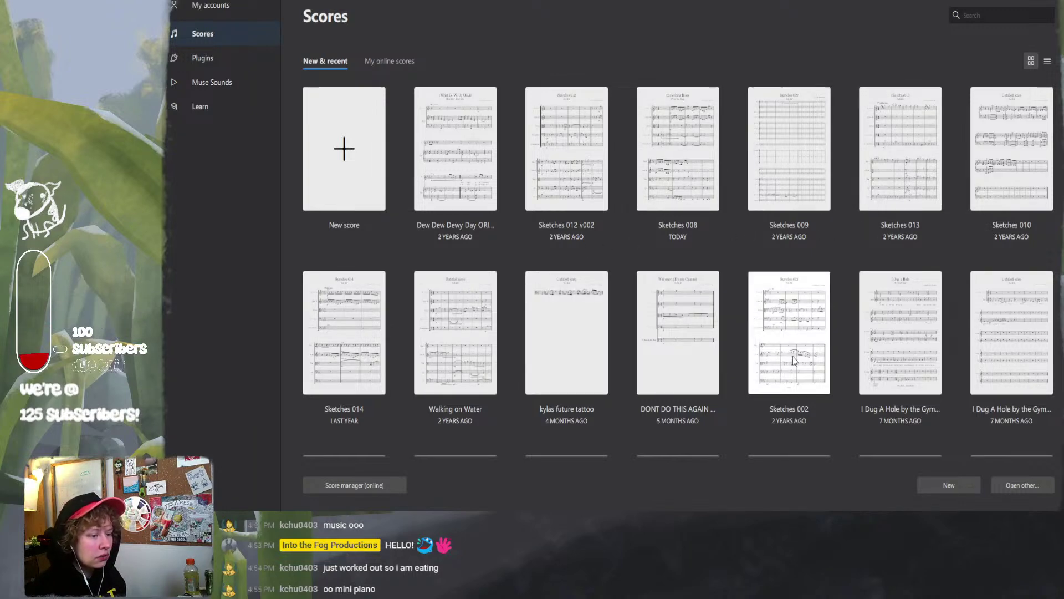
{"action": "scroll", "coordinate": [793, 358], "scroll_direction": "down", "scroll_amount": 1}
{"action": "scroll", "coordinate": [792, 357], "scroll_direction": "down", "scroll_amount": 10}
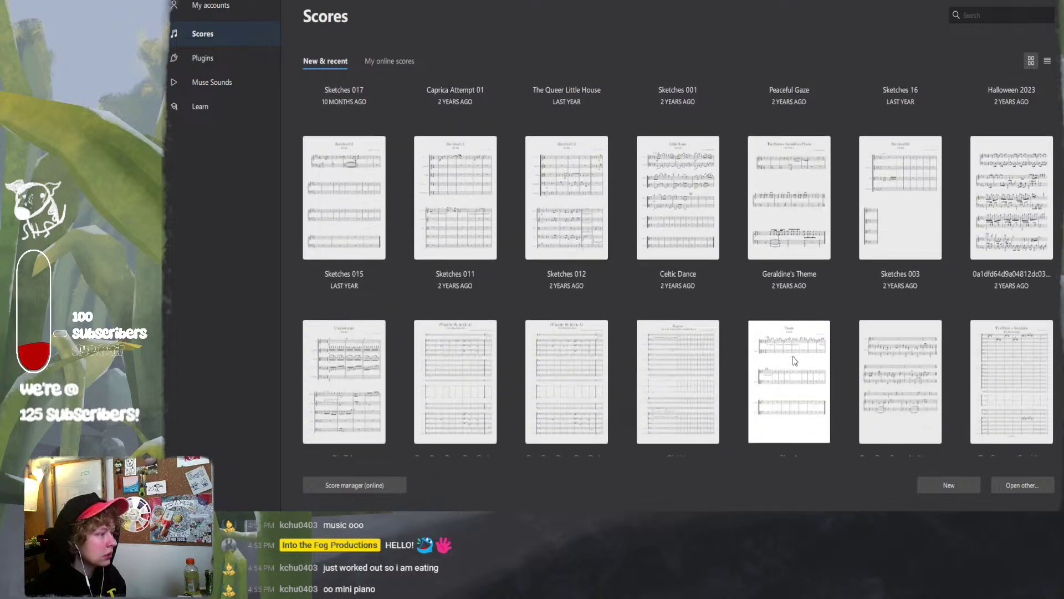
{"action": "scroll", "coordinate": [667, 369], "scroll_direction": "up", "scroll_amount": 3}
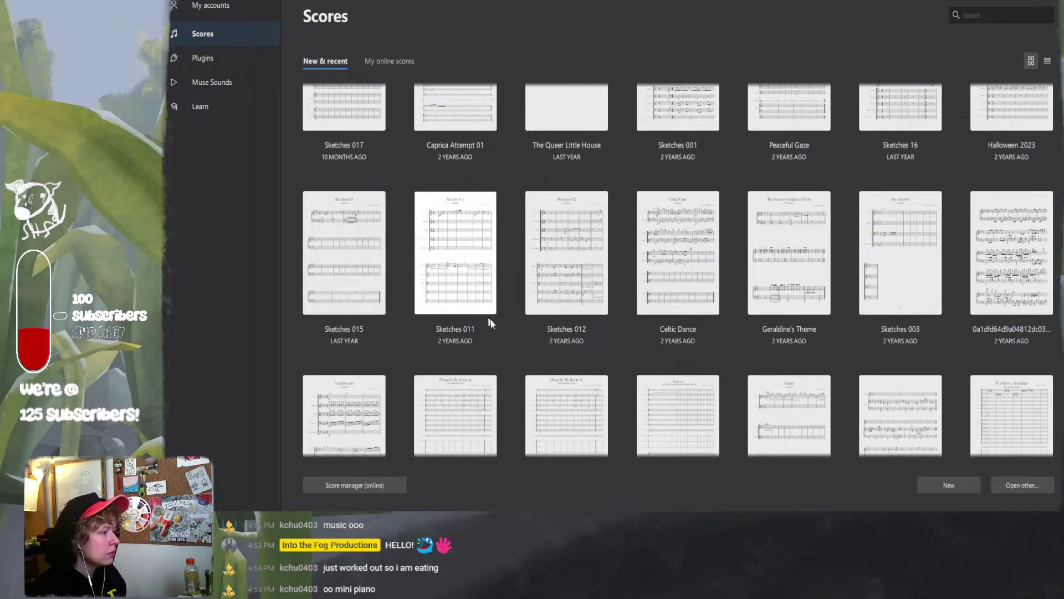
{"action": "scroll", "coordinate": [490, 320], "scroll_direction": "up", "scroll_amount": 5}
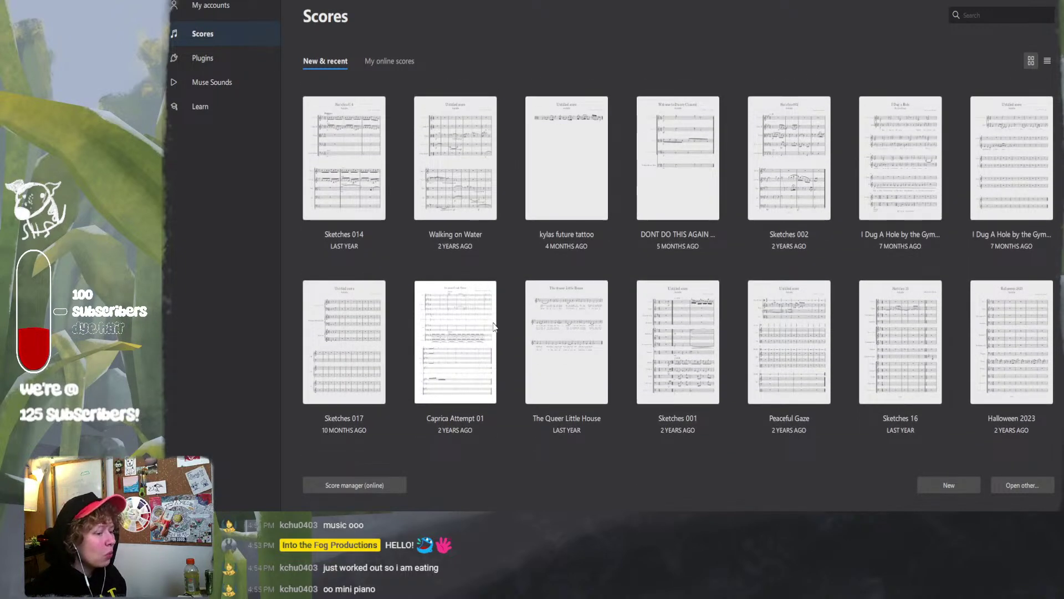
{"action": "scroll", "coordinate": [494, 326], "scroll_direction": "down", "scroll_amount": 5}
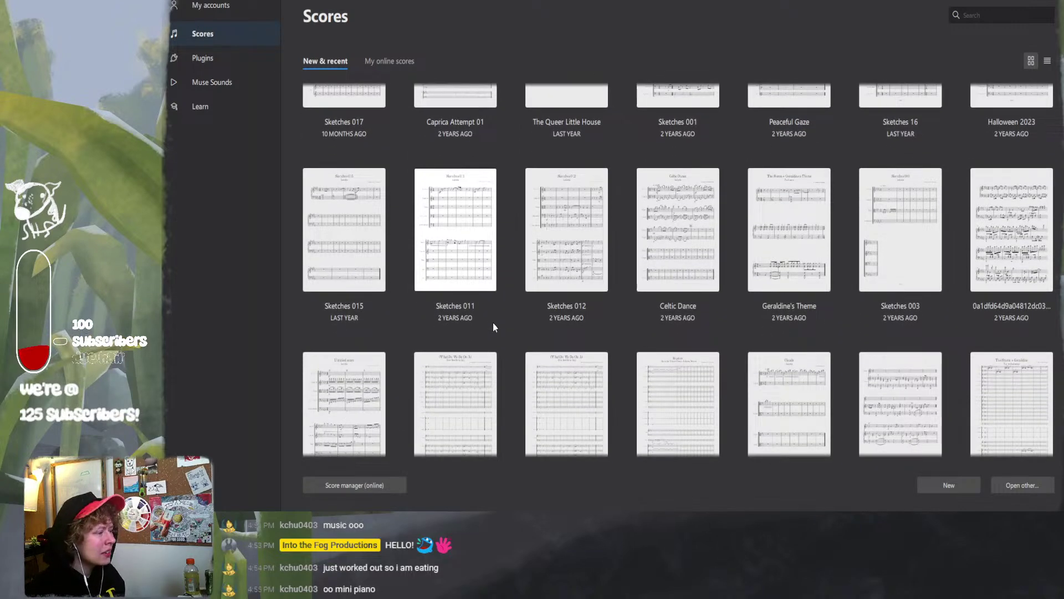
{"action": "scroll", "coordinate": [494, 324], "scroll_direction": "down", "scroll_amount": 5}
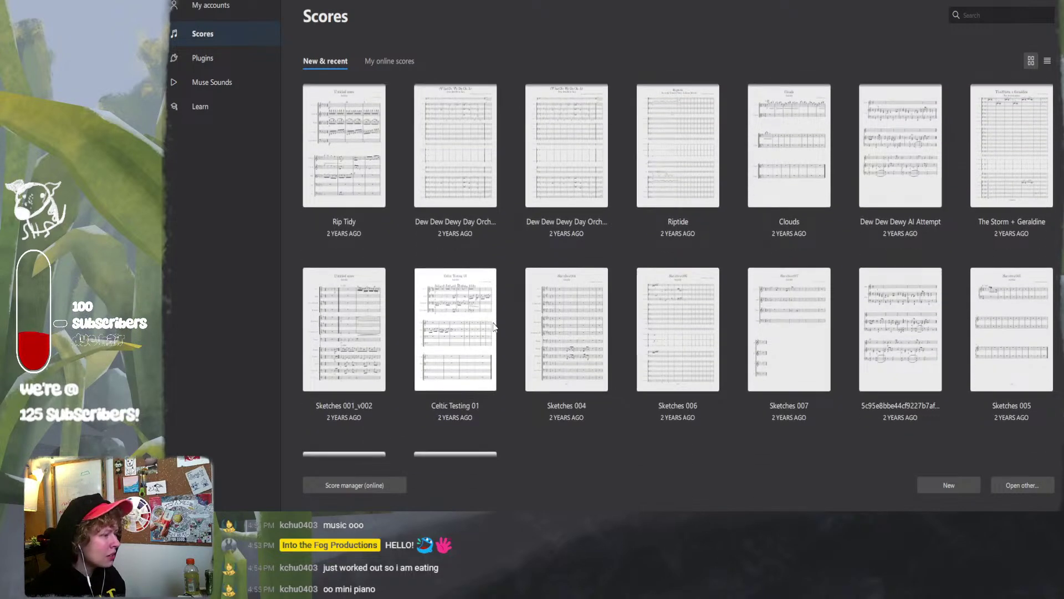
{"action": "scroll", "coordinate": [494, 326], "scroll_direction": "down", "scroll_amount": 3}
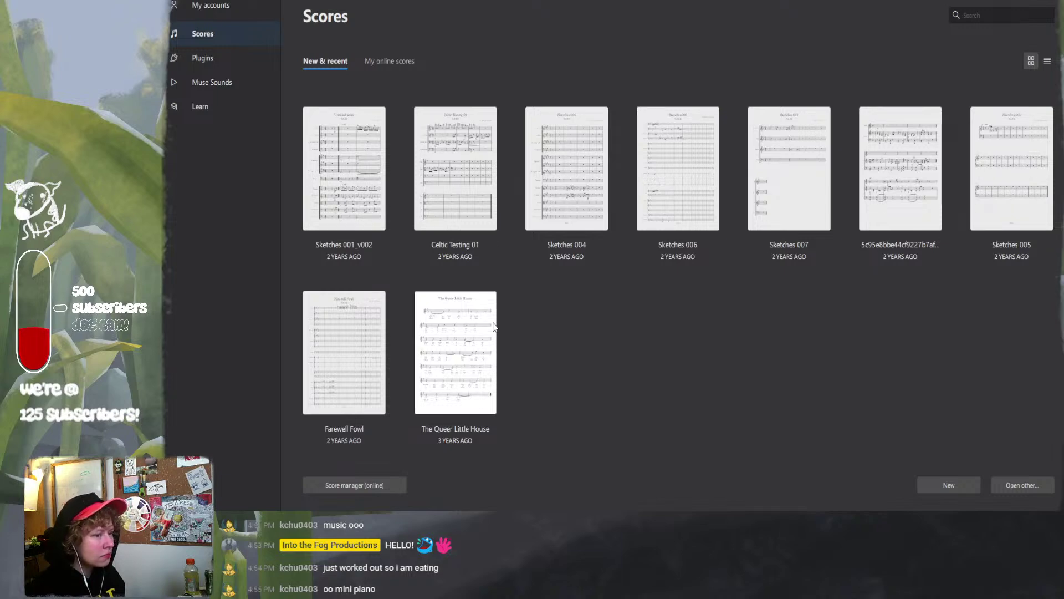
{"action": "scroll", "coordinate": [493, 326], "scroll_direction": "up", "scroll_amount": 10}
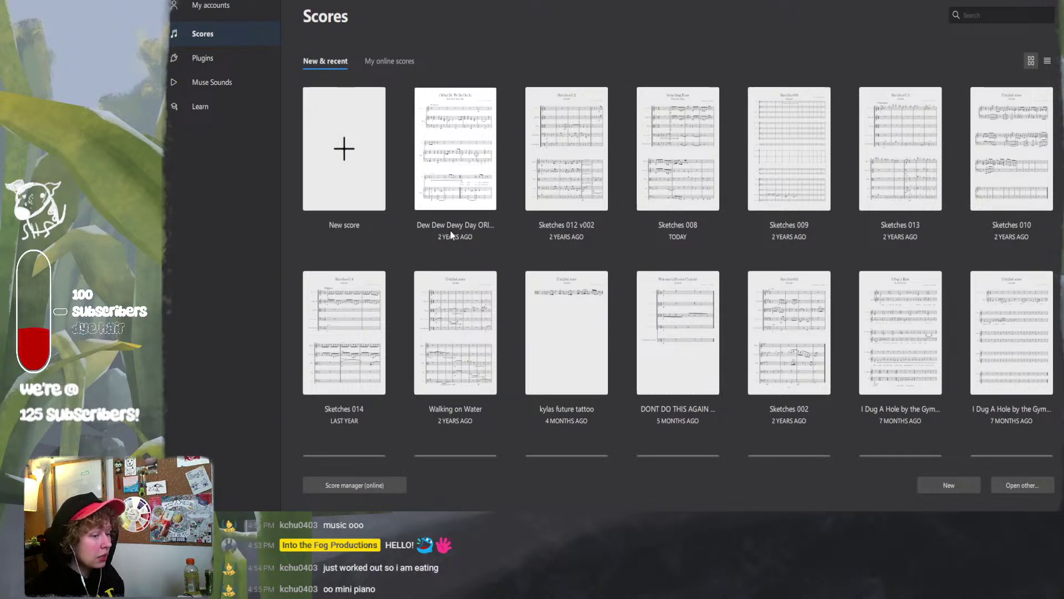
- Find and open the Dew Dew Dewy Day orchestration among the recent scores, and view its first page down to the strings
{"action": "scroll", "coordinate": [451, 231], "scroll_direction": "down", "scroll_amount": 3}
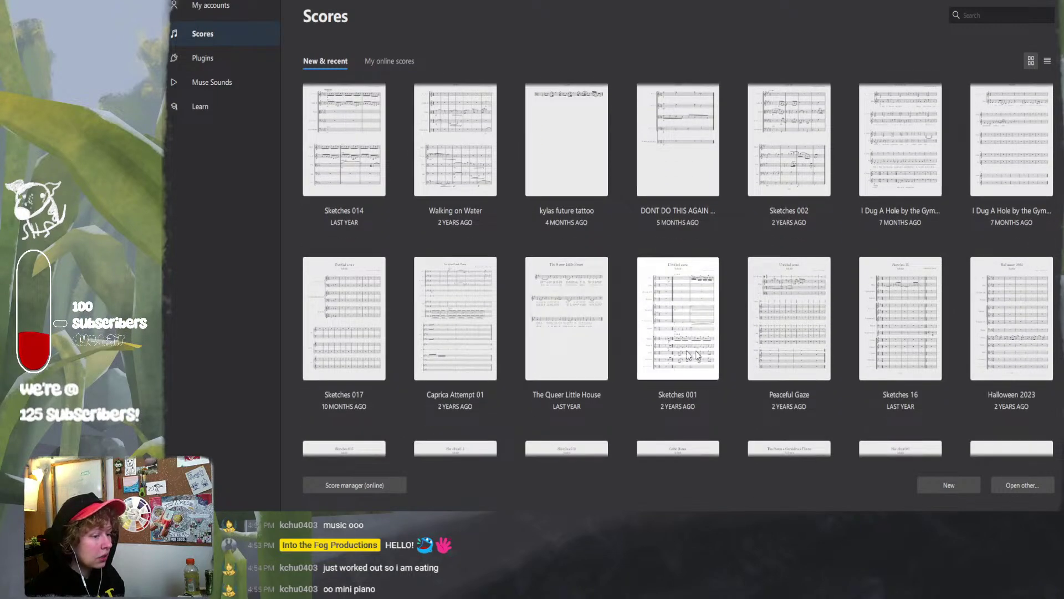
{"action": "scroll", "coordinate": [863, 349], "scroll_direction": "down", "scroll_amount": 5}
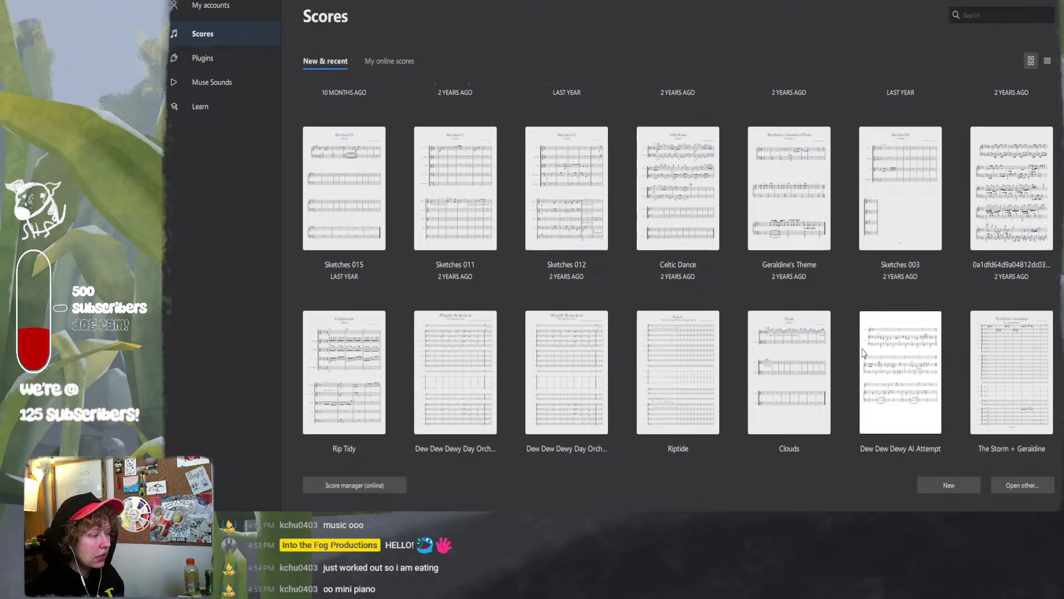
{"action": "scroll", "coordinate": [863, 353], "scroll_direction": "down", "scroll_amount": 3}
{"action": "scroll", "coordinate": [856, 351], "scroll_direction": "up", "scroll_amount": 1}
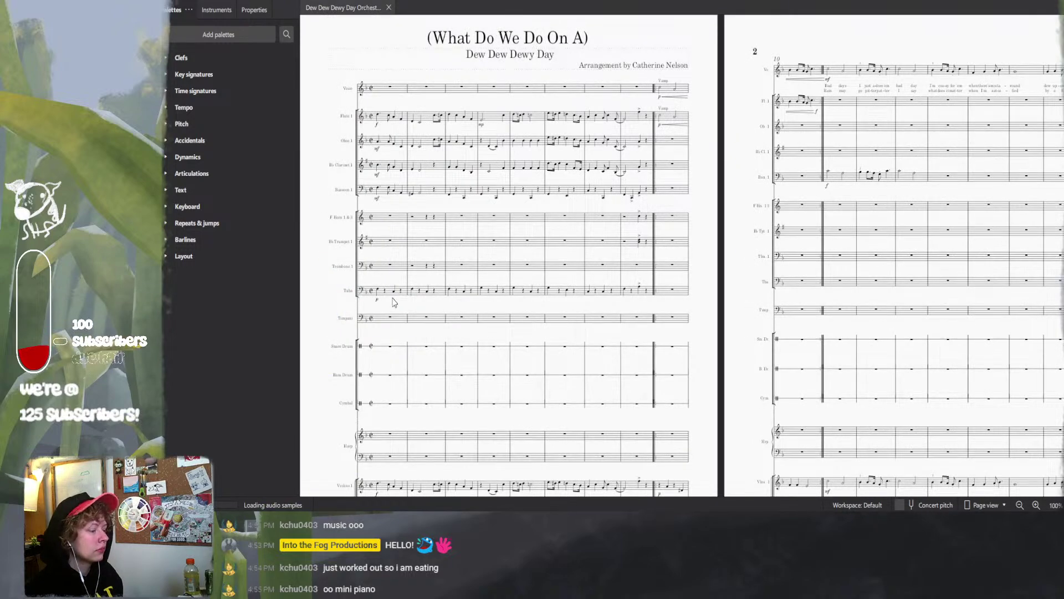
{"action": "scroll", "coordinate": [676, 337], "scroll_direction": "down", "scroll_amount": 3}
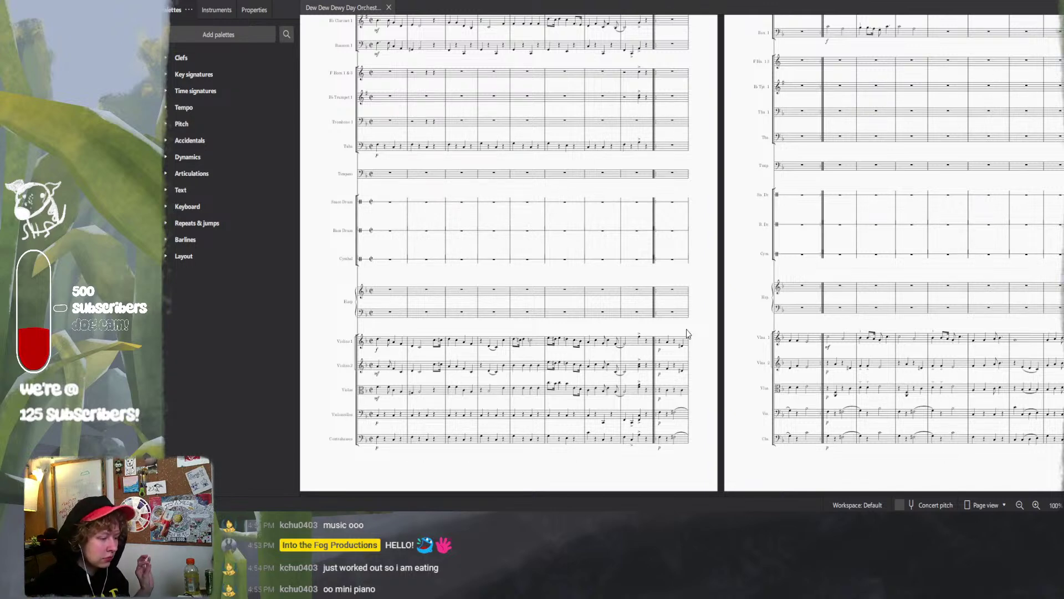
- Compare the original soprano and harp score with the orchestration by switching between their two windows, ending on the orchestration
{"action": "mouse_move", "coordinate": [563, 524]}
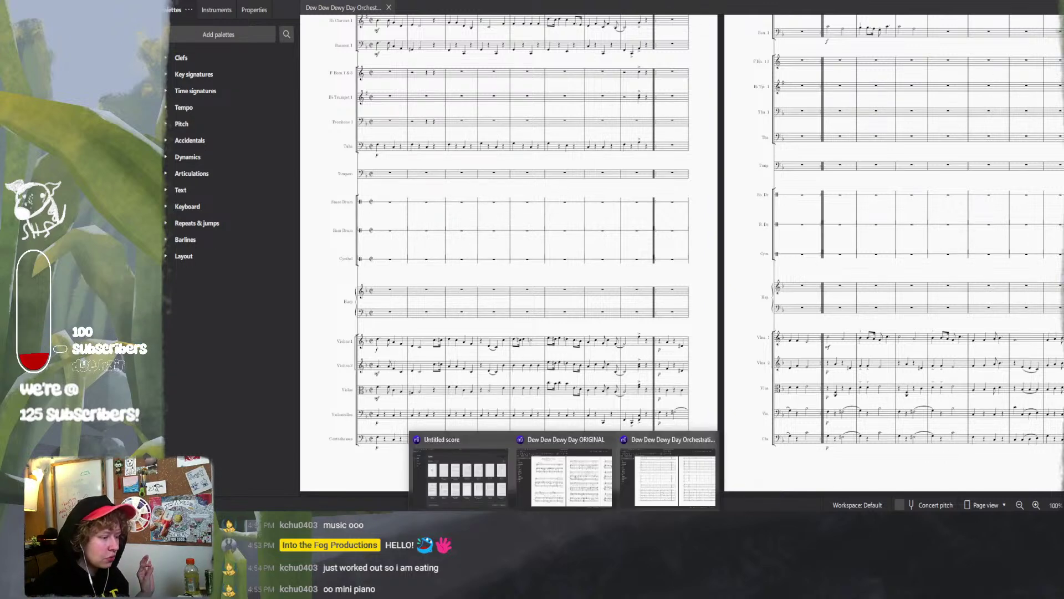
{"action": "left_click", "coordinate": [595, 486]}
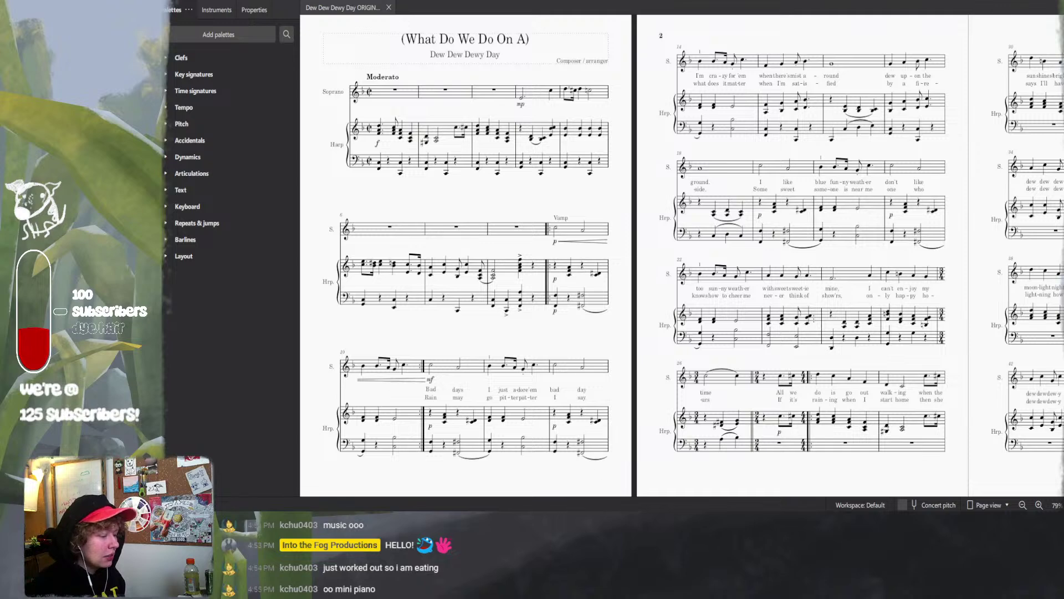
{"action": "mouse_move", "coordinate": [565, 523]}
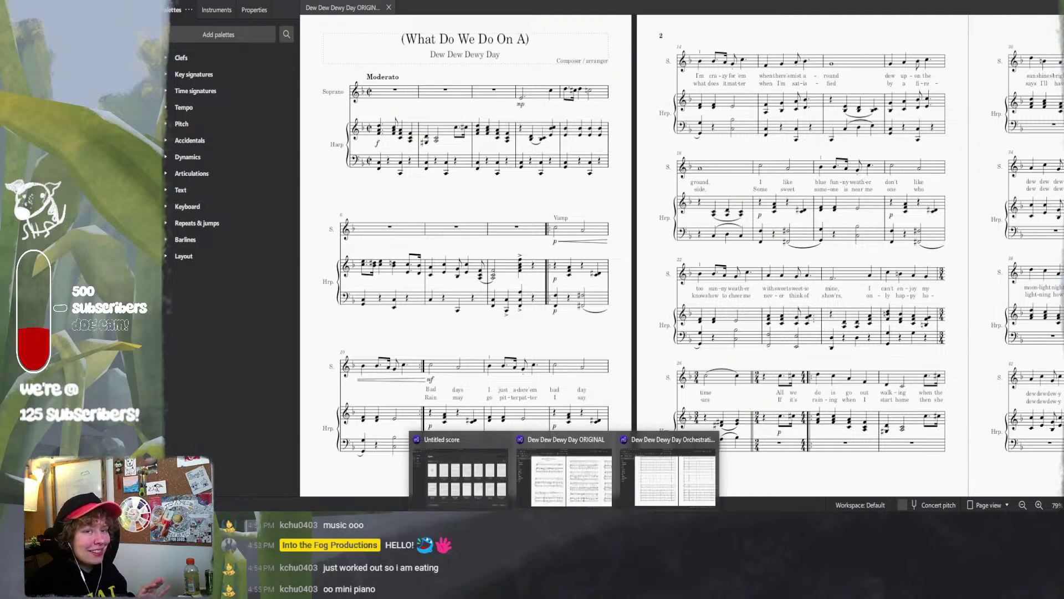
{"action": "left_click", "coordinate": [655, 485]}
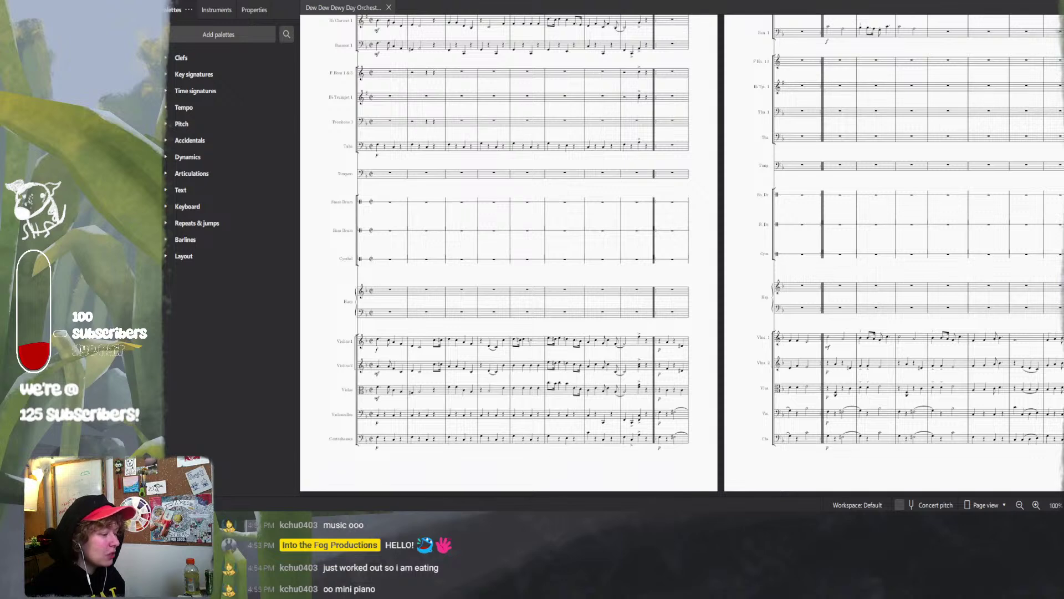
{"action": "mouse_move", "coordinate": [564, 523]}
{"action": "left_click", "coordinate": [570, 475]}
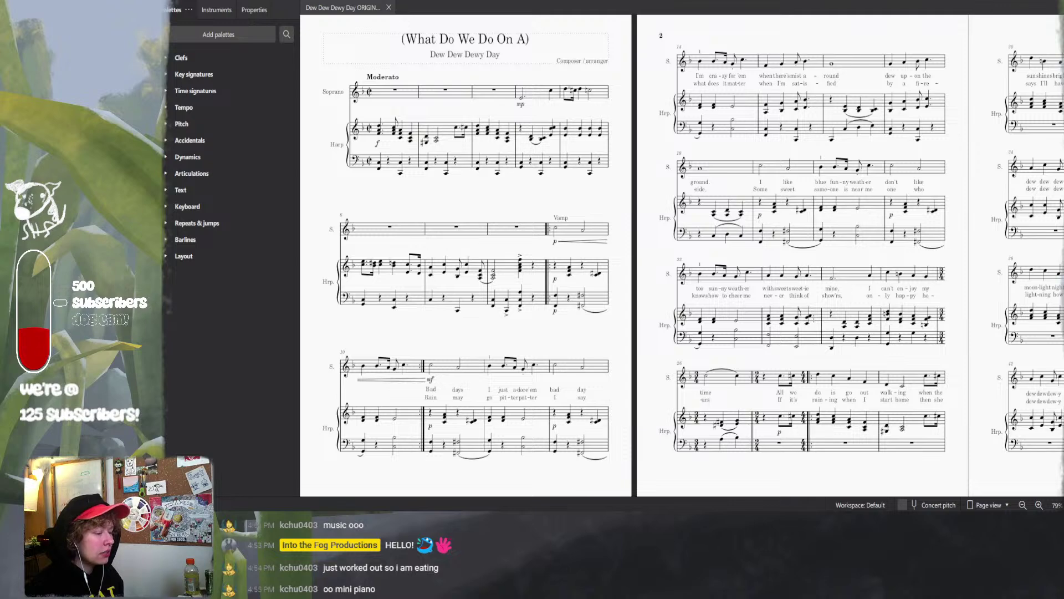
{"action": "mouse_move", "coordinate": [583, 509]}
{"action": "left_click", "coordinate": [674, 477]}
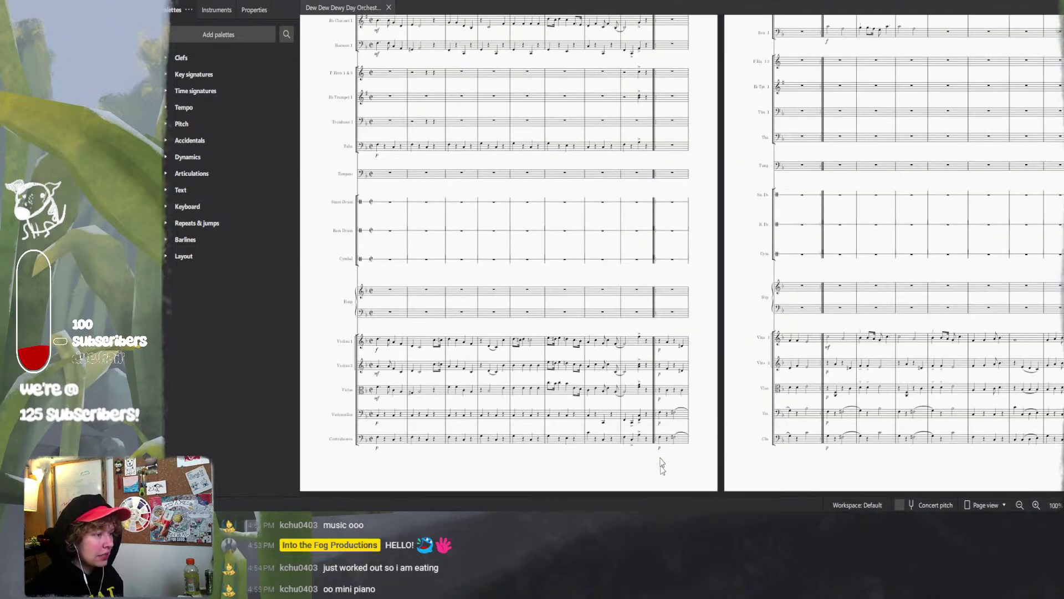
- Look through the orchestration's pages up to page 4 and display its list of instruments
{"action": "scroll", "coordinate": [588, 221], "scroll_direction": "down", "scroll_amount": 1}
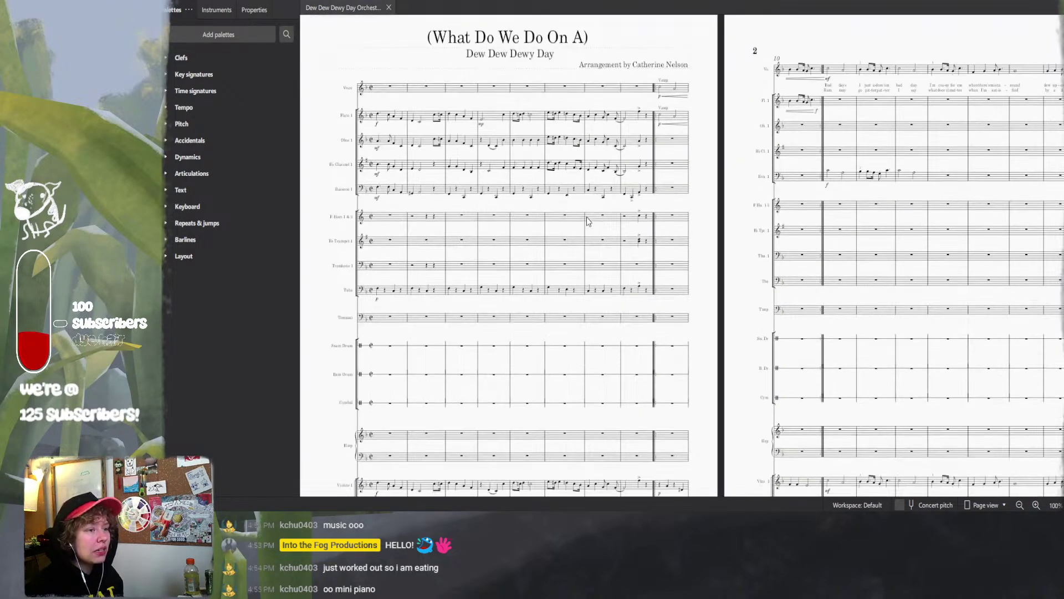
{"action": "scroll", "coordinate": [589, 222], "scroll_direction": "down", "scroll_amount": 2}
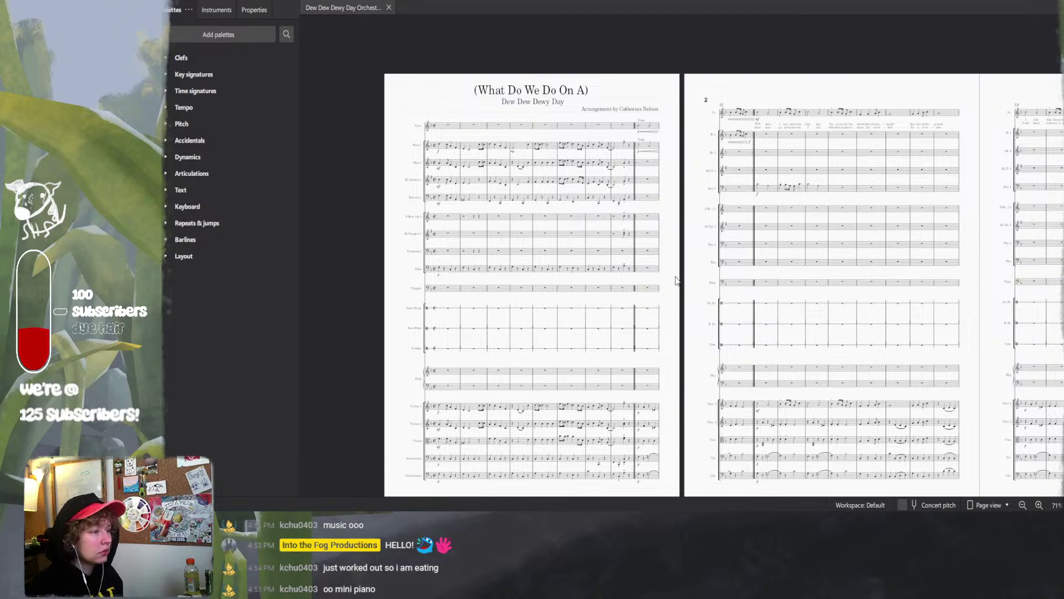
{"action": "scroll", "coordinate": [677, 280], "scroll_direction": "down", "scroll_amount": 1}
{"action": "scroll", "coordinate": [658, 238], "scroll_direction": "right", "scroll_amount": 6}
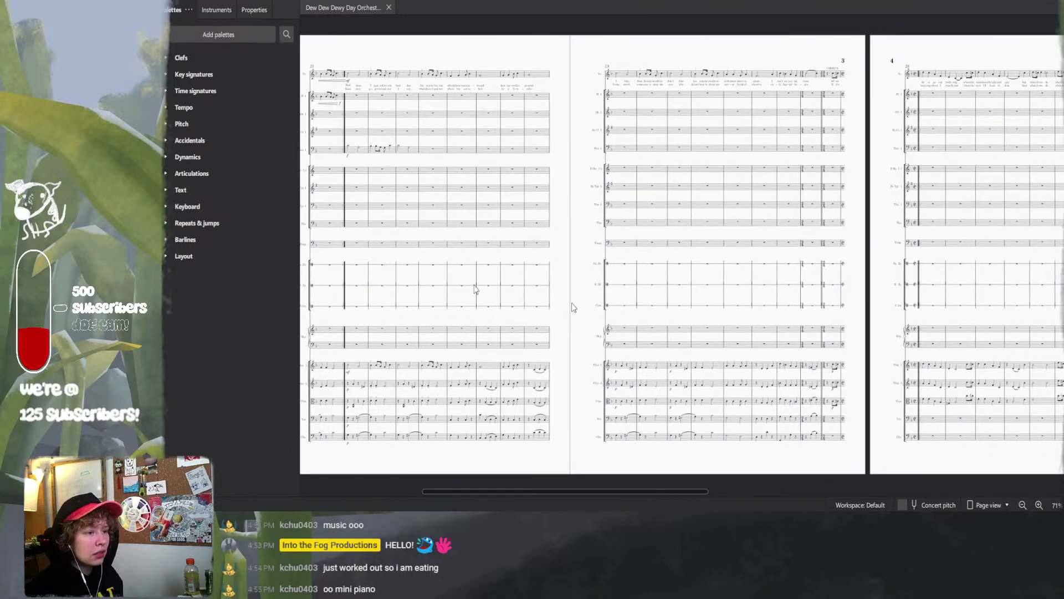
{"action": "scroll", "coordinate": [914, 327], "scroll_direction": "down", "scroll_amount": 1}
{"action": "scroll", "coordinate": [666, 321], "scroll_direction": "right", "scroll_amount": 5}
{"action": "scroll", "coordinate": [577, 177], "scroll_direction": "up", "scroll_amount": 2}
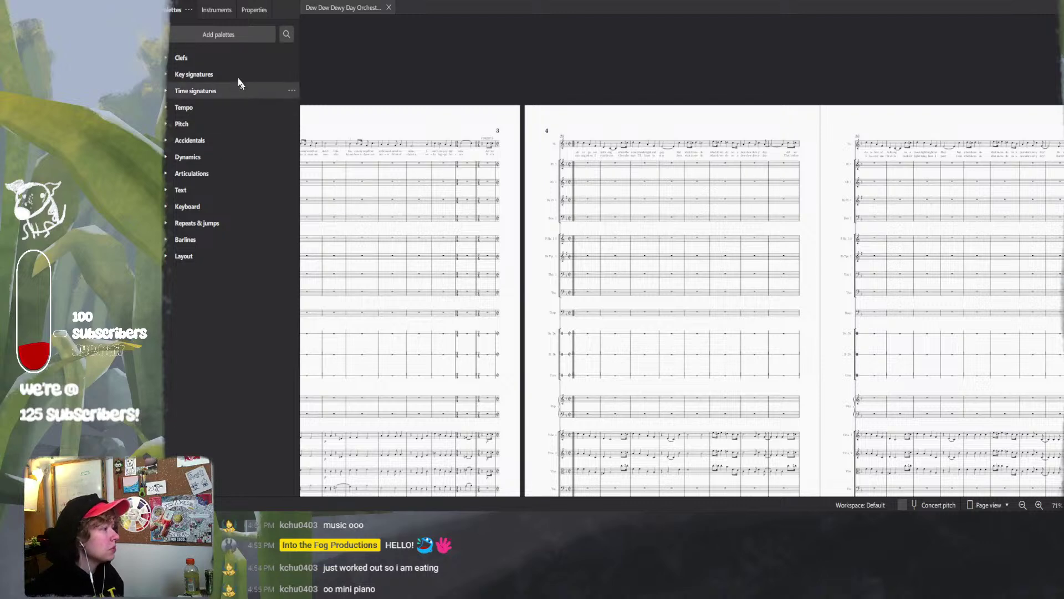
{"action": "left_click", "coordinate": [221, 11]}
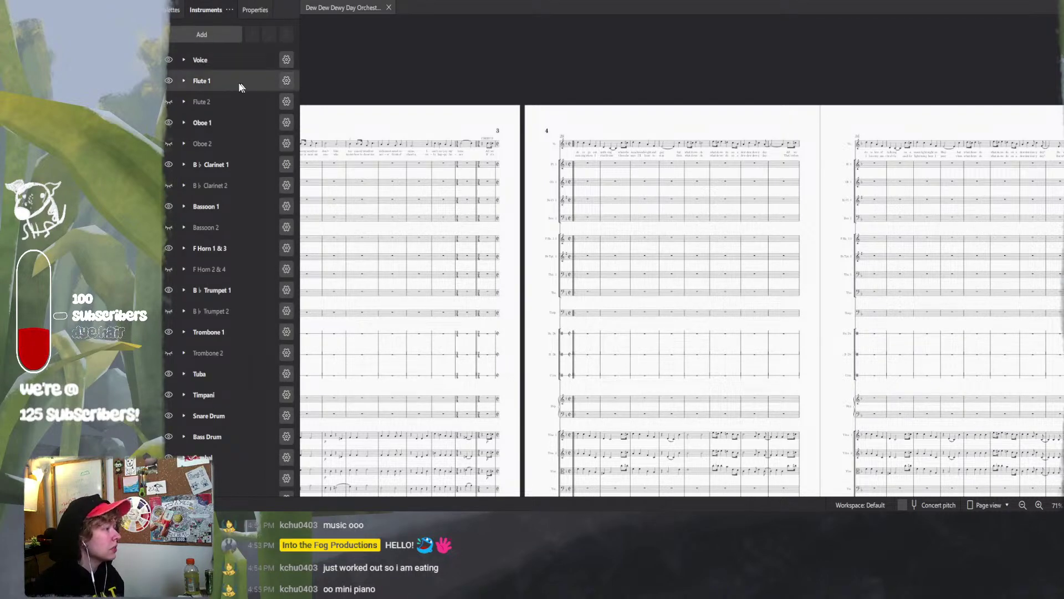
- Hide the Timpani, Snare Drum, Bass Drum and Cymbal staves in the orchestration
{"action": "scroll", "coordinate": [374, 162], "scroll_direction": "left", "scroll_amount": 10}
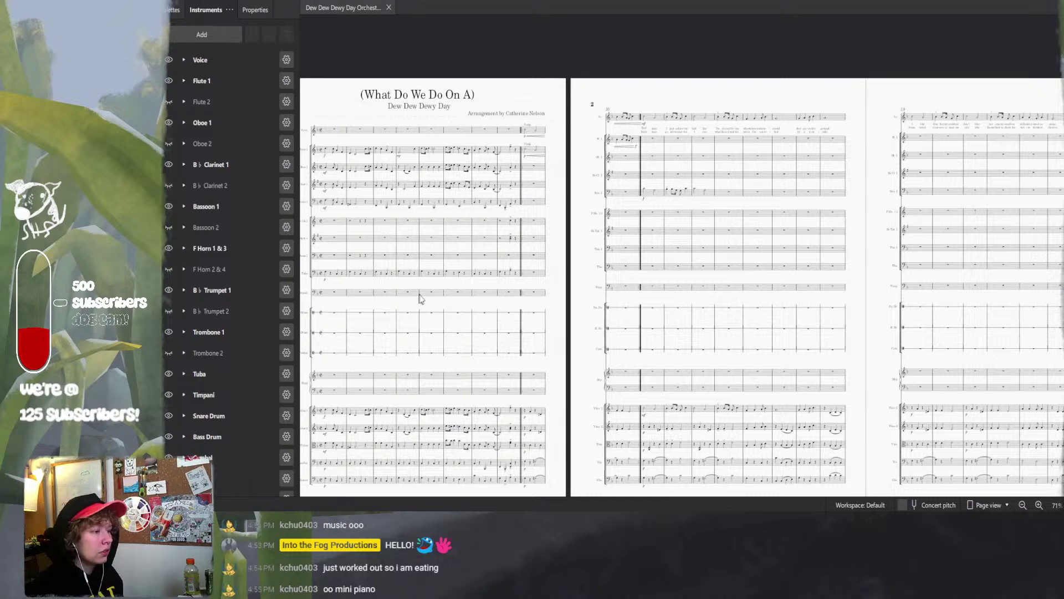
{"action": "scroll", "coordinate": [430, 302], "scroll_direction": "left", "scroll_amount": 5}
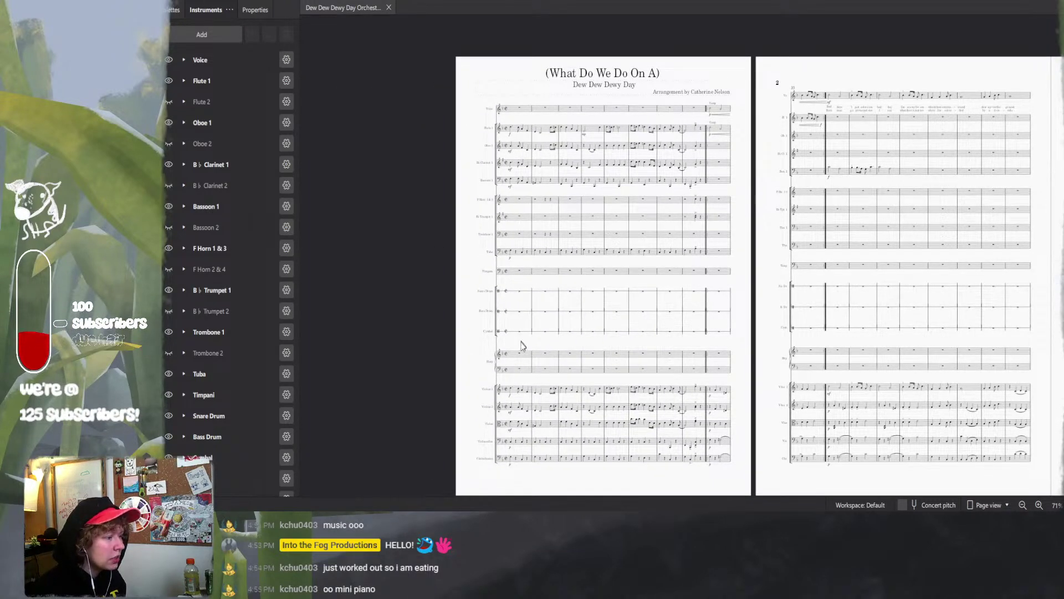
{"action": "scroll", "coordinate": [255, 388], "scroll_direction": "down", "scroll_amount": 2}
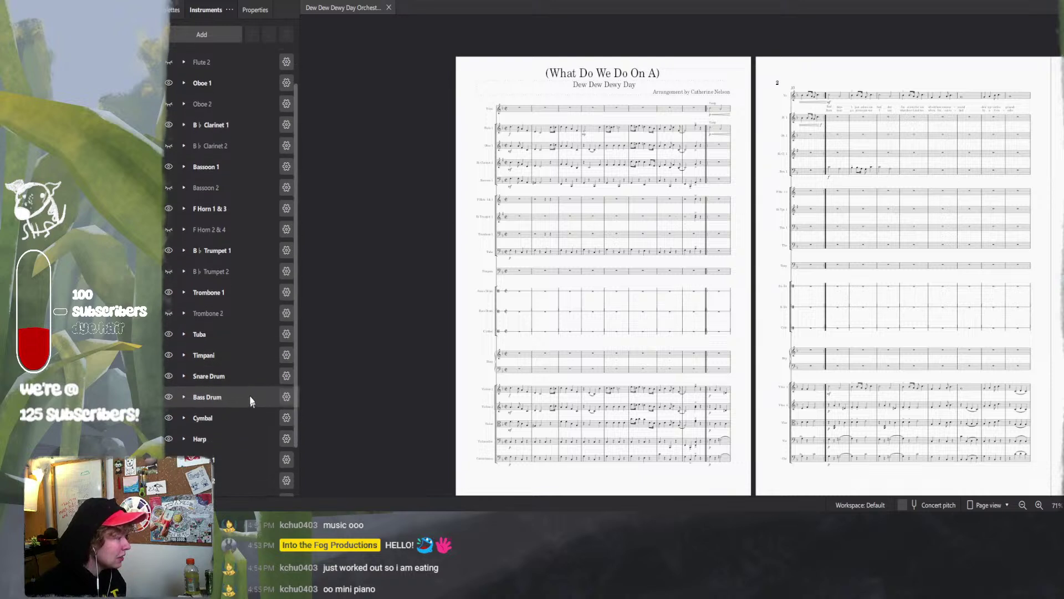
{"action": "left_click", "coordinate": [169, 355]}
{"action": "left_click", "coordinate": [166, 376]}
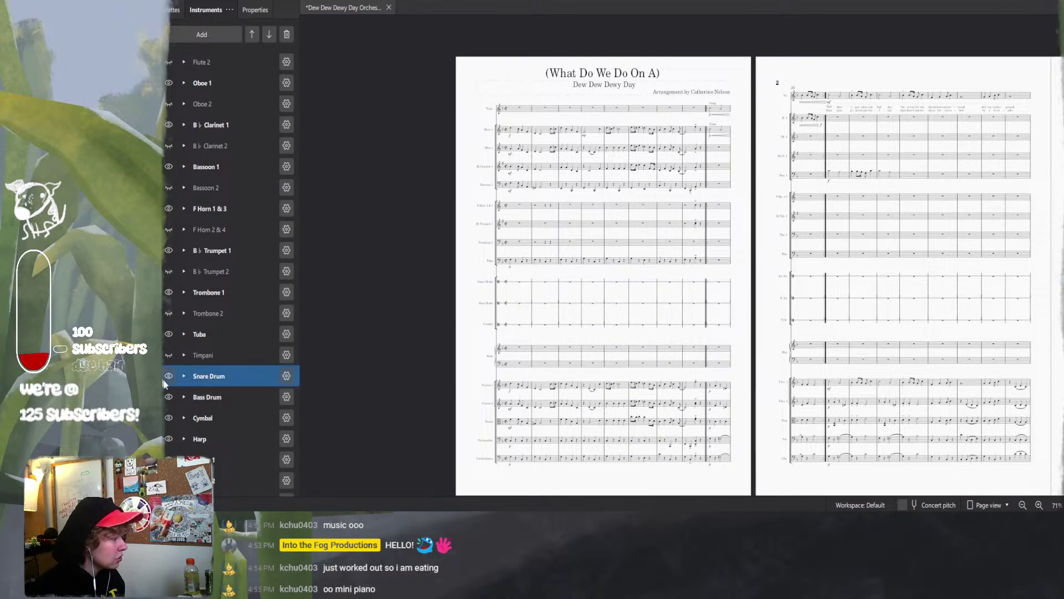
{"action": "left_click", "coordinate": [172, 395]}
{"action": "left_click", "coordinate": [173, 420]}
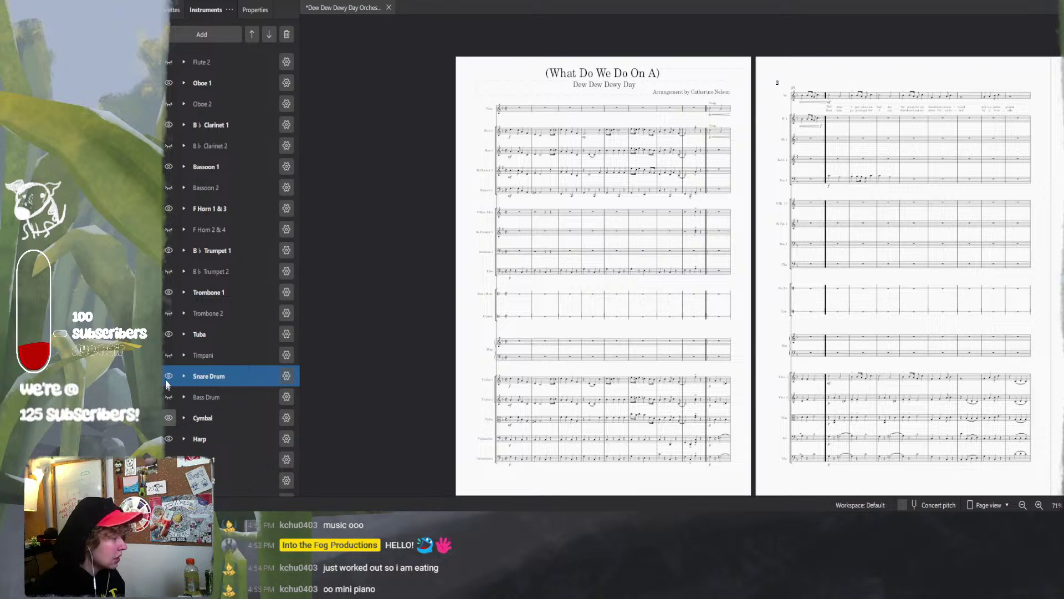
{"action": "left_click", "coordinate": [168, 377]}
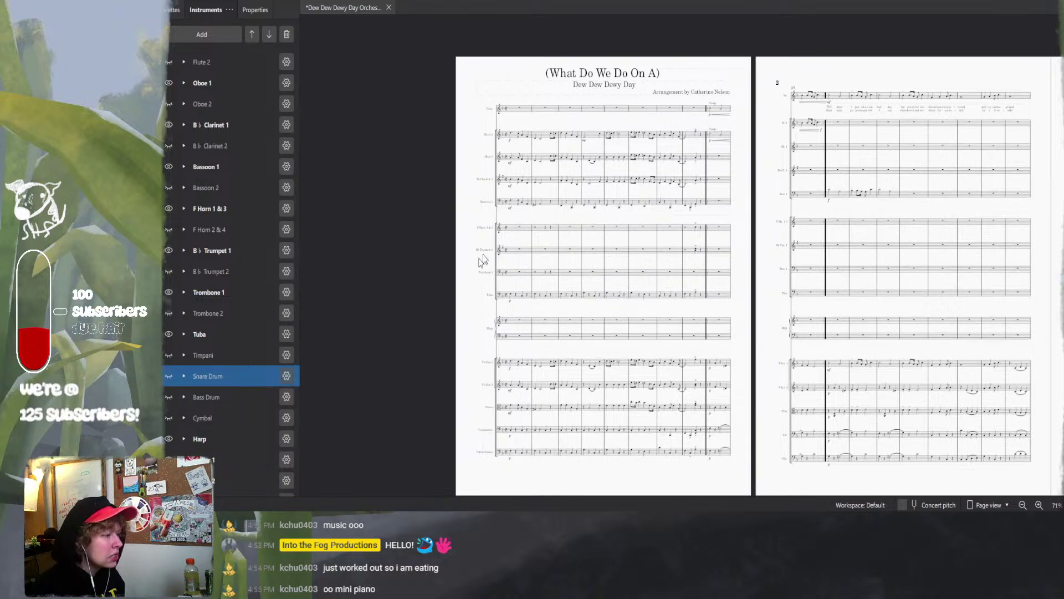
- Hide the Trombone 1 staff in the orchestration and look over the first page
{"action": "scroll", "coordinate": [494, 266], "scroll_direction": "up", "scroll_amount": 3}
{"action": "scroll", "coordinate": [513, 288], "scroll_direction": "down", "scroll_amount": 3}
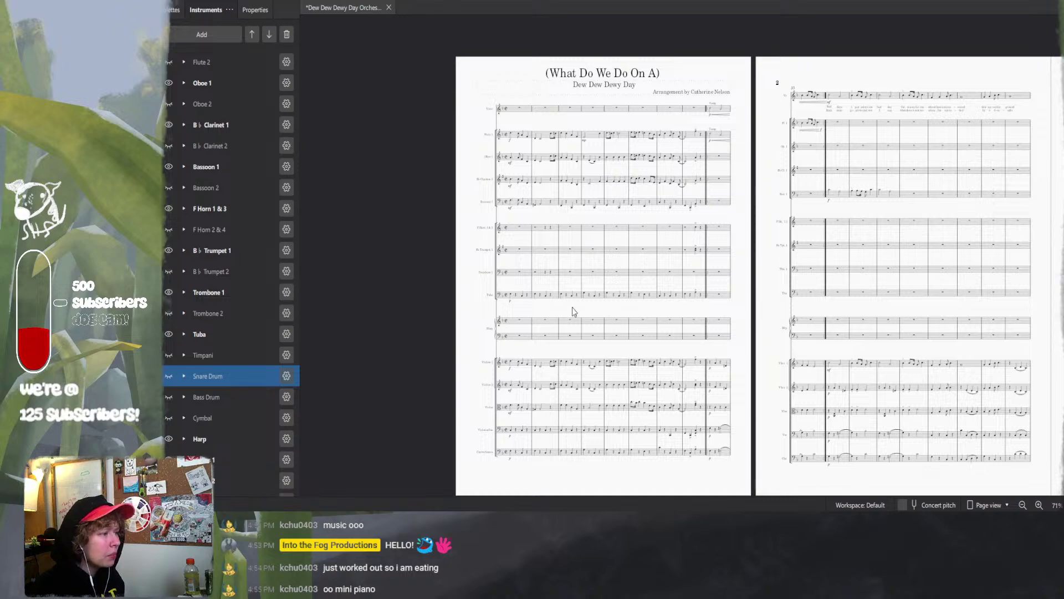
{"action": "scroll", "coordinate": [572, 310], "scroll_direction": "up", "scroll_amount": 1}
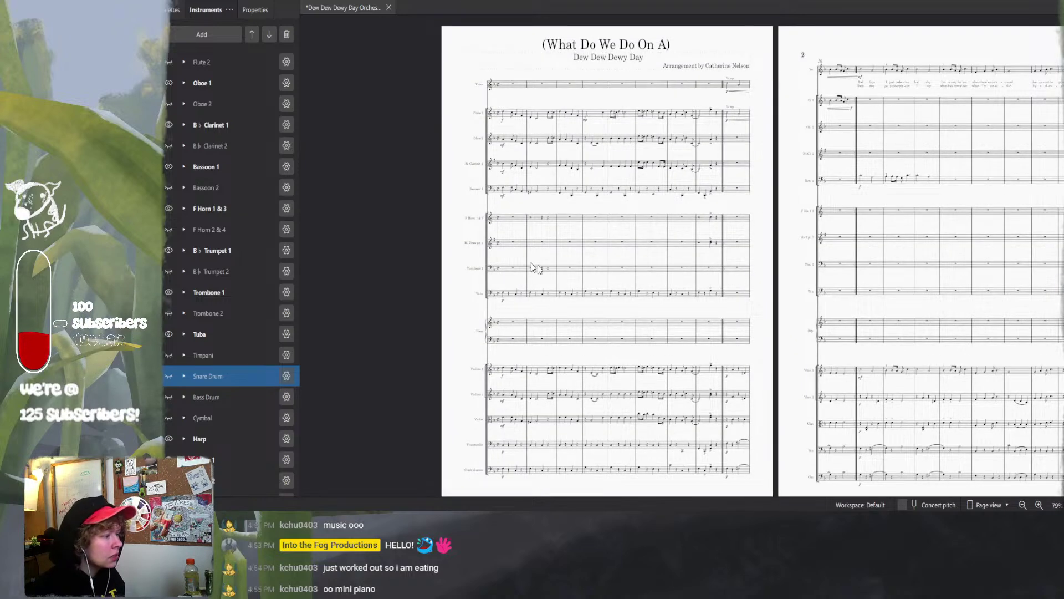
{"action": "left_click_drag", "start_coordinate": [683, 293], "coordinate": [608, 273]}
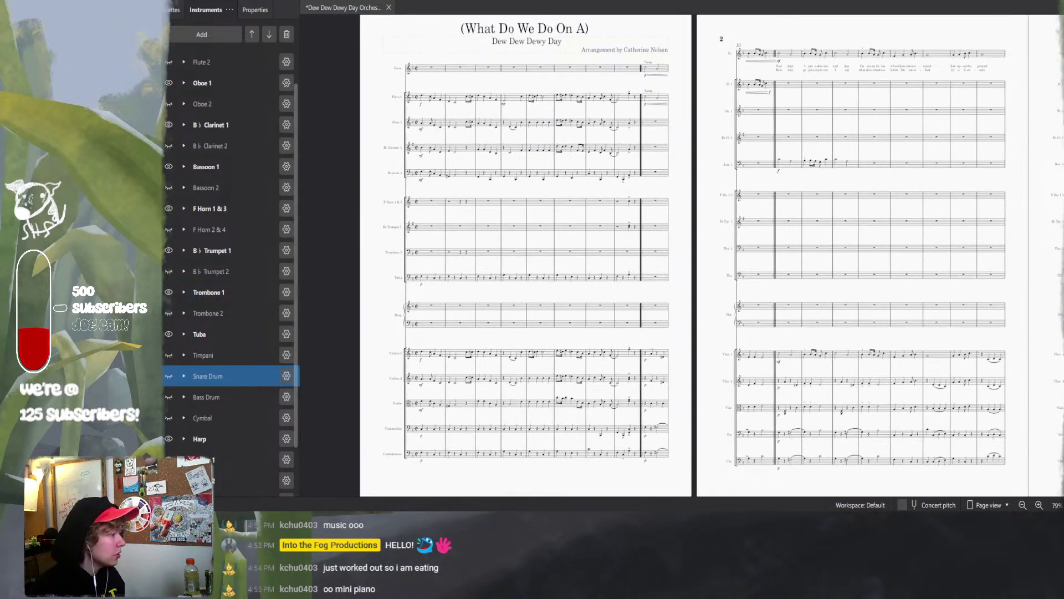
{"action": "left_click", "coordinate": [170, 293]}
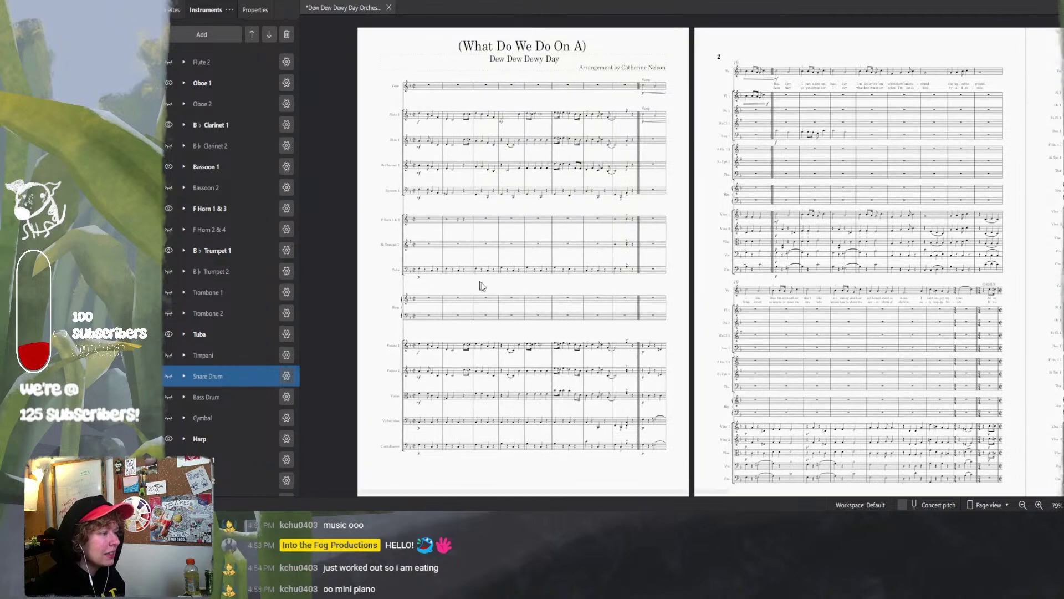
{"action": "scroll", "coordinate": [504, 297], "scroll_direction": "up", "scroll_amount": 1}
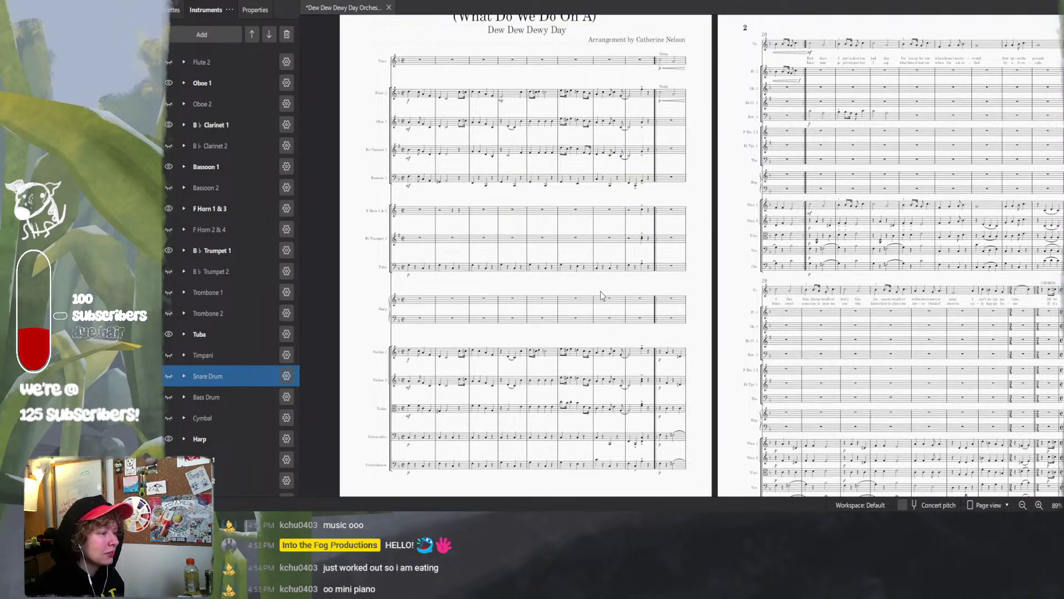
{"action": "left_click_drag", "start_coordinate": [602, 295], "coordinate": [593, 287]}
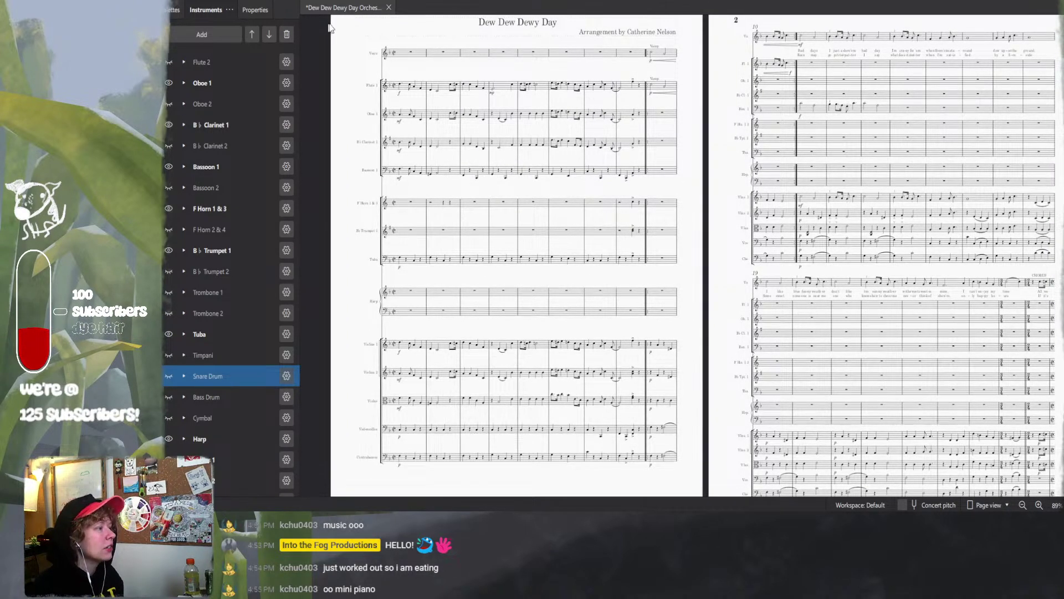
- Switch to the original Dew Dew Dewy Day score, use its playback, and return to the orchestration
{"action": "mouse_move", "coordinate": [607, 501]}
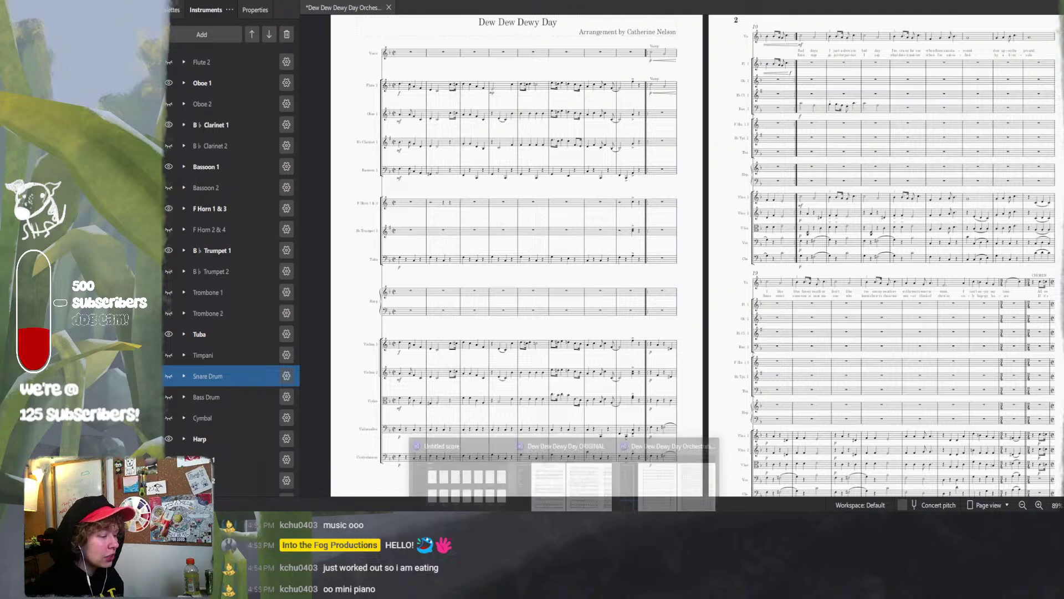
{"action": "left_click", "coordinate": [566, 477]}
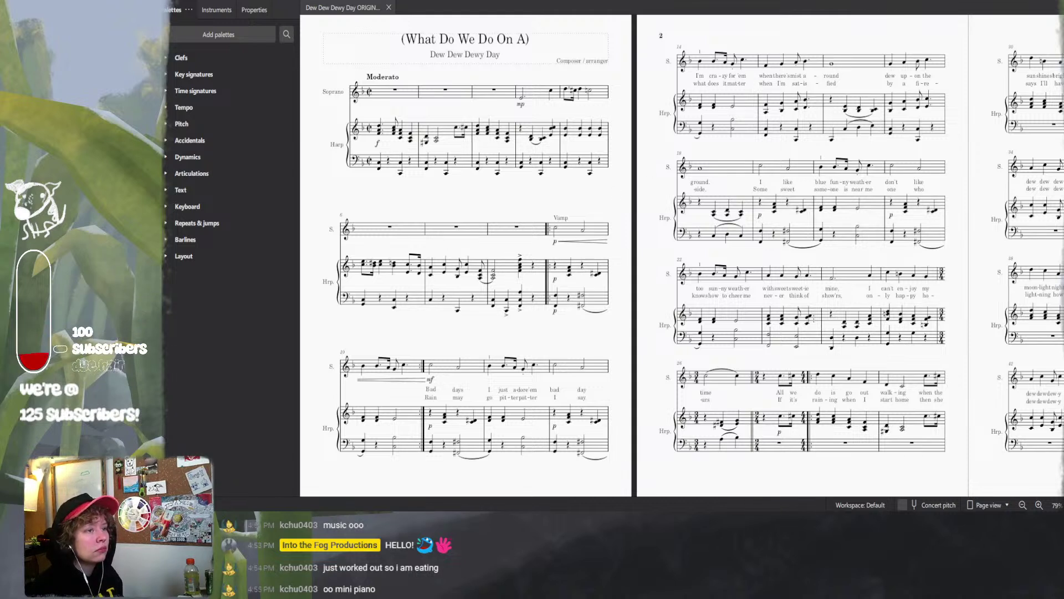
{"action": "key", "text": "space"}
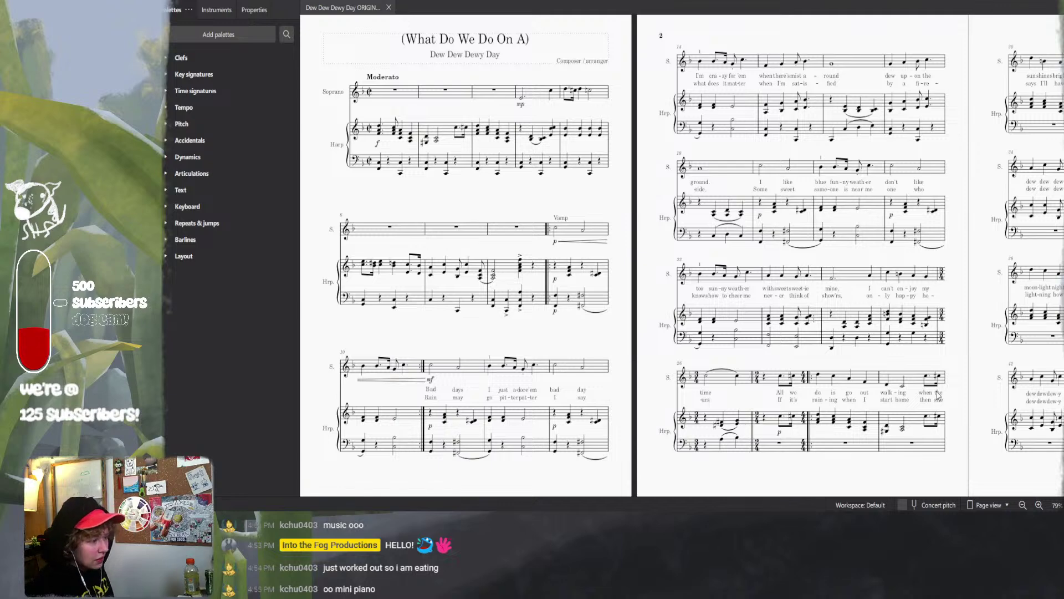
{"action": "mouse_move", "coordinate": [565, 524]}
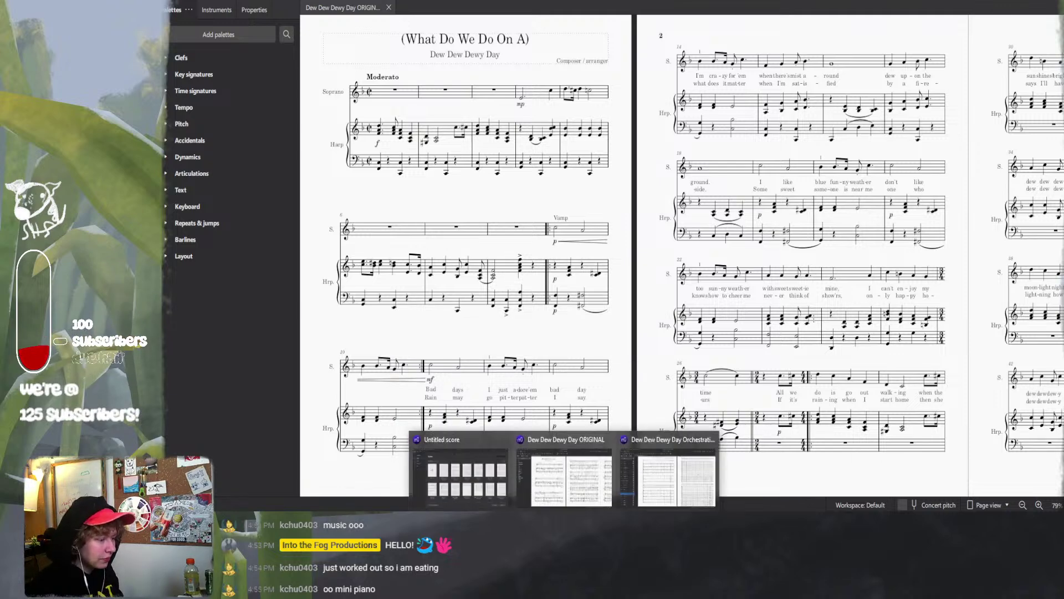
{"action": "left_click", "coordinate": [665, 496]}
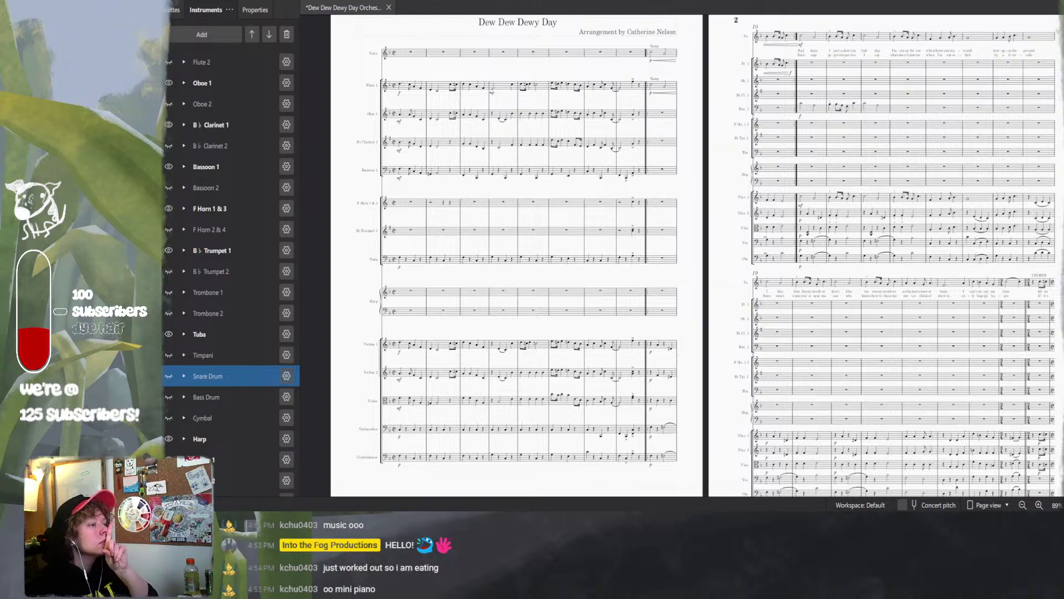
- Open the mixer, look through all its channels from Voice to Master, and close it
{"action": "key", "text": "F10"}
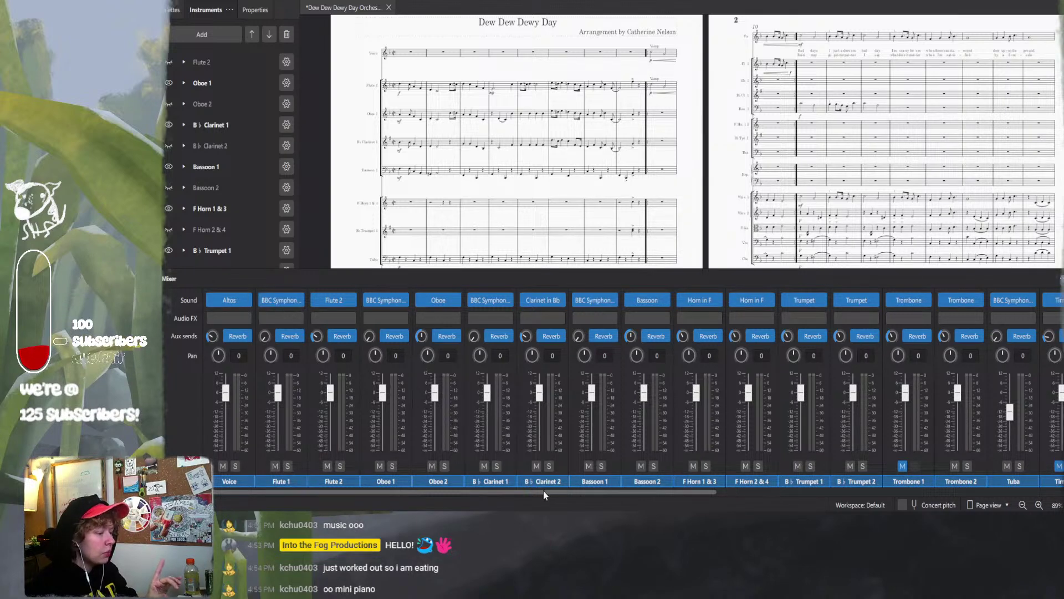
{"action": "scroll", "coordinate": [542, 496], "scroll_direction": "right", "scroll_amount": 6}
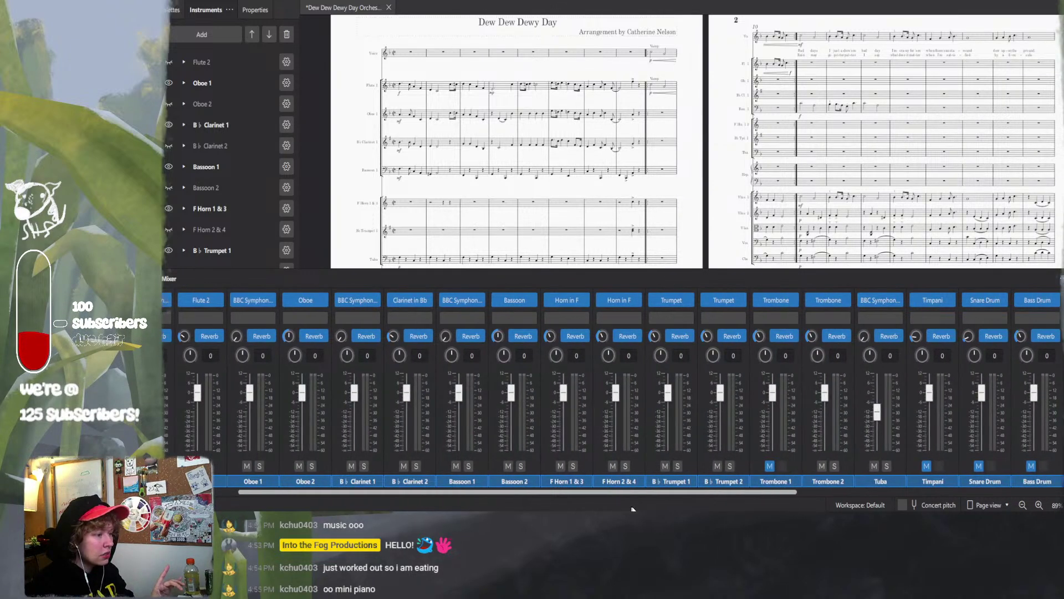
{"action": "scroll", "coordinate": [765, 508], "scroll_direction": "right", "scroll_amount": 1}
{"action": "scroll", "coordinate": [773, 509], "scroll_direction": "right", "scroll_amount": 3}
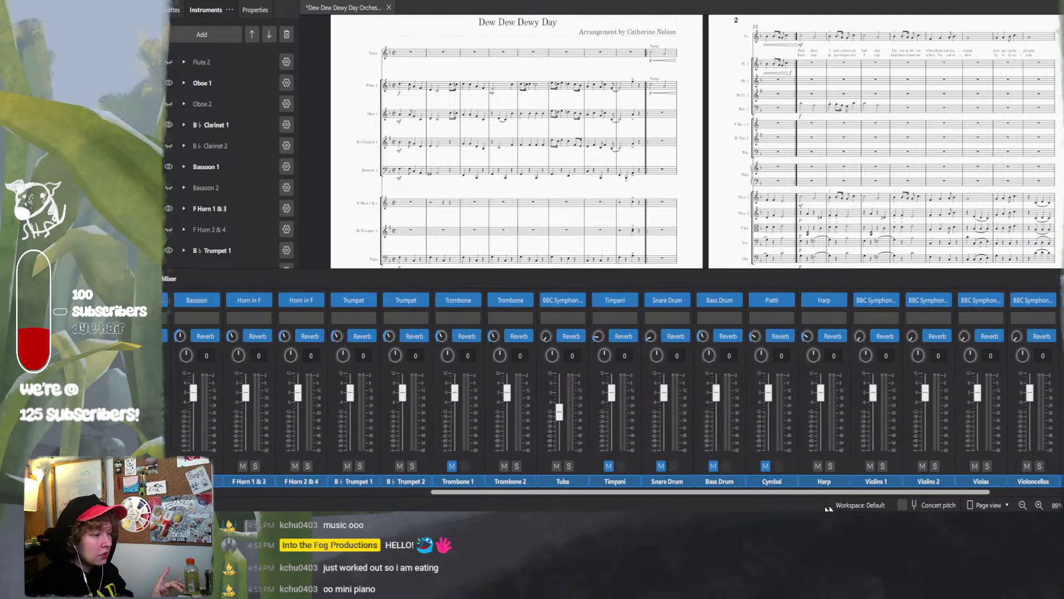
{"action": "left_click_drag", "start_coordinate": [859, 493], "coordinate": [409, 481]}
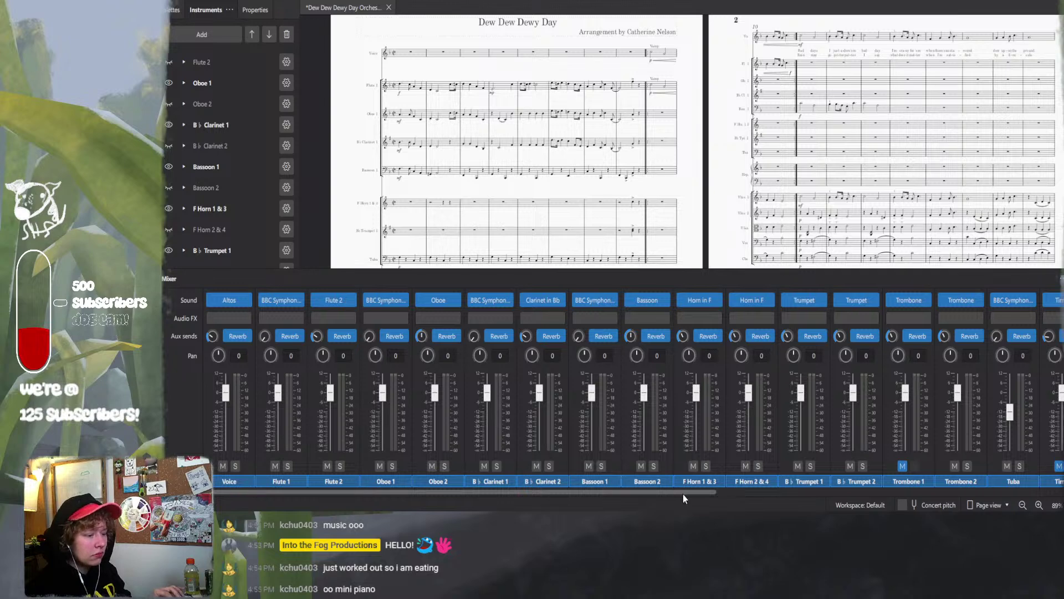
{"action": "left_click_drag", "start_coordinate": [684, 493], "coordinate": [1055, 490]}
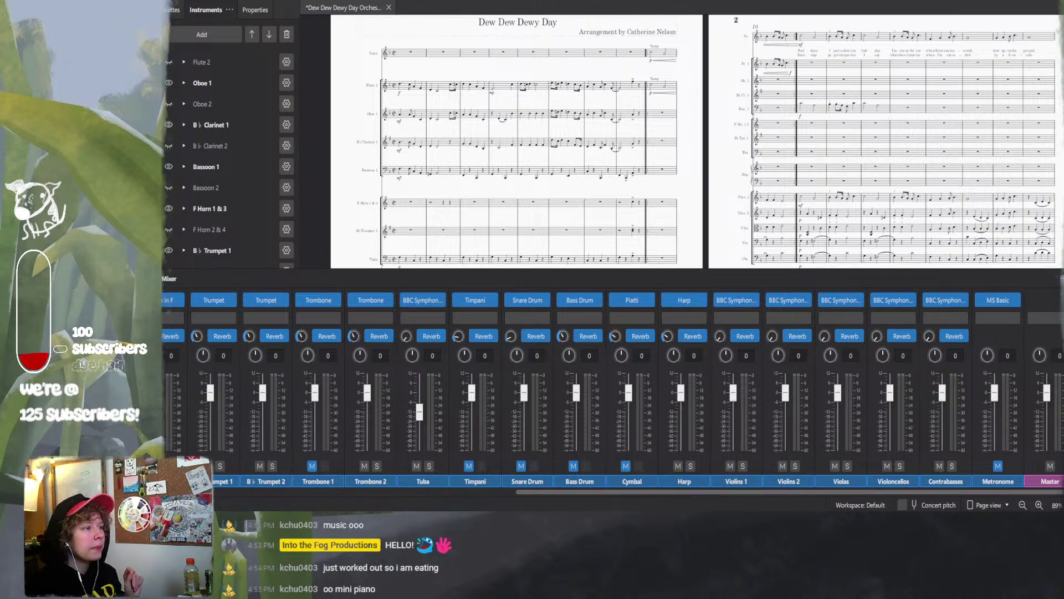
{"action": "key", "text": "F10"}
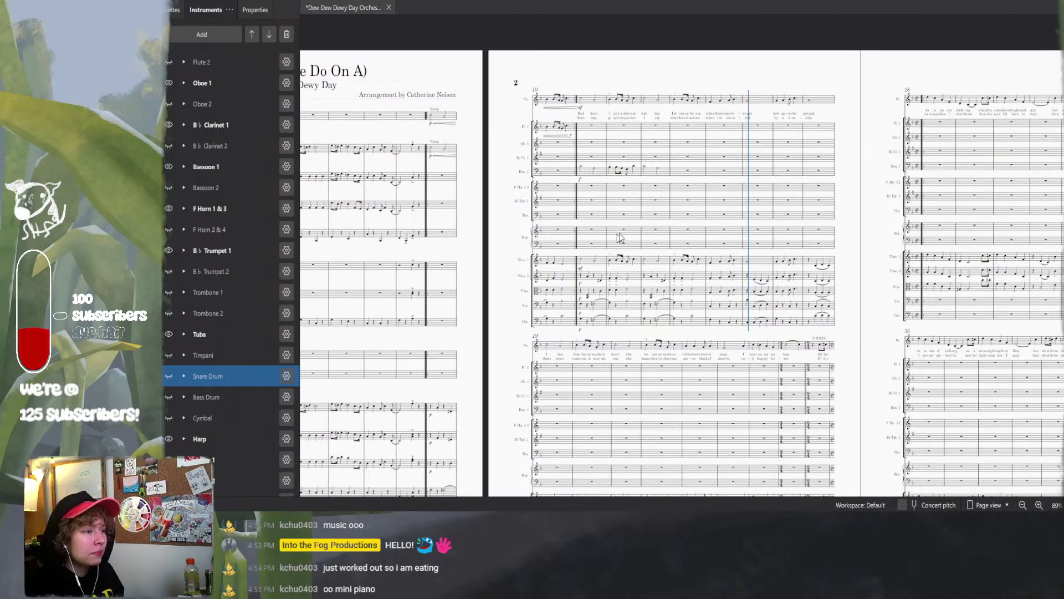
- Examine the orchestration's written parts on page 3, then go back over the first page's winds, brass and strings
{"action": "scroll", "coordinate": [620, 238], "scroll_direction": "up", "scroll_amount": 2}
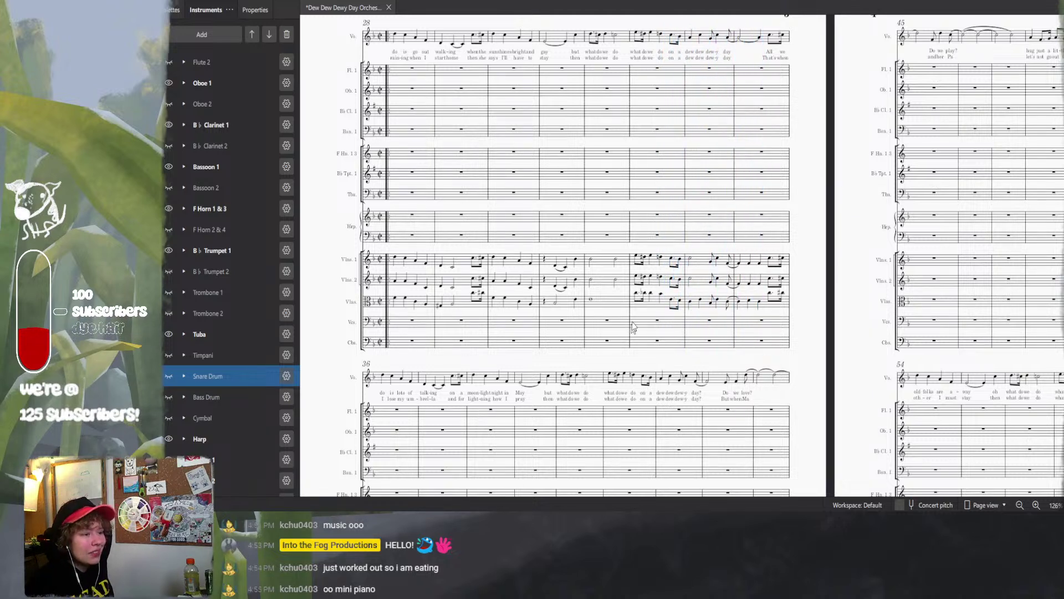
{"action": "scroll", "coordinate": [612, 368], "scroll_direction": "down", "scroll_amount": 3}
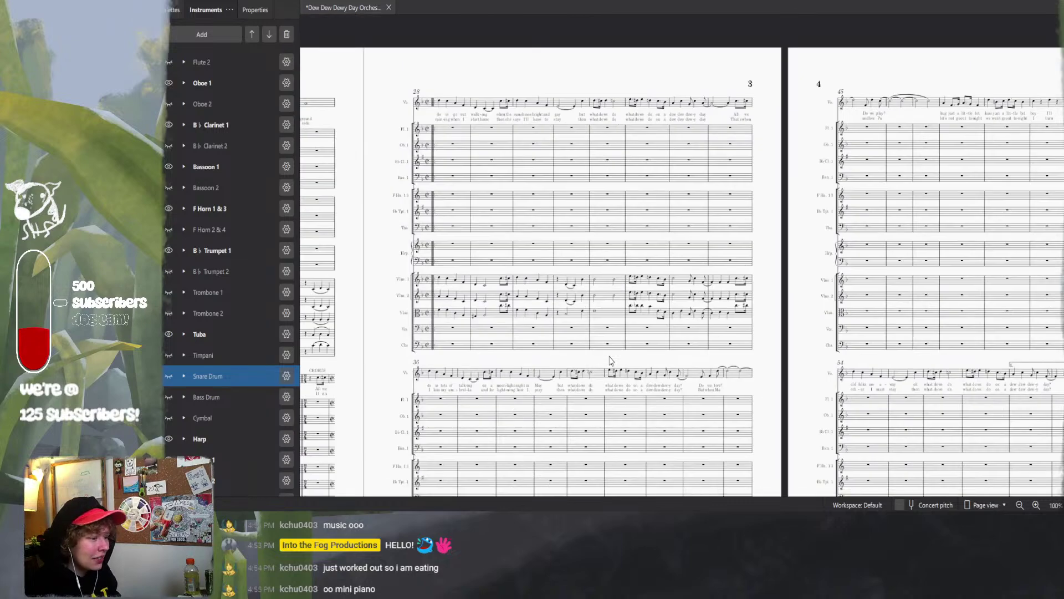
{"action": "scroll", "coordinate": [628, 333], "scroll_direction": "left", "scroll_amount": 5}
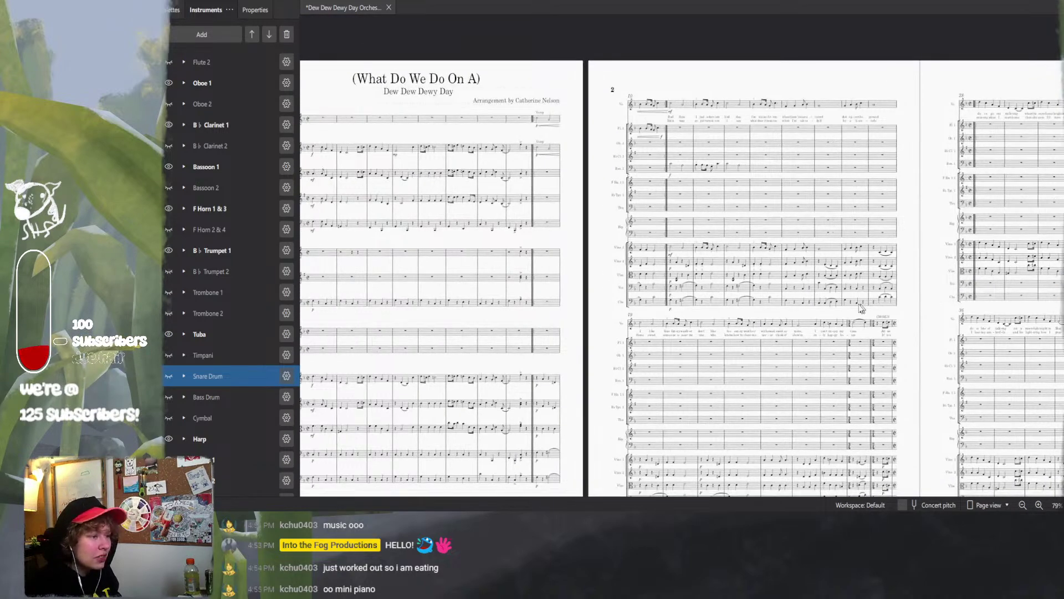
{"action": "scroll", "coordinate": [569, 354], "scroll_direction": "left", "scroll_amount": 3}
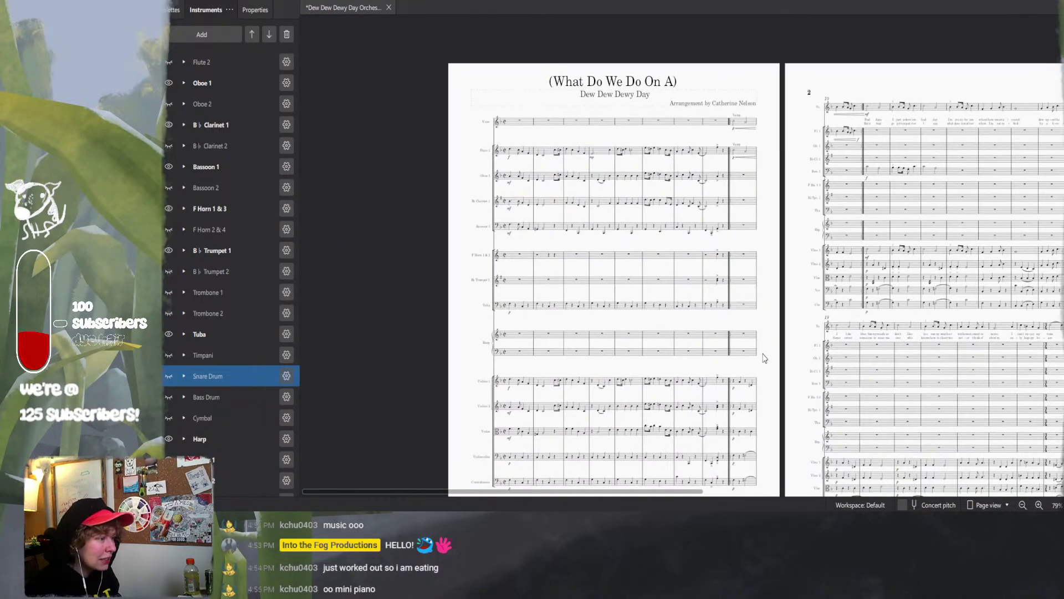
{"action": "scroll", "coordinate": [721, 322], "scroll_direction": "down", "scroll_amount": 1}
{"action": "left_click_drag", "start_coordinate": [739, 313], "coordinate": [704, 297]}
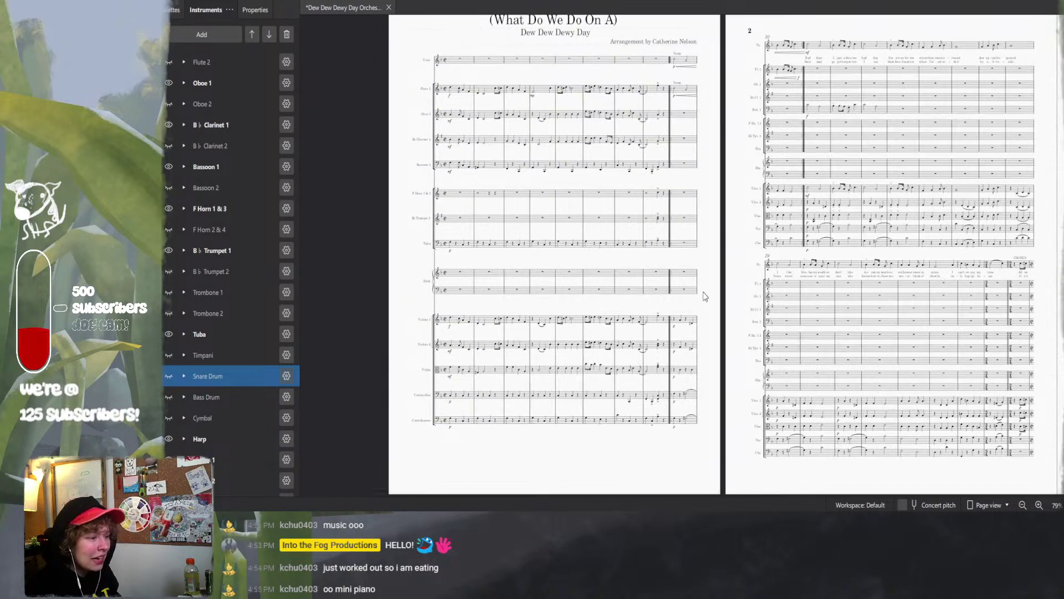
{"action": "scroll", "coordinate": [630, 320], "scroll_direction": "up", "scroll_amount": 2}
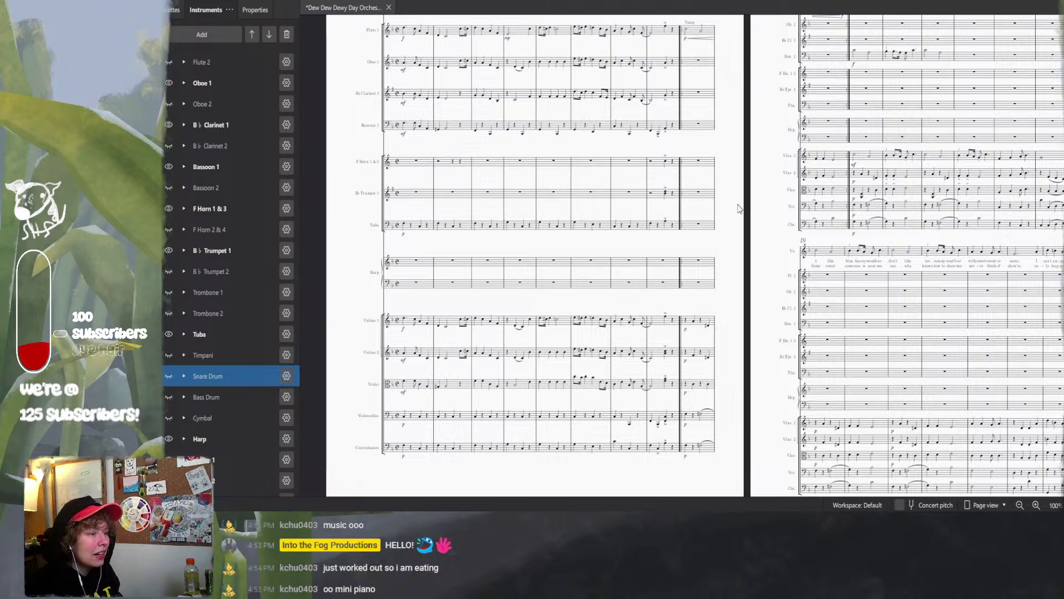
{"action": "mouse_move", "coordinate": [738, 208]}
{"action": "left_mouse_down"}
{"action": "mouse_move", "coordinate": [724, 250]}
{"action": "mouse_move", "coordinate": [739, 238]}
{"action": "mouse_move", "coordinate": [729, 223]}
{"action": "left_mouse_up"}
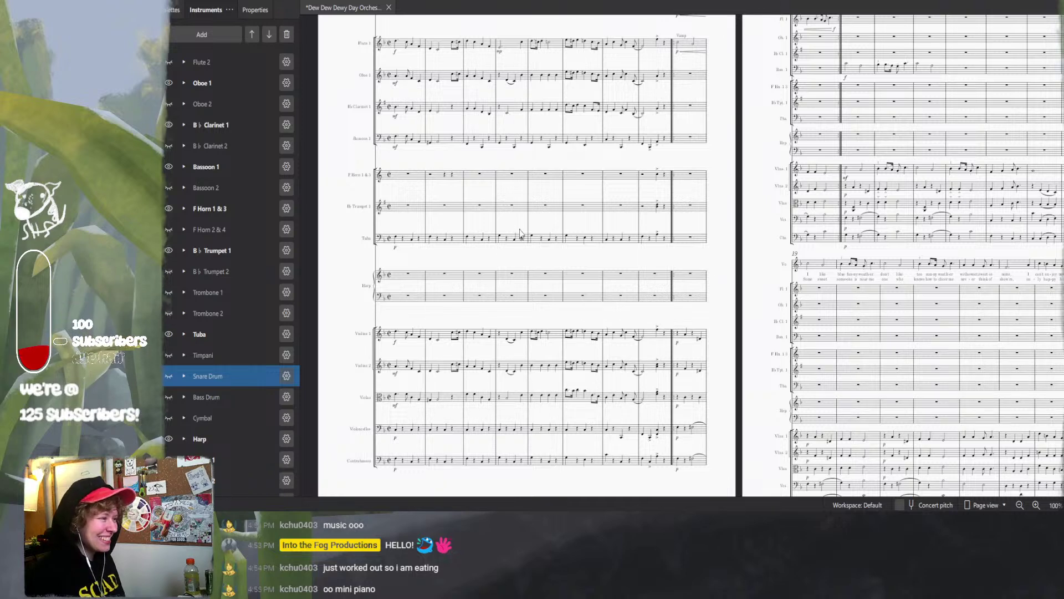
{"action": "scroll", "coordinate": [477, 199], "scroll_direction": "up", "scroll_amount": 3}
{"action": "scroll", "coordinate": [477, 200], "scroll_direction": "down", "scroll_amount": 3}
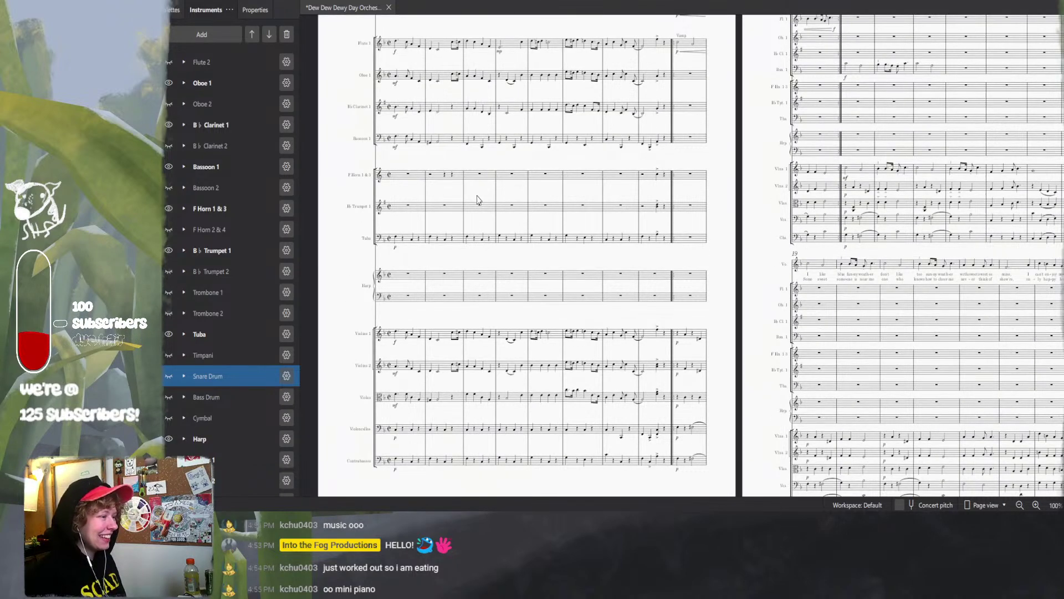
{"action": "scroll", "coordinate": [477, 200], "scroll_direction": "up", "scroll_amount": 2}
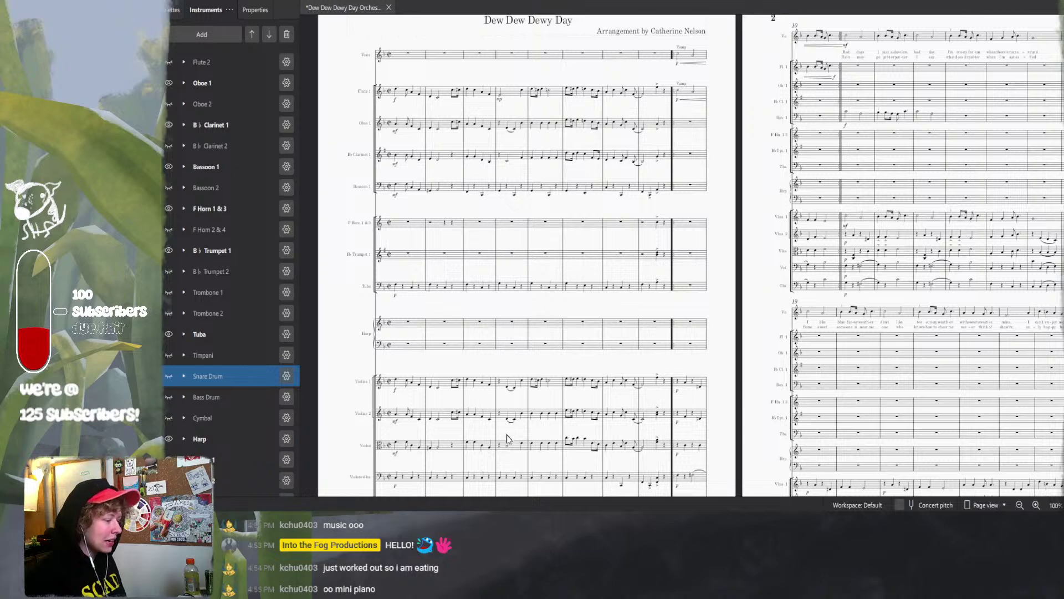
- Bring up the original score, move its window aside, and return to the top of the orchestration's first page
{"action": "mouse_move", "coordinate": [566, 518]}
{"action": "left_click", "coordinate": [583, 487]}
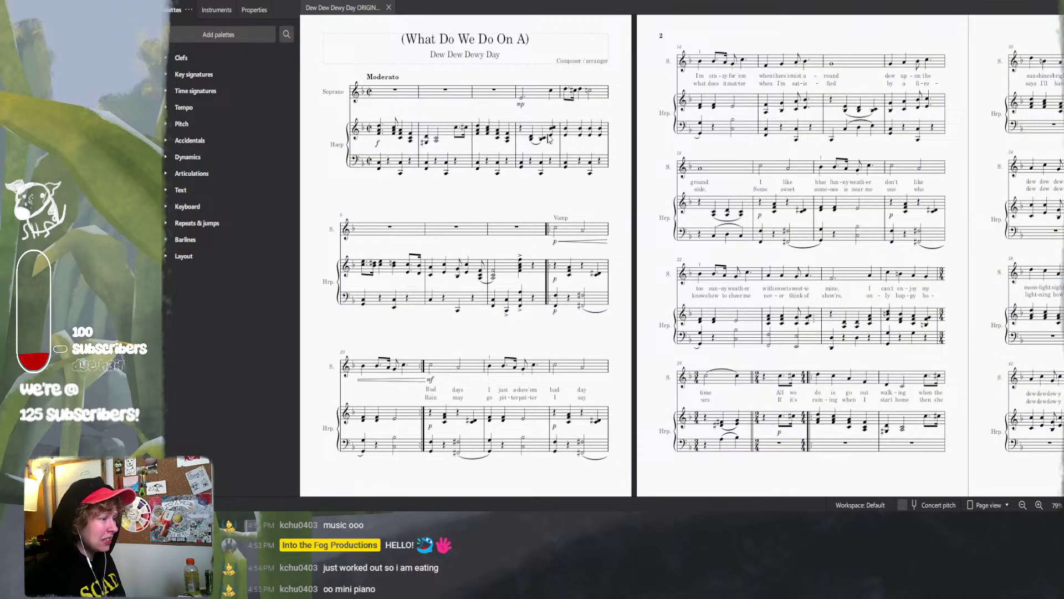
{"action": "left_click_drag", "start_coordinate": [681, 1], "coordinate": [1063, 166]}
{"action": "left_click", "coordinate": [291, 17]}
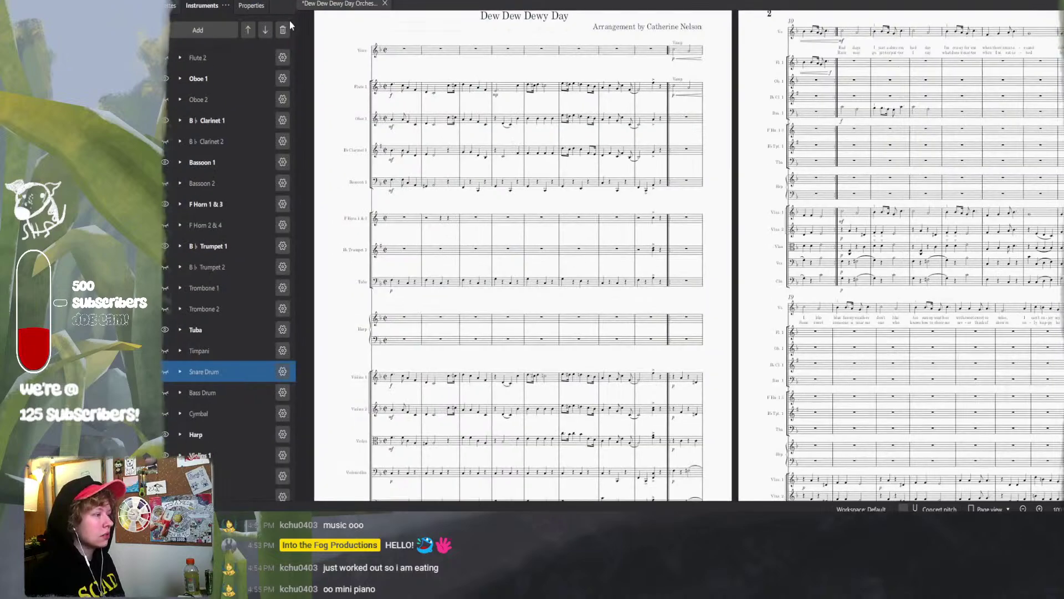
{"action": "scroll", "coordinate": [629, 301], "scroll_direction": "up", "scroll_amount": 2}
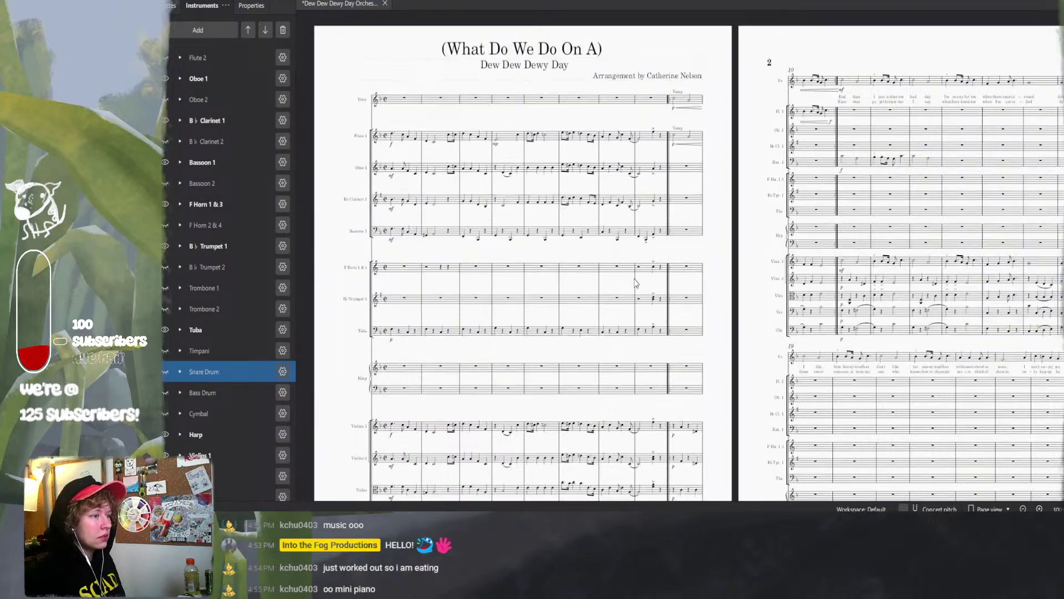
- Select the Flute 1 part from measure 1 through measure 8 in the orchestration
{"action": "scroll", "coordinate": [635, 282], "scroll_direction": "up", "scroll_amount": 1}
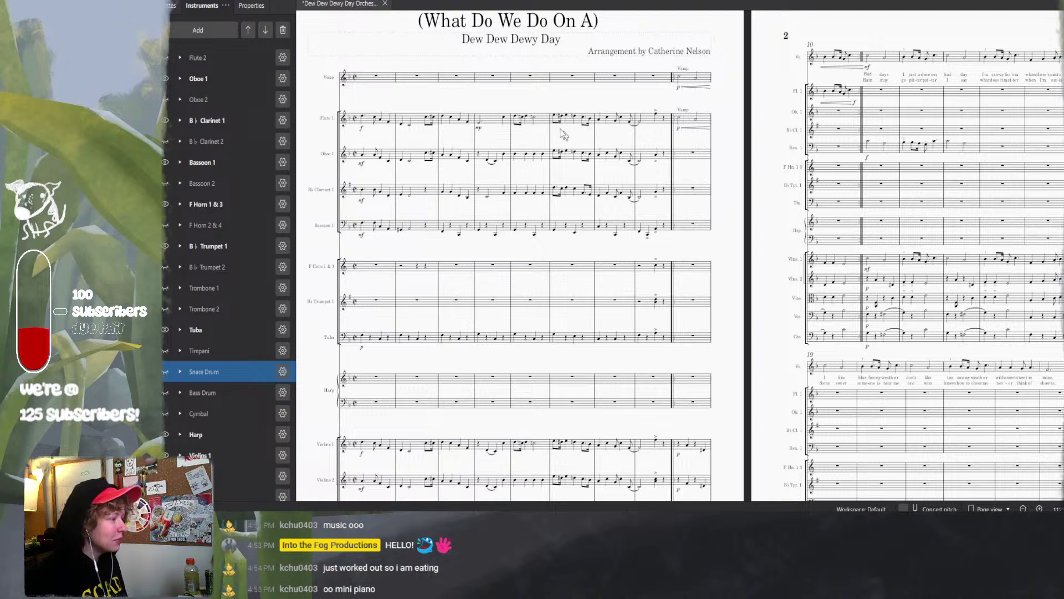
{"action": "left_click", "coordinate": [363, 120]}
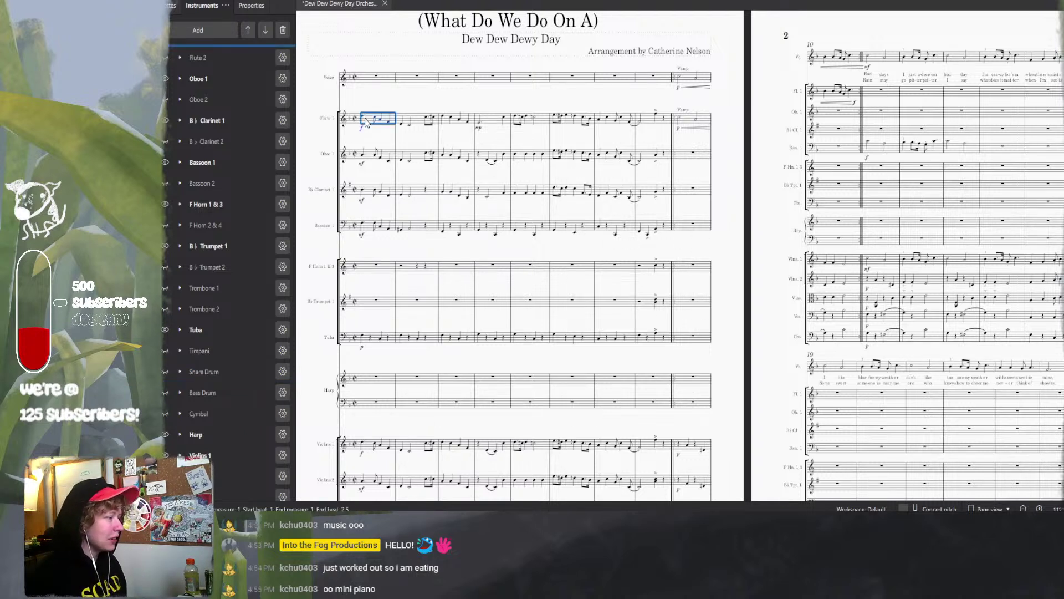
{"action": "left_click", "coordinate": [653, 124], "text": "shift"}
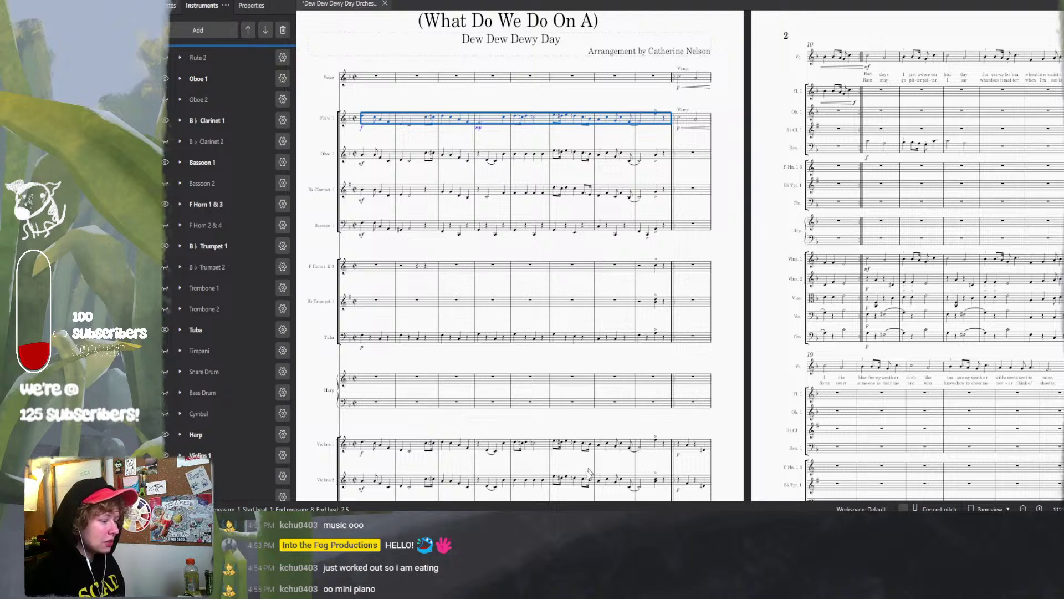
- Arrange the orchestration and the original score side by side, and show the palettes in the orchestration's window
{"action": "left_click_drag", "start_coordinate": [644, 0], "coordinate": [505, 35]}
{"action": "left_click", "coordinate": [821, 2]}
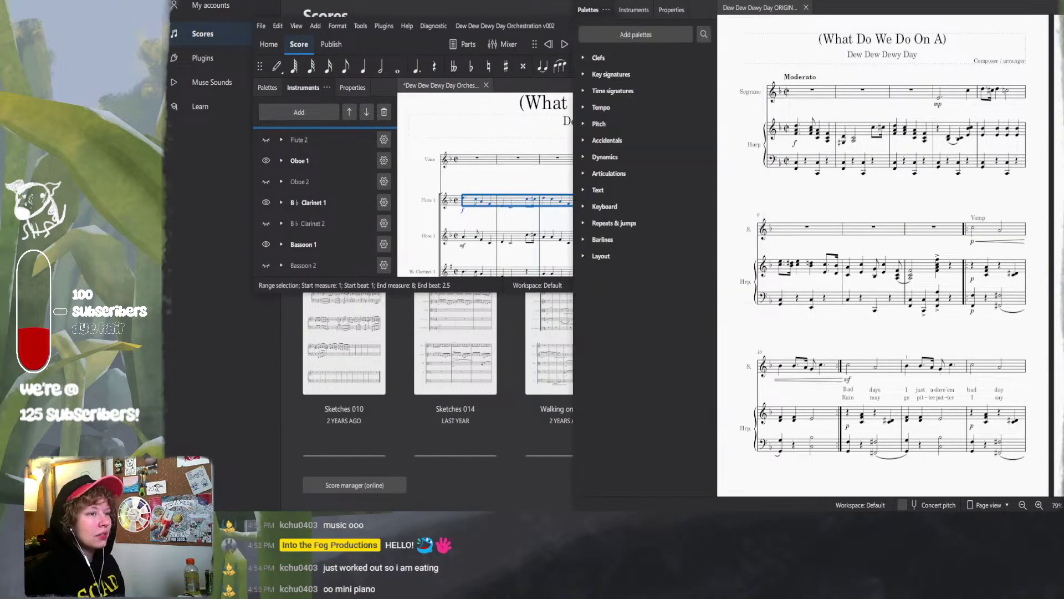
{"action": "left_click_drag", "start_coordinate": [820, 2], "coordinate": [1063, 3]}
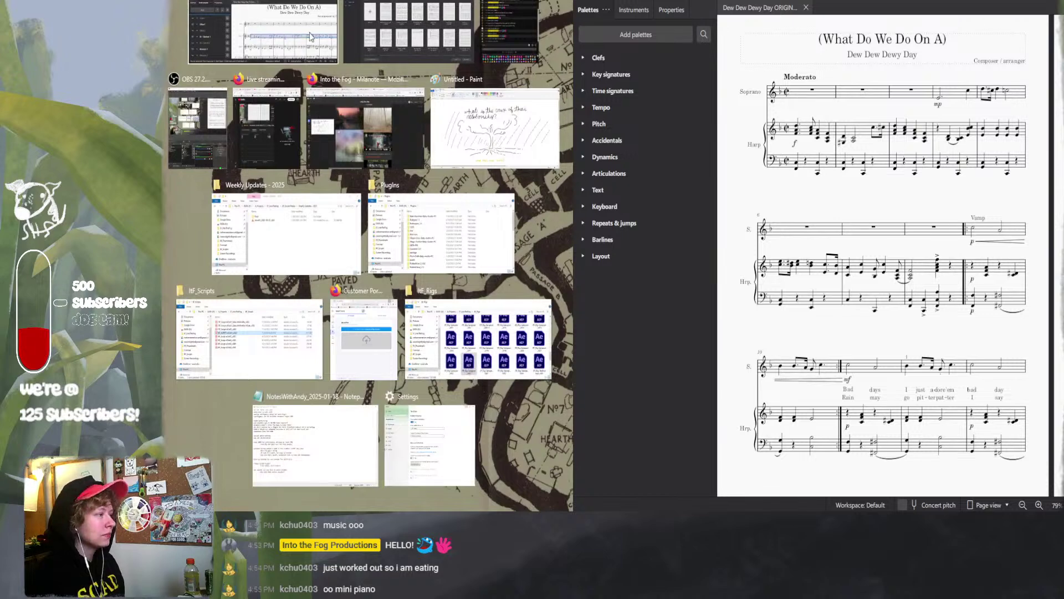
{"action": "left_click", "coordinate": [310, 37]}
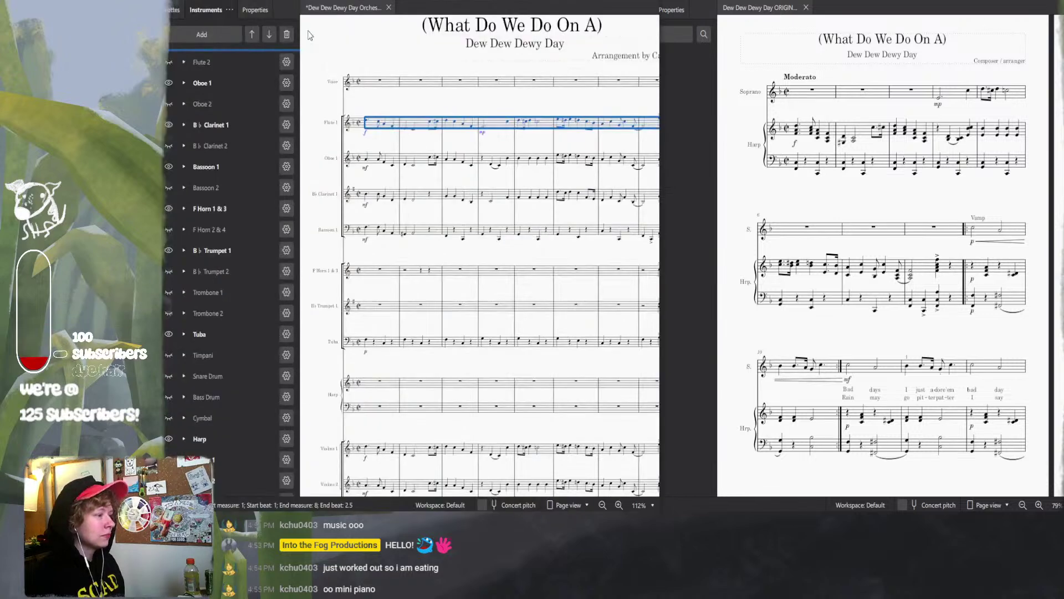
{"action": "left_click", "coordinate": [174, 11]}
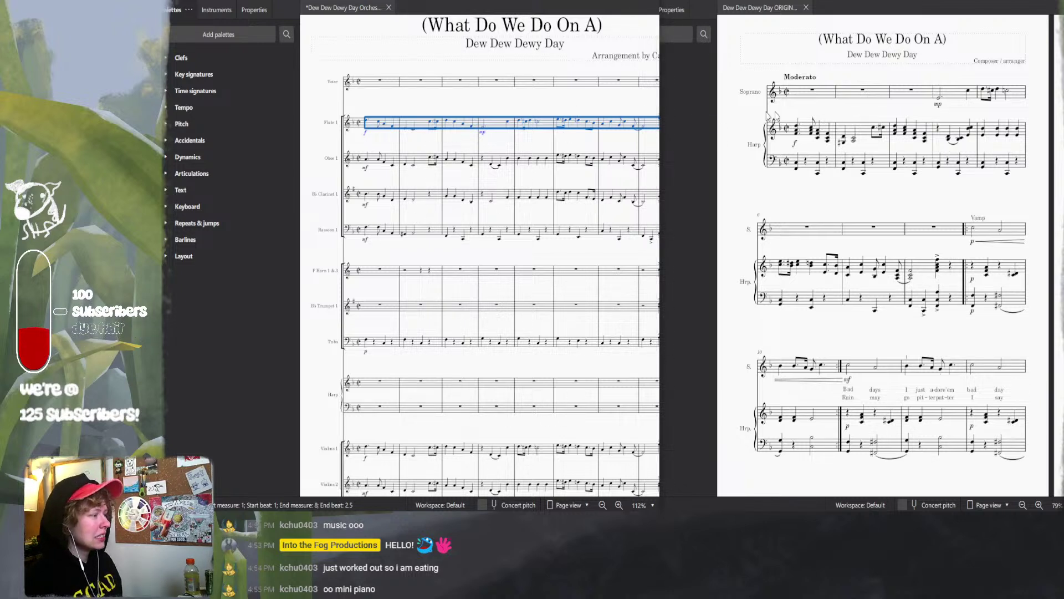
- Audition the harp's treble notes one by one in the original score, from measure 1 to the half note in measure 2
{"action": "left_click", "coordinate": [797, 128]}
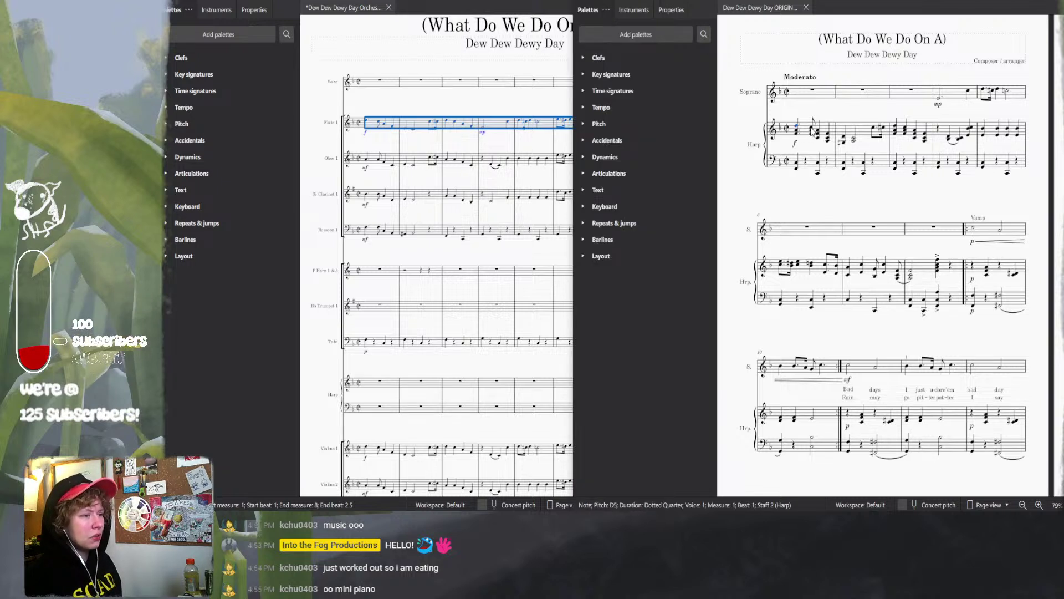
{"action": "left_click", "coordinate": [812, 129]}
{"action": "left_click", "coordinate": [819, 133]}
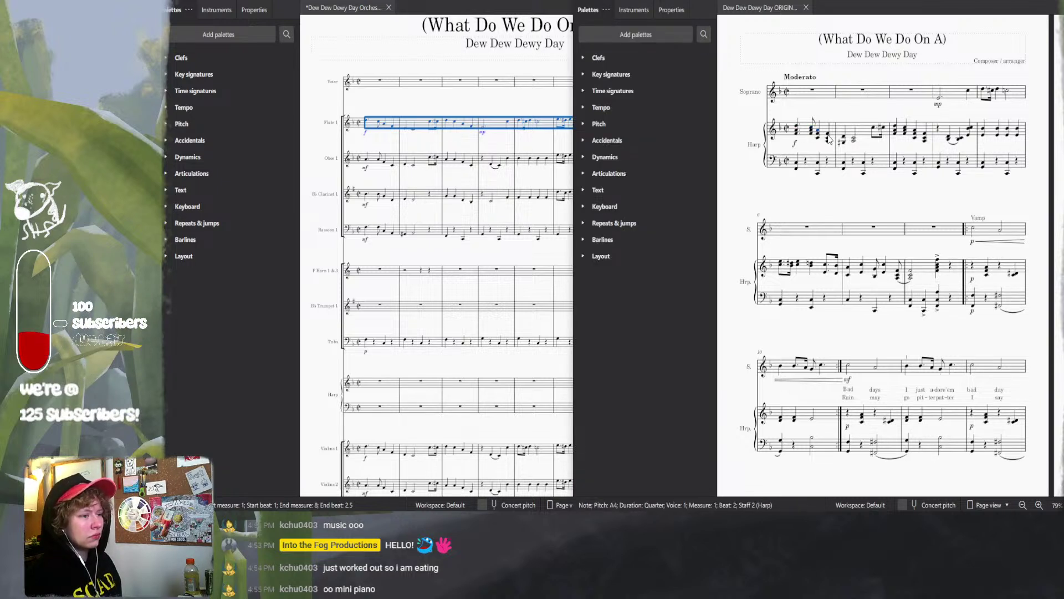
{"action": "left_click", "coordinate": [829, 138]}
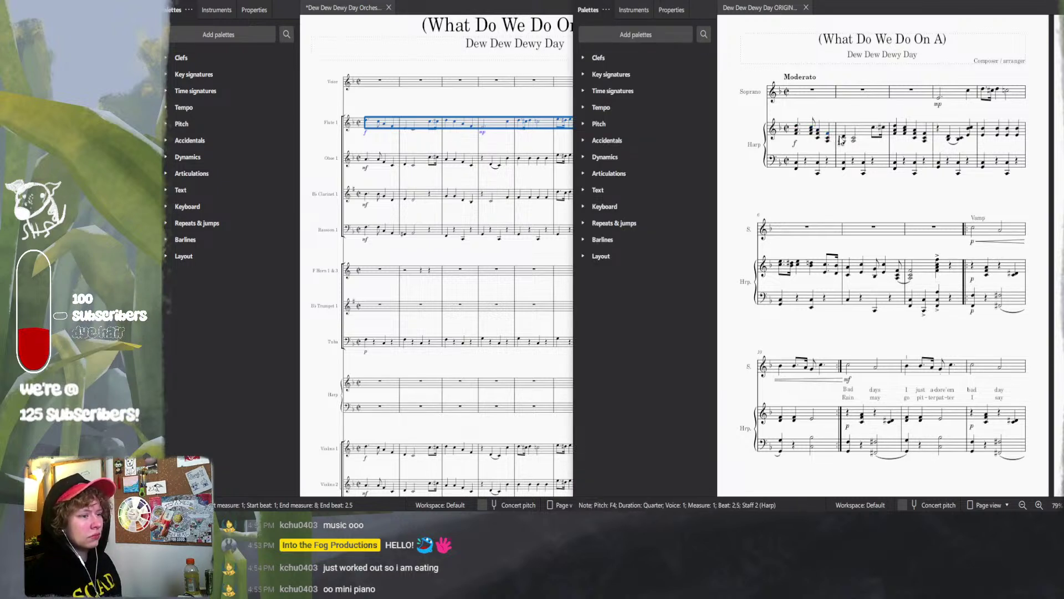
{"action": "left_click", "coordinate": [854, 140]}
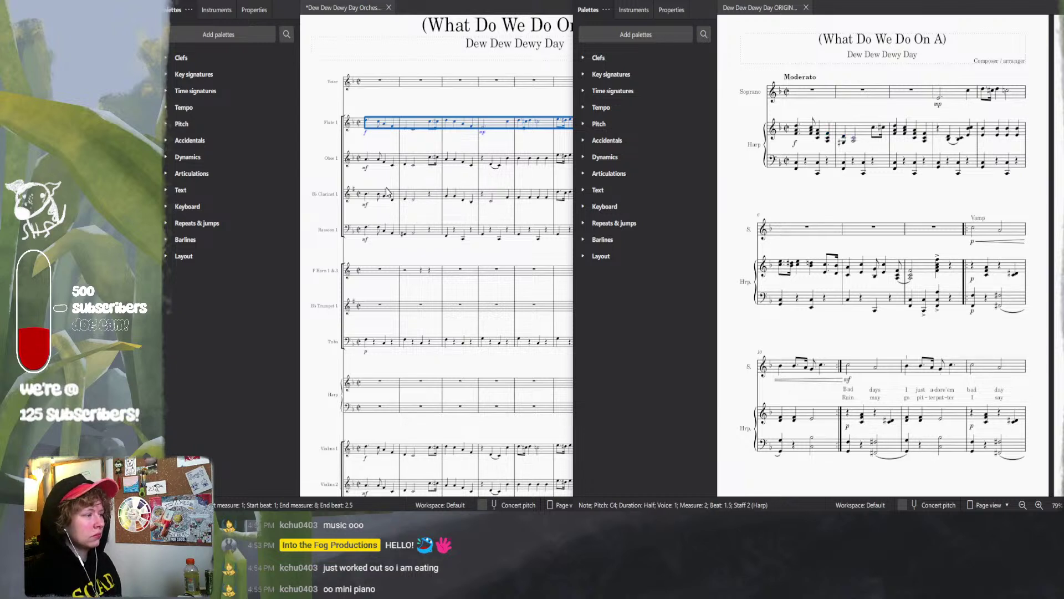
- Return to the orchestration, enlarge the opening measures, and step through Flute 1's notes from measure 1 to the half note in measure 2
{"action": "left_click", "coordinate": [376, 133]}
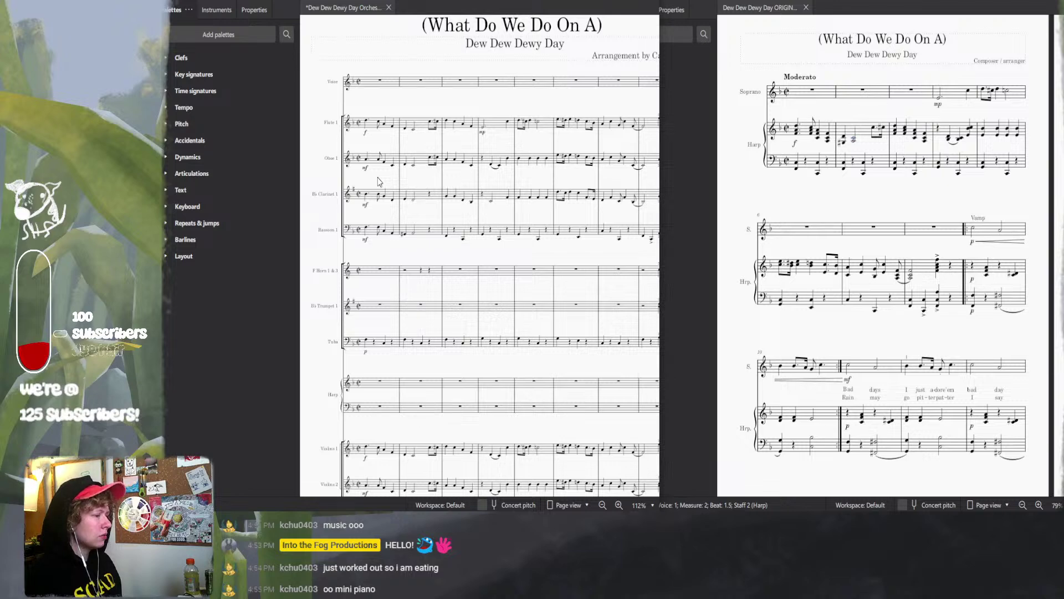
{"action": "scroll", "coordinate": [378, 182], "scroll_direction": "up", "scroll_amount": 5}
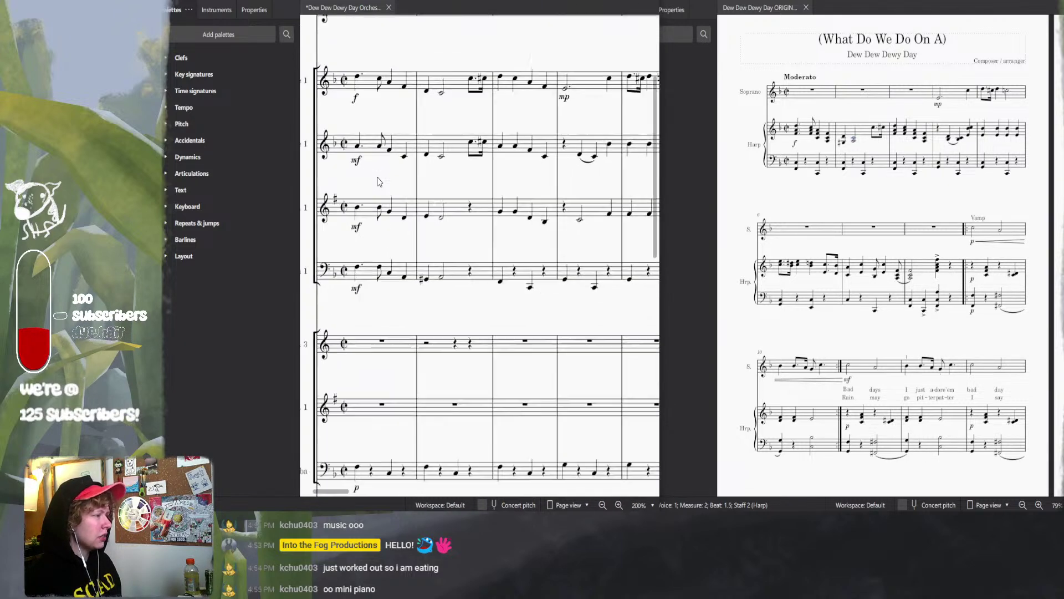
{"action": "scroll", "coordinate": [379, 181], "scroll_direction": "down", "scroll_amount": 3}
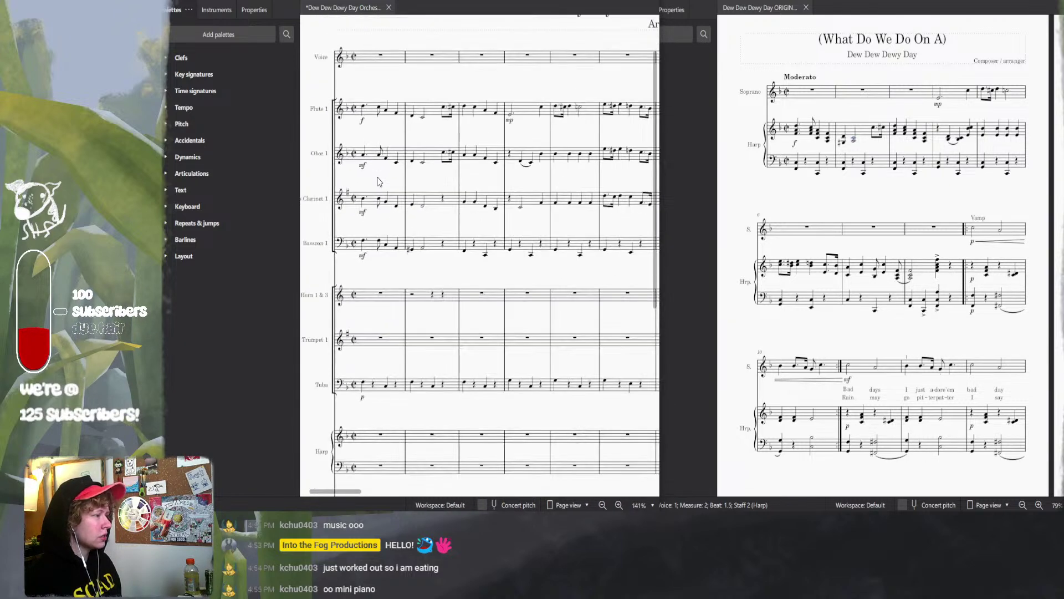
{"action": "left_click", "coordinate": [363, 108]}
{"action": "key", "text": "Right"}
{"action": "key", "text": "Right"}
{"action": "key", "text": "Right"}
{"action": "key", "text": "Right"}
{"action": "key", "text": "Right"}
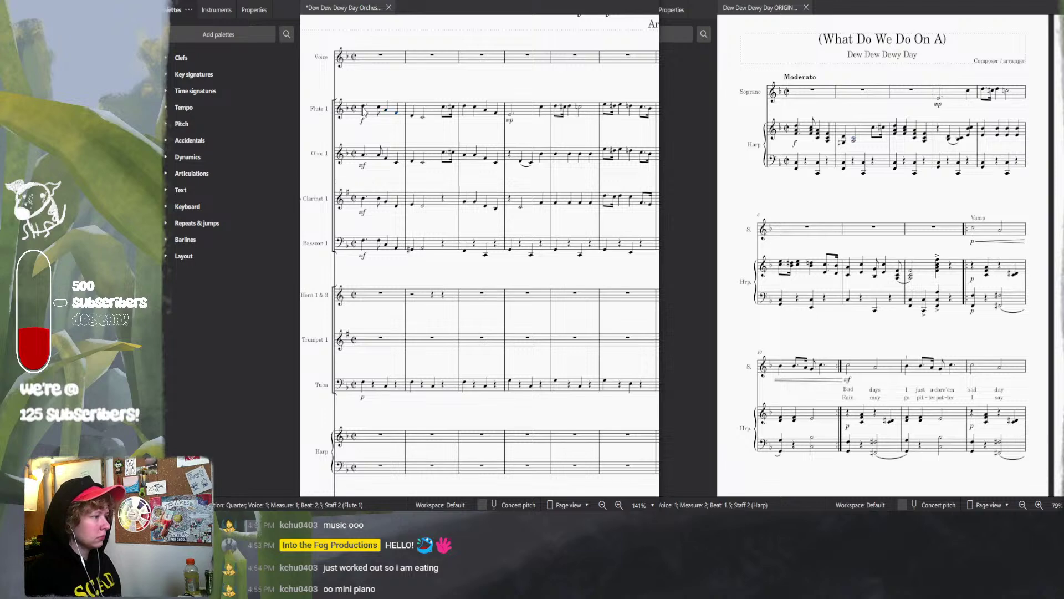
- Audition the opening notes of Violins 1 and Oboe 1, each up to the half note in measure 2
{"action": "scroll", "coordinate": [389, 212], "scroll_direction": "down", "scroll_amount": 5}
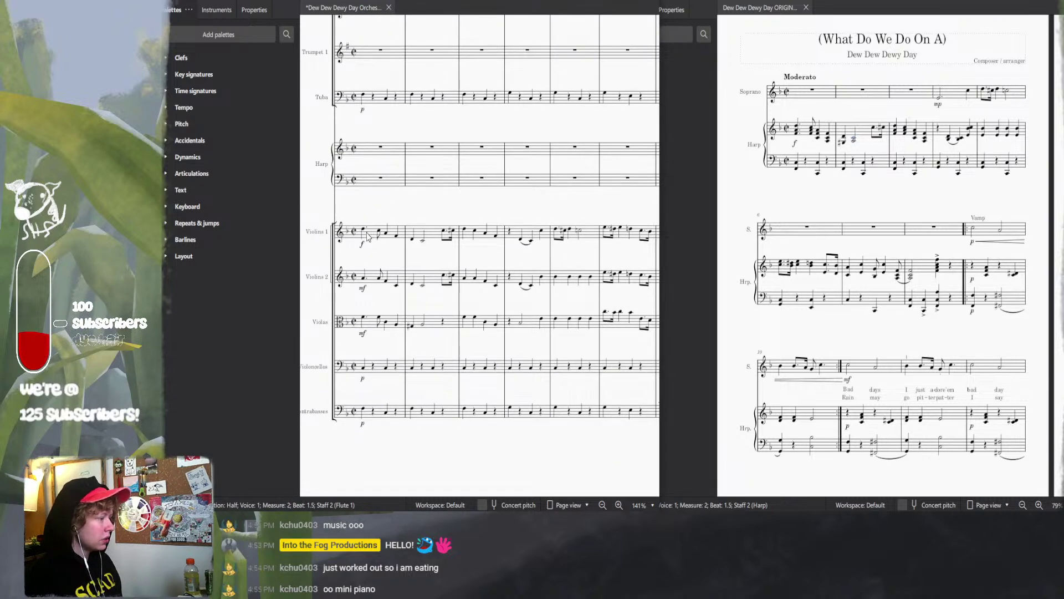
{"action": "left_click", "coordinate": [364, 231]}
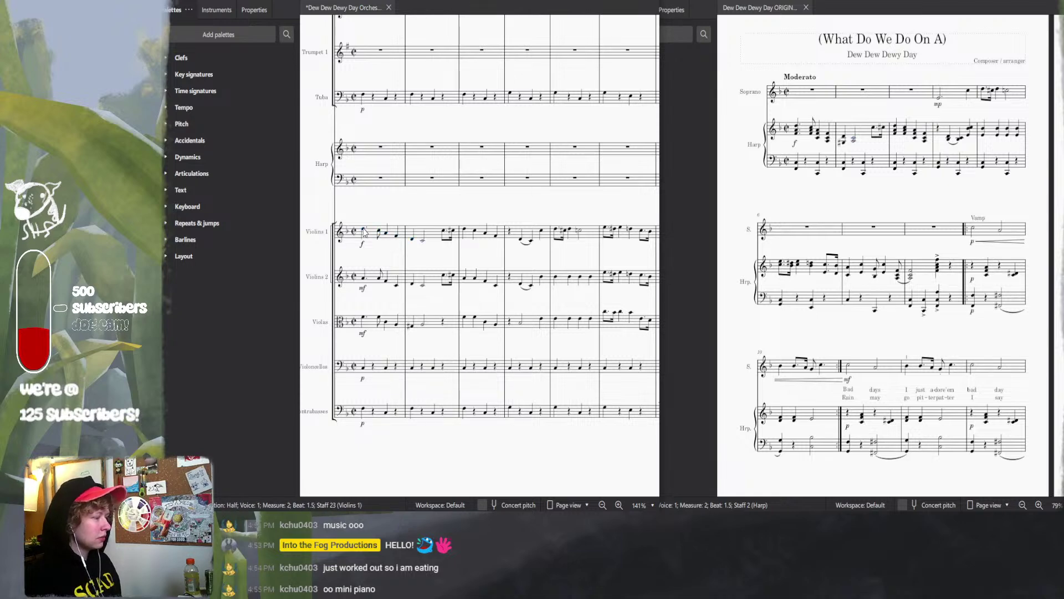
{"action": "scroll", "coordinate": [386, 141], "scroll_direction": "up", "scroll_amount": 5}
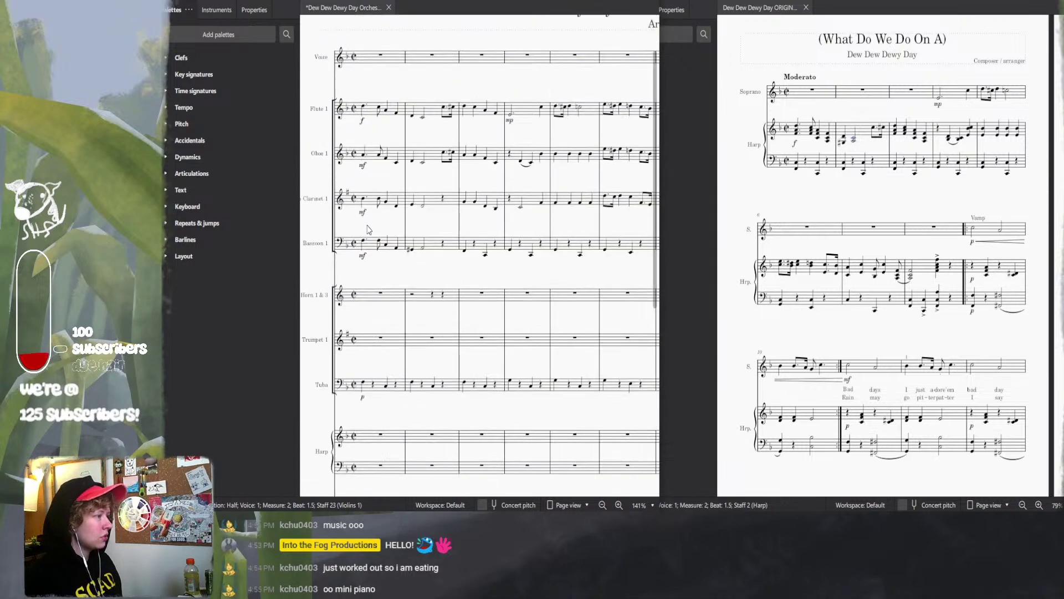
{"action": "left_click", "coordinate": [364, 156]}
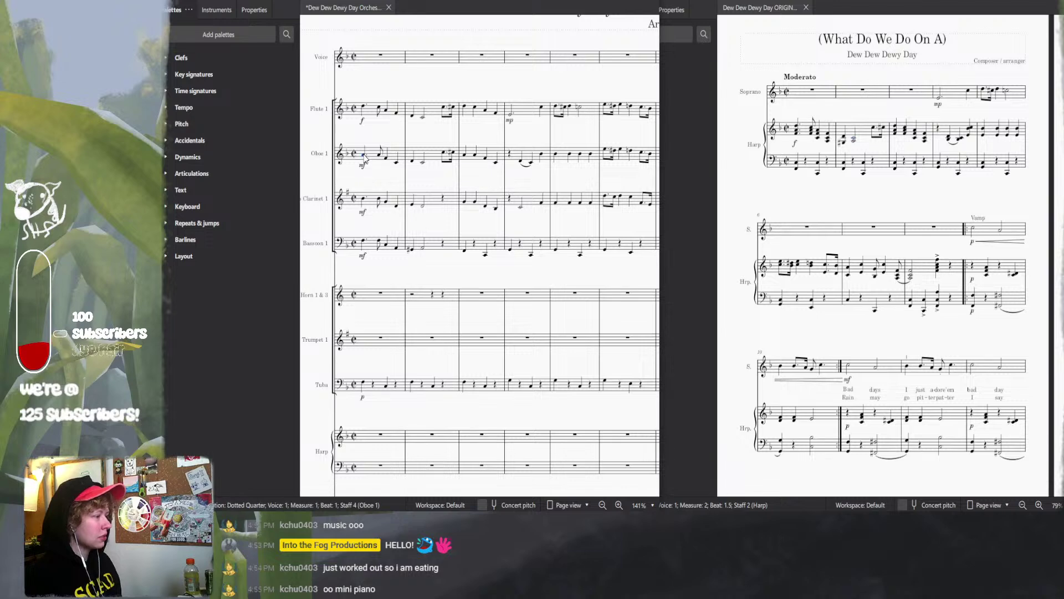
{"action": "key", "text": "Right"}
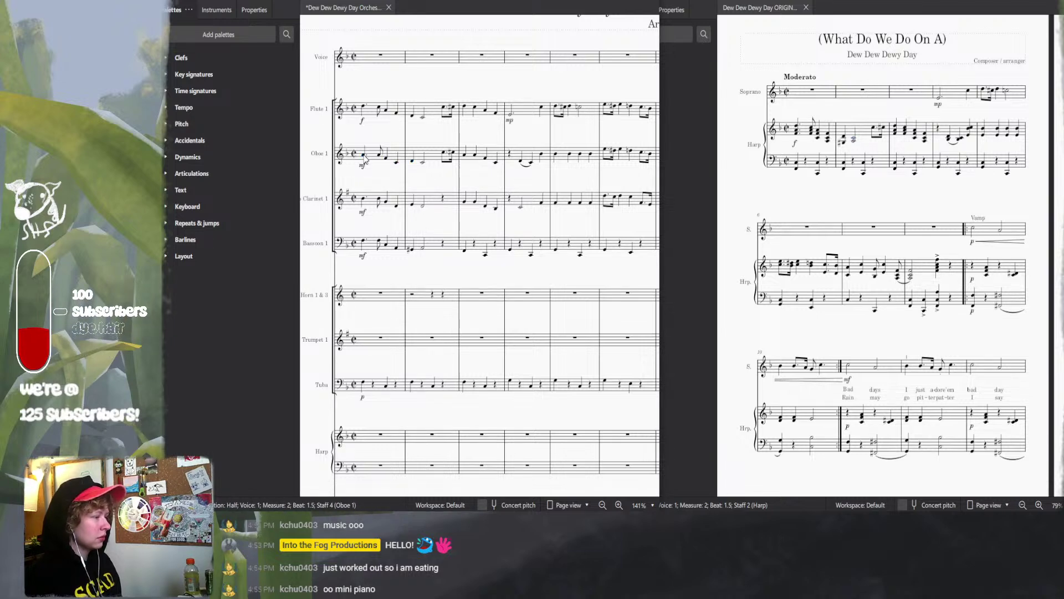
- Step through the Violins 2 notes from the start of measure 1 to the half note in measure 2
{"action": "scroll", "coordinate": [379, 154], "scroll_direction": "down", "scroll_amount": 5}
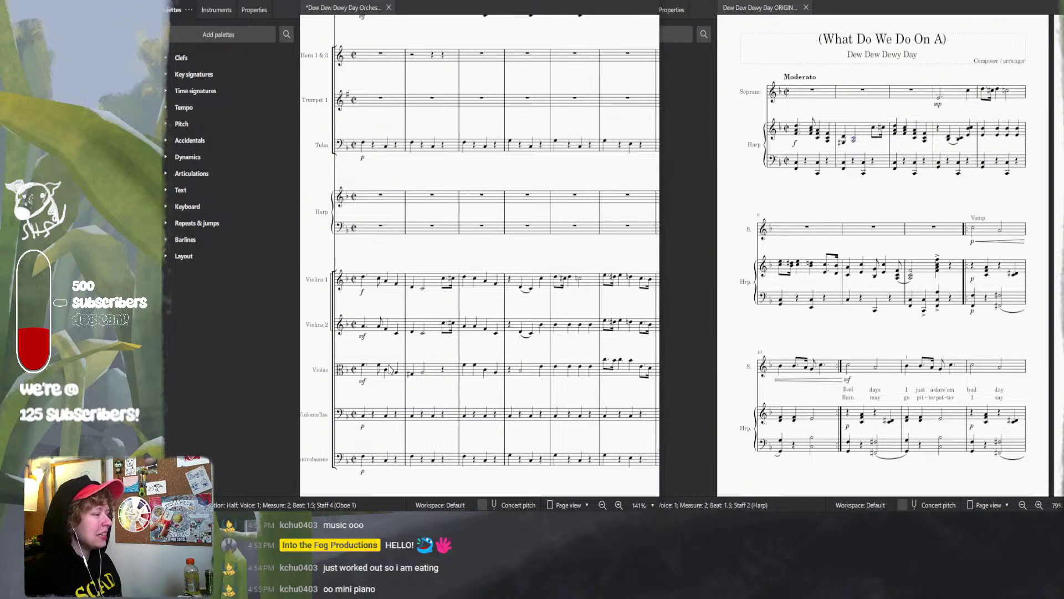
{"action": "left_click", "coordinate": [363, 278]}
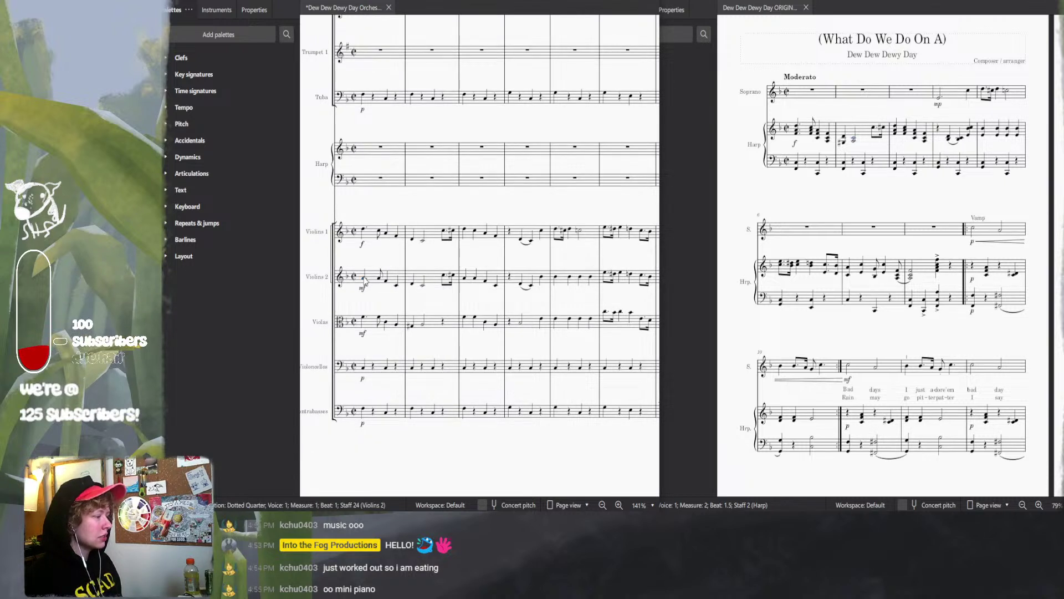
{"action": "key", "text": "Right"}
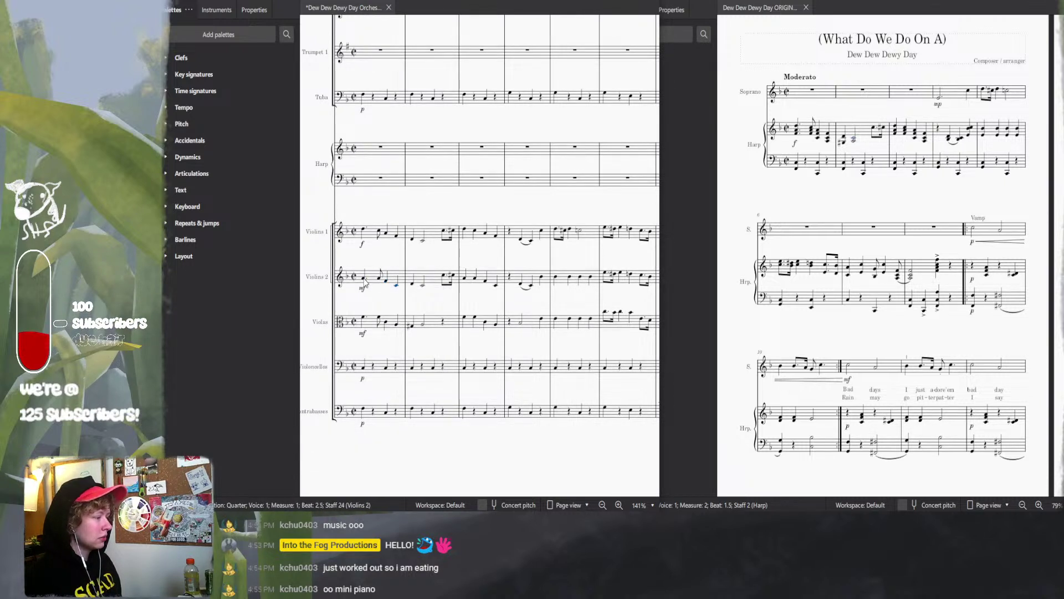
{"action": "key", "text": "Right"}
- Step through the B♭ Clarinet 1 notes from the start of measure 1 to the half note in measure 2
{"action": "scroll", "coordinate": [364, 283], "scroll_direction": "up", "scroll_amount": 1}
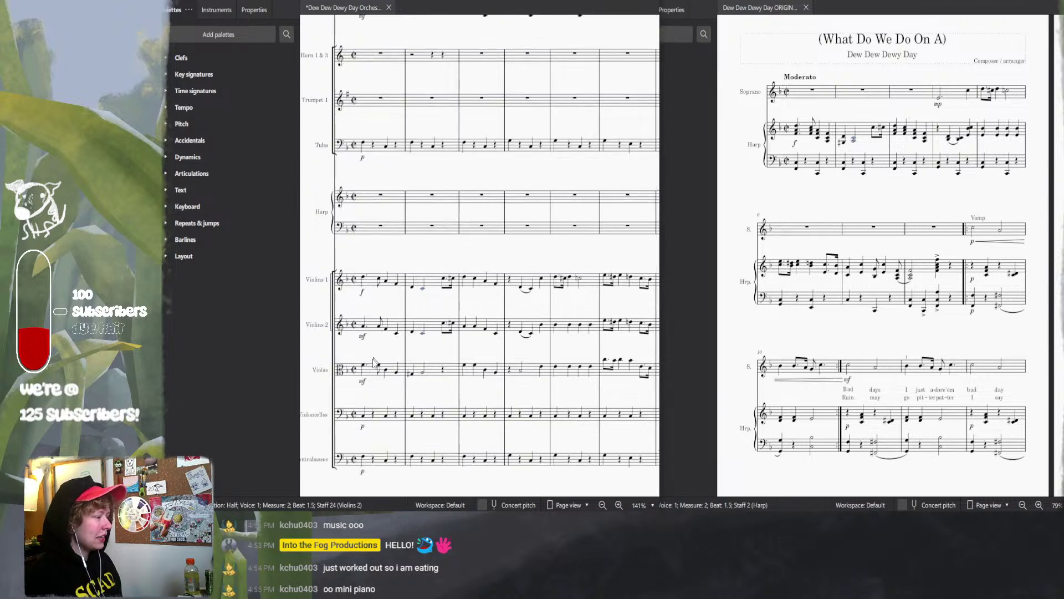
{"action": "scroll", "coordinate": [470, 195], "scroll_direction": "up", "scroll_amount": 4}
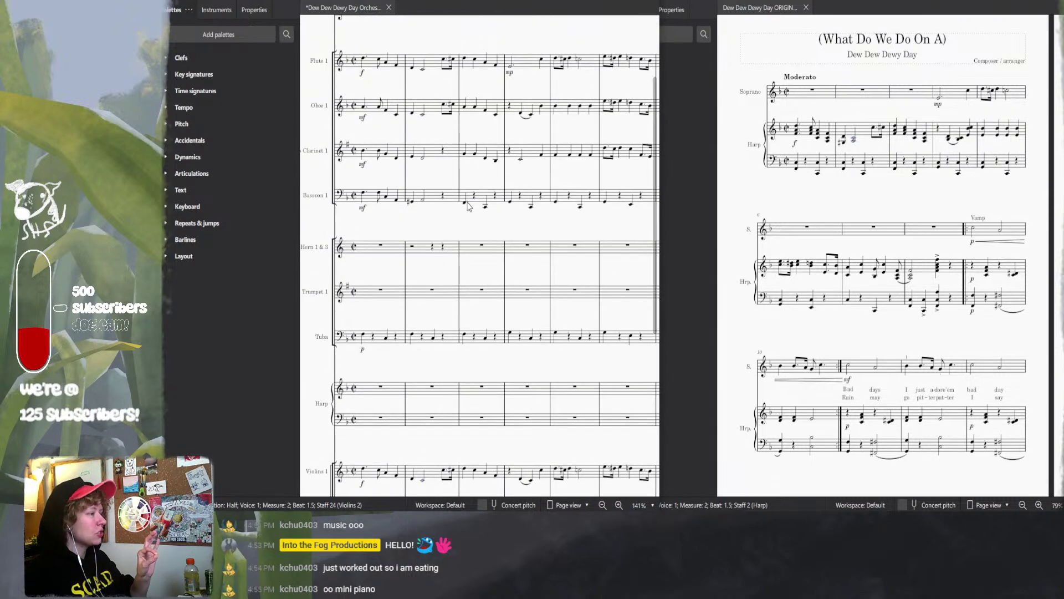
{"action": "left_click", "coordinate": [359, 151]}
{"action": "left_click", "coordinate": [363, 153]}
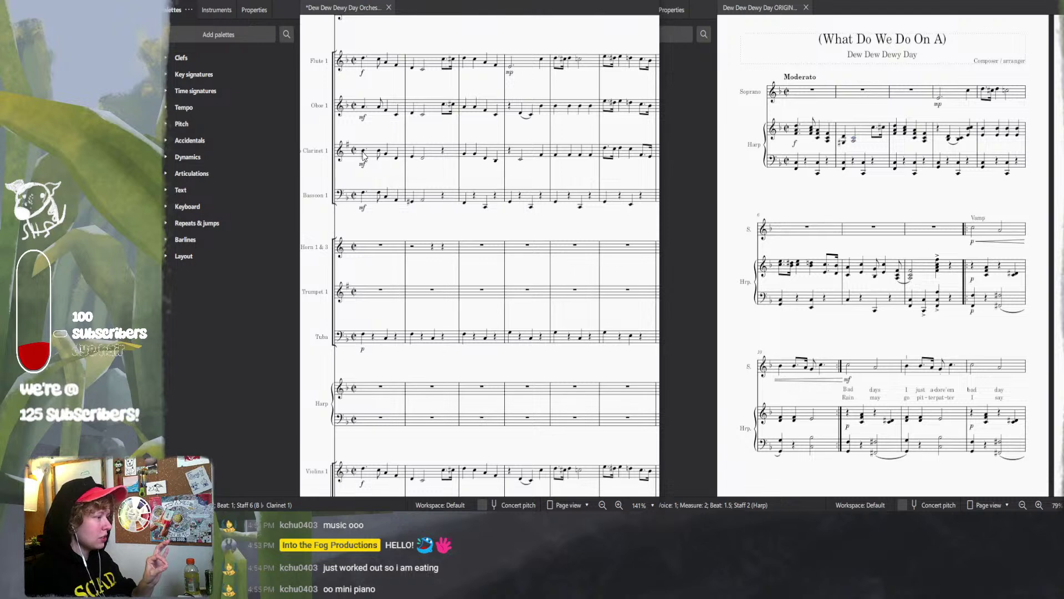
{"action": "key", "text": "Right"}
{"action": "key", "text": "Right"}
{"action": "key", "text": "Right"}
{"action": "key", "text": "Right"}
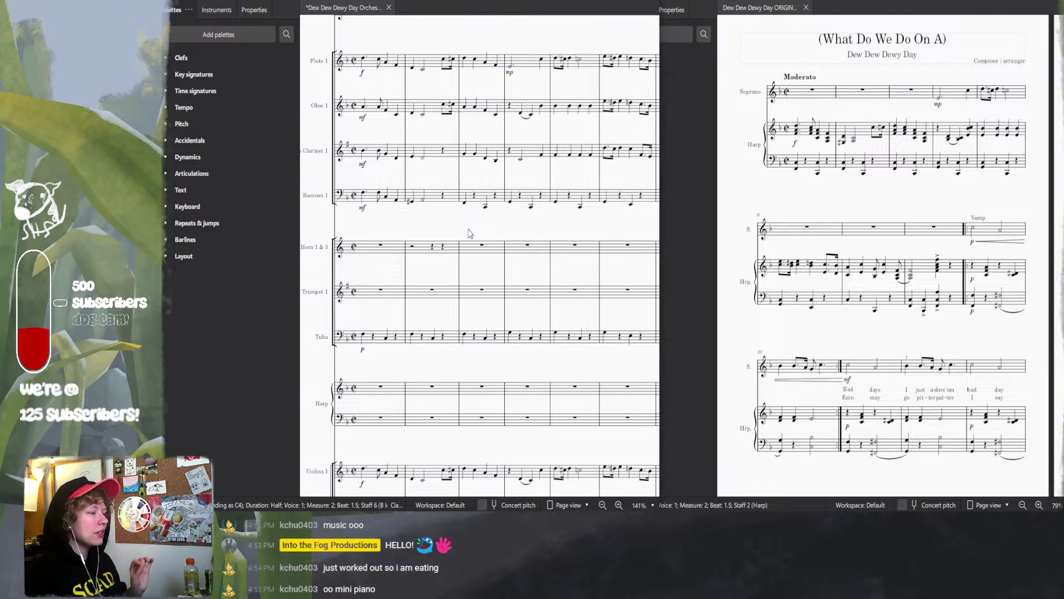
- Step through the Tuba's bass notes from the start of measure 1 to beat 2 of measure 3
{"action": "left_click", "coordinate": [363, 337]}
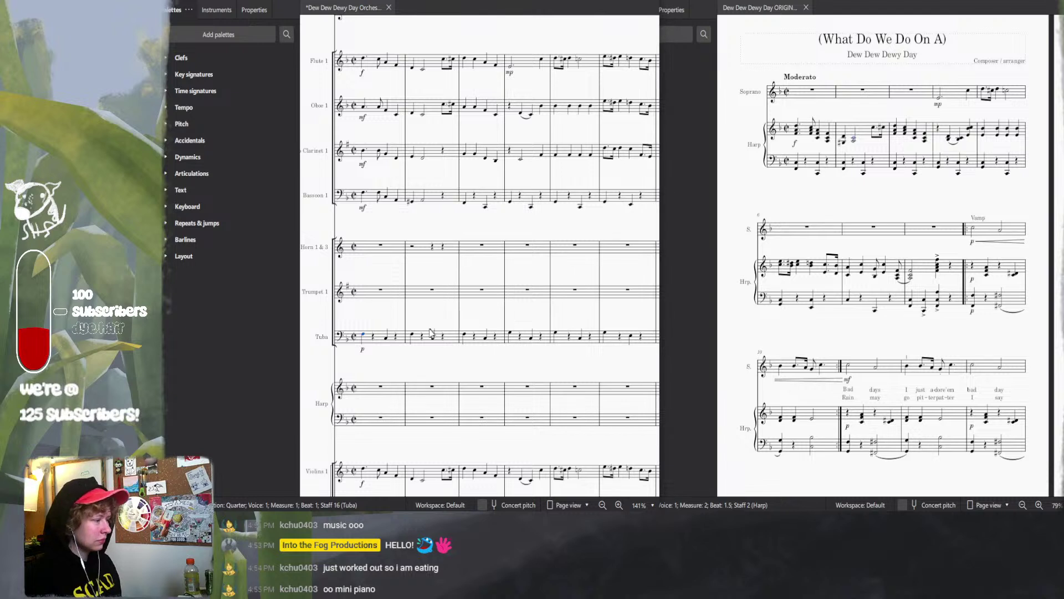
{"action": "key", "text": "Right"}
{"action": "key", "text": "Right"}
{"action": "key", "text": "Right"}
{"action": "key", "text": "Right"}
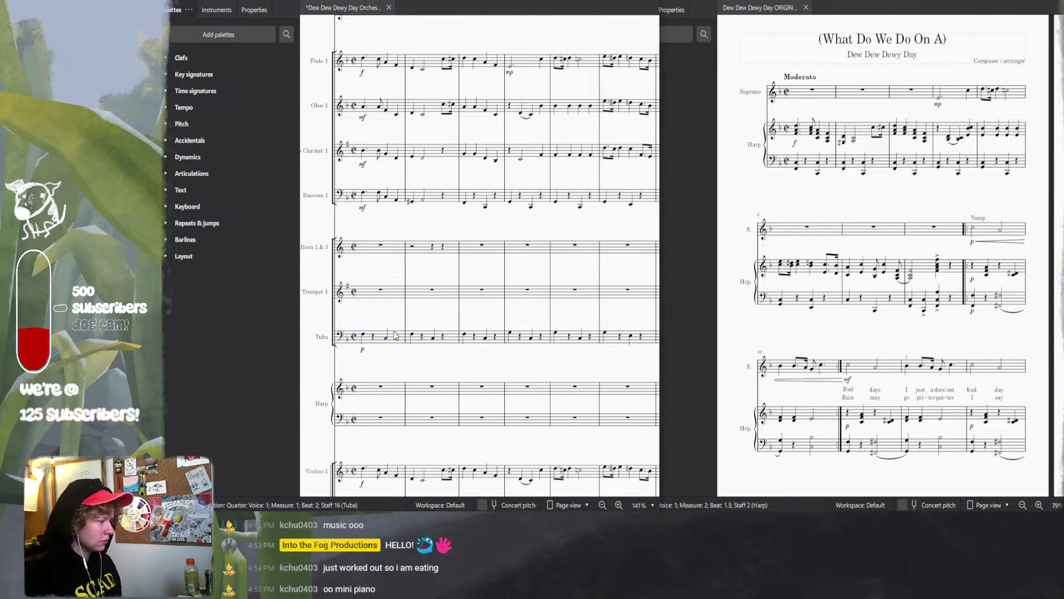
{"action": "key", "text": "Right"}
{"action": "key", "text": "Right"}
{"action": "key", "text": "Right"}
{"action": "key", "text": "Right"}
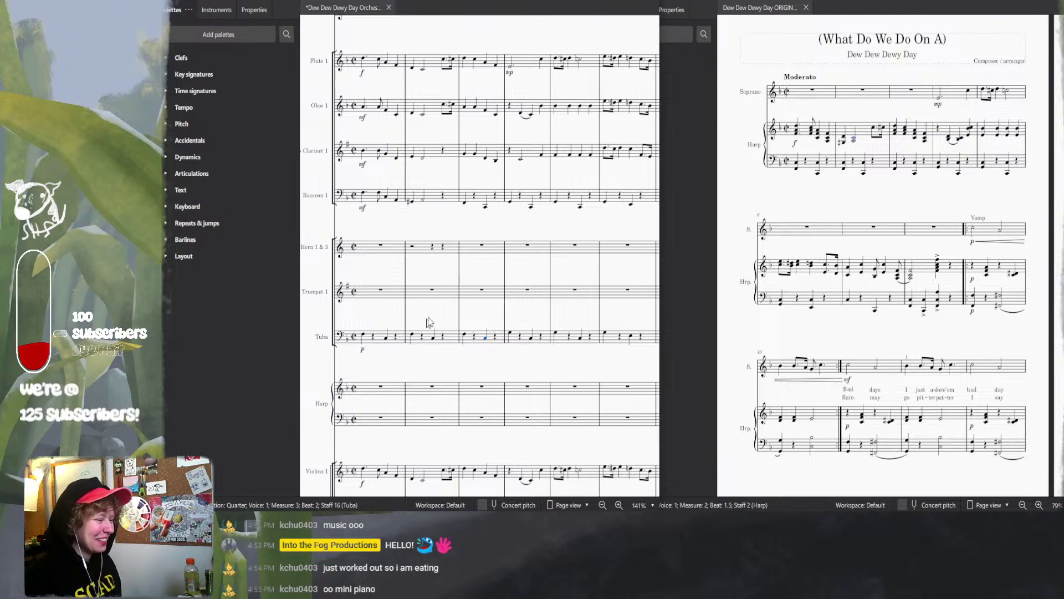
- Select the Tuba part from measure 1 through measure 8 in the orchestration
{"action": "scroll", "coordinate": [505, 299], "scroll_direction": "down", "scroll_amount": 3}
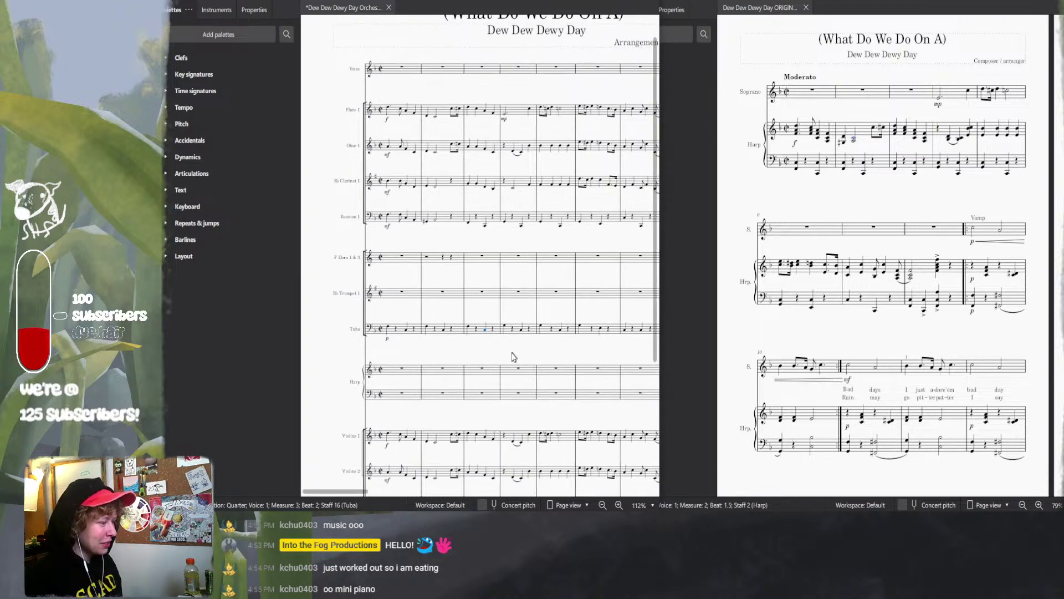
{"action": "scroll", "coordinate": [511, 357], "scroll_direction": "right", "scroll_amount": 2}
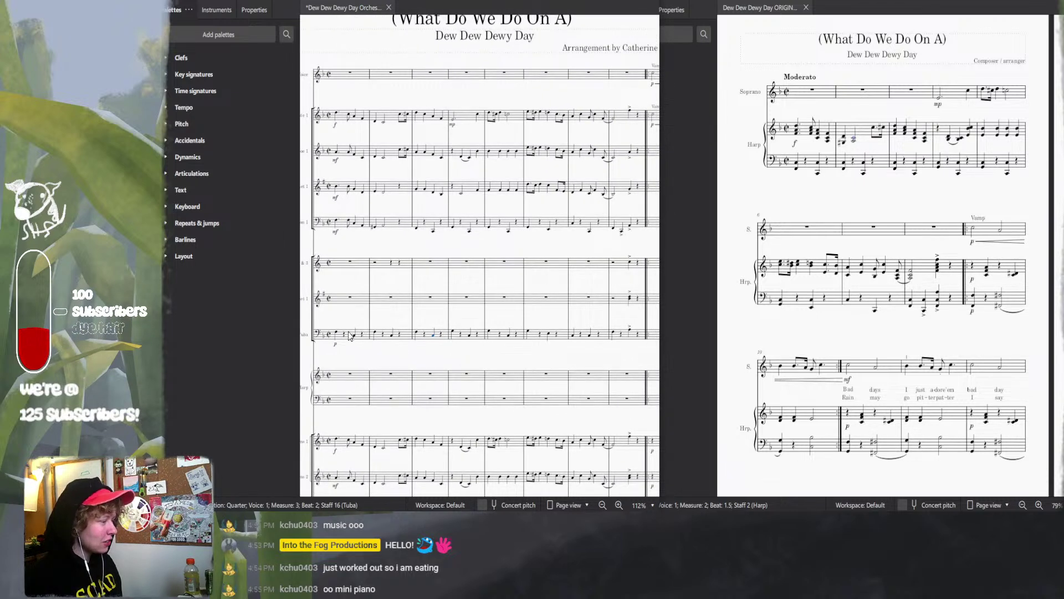
{"action": "left_click_drag", "start_coordinate": [350, 335], "coordinate": [365, 339]}
{"action": "left_click", "coordinate": [629, 335], "text": "shift"}
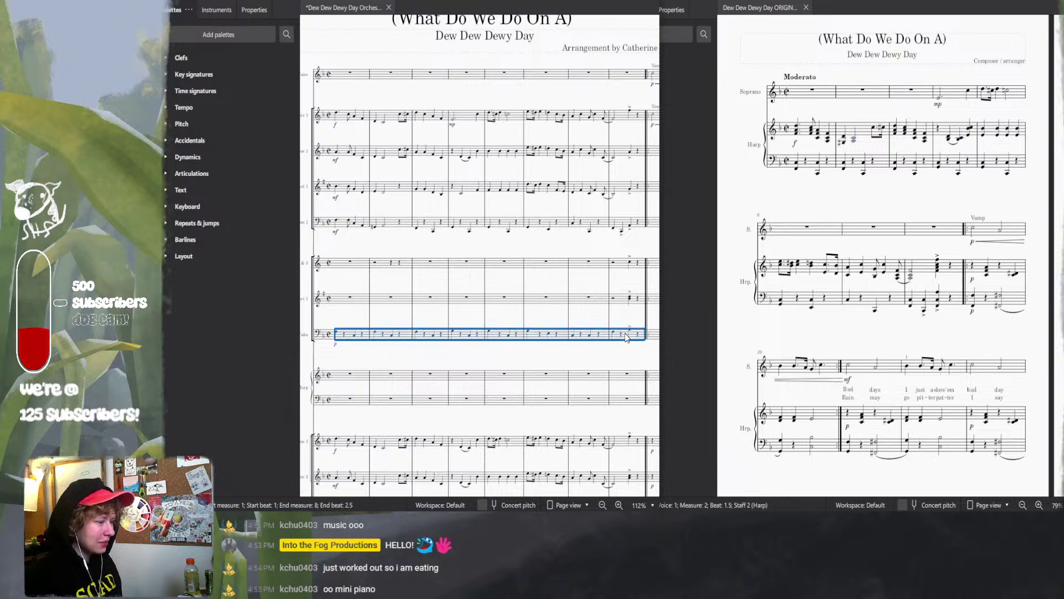
- Play back the original score from measure 2 and return to the orchestration
{"action": "key", "text": "alt+Tab"}
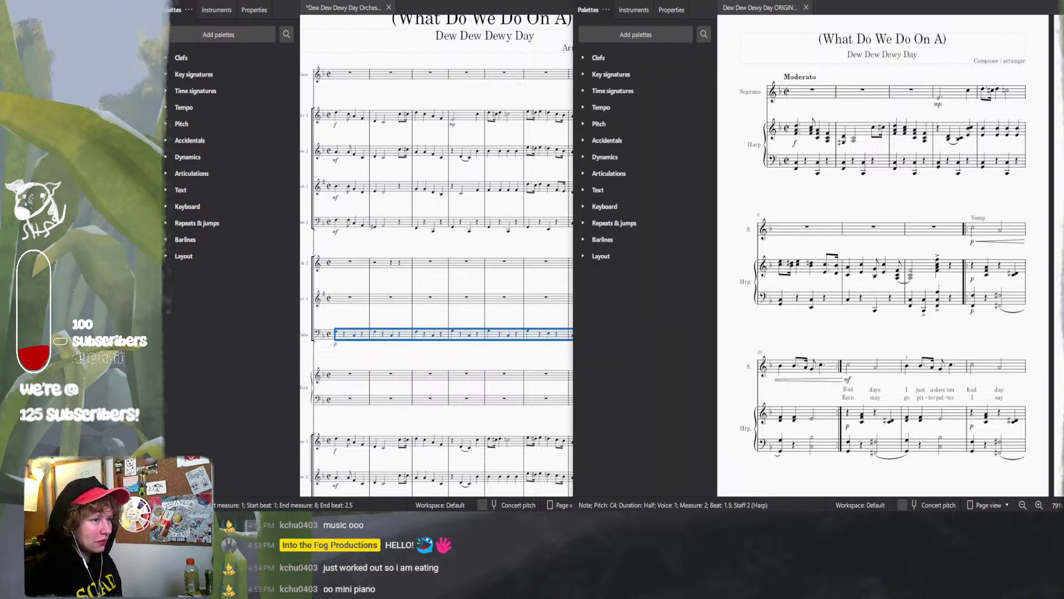
{"action": "key", "text": "space"}
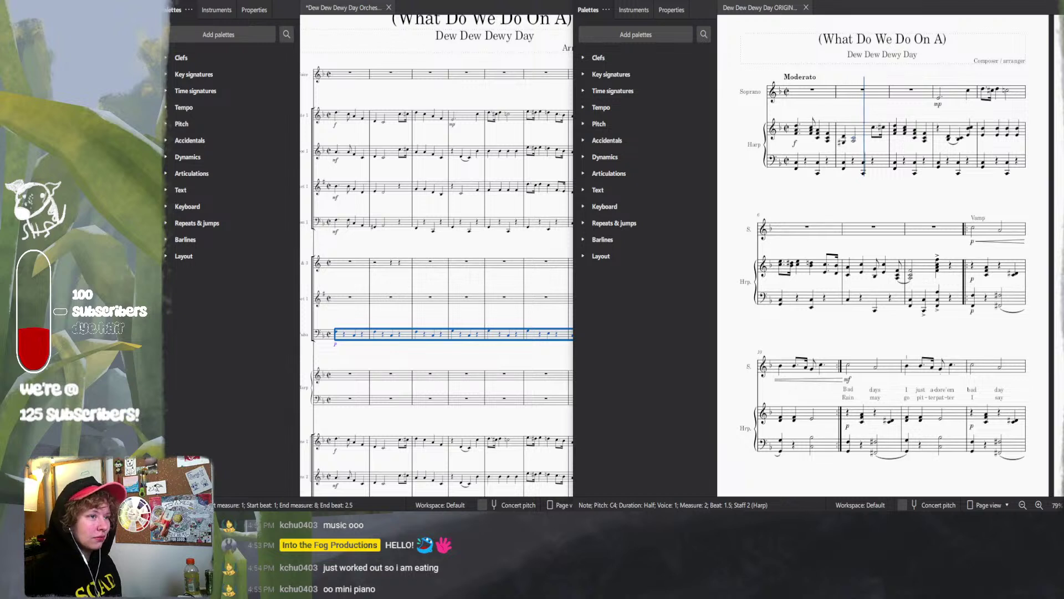
{"action": "left_click", "coordinate": [468, 55]}
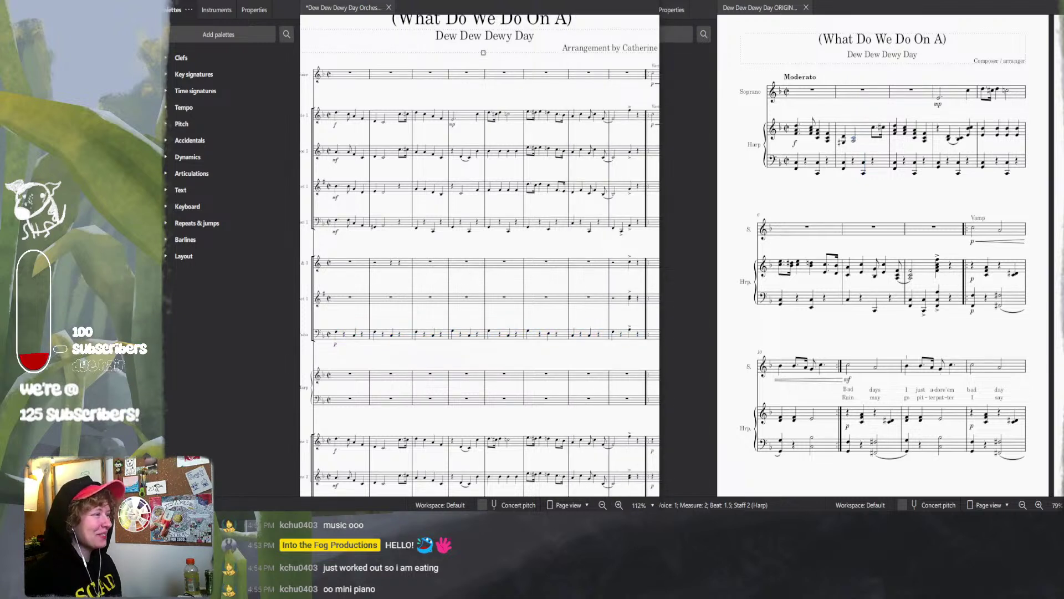
- Select the Tuba part from measure 1 through measure 8 in the orchestration and play it back
{"action": "left_click", "coordinate": [350, 339]}
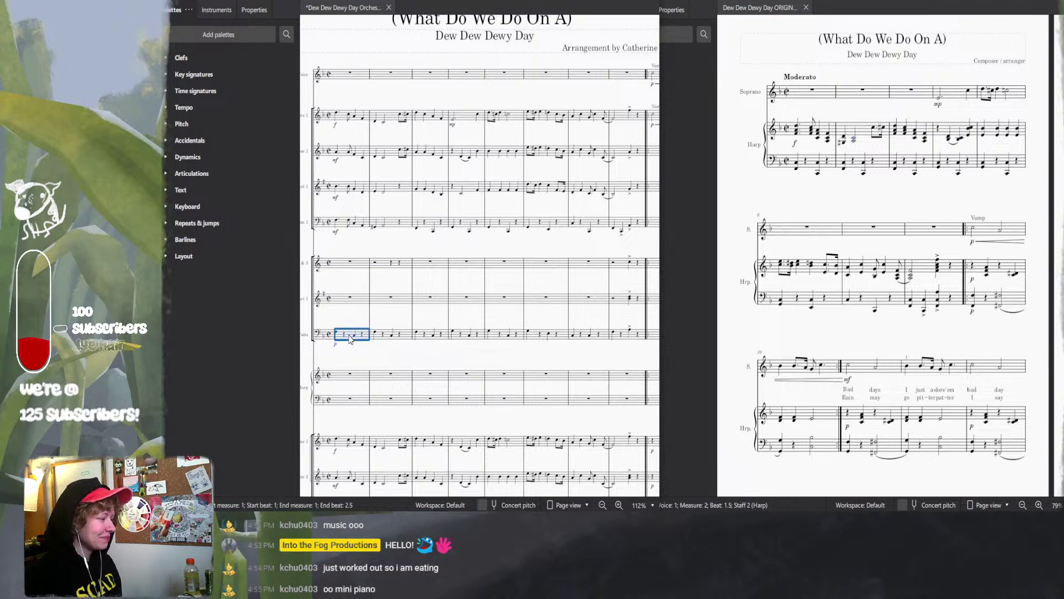
{"action": "left_click", "coordinate": [630, 337], "text": "shift"}
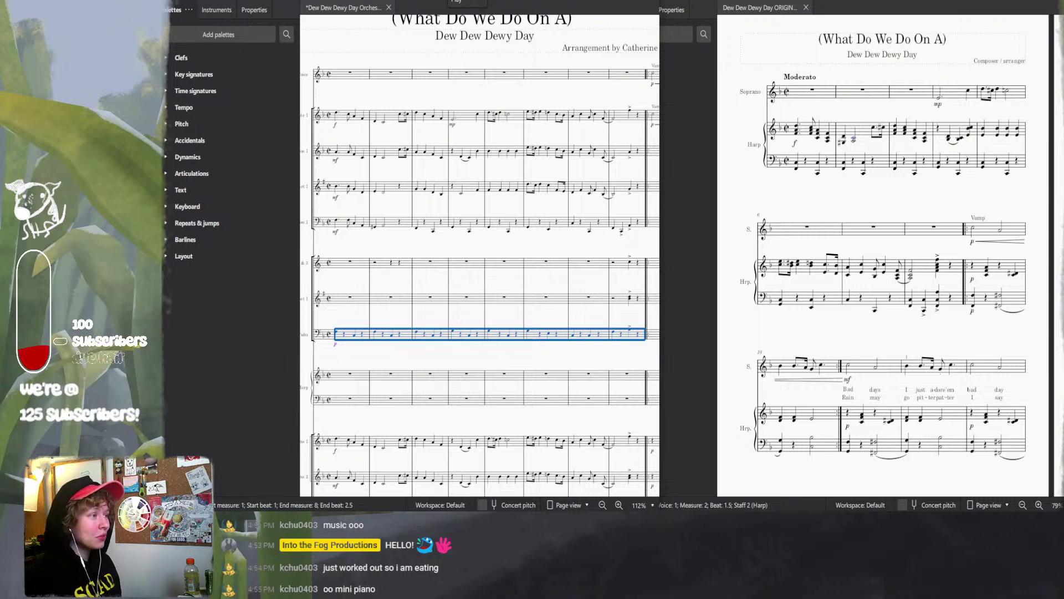
{"action": "key", "text": "space"}
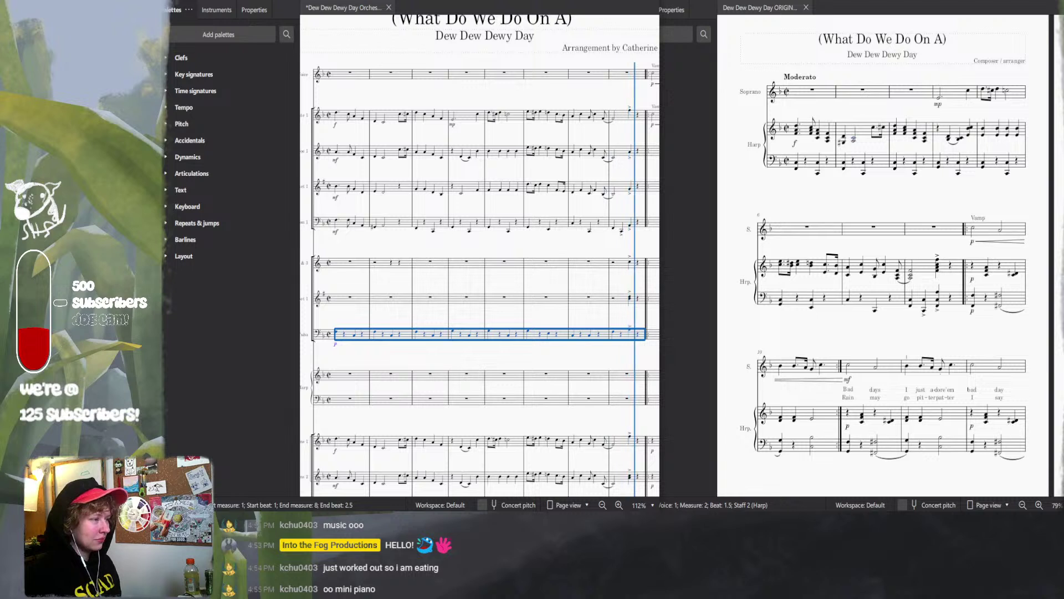
{"action": "left_click", "coordinate": [505, 317]}
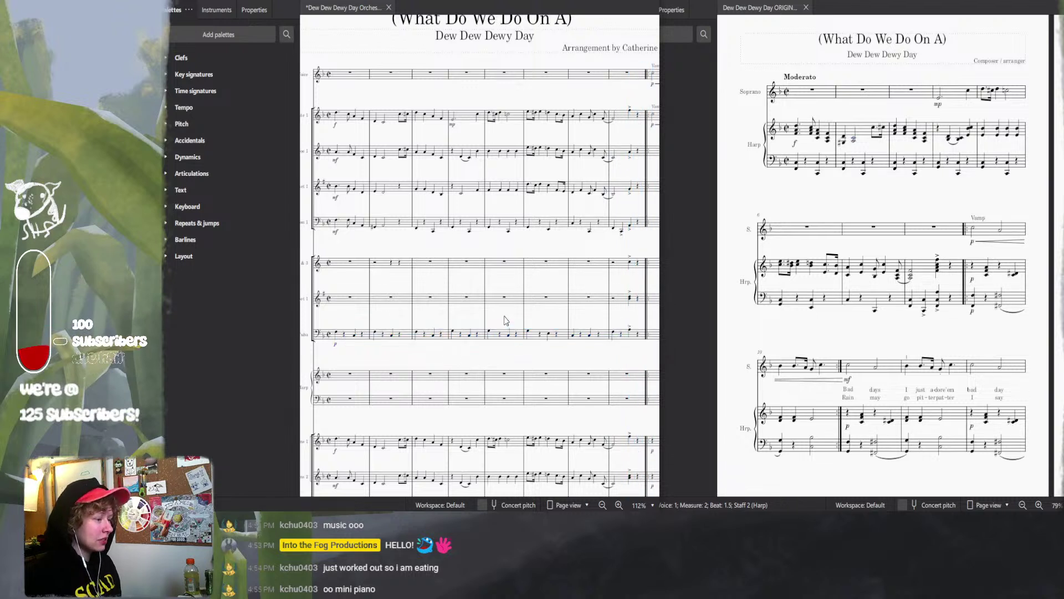
- Switch to YouTube and play the VeggieTales Theme Song video
{"action": "mouse_move", "coordinate": [424, 522]}
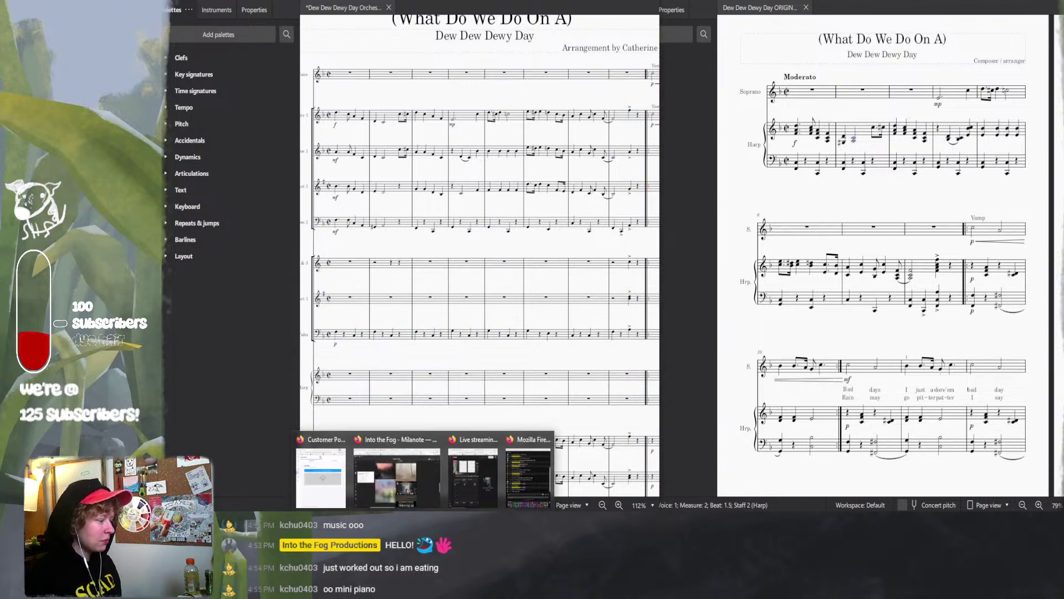
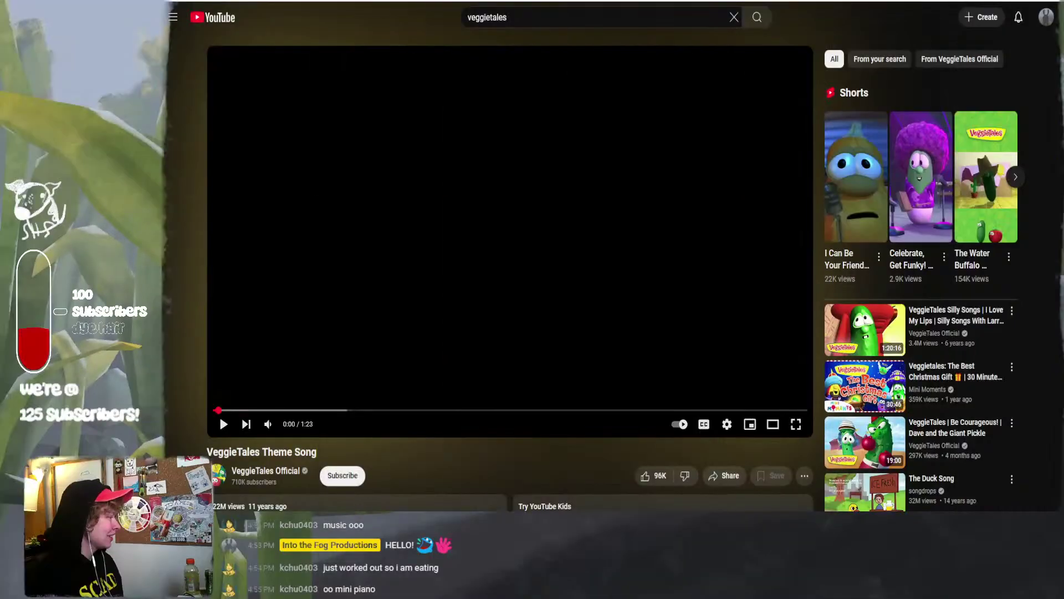
{"action": "left_click", "coordinate": [483, 221]}
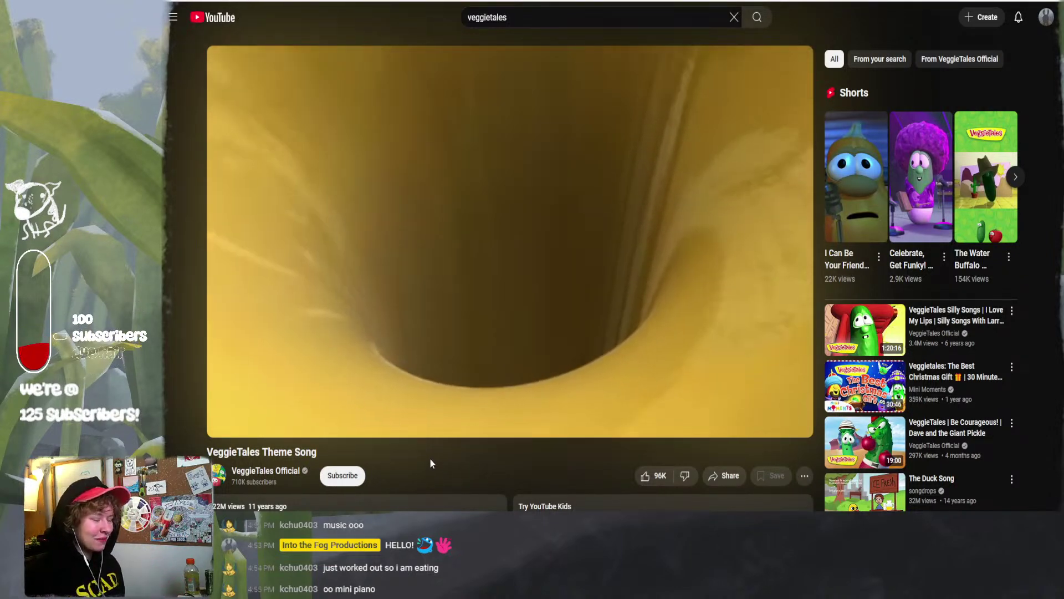
{"action": "mouse_move", "coordinate": [349, 422]}
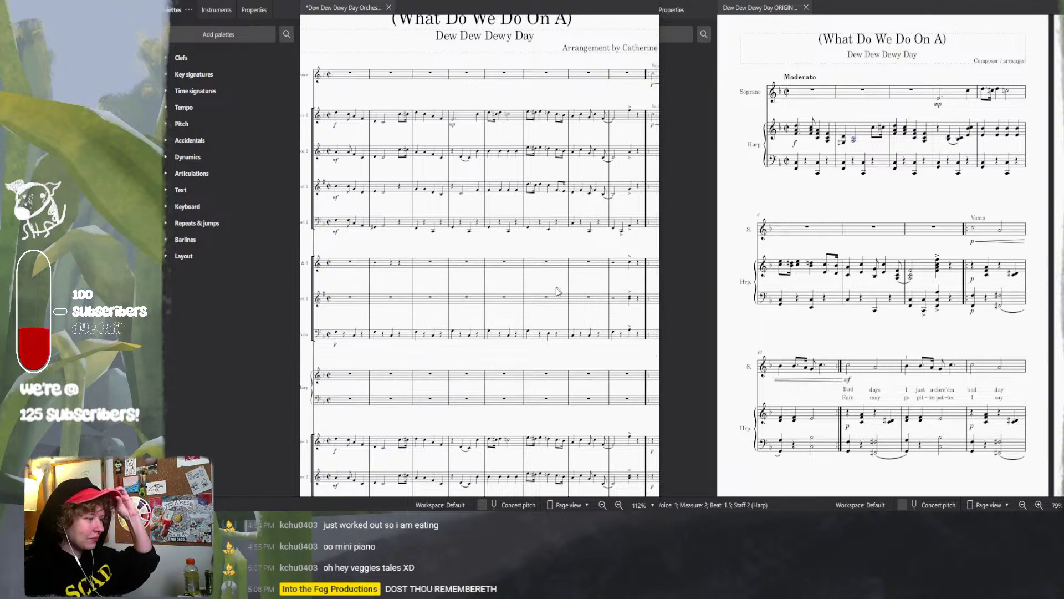
- Check the first Bassoon 1 notes in measure 1 of the orchestration and compare them with the original score
{"action": "scroll", "coordinate": [433, 315], "scroll_direction": "left", "scroll_amount": 3}
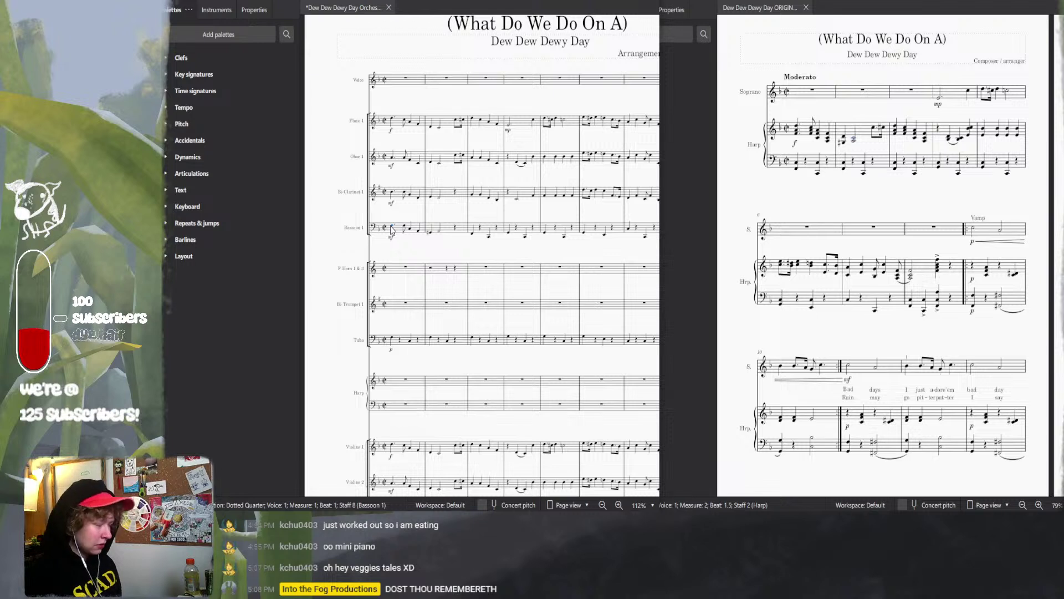
{"action": "key", "text": "Right"}
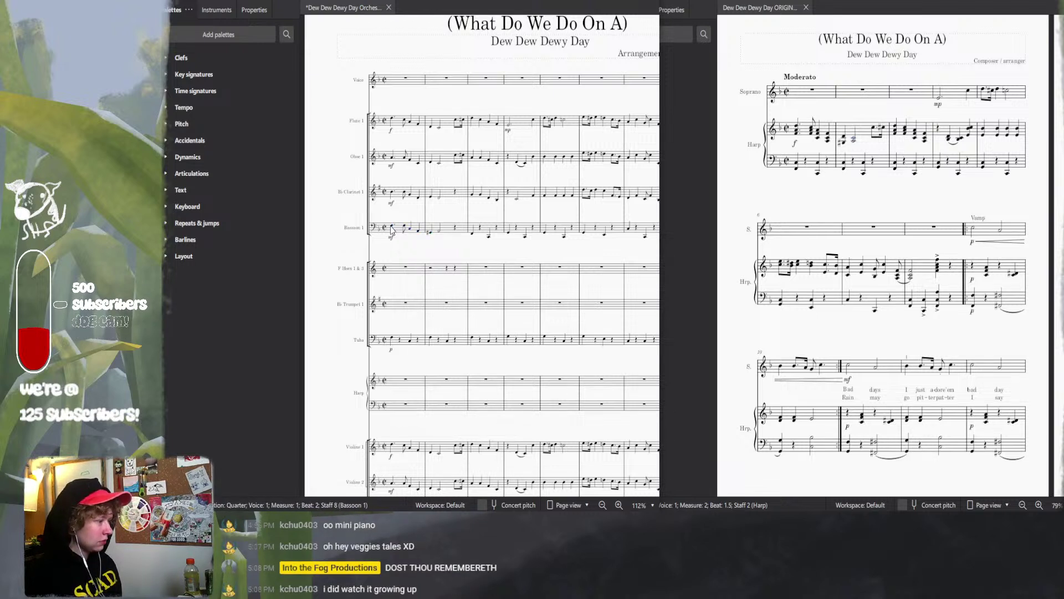
{"action": "left_click", "coordinate": [392, 230]}
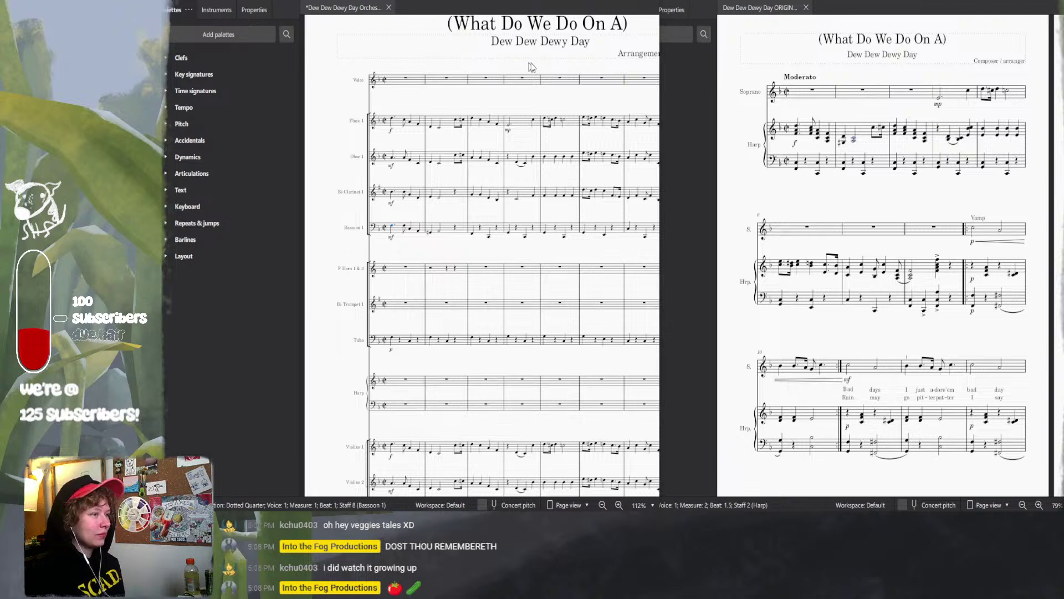
{"action": "scroll", "coordinate": [541, 95], "scroll_direction": "right", "scroll_amount": 3}
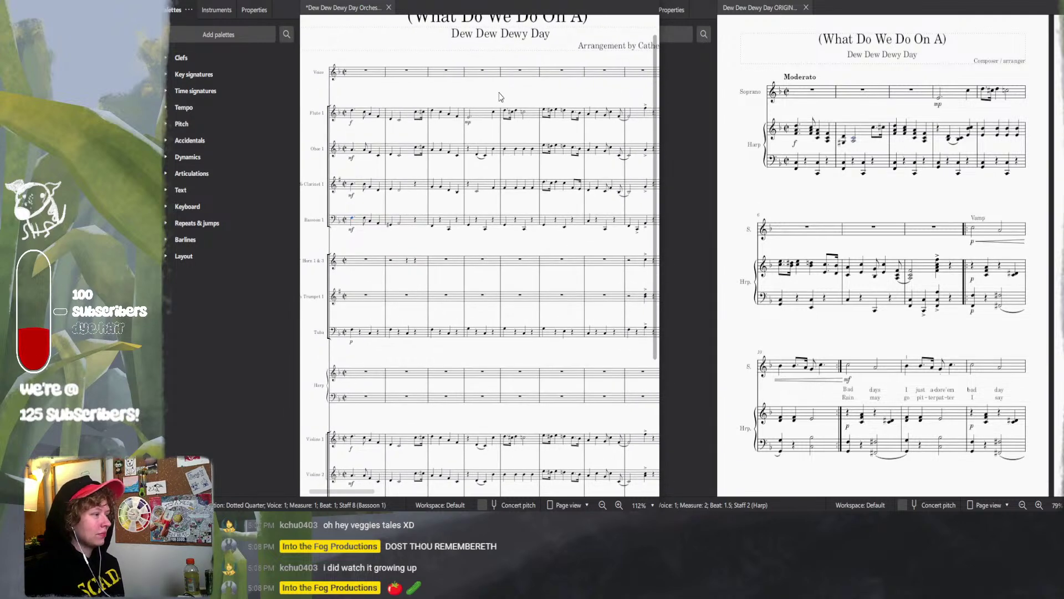
{"action": "key", "text": "alt+Tab"}
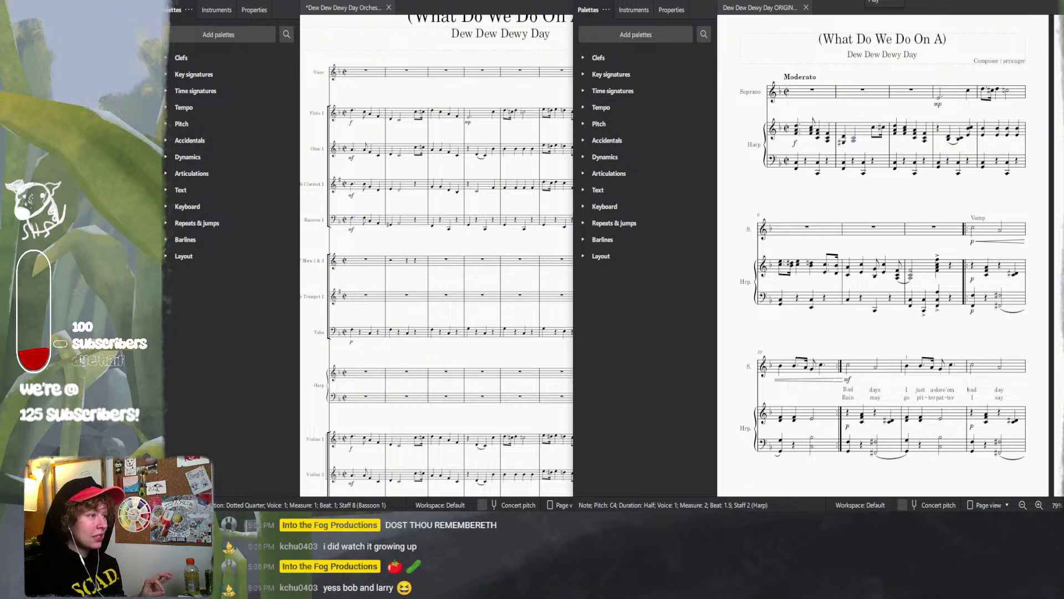
{"action": "key", "text": "alt+Tab"}
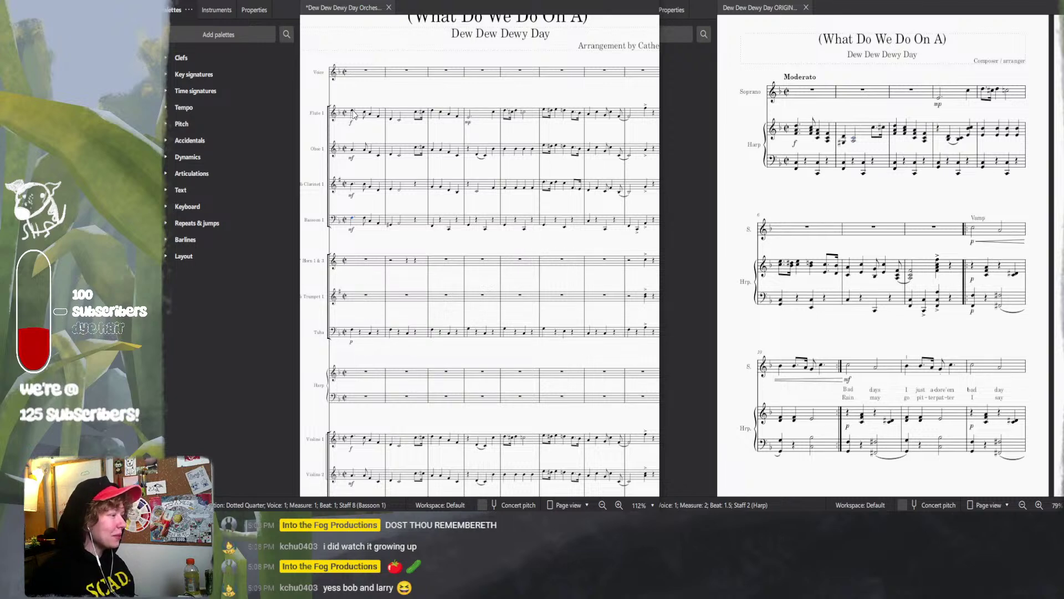
- Check the first Violins 1 note and step through the Violoncellos notes from measure 1 to beat 2 of measure 7
{"action": "scroll", "coordinate": [378, 204], "scroll_direction": "down", "scroll_amount": 5}
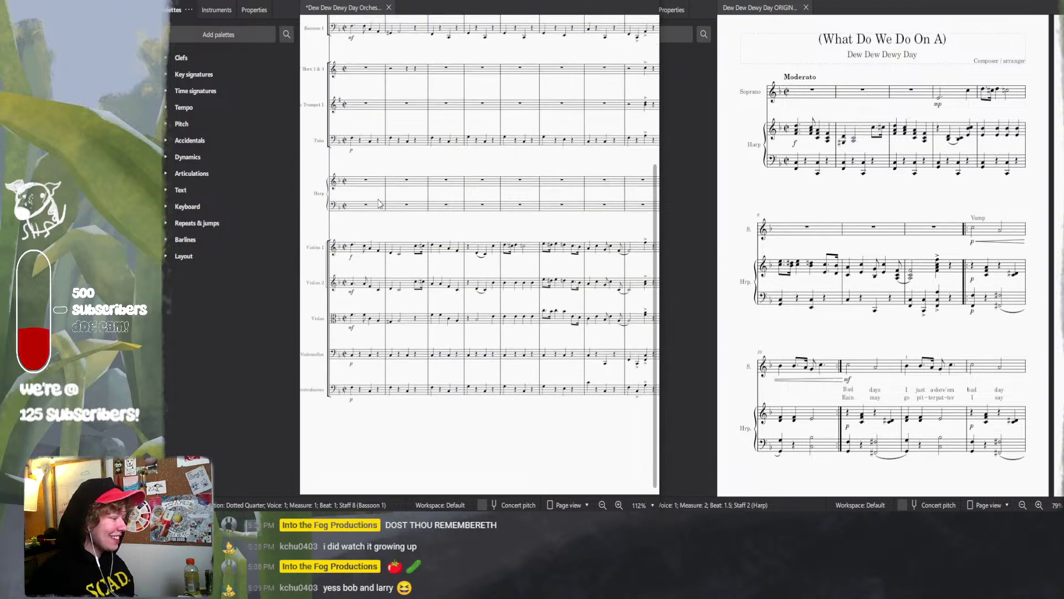
{"action": "left_click", "coordinate": [351, 246]}
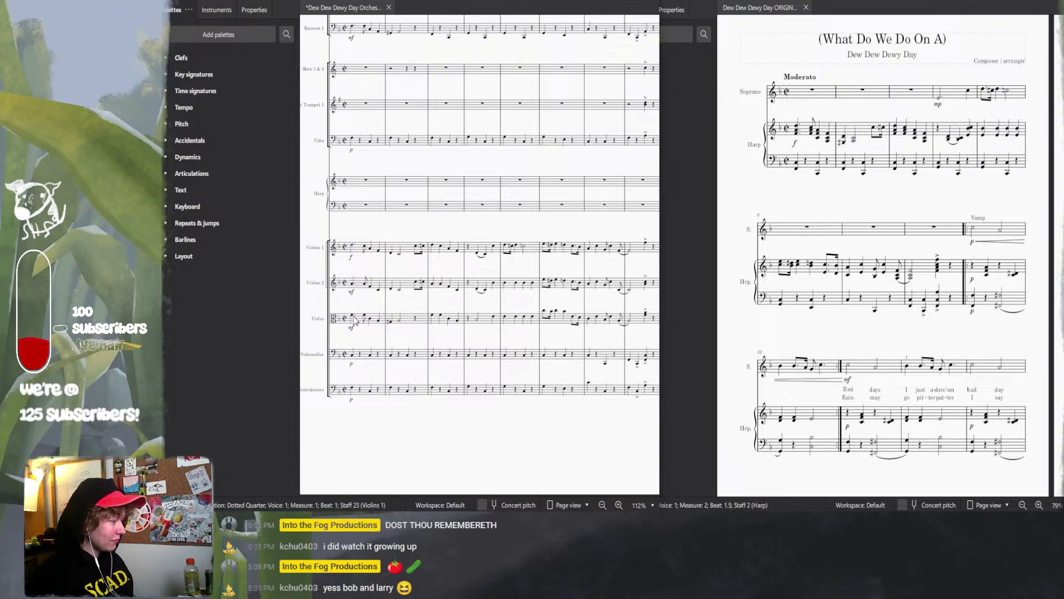
{"action": "left_click", "coordinate": [352, 357]}
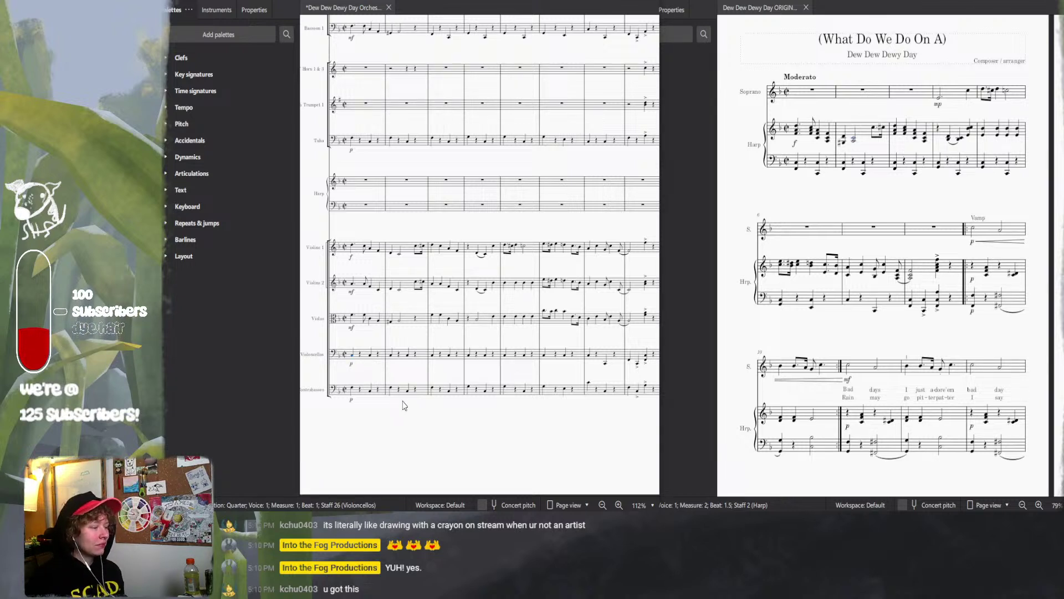
{"action": "key", "text": "Right"}
{"action": "key", "text": "Right"}
{"action": "key", "text": "Right"}
{"action": "key", "text": "Right"}
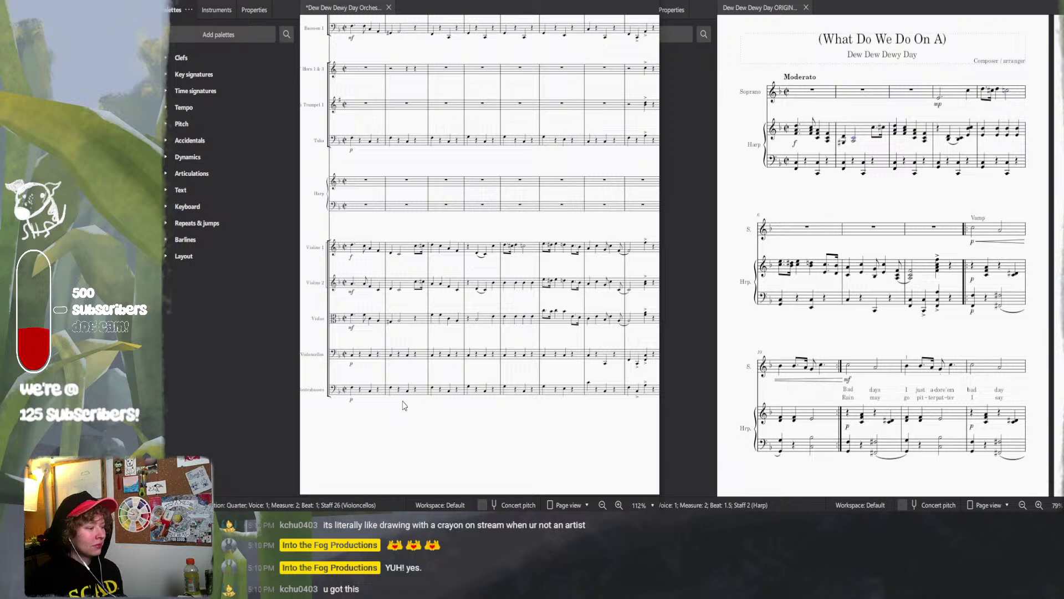
{"action": "key", "text": "Right"}
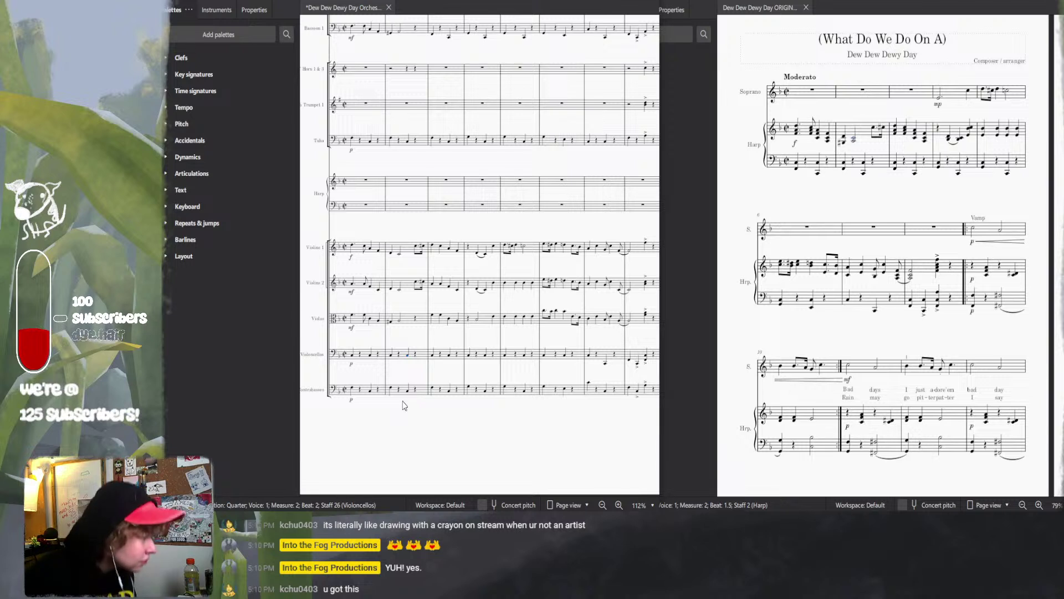
{"action": "key", "text": "Right"}
{"action": "key", "text": "Right"}
{"action": "key", "text": "Right"}
{"action": "key", "text": "Right"}
{"action": "key", "text": "Right"}
{"action": "key", "text": "Right"}
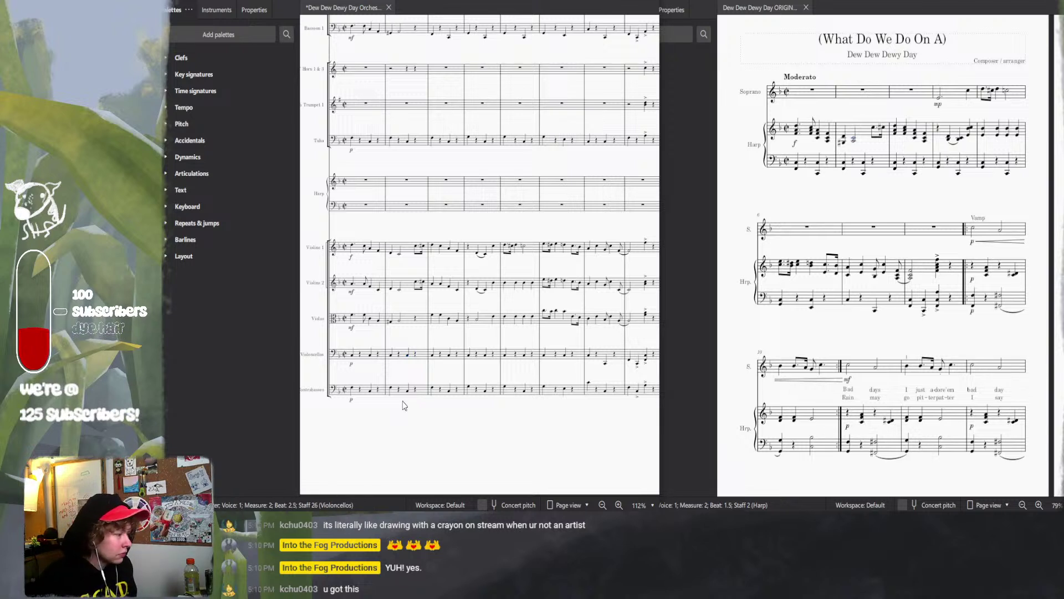
{"action": "key", "text": "Right"}
{"action": "key", "text": "Right"}
{"action": "key", "text": "Right"}
{"action": "key", "text": "Right"}
{"action": "key", "text": "Right"}
{"action": "key", "text": "Right"}
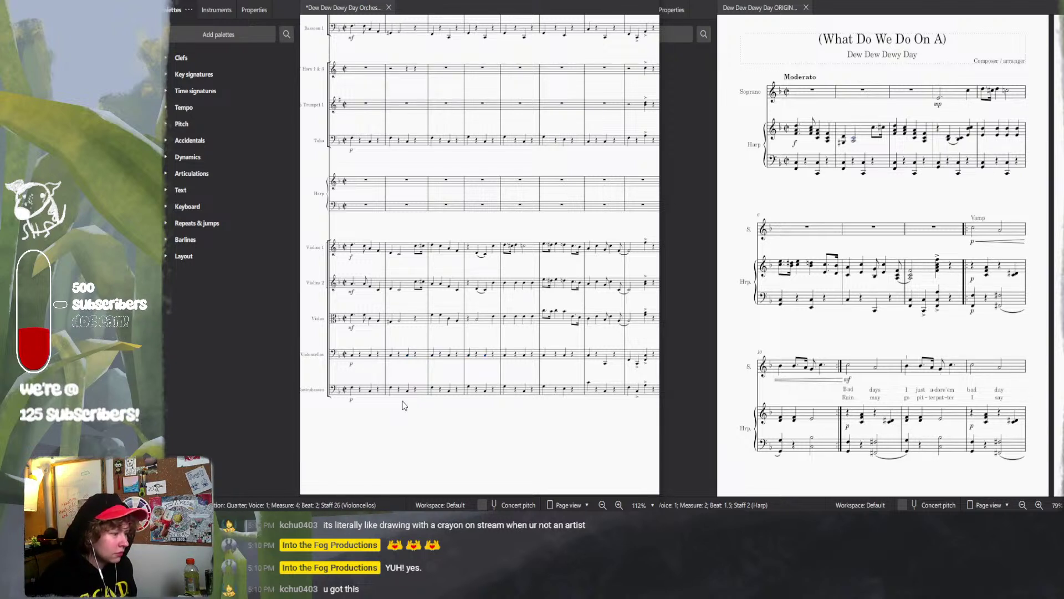
{"action": "key", "text": "Right"}
{"action": "key", "text": "Right"}
{"action": "key", "text": "Right"}
{"action": "key", "text": "Right"}
{"action": "key", "text": "Right"}
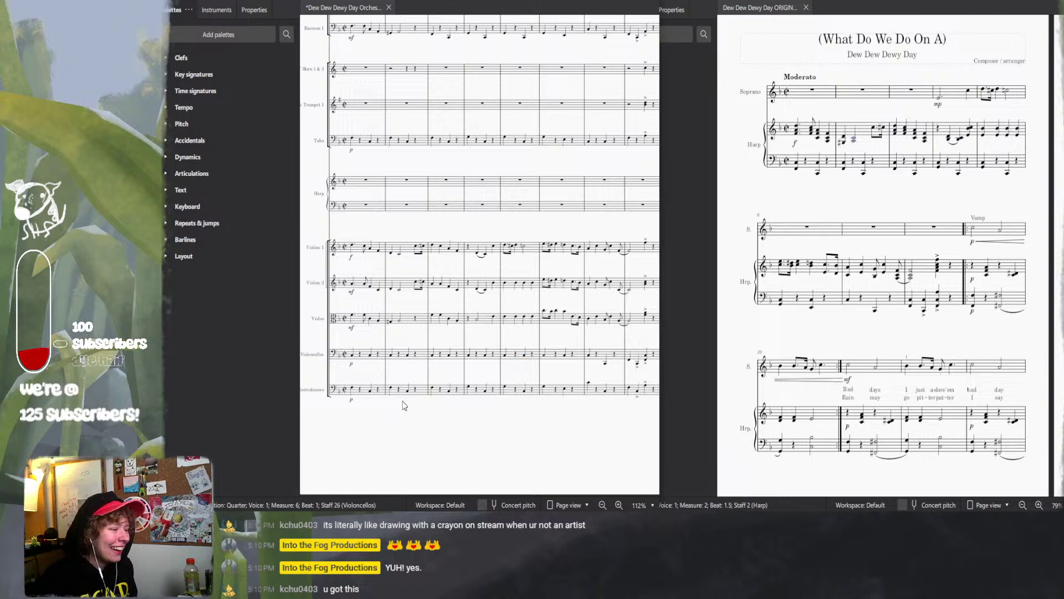
{"action": "key", "text": "Right"}
{"action": "key", "text": "Right"}
{"action": "key", "text": "Right"}
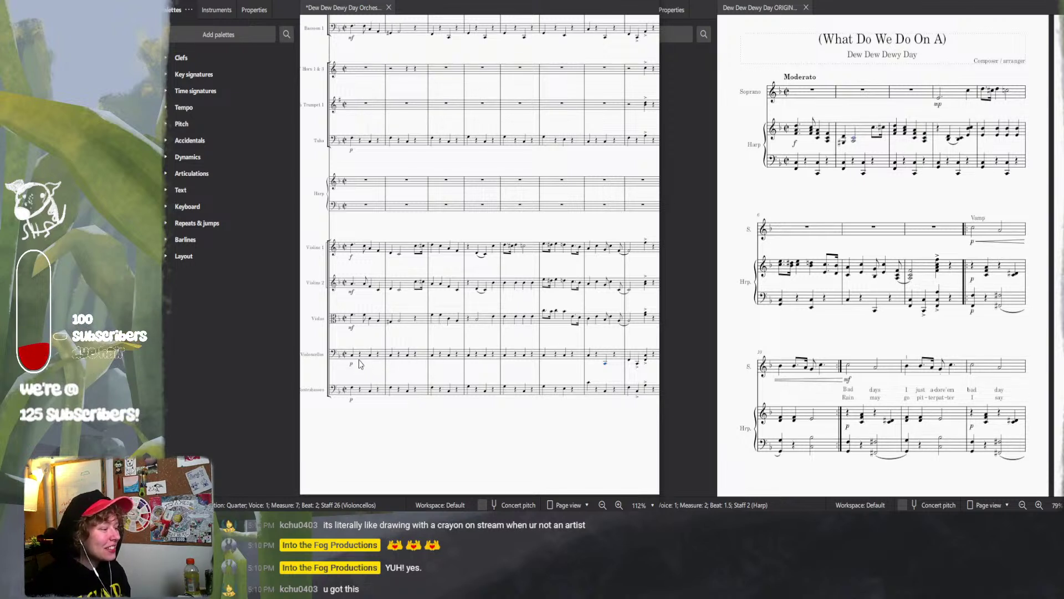
- Step through the Contrabasses notes from the start of measure 1 to beat 2 of measure 4
{"action": "left_click", "coordinate": [353, 390]}
{"action": "key", "text": "Right"}
{"action": "key", "text": "Right"}
{"action": "key", "text": "Right"}
{"action": "key", "text": "Right"}
{"action": "key", "text": "Right"}
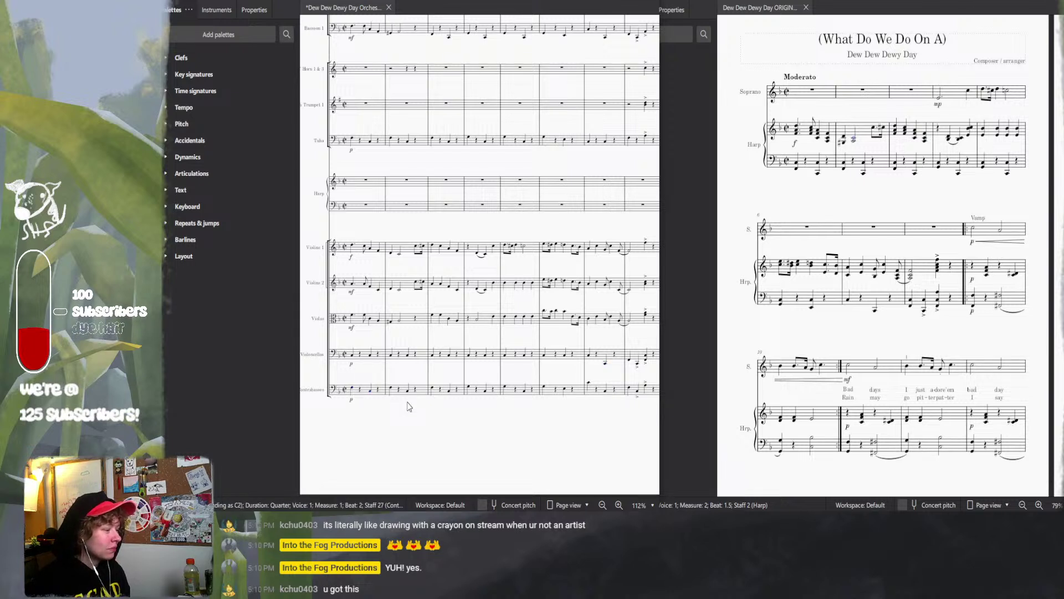
{"action": "key", "text": "Right"}
{"action": "key", "text": "Right"}
{"action": "key", "text": "Right"}
{"action": "key", "text": "Right"}
{"action": "key", "text": "Right"}
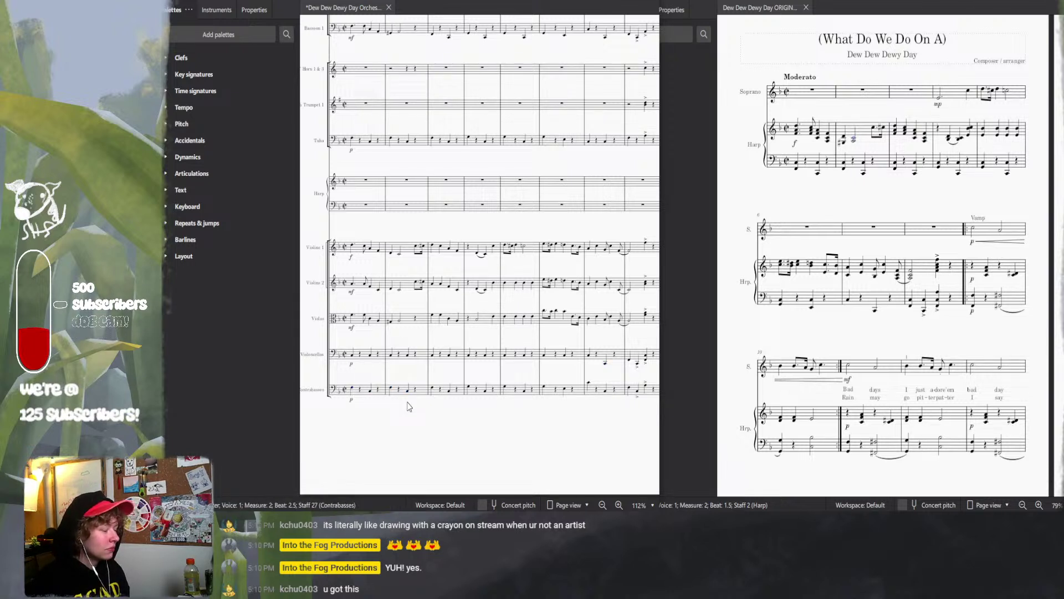
{"action": "key", "text": "Right"}
{"action": "key", "text": "Right"}
{"action": "key", "text": "Right"}
{"action": "key", "text": "Right"}
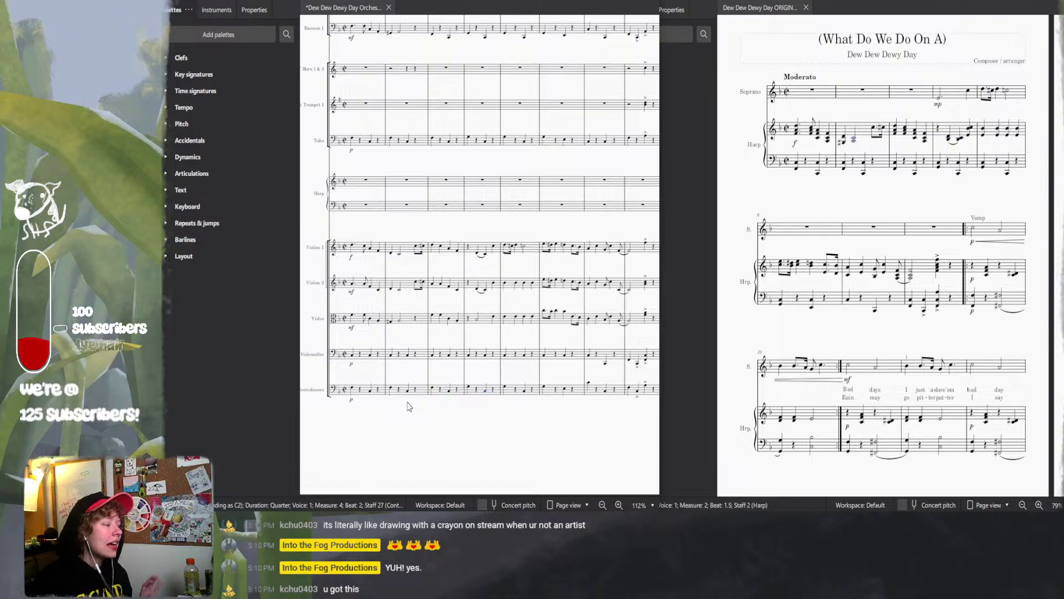
- Raise the Violoncellos note on beat 2 of measure 1 by an octave
{"action": "left_click", "coordinate": [352, 355]}
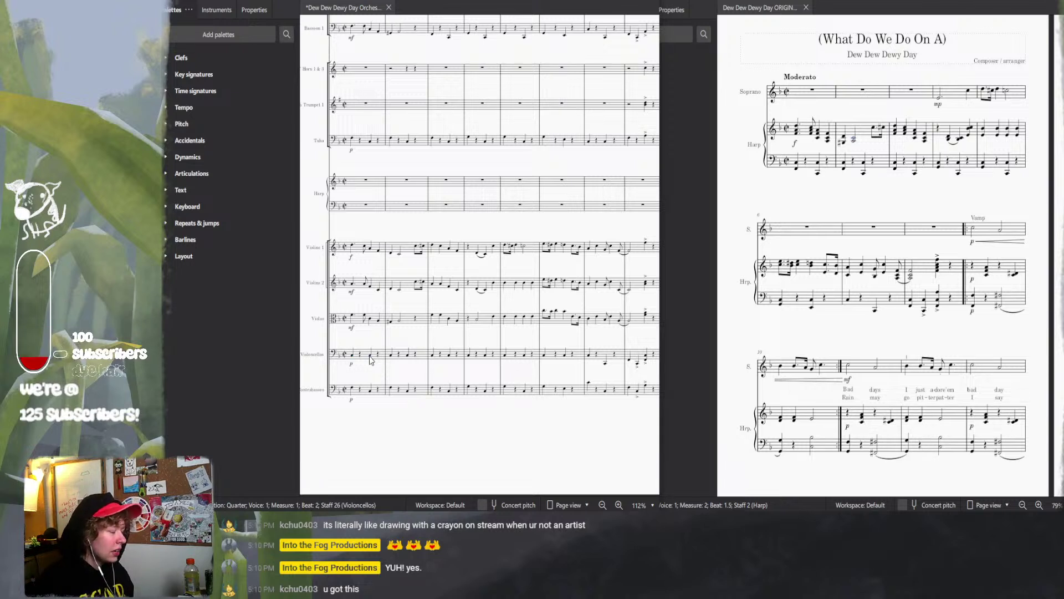
{"action": "left_click", "coordinate": [370, 357], "text": "shift"}
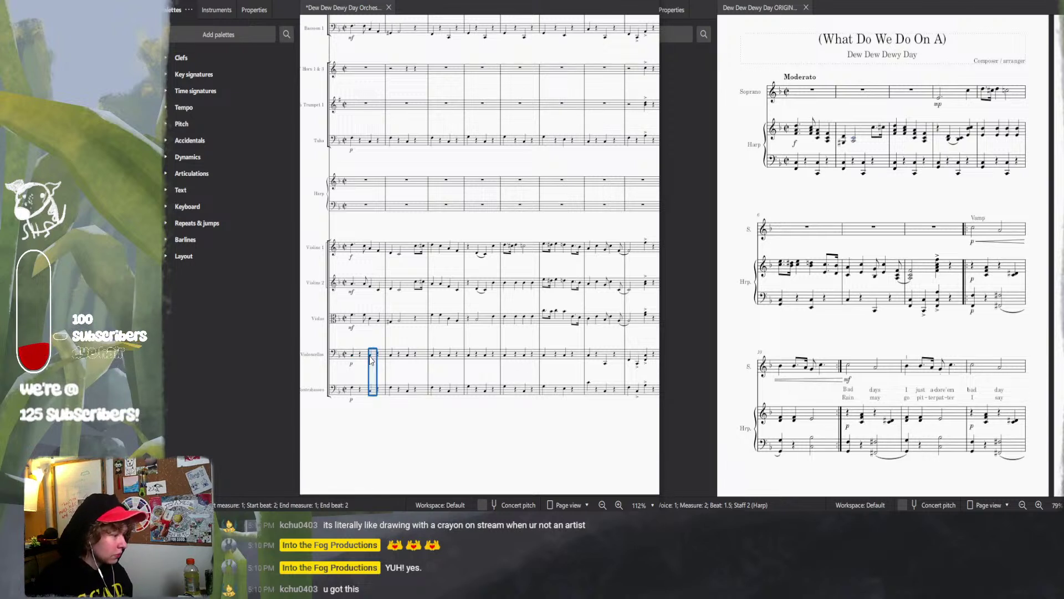
{"action": "left_click", "coordinate": [371, 357]}
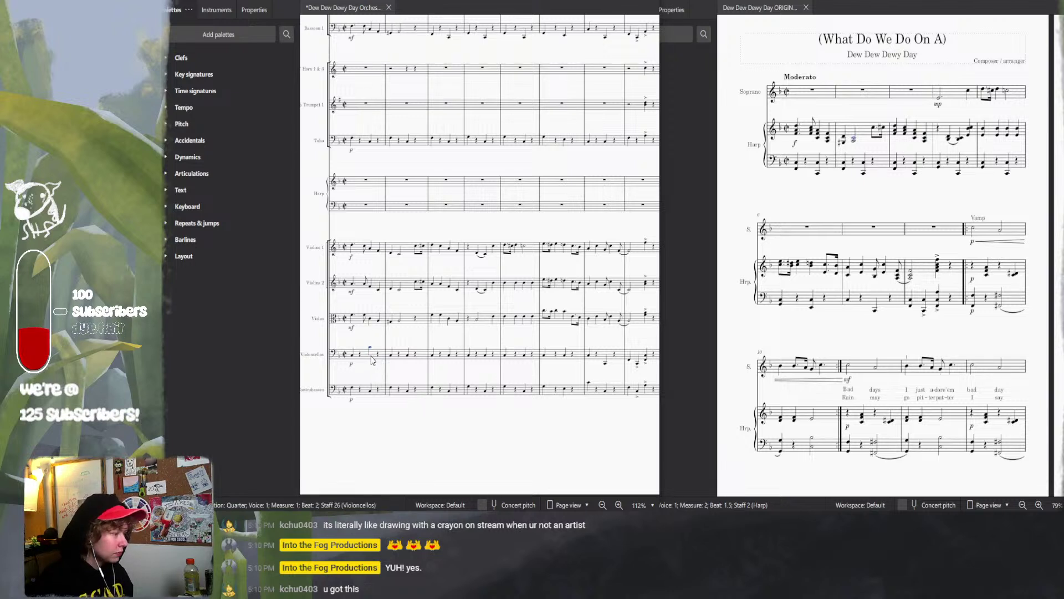
{"action": "key", "text": "Left"}
{"action": "key", "text": "Right"}
{"action": "key", "text": "Right"}
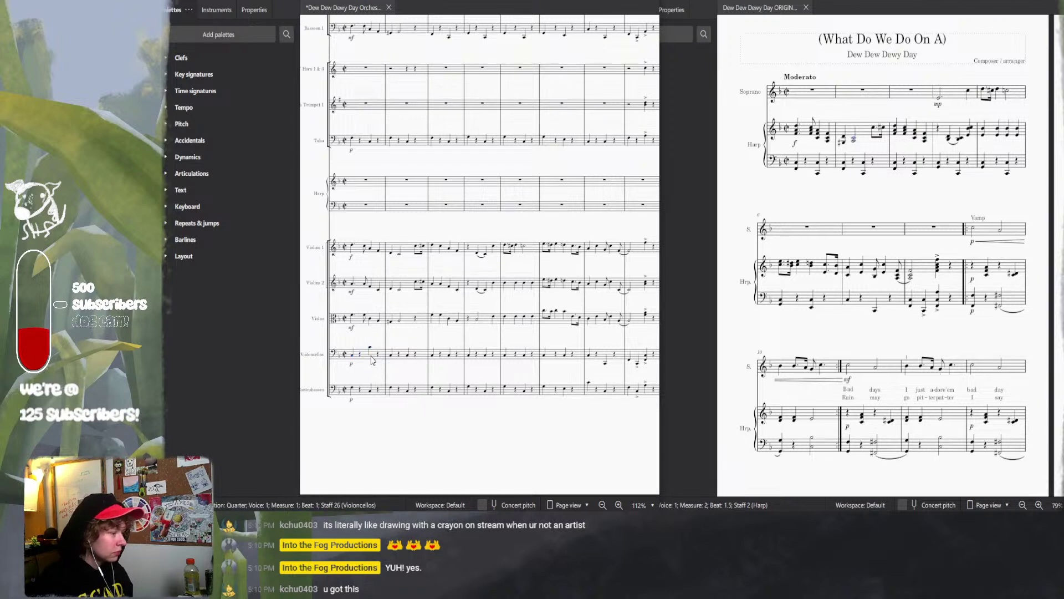
- Raise the Violoncellos notes on beat 2 of measures 2, 3 and 4 by an octave
{"action": "key", "text": "Right"}
{"action": "key", "text": "Right"}
{"action": "key", "text": "Right"}
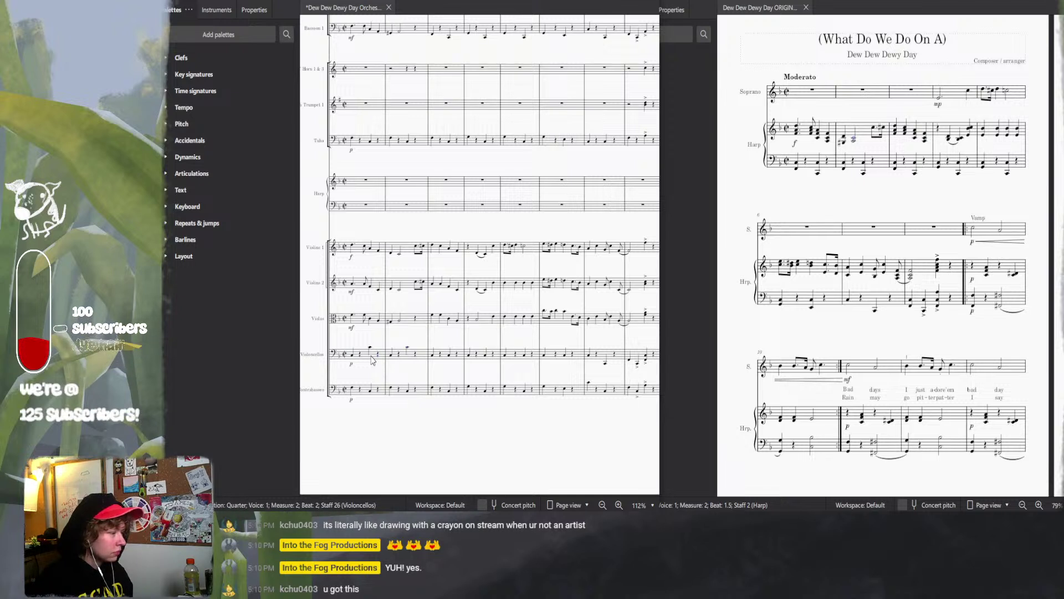
{"action": "key", "text": "Right"}
{"action": "key", "text": "Right"}
{"action": "key", "text": "Right"}
{"action": "key", "text": "Right"}
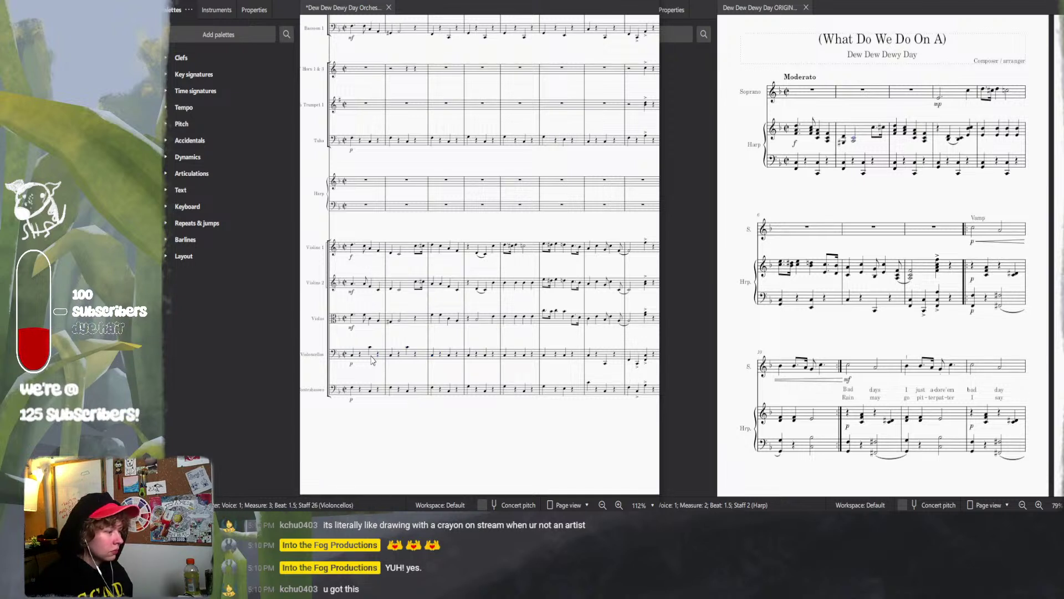
{"action": "key", "text": "Right"}
{"action": "key", "text": "Right"}
{"action": "key", "text": "Right"}
{"action": "key", "text": "Right"}
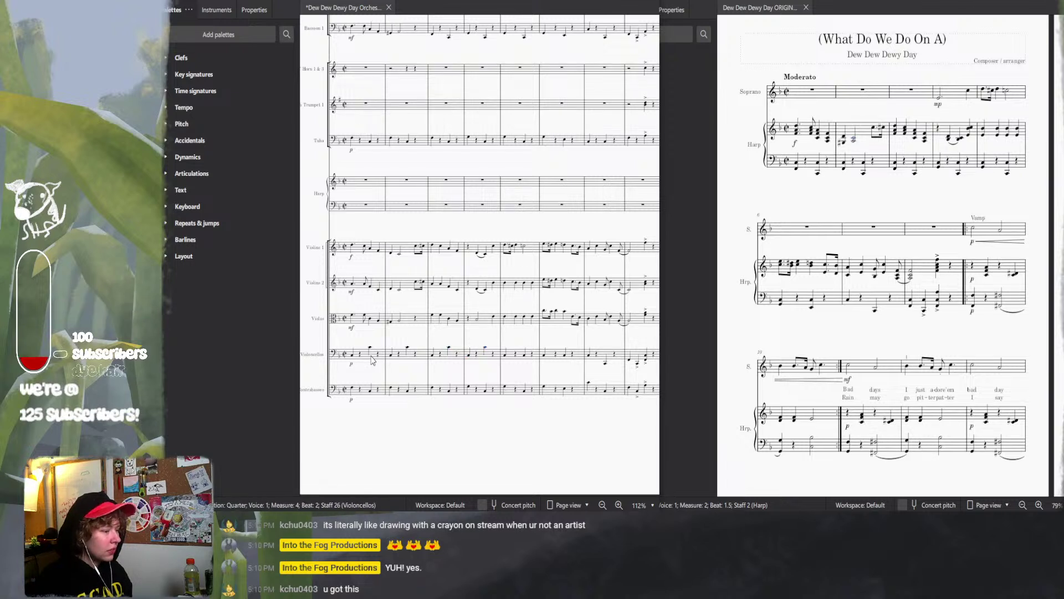
- Raise the Violoncellos note on beat 2 of measure 5 by an octave
{"action": "key", "text": "Right"}
{"action": "key", "text": "Right"}
{"action": "key", "text": "Right"}
{"action": "key", "text": "Right"}
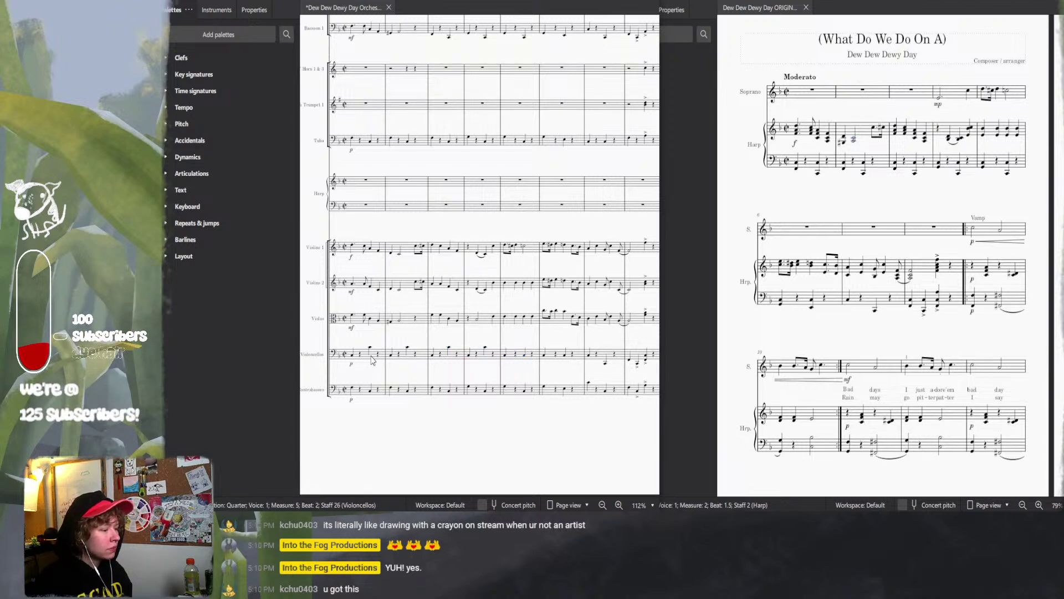
- Check the Violoncellos notes through beat 2 of measure 7 and raise the beat 2 note of measure 6 by an octave
{"action": "key", "text": "Right"}
{"action": "key", "text": "Right"}
{"action": "key", "text": "Right"}
{"action": "key", "text": "Right"}
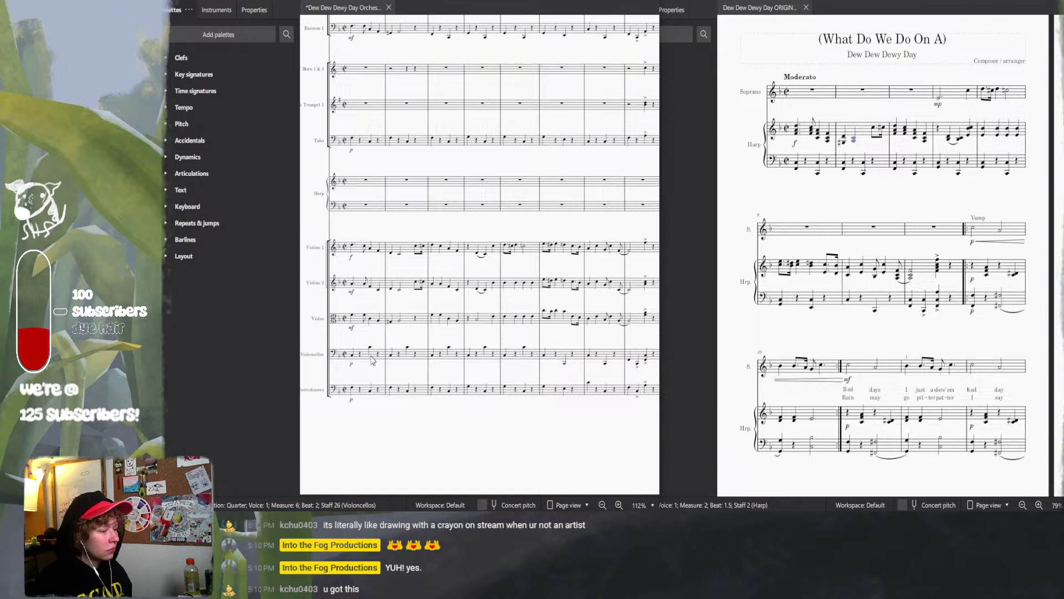
{"action": "key", "text": "Right"}
{"action": "key", "text": "Right"}
{"action": "key", "text": "Right"}
{"action": "key", "text": "Right"}
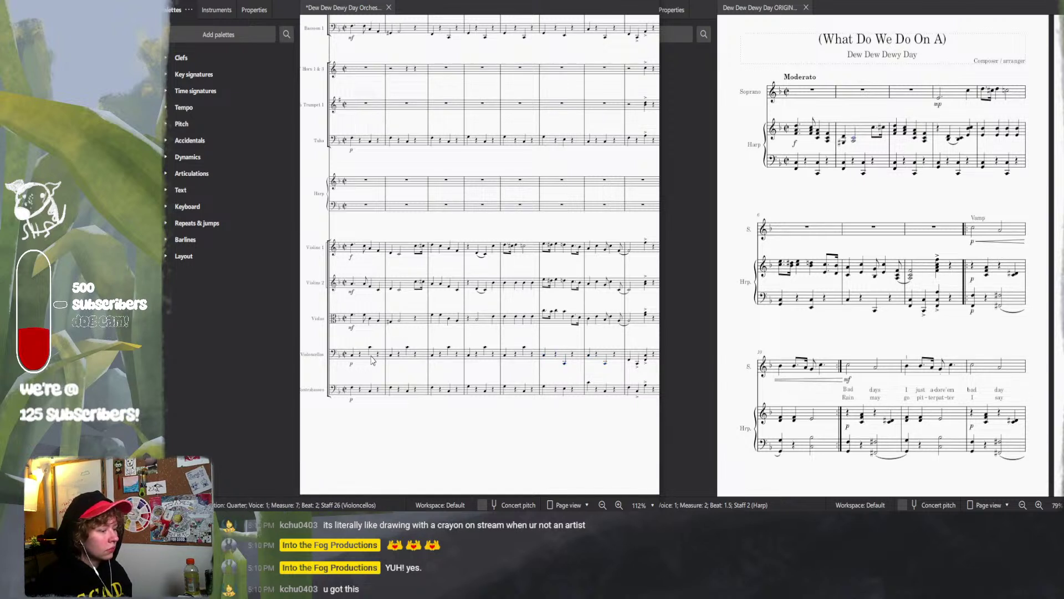
{"action": "key", "text": "Left"}
{"action": "key", "text": "Left"}
{"action": "key", "text": "Left"}
{"action": "key", "text": "Left"}
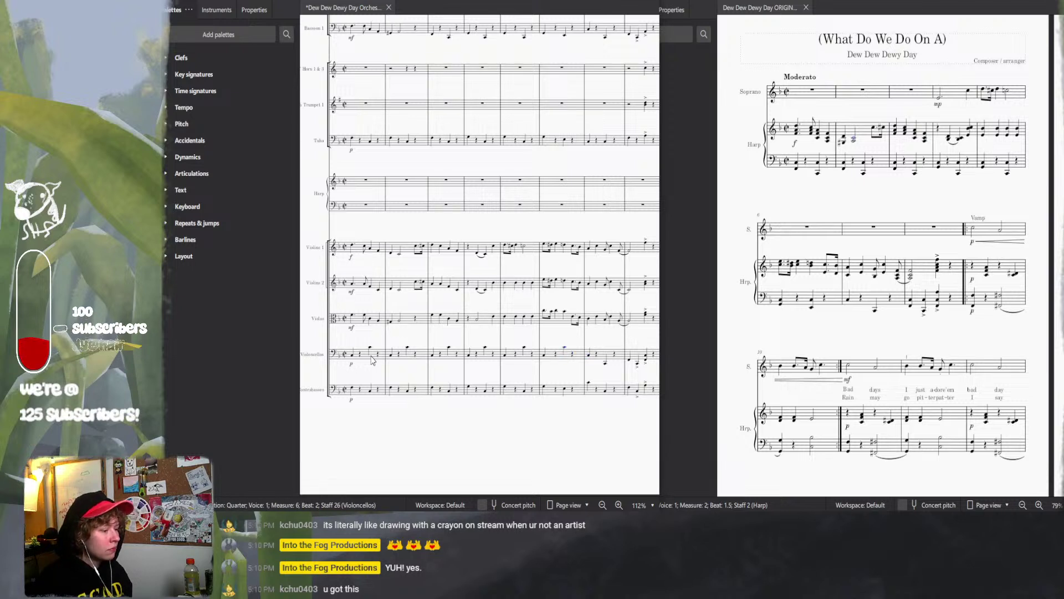
- Step through the Violoncellos notes from beat 2 of measure 6 into measure 7 and back to compare them
{"action": "key", "text": "Right"}
{"action": "key", "text": "Right"}
{"action": "key", "text": "Right"}
{"action": "key", "text": "Right"}
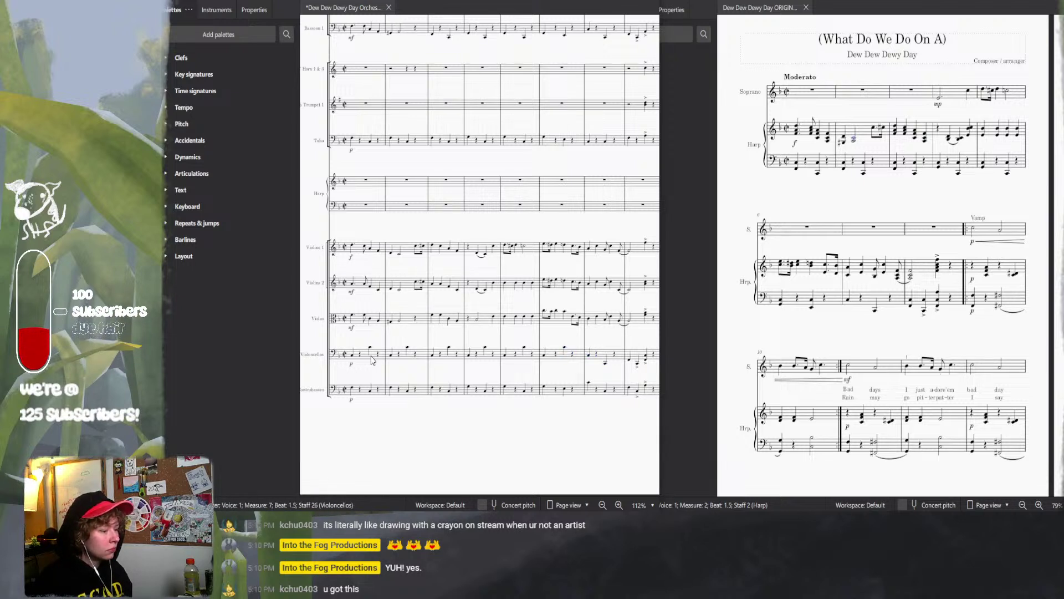
{"action": "key", "text": "Left"}
{"action": "key", "text": "Left"}
{"action": "key", "text": "Left"}
{"action": "key", "text": "Left"}
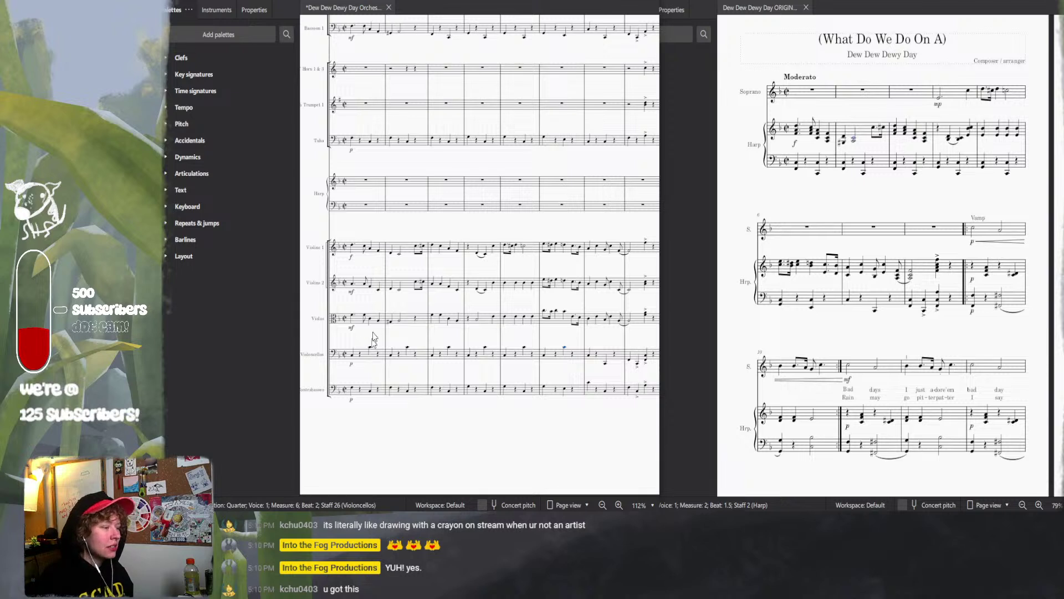
- Bring up the original score for comparison, return to the orchestration and play it from measure 6
{"action": "left_click", "coordinate": [892, 5]}
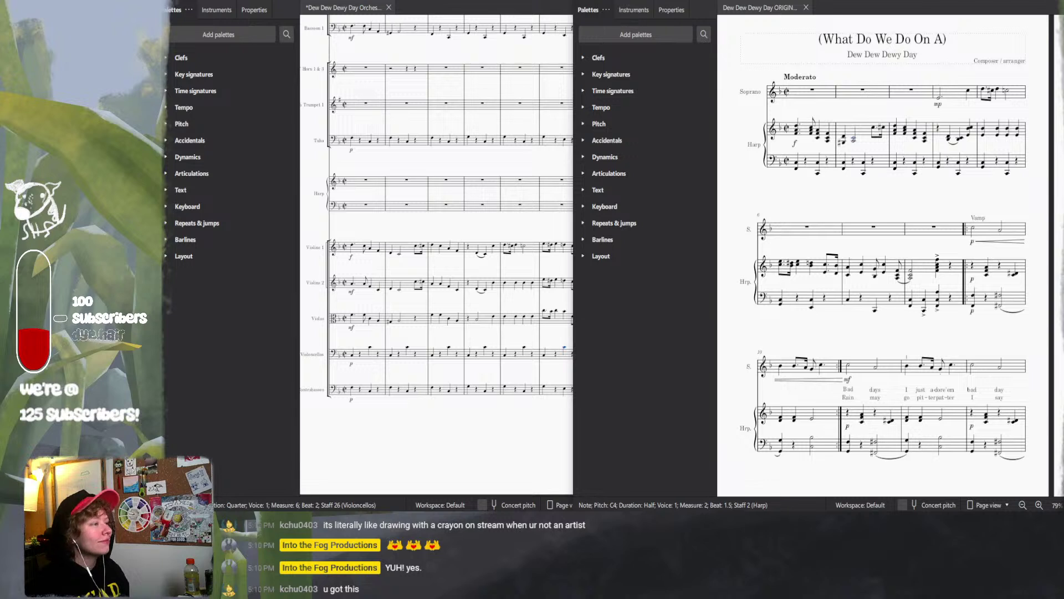
{"action": "key", "text": "alt+Tab"}
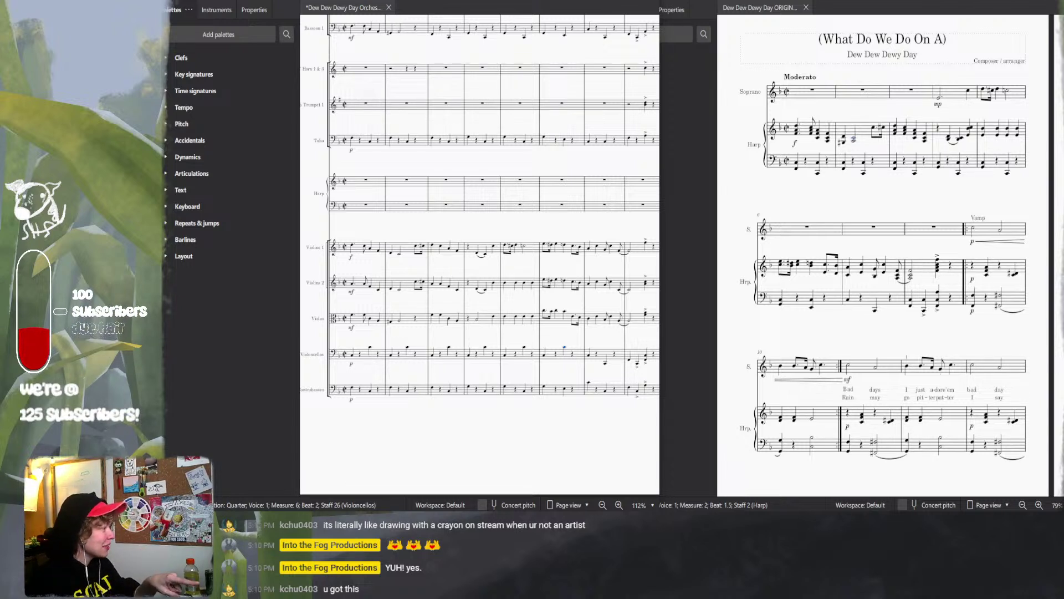
{"action": "key", "text": "space"}
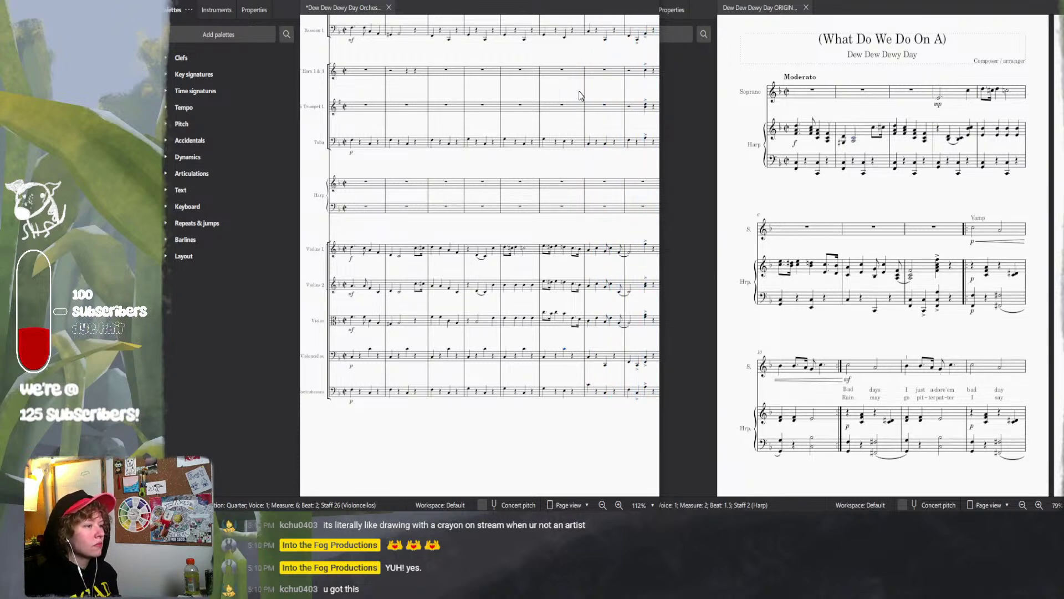
- Check measure 7 of the orchestration from its F Horn rest and play the original score for comparison
{"action": "scroll", "coordinate": [579, 95], "scroll_direction": "up", "scroll_amount": 10}
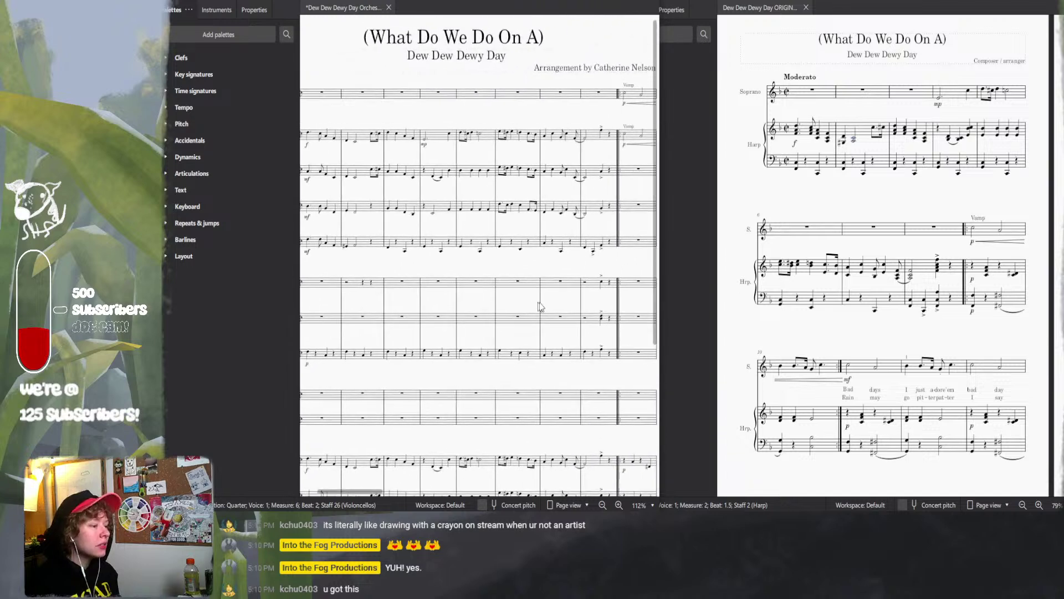
{"action": "scroll", "coordinate": [540, 277], "scroll_direction": "down", "scroll_amount": 1}
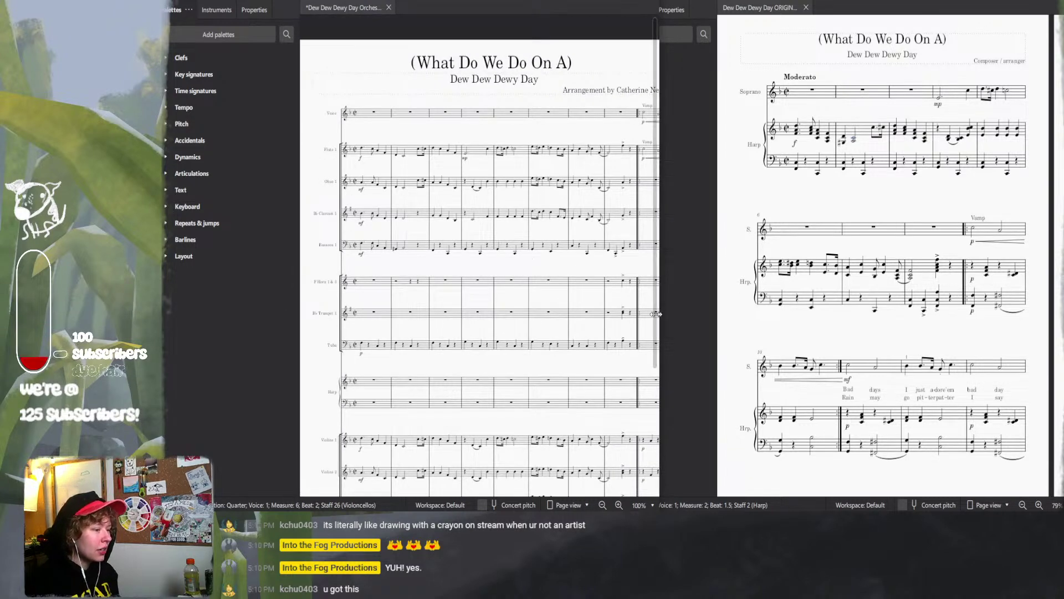
{"action": "left_click_drag", "start_coordinate": [613, 327], "coordinate": [572, 322]}
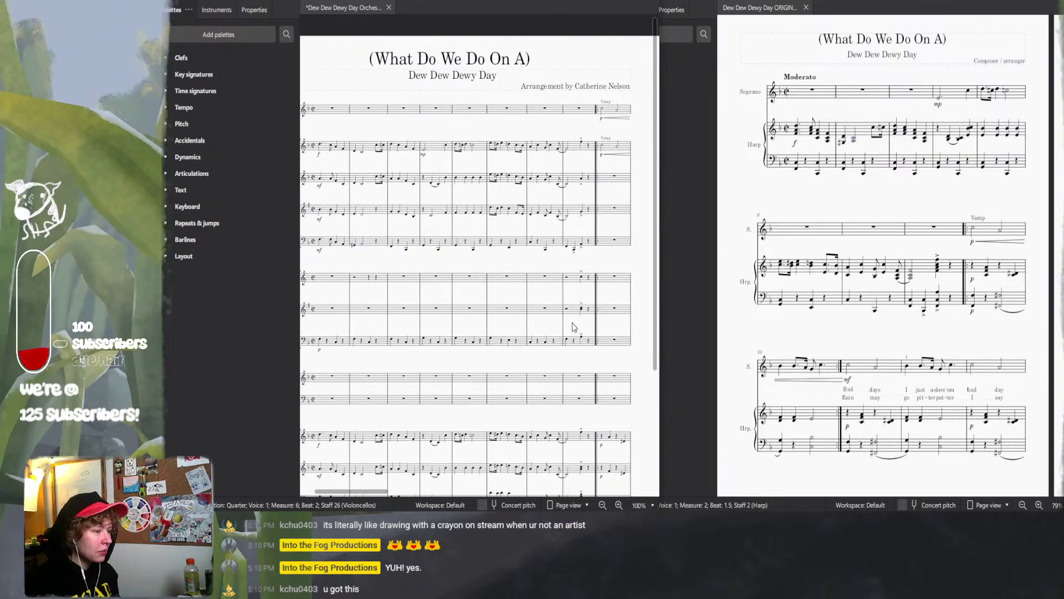
{"action": "left_click", "coordinate": [546, 276]}
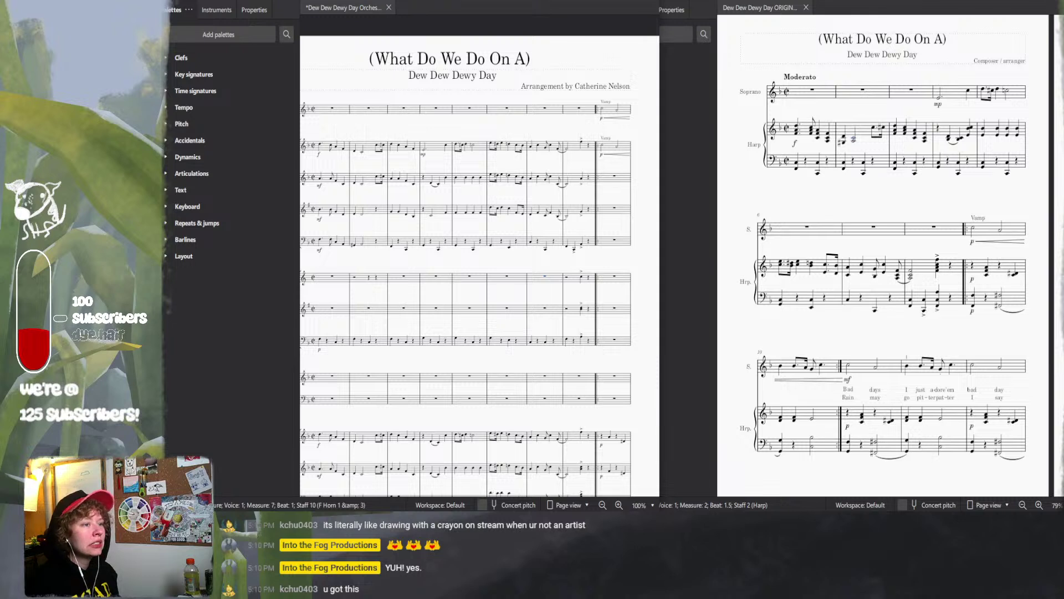
{"action": "left_click", "coordinate": [687, 108]}
{"action": "key", "text": "space"}
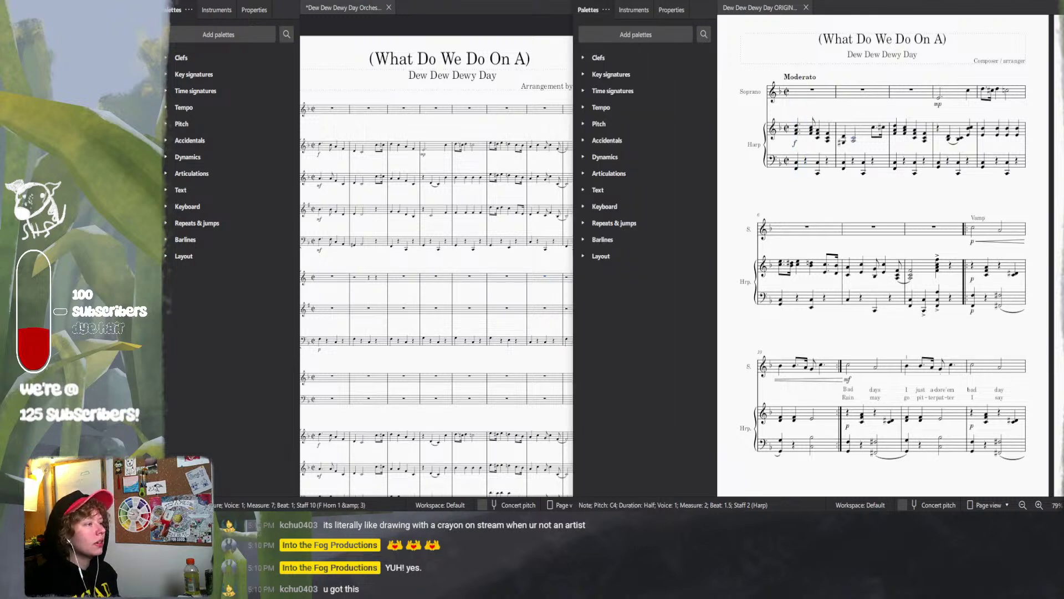
{"action": "key", "text": "alt+Tab"}
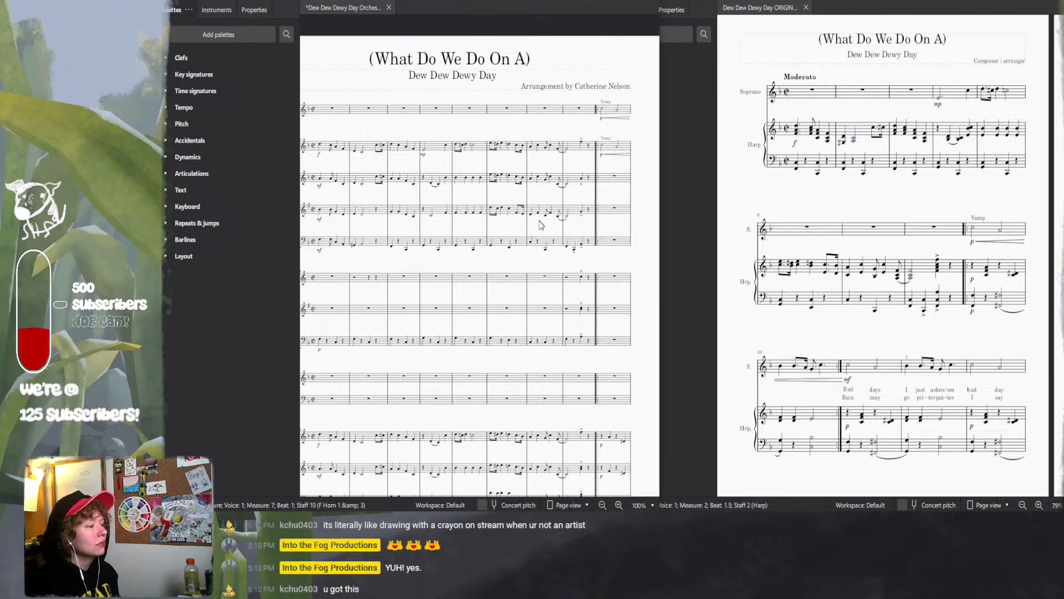
- Step through the Flute 1 notes from measure 7 into measure 8 and return to the first note of measure 7
{"action": "left_click", "coordinate": [531, 149]}
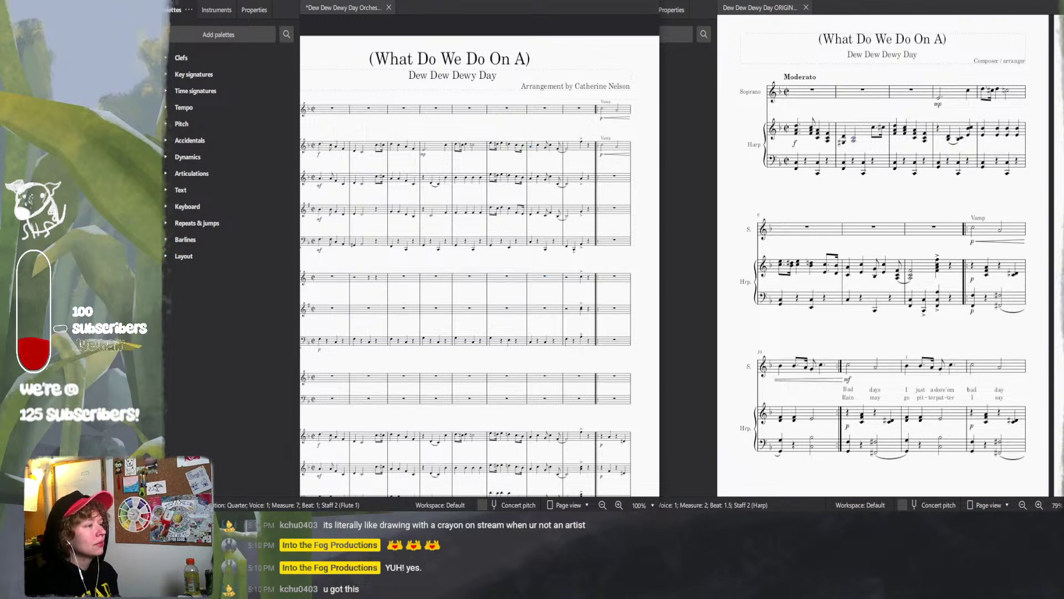
{"action": "key", "text": "Right"}
{"action": "scroll", "coordinate": [466, 250], "scroll_direction": "down", "scroll_amount": 2}
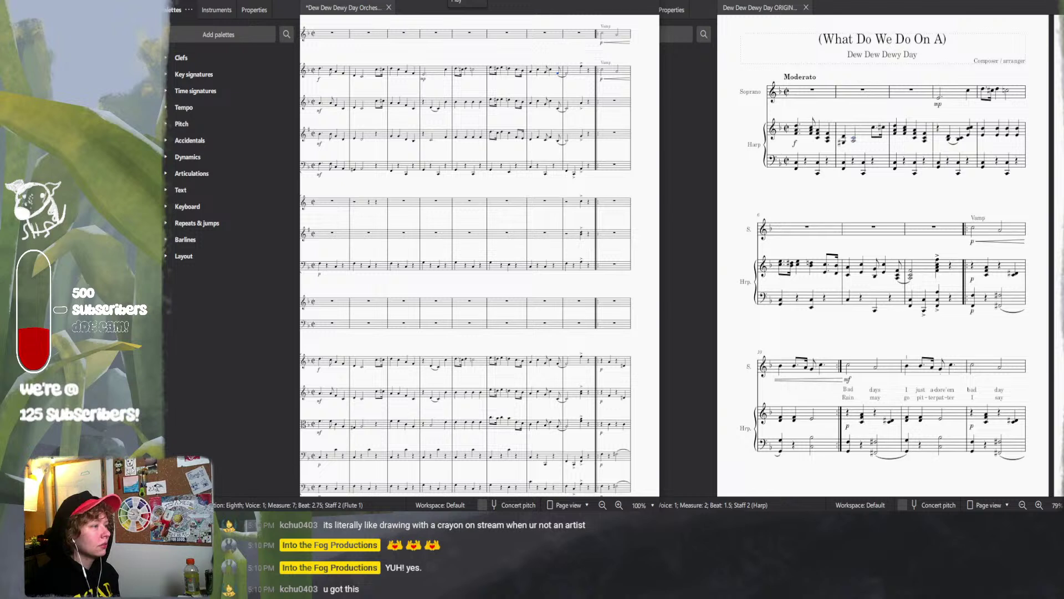
{"action": "key", "text": "Right"}
{"action": "key", "text": "Right"}
{"action": "key", "text": "Right"}
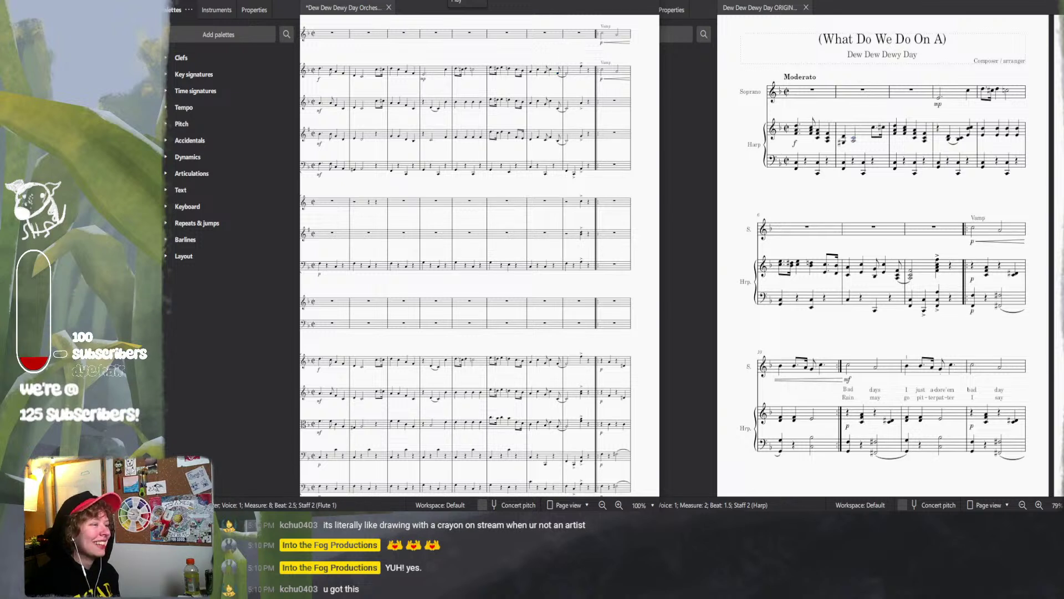
{"action": "left_click", "coordinate": [532, 75]}
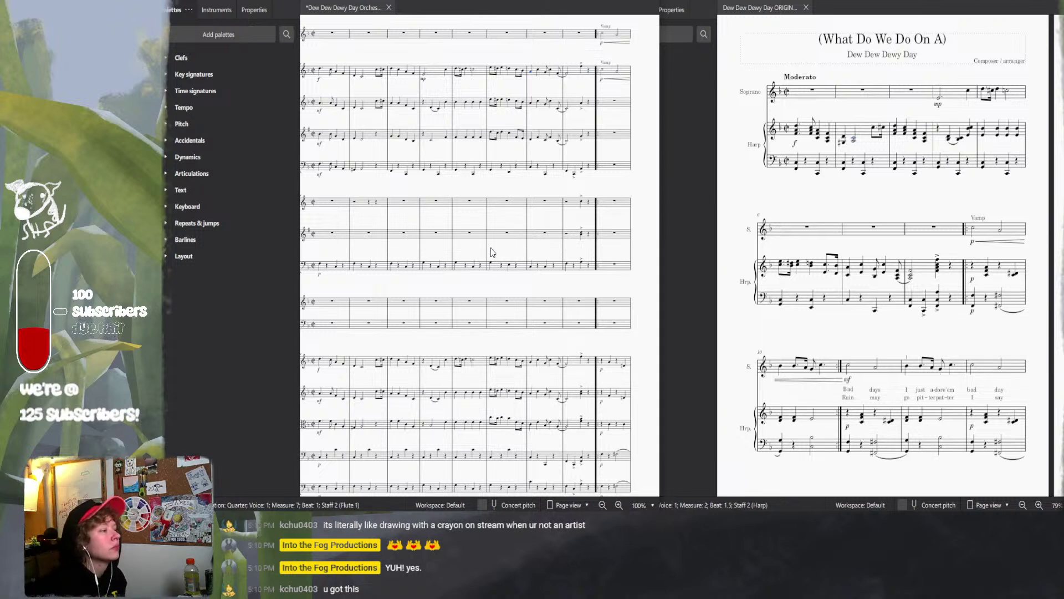
- Show the mixer and add the BABY Audio Beat Slammer effect to the Master channel
{"action": "scroll", "coordinate": [504, 236], "scroll_direction": "down", "scroll_amount": 2}
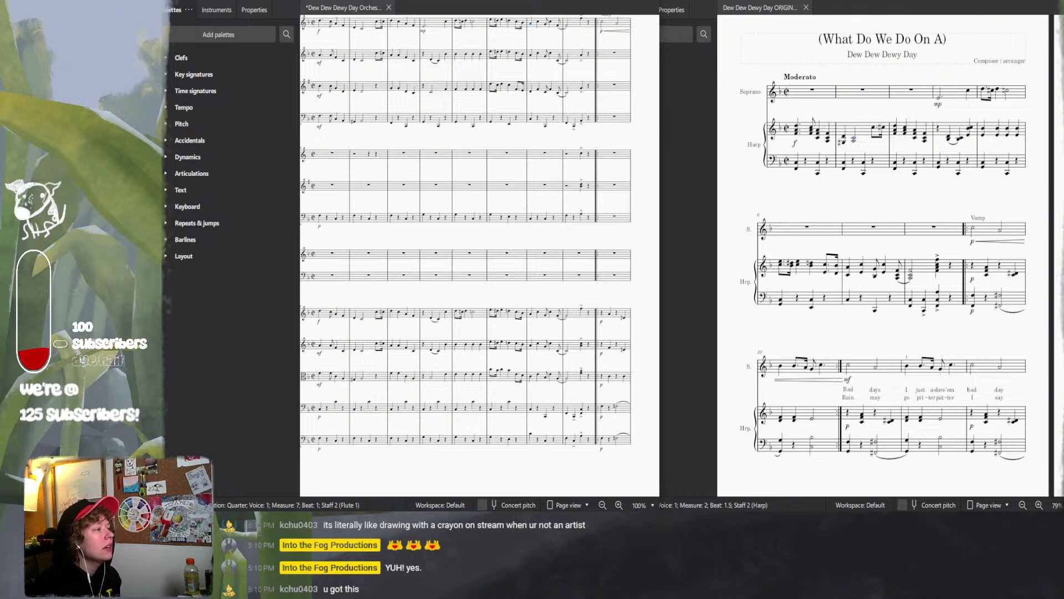
{"action": "key", "text": "F10"}
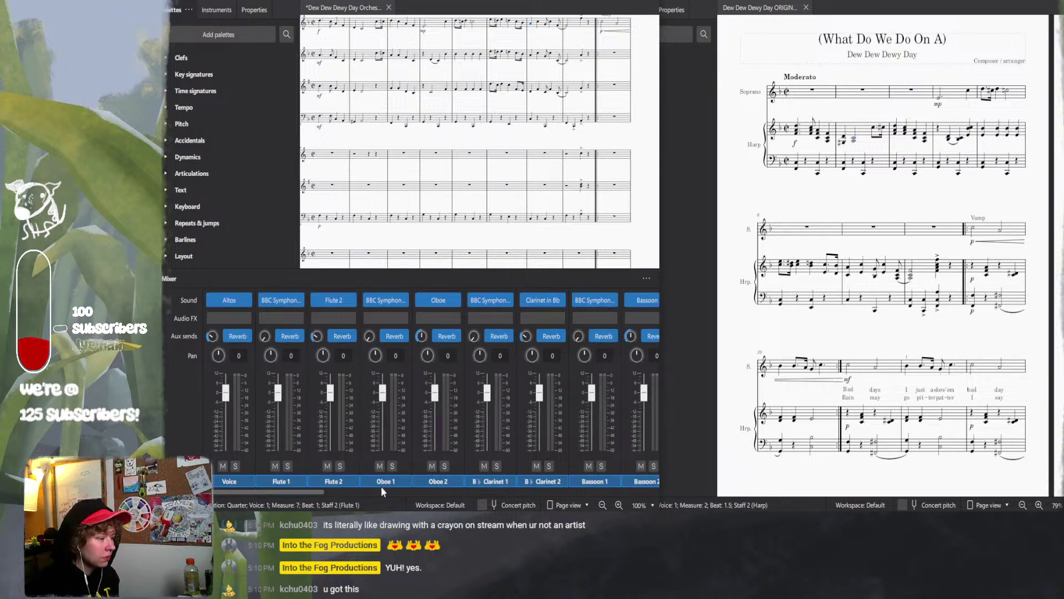
{"action": "left_click_drag", "start_coordinate": [304, 491], "coordinate": [581, 491]}
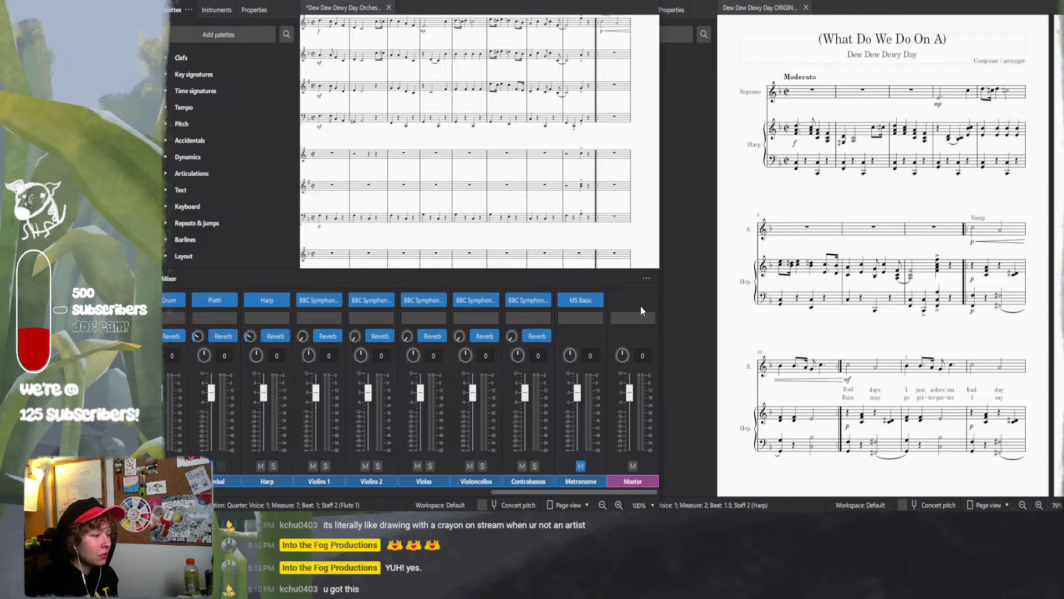
{"action": "left_click", "coordinate": [644, 317]}
{"action": "mouse_move", "coordinate": [647, 357]}
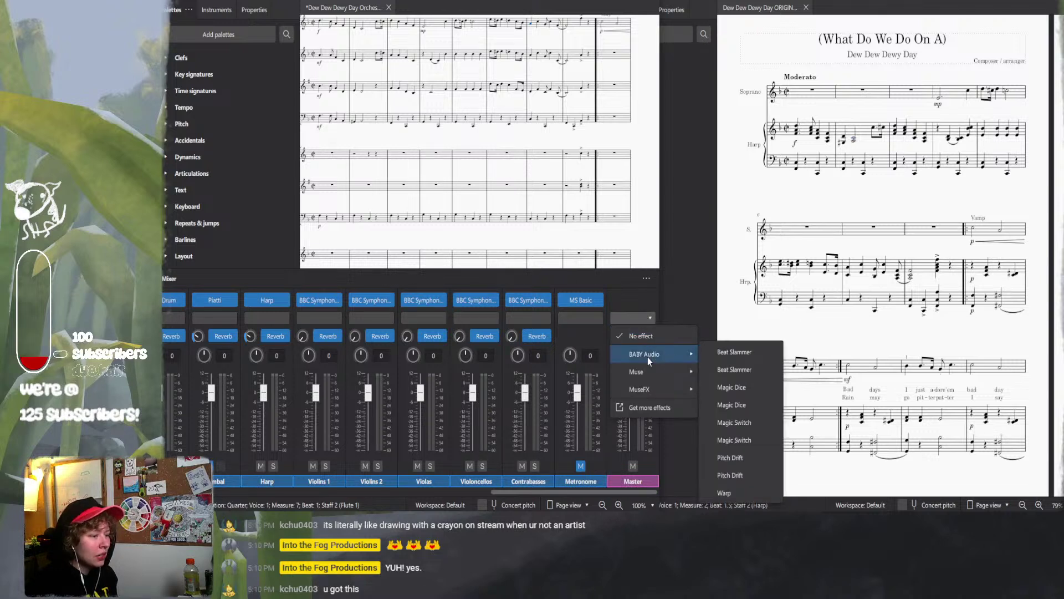
{"action": "left_click", "coordinate": [737, 352]}
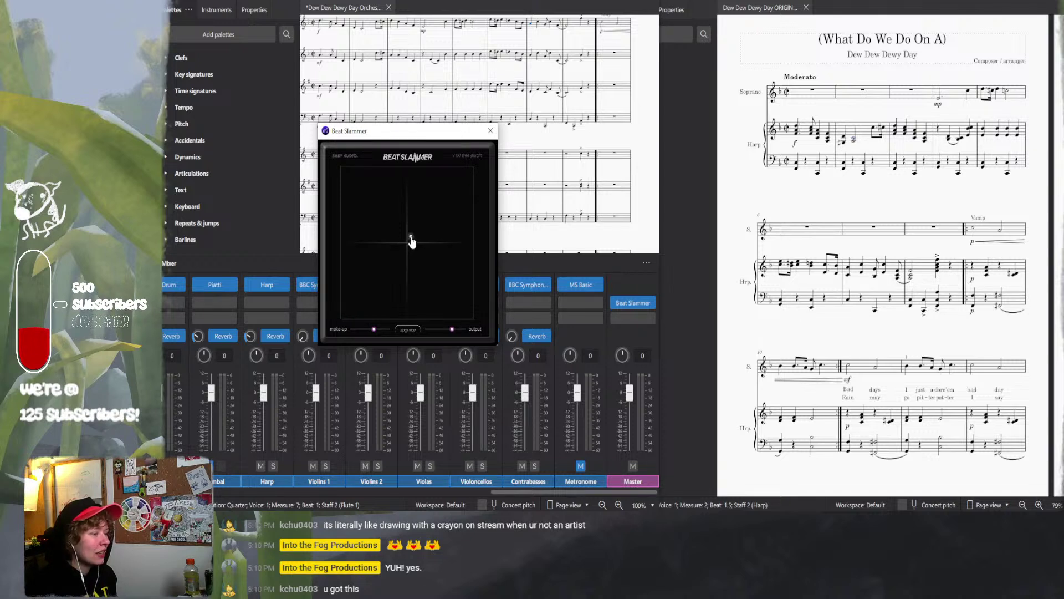
- Add Muse Reverb as the second audio effect on the Master channel
{"action": "left_click", "coordinate": [647, 319]}
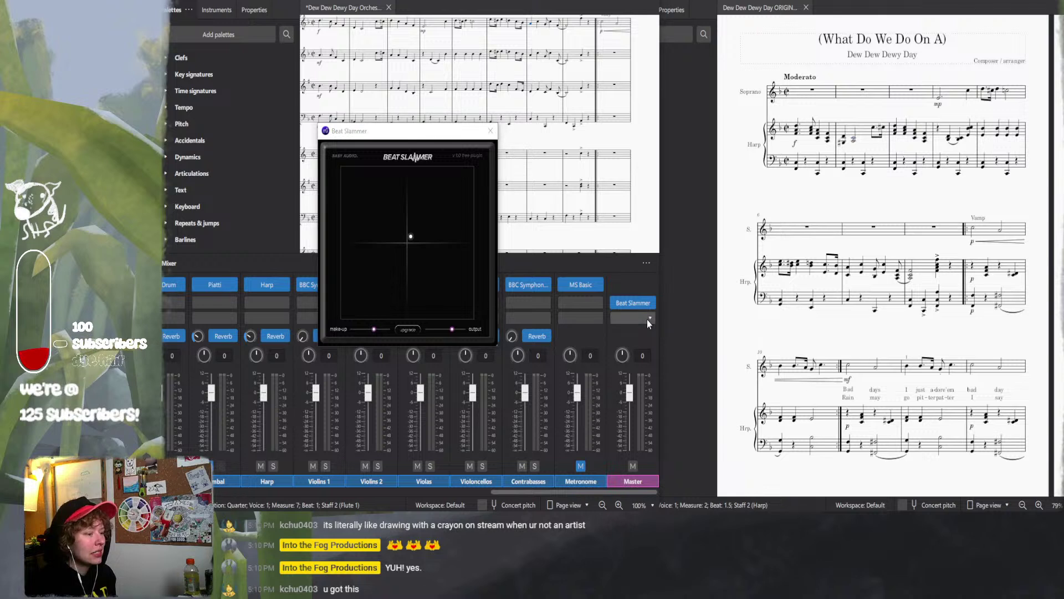
{"action": "mouse_move", "coordinate": [660, 376]}
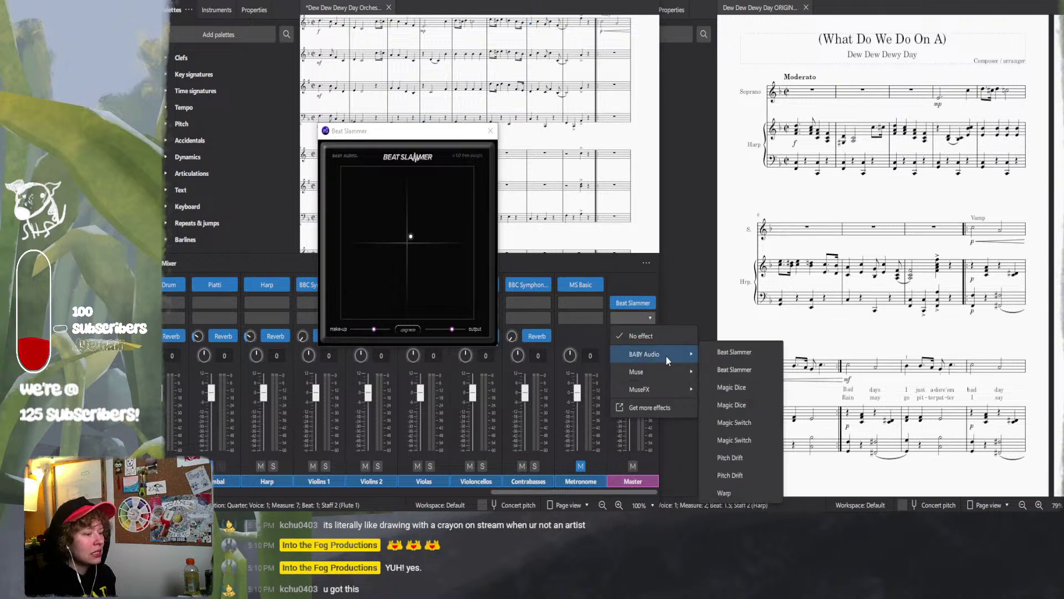
{"action": "left_click", "coordinate": [734, 371]}
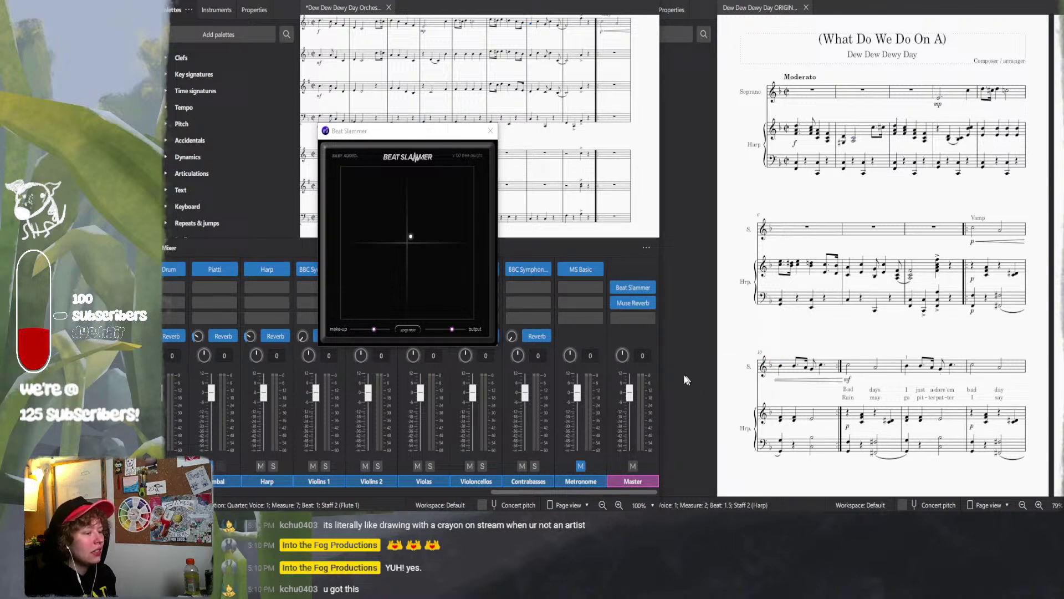
- Add the MuseFX SimpleEQ as the Master channel's third effect and lower its Presence amount
{"action": "left_click", "coordinate": [650, 320]}
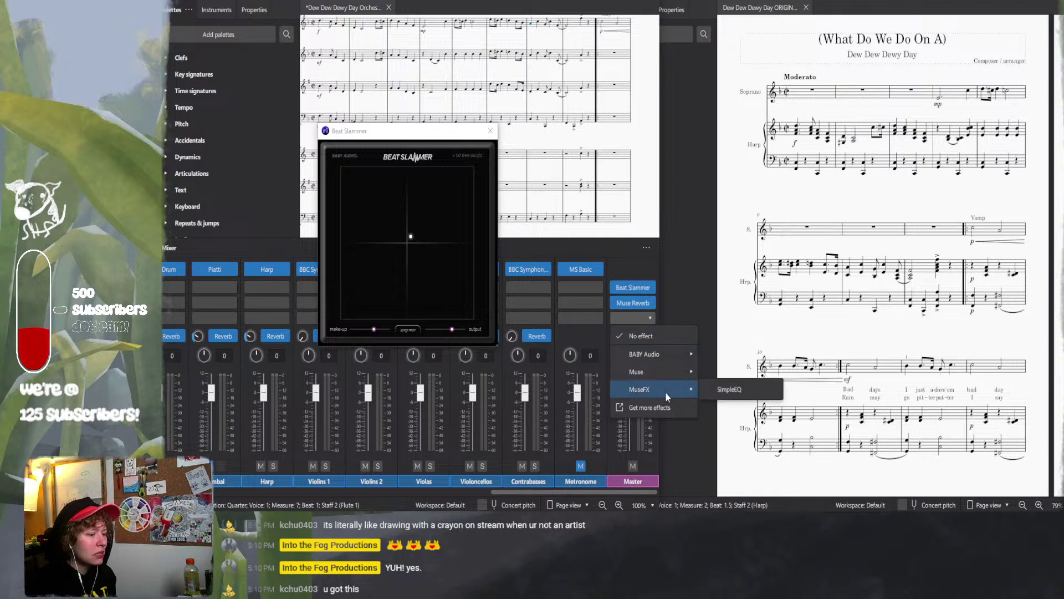
{"action": "mouse_move", "coordinate": [668, 379]}
{"action": "left_click", "coordinate": [721, 391]}
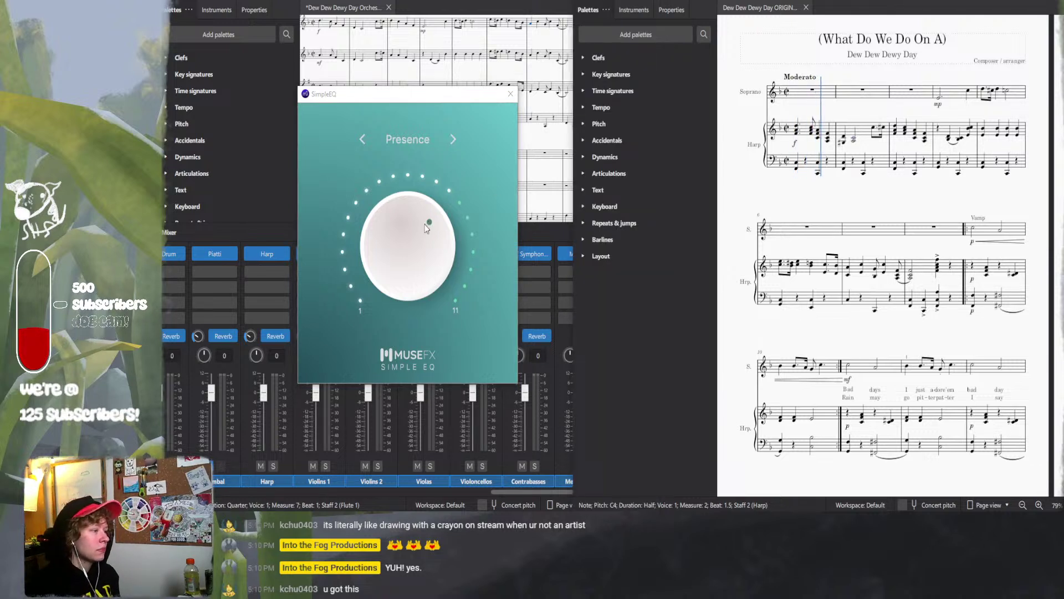
{"action": "left_click_drag", "start_coordinate": [427, 224], "coordinate": [536, 297]}
- Return from the original score to the orchestration and restore its window to a smaller, unmaximized size
{"action": "left_click", "coordinate": [855, 50]}
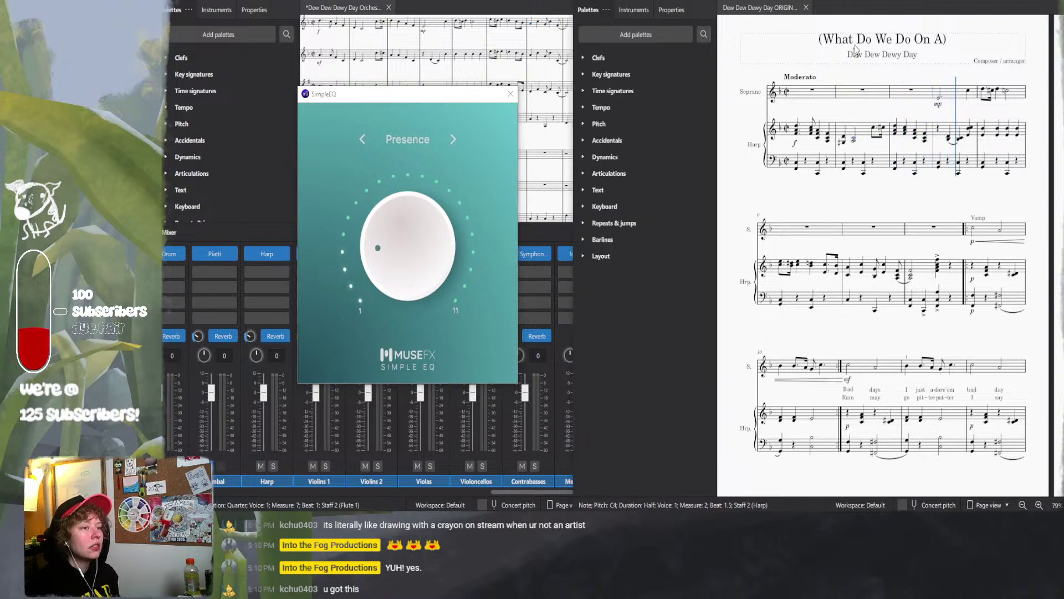
{"action": "key", "text": "alt+Tab"}
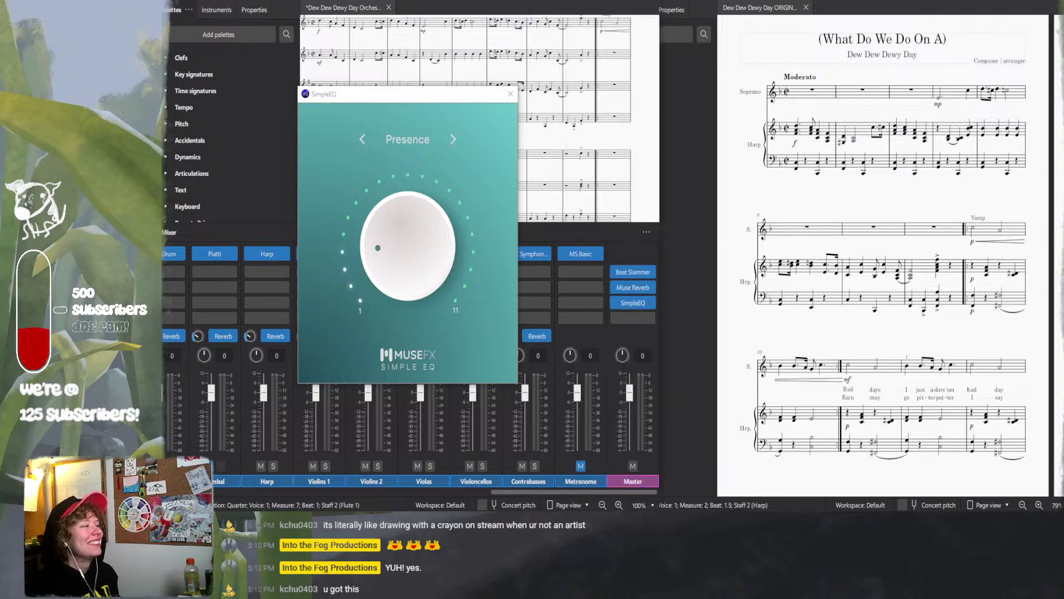
{"action": "key", "text": "super+Down"}
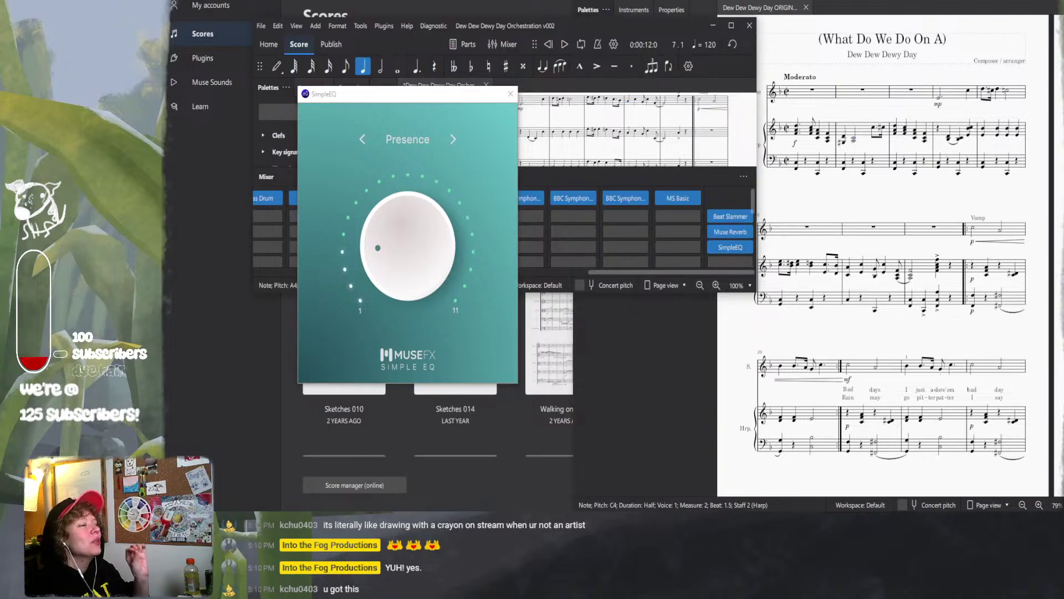
- Maximize the orchestration window and start playback from the beginning of the score
{"action": "double_click", "coordinate": [637, 28]}
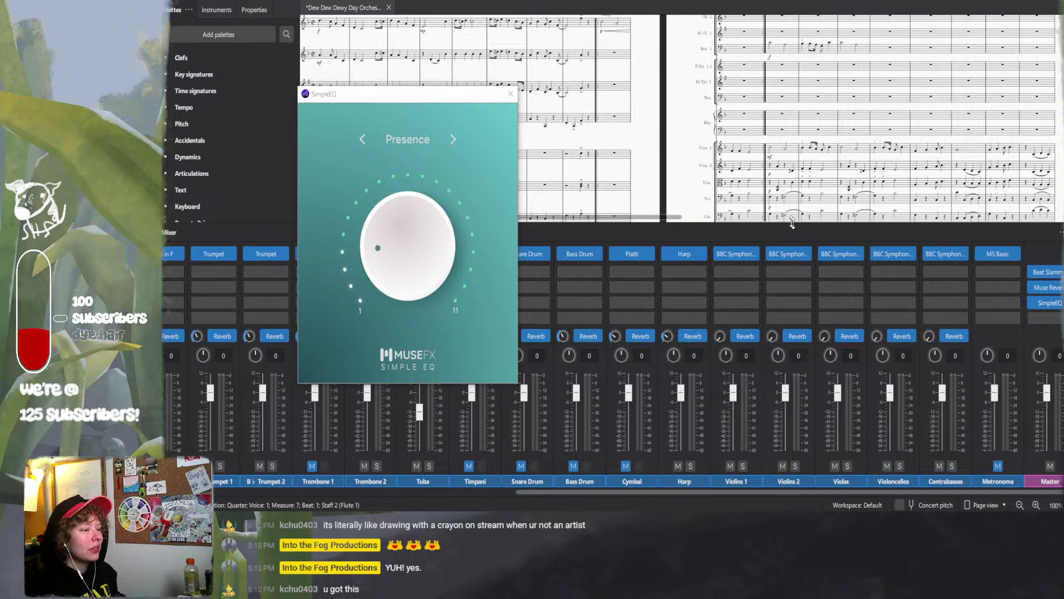
{"action": "scroll", "coordinate": [582, 132], "scroll_direction": "down", "scroll_amount": 1}
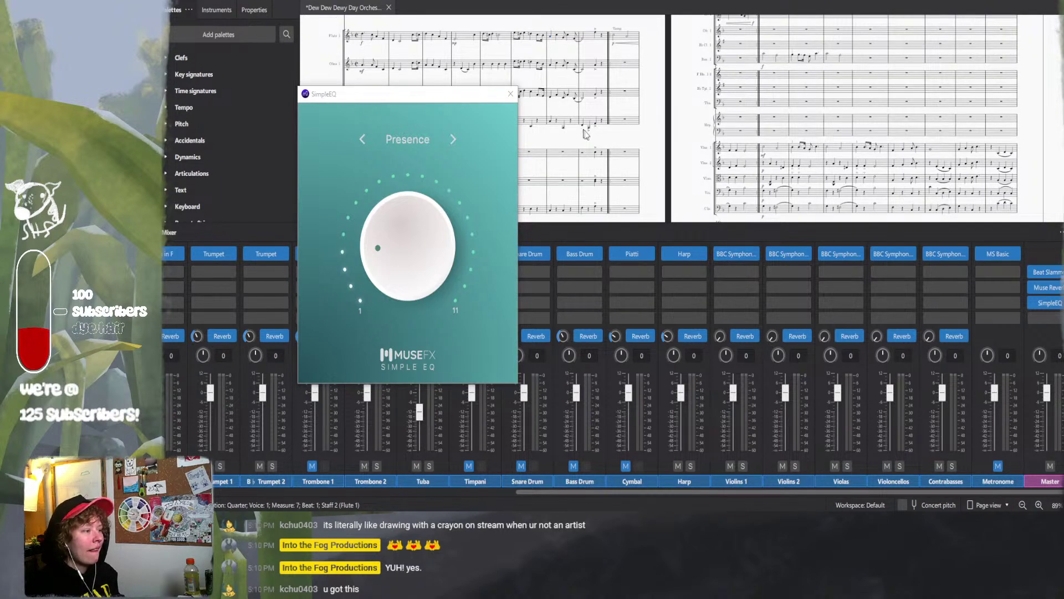
{"action": "scroll", "coordinate": [583, 133], "scroll_direction": "up", "scroll_amount": 3}
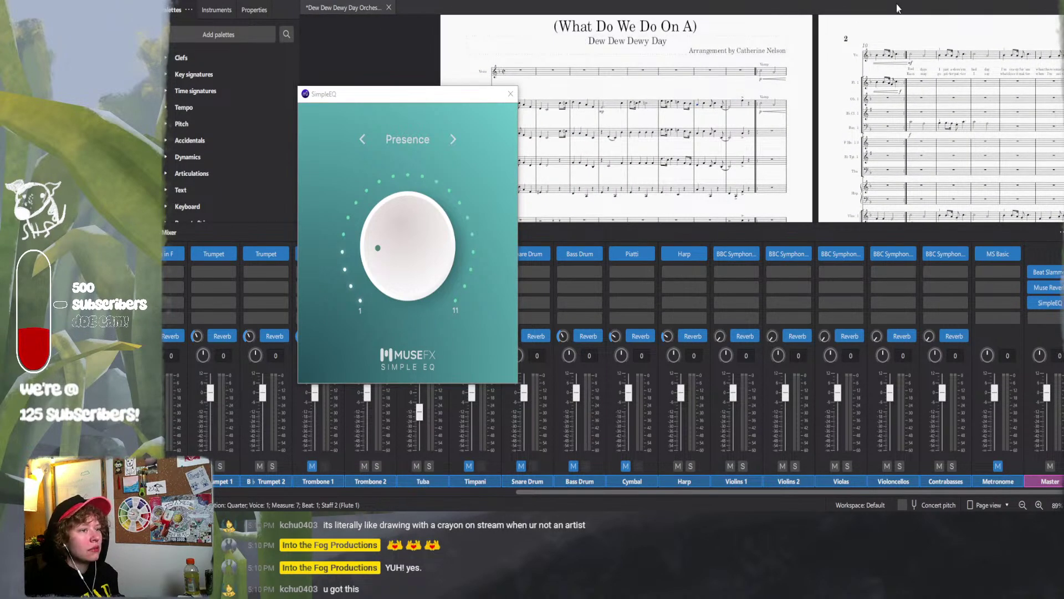
{"action": "key", "text": "space"}
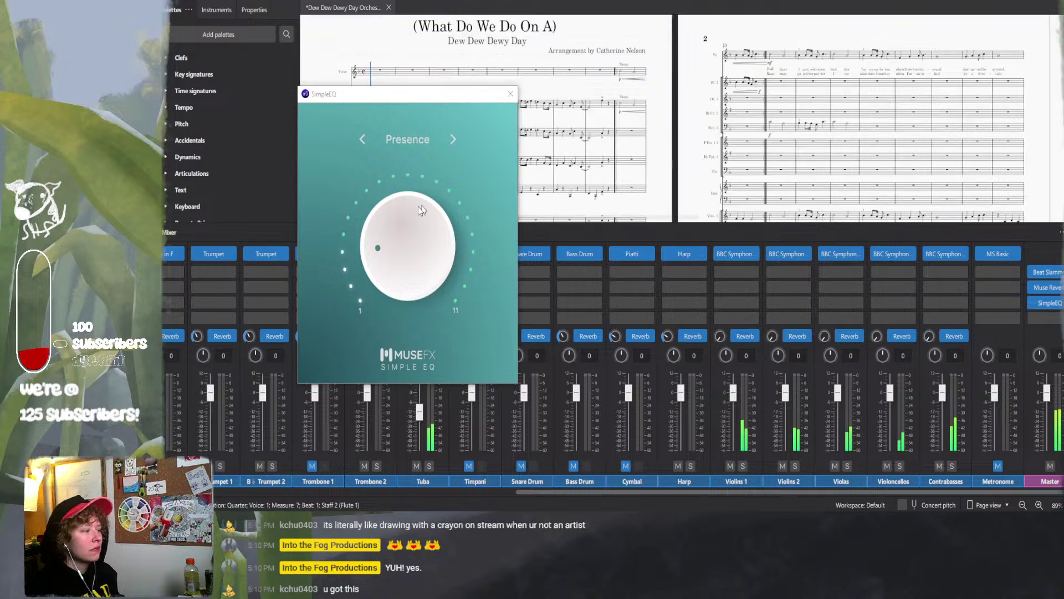
- Try SimpleEQ's Presence, Reduce Sizzle and Scoop presets at different amounts while the score plays
{"action": "left_click_drag", "start_coordinate": [418, 206], "coordinate": [411, 207]}
{"action": "left_click_drag", "start_coordinate": [457, 247], "coordinate": [346, 152]}
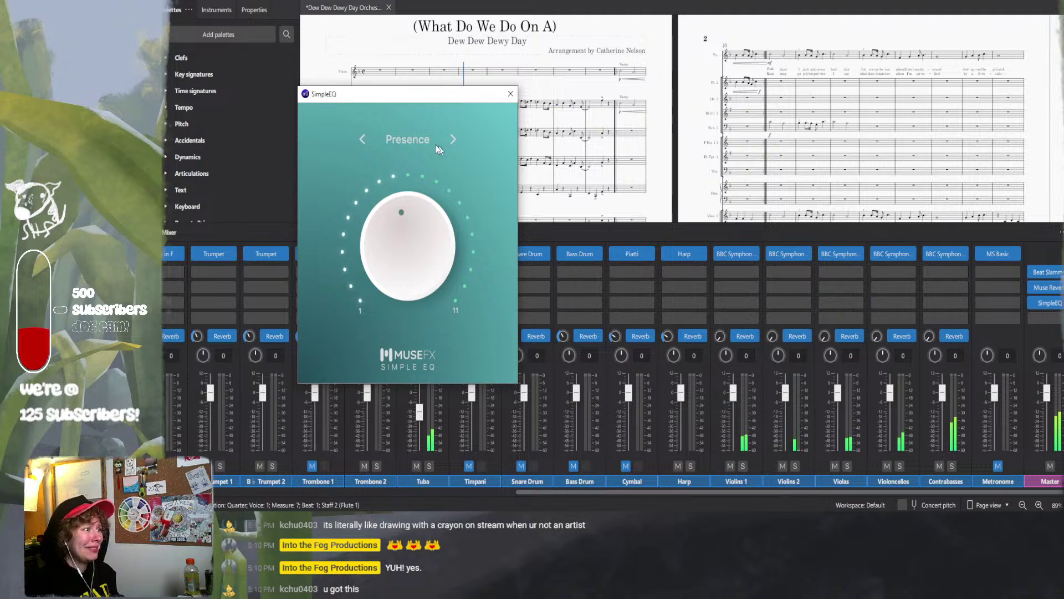
{"action": "left_click", "coordinate": [451, 142]}
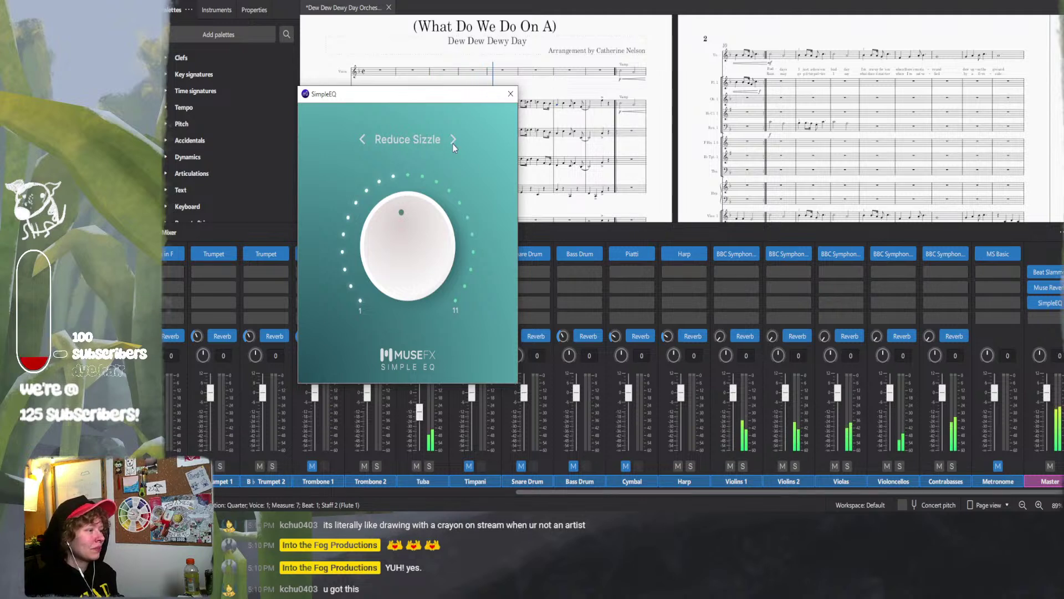
{"action": "left_click_drag", "start_coordinate": [414, 211], "coordinate": [471, 208]}
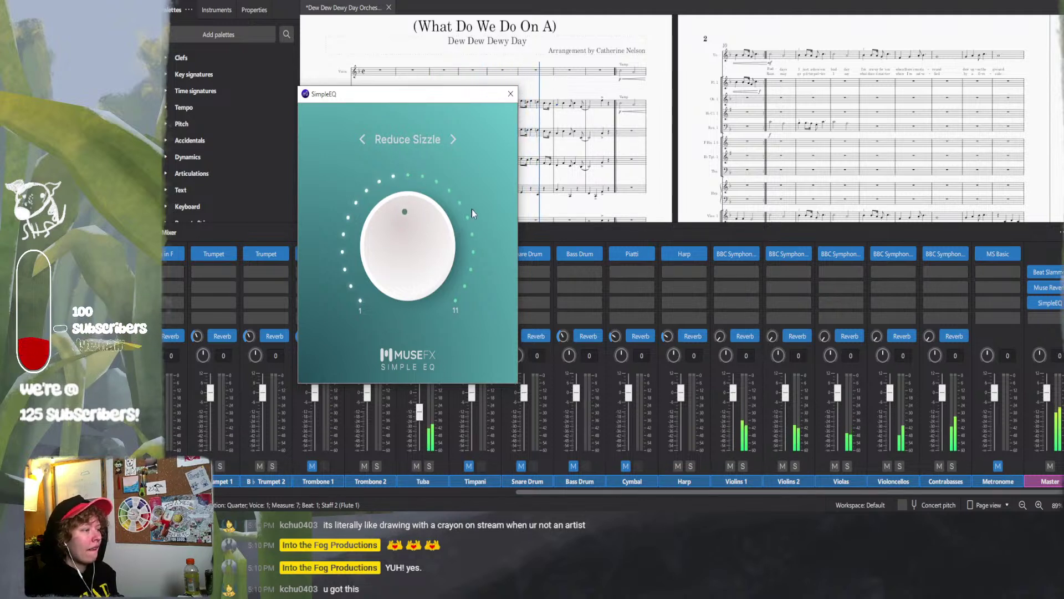
{"action": "left_click", "coordinate": [451, 141]}
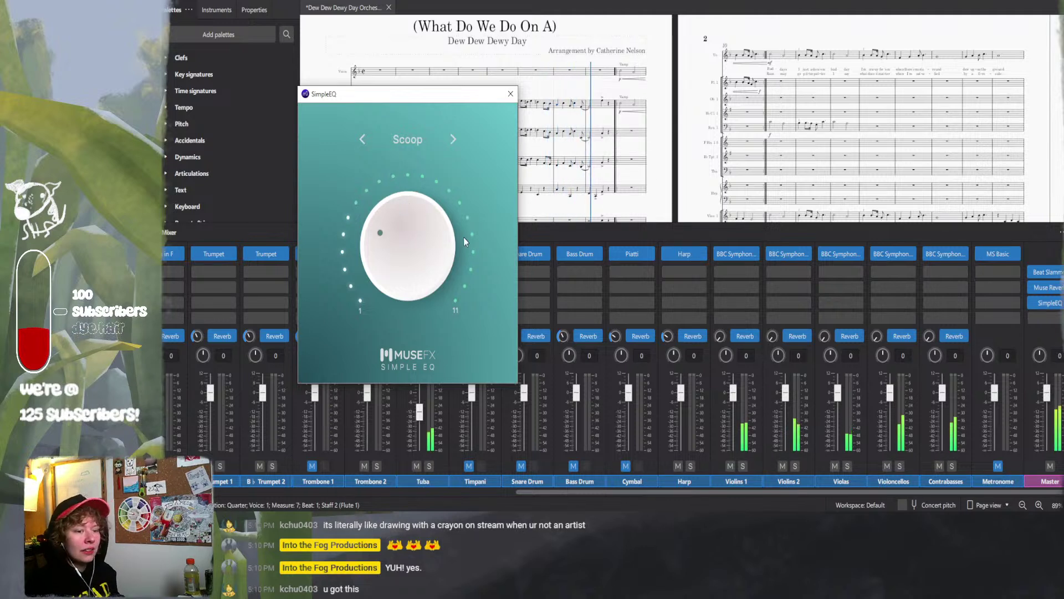
{"action": "left_click_drag", "start_coordinate": [463, 237], "coordinate": [459, 161]}
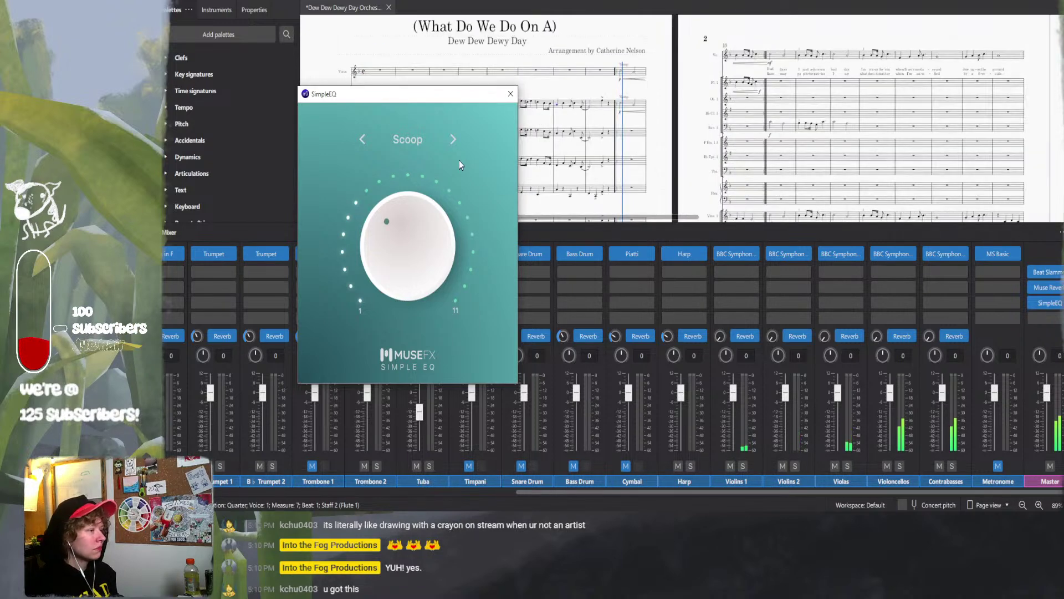
- Audition SimpleEQ's Air, Backing Vocals and Bass Body presets, varying the amount during playback
{"action": "left_click", "coordinate": [448, 138]}
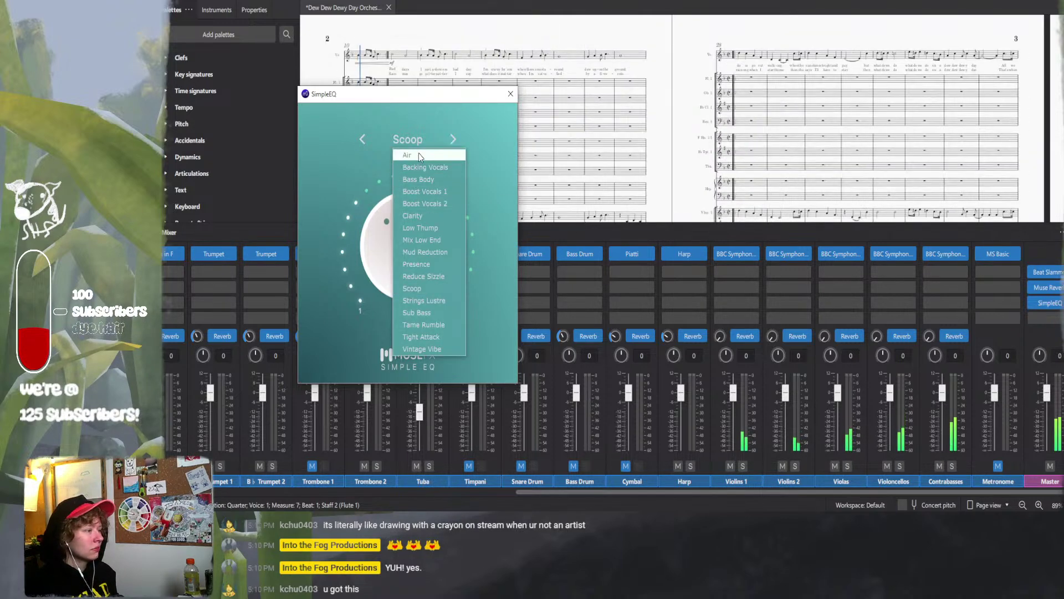
{"action": "left_click", "coordinate": [418, 153]}
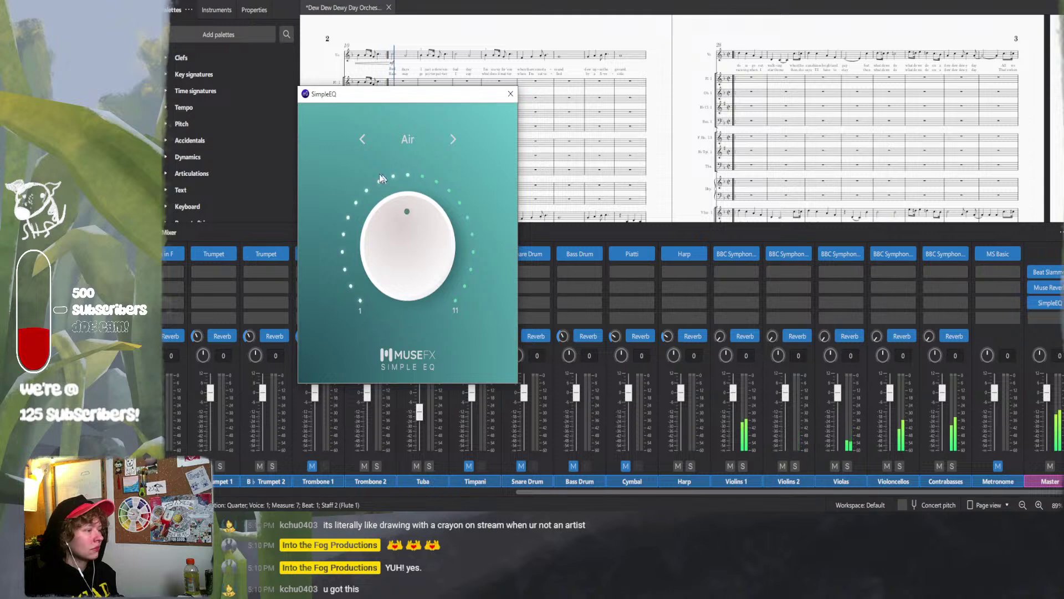
{"action": "left_click", "coordinate": [450, 140]}
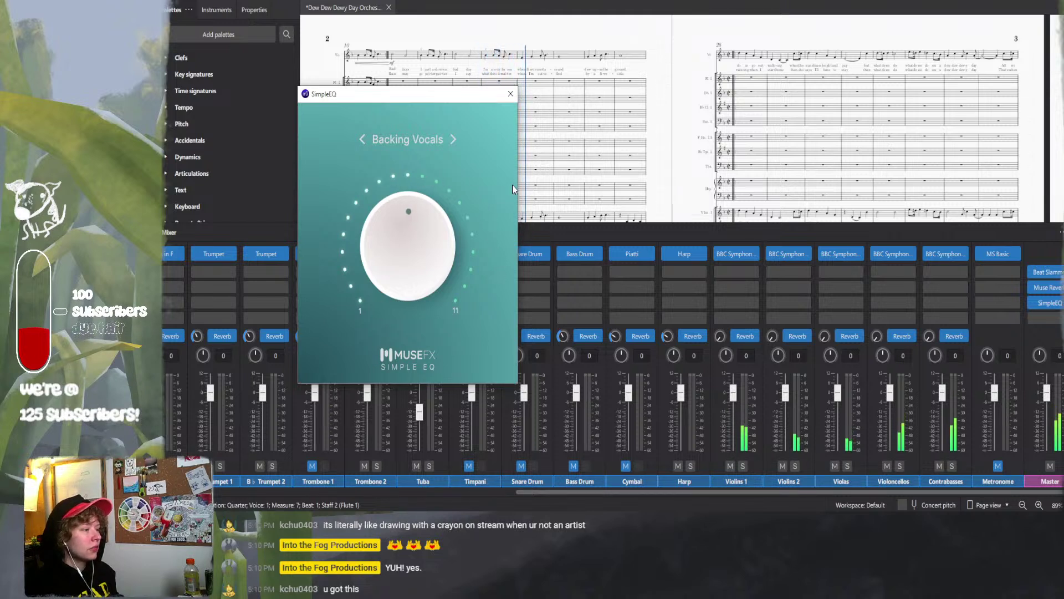
{"action": "left_click_drag", "start_coordinate": [407, 246], "coordinate": [408, 213]}
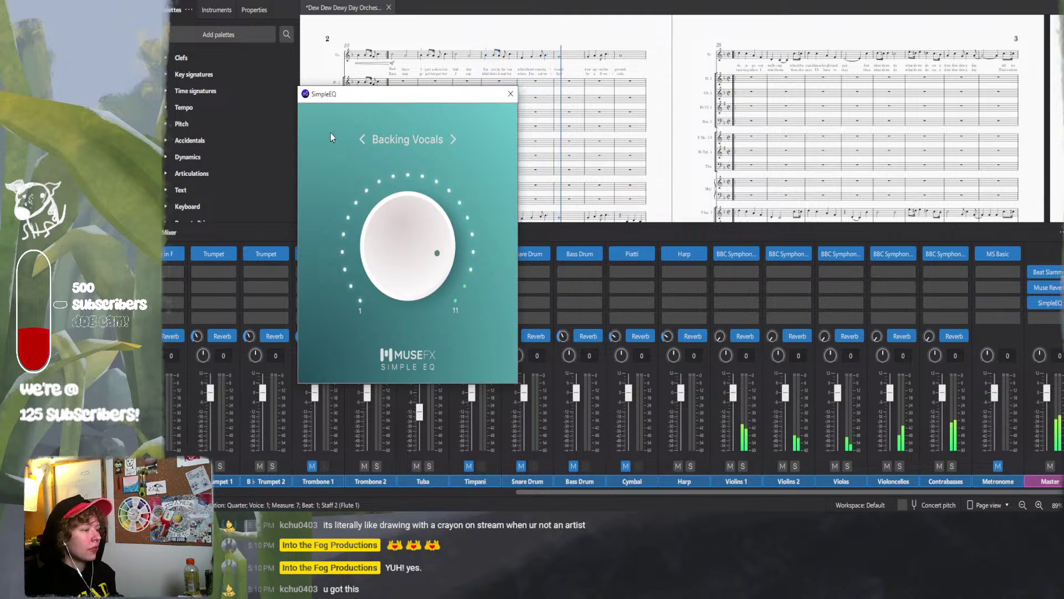
{"action": "scroll", "coordinate": [377, 206], "scroll_direction": "up", "scroll_amount": 2}
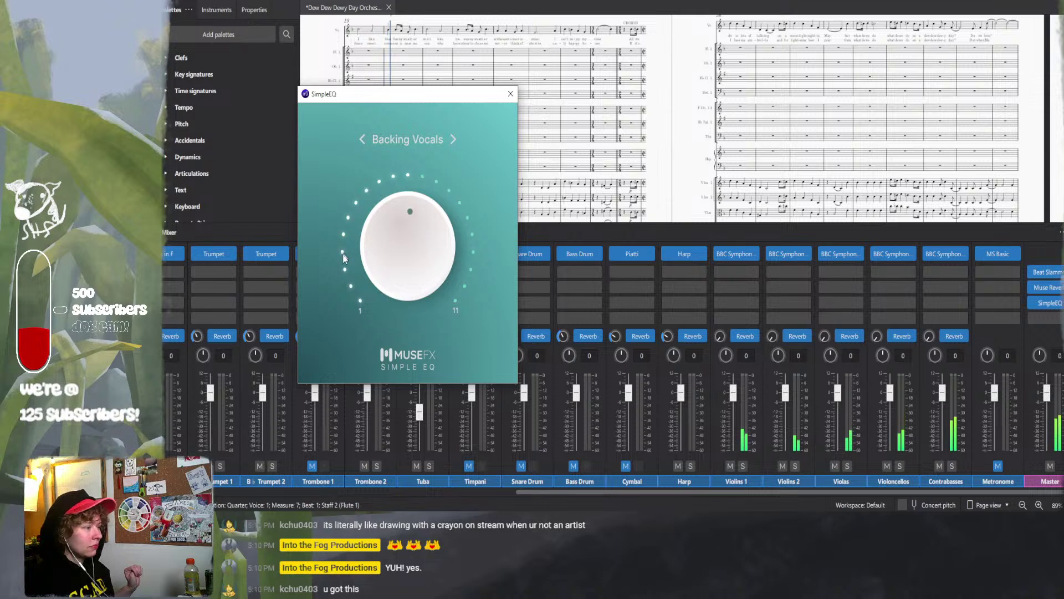
{"action": "left_click", "coordinate": [454, 140]}
{"action": "mouse_move", "coordinate": [429, 229]}
{"action": "left_mouse_down"}
{"action": "mouse_move", "coordinate": [401, 201]}
{"action": "mouse_move", "coordinate": [434, 222]}
{"action": "left_mouse_up"}
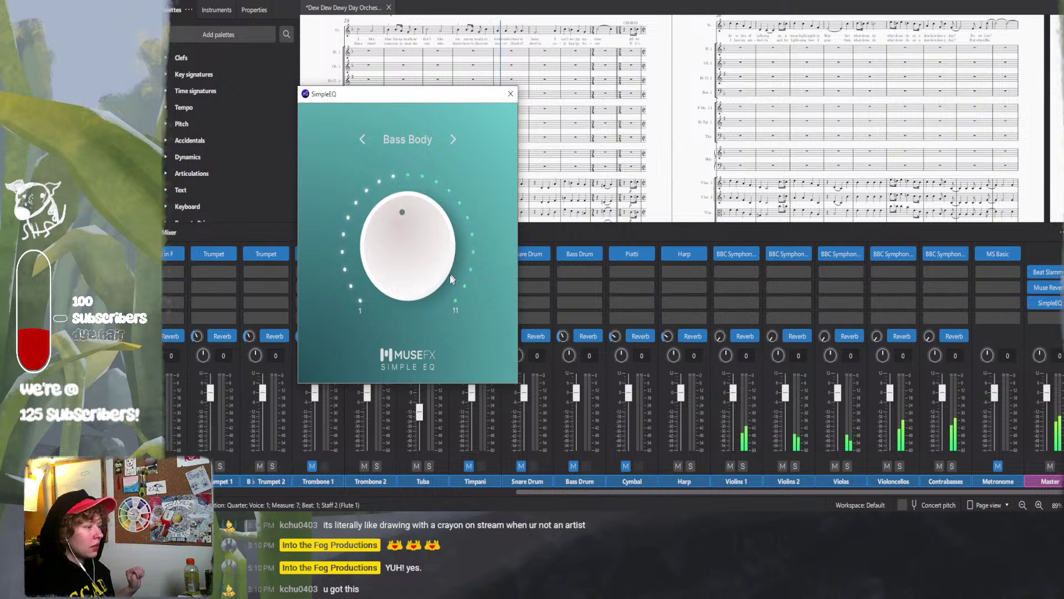
{"action": "left_click_drag", "start_coordinate": [430, 315], "coordinate": [397, 302]}
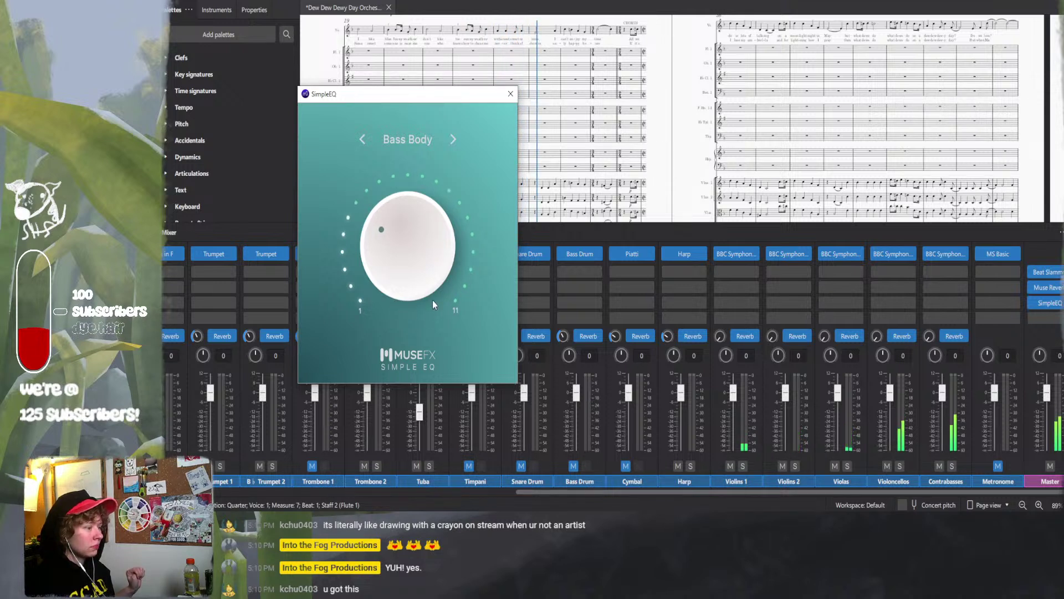
- Go through SimpleEQ's vocal boost, Clarity and Low Thump presets, replay from the start, and choose Strings Lustre
{"action": "left_click", "coordinate": [453, 139]}
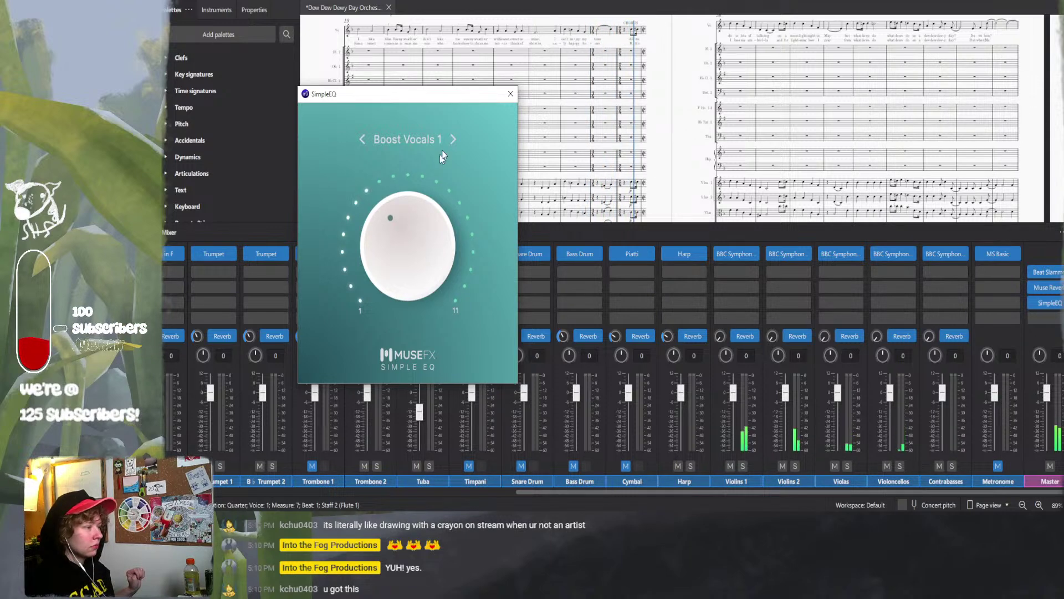
{"action": "left_click", "coordinate": [454, 141]}
{"action": "left_click", "coordinate": [454, 140]}
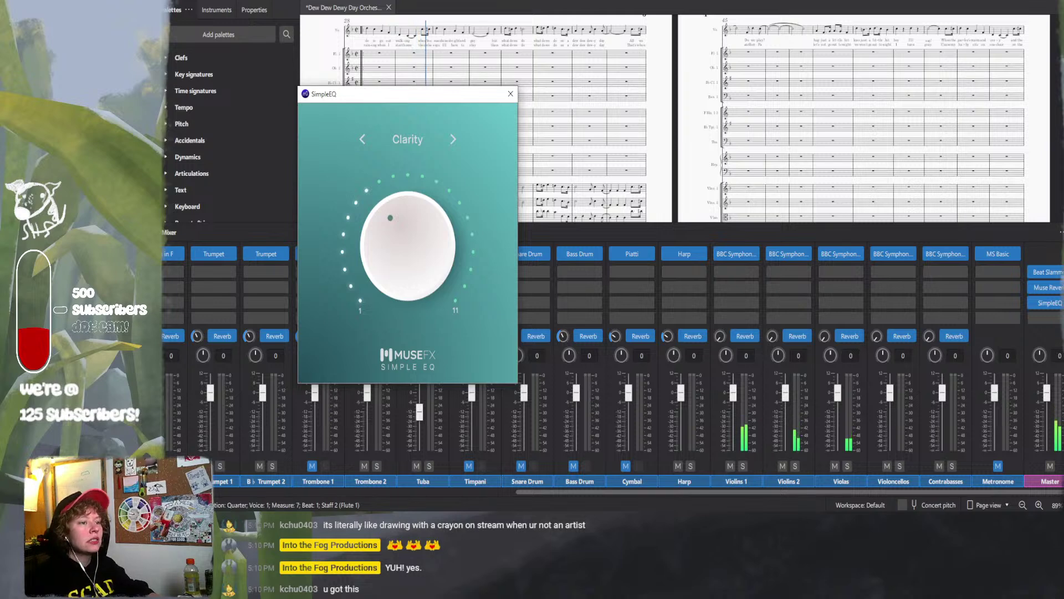
{"action": "key", "text": "Home"}
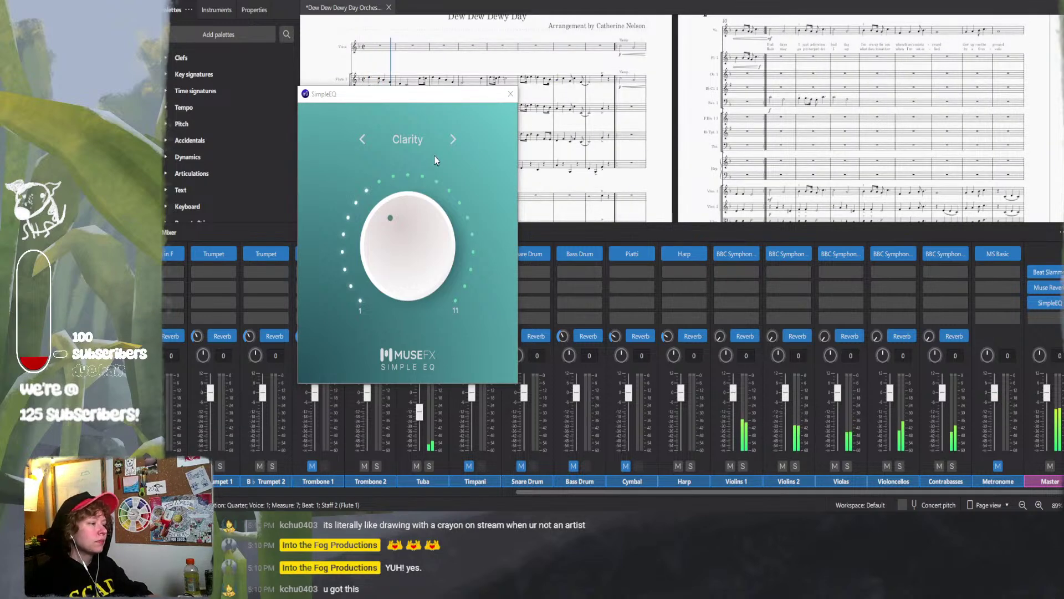
{"action": "left_click", "coordinate": [450, 141]}
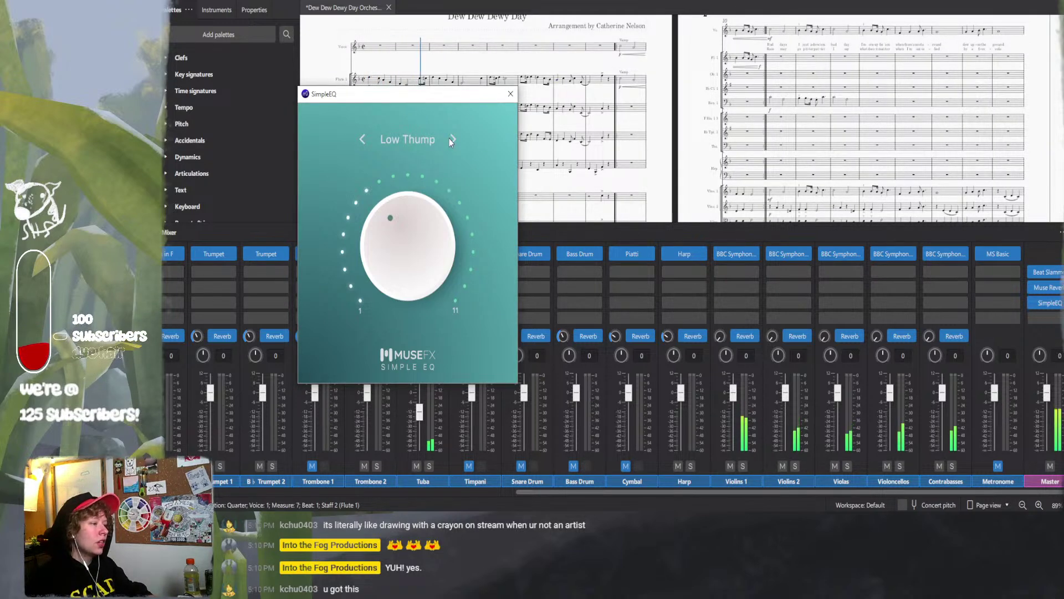
{"action": "left_click", "coordinate": [424, 139]}
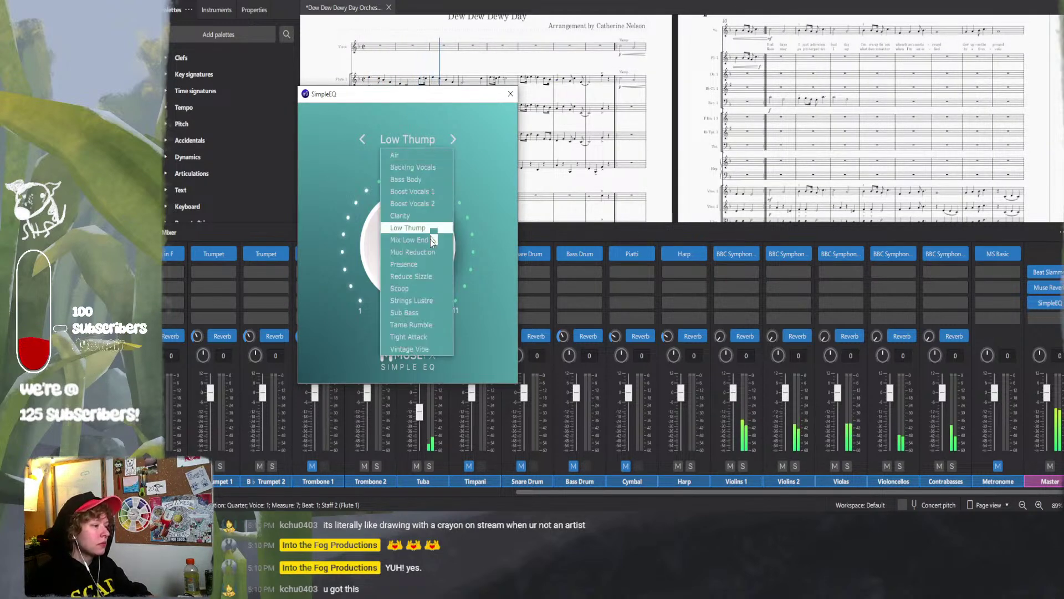
{"action": "left_click", "coordinate": [424, 300]}
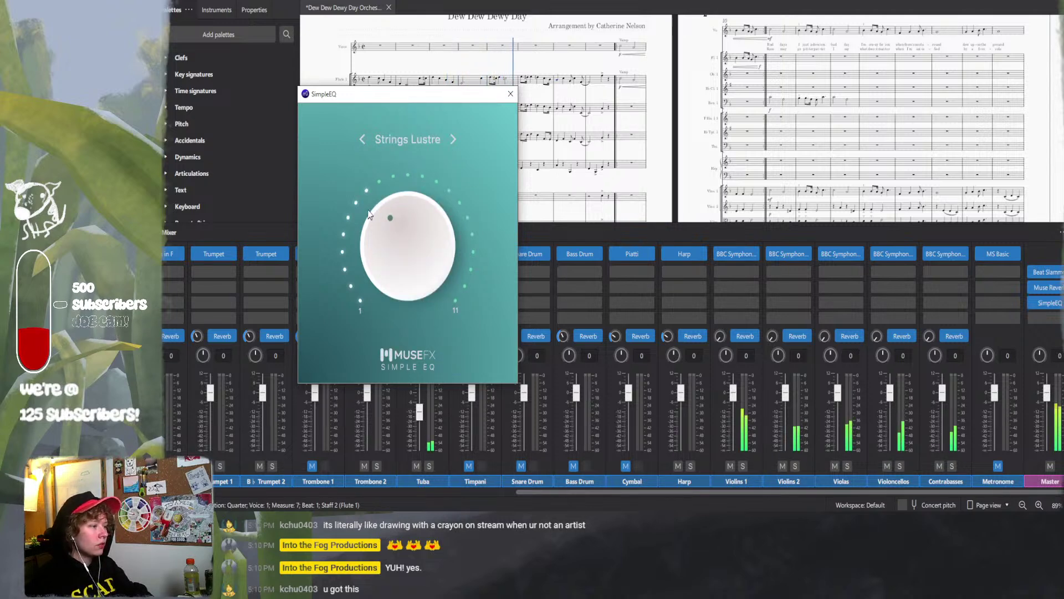
- Open the Master channel's Beat Slammer effect and lower the system volume to 14
{"action": "left_click", "coordinate": [1038, 272]}
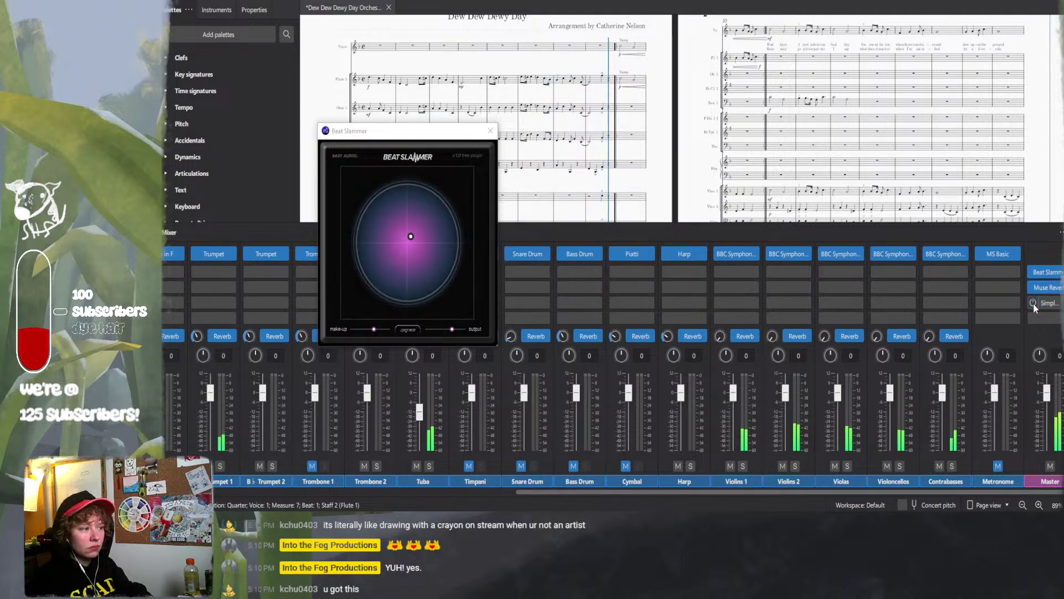
{"action": "left_click", "coordinate": [1033, 272]}
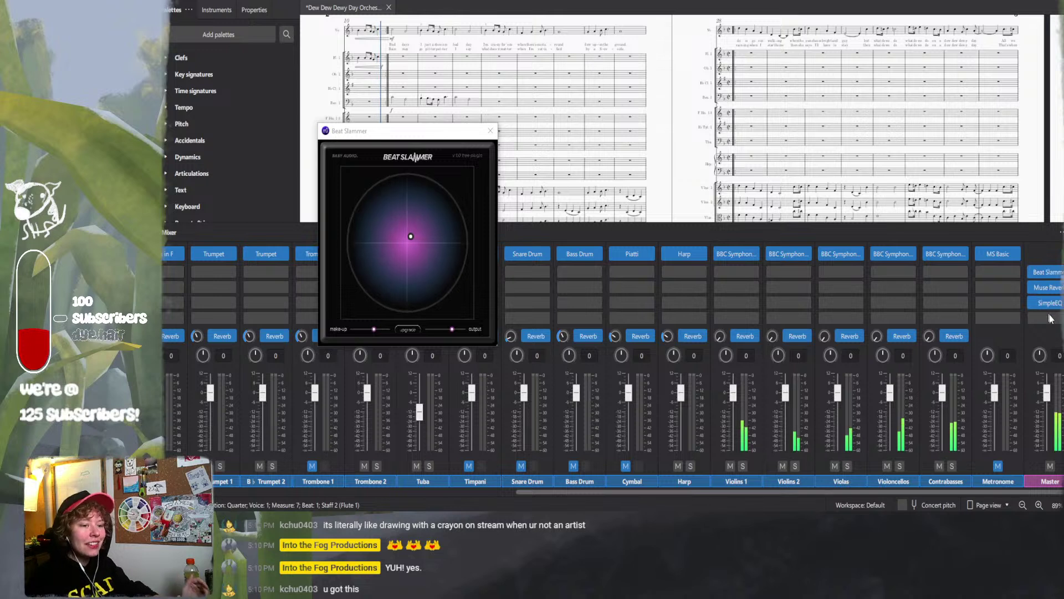
{"action": "key", "text": "XF86AudioLowerVolume"}
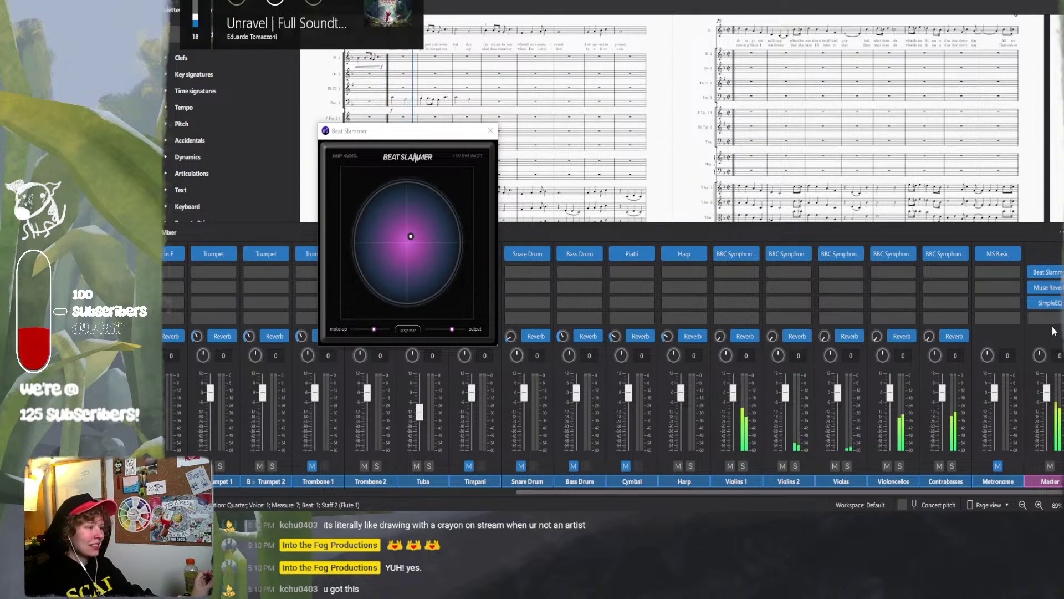
{"action": "key", "text": "XF86AudioLowerVolume"}
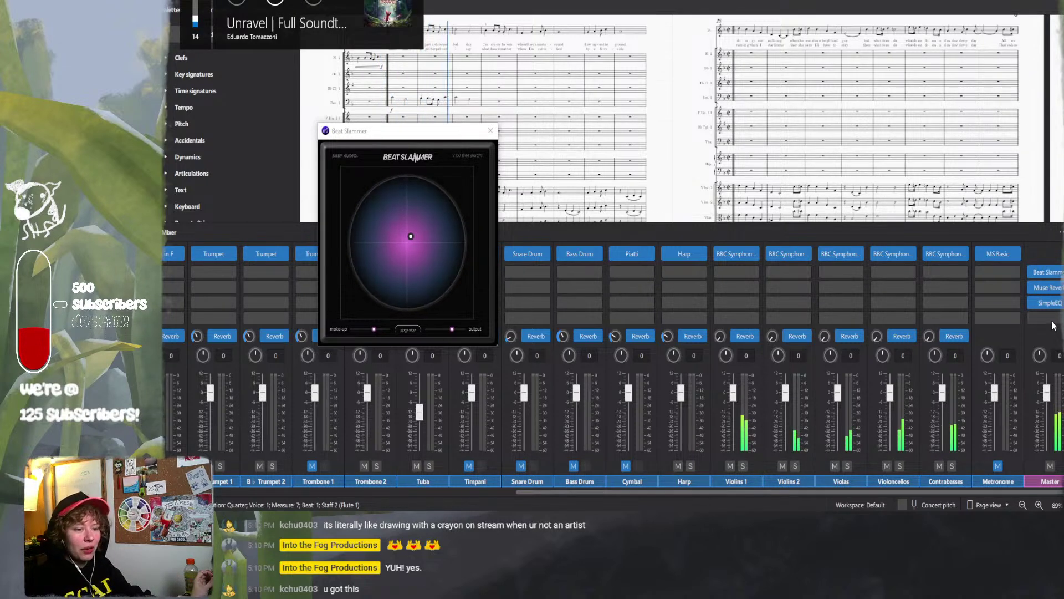
- Add BABY Audio's Pitch Drift as the fourth audio effect on the Master channel
{"action": "left_click", "coordinate": [1053, 319]}
{"action": "mouse_move", "coordinate": [1020, 357]}
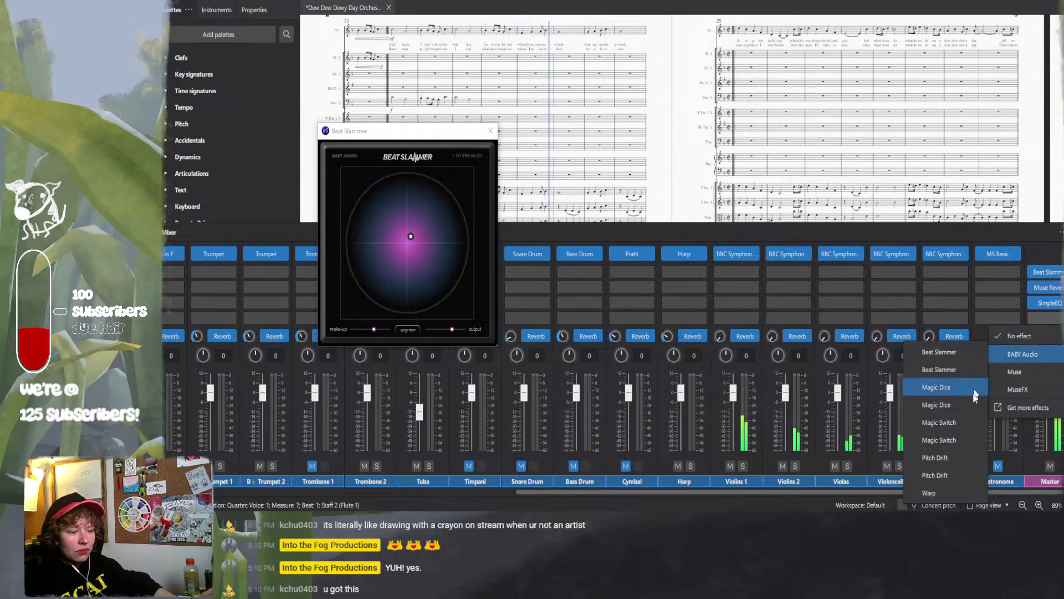
{"action": "left_click", "coordinate": [970, 463]}
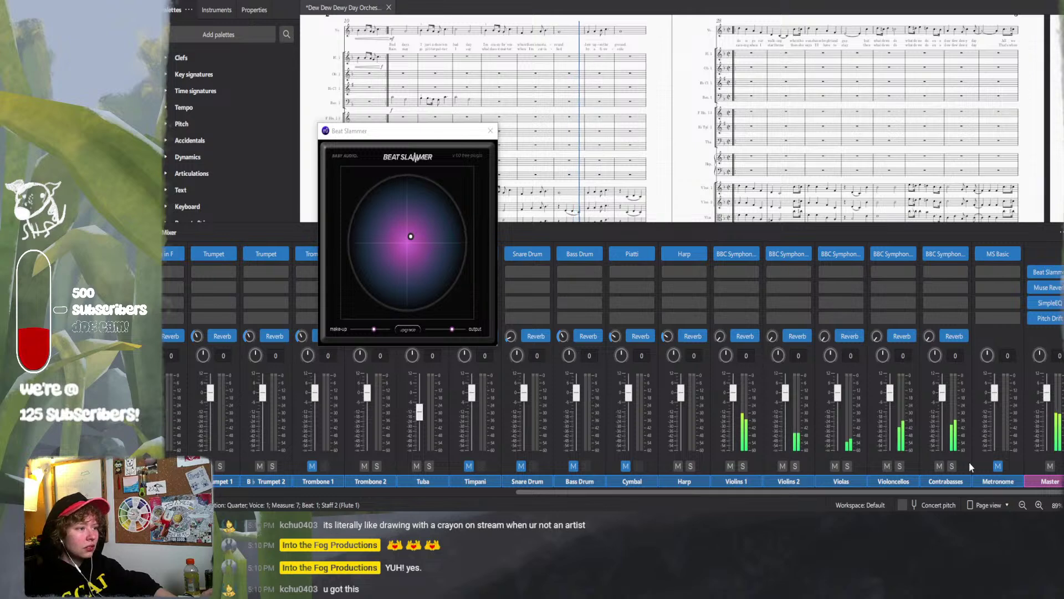
- Try different Pitch Drift amounts during playback and settle on a low amount
{"action": "mouse_move", "coordinate": [620, 318]}
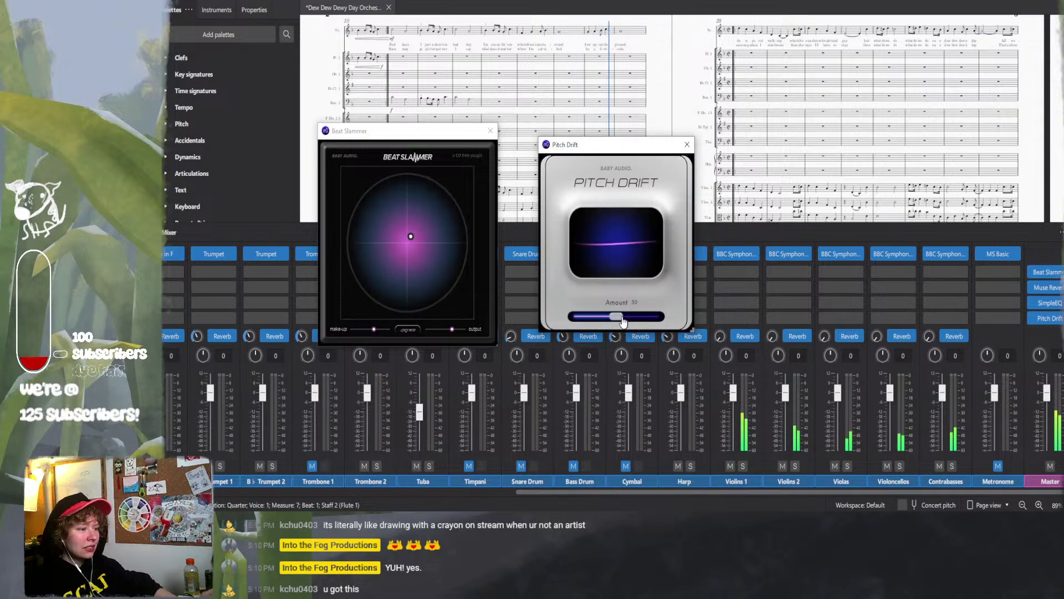
{"action": "left_click_drag", "start_coordinate": [622, 320], "coordinate": [655, 302]}
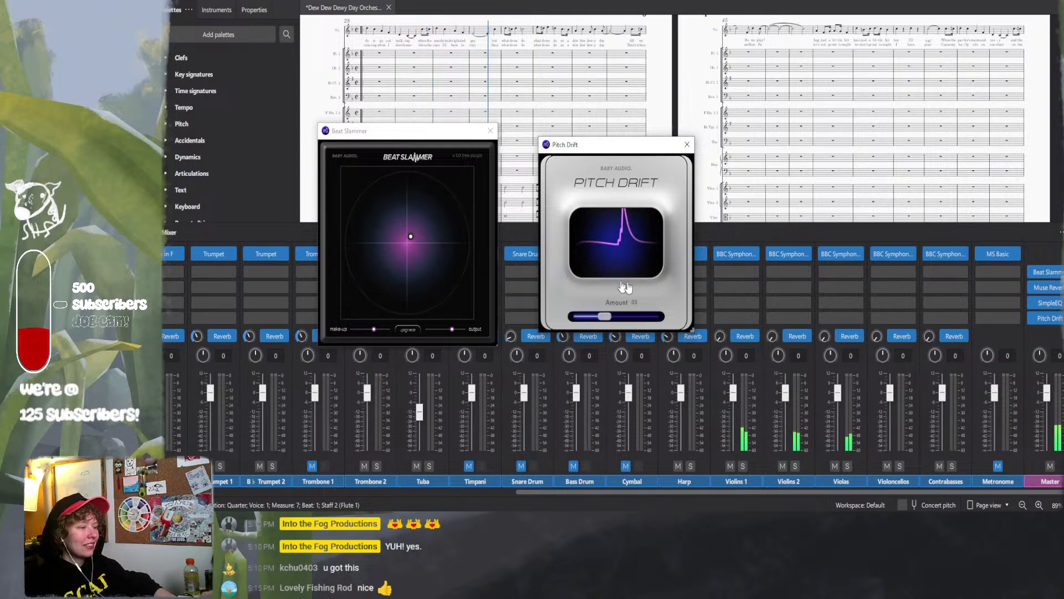
{"action": "left_click_drag", "start_coordinate": [576, 285], "coordinate": [590, 285]}
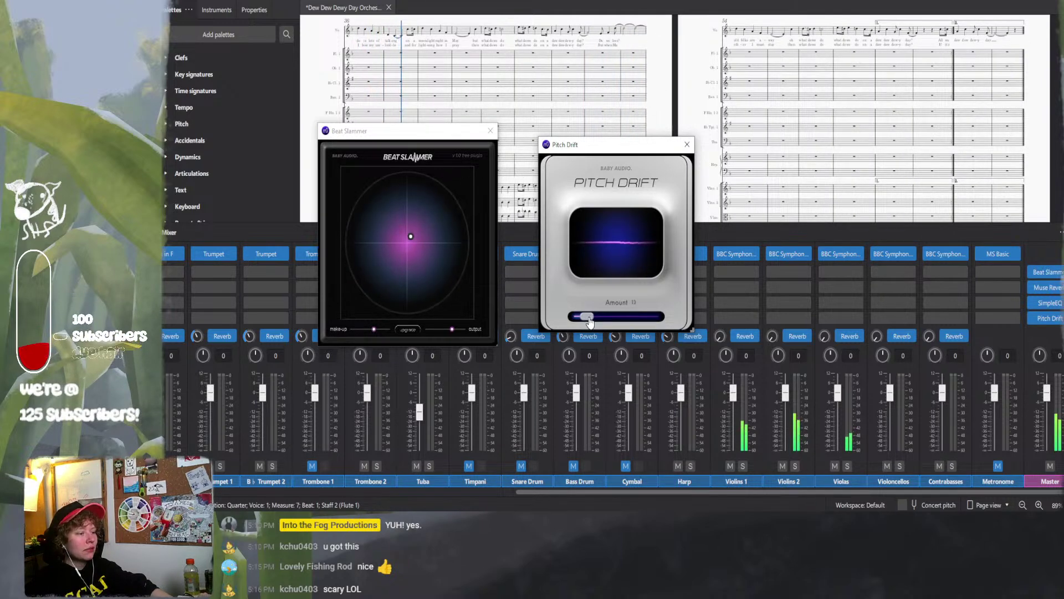
{"action": "mouse_move", "coordinate": [588, 320]}
{"action": "left_mouse_down"}
{"action": "mouse_move", "coordinate": [585, 330]}
{"action": "mouse_move", "coordinate": [637, 348]}
{"action": "mouse_move", "coordinate": [601, 349]}
{"action": "mouse_move", "coordinate": [632, 342]}
{"action": "mouse_move", "coordinate": [587, 335]}
{"action": "left_mouse_up"}
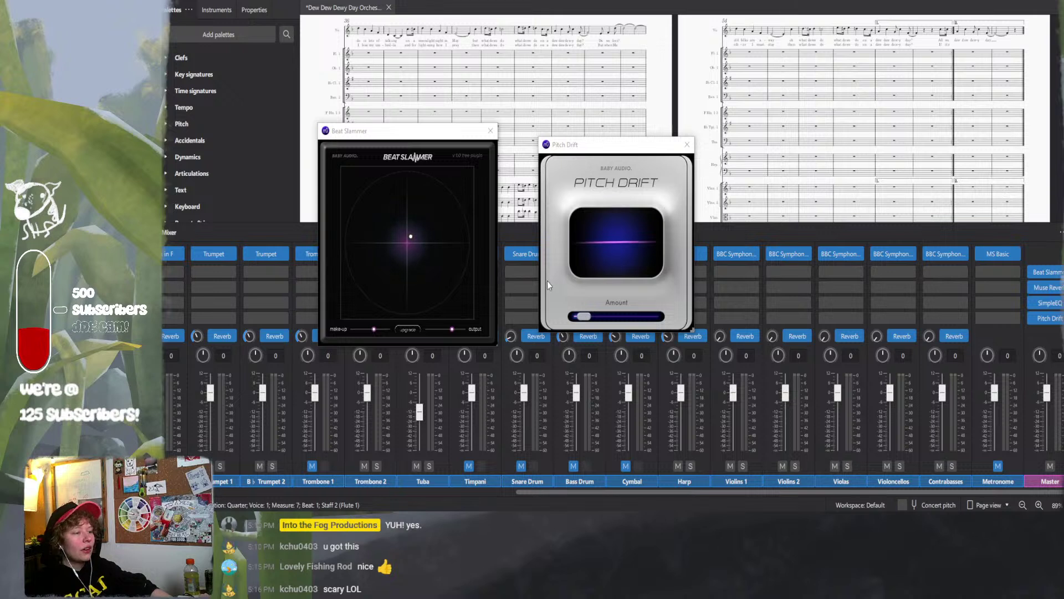
- Adjust the Pitch Drift speed and play the score from the beginning to hear the effect
{"action": "mouse_move", "coordinate": [608, 269]}
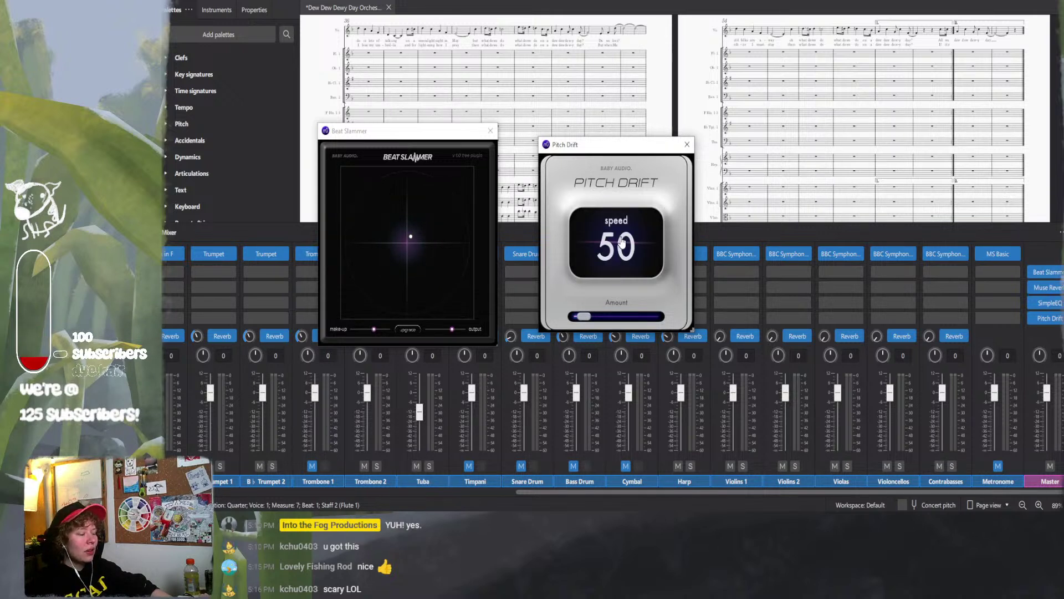
{"action": "left_click_drag", "start_coordinate": [621, 242], "coordinate": [564, 268]}
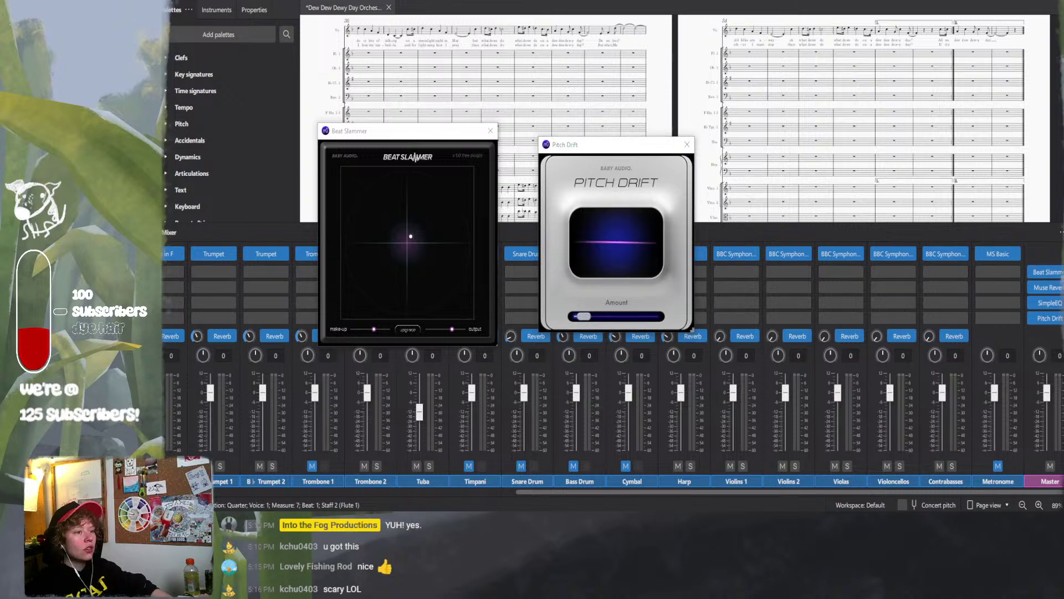
{"action": "key", "text": "space"}
{"action": "mouse_move", "coordinate": [628, 235]}
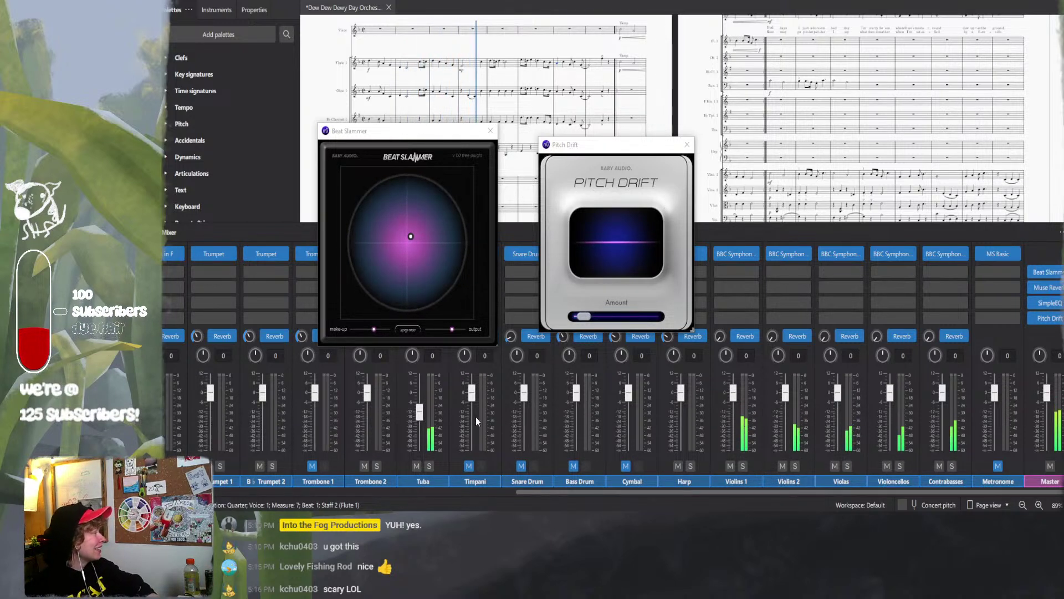
- Raise the Pitch Drift amount and try different speeds, including 72, while the score plays
{"action": "left_click_drag", "start_coordinate": [610, 258], "coordinate": [693, 237]}
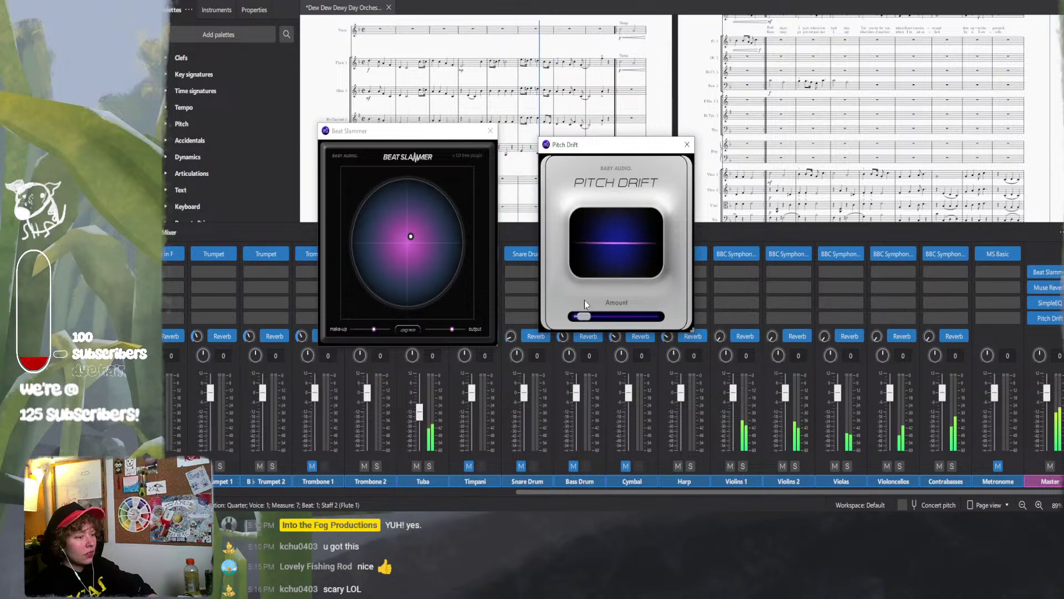
{"action": "mouse_move", "coordinate": [588, 320]}
{"action": "left_click_drag", "start_coordinate": [588, 321], "coordinate": [639, 318]}
{"action": "left_click_drag", "start_coordinate": [615, 246], "coordinate": [1016, 226]}
{"action": "left_click_drag", "start_coordinate": [580, 251], "coordinate": [958, 225]}
{"action": "left_click_drag", "start_coordinate": [615, 246], "coordinate": [998, 230]}
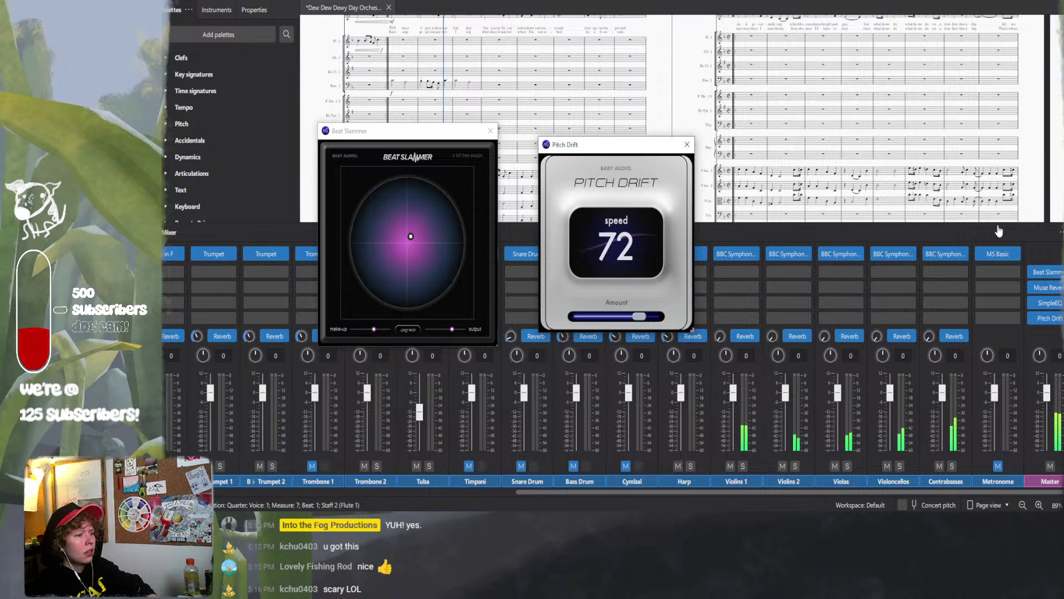
{"action": "left_click_drag", "start_coordinate": [998, 230], "coordinate": [530, 278]}
- Bring the Pitch Drift amount back down to a low setting and stop playback
{"action": "mouse_move", "coordinate": [640, 321]}
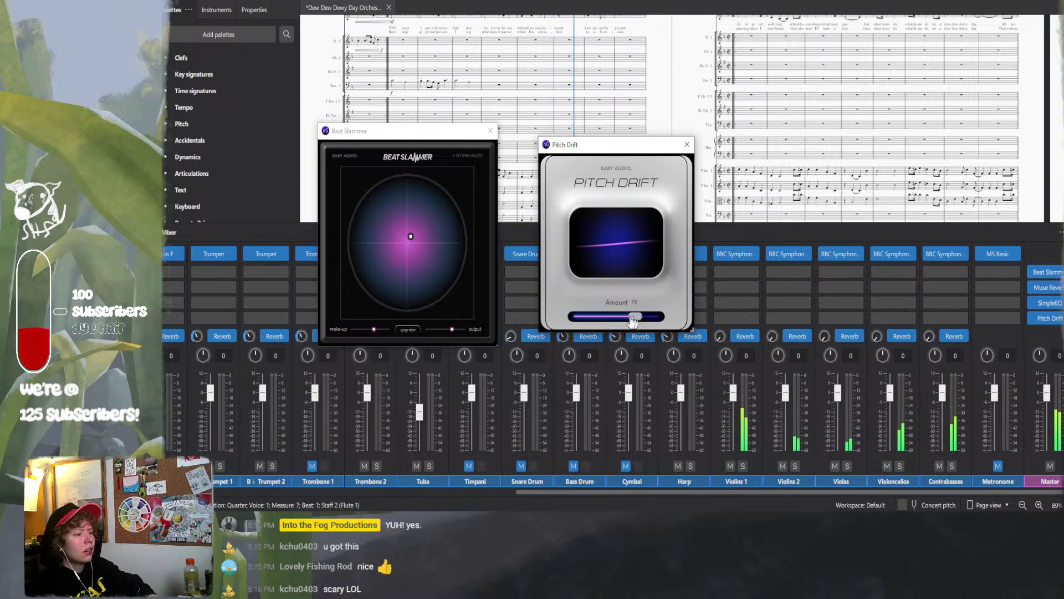
{"action": "left_click_drag", "start_coordinate": [633, 321], "coordinate": [585, 328]}
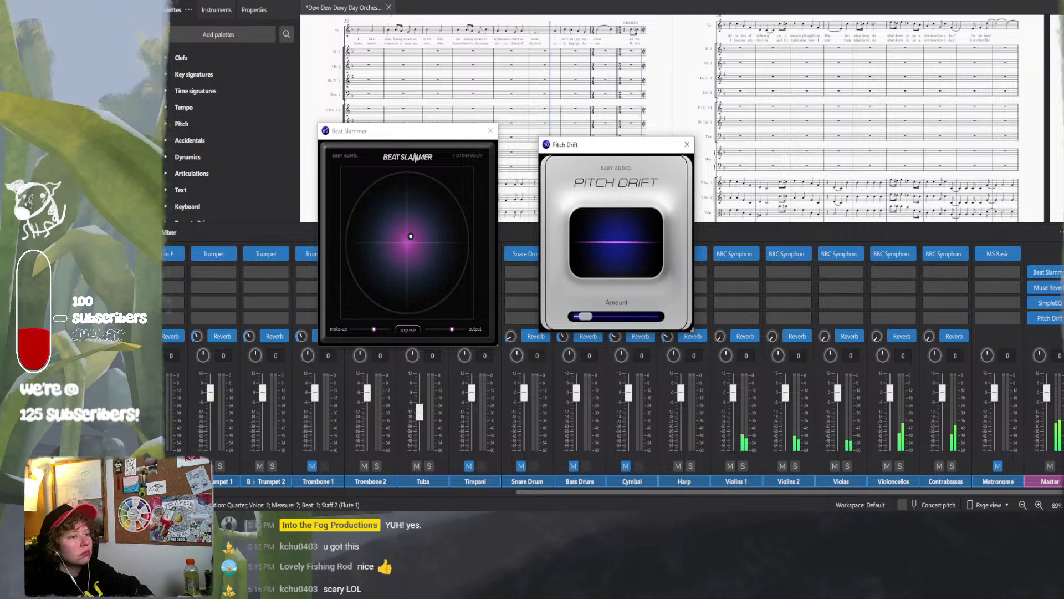
{"action": "key", "text": "space"}
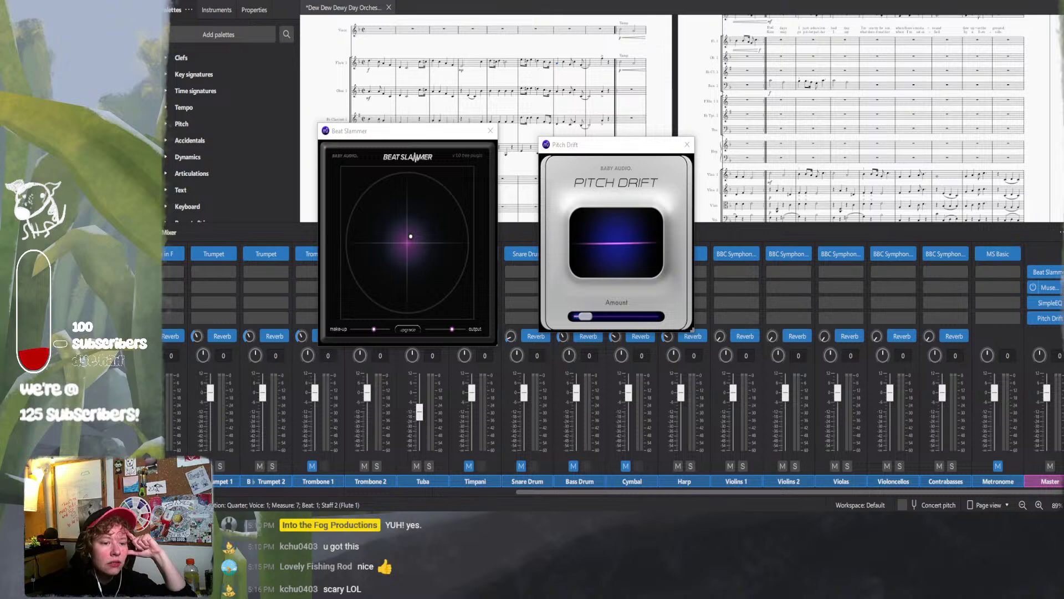
- Replace Muse Reverb with BABY Audio's Warp in the Master channel's second effect slot
{"action": "left_click", "coordinate": [1048, 287]}
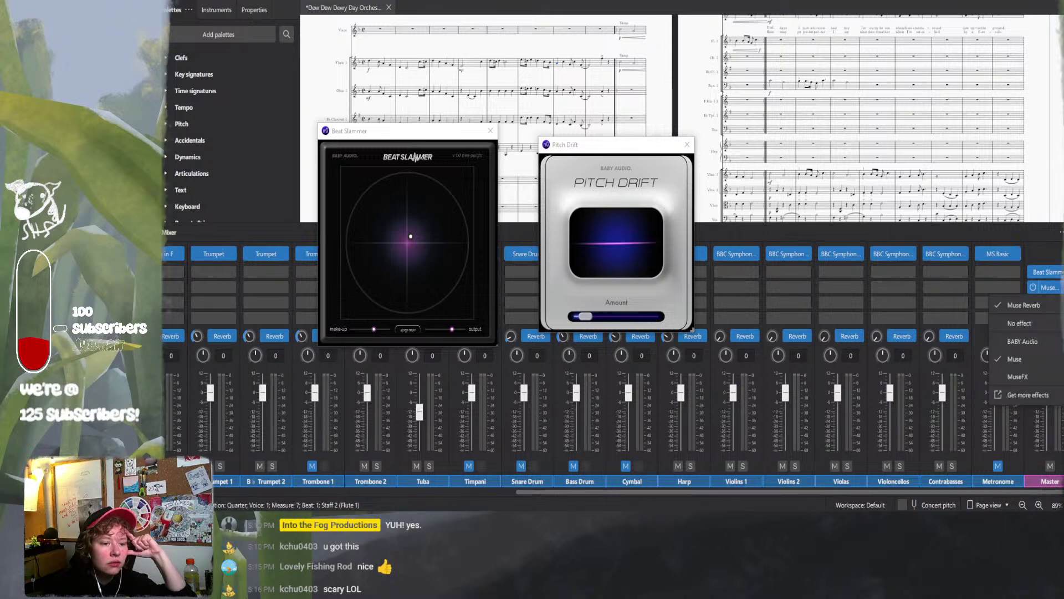
{"action": "mouse_move", "coordinate": [984, 381]}
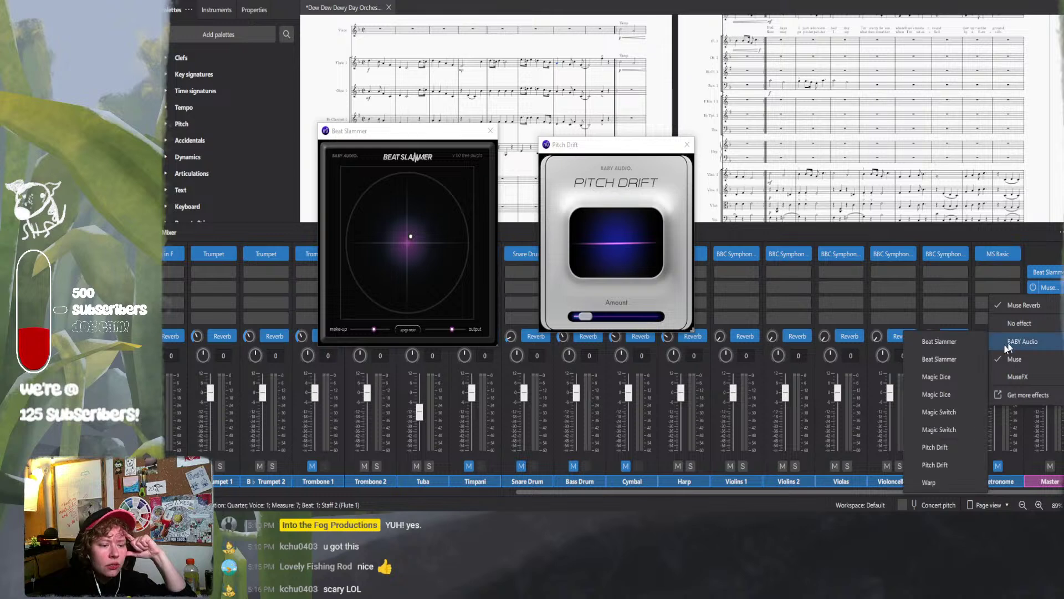
{"action": "mouse_move", "coordinate": [1017, 337]}
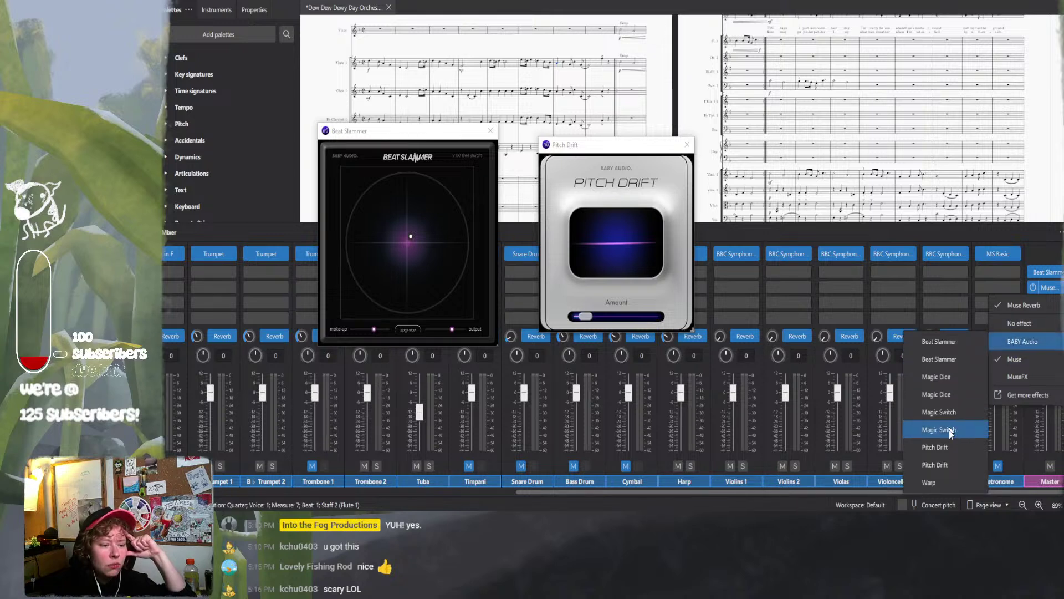
{"action": "left_click", "coordinate": [944, 482]}
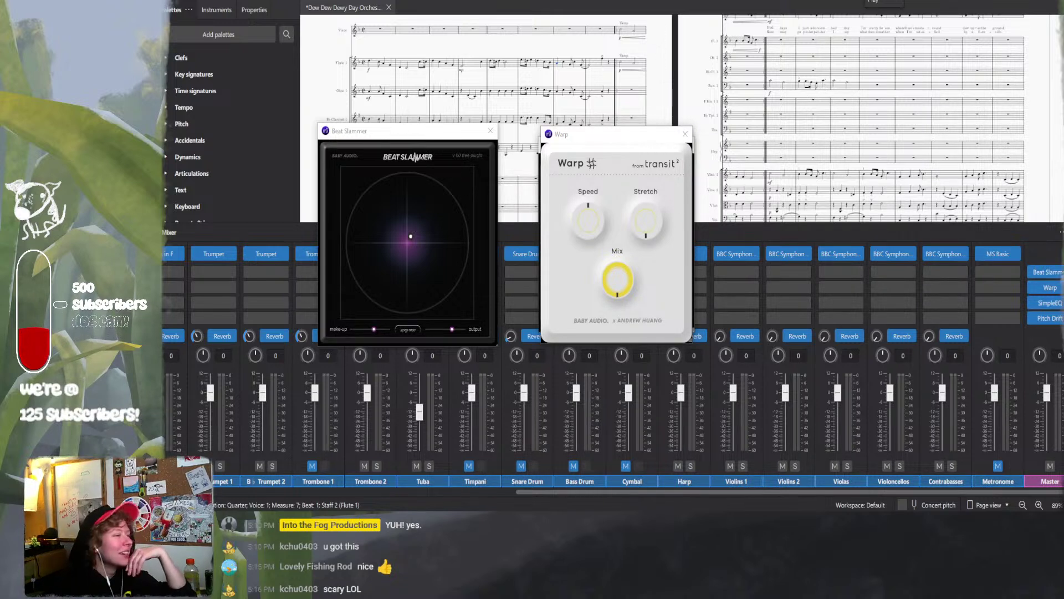
- Play the score while trying different Warp speeds and raise Stretch to roughly the middle of its range
{"action": "key", "text": "space"}
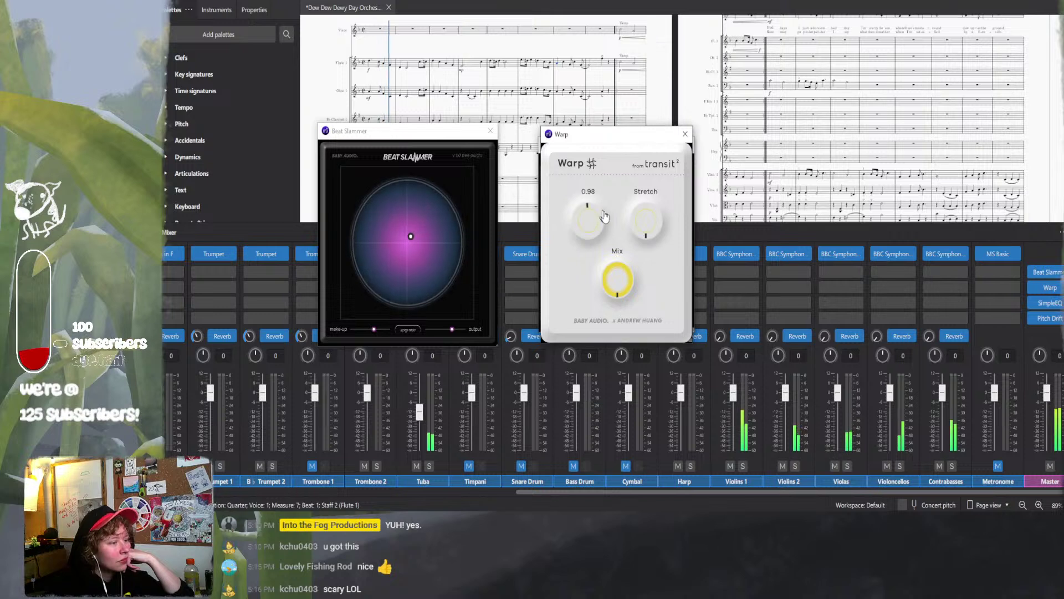
{"action": "left_click_drag", "start_coordinate": [589, 219], "coordinate": [663, 244]}
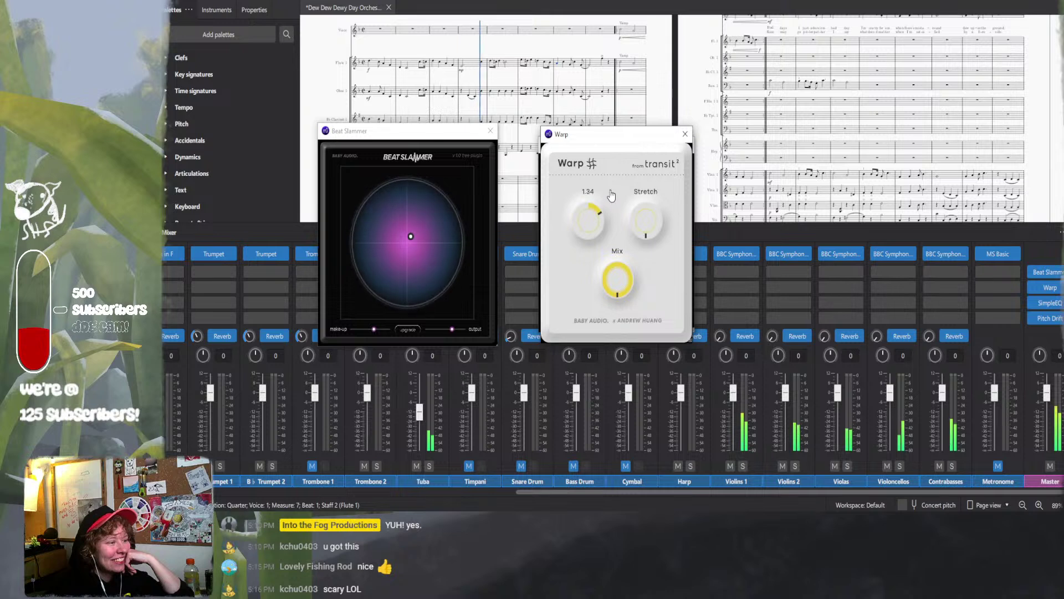
{"action": "left_click_drag", "start_coordinate": [612, 195], "coordinate": [652, 204]}
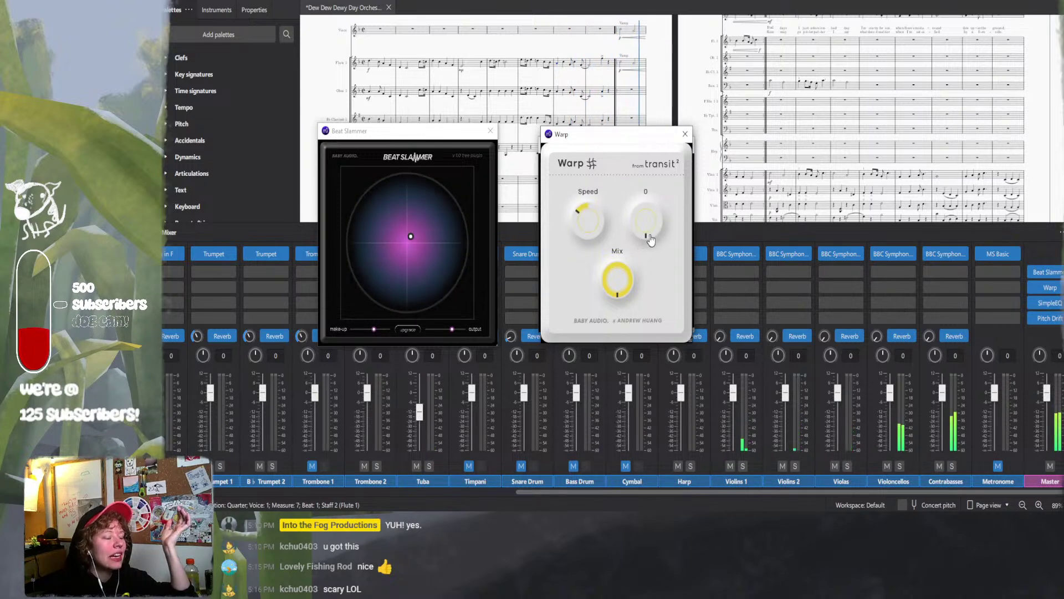
{"action": "left_click_drag", "start_coordinate": [645, 220], "coordinate": [565, 119]}
- Try Warp speeds up to 2.00 during playback and bring the speed back close to 1
{"action": "left_click", "coordinate": [578, 211]}
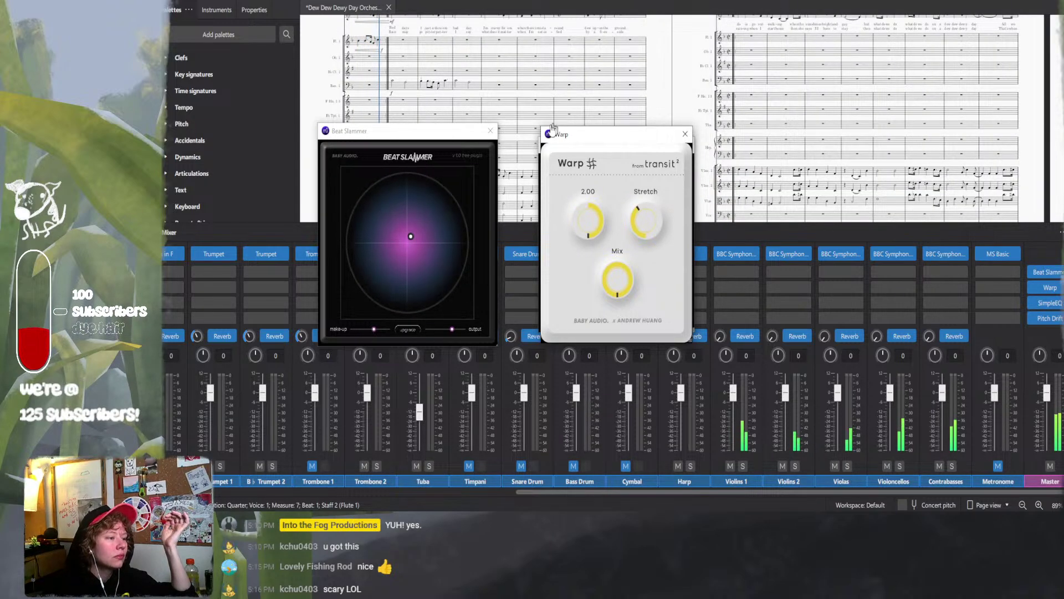
{"action": "left_click_drag", "start_coordinate": [524, 186], "coordinate": [565, 181]}
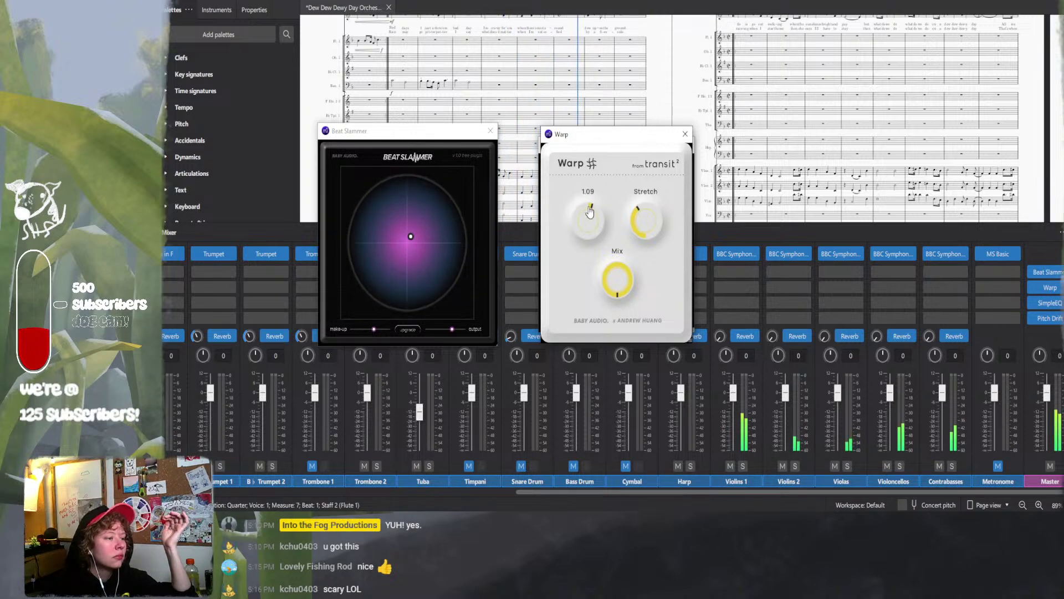
{"action": "mouse_move", "coordinate": [590, 212]}
{"action": "left_mouse_down"}
{"action": "mouse_move", "coordinate": [578, 244]}
{"action": "mouse_move", "coordinate": [589, 217]}
{"action": "left_mouse_up"}
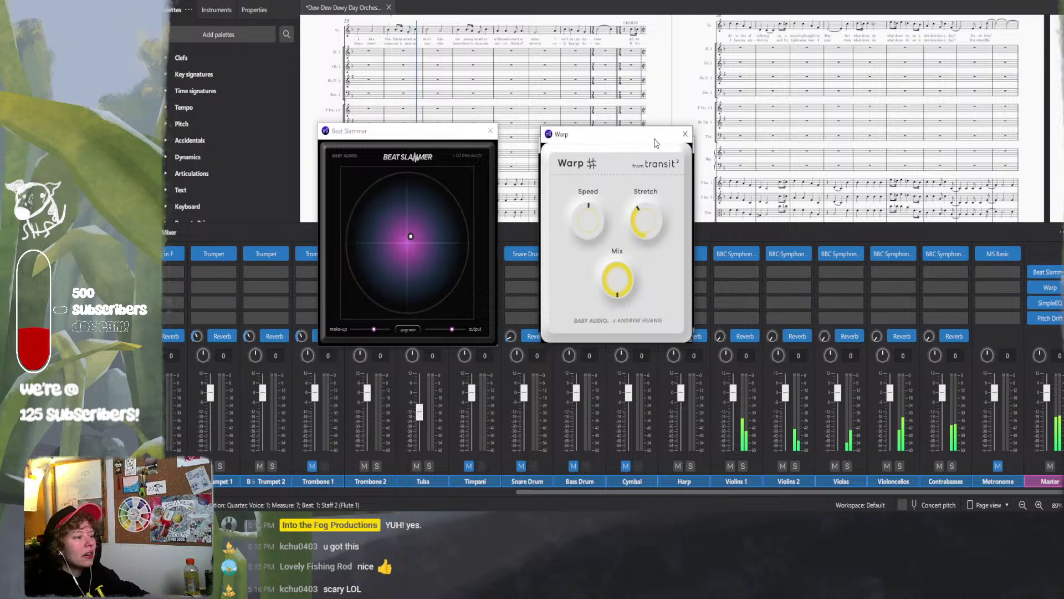
- Turn off the Warp effect on the Master channel and close the Warp, Pitch Drift and Beat Slammer windows
{"action": "left_click", "coordinate": [684, 136]}
{"action": "left_click", "coordinate": [665, 161]}
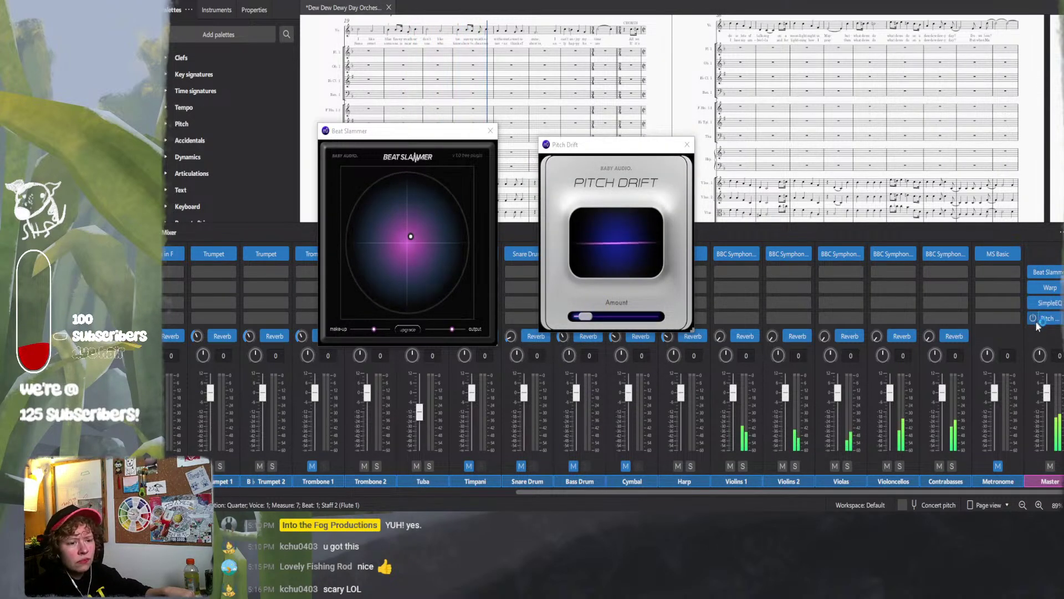
{"action": "left_click", "coordinate": [1032, 287]}
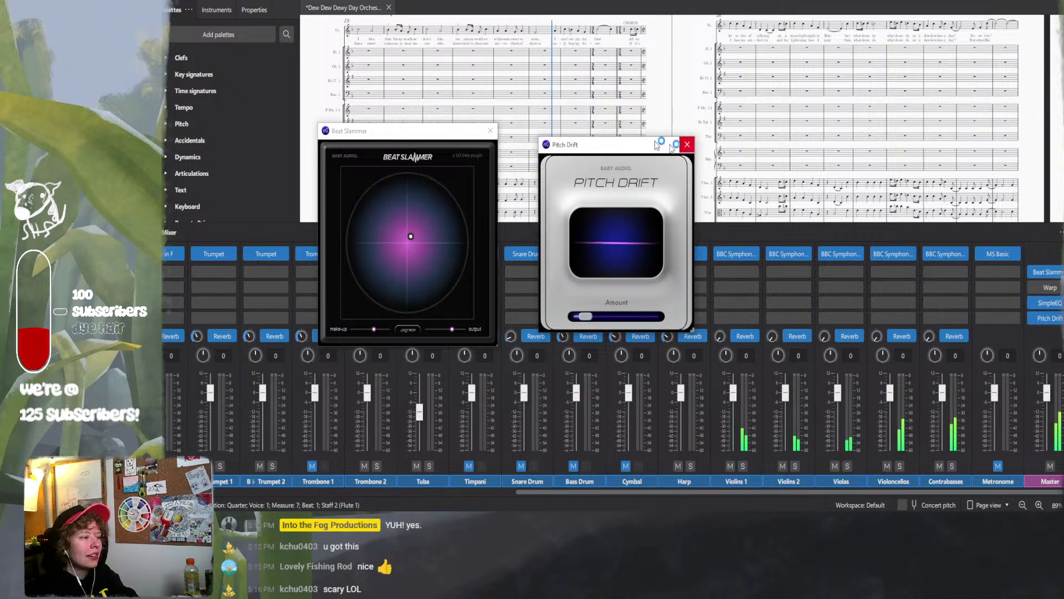
{"action": "left_click", "coordinate": [687, 144]}
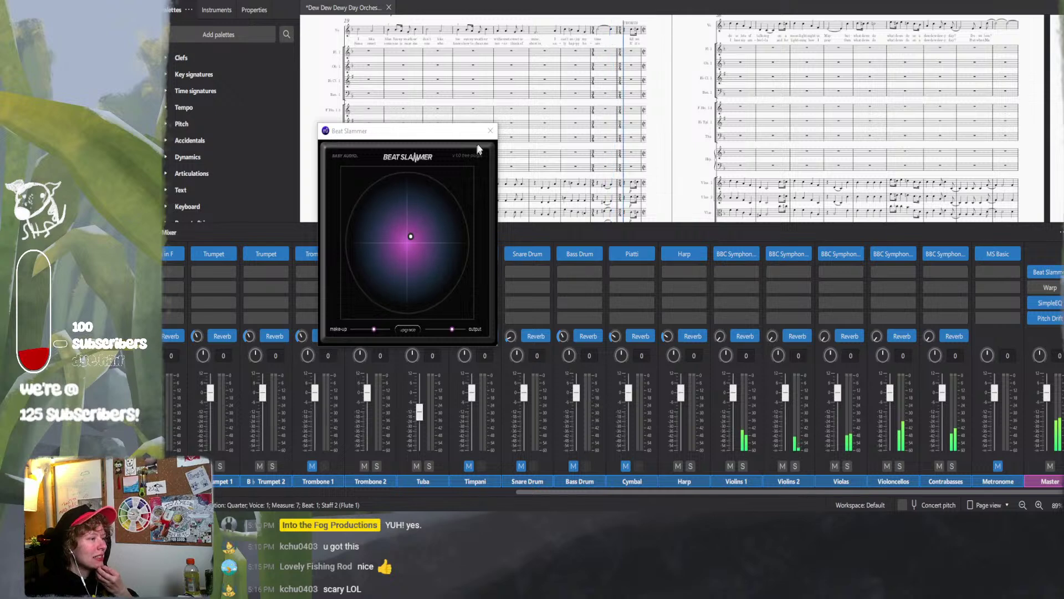
{"action": "left_click", "coordinate": [490, 130]}
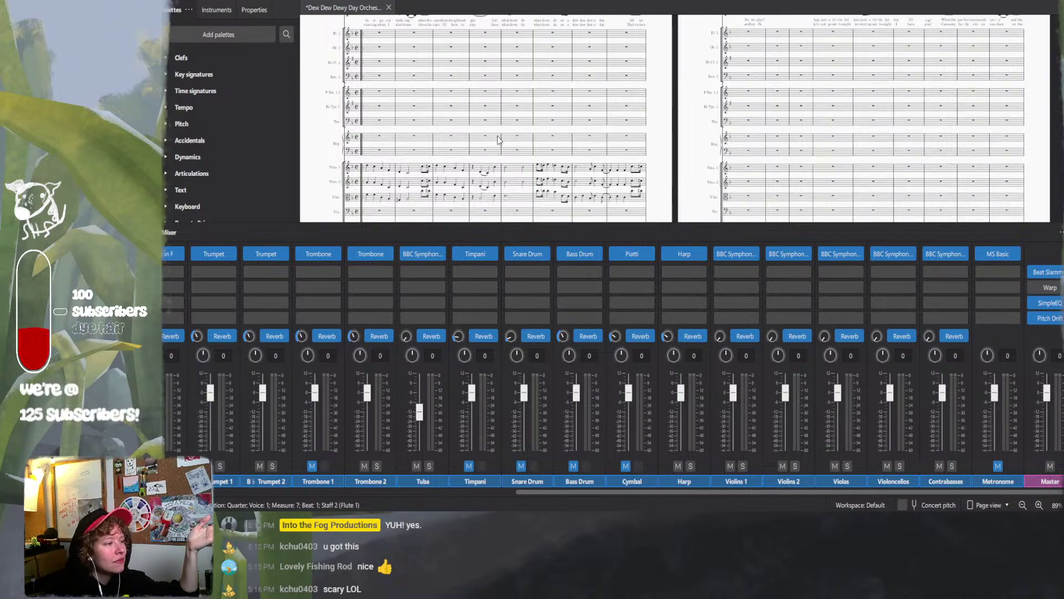
- Look through the first pages of the score, examining the vocal, woodwind and string parts
{"action": "left_click_drag", "start_coordinate": [522, 170], "coordinate": [989, 114]}
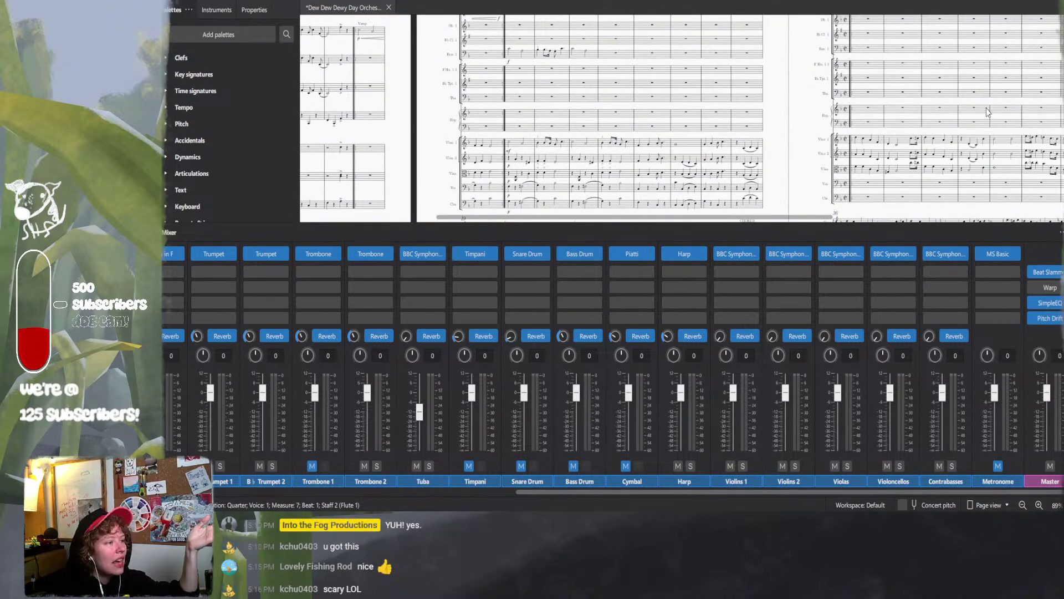
{"action": "left_click_drag", "start_coordinate": [463, 114], "coordinate": [696, 233]}
{"action": "scroll", "coordinate": [657, 160], "scroll_direction": "down", "scroll_amount": 1}
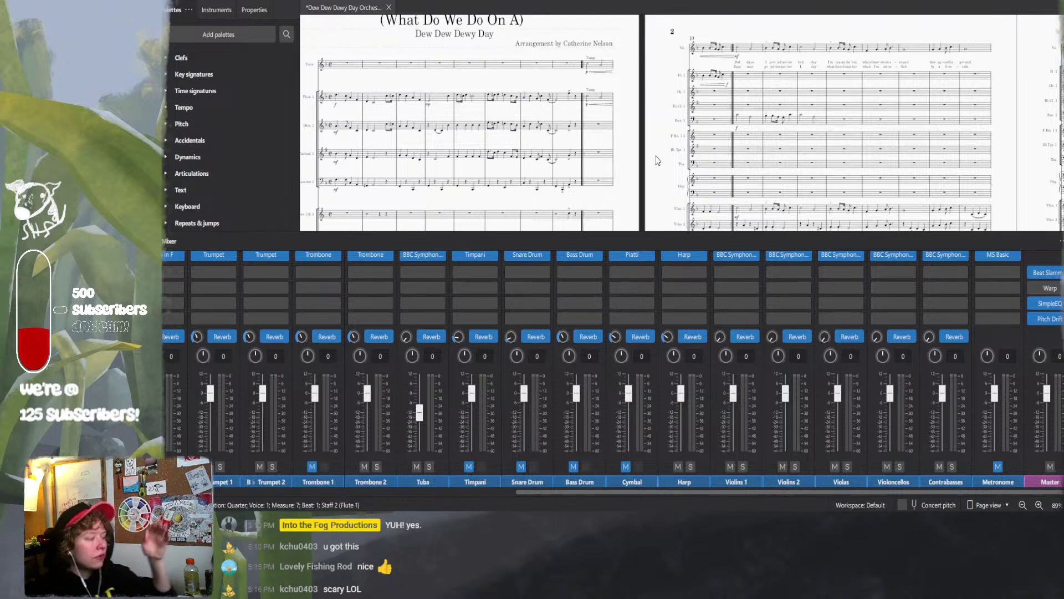
{"action": "scroll", "coordinate": [657, 160], "scroll_direction": "down", "scroll_amount": 3}
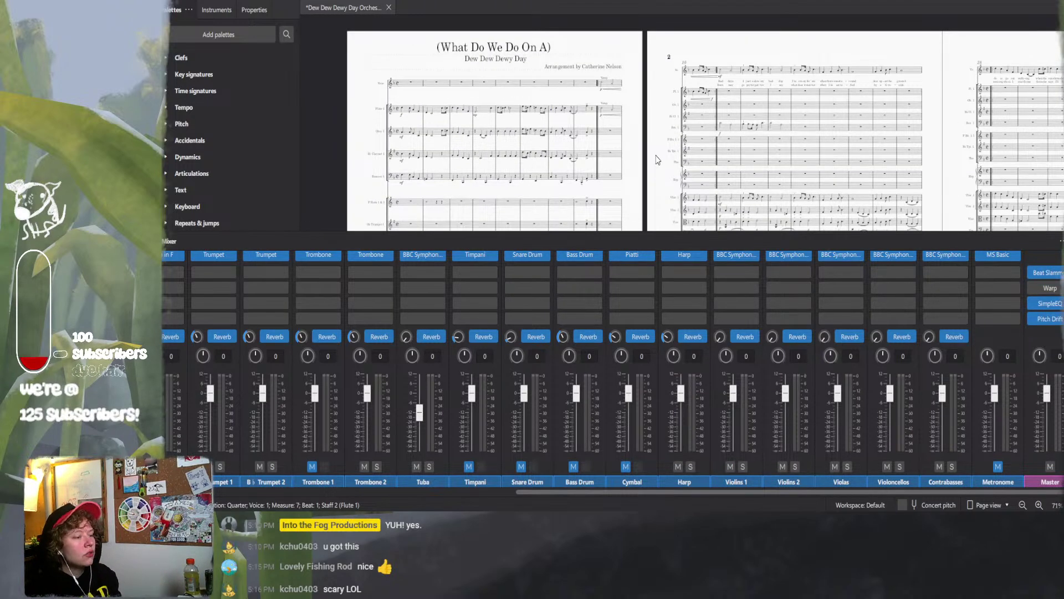
{"action": "scroll", "coordinate": [657, 160], "scroll_direction": "down", "scroll_amount": 3}
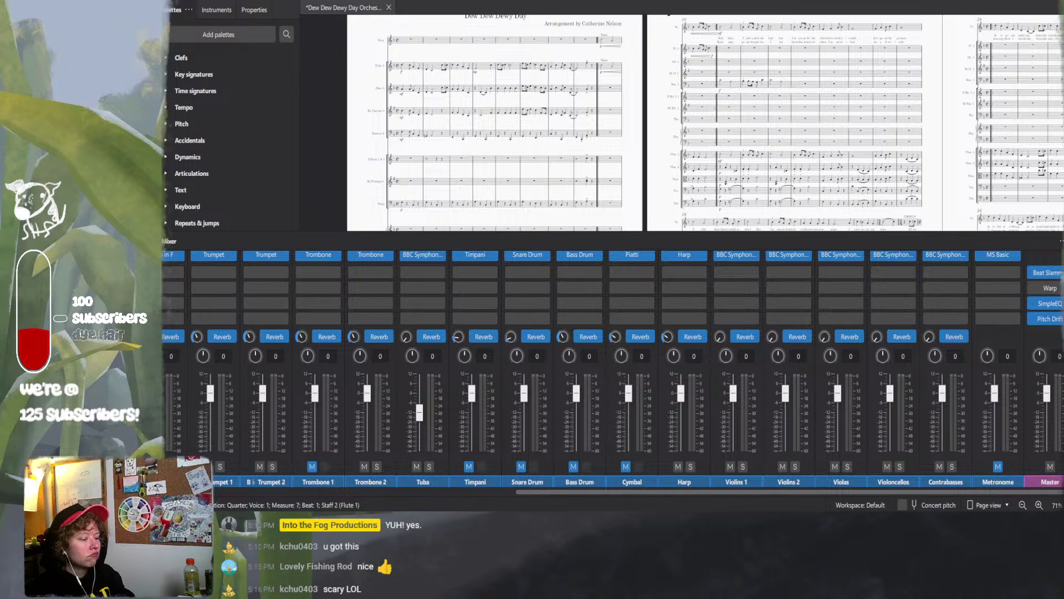
{"action": "scroll", "coordinate": [527, 88], "scroll_direction": "down", "scroll_amount": 2}
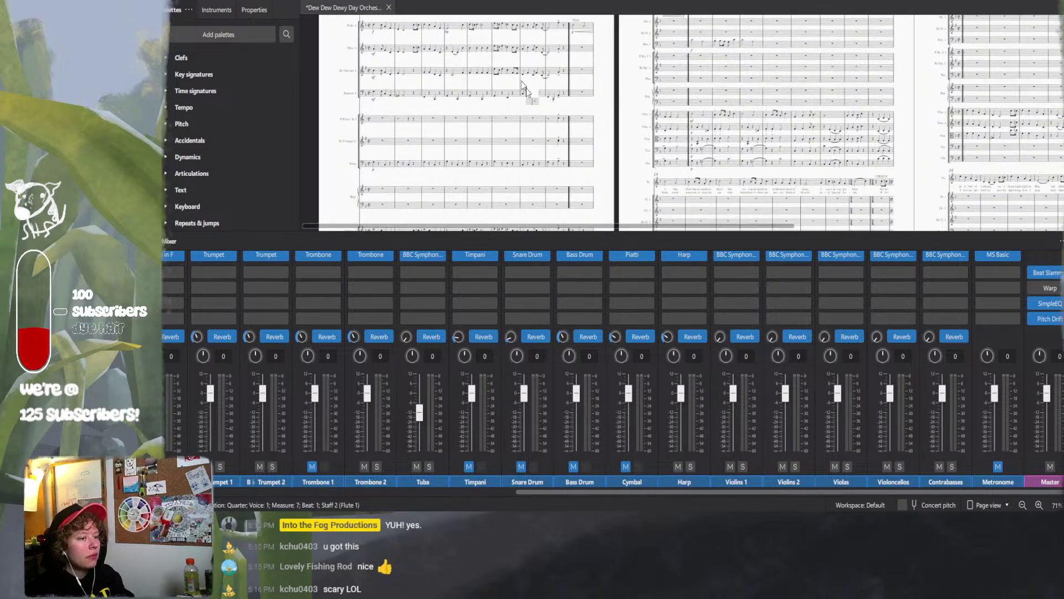
{"action": "scroll", "coordinate": [526, 88], "scroll_direction": "down", "scroll_amount": 5}
{"action": "left_click_drag", "start_coordinate": [728, 169], "coordinate": [714, 124]}
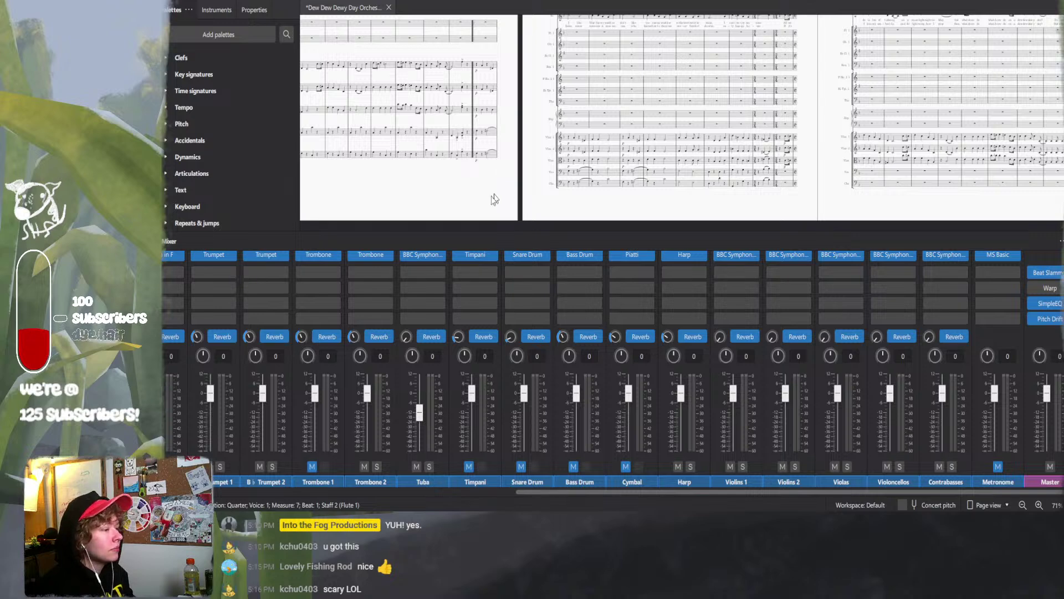
{"action": "left_click_drag", "start_coordinate": [465, 194], "coordinate": [507, 412]}
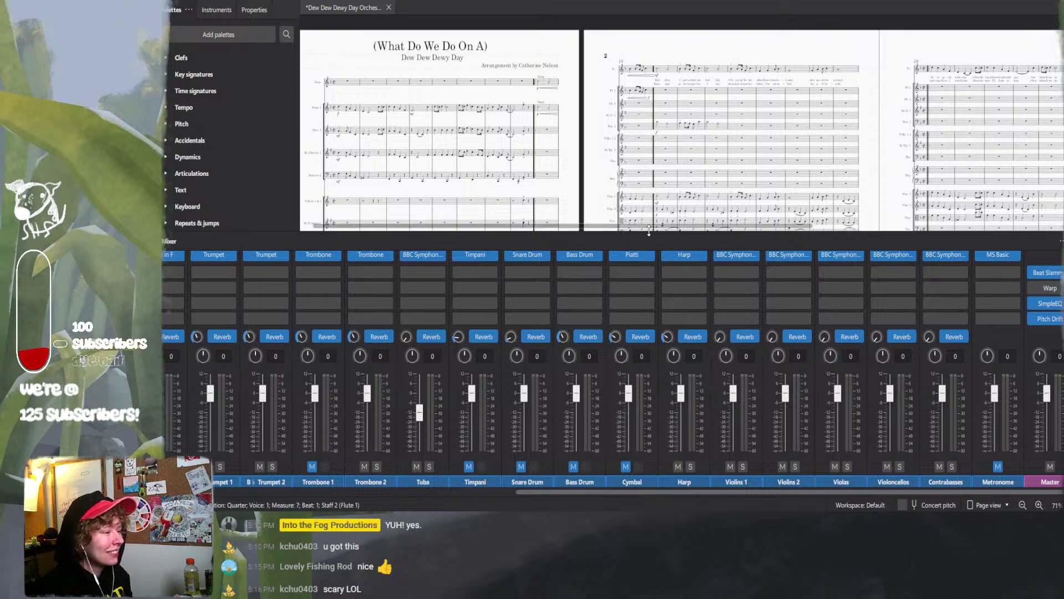
{"action": "mouse_move", "coordinate": [649, 231]}
{"action": "left_mouse_down"}
{"action": "mouse_move", "coordinate": [651, 267]}
{"action": "mouse_move", "coordinate": [657, 222]}
{"action": "left_mouse_up"}
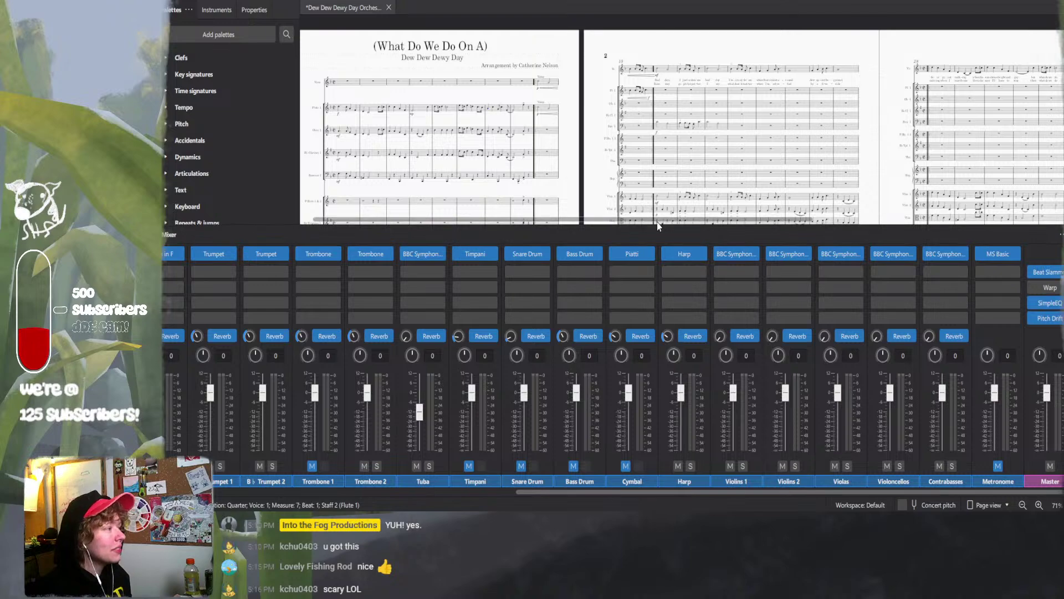
{"action": "scroll", "coordinate": [628, 136], "scroll_direction": "down", "scroll_amount": 5}
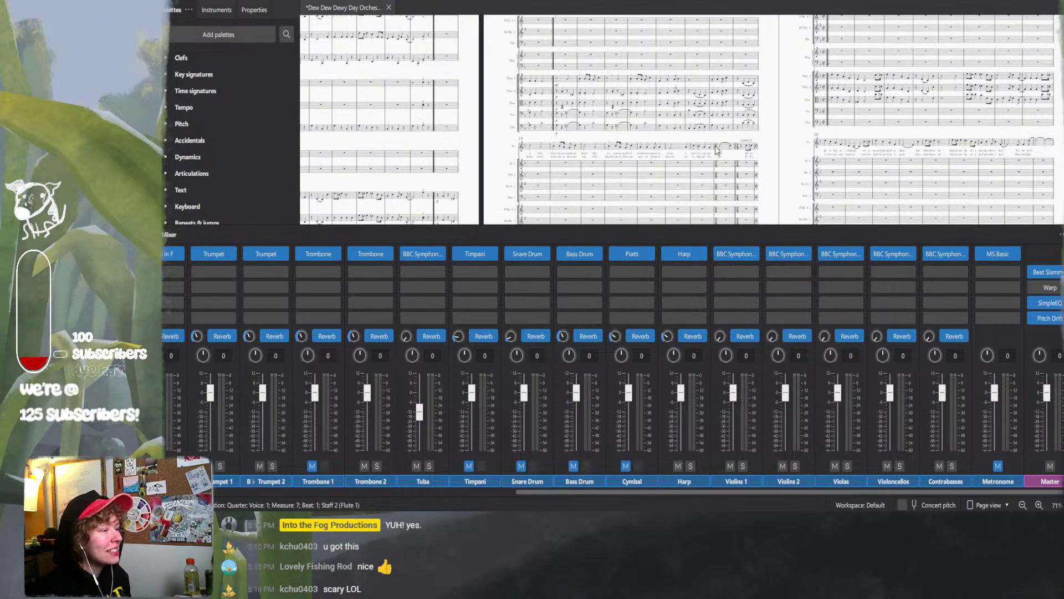
{"action": "scroll", "coordinate": [610, 78], "scroll_direction": "down", "scroll_amount": 8}
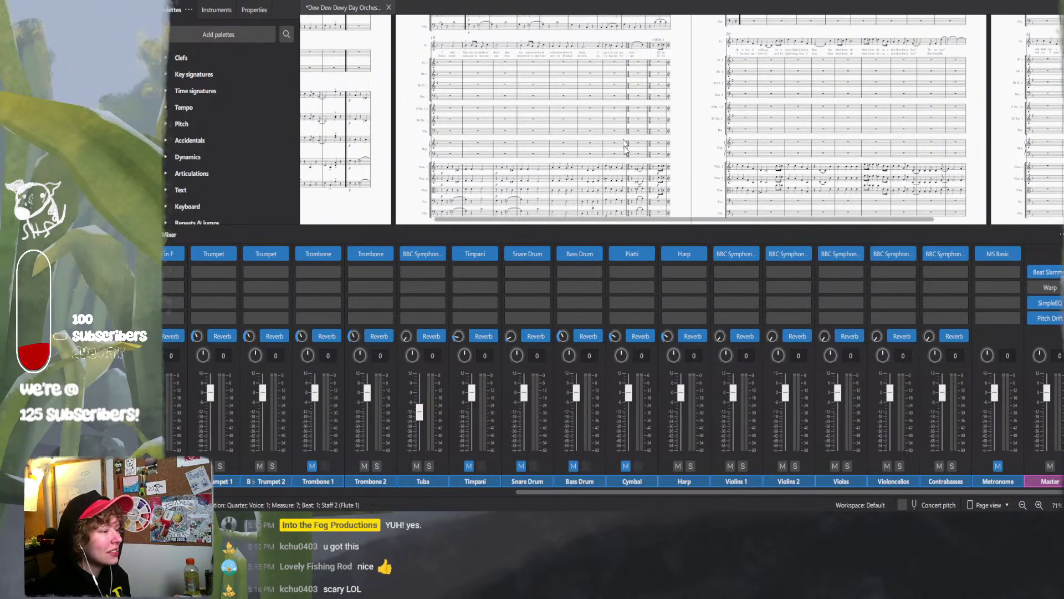
{"action": "scroll", "coordinate": [837, 179], "scroll_direction": "up", "scroll_amount": 5}
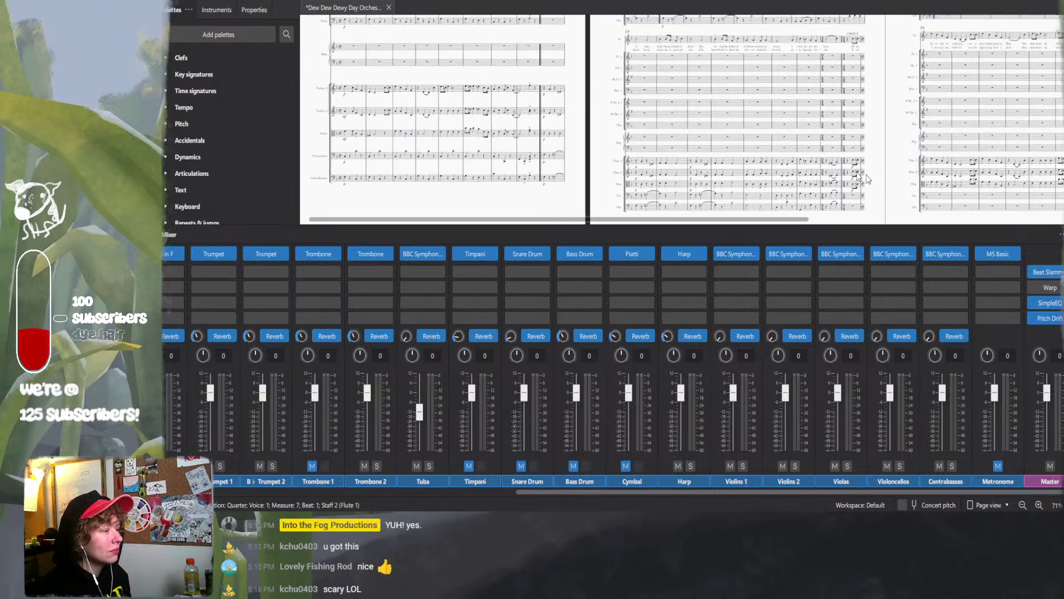
{"action": "scroll", "coordinate": [686, 171], "scroll_direction": "down", "scroll_amount": 2}
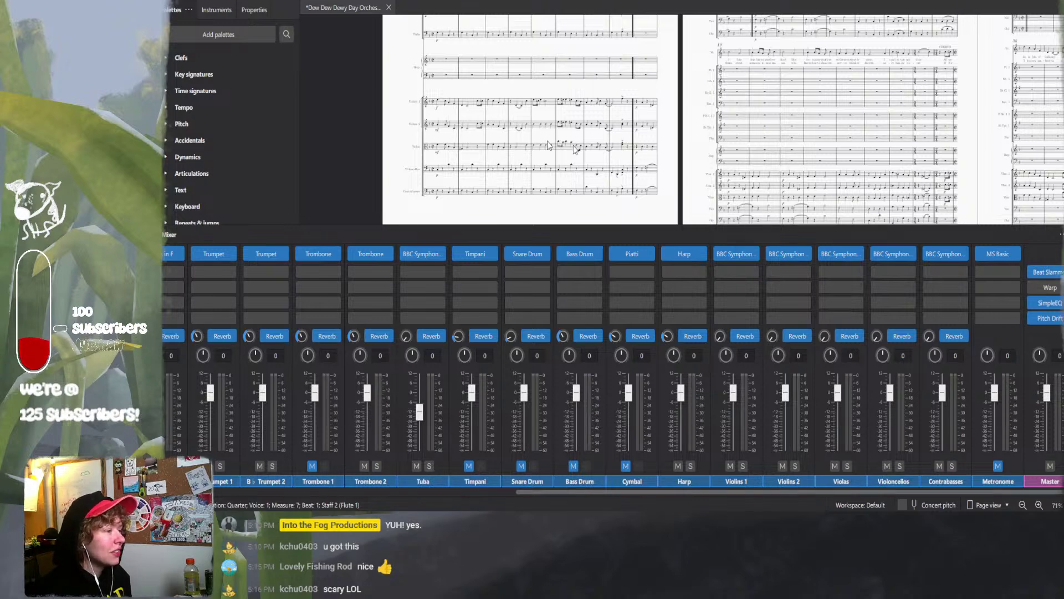
{"action": "scroll", "coordinate": [665, 164], "scroll_direction": "up", "scroll_amount": 5}
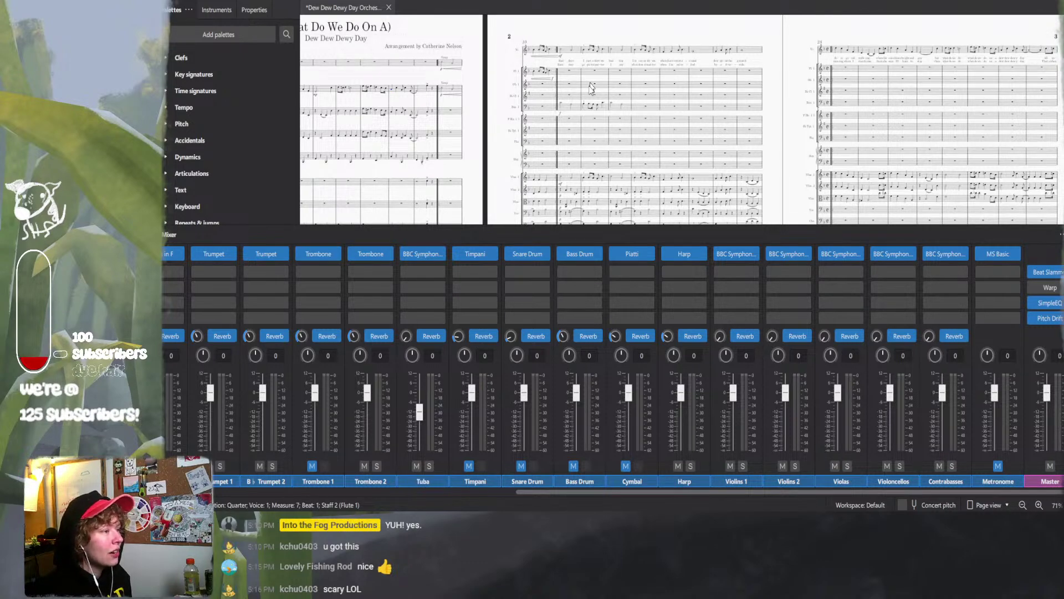
{"action": "left_click_drag", "start_coordinate": [506, 190], "coordinate": [537, 61]}
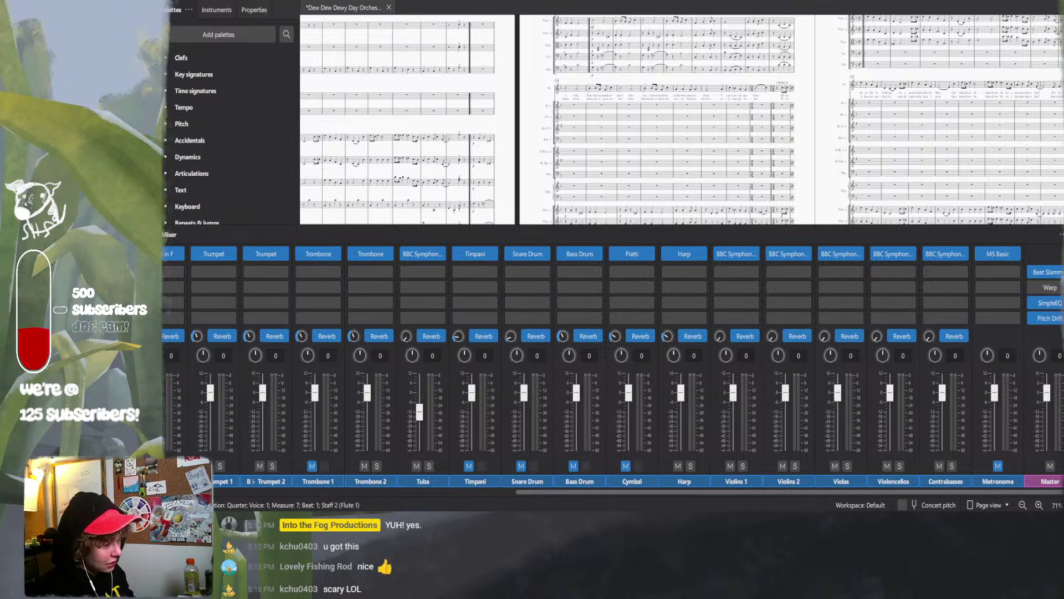
{"action": "mouse_move", "coordinate": [659, 523]}
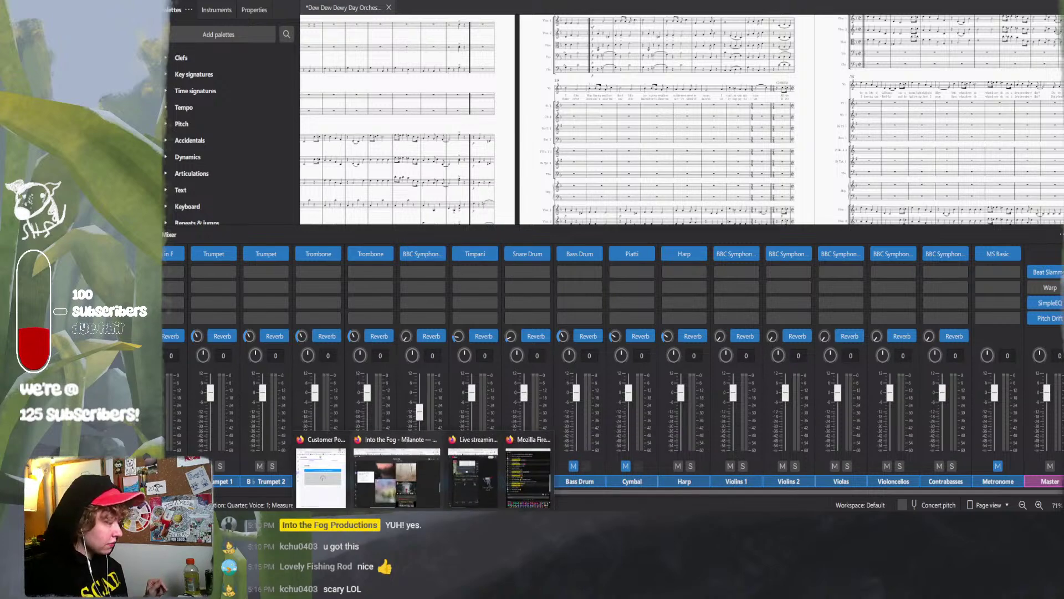
{"action": "mouse_move", "coordinate": [458, 497]}
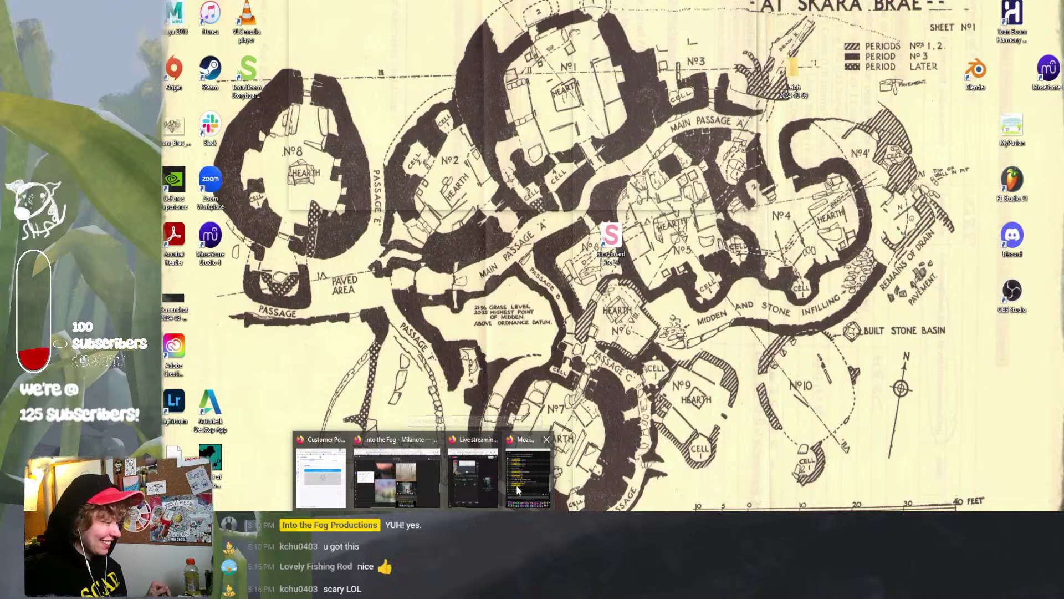
{"action": "left_click", "coordinate": [530, 483]}
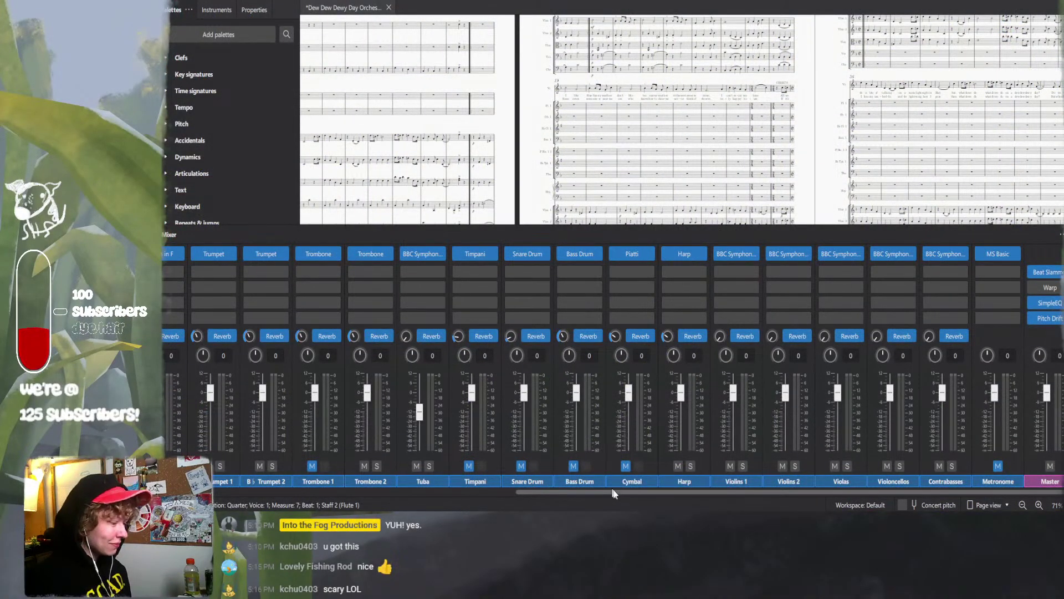
- Switch to the tree sketch in Paint, undo the red line across the trunk and join the yellow marks around the trunk's base
{"action": "key", "text": "alt+Tab"}
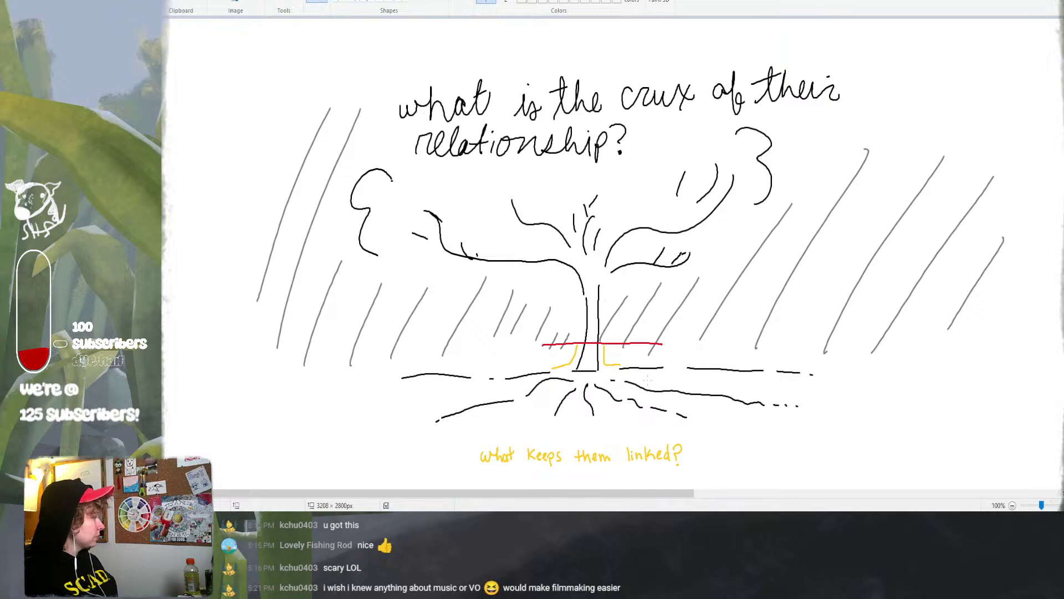
{"action": "key", "text": "ctrl+z"}
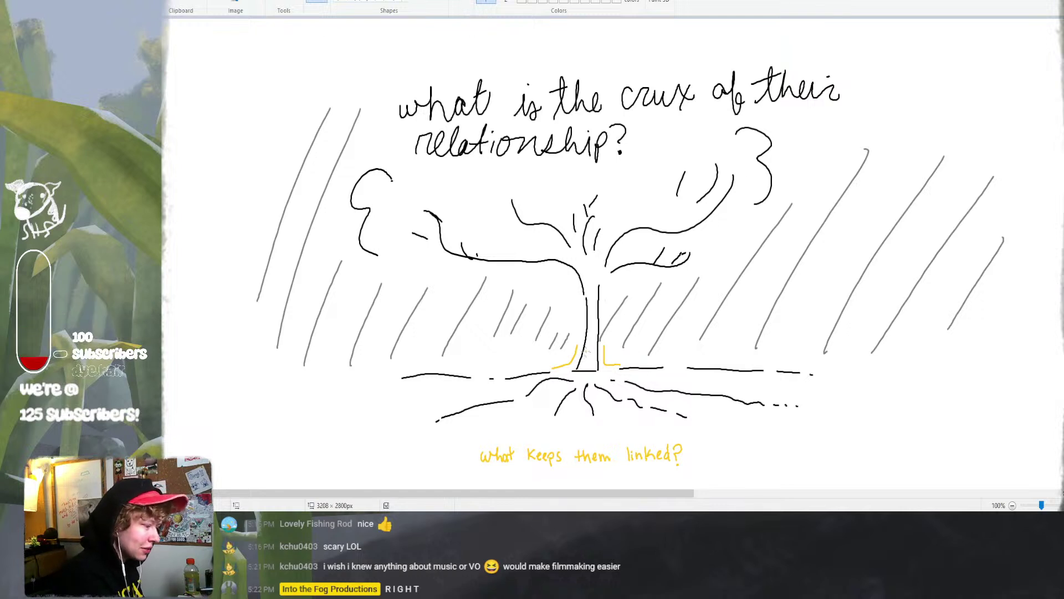
{"action": "left_click_drag", "start_coordinate": [586, 351], "coordinate": [596, 351]}
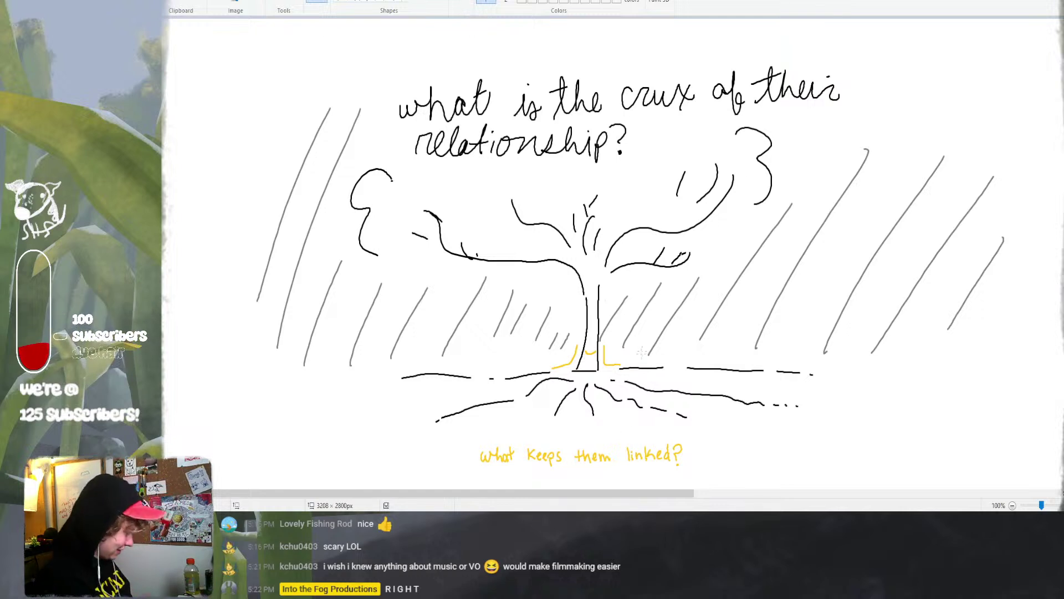
{"action": "key", "text": "ctrl+z"}
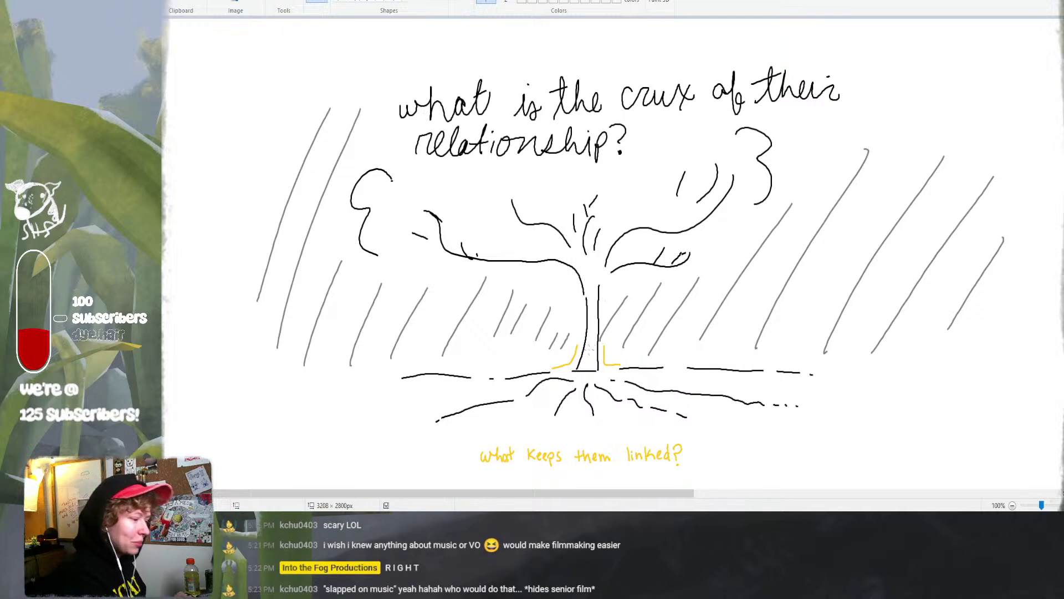
{"action": "left_click_drag", "start_coordinate": [578, 347], "coordinate": [586, 351]}
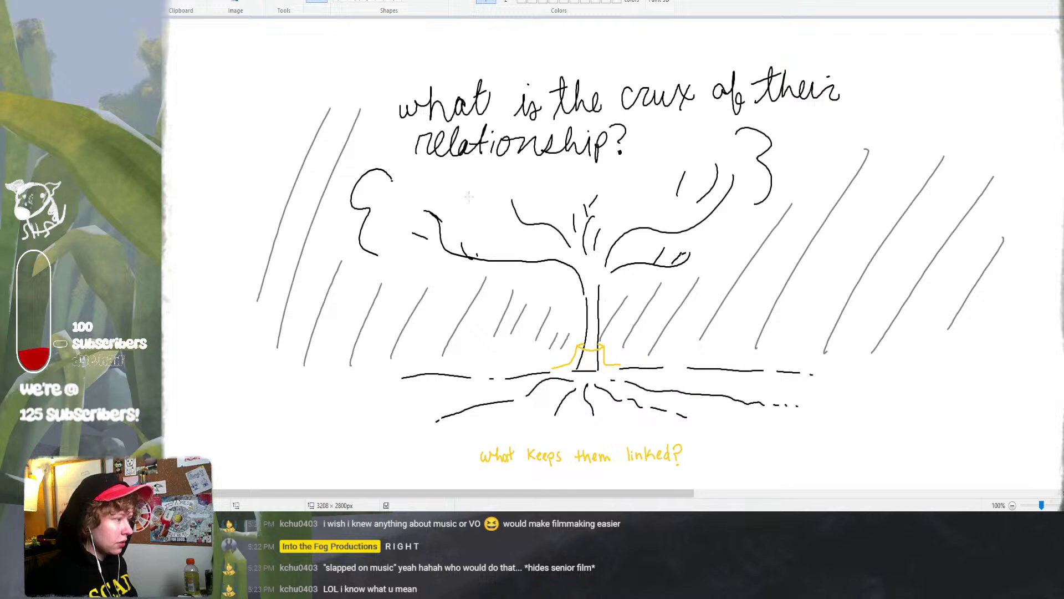
- Try a yellow zigzag from the upper trunk down to the roots and undo it
{"action": "mouse_move", "coordinate": [518, 274]}
{"action": "left_mouse_down"}
{"action": "mouse_move", "coordinate": [554, 324]}
{"action": "mouse_move", "coordinate": [765, 403]}
{"action": "left_mouse_up"}
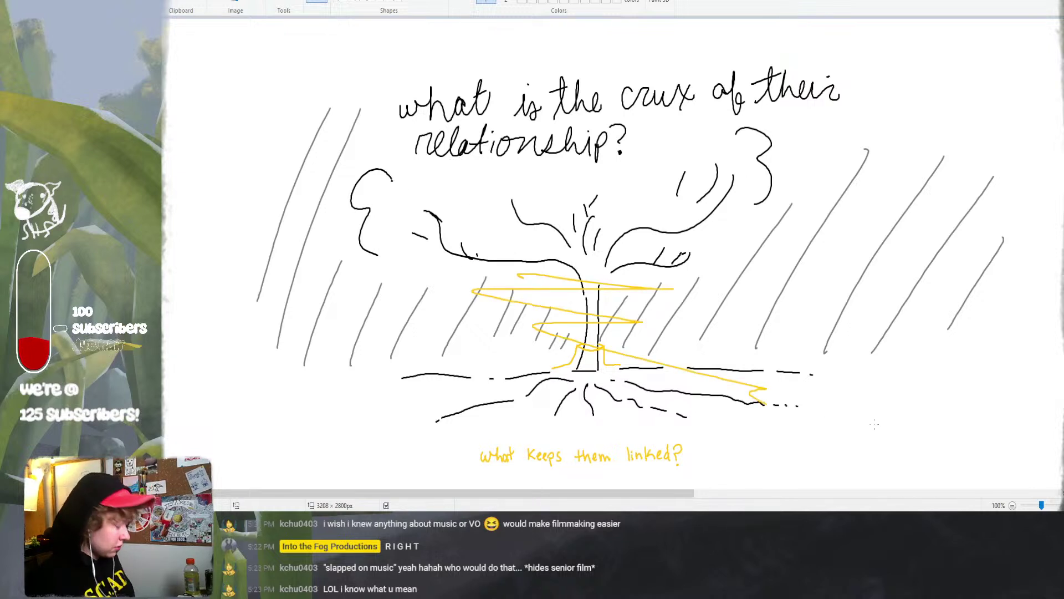
{"action": "key", "text": "ctrl+z"}
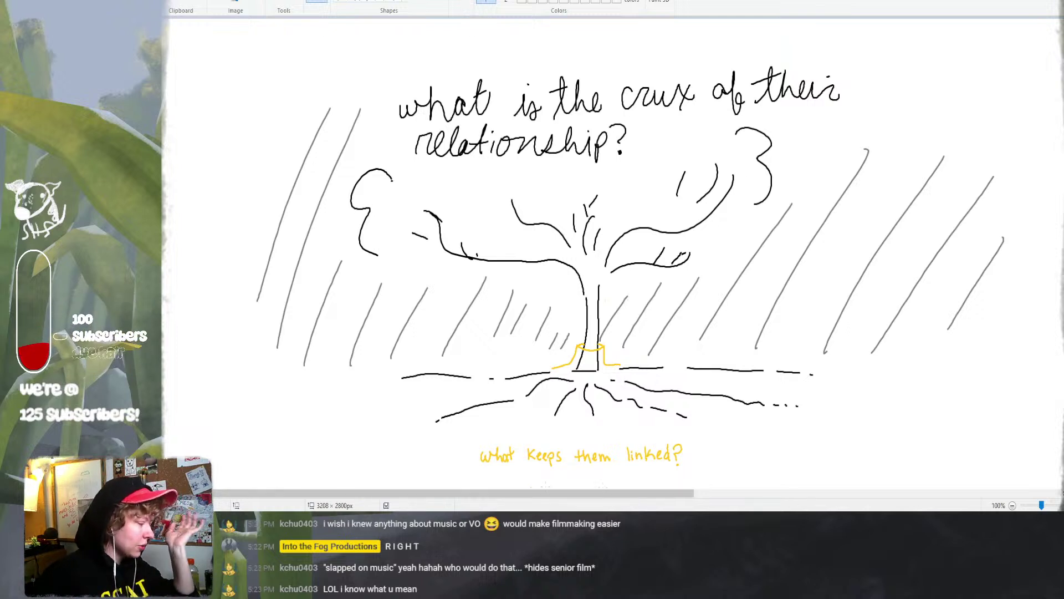
{"action": "mouse_move", "coordinate": [423, 586]}
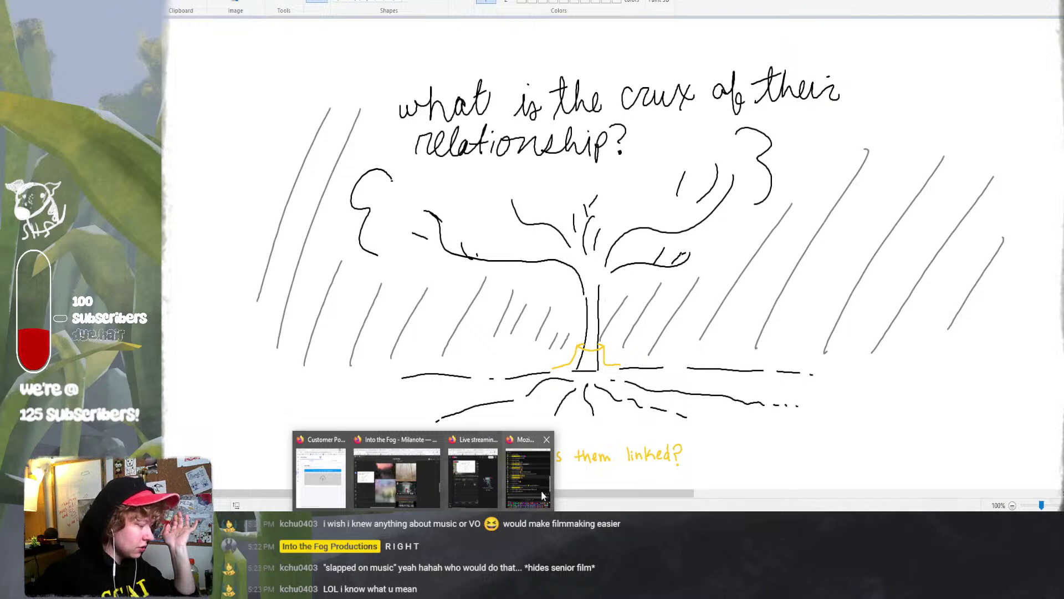
{"action": "left_click", "coordinate": [406, 480]}
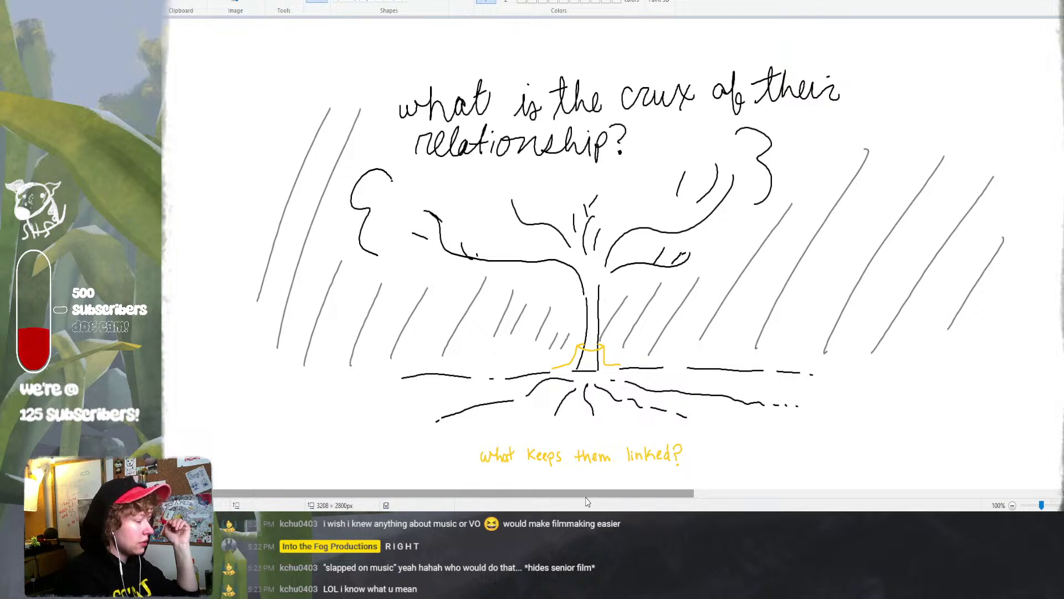
- Handwrite an underlined "AtLA" heading with the bullets "firebender" and "aang is" in the blank area beside the tree sketch
{"action": "left_click_drag", "start_coordinate": [692, 499], "coordinate": [951, 496]}
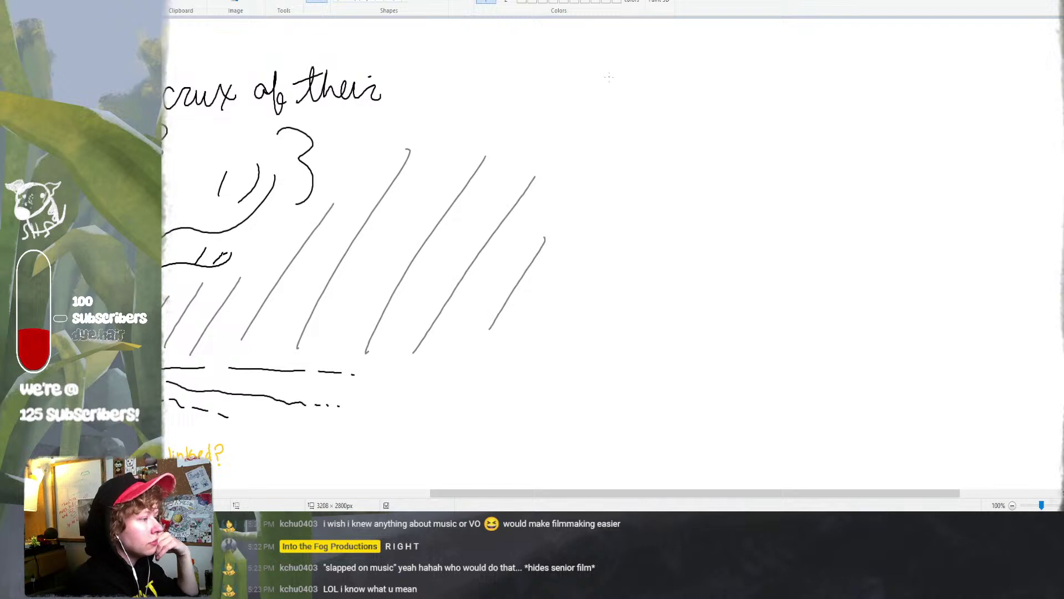
{"action": "mouse_move", "coordinate": [604, 88]}
{"action": "left_mouse_down"}
{"action": "mouse_move", "coordinate": [617, 59]}
{"action": "mouse_move", "coordinate": [618, 87]}
{"action": "left_mouse_up"}
{"action": "mouse_move", "coordinate": [609, 78]}
{"action": "left_mouse_down"}
{"action": "mouse_move", "coordinate": [674, 82]}
{"action": "mouse_move", "coordinate": [672, 73]}
{"action": "left_mouse_up"}
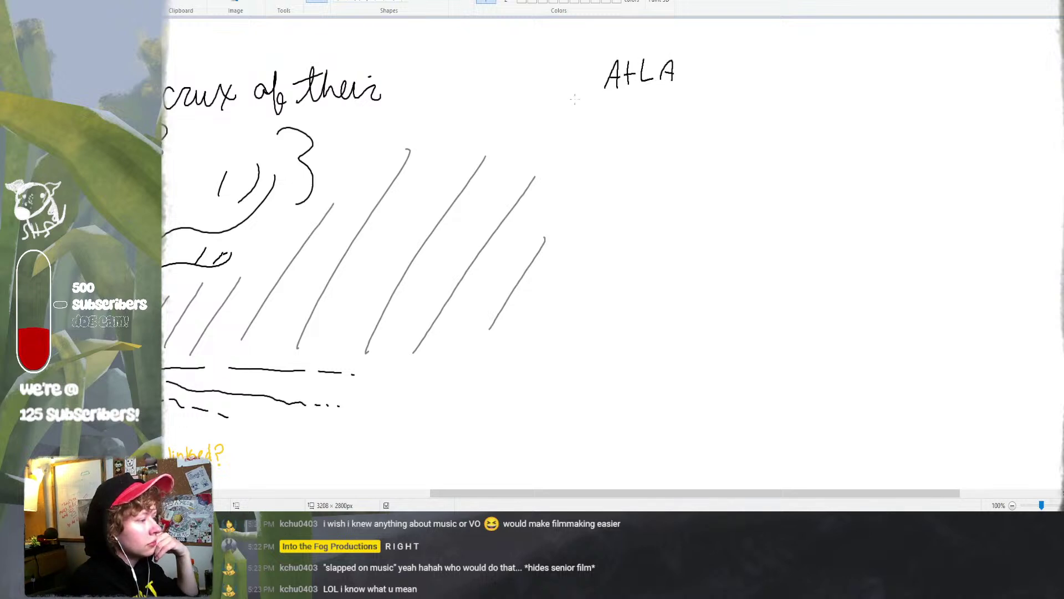
{"action": "left_click_drag", "start_coordinate": [577, 99], "coordinate": [704, 88]}
{"action": "left_click_drag", "start_coordinate": [587, 115], "coordinate": [603, 113]}
{"action": "left_click_drag", "start_coordinate": [606, 112], "coordinate": [662, 113]}
{"action": "left_click_drag", "start_coordinate": [668, 107], "coordinate": [665, 115]}
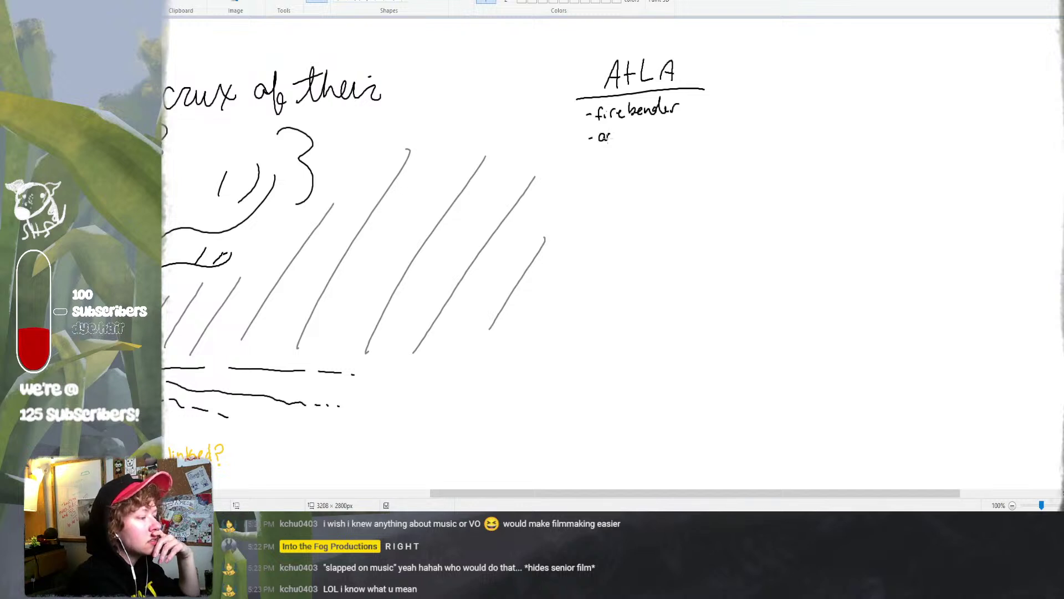
{"action": "left_click_drag", "start_coordinate": [610, 138], "coordinate": [622, 149]}
{"action": "mouse_move", "coordinate": [634, 132]}
{"action": "left_mouse_down"}
{"action": "mouse_move", "coordinate": [630, 140]}
{"action": "mouse_move", "coordinate": [635, 132]}
{"action": "left_mouse_up"}
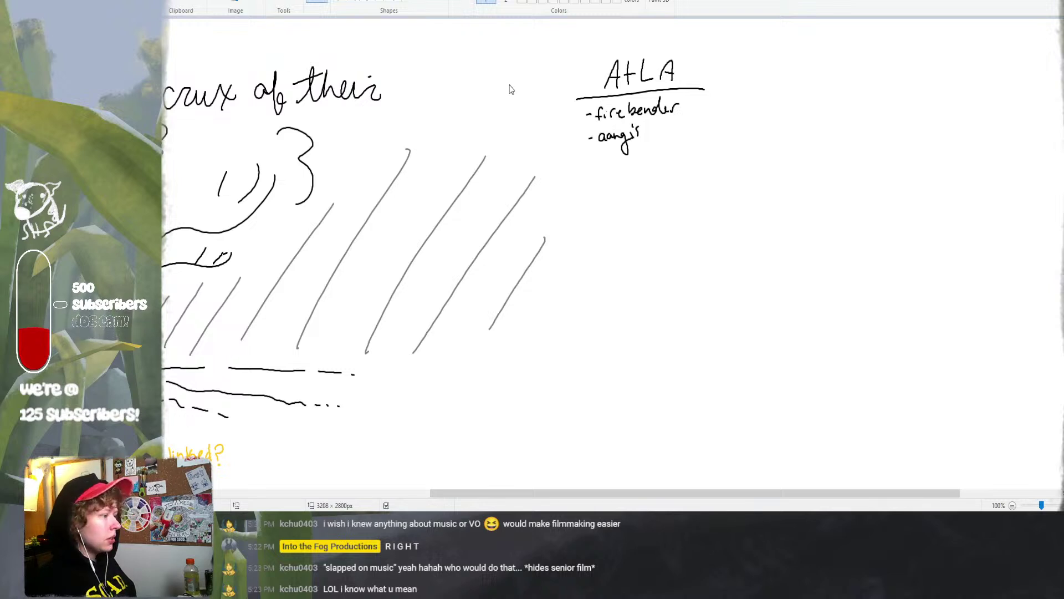
- Switch to the Avatar: The Last Airbender "Book 1: Water" soundtrack on YouTube, expand its track list and play "Katara" from 06:19
{"action": "key", "text": "alt+Tab"}
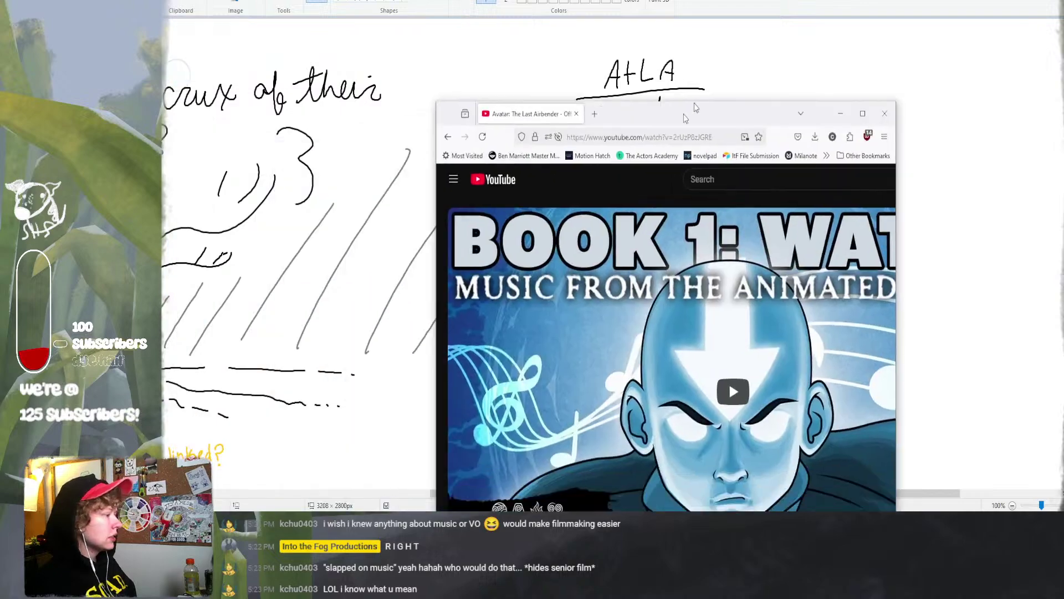
{"action": "scroll", "coordinate": [628, 215], "scroll_direction": "down", "scroll_amount": 10}
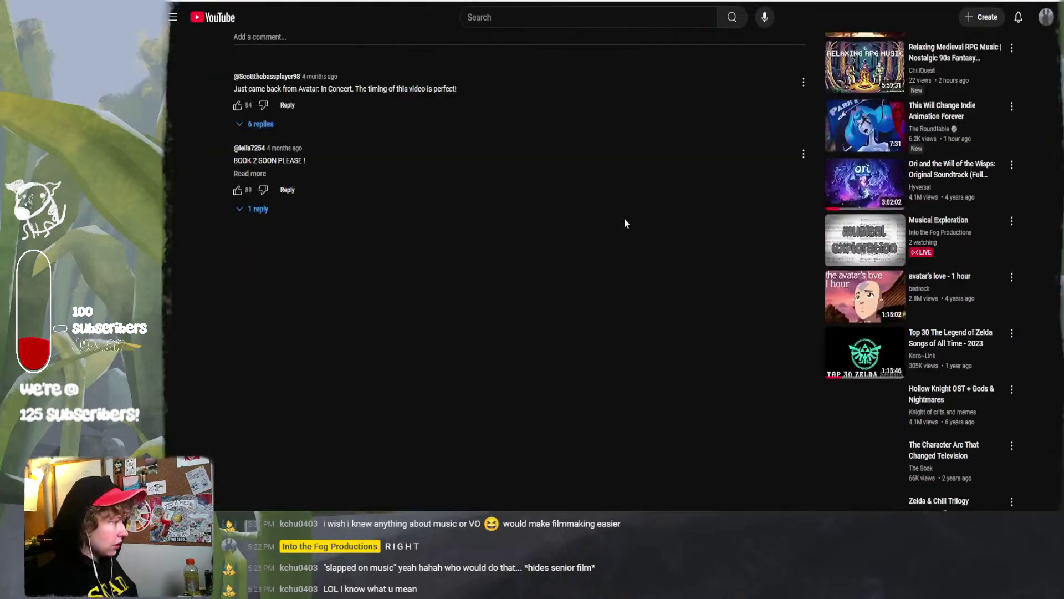
{"action": "scroll", "coordinate": [624, 221], "scroll_direction": "up", "scroll_amount": 5}
{"action": "scroll", "coordinate": [624, 224], "scroll_direction": "up", "scroll_amount": 3}
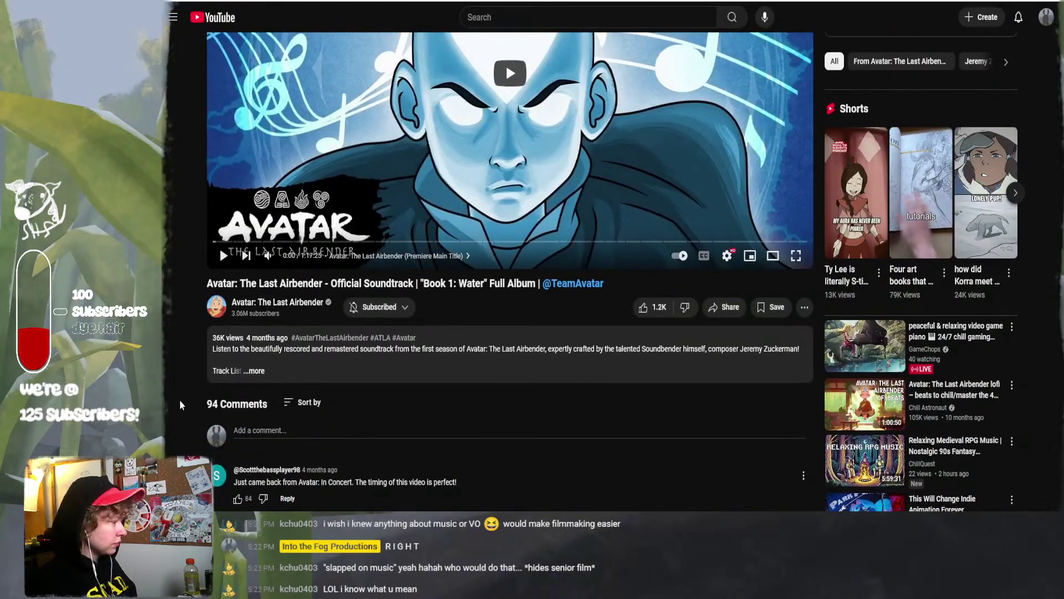
{"action": "left_click", "coordinate": [279, 373]}
{"action": "scroll", "coordinate": [404, 392], "scroll_direction": "down", "scroll_amount": 3}
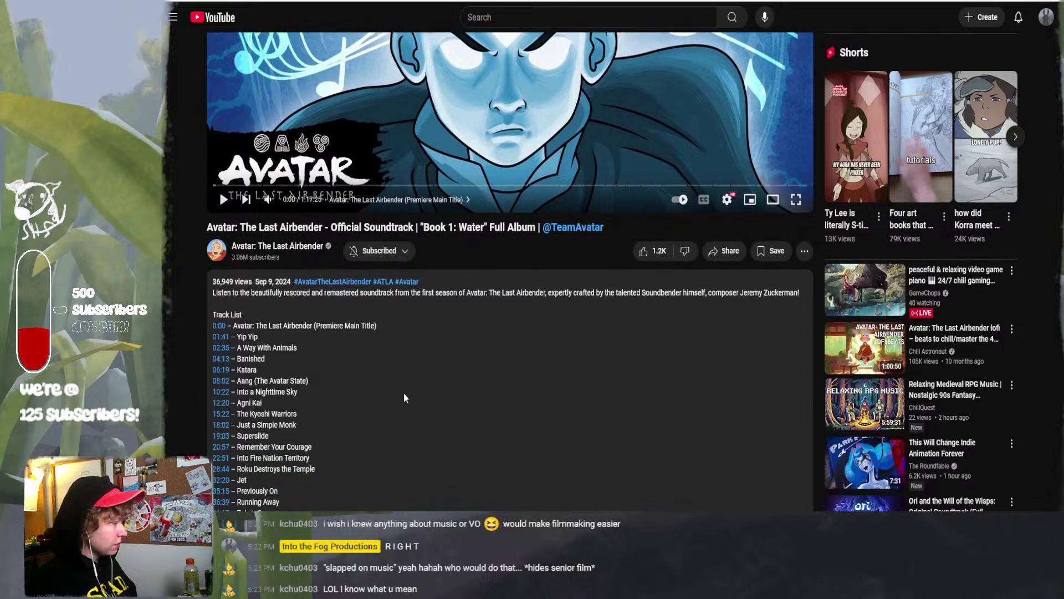
{"action": "scroll", "coordinate": [403, 392], "scroll_direction": "down", "scroll_amount": 2}
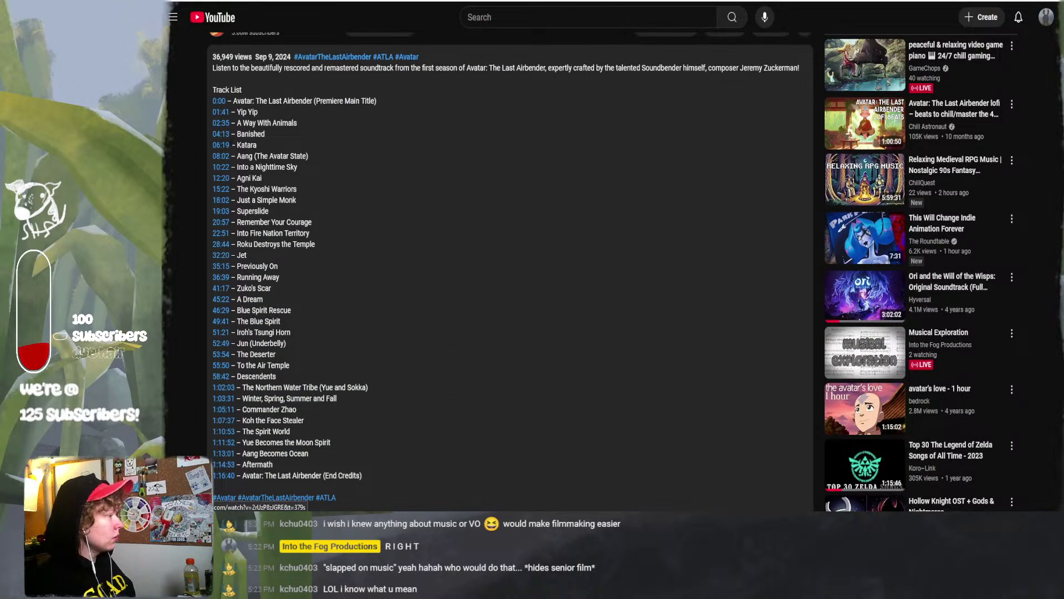
{"action": "left_click", "coordinate": [224, 148]}
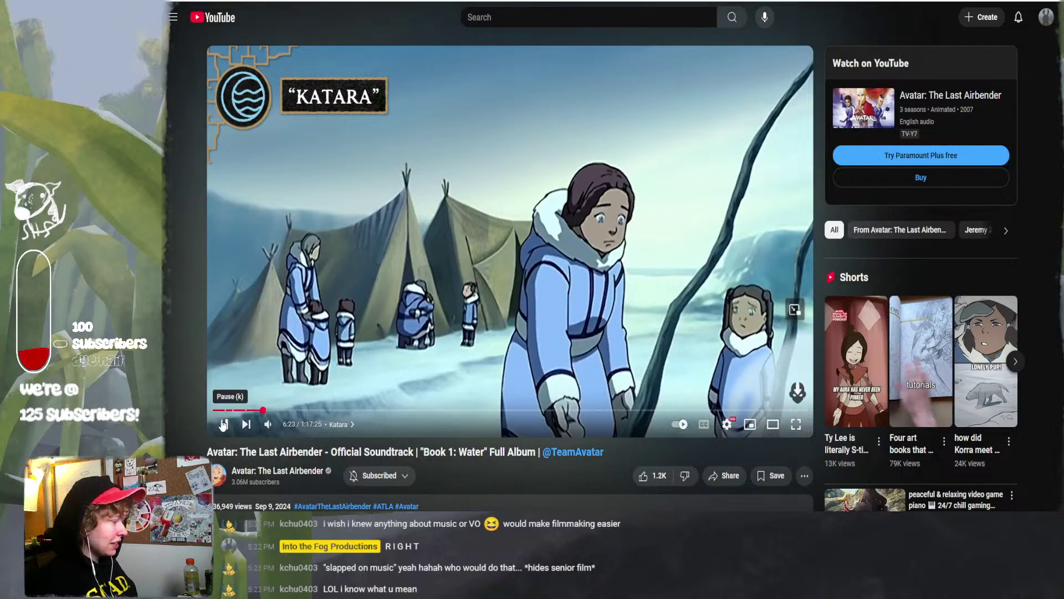
- Play "The Kyoshi Warriors" and "The Spirit World" from the track list, pause the video and look over the list again
{"action": "scroll", "coordinate": [369, 344], "scroll_direction": "down", "scroll_amount": 8}
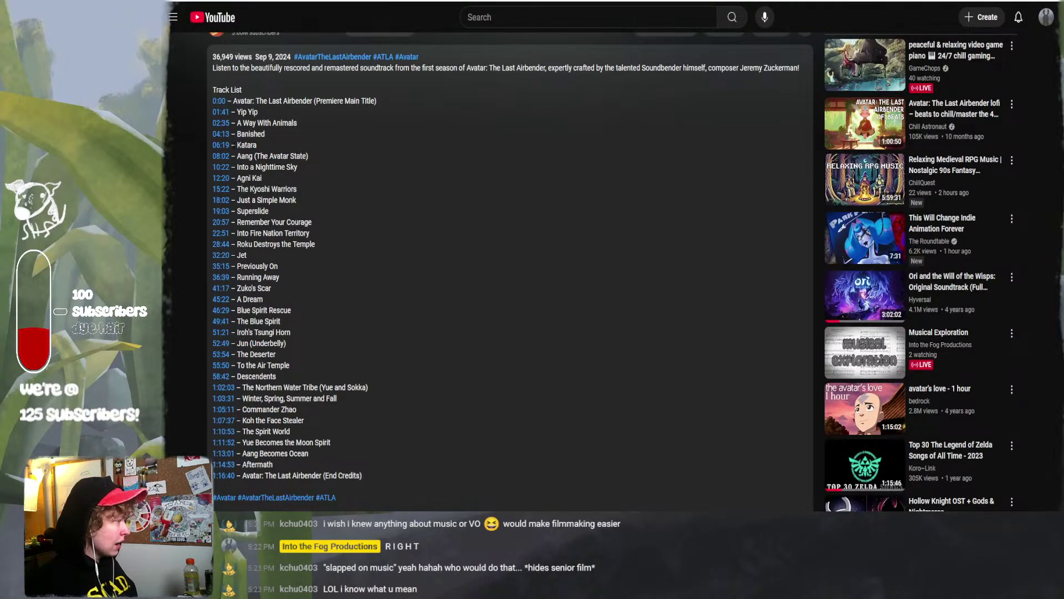
{"action": "left_click", "coordinate": [225, 190]}
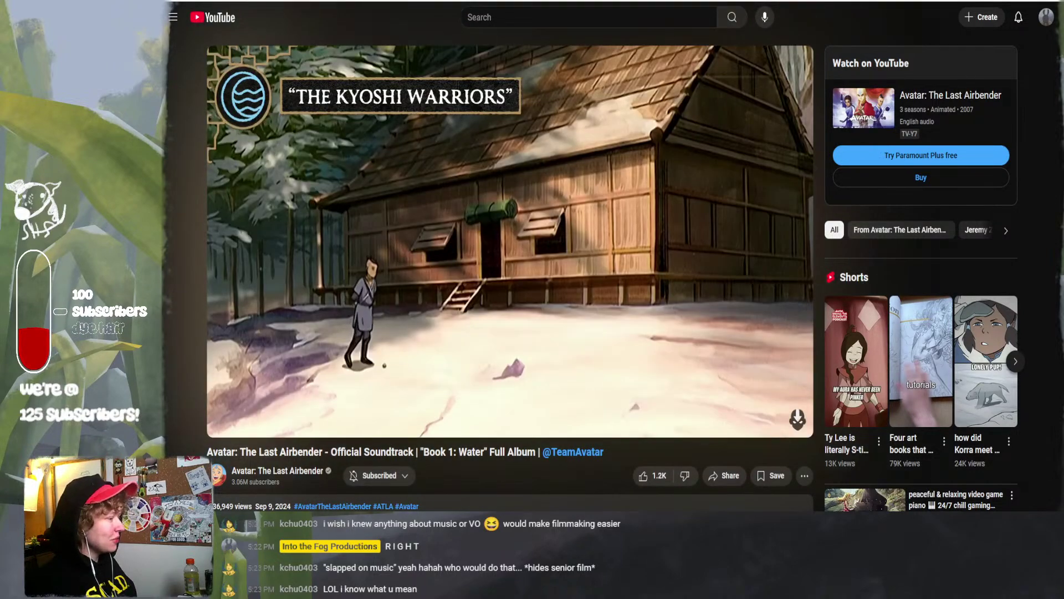
{"action": "scroll", "coordinate": [386, 239], "scroll_direction": "down", "scroll_amount": 7}
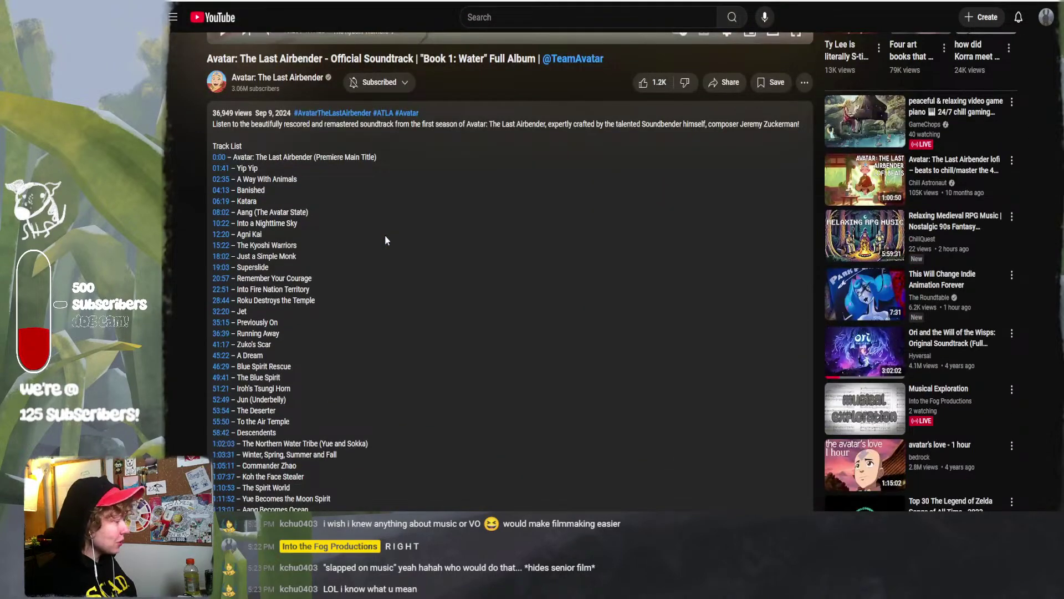
{"action": "scroll", "coordinate": [379, 243], "scroll_direction": "down", "scroll_amount": 1}
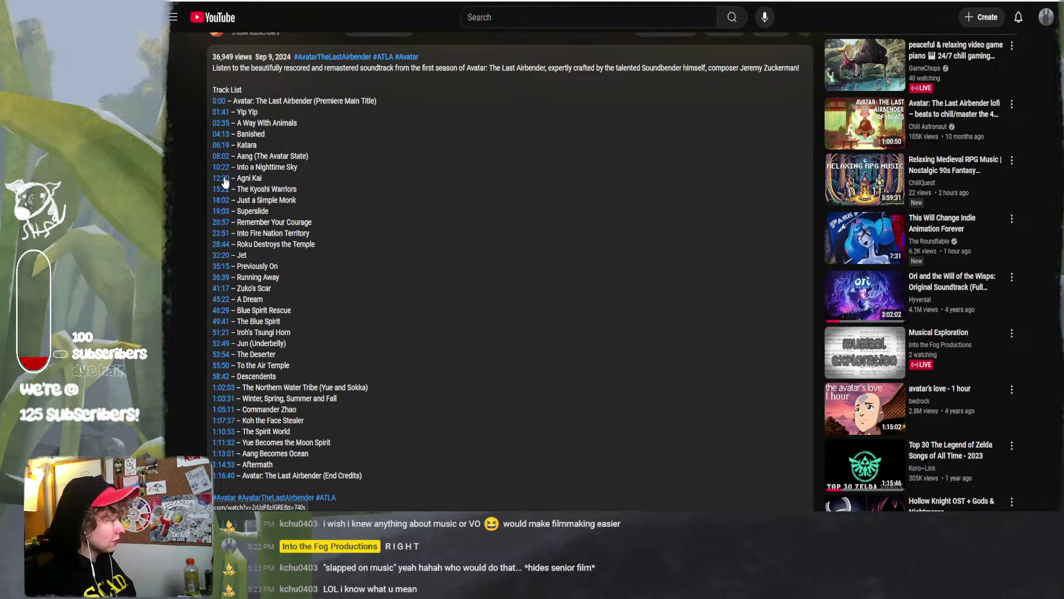
{"action": "scroll", "coordinate": [225, 201], "scroll_direction": "down", "scroll_amount": 1}
{"action": "scroll", "coordinate": [225, 201], "scroll_direction": "down", "scroll_amount": 1}
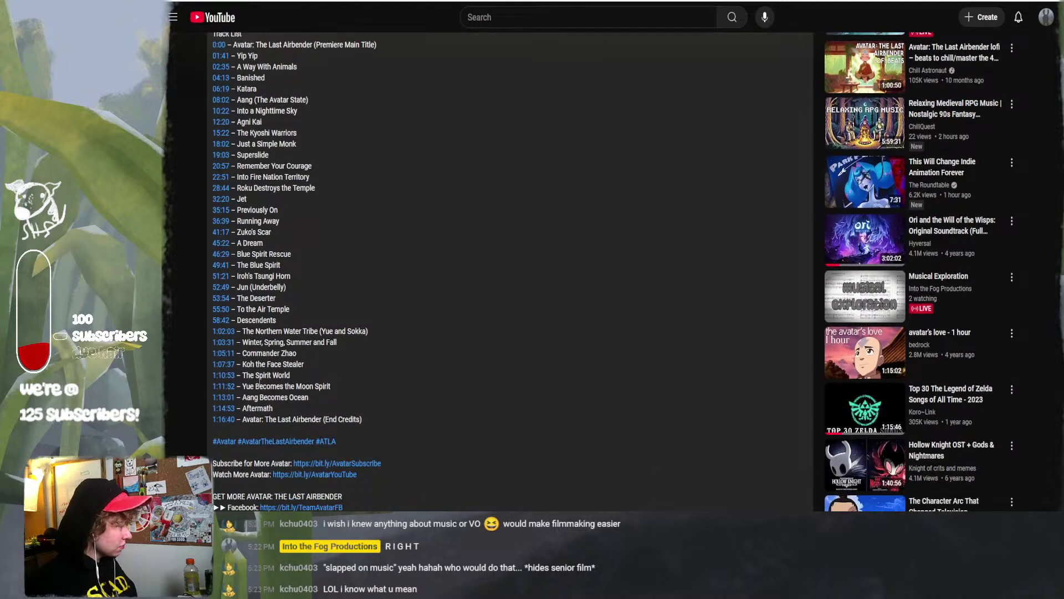
{"action": "left_click", "coordinate": [227, 377]}
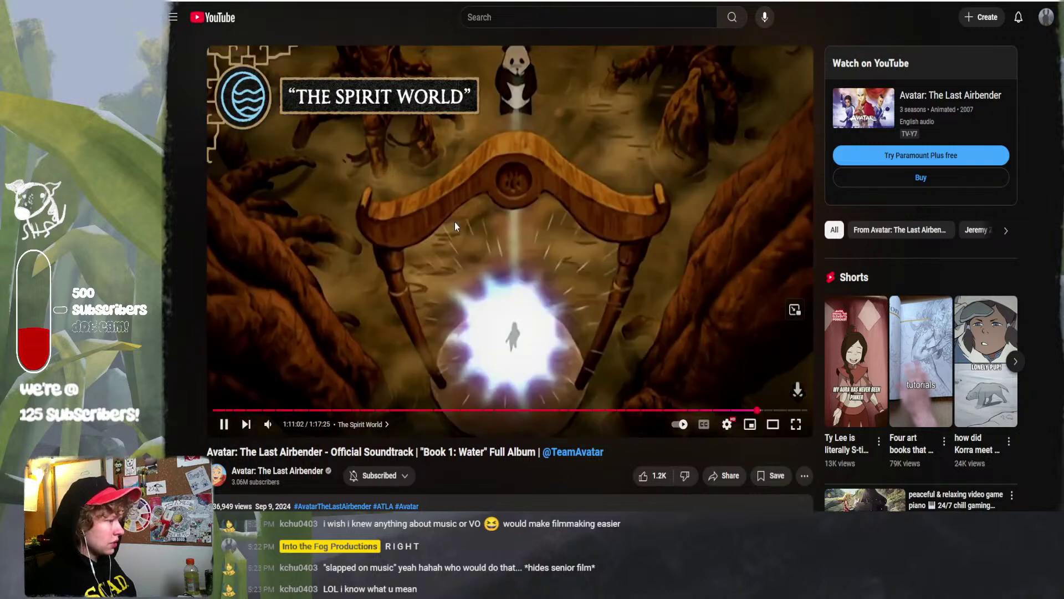
{"action": "left_click", "coordinate": [456, 223]}
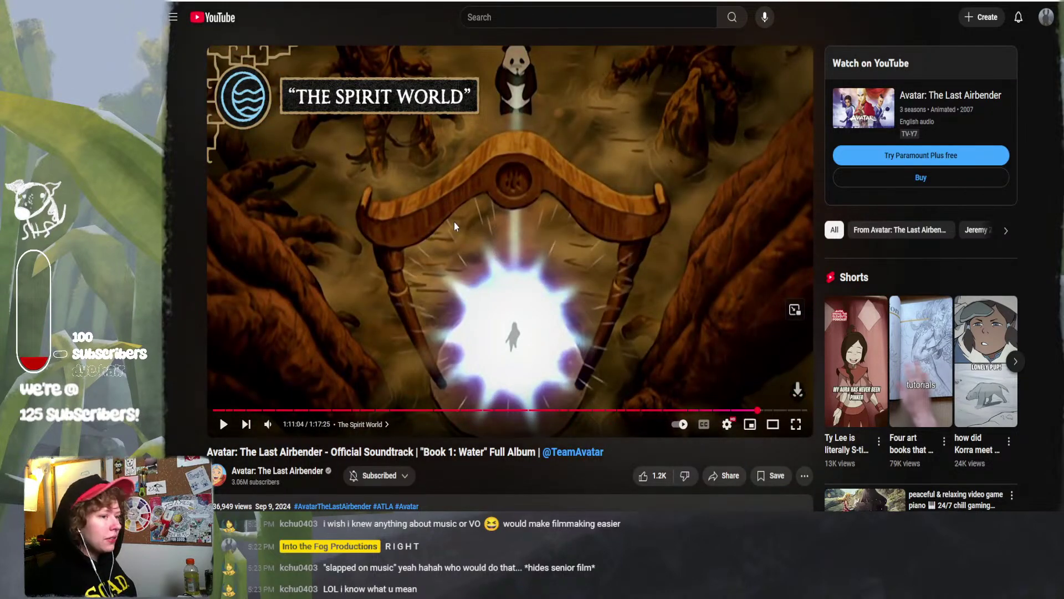
{"action": "scroll", "coordinate": [452, 222], "scroll_direction": "down", "scroll_amount": 8}
{"action": "scroll", "coordinate": [446, 226], "scroll_direction": "down", "scroll_amount": 1}
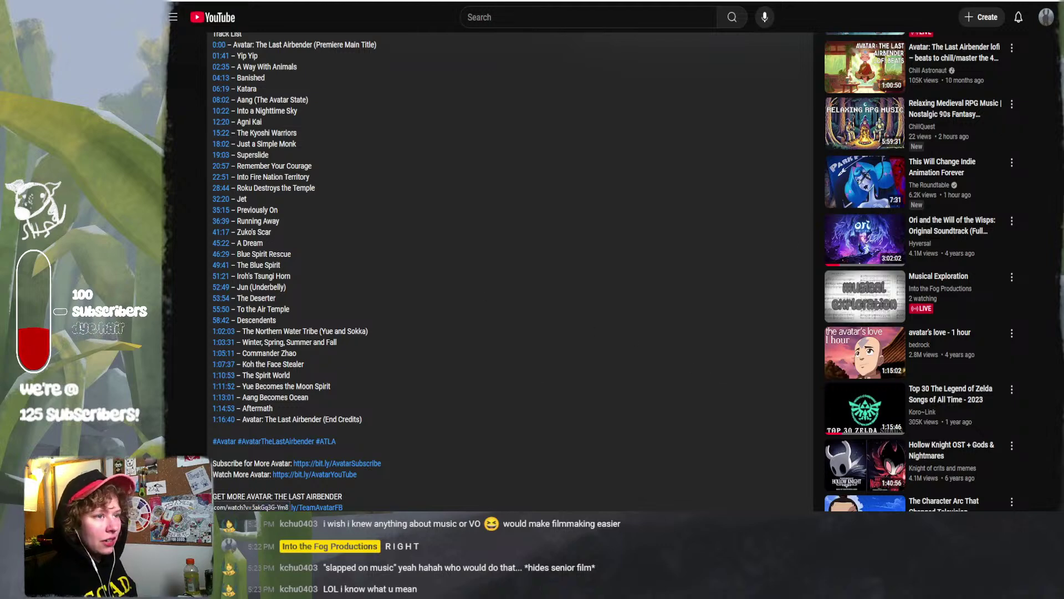
{"action": "scroll", "coordinate": [714, 238], "scroll_direction": "up", "scroll_amount": 15}
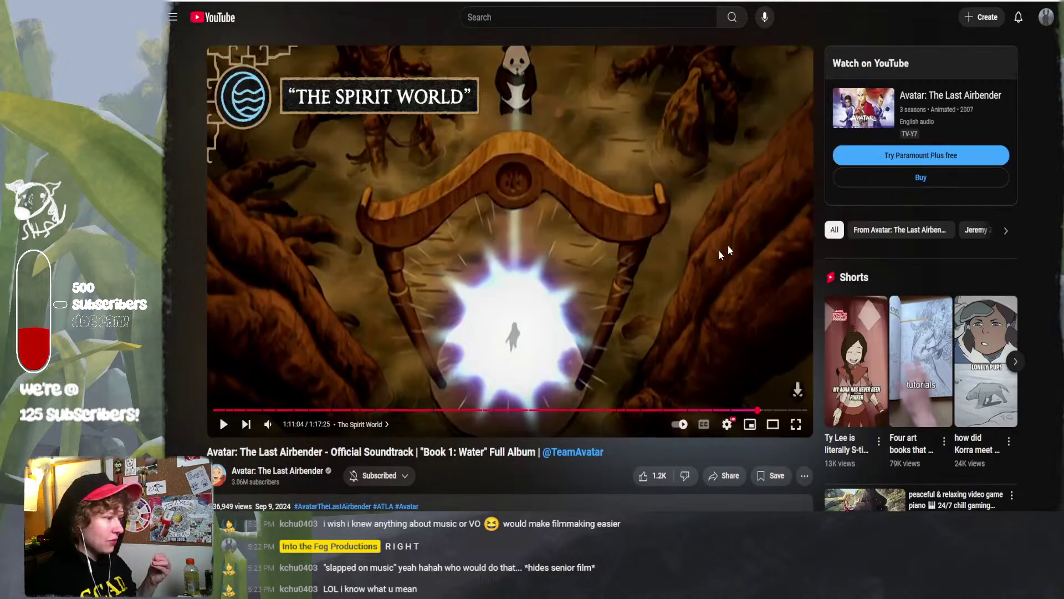
- Switch to the Paint drawing and delete the handwritten "AtLA" heading with its two bullets
{"action": "key", "text": "alt+Tab"}
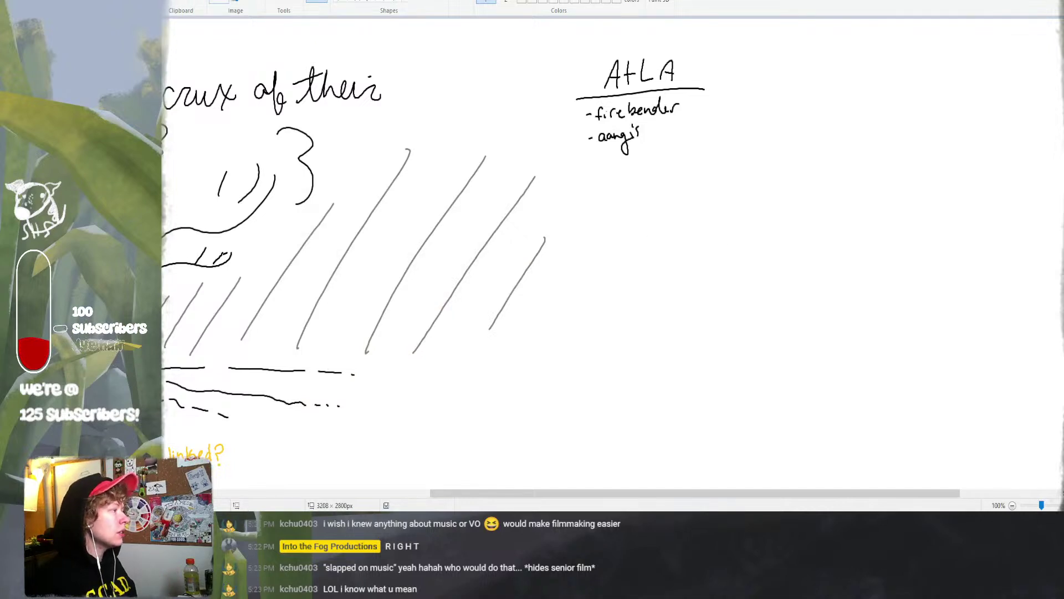
{"action": "left_click_drag", "start_coordinate": [747, 100], "coordinate": [755, 157]}
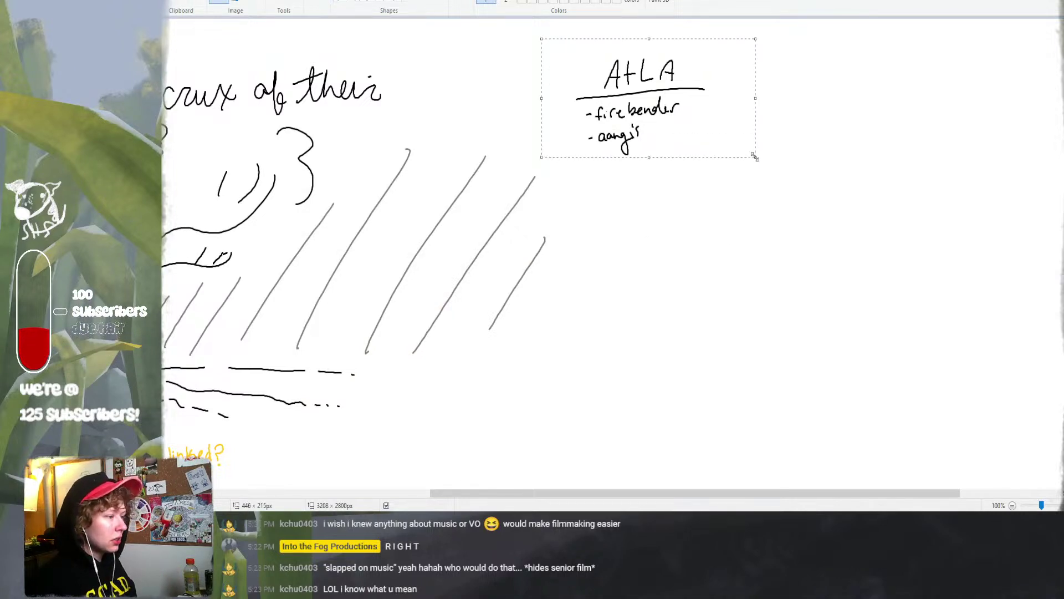
{"action": "key", "text": "Delete"}
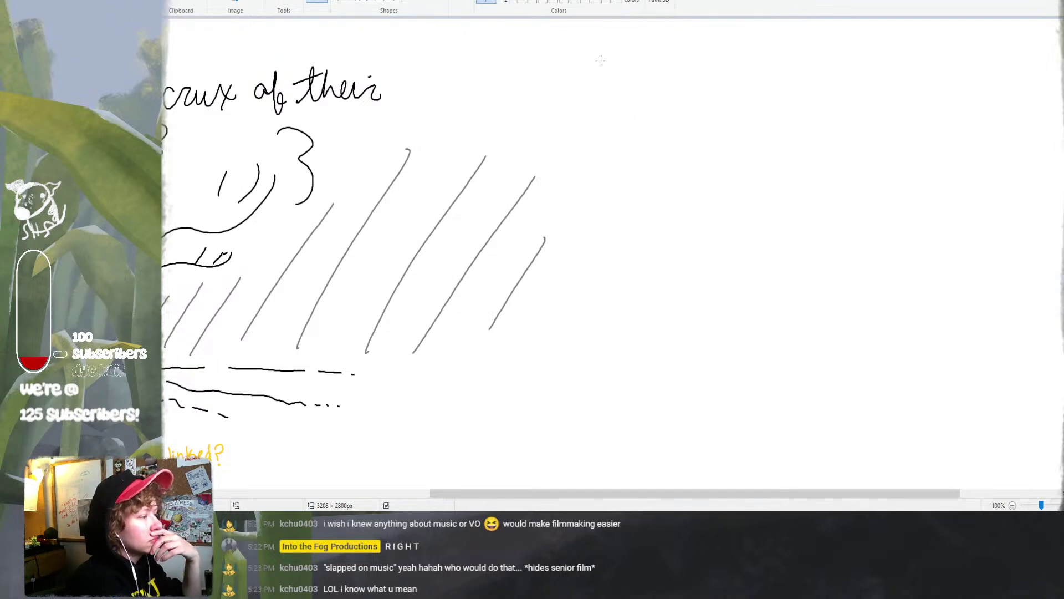
- Handwrite the bullets "connection vs isolation" and "fear of change" in the blank area beside the tree sketch
{"action": "left_click_drag", "start_coordinate": [581, 63], "coordinate": [597, 62]}
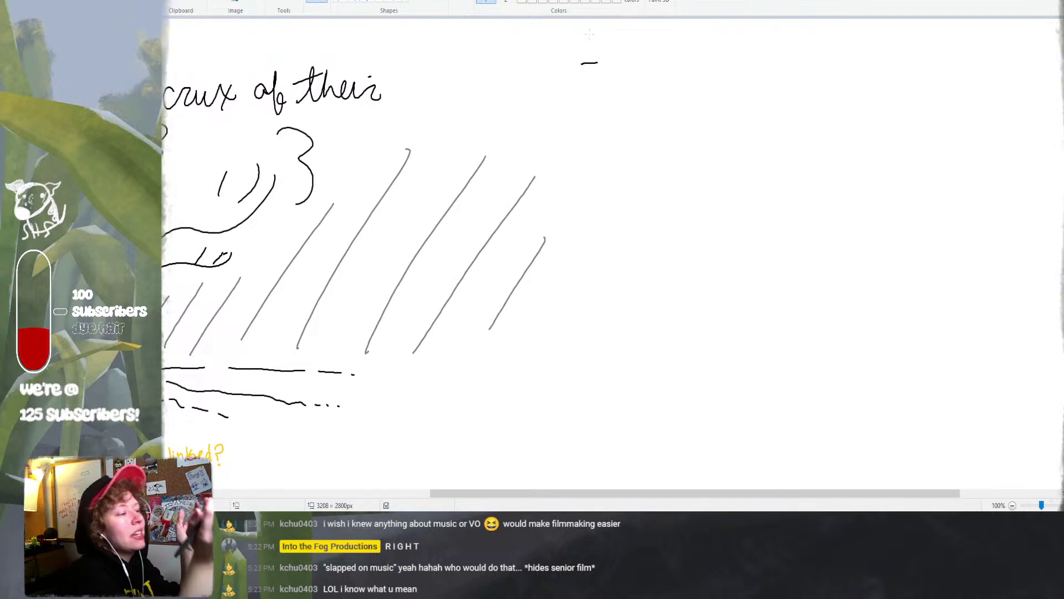
{"action": "mouse_move", "coordinate": [615, 55]}
{"action": "left_mouse_down"}
{"action": "mouse_move", "coordinate": [613, 68]}
{"action": "mouse_move", "coordinate": [663, 65]}
{"action": "mouse_move", "coordinate": [670, 54]}
{"action": "mouse_move", "coordinate": [672, 67]}
{"action": "left_mouse_up"}
{"action": "left_click_drag", "start_coordinate": [678, 48], "coordinate": [681, 67]}
{"action": "left_click_drag", "start_coordinate": [682, 56], "coordinate": [686, 66]}
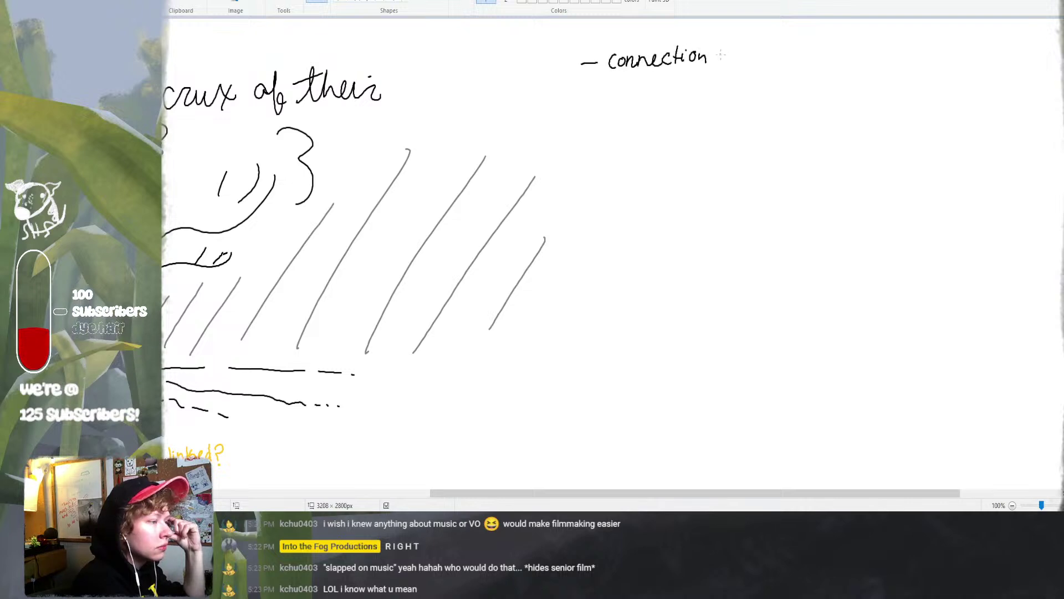
{"action": "mouse_move", "coordinate": [760, 47]}
{"action": "left_mouse_down"}
{"action": "mouse_move", "coordinate": [756, 60]}
{"action": "mouse_move", "coordinate": [768, 50]}
{"action": "mouse_move", "coordinate": [834, 56]}
{"action": "left_mouse_up"}
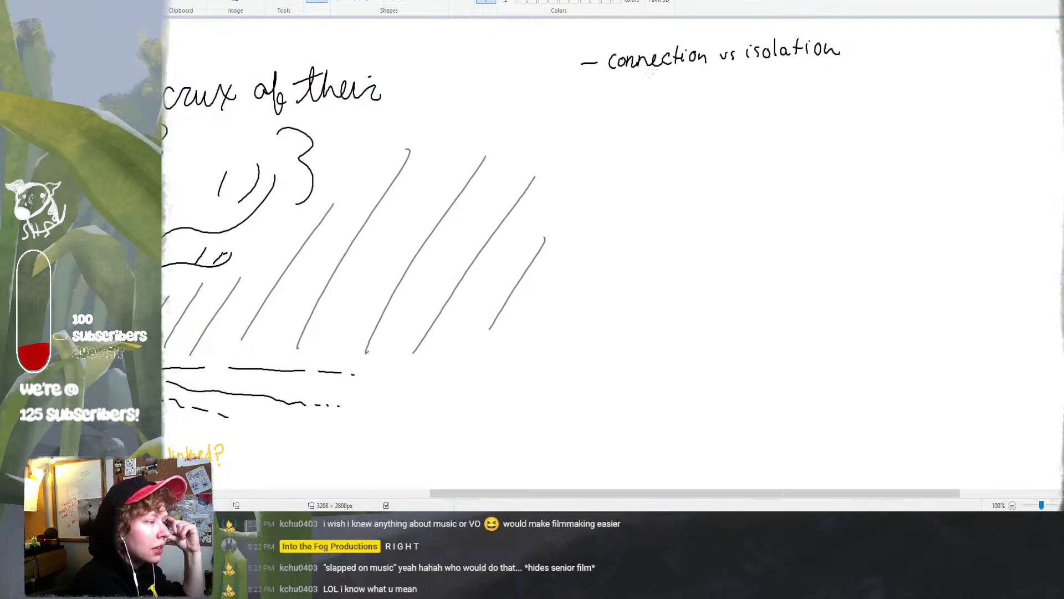
{"action": "left_click_drag", "start_coordinate": [582, 93], "coordinate": [592, 93]}
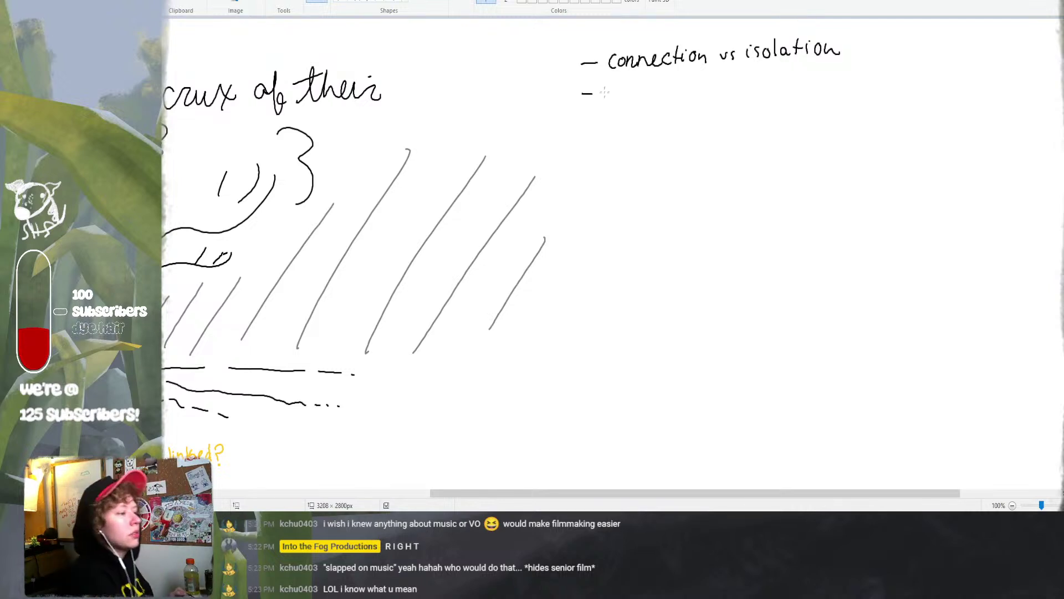
{"action": "mouse_move", "coordinate": [608, 95]}
{"action": "left_mouse_down"}
{"action": "mouse_move", "coordinate": [613, 84]}
{"action": "mouse_move", "coordinate": [644, 96]}
{"action": "mouse_move", "coordinate": [676, 88]}
{"action": "mouse_move", "coordinate": [686, 102]}
{"action": "mouse_move", "coordinate": [767, 79]}
{"action": "mouse_move", "coordinate": [793, 96]}
{"action": "left_mouse_up"}
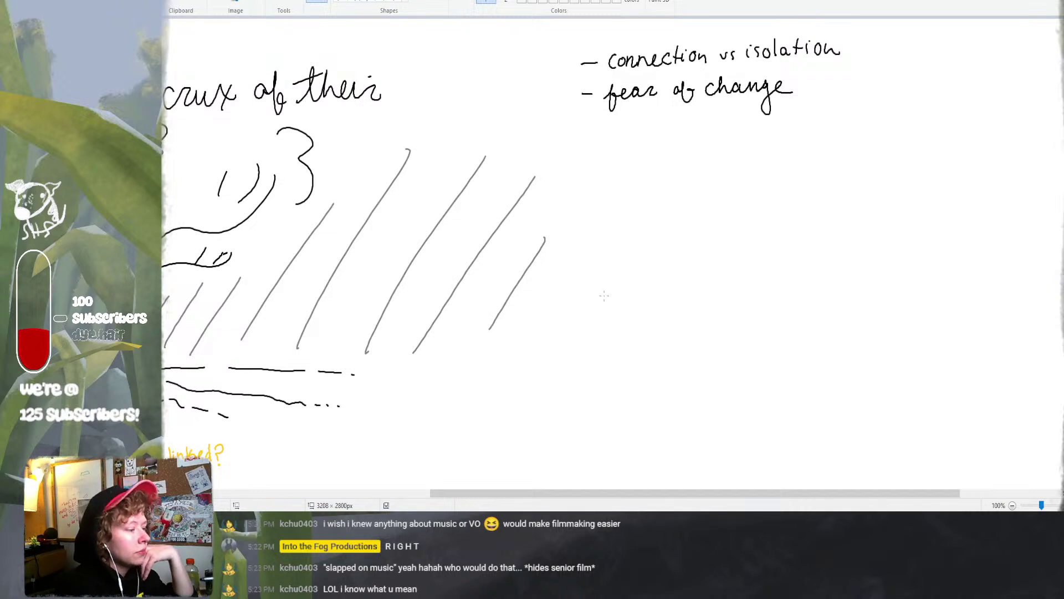
- Write a large cursive "Hello!" in the blank space below the two bullets
{"action": "mouse_move", "coordinate": [581, 289]}
{"action": "left_mouse_down"}
{"action": "mouse_move", "coordinate": [631, 278]}
{"action": "mouse_move", "coordinate": [641, 299]}
{"action": "left_mouse_up"}
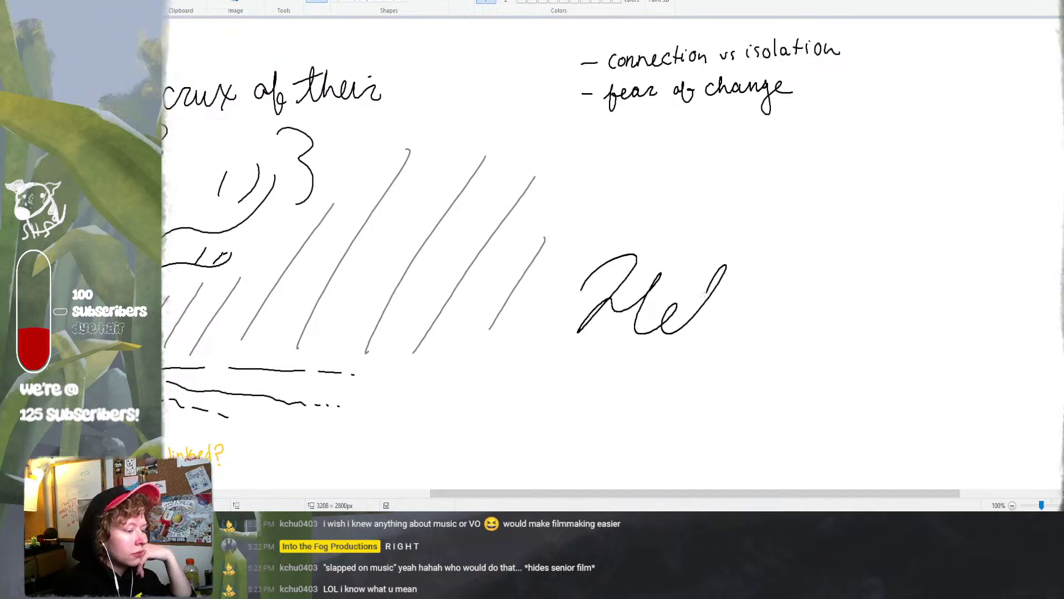
{"action": "left_click_drag", "start_coordinate": [739, 326], "coordinate": [808, 280]}
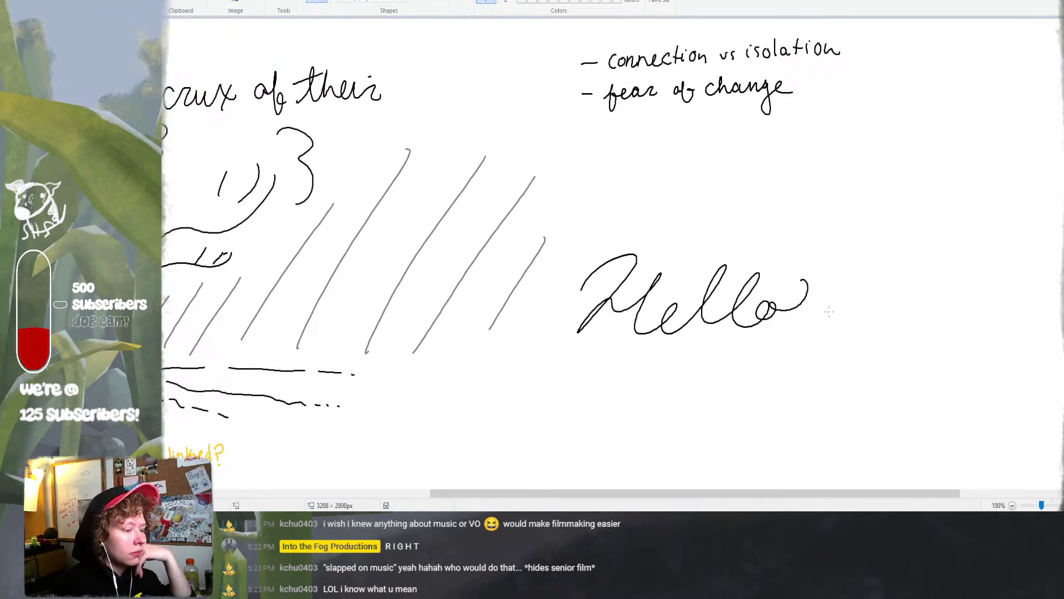
{"action": "mouse_move", "coordinate": [822, 321]}
{"action": "left_mouse_down"}
{"action": "mouse_move", "coordinate": [835, 260]}
{"action": "mouse_move", "coordinate": [828, 332]}
{"action": "left_mouse_up"}
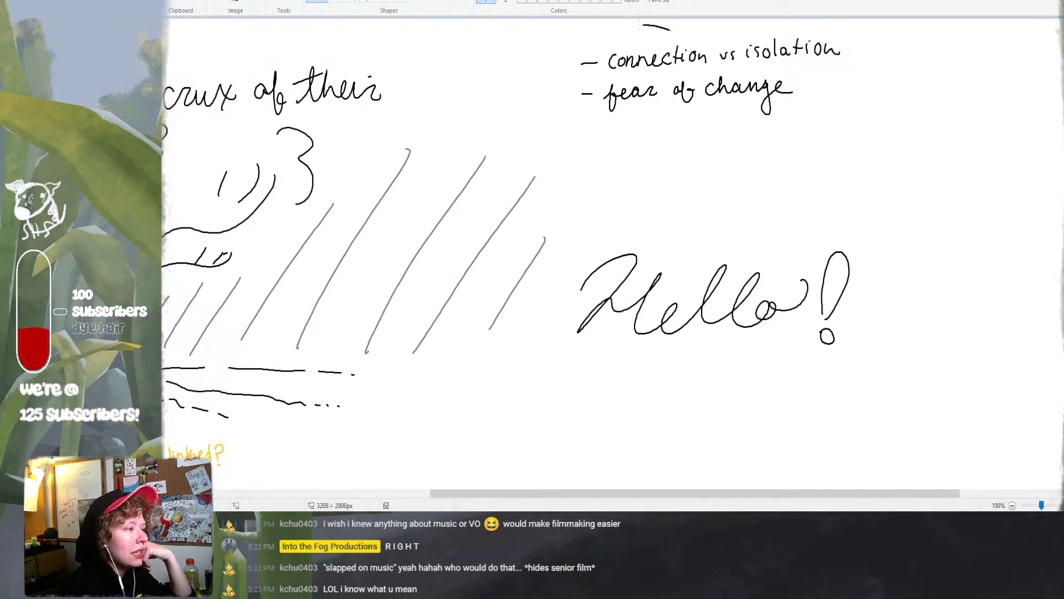
- Circle the two bullets with a large ellipse and draw pairs of short cross strokes along its lower edge
{"action": "mouse_move", "coordinate": [642, 25]}
{"action": "left_mouse_down"}
{"action": "mouse_move", "coordinate": [743, 163]}
{"action": "mouse_move", "coordinate": [771, 20]}
{"action": "mouse_move", "coordinate": [617, 42]}
{"action": "left_mouse_up"}
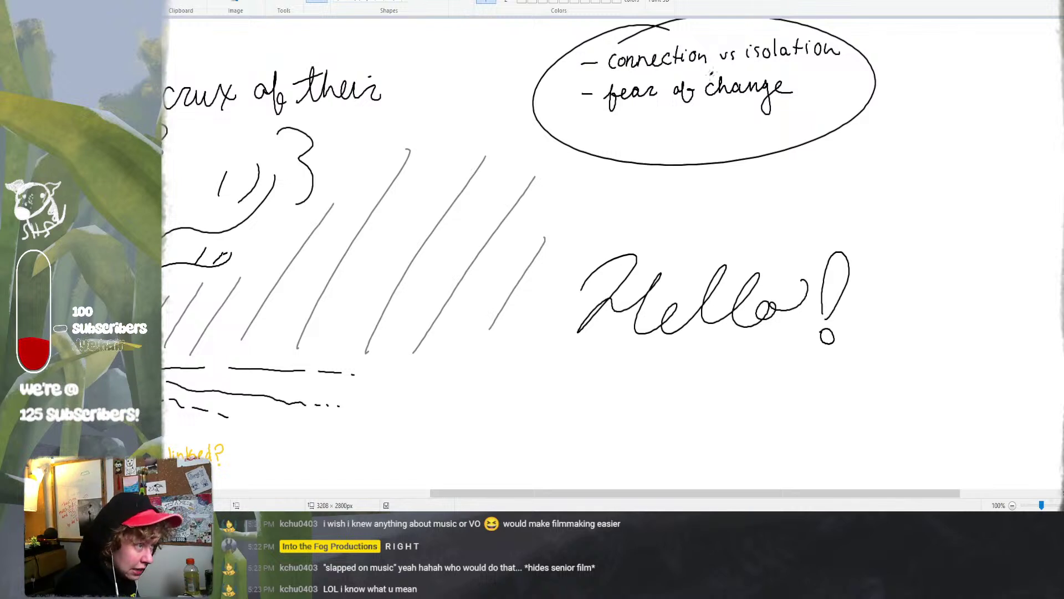
{"action": "left_click_drag", "start_coordinate": [712, 73], "coordinate": [720, 63]}
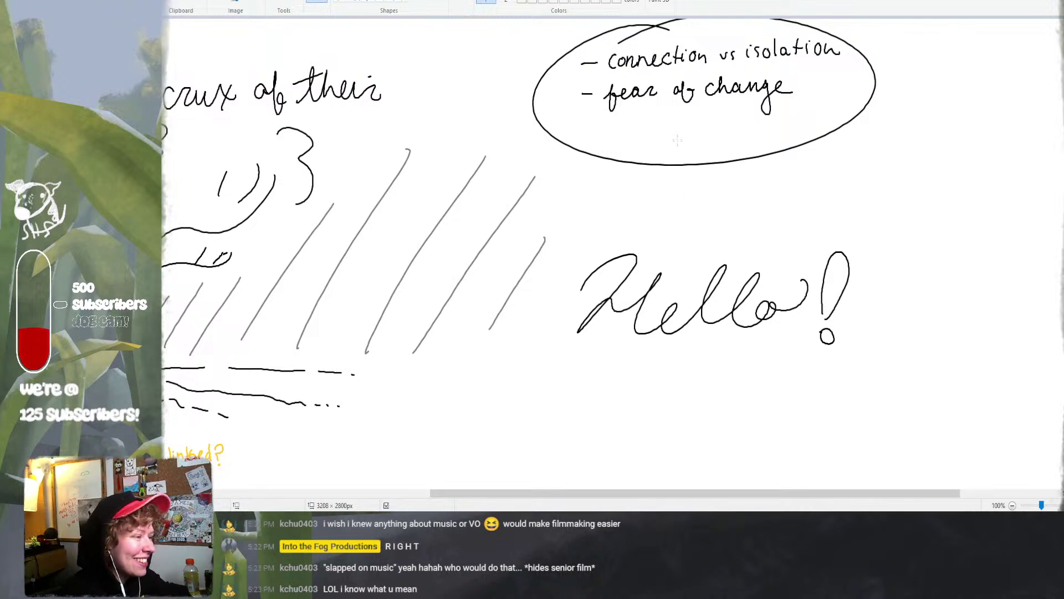
{"action": "left_click_drag", "start_coordinate": [682, 157], "coordinate": [683, 173]}
{"action": "mouse_move", "coordinate": [687, 157]}
{"action": "left_mouse_down"}
{"action": "mouse_move", "coordinate": [687, 172]}
{"action": "mouse_move", "coordinate": [719, 172]}
{"action": "left_mouse_up"}
{"action": "mouse_move", "coordinate": [724, 150]}
{"action": "left_mouse_down"}
{"action": "mouse_move", "coordinate": [724, 160]}
{"action": "mouse_move", "coordinate": [785, 161]}
{"action": "left_mouse_up"}
{"action": "left_click_drag", "start_coordinate": [789, 141], "coordinate": [791, 159]}
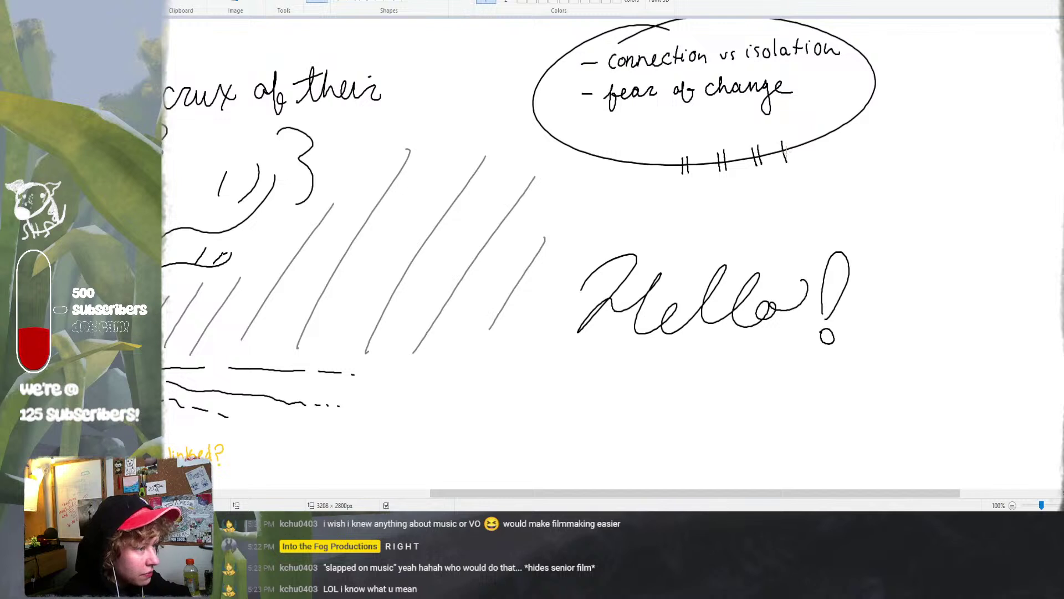
{"action": "left_click_drag", "start_coordinate": [665, 156], "coordinate": [665, 173]}
{"action": "mouse_move", "coordinate": [659, 156]}
{"action": "left_mouse_down"}
{"action": "mouse_move", "coordinate": [658, 176]}
{"action": "mouse_move", "coordinate": [632, 170]}
{"action": "left_mouse_up"}
{"action": "left_click_drag", "start_coordinate": [629, 152], "coordinate": [625, 171]}
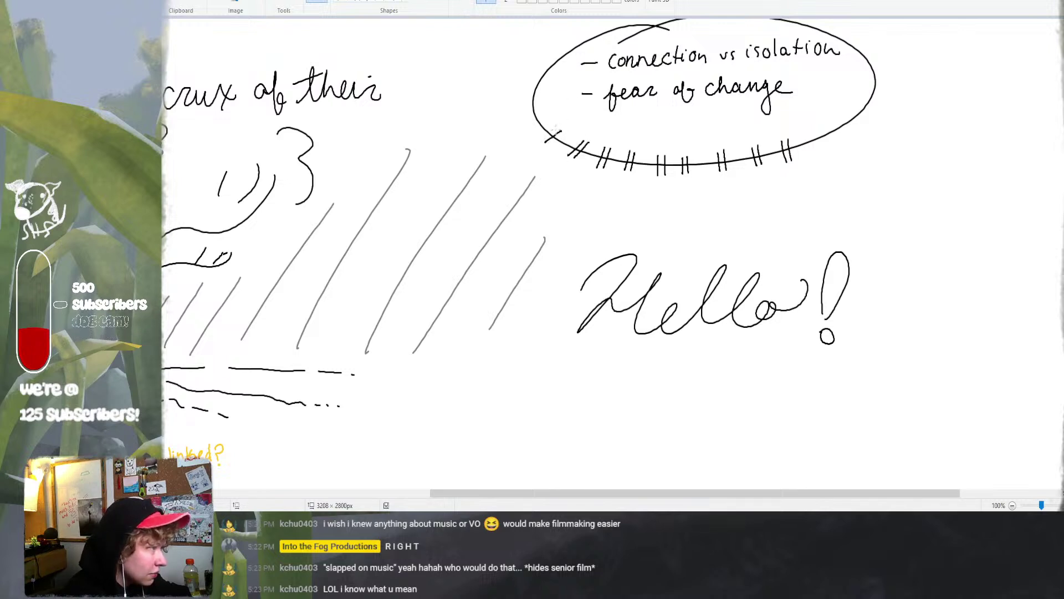
{"action": "left_click_drag", "start_coordinate": [555, 129], "coordinate": [542, 141]}
{"action": "left_click_drag", "start_coordinate": [560, 132], "coordinate": [549, 143]}
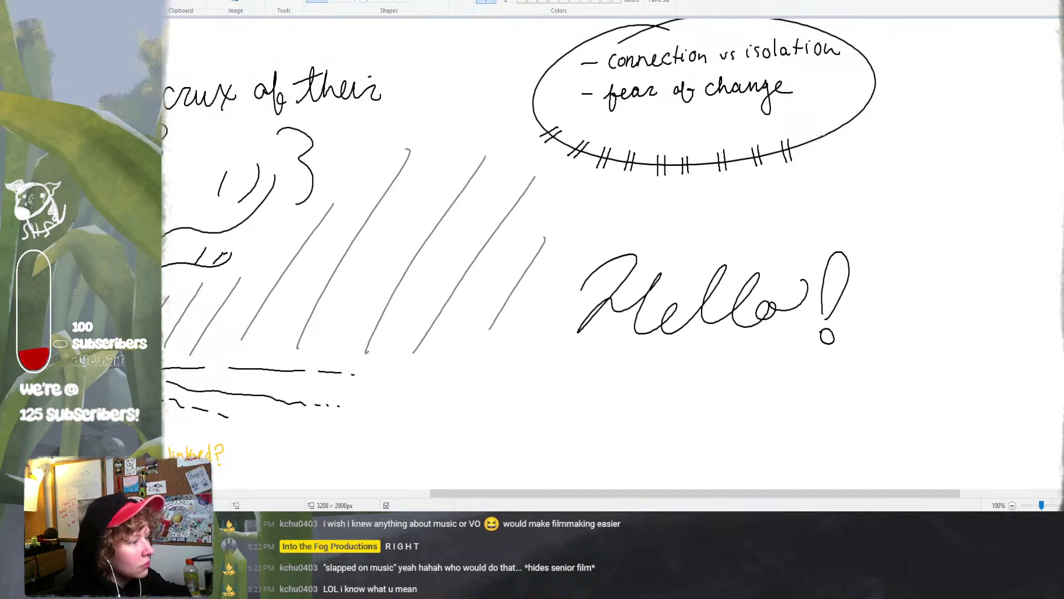
{"action": "left_click_drag", "start_coordinate": [809, 135], "coordinate": [807, 147]}
{"action": "left_click_drag", "start_coordinate": [813, 133], "coordinate": [811, 146]}
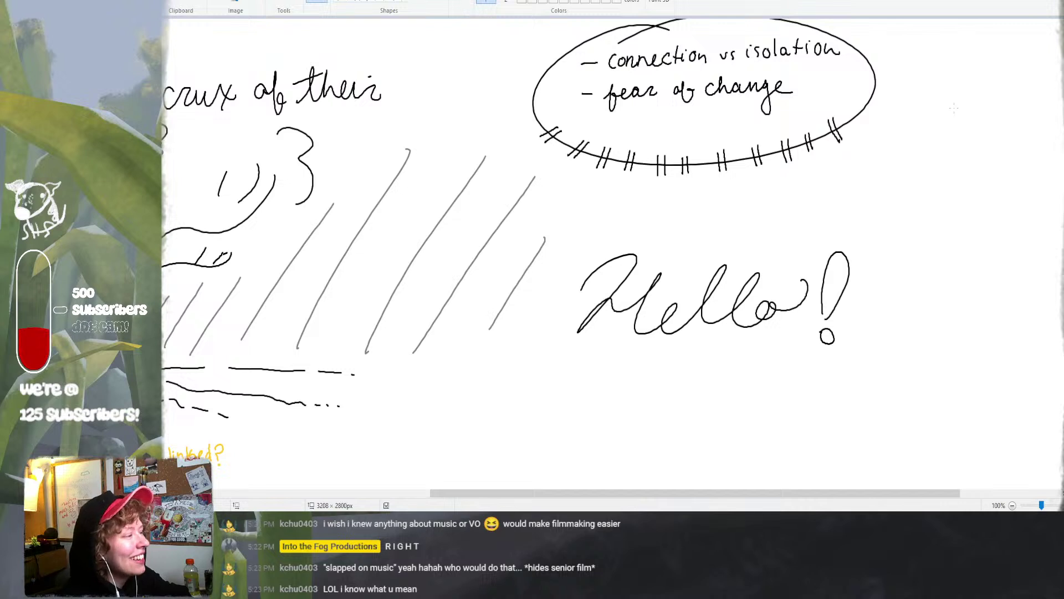
{"action": "left_click_drag", "start_coordinate": [542, 107], "coordinate": [519, 115]}
{"action": "left_click_drag", "start_coordinate": [543, 111], "coordinate": [521, 119]}
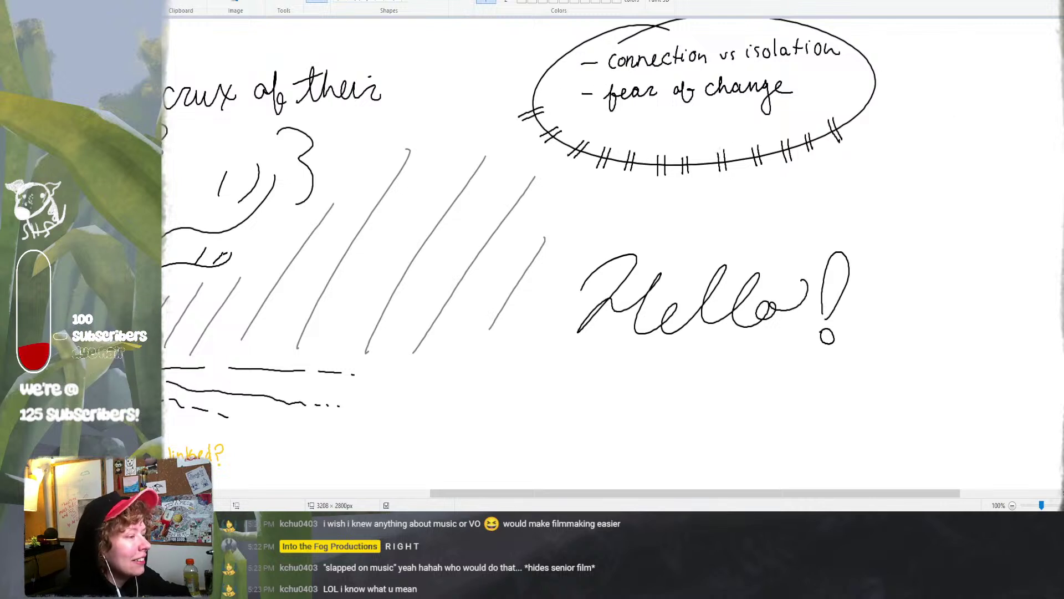
{"action": "left_click_drag", "start_coordinate": [718, 153], "coordinate": [726, 152]}
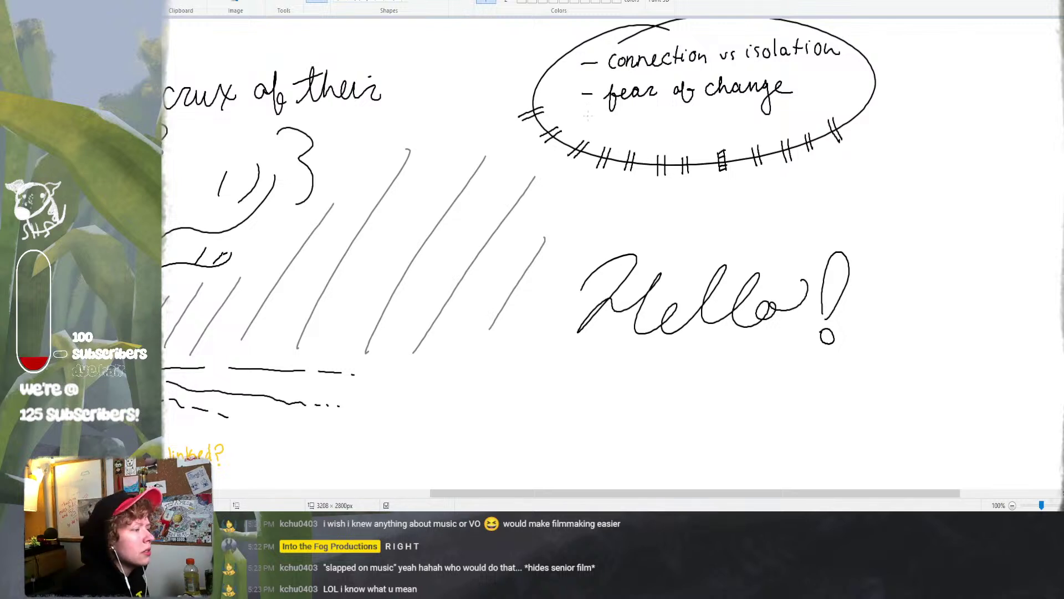
- Add a handwritten "memory" bullet below "fear of change" inside the ellipse
{"action": "left_click_drag", "start_coordinate": [582, 119], "coordinate": [673, 120]}
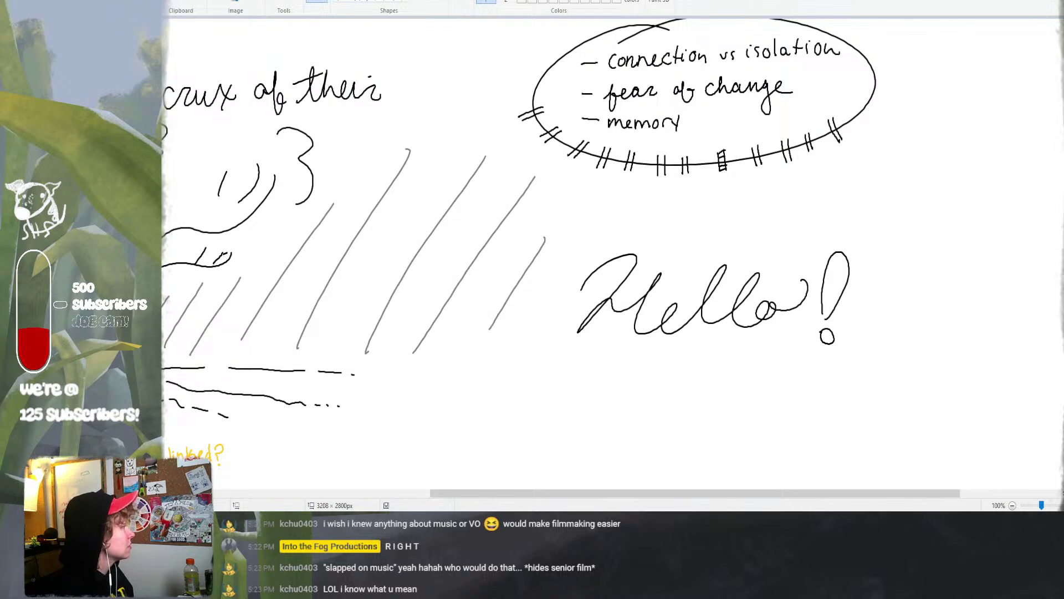
- Switch to the "Into the Fog" Milanote board, look over its soundtrack and album references, and return to the Paint drawing
{"action": "key", "text": "alt+Tab"}
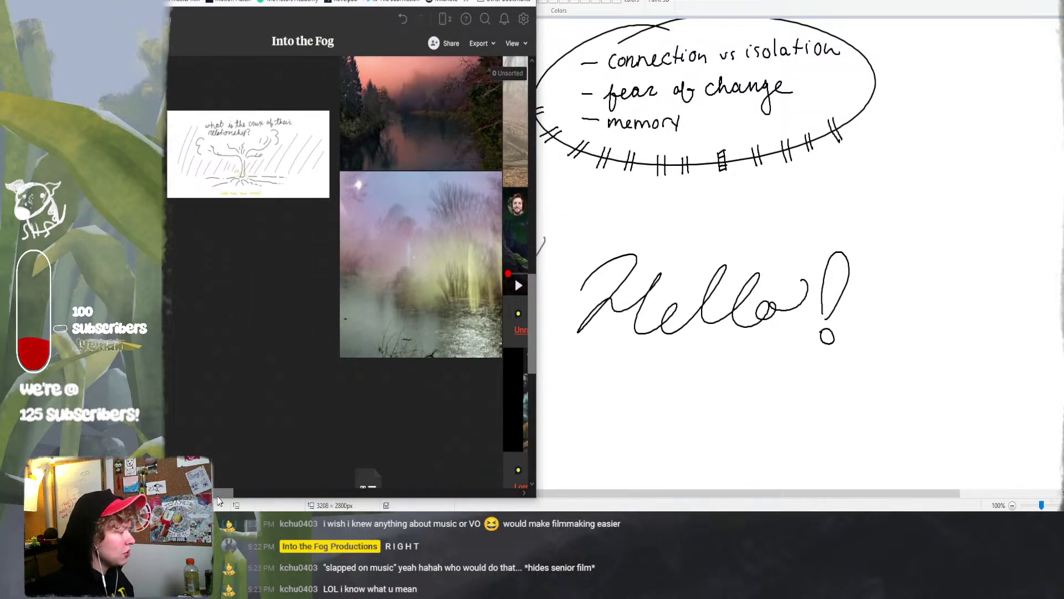
{"action": "left_click_drag", "start_coordinate": [244, 493], "coordinate": [270, 503]}
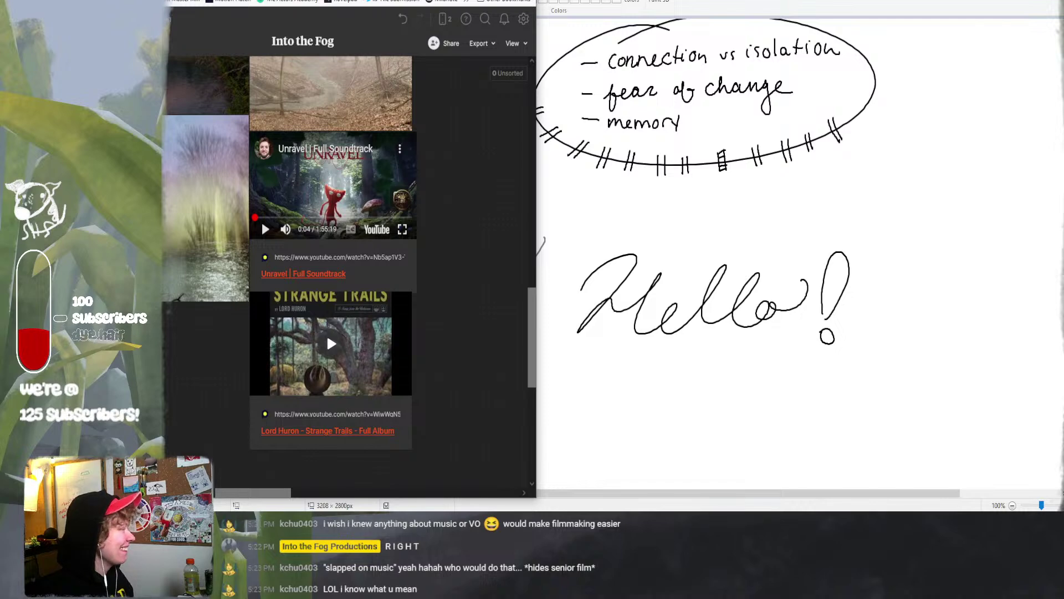
{"action": "key", "text": "alt+Tab"}
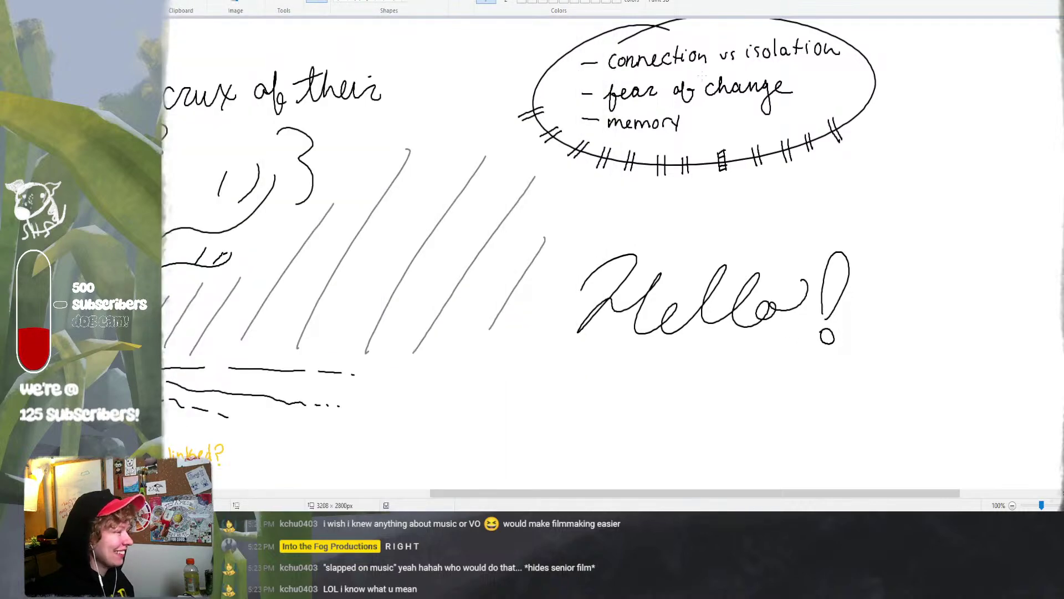
{"action": "key", "text": "alt+Tab"}
{"action": "left_click", "coordinate": [708, 139]}
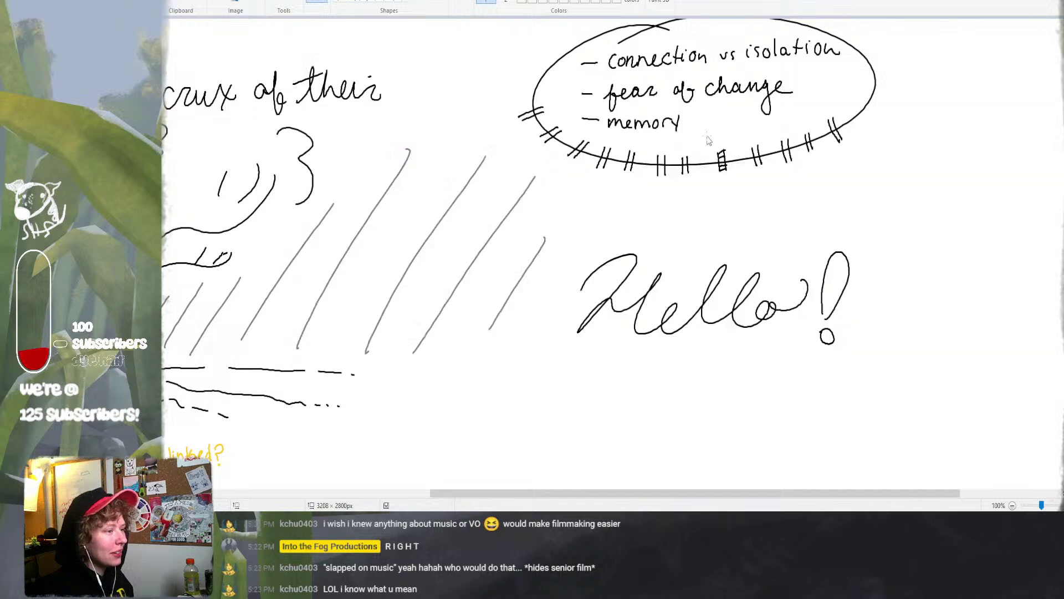
{"action": "key", "text": "alt+Tab"}
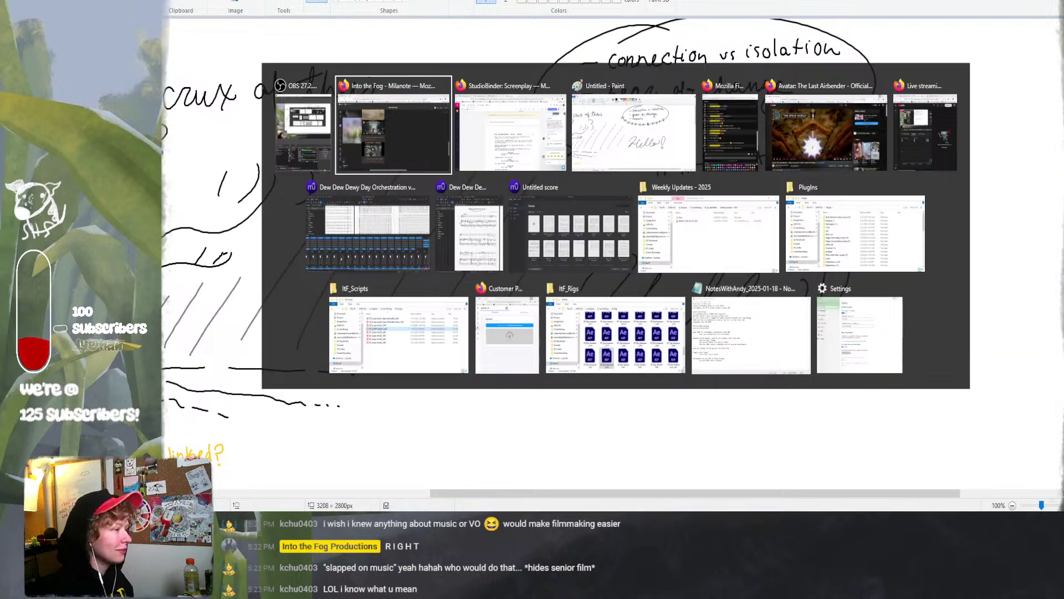
{"action": "left_click", "coordinate": [745, 102]}
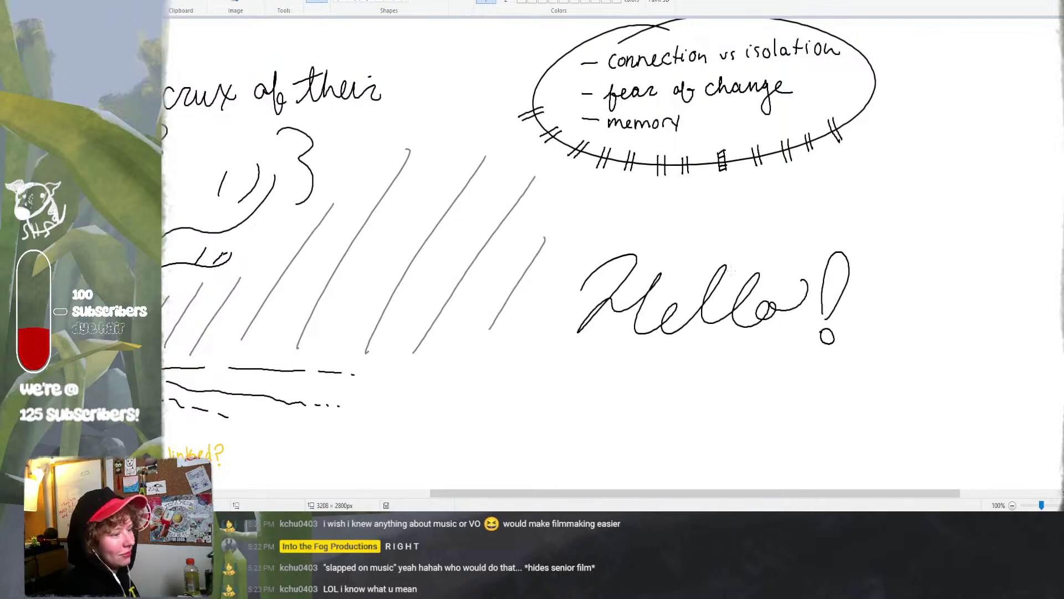
- Add small yellow strokes inside the yellow outline around the base of the tree trunk
{"action": "left_click_drag", "start_coordinate": [554, 494], "coordinate": [291, 494]}
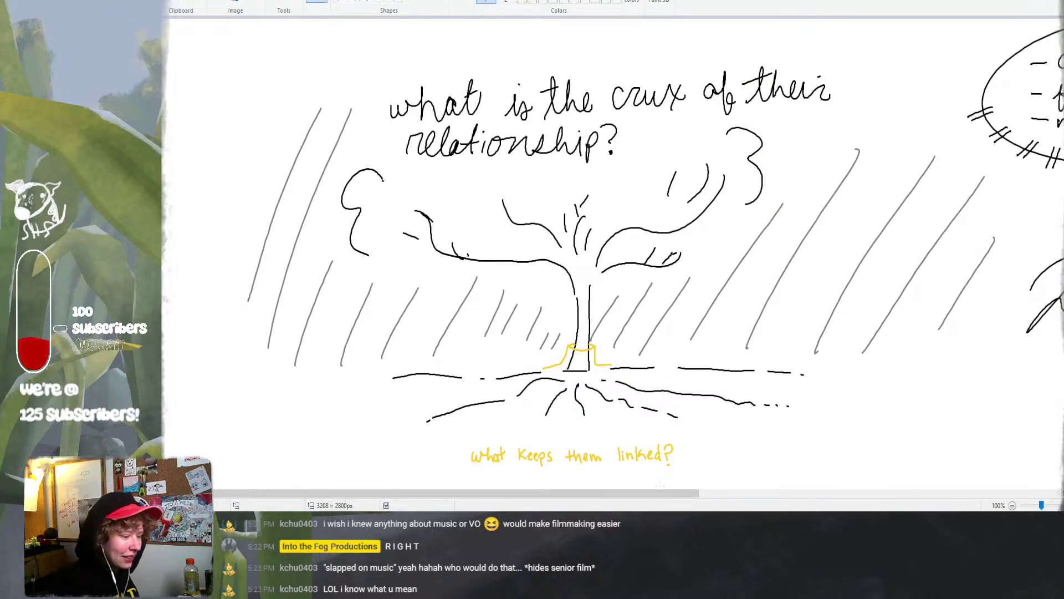
{"action": "left_click_drag", "start_coordinate": [651, 499], "coordinate": [712, 498]}
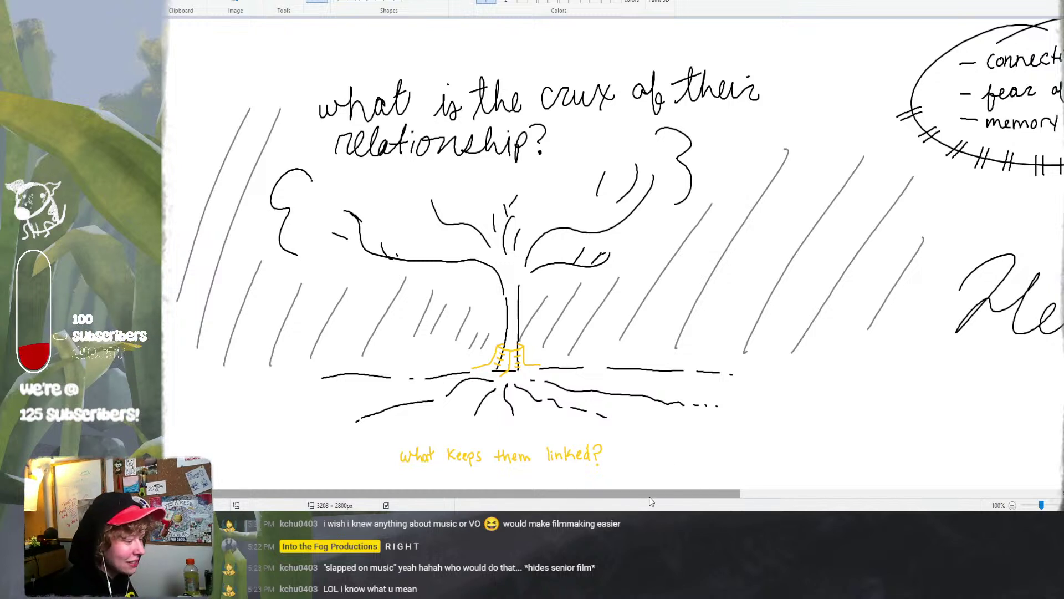
{"action": "left_click_drag", "start_coordinate": [649, 497], "coordinate": [629, 487]}
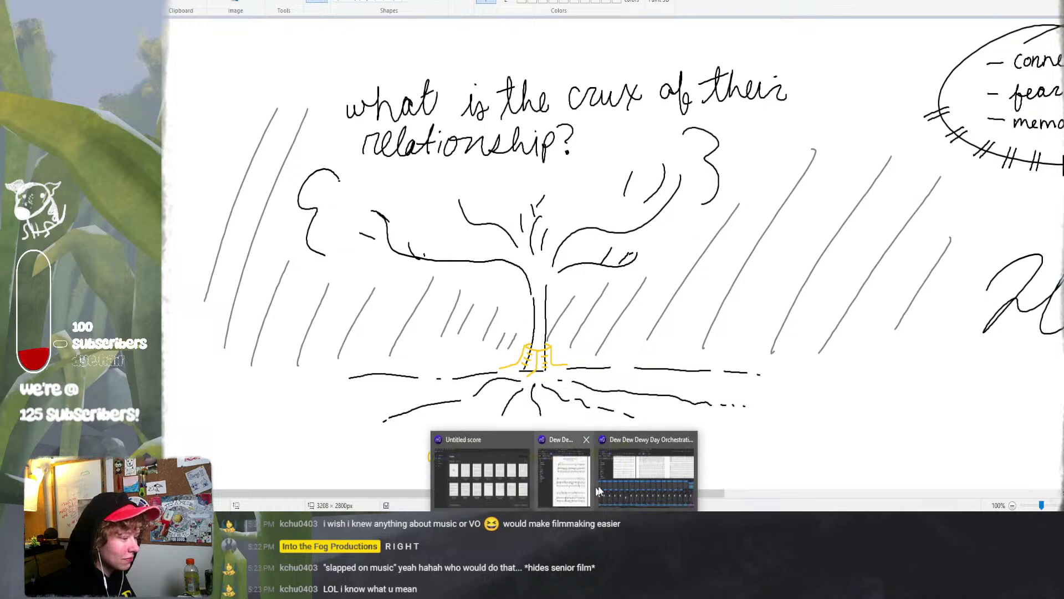
- Switch to the Dew Dew Dewy Day orchestration in MuseScore and look over its opening pages and the master channel's effect choices
{"action": "left_click", "coordinate": [619, 476]}
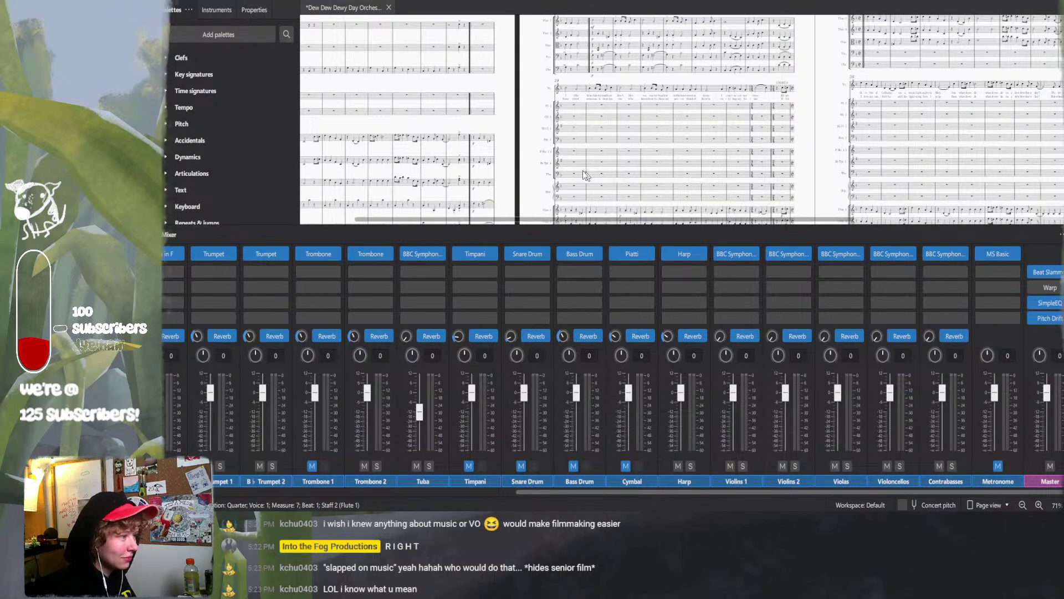
{"action": "scroll", "coordinate": [537, 157], "scroll_direction": "left", "scroll_amount": 5}
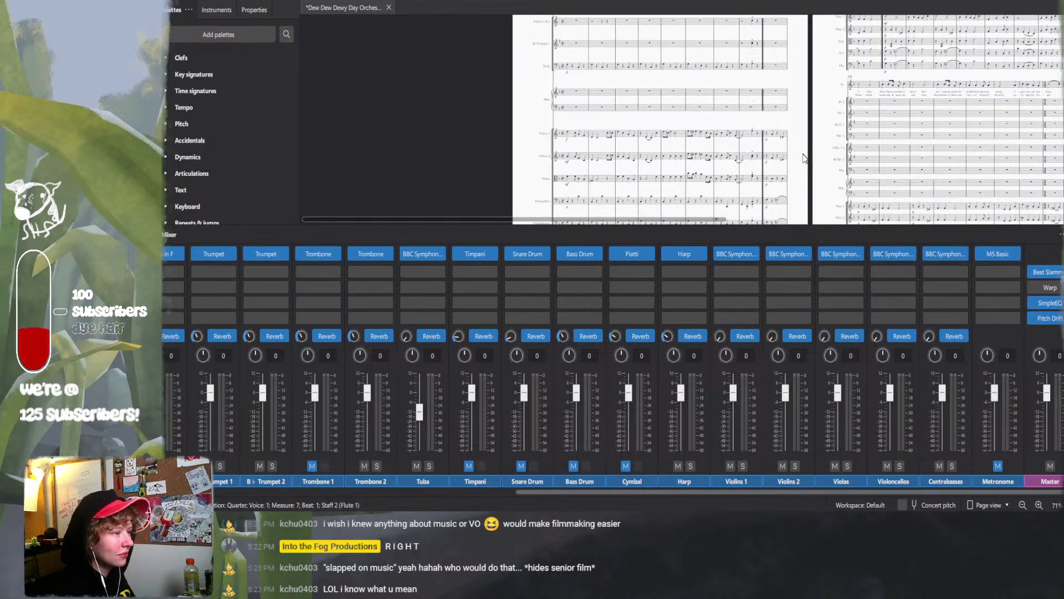
{"action": "scroll", "coordinate": [807, 158], "scroll_direction": "right", "scroll_amount": 5}
{"action": "scroll", "coordinate": [807, 158], "scroll_direction": "up", "scroll_amount": 2}
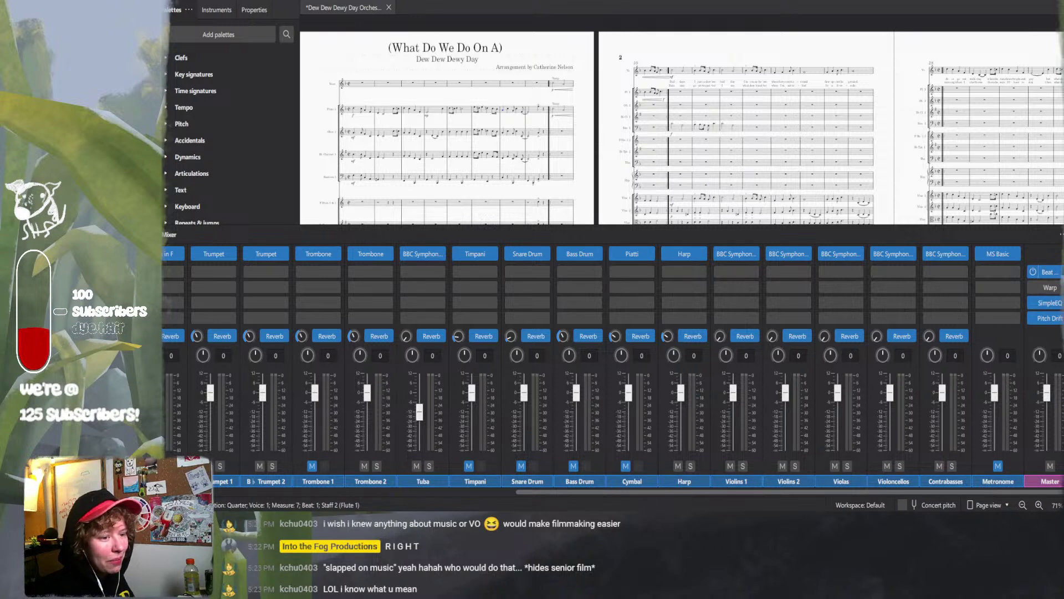
{"action": "left_click", "coordinate": [1047, 272]}
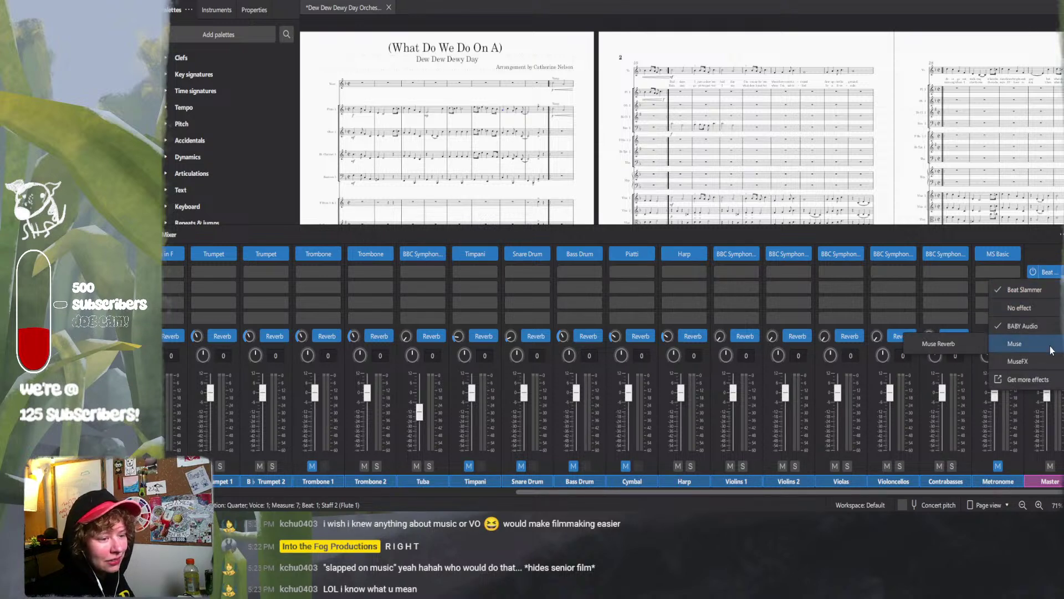
{"action": "left_click", "coordinate": [984, 238]}
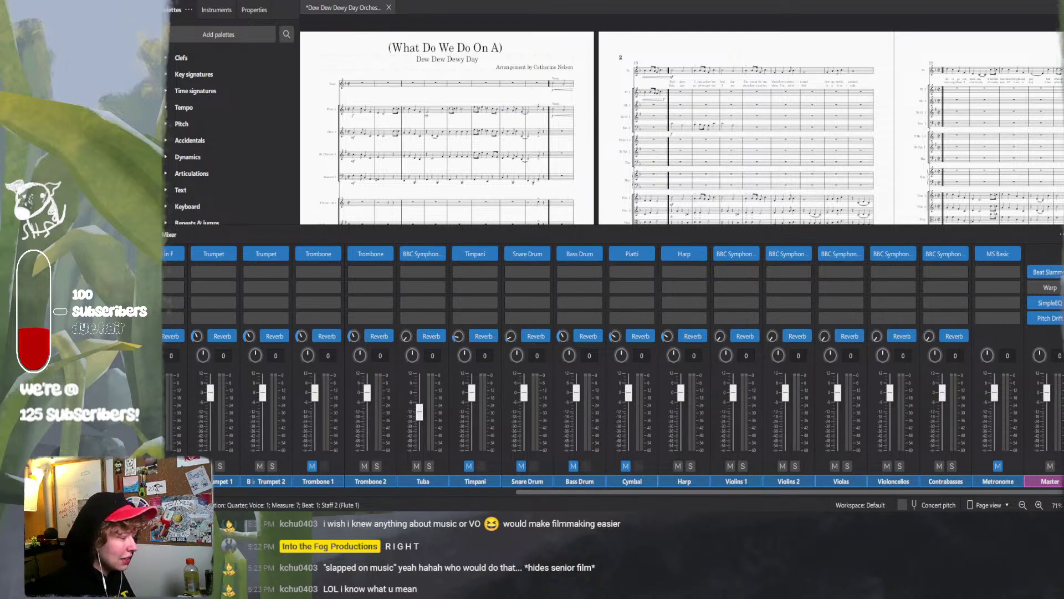
- Switch to the Avatar: The Last Airbender "Book 1: Water" soundtrack video on YouTube and look over its track list
{"action": "mouse_move", "coordinate": [424, 588]}
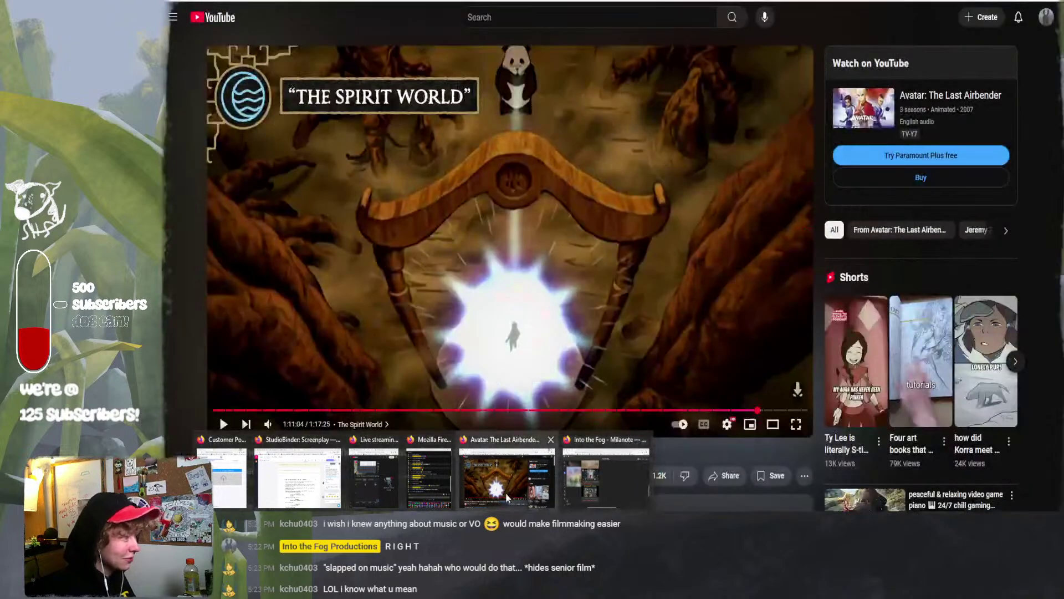
{"action": "left_click", "coordinate": [505, 492]}
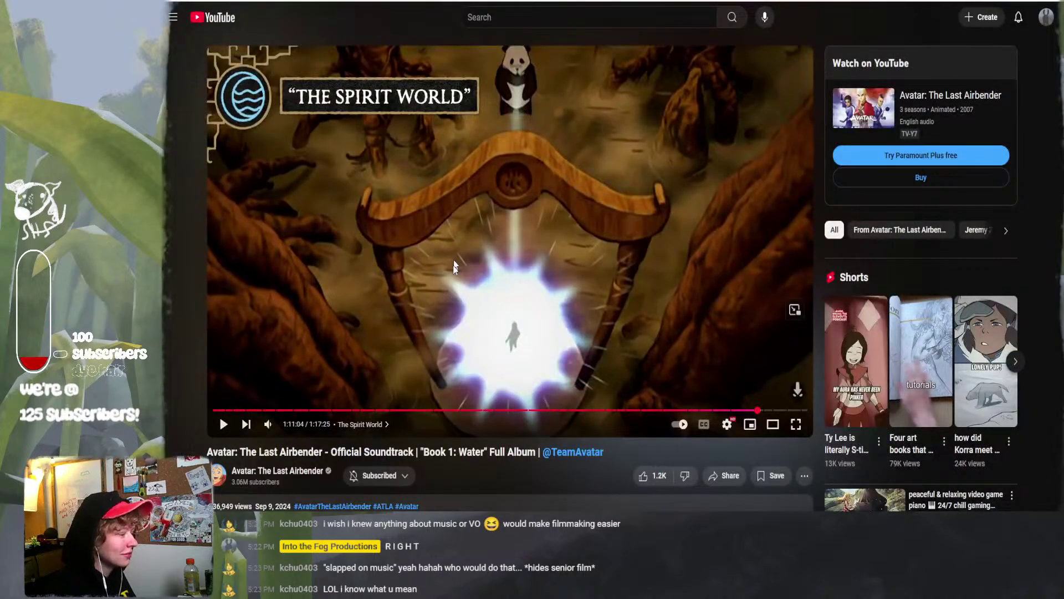
{"action": "scroll", "coordinate": [464, 278], "scroll_direction": "down", "scroll_amount": 10}
{"action": "scroll", "coordinate": [463, 278], "scroll_direction": "up", "scroll_amount": 1}
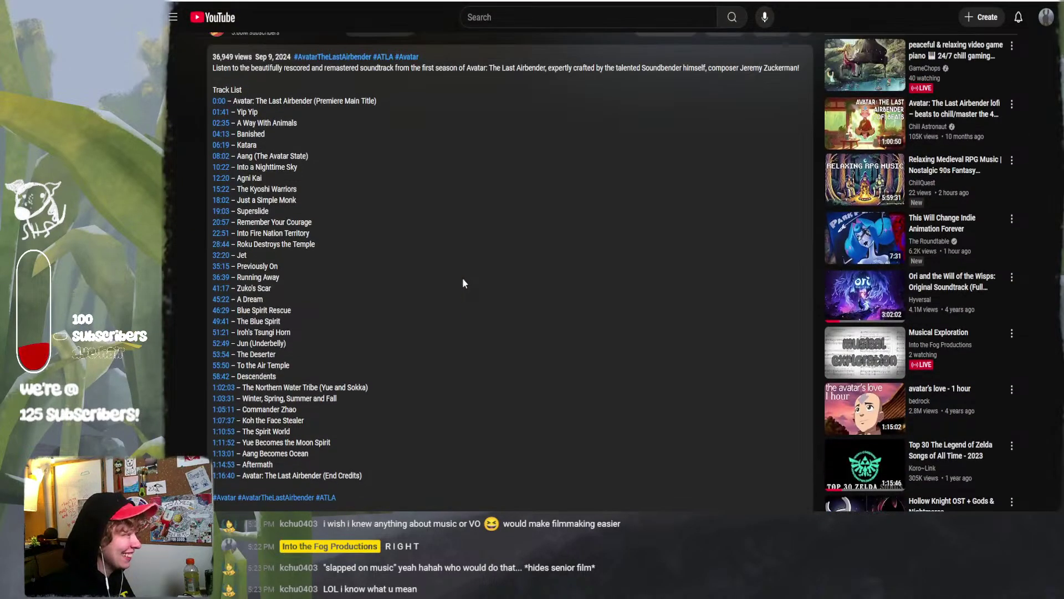
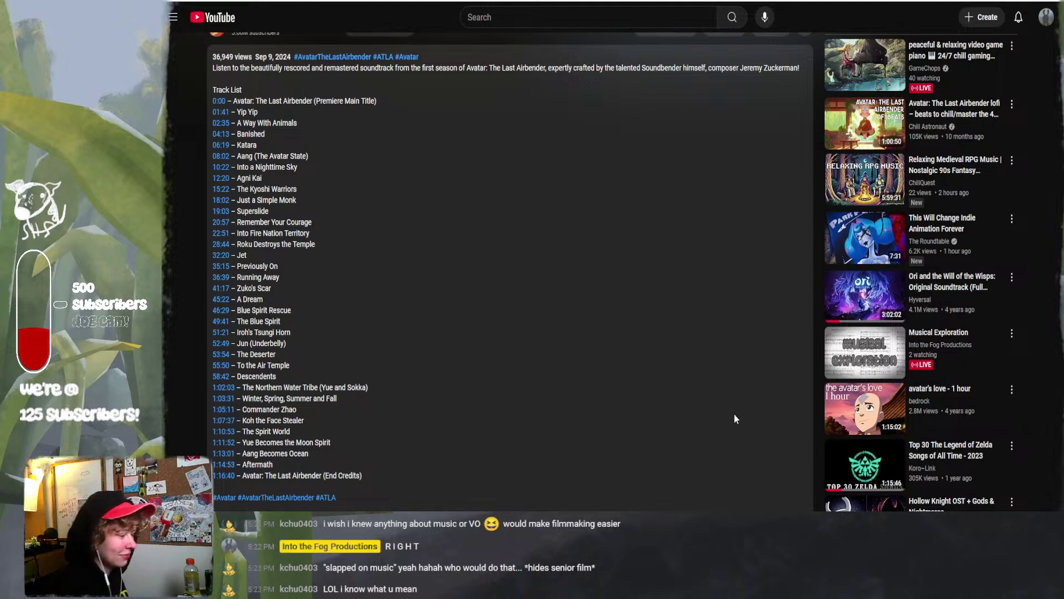
- Bring up the Dew Dew Dewy Day ORIGINAL score in MuseScore, close its window, and return to the soundtrack video
{"action": "mouse_move", "coordinate": [564, 586]}
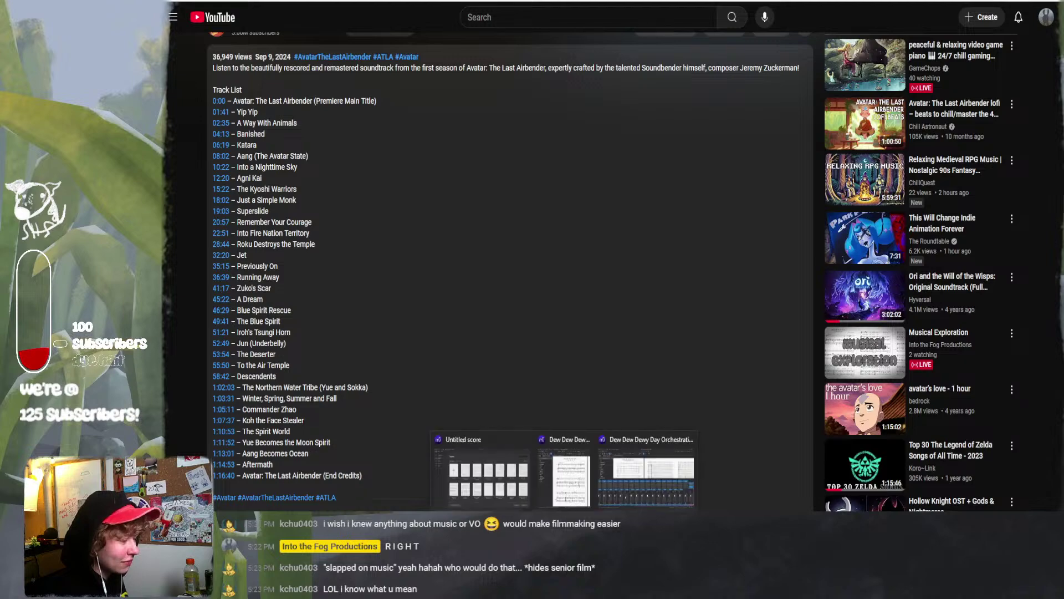
{"action": "left_click", "coordinate": [526, 479]}
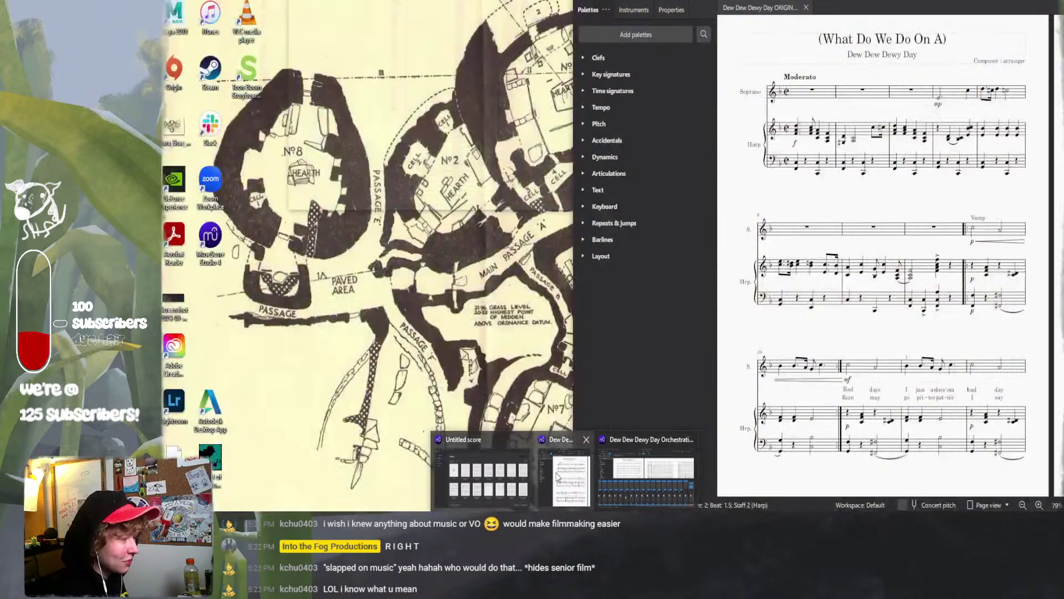
{"action": "left_click", "coordinate": [568, 477]}
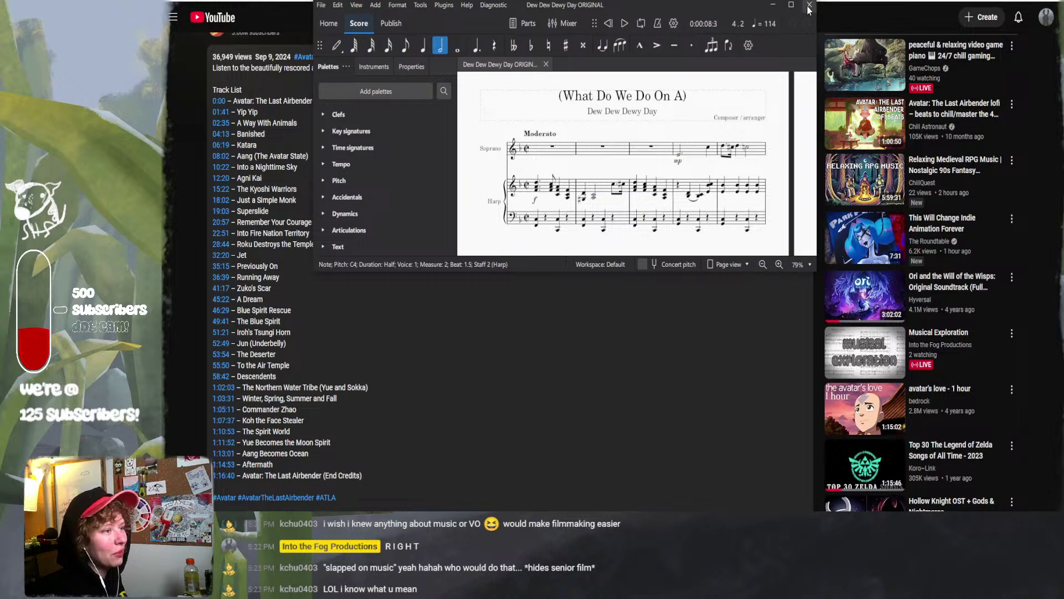
{"action": "left_click", "coordinate": [808, 7]}
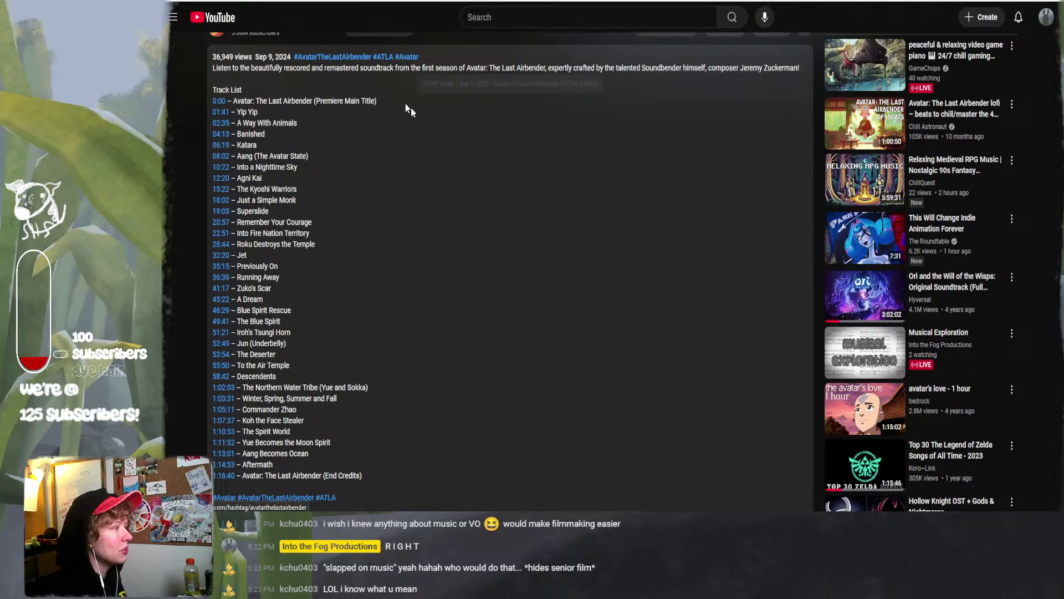
{"action": "scroll", "coordinate": [416, 111], "scroll_direction": "up", "scroll_amount": 8}
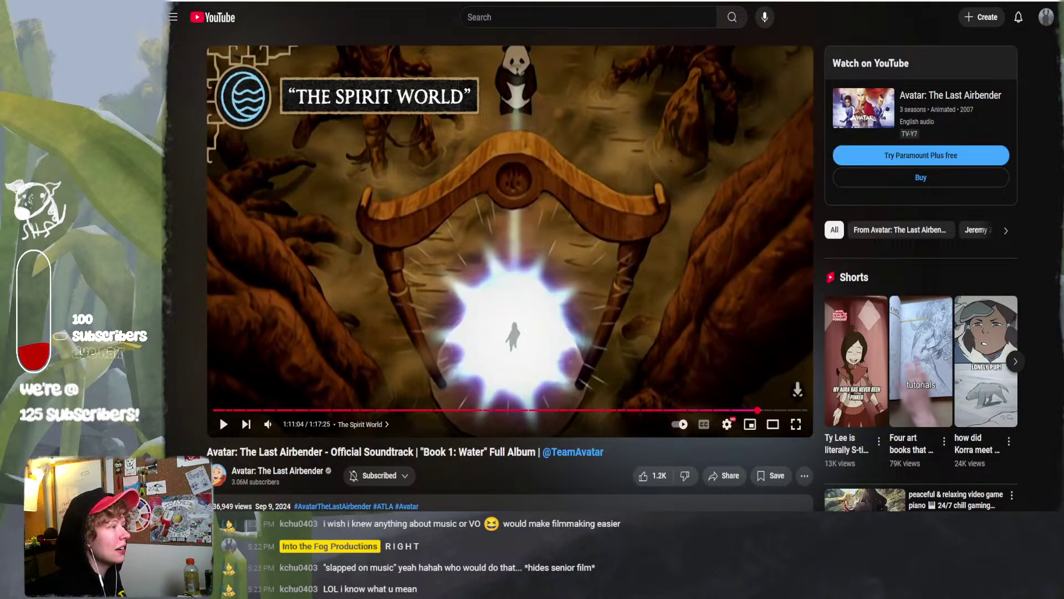
- Switch to the 2025 Master Schedule spreadsheet and examine the 101 sheet's script and casting call weeks and the matching crew row marker
{"action": "key", "text": "alt+Tab"}
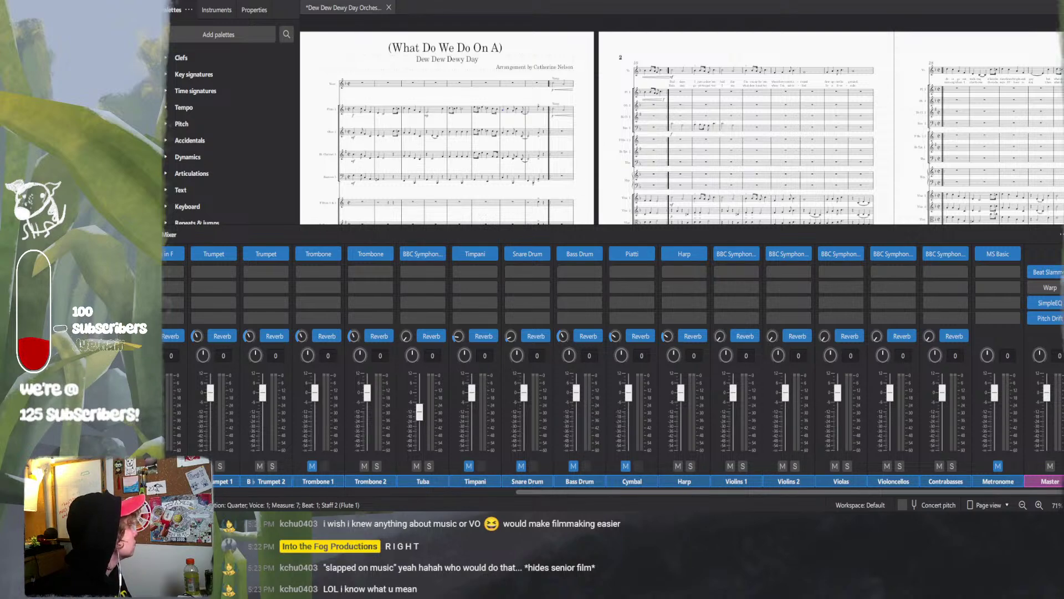
{"action": "key", "text": "alt+Tab"}
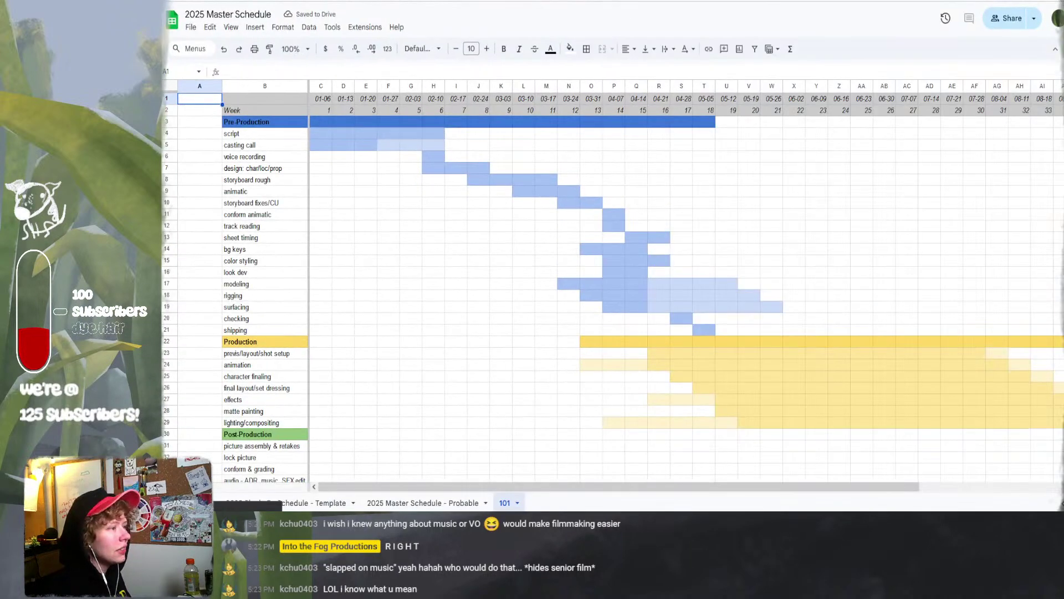
{"action": "left_click", "coordinate": [368, 135]}
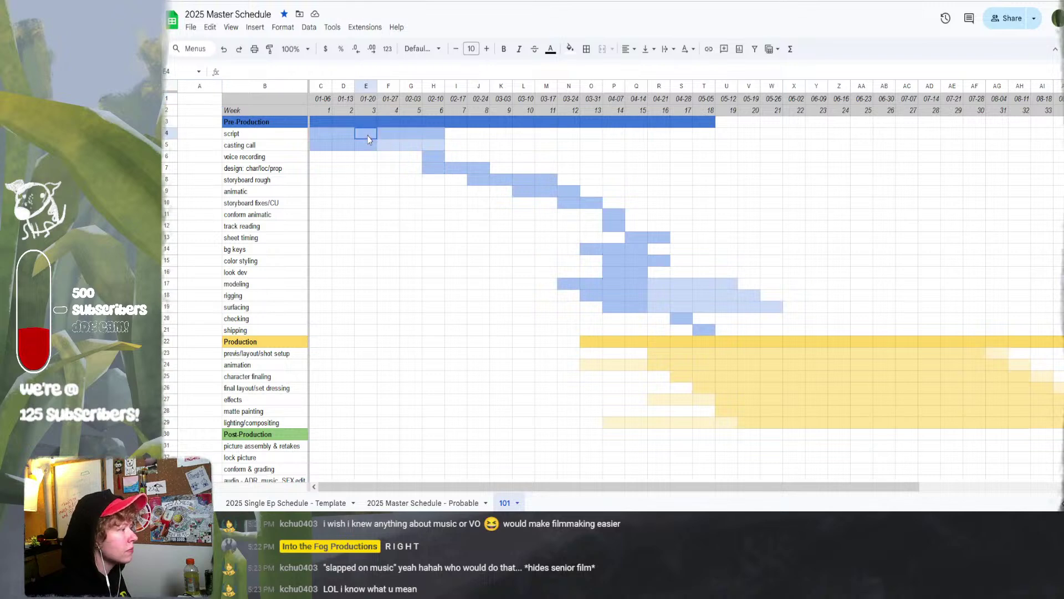
{"action": "left_click_drag", "start_coordinate": [368, 137], "coordinate": [366, 148]}
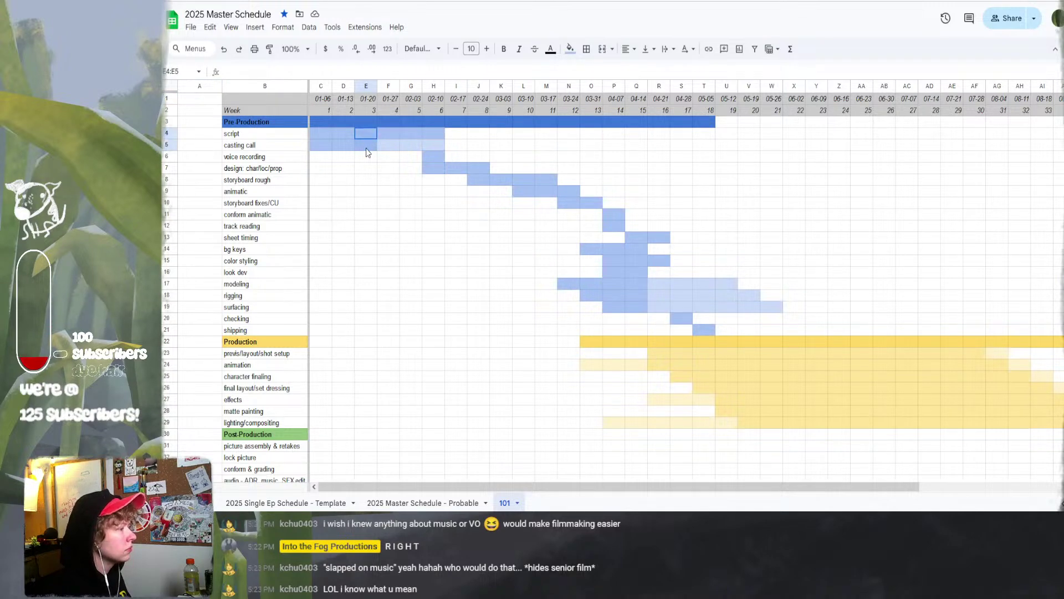
{"action": "scroll", "coordinate": [368, 185], "scroll_direction": "down", "scroll_amount": 5}
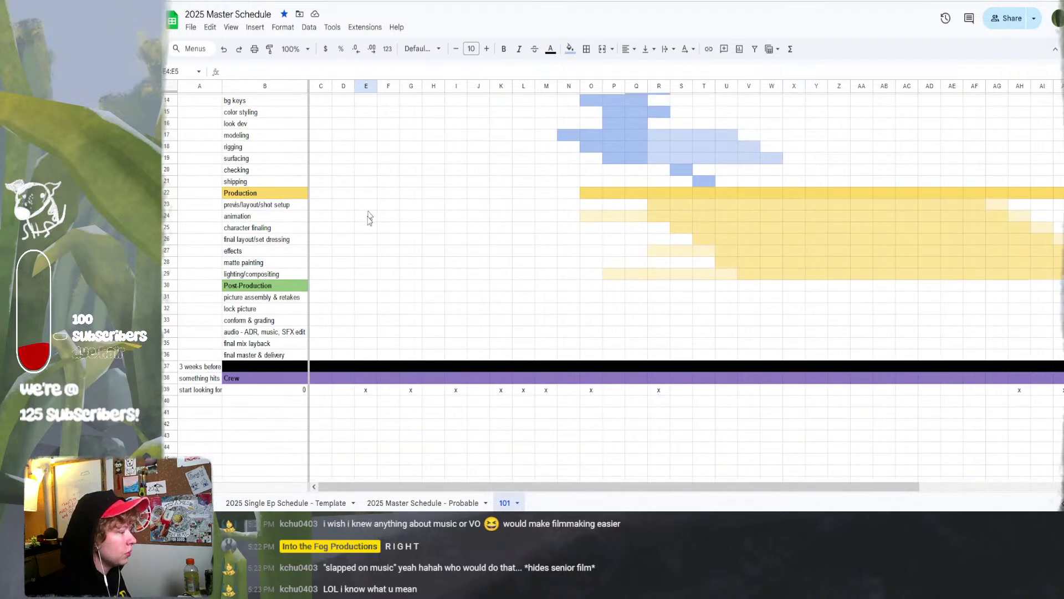
{"action": "left_click", "coordinate": [368, 391]}
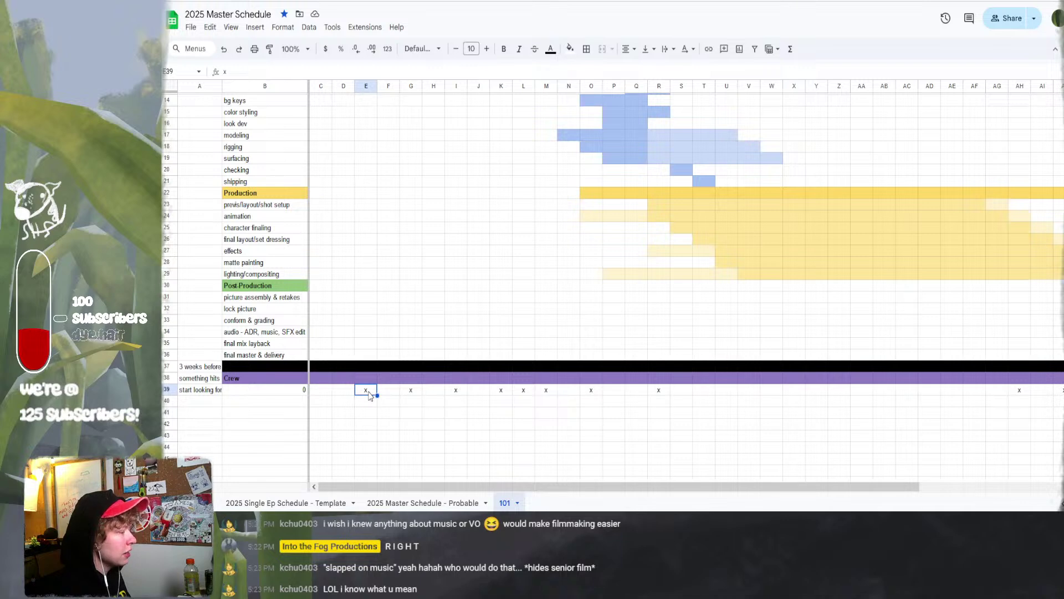
{"action": "scroll", "coordinate": [368, 394], "scroll_direction": "up", "scroll_amount": 5}
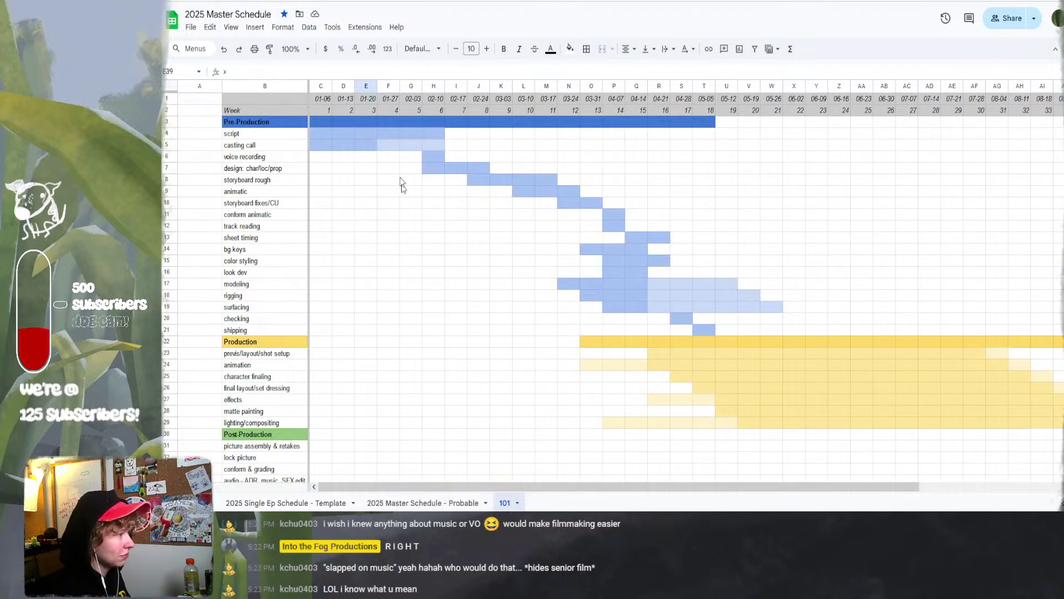
- Open the "2025 Master Schedule - Probable" sheet and examine episode 2's light yellow block of weeks starting at week 7
{"action": "left_click", "coordinate": [734, 354]}
{"action": "left_click", "coordinate": [451, 502]}
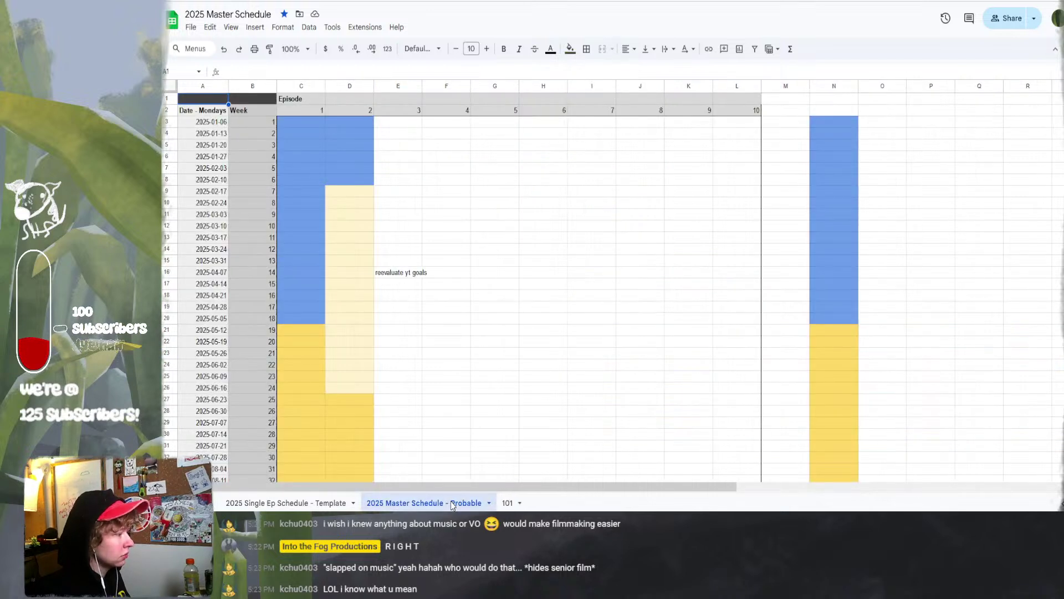
{"action": "left_click", "coordinate": [340, 194]}
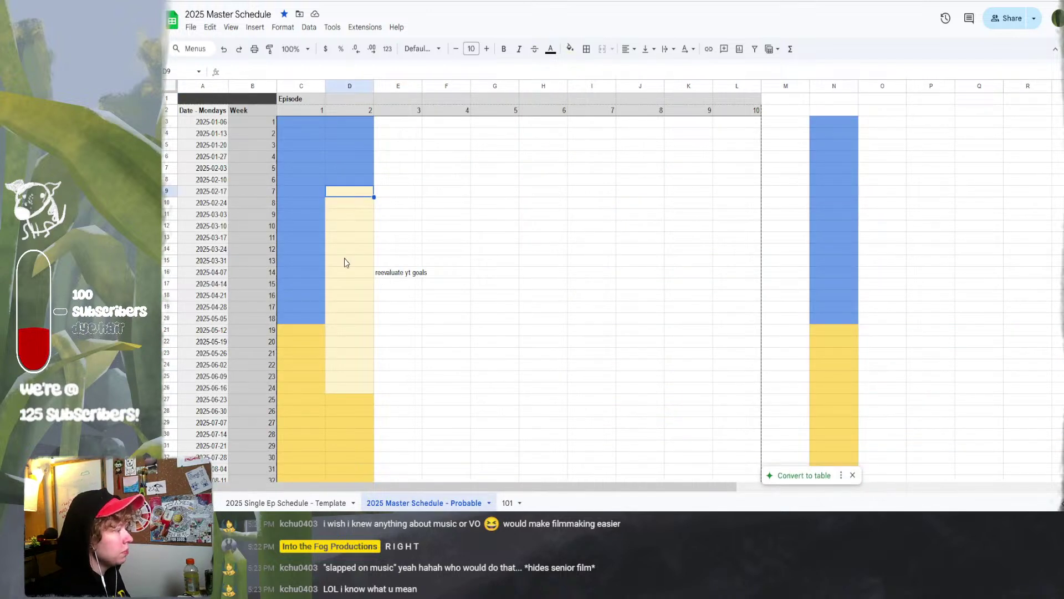
{"action": "left_click_drag", "start_coordinate": [344, 259], "coordinate": [357, 334]}
- Switch to the Into the Fog Airtable base and look through the s01e02 shot thumbnails, phases and statuses from shot 021 to 048
{"action": "key", "text": "alt+Tab"}
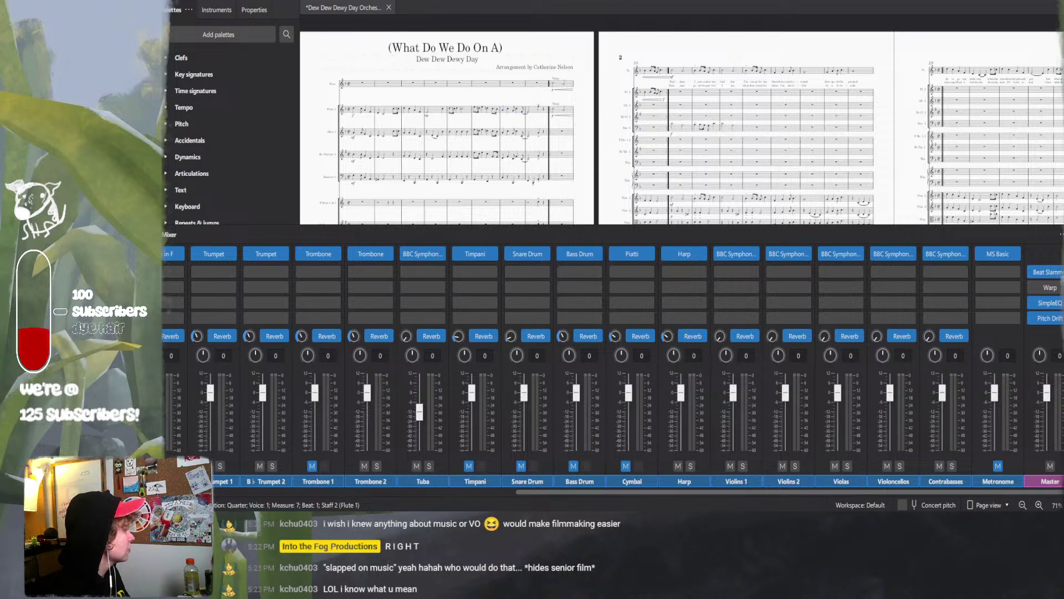
{"action": "left_click_drag", "start_coordinate": [161, 8], "coordinate": [641, 42]}
{"action": "double_click", "coordinate": [643, 44]}
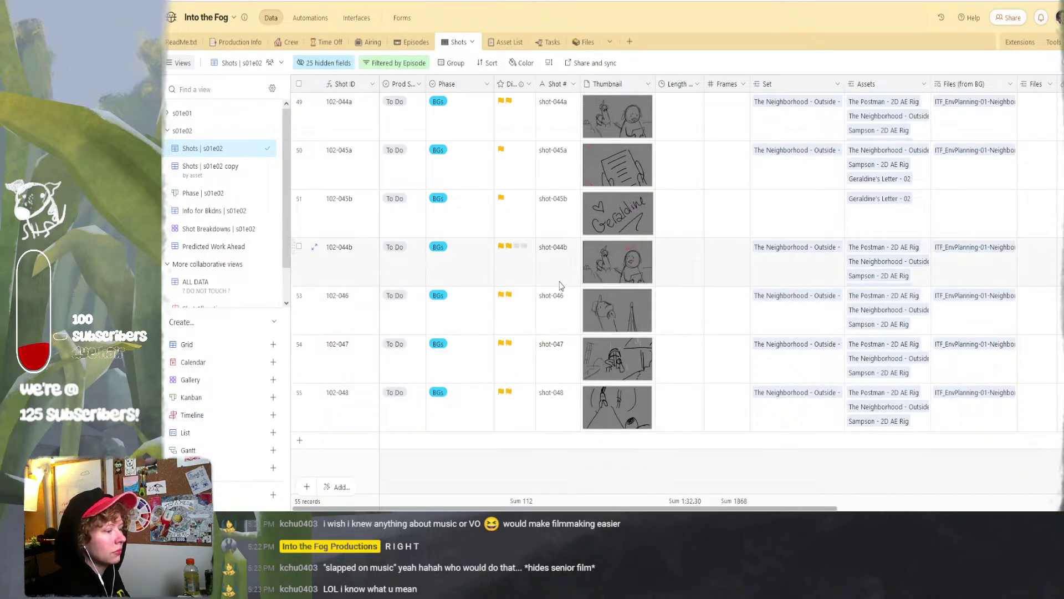
{"action": "scroll", "coordinate": [560, 285], "scroll_direction": "up", "scroll_amount": 5}
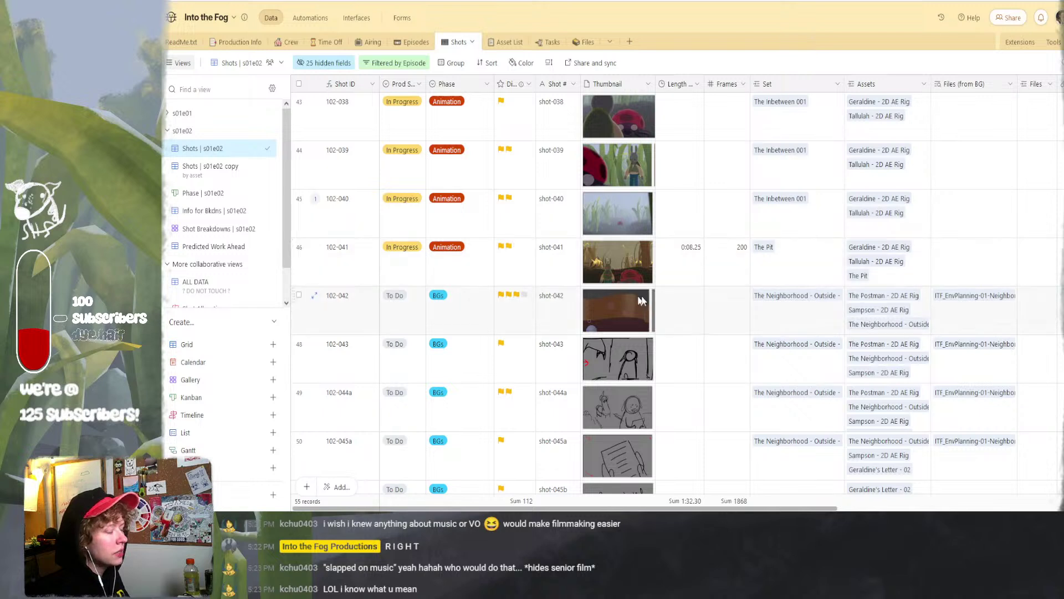
{"action": "scroll", "coordinate": [633, 374], "scroll_direction": "down", "scroll_amount": 5}
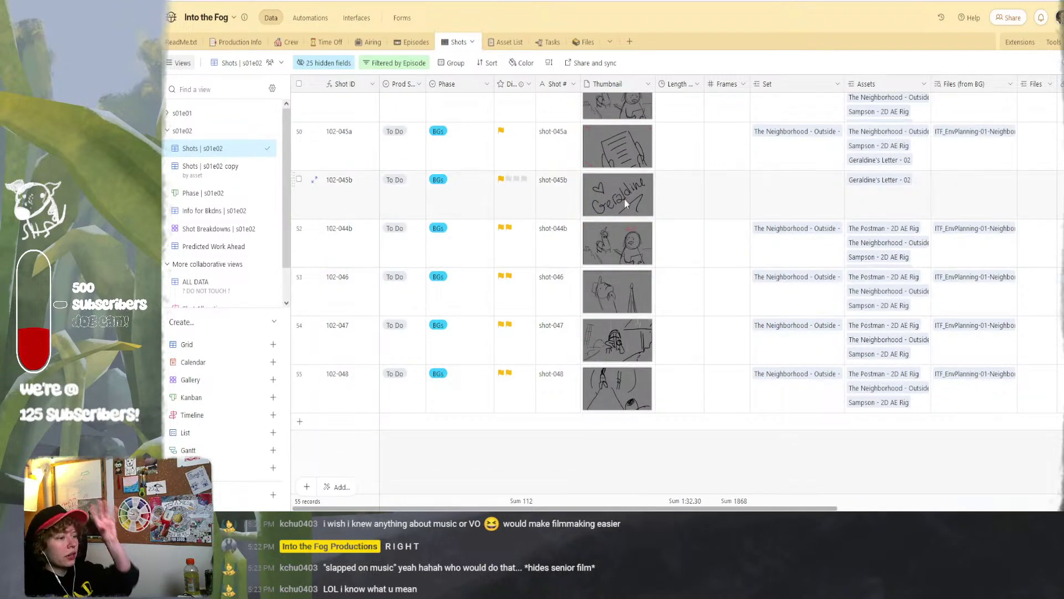
{"action": "scroll", "coordinate": [616, 366], "scroll_direction": "up", "scroll_amount": 5}
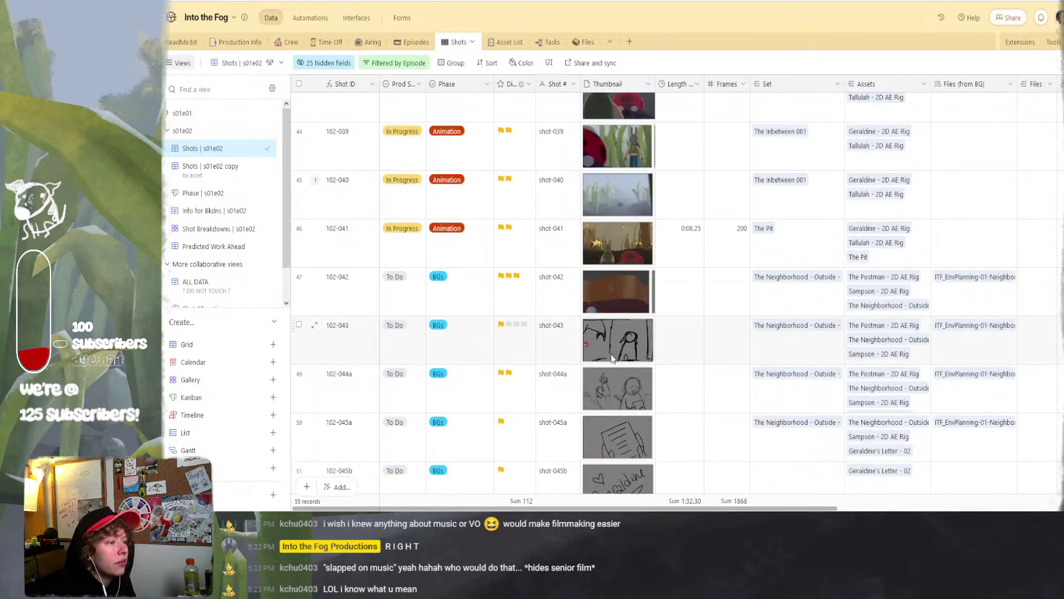
{"action": "scroll", "coordinate": [620, 374], "scroll_direction": "up", "scroll_amount": 5}
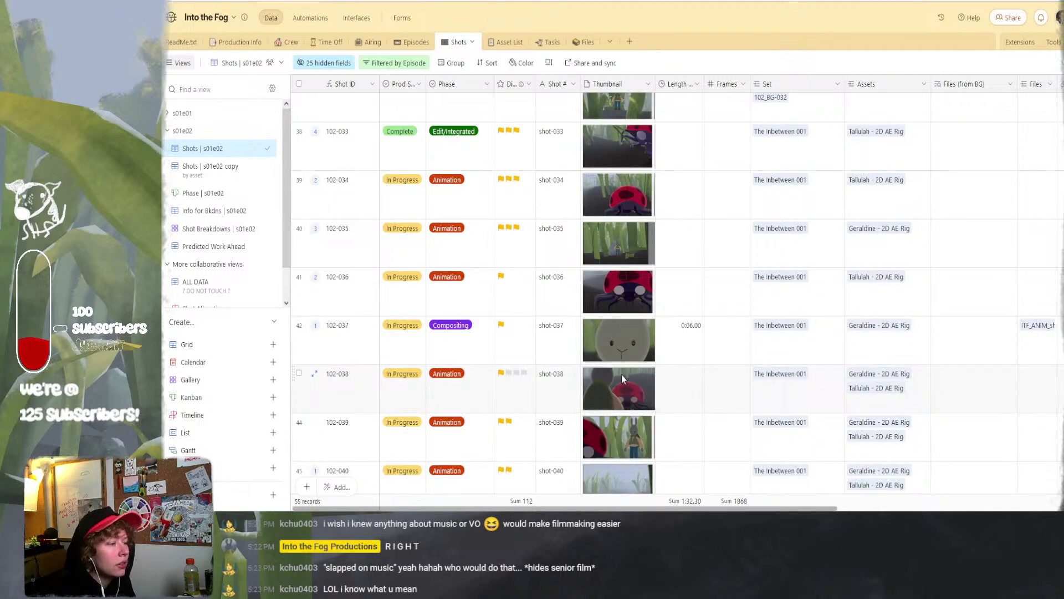
{"action": "scroll", "coordinate": [621, 374], "scroll_direction": "up", "scroll_amount": 5}
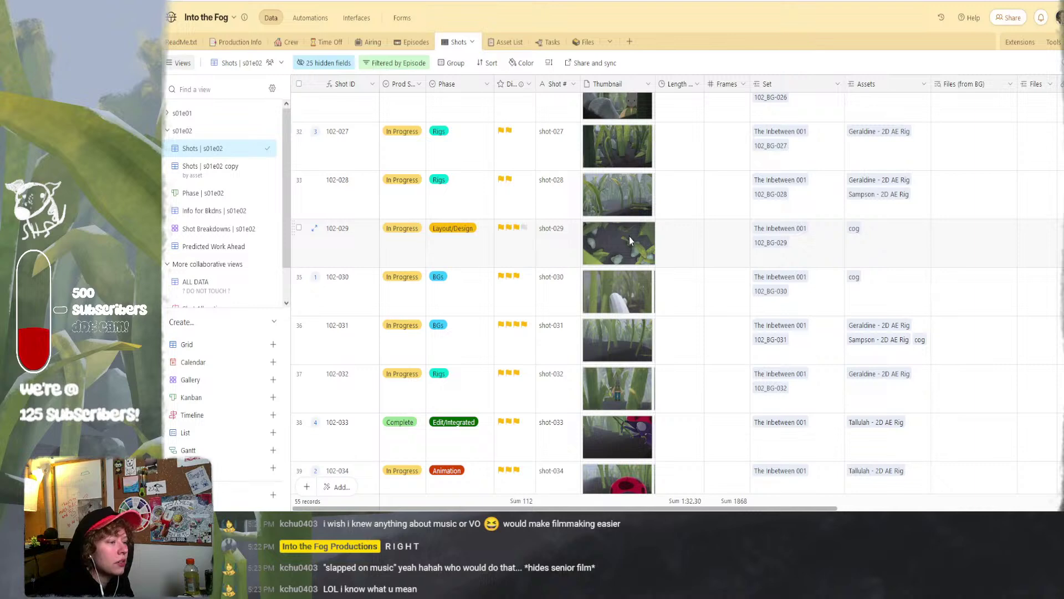
{"action": "scroll", "coordinate": [630, 346], "scroll_direction": "up", "scroll_amount": 5}
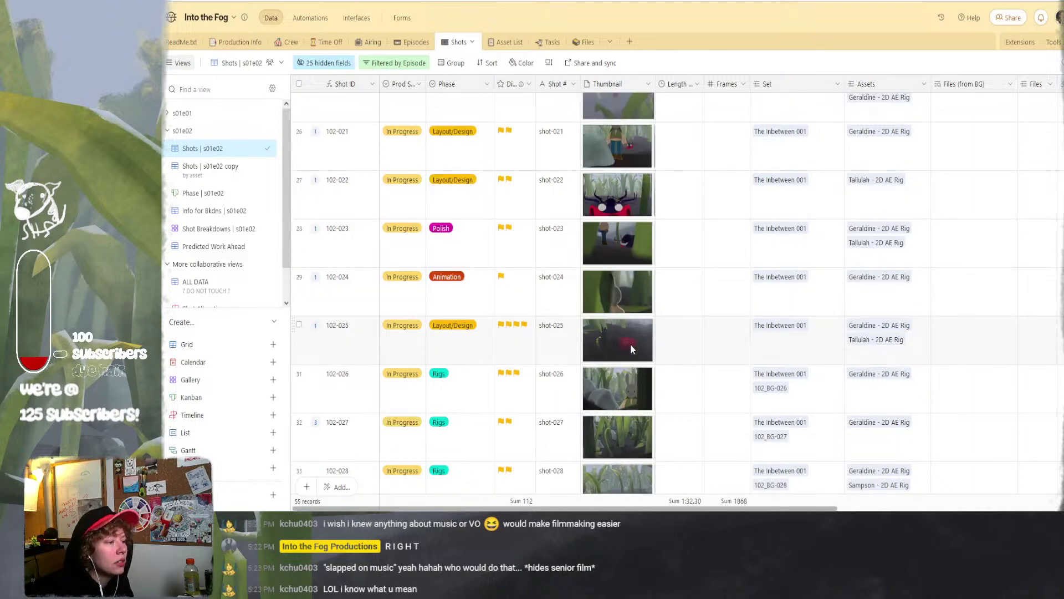
{"action": "scroll", "coordinate": [631, 330], "scroll_direction": "down", "scroll_amount": 5}
{"action": "scroll", "coordinate": [631, 327], "scroll_direction": "down", "scroll_amount": 15}
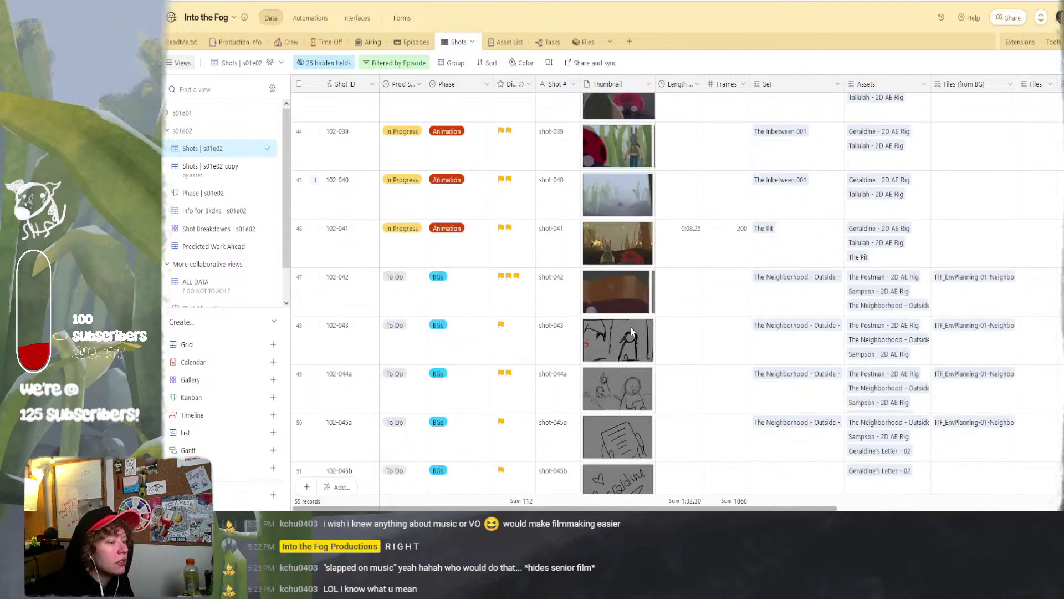
{"action": "scroll", "coordinate": [636, 130], "scroll_direction": "up", "scroll_amount": 5}
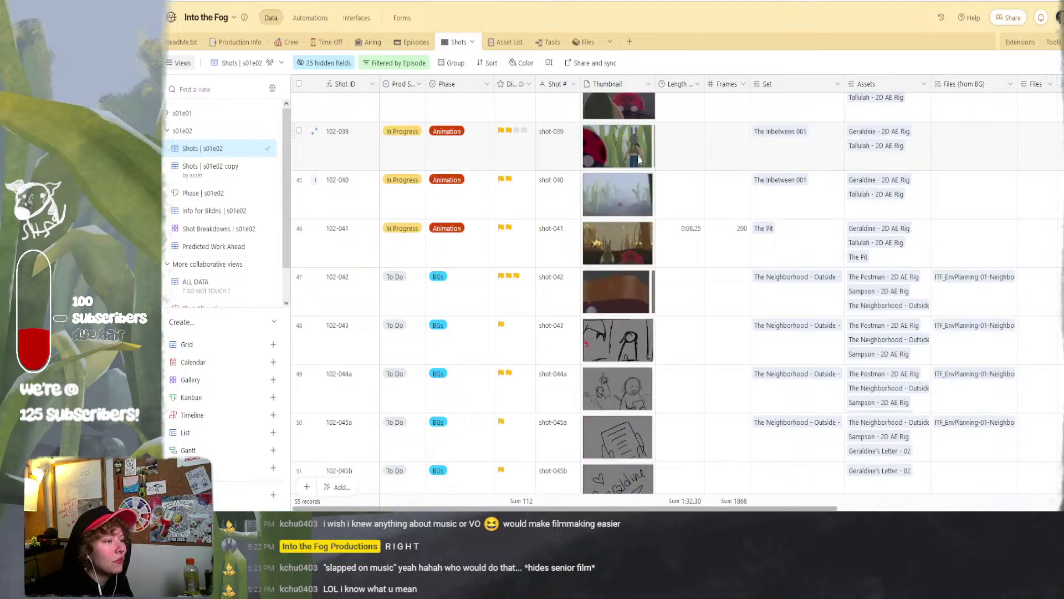
{"action": "scroll", "coordinate": [626, 305], "scroll_direction": "down", "scroll_amount": 5}
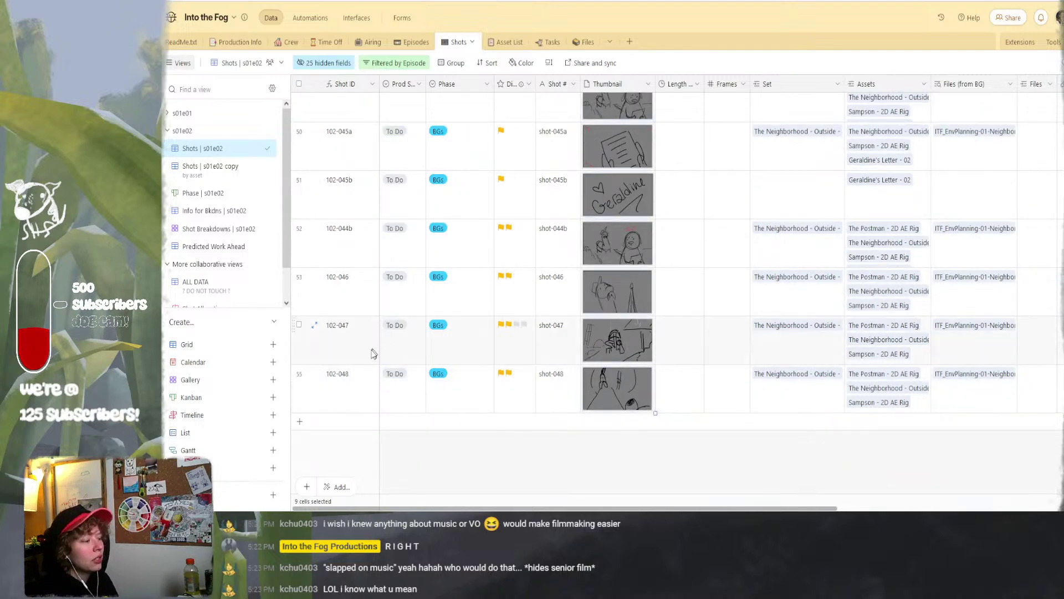
- Open the record for shot 102-048, inspect its edit history, and return to the earlier shots in the s01e02 list
{"action": "scroll", "coordinate": [357, 383], "scroll_direction": "up", "scroll_amount": 1}
{"action": "left_click", "coordinate": [356, 383]}
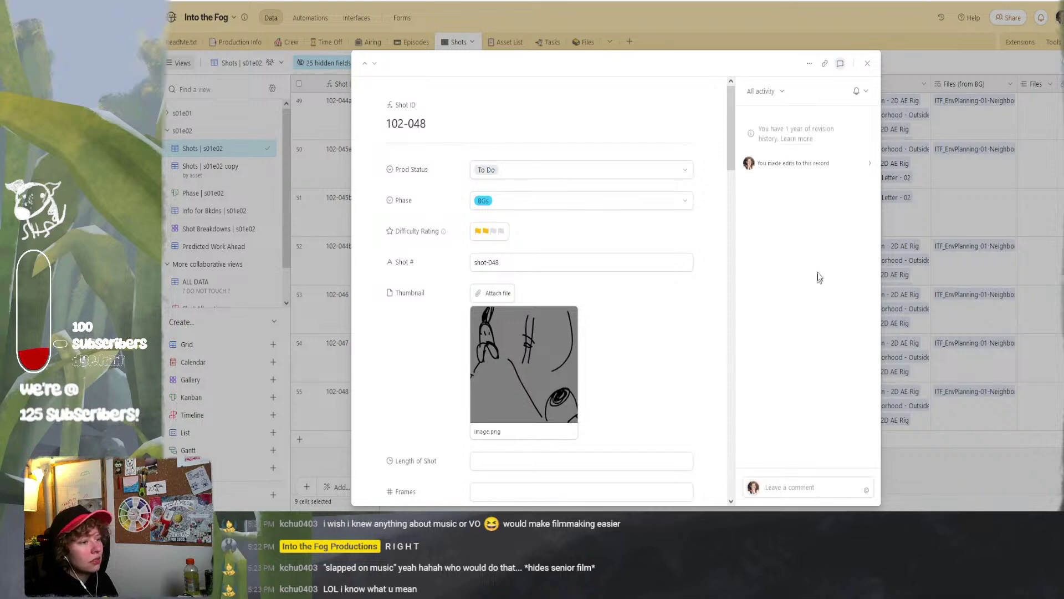
{"action": "left_click", "coordinate": [796, 160]}
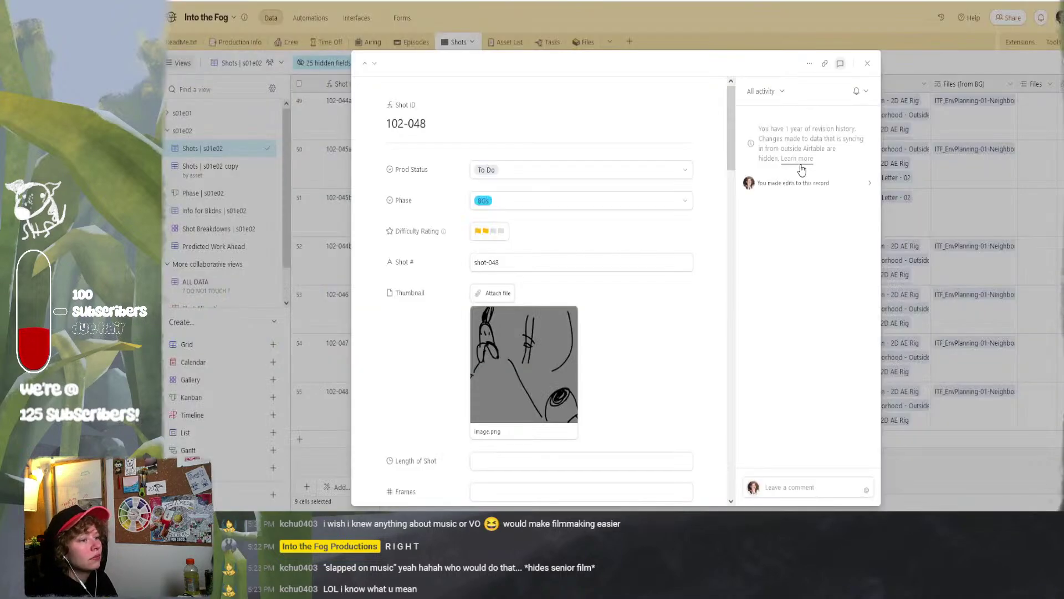
{"action": "left_click", "coordinate": [808, 184]}
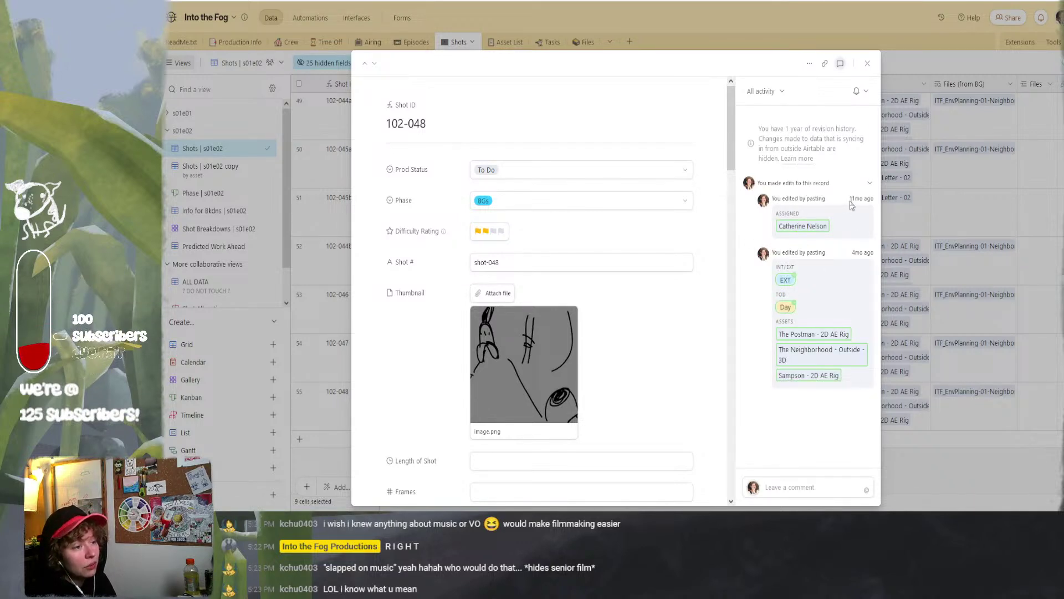
{"action": "left_click_drag", "start_coordinate": [849, 199], "coordinate": [874, 201]}
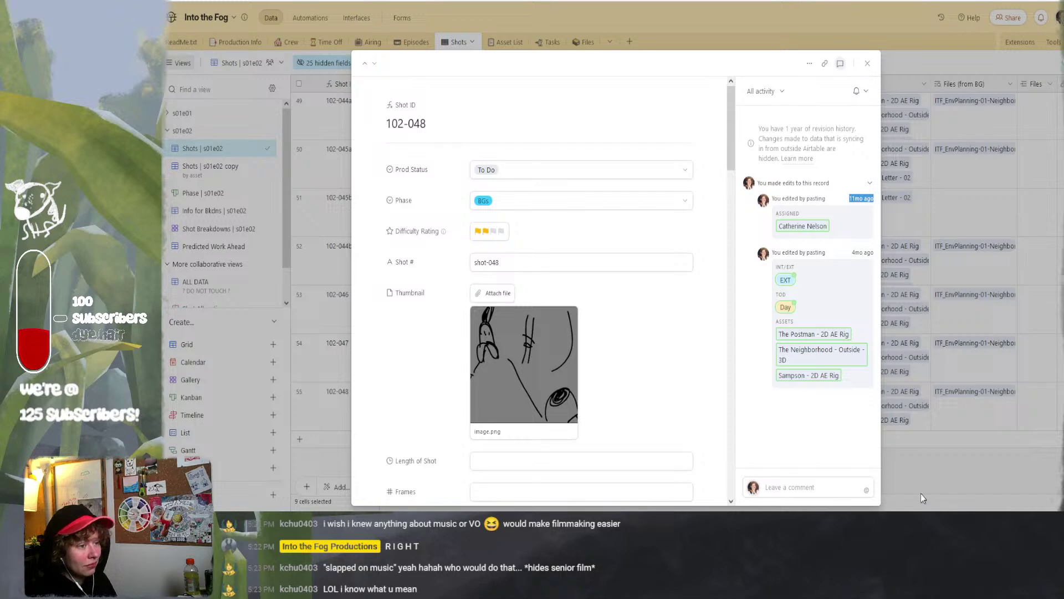
{"action": "left_click", "coordinate": [911, 465]}
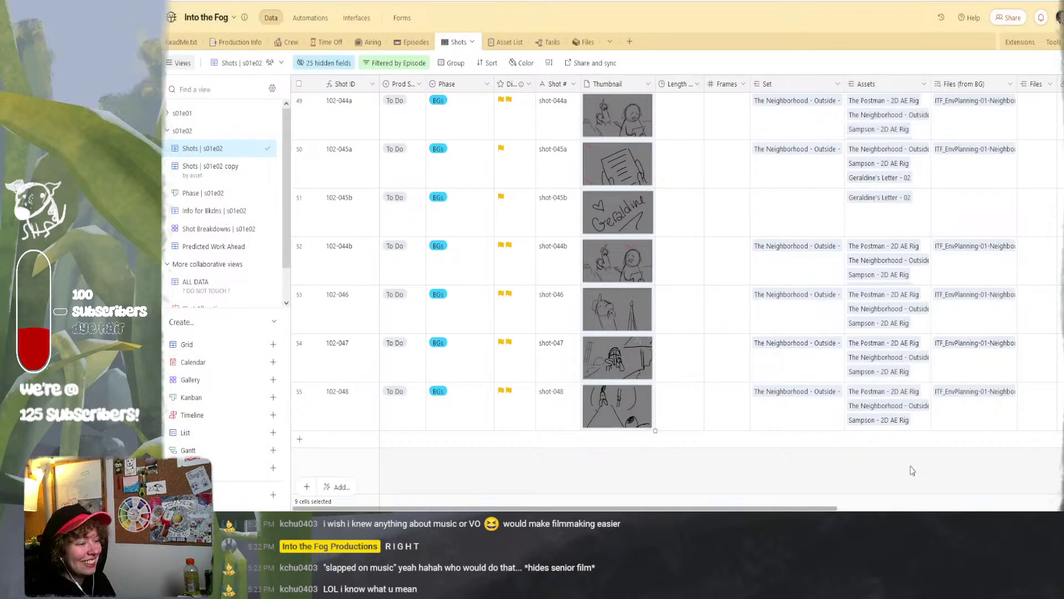
{"action": "scroll", "coordinate": [727, 265], "scroll_direction": "up", "scroll_amount": 10}
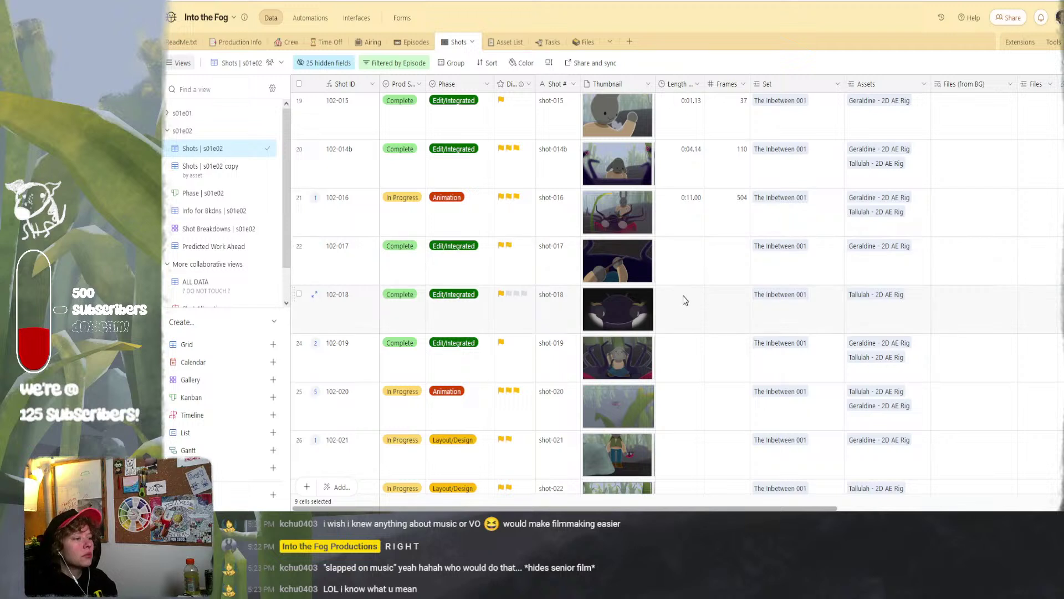
- Return to the start of the s01e02 shot list and view shot-003's compass thumbnail at full size
{"action": "scroll", "coordinate": [679, 298], "scroll_direction": "up", "scroll_amount": 5}
{"action": "scroll", "coordinate": [679, 298], "scroll_direction": "up", "scroll_amount": 10}
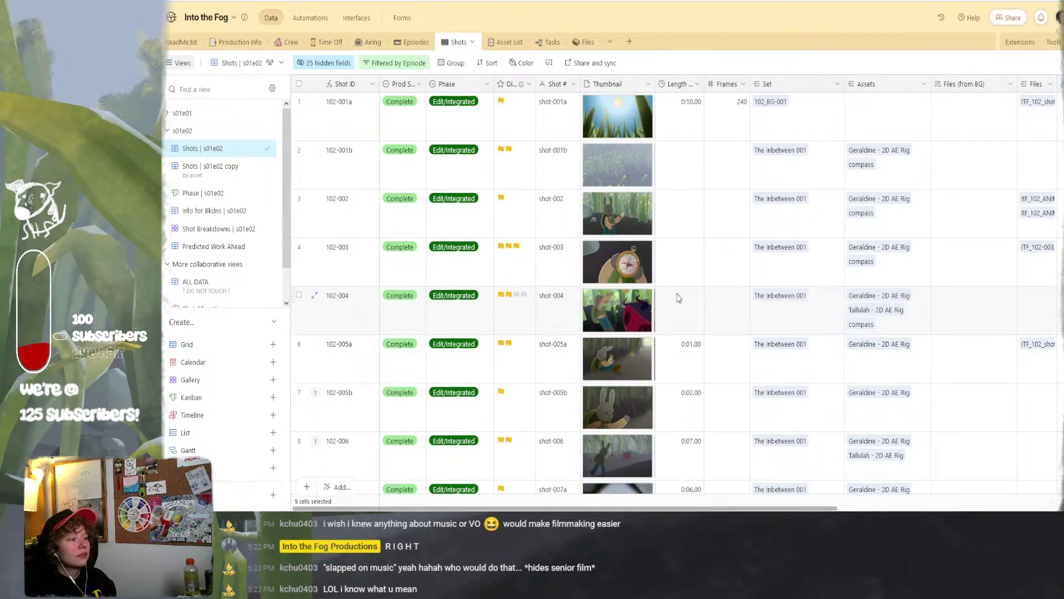
{"action": "left_click", "coordinate": [645, 246]}
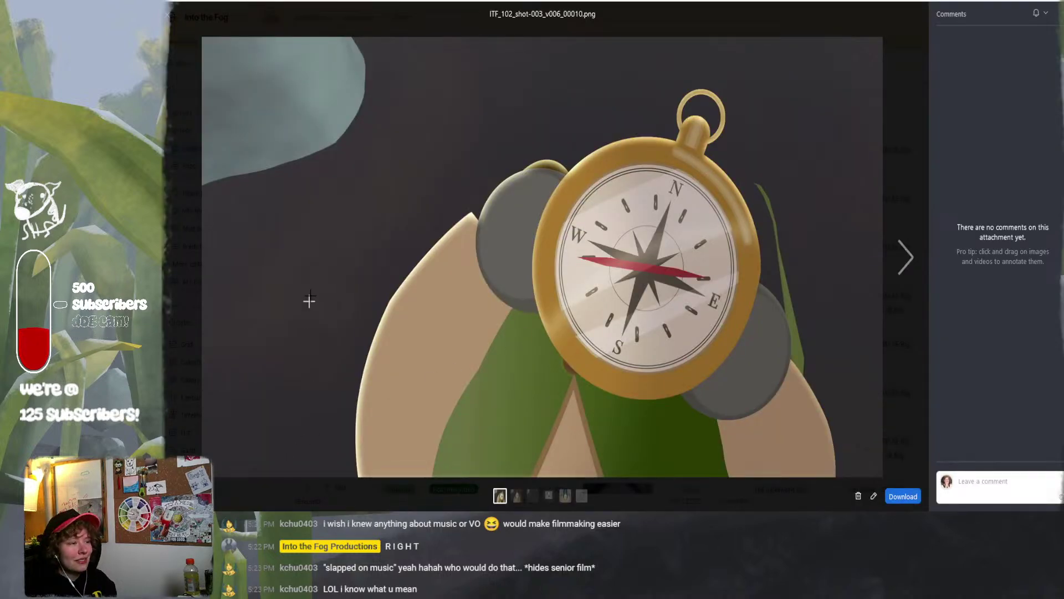
{"action": "left_click", "coordinate": [169, 20]}
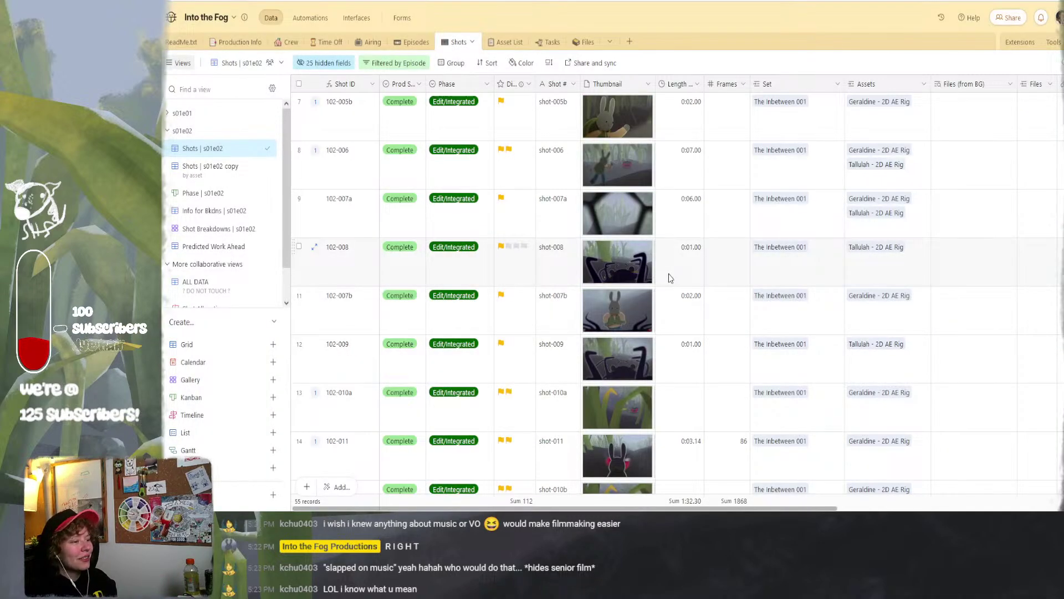
- Expand shot-007b's thumbnail attachments and view the first rabbit frame at full size
{"action": "left_click", "coordinate": [637, 300]}
{"action": "left_click", "coordinate": [648, 295]}
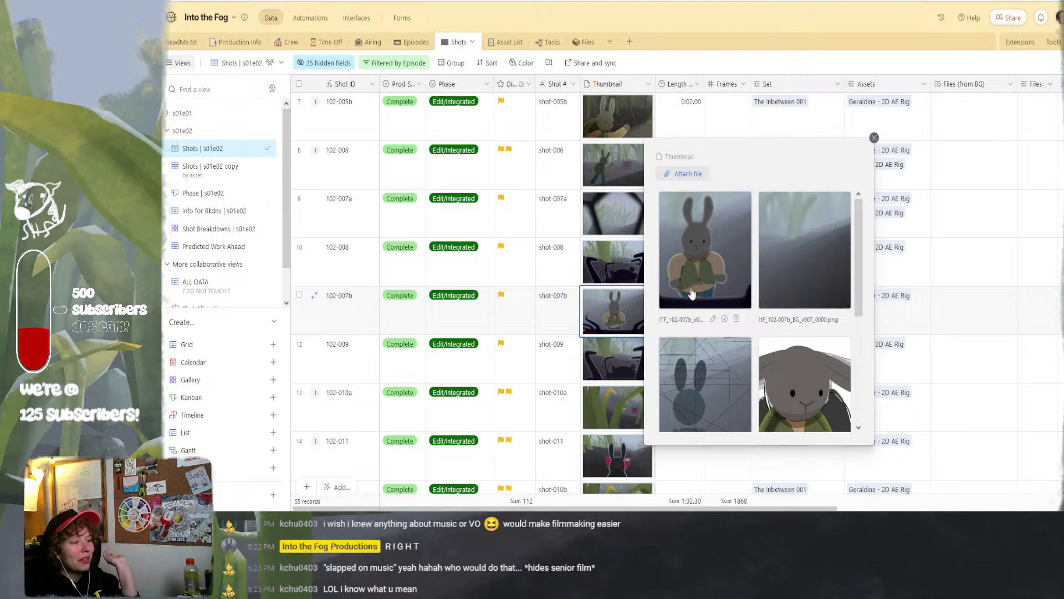
{"action": "left_click", "coordinate": [692, 293]}
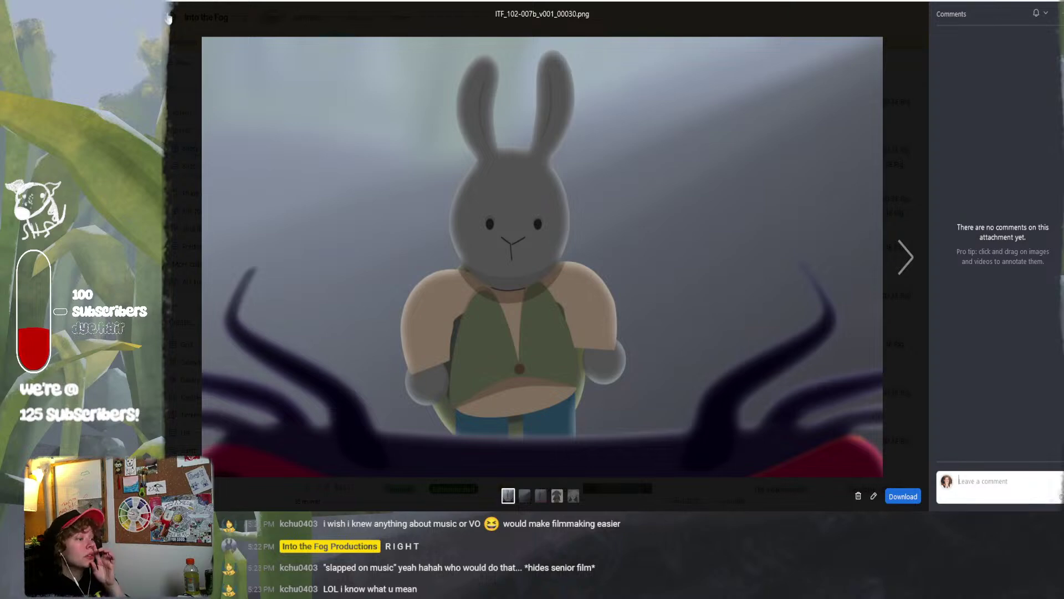
{"action": "left_click", "coordinate": [169, 19]}
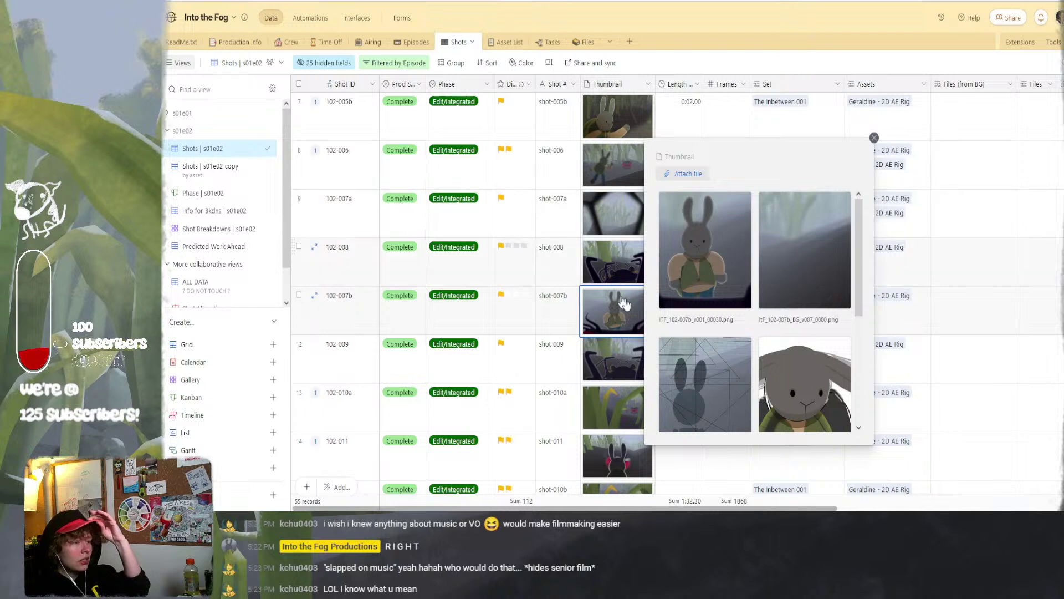
- Open shot-024's thumbnail attachments and compare the first frame with the second image at full size
{"action": "scroll", "coordinate": [635, 309], "scroll_direction": "down", "scroll_amount": 15}
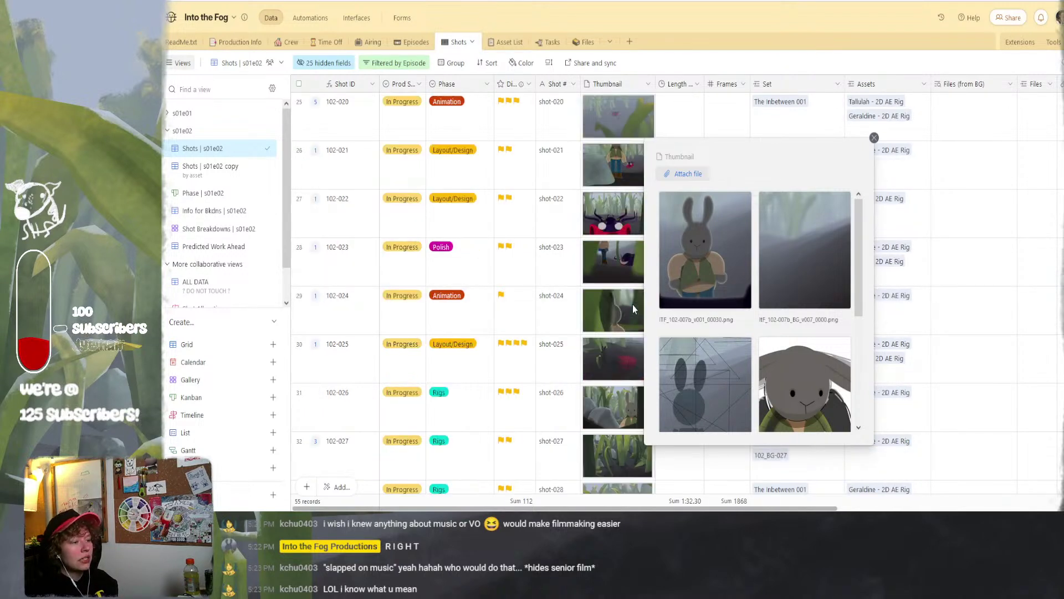
{"action": "left_click", "coordinate": [742, 41]}
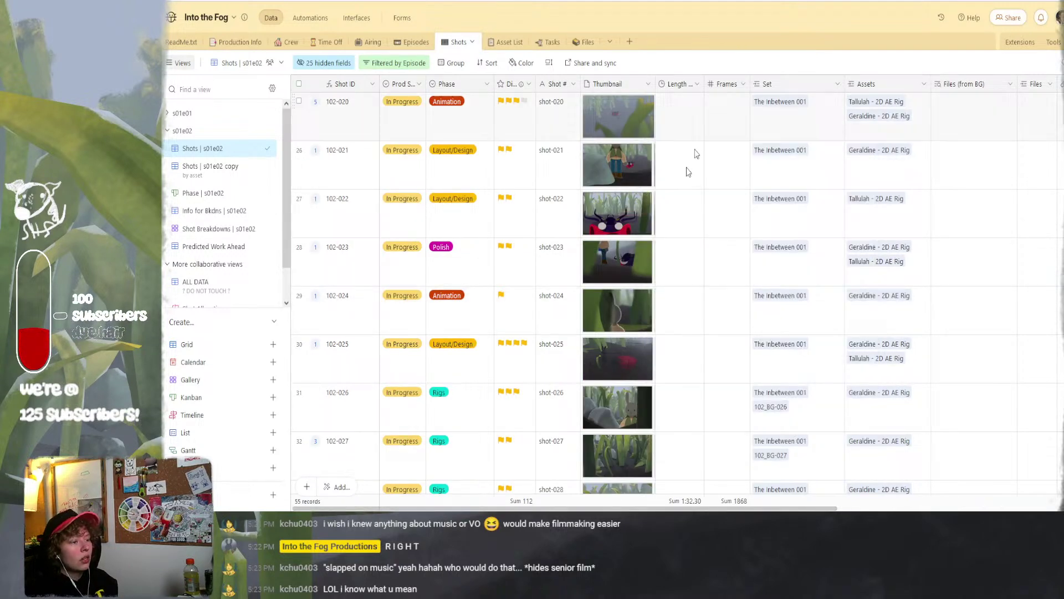
{"action": "left_click", "coordinate": [626, 315]}
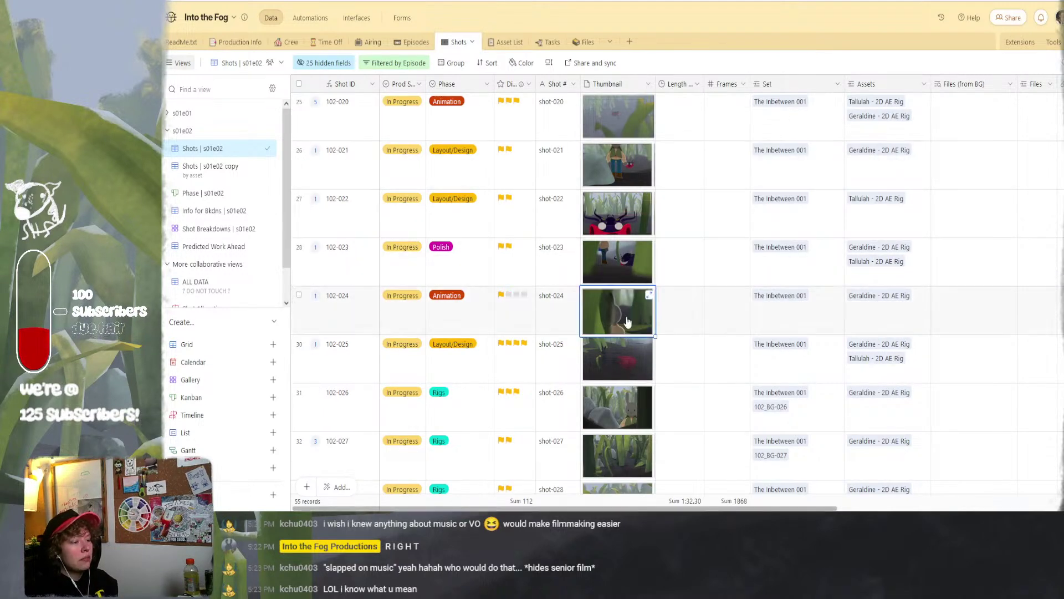
{"action": "left_click", "coordinate": [648, 294]}
{"action": "left_click", "coordinate": [691, 255]}
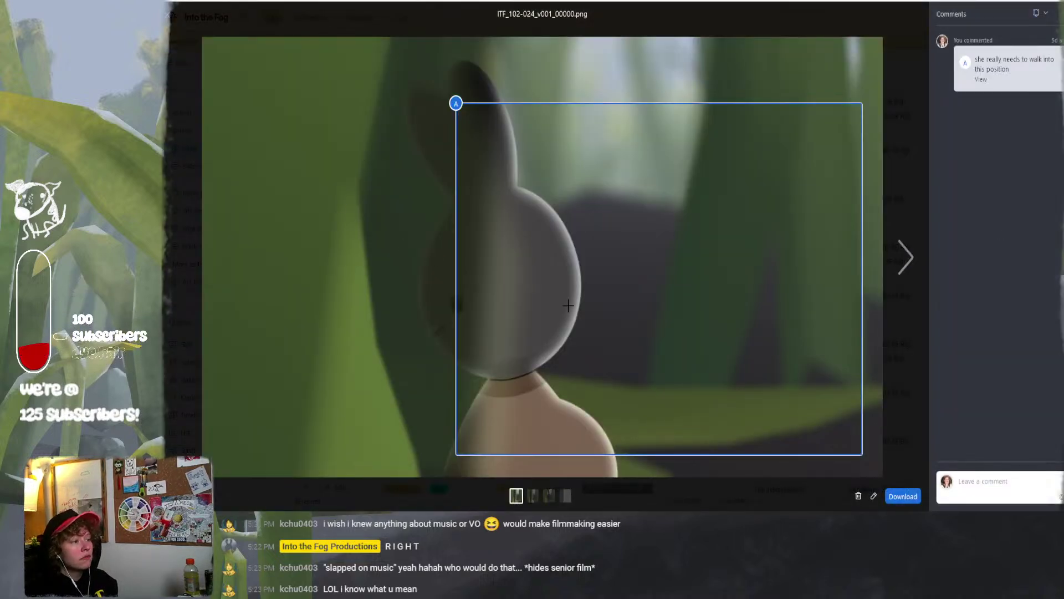
{"action": "left_click", "coordinate": [907, 258]}
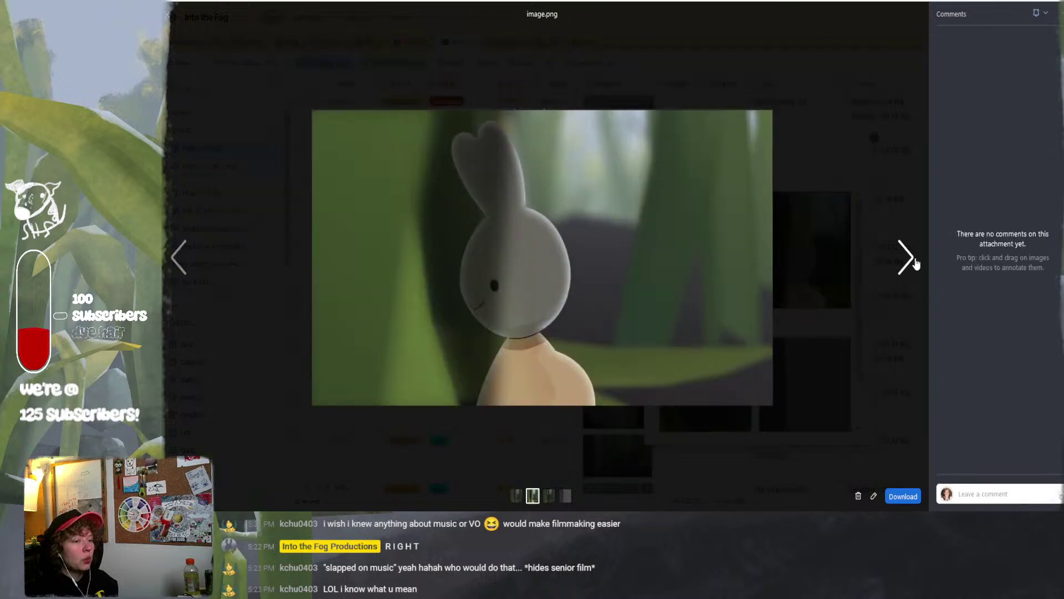
{"action": "left_click", "coordinate": [255, 253]}
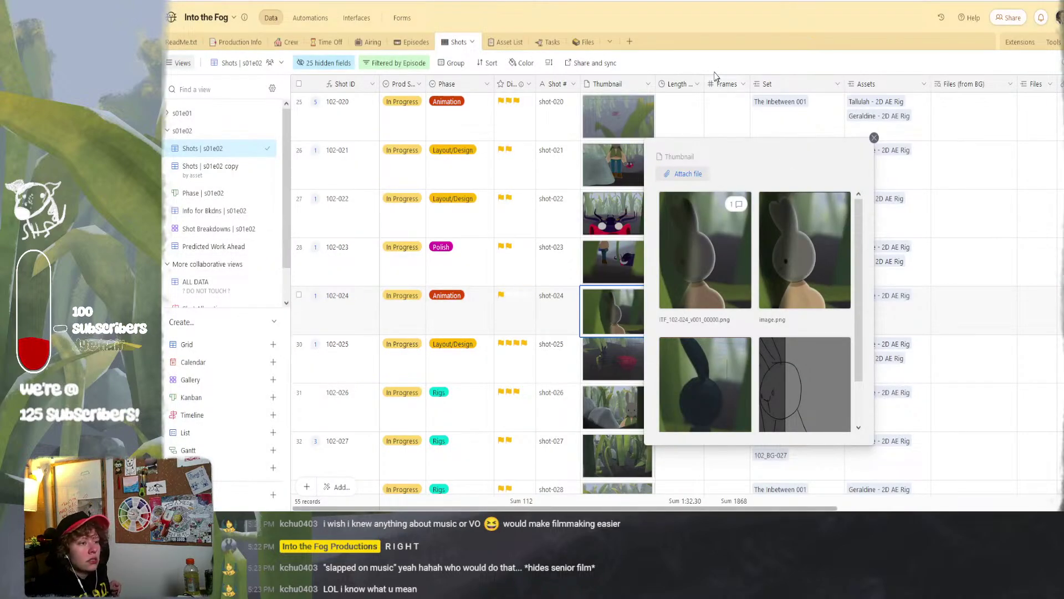
- Look through the s01e02 shots from 026 to 039, and close the Airtable window
{"action": "left_click", "coordinate": [696, 57]}
{"action": "scroll", "coordinate": [667, 199], "scroll_direction": "down", "scroll_amount": 5}
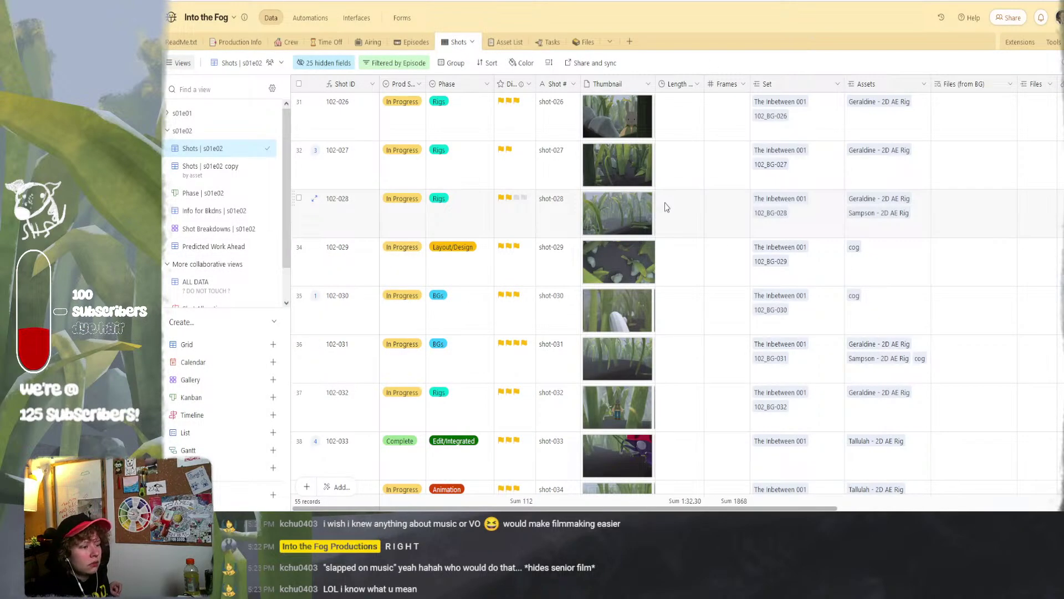
{"action": "scroll", "coordinate": [667, 207], "scroll_direction": "down", "scroll_amount": 5}
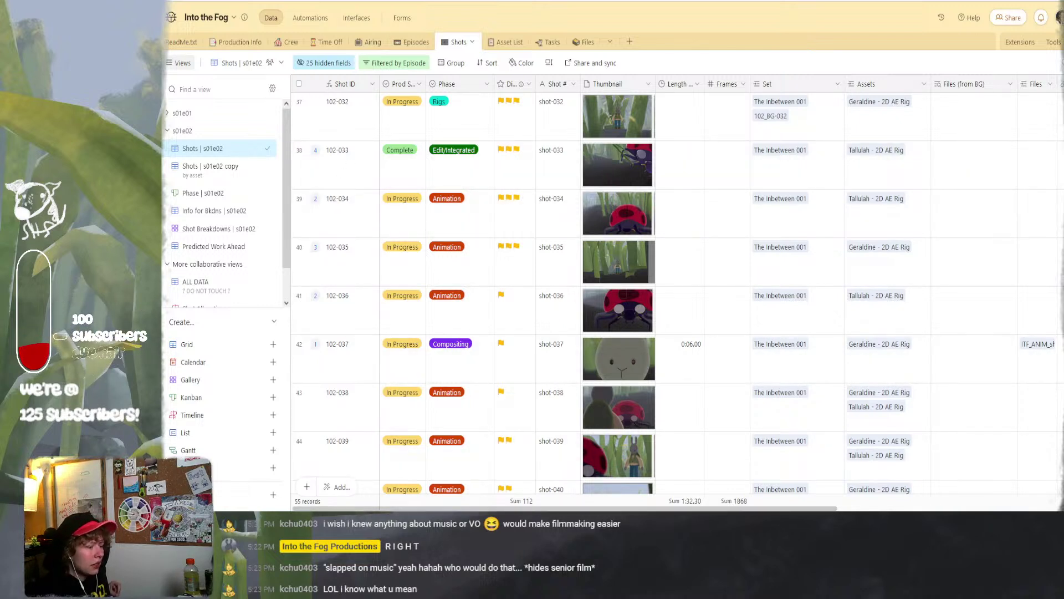
{"action": "mouse_move", "coordinate": [522, 481]}
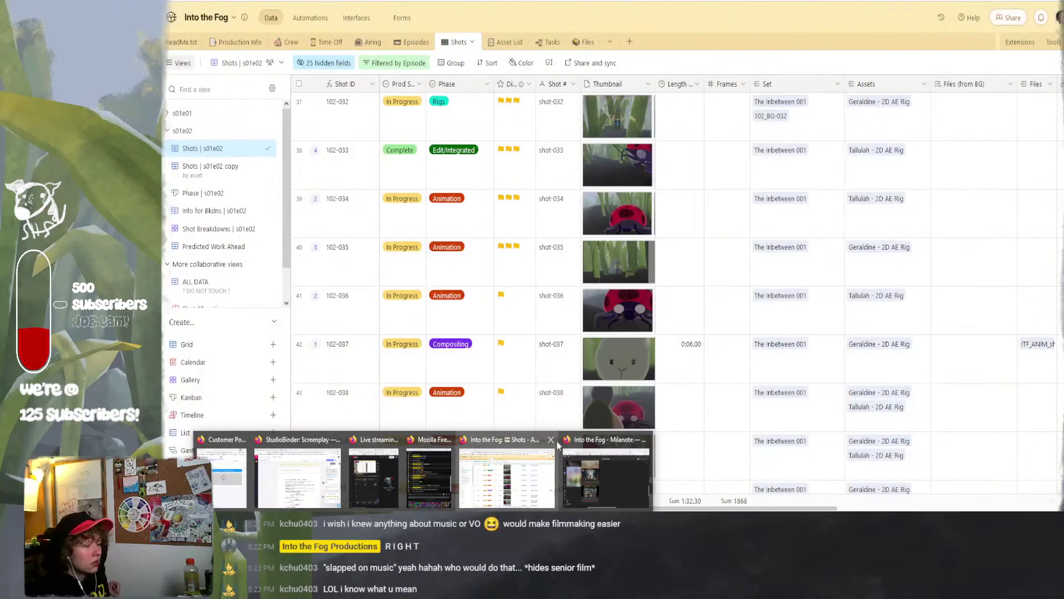
{"action": "left_click", "coordinate": [551, 439]}
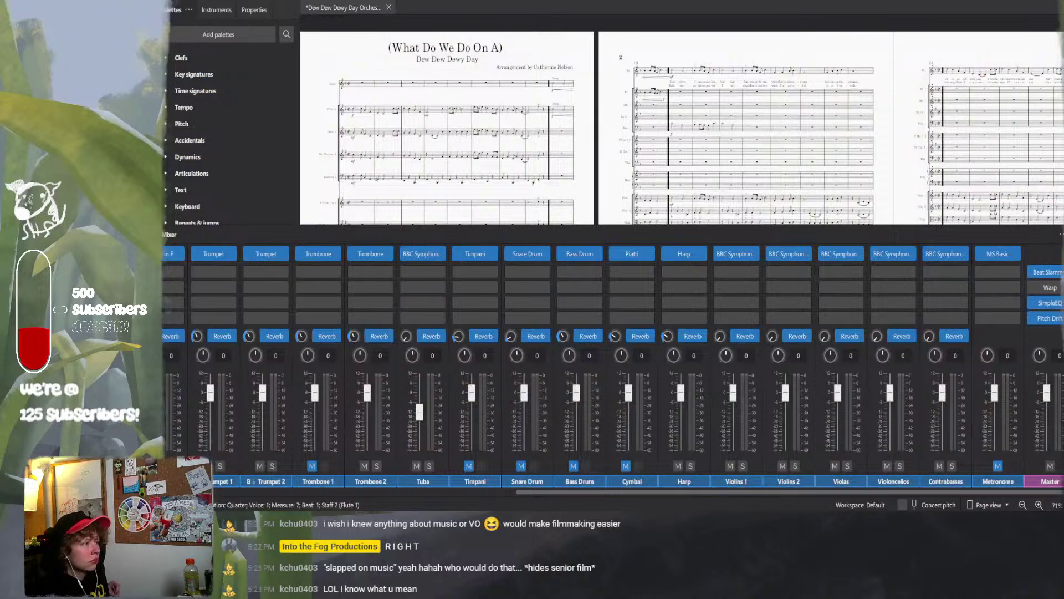
{"action": "mouse_move", "coordinate": [425, 516]}
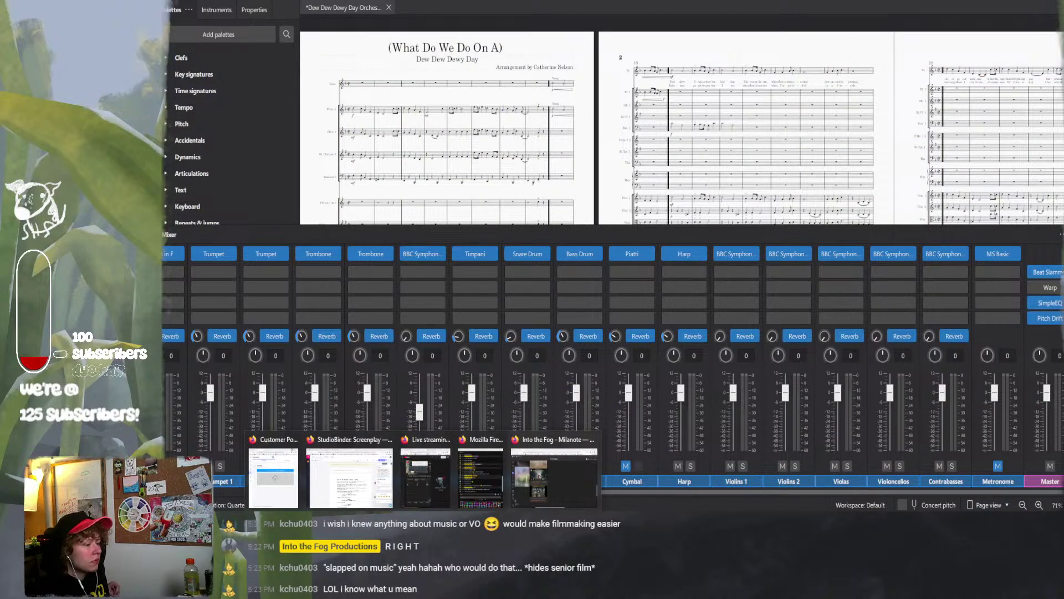